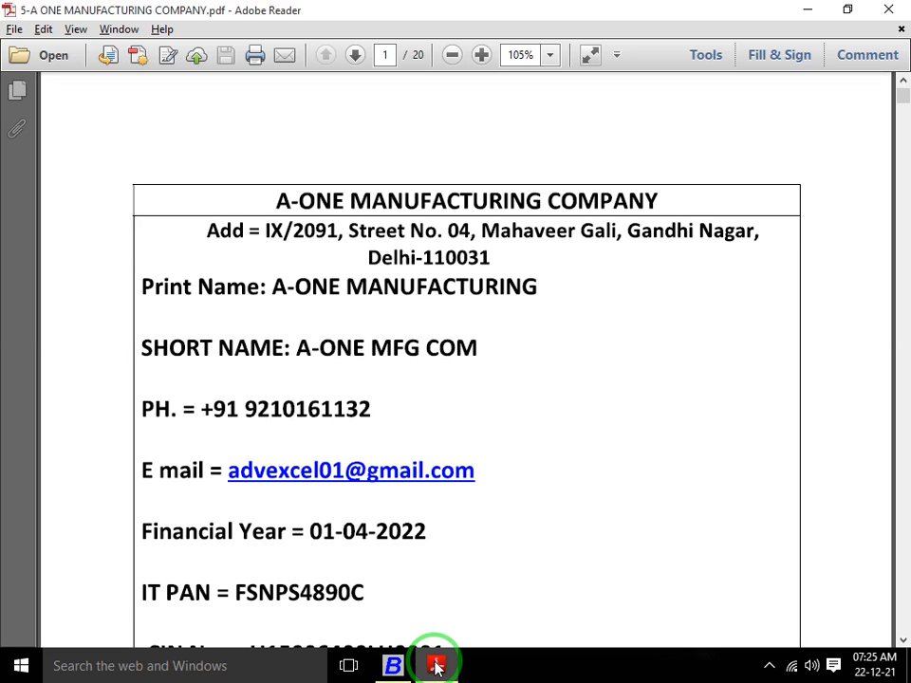
# Switch to Busy and set the inventory stock valuation method to FIFO, maintained MC-wise.
pyautogui.press('Right')
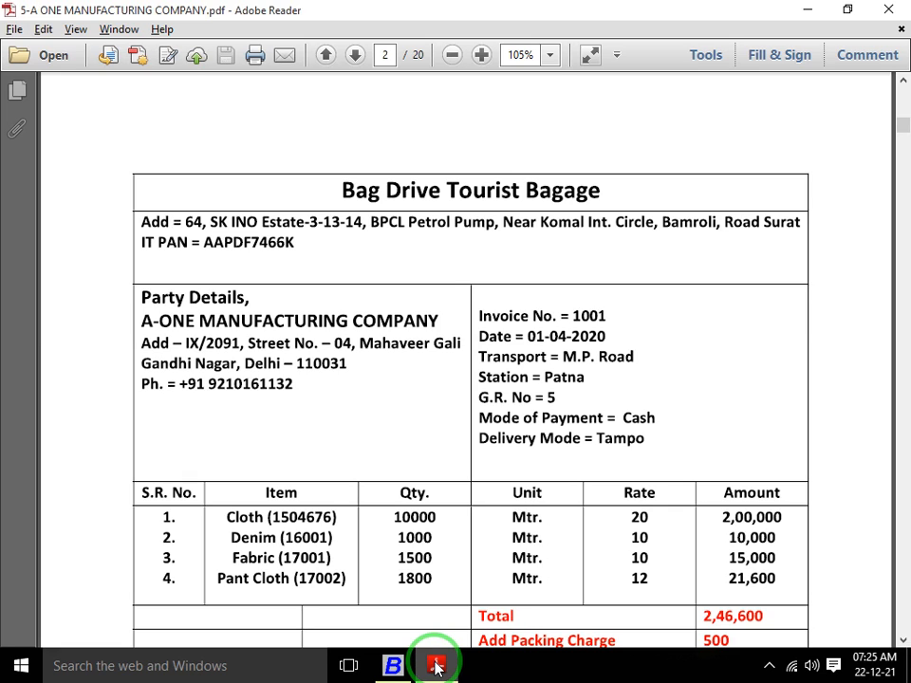
pyautogui.hotkey('alt', 'Tab')
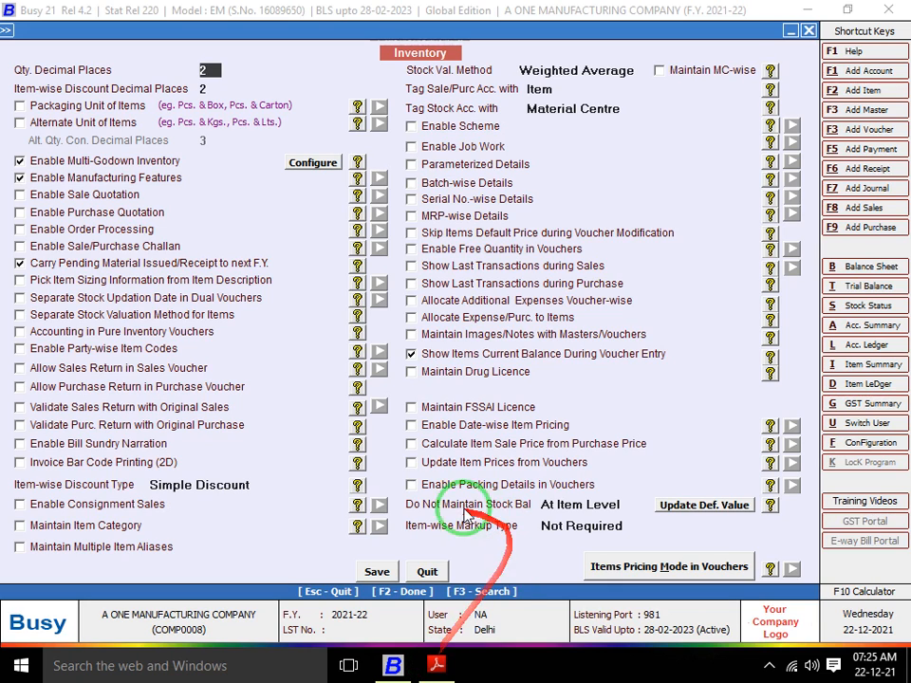
pyautogui.click(641, 72)
pyautogui.click(592, 94)
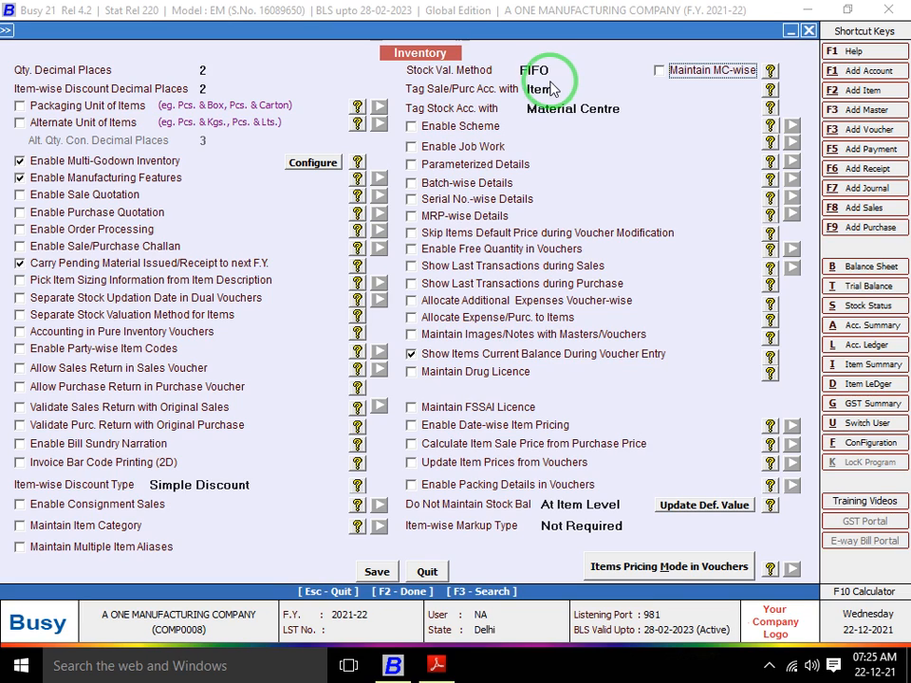
pyautogui.click(662, 73)
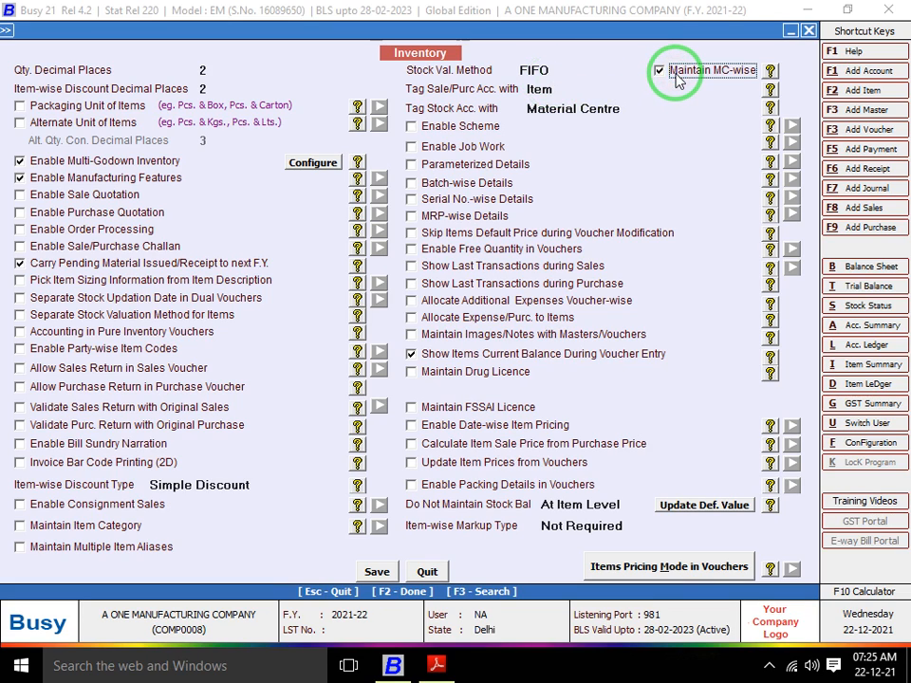
# Enable outside and in-house job work with purchase and sale voucher adjustment, pending quantity till voucher date and finished goods tracking.
pyautogui.click(413, 146)
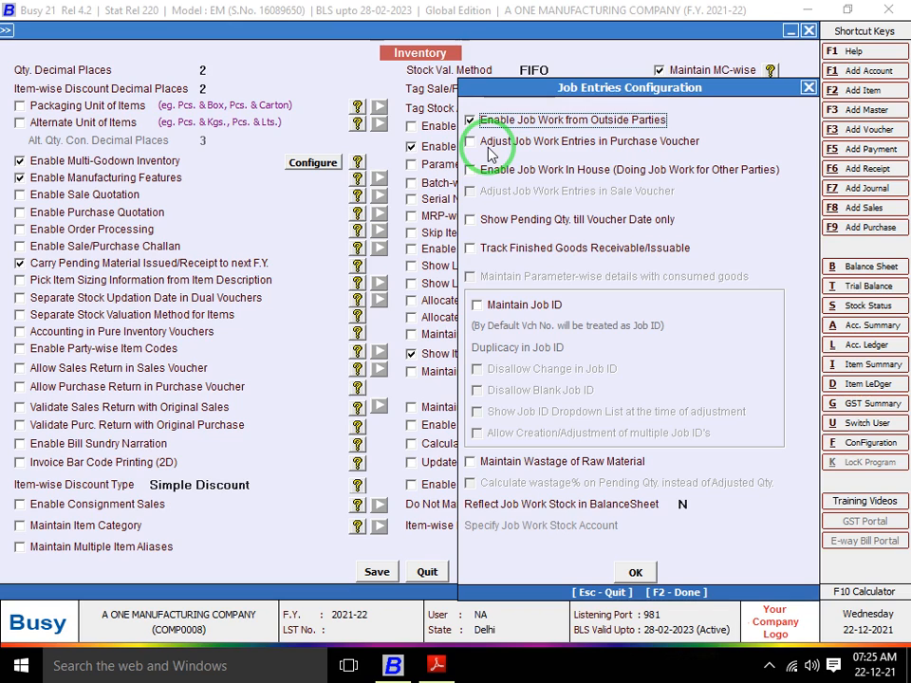
pyautogui.click(471, 142)
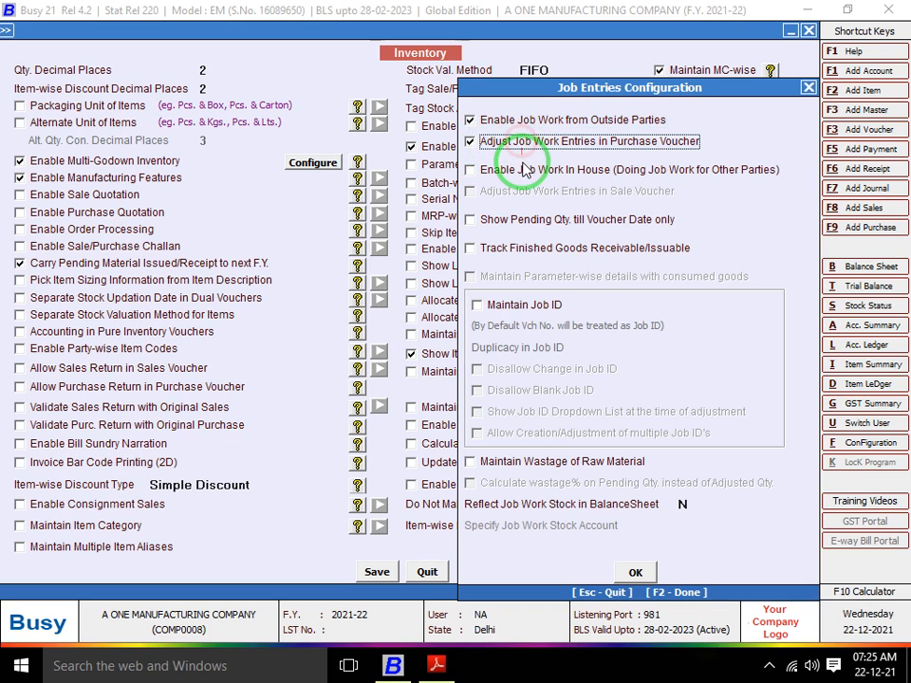
pyautogui.click(520, 169)
pyautogui.click(519, 191)
pyautogui.click(514, 219)
pyautogui.click(518, 247)
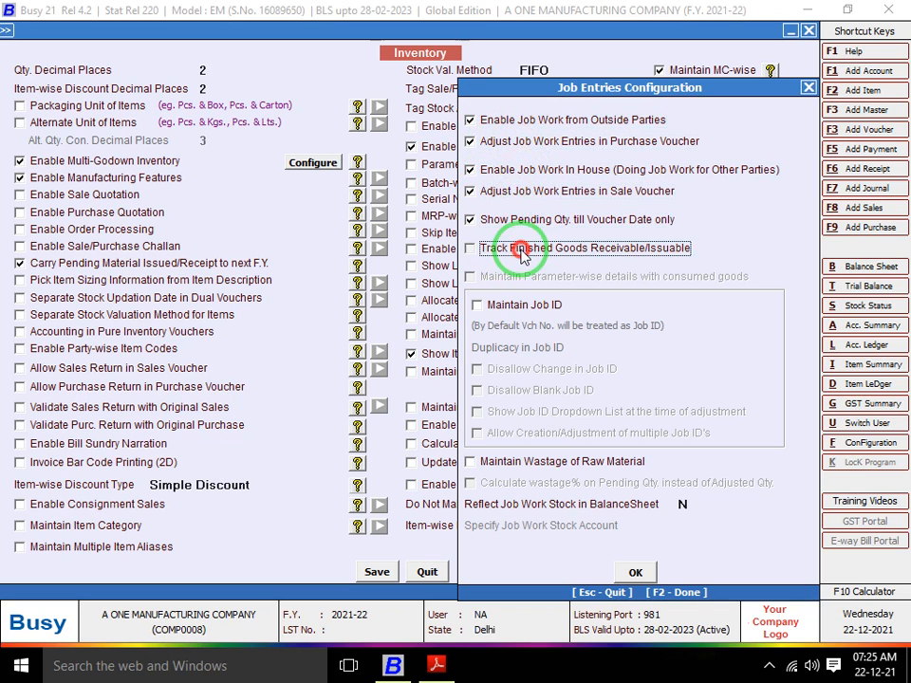
# Turn on Maintain Job ID and Maintain Wastage of Raw Material, and accept the job entries configuration.
pyautogui.click(524, 313)
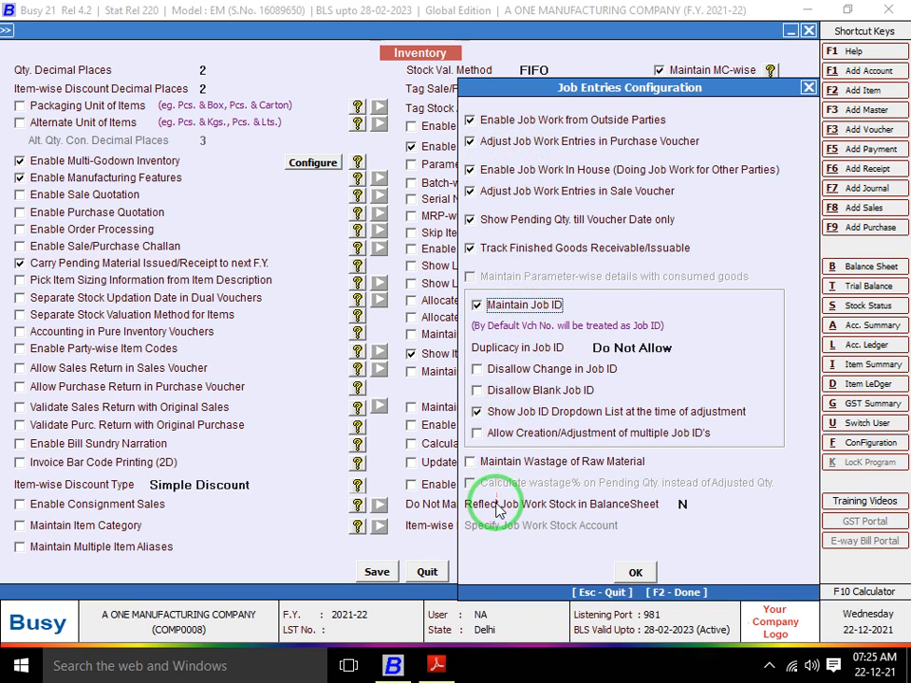
pyautogui.click(520, 465)
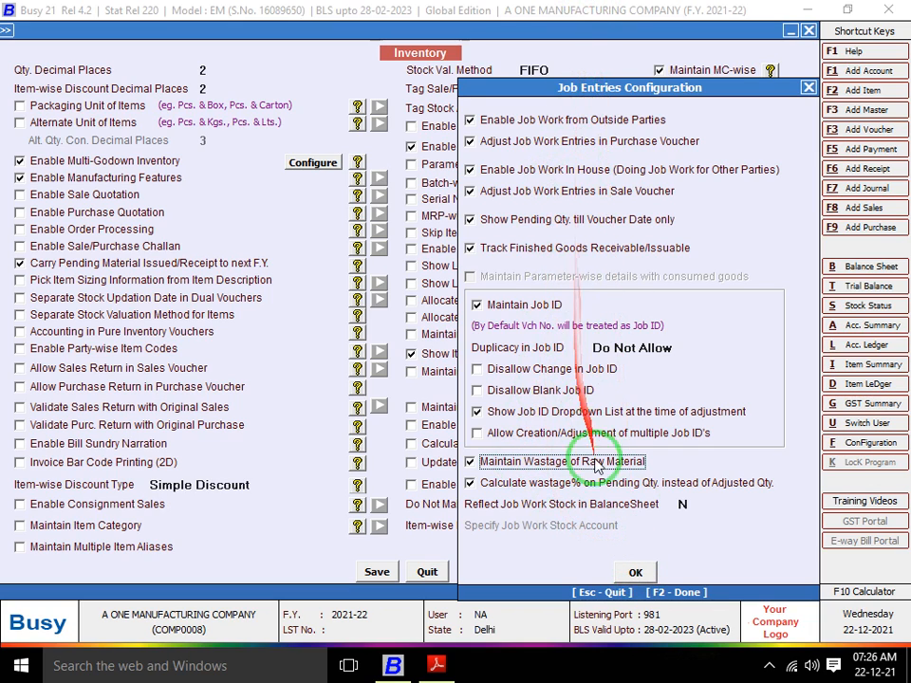
pyautogui.click(636, 573)
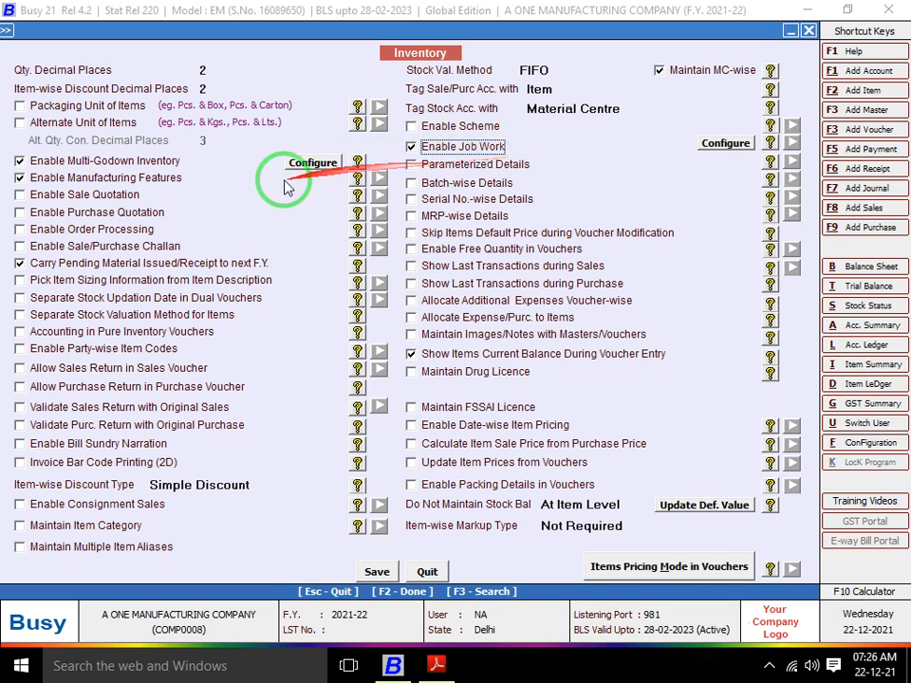
# Enable accounting in pure inventory vouchers for material issue, material receipt and stock transfer.
pyautogui.click(67, 334)
pyautogui.click(525, 446)
pyautogui.click(530, 472)
pyautogui.click(533, 493)
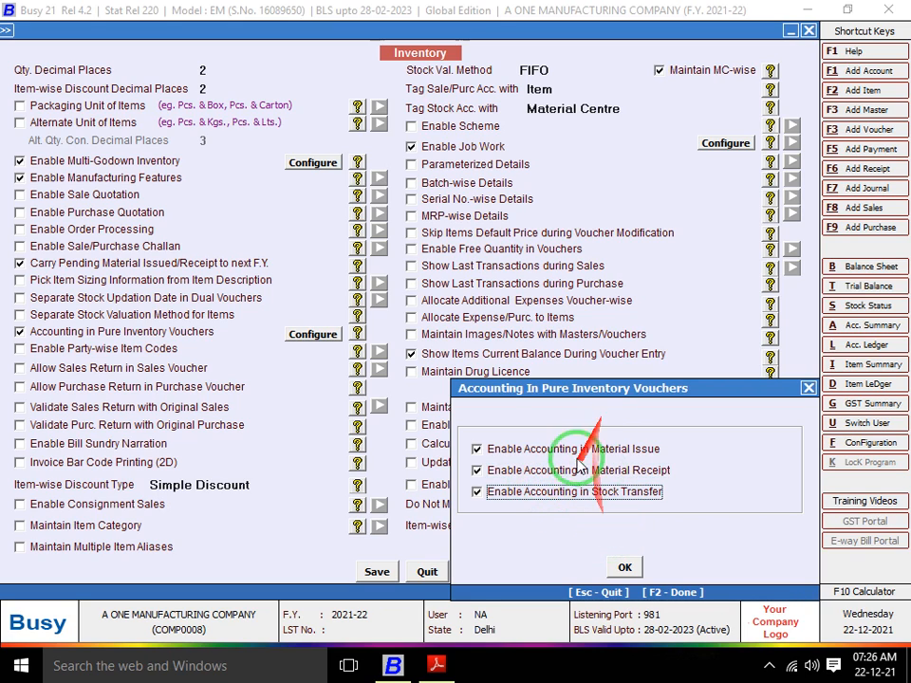
pyautogui.click(624, 567)
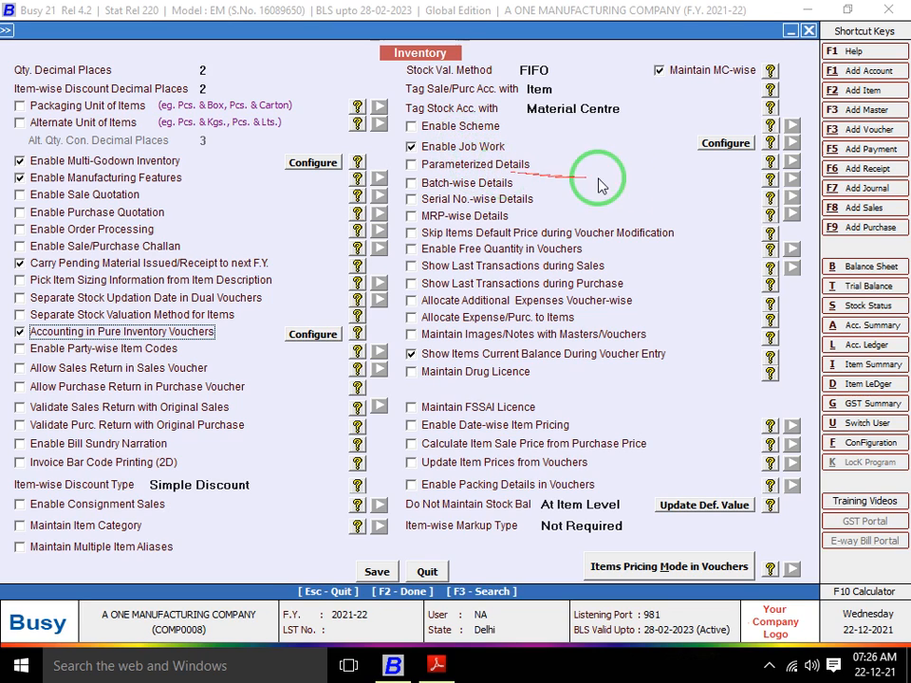
# Save the inventory settings and leave the Features / Options configuration.
pyautogui.click(377, 573)
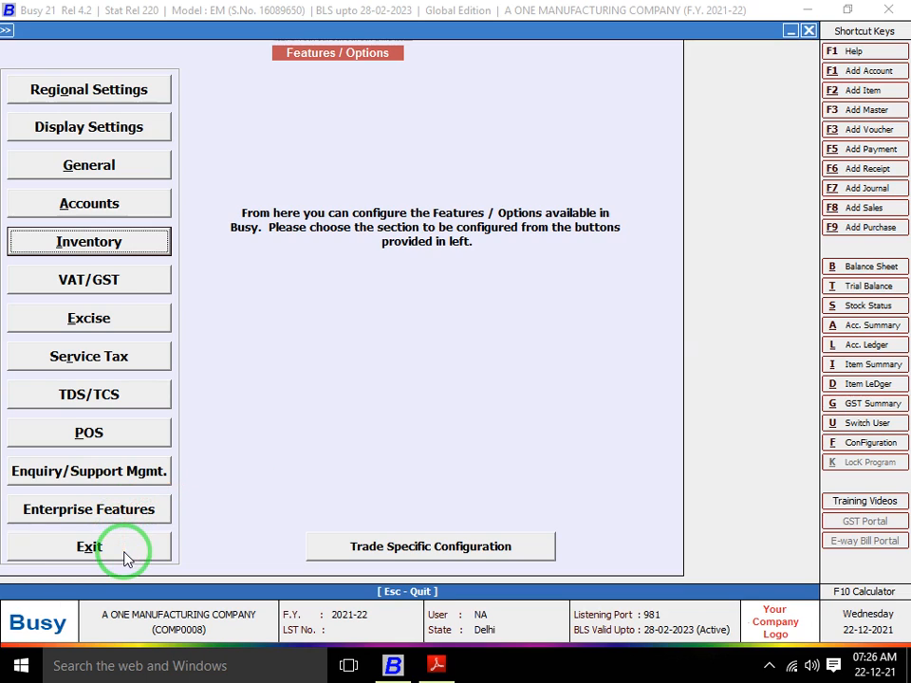
pyautogui.click(88, 548)
pyautogui.press('Right')
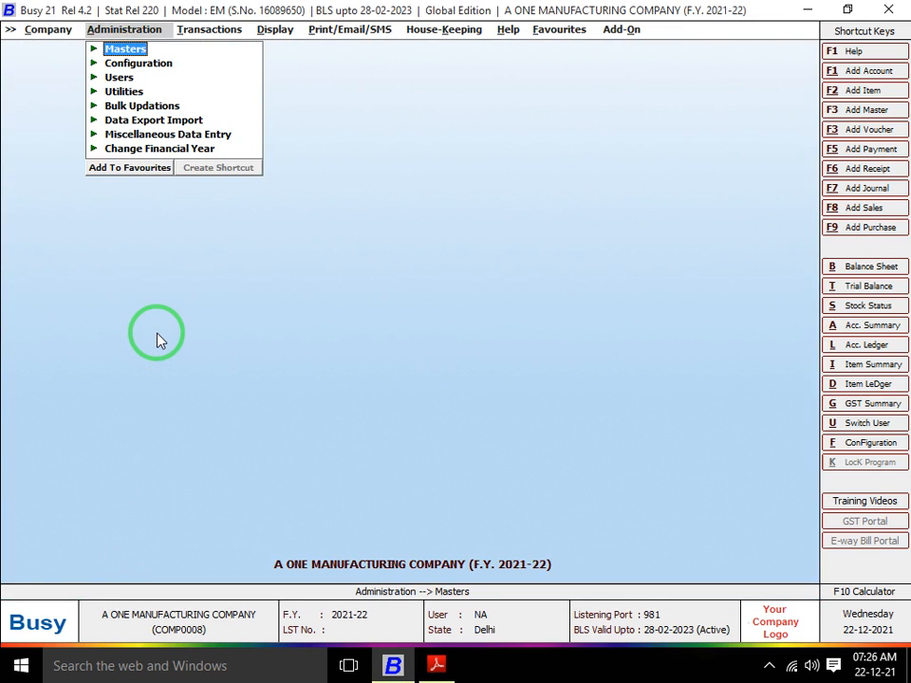
# Check the Bag Drive Tourist Bagage invoice in Adobe Reader for its items, charges and discount, and return to Busy.
pyautogui.hotkey('alt', 'Tab')
pyautogui.press('Down')
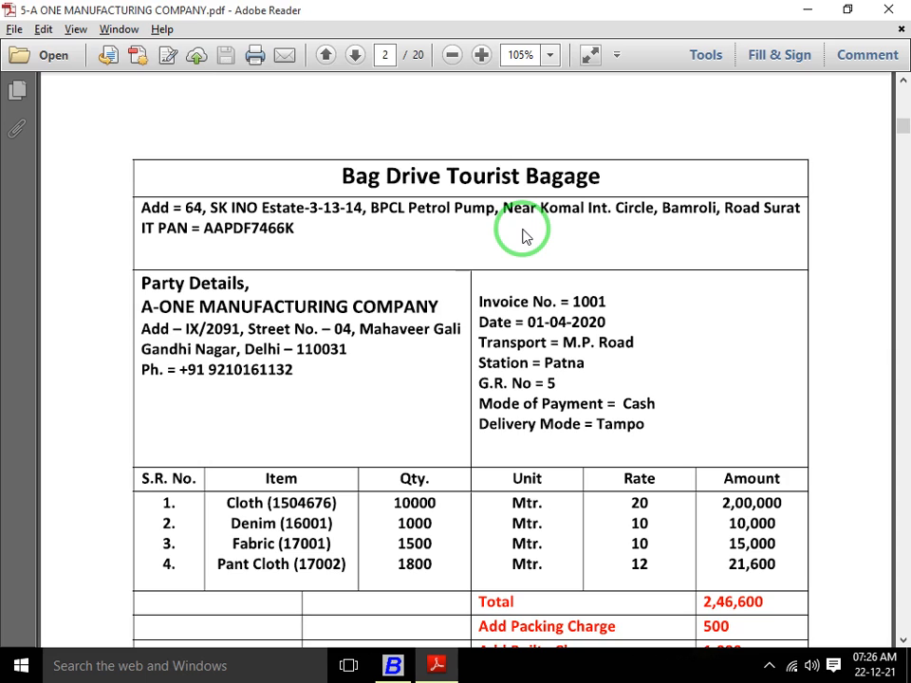
pyautogui.scroll(-1, 525, 236)
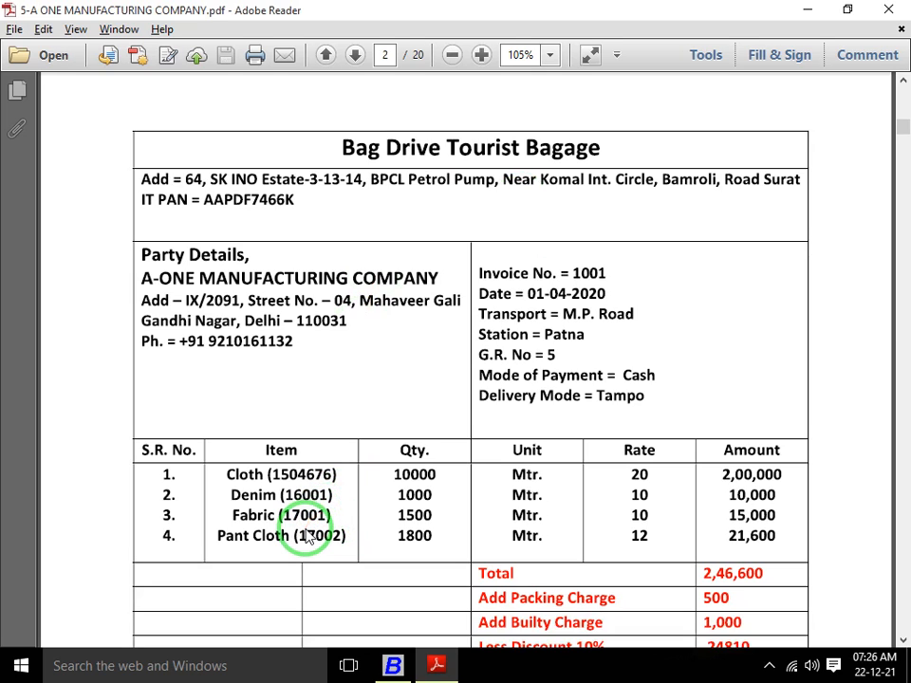
pyautogui.hotkey('alt', 'Tab')
pyautogui.hotkey('alt', 'Tab')
pyautogui.scroll(-2, 306, 537)
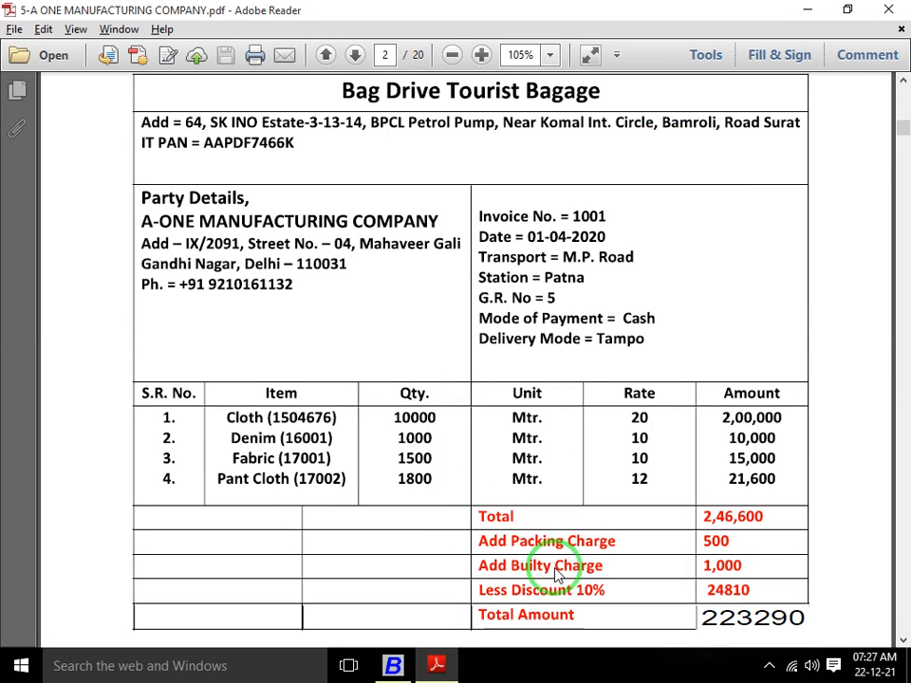
pyautogui.hotkey('alt', 'Tab')
pyautogui.press('Right')
pyautogui.press('Left')
pyautogui.press('Down')
pyautogui.press('Up')
pyautogui.press('Return')
pyautogui.press('Escape')
pyautogui.press('Down')
pyautogui.press('Return')
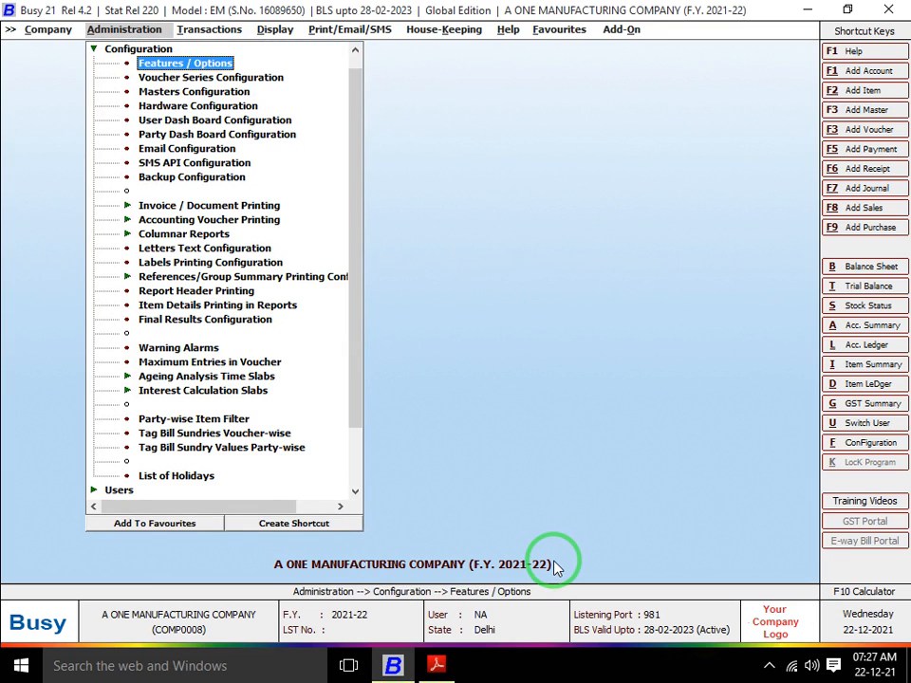
pyautogui.press('Escape')
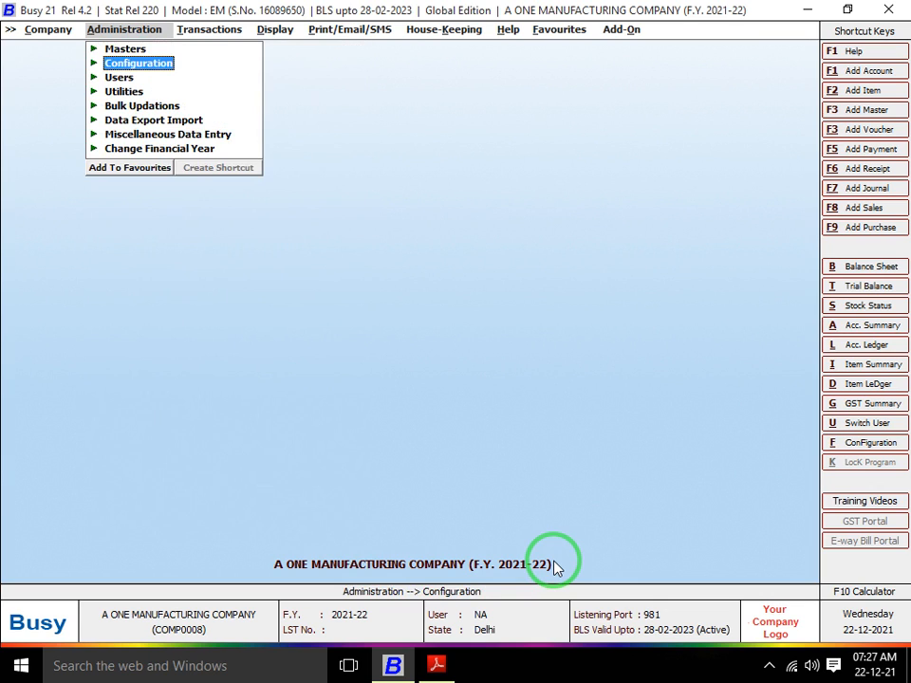
pyautogui.press('Up')
pyautogui.press('Return')
pyautogui.press('Escape')
pyautogui.press('Down')
pyautogui.press('Return')
pyautogui.press('Down')
pyautogui.press('Up')
pyautogui.press('Up')
pyautogui.press('Down')
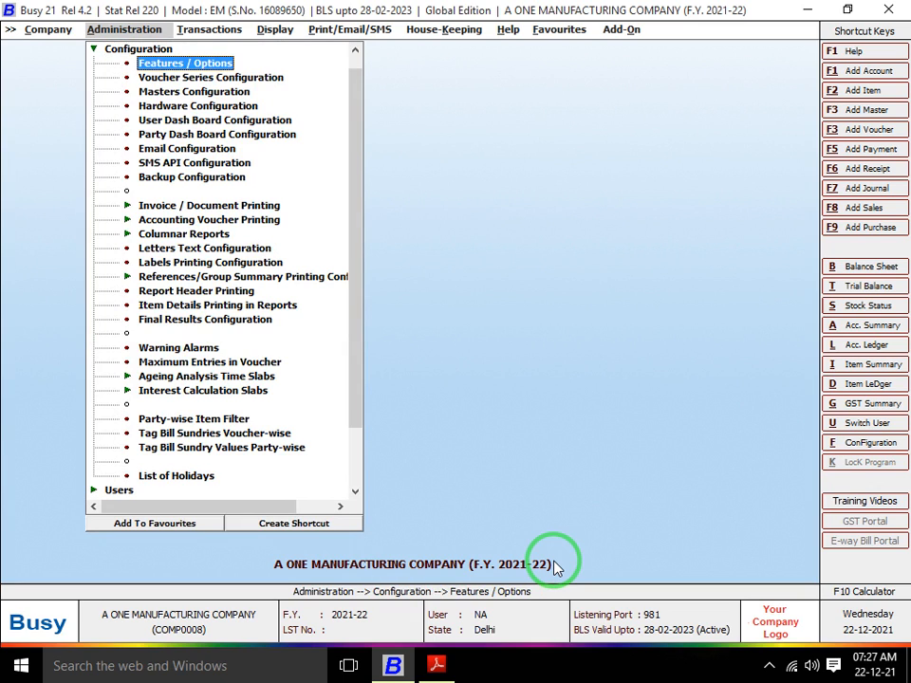
pyautogui.press('Down')
pyautogui.press('Down')
pyautogui.press('Down')
pyautogui.press('Up')
pyautogui.press('Up')
pyautogui.press('Up')
pyautogui.press('Up')
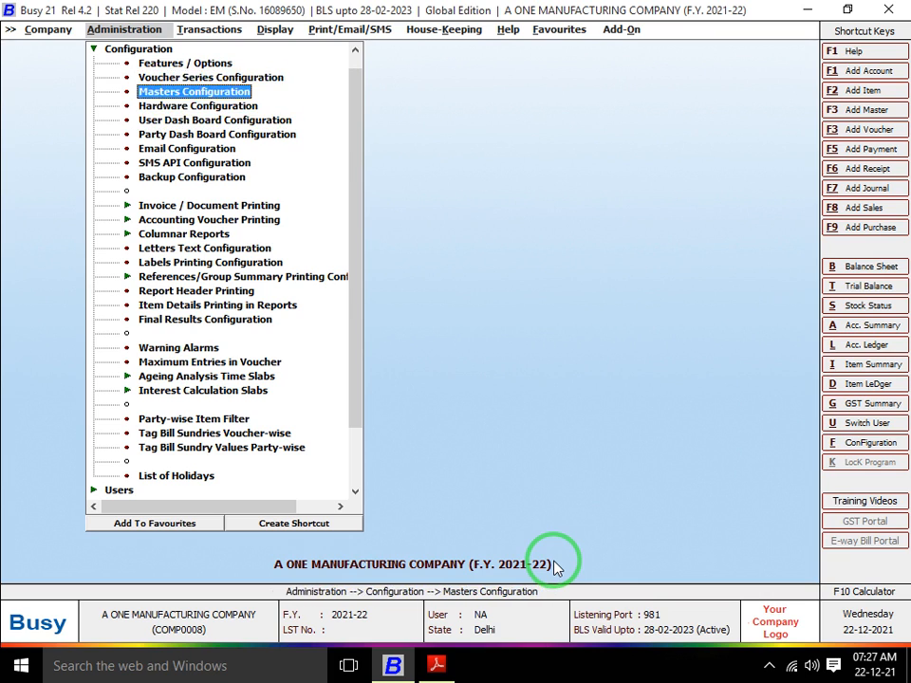
pyautogui.press('Escape')
pyautogui.press('Down')
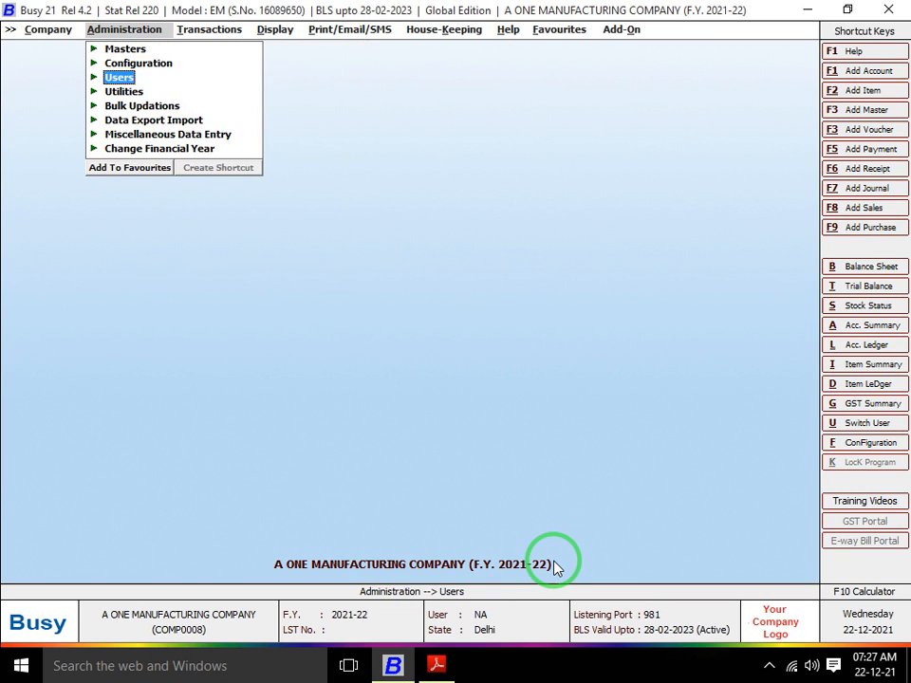
pyautogui.press('Return')
pyautogui.press('Up')
pyautogui.press('Escape')
pyautogui.press('Down')
pyautogui.press('Return')
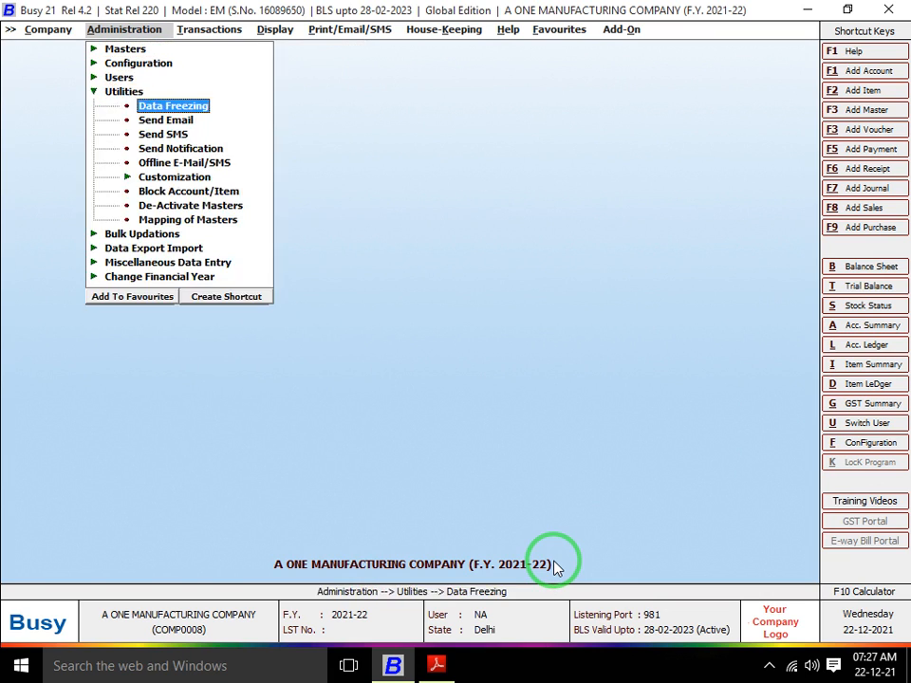
pyautogui.press('Escape')
# Open Multiple Account Creation / Modification from the bulk updations.
pyautogui.press('Down')
pyautogui.press('Return')
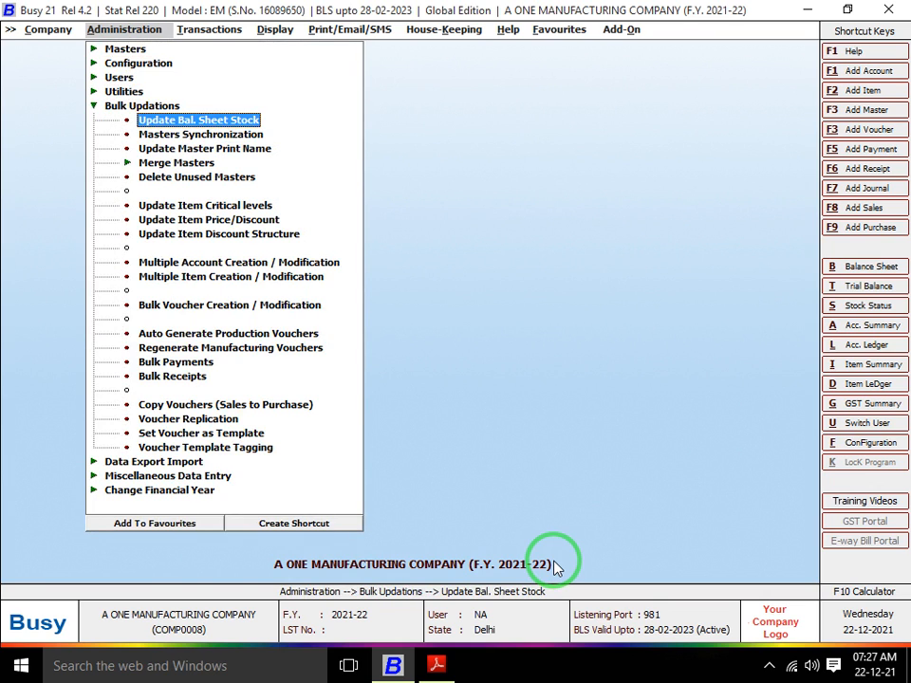
pyautogui.press('Down')
pyautogui.press('Down')
pyautogui.press('Down')
pyautogui.press('Down')
pyautogui.press('Down')
pyautogui.press('Down')
pyautogui.press('Down')
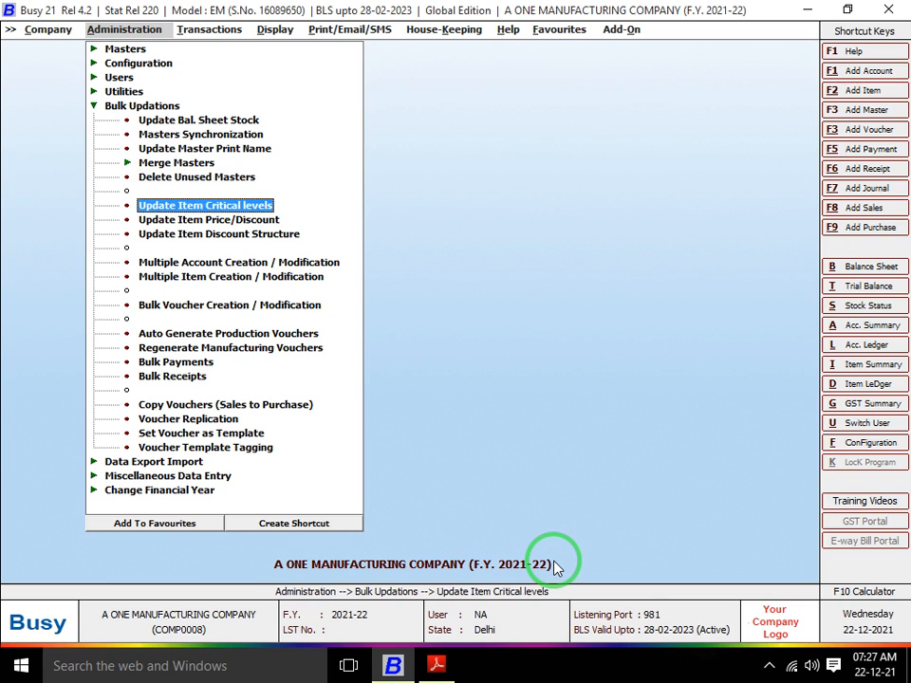
pyautogui.press('Down')
pyautogui.press('Down')
pyautogui.press('Up')
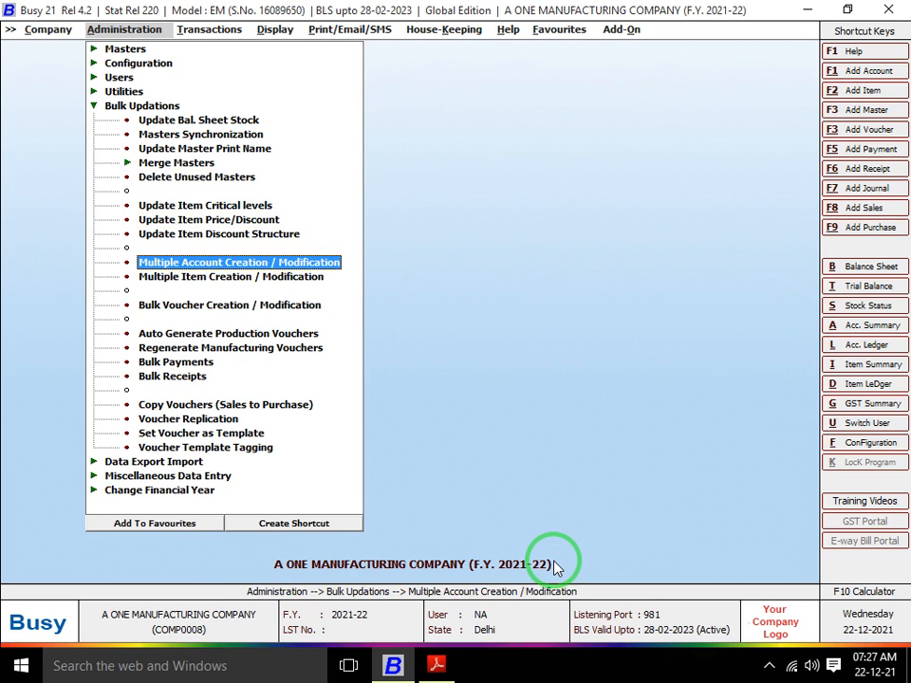
pyautogui.press('Return')
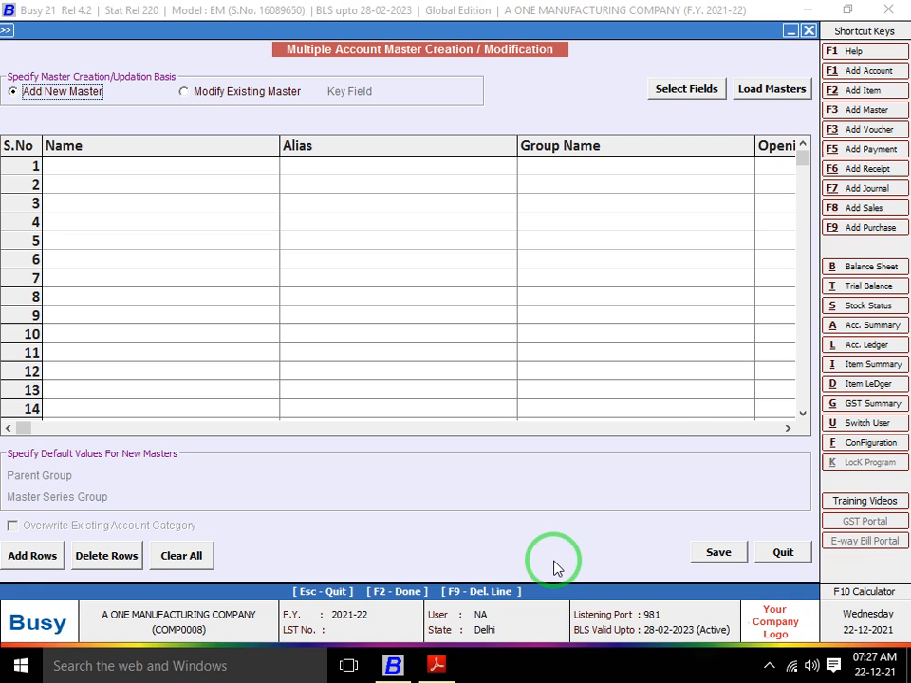
# Remove ACC_ALIAS, ACC_OP_BAL and ACC_PY_BAL from the selected fields for multiple account creation.
pyautogui.click(776, 89)
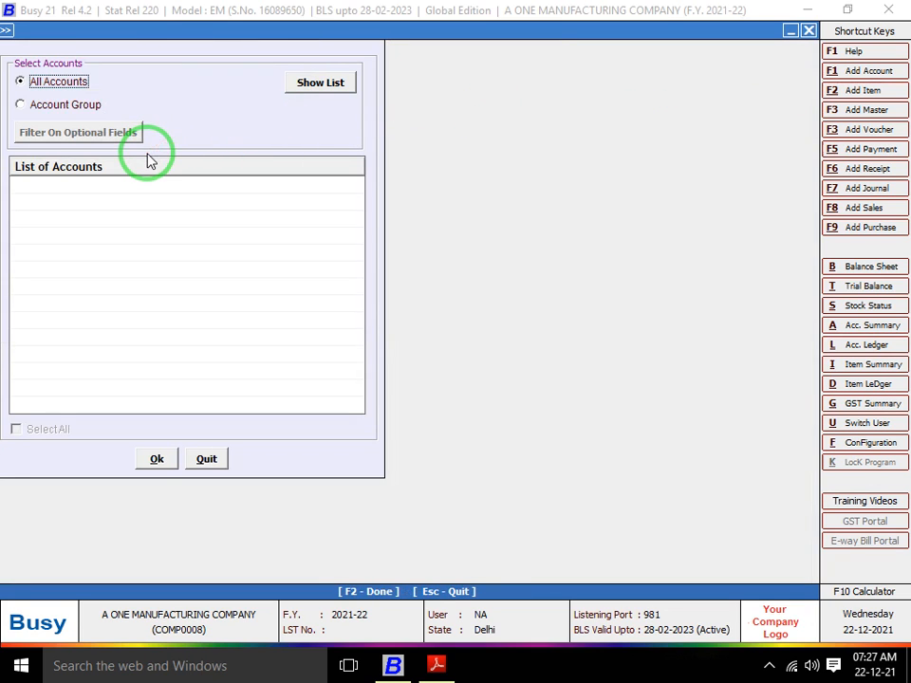
pyautogui.press('Escape')
pyautogui.click(696, 90)
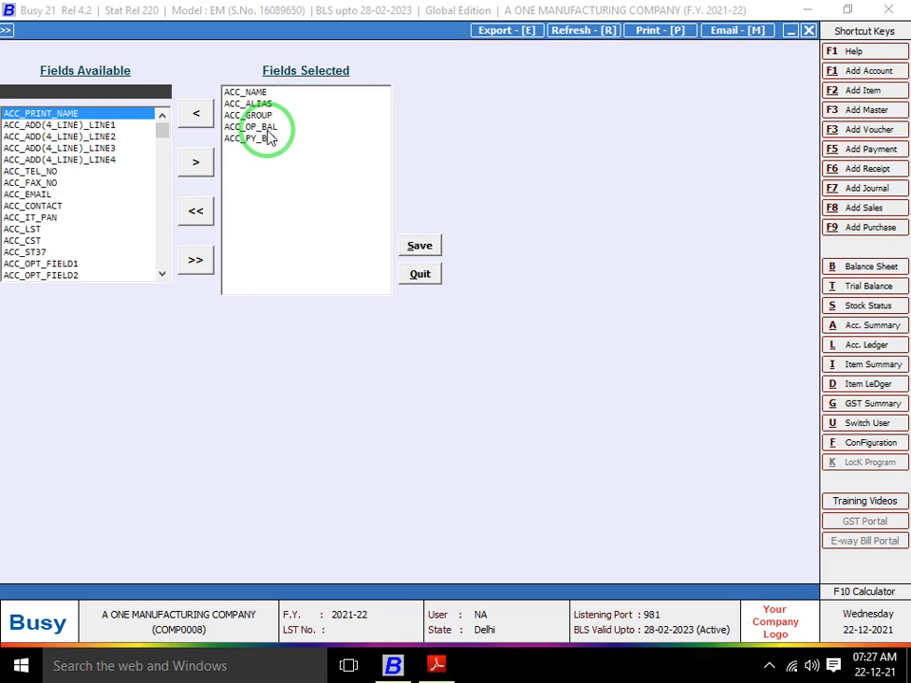
pyautogui.click(258, 103)
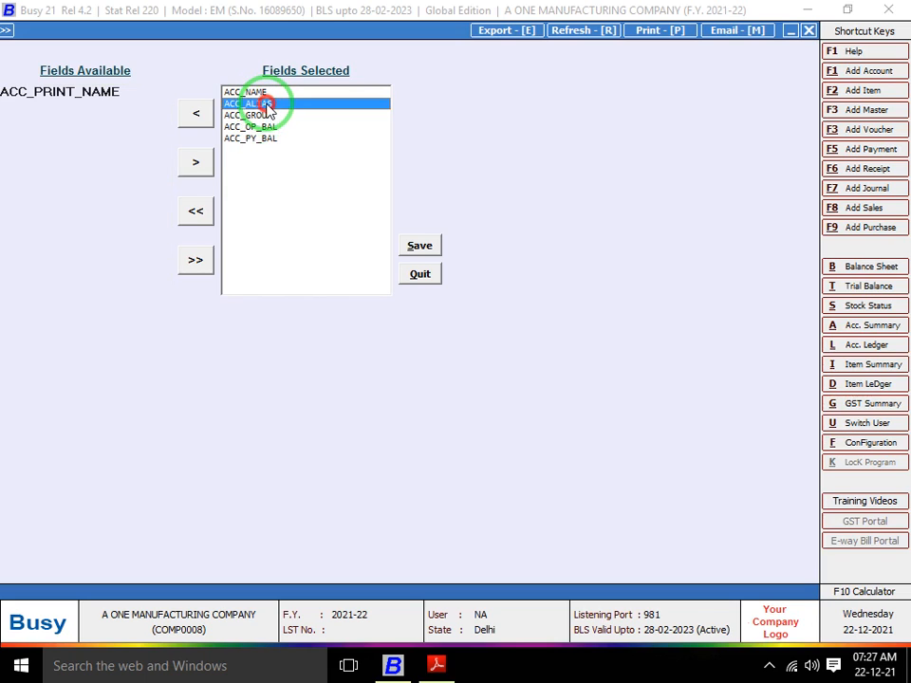
pyautogui.click(197, 118)
pyautogui.click(266, 115)
pyautogui.click(200, 123)
pyautogui.click(264, 116)
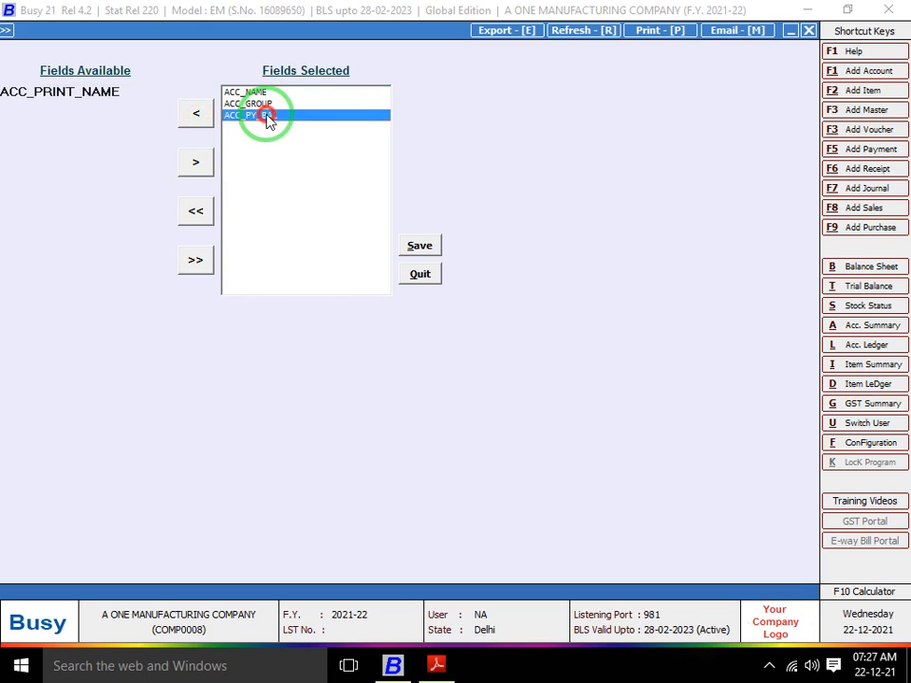
pyautogui.click(187, 126)
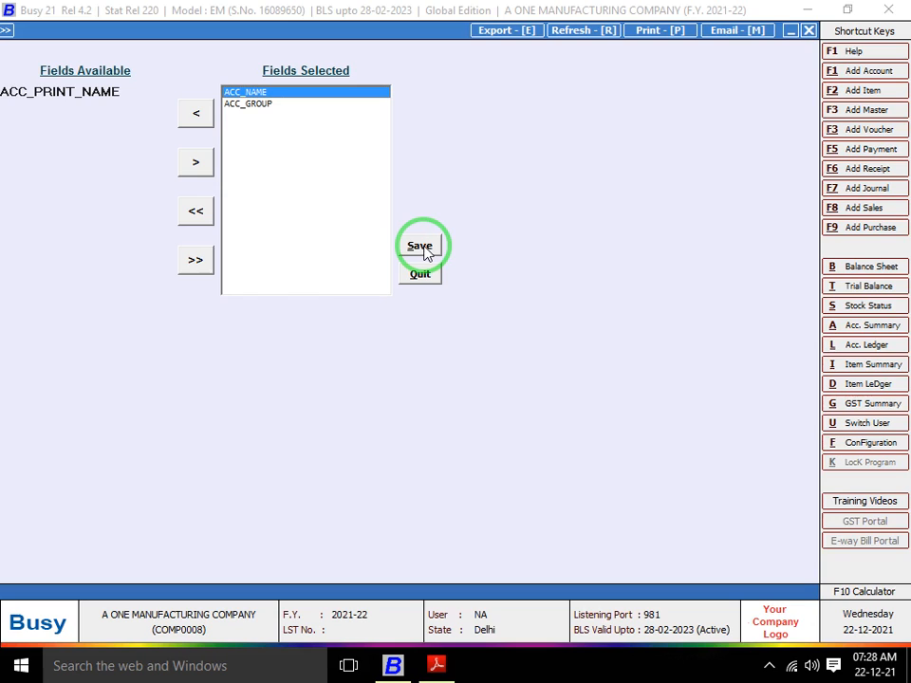
pyautogui.click(137, 91)
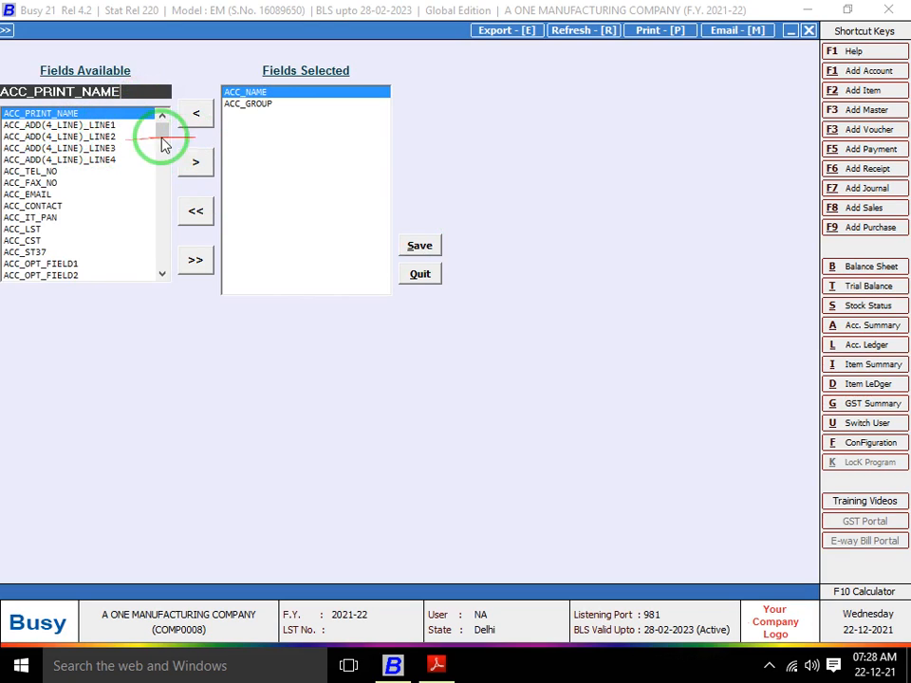
pyautogui.click(102, 125)
pyautogui.click(203, 165)
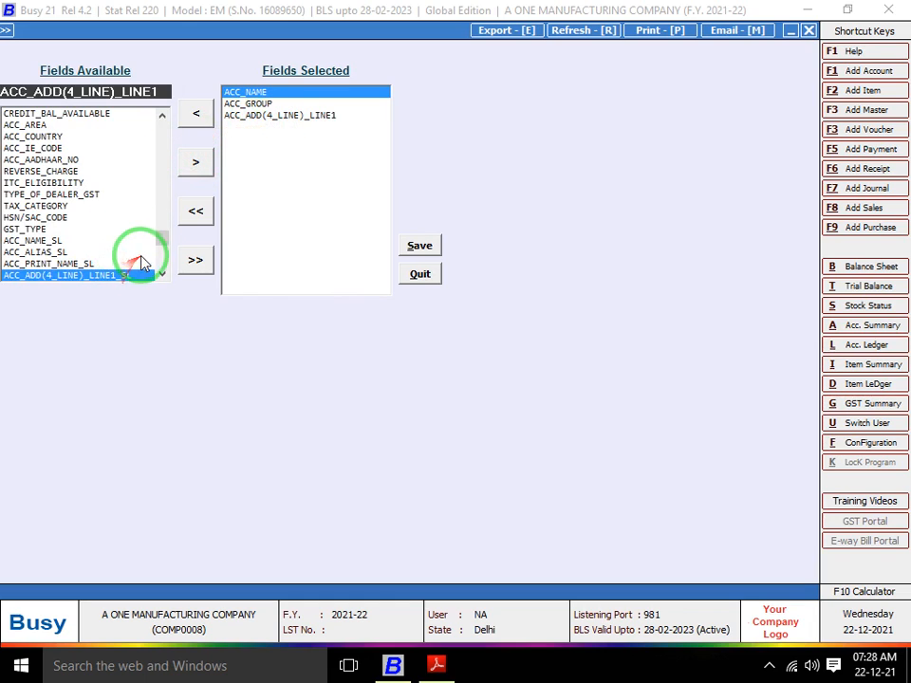
pyautogui.moveTo(161, 245); pyautogui.dragTo(163, 248)
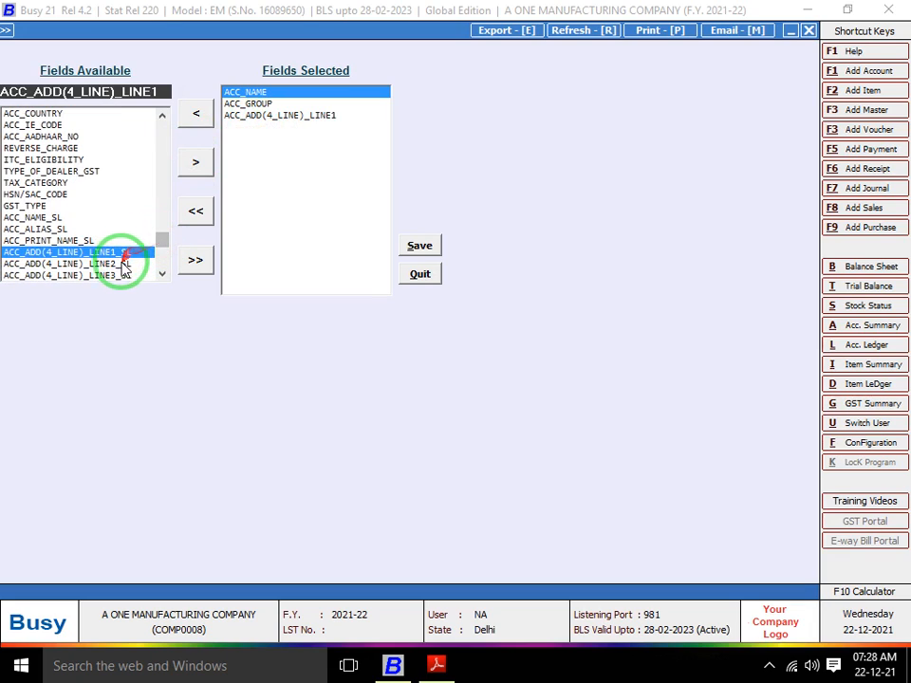
pyautogui.click(122, 266)
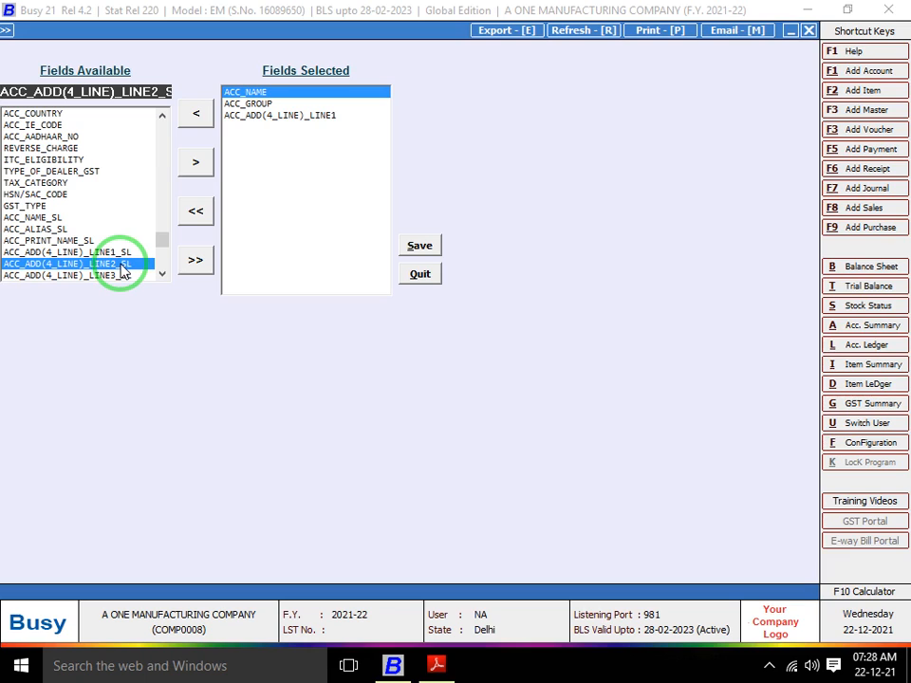
pyautogui.click(195, 162)
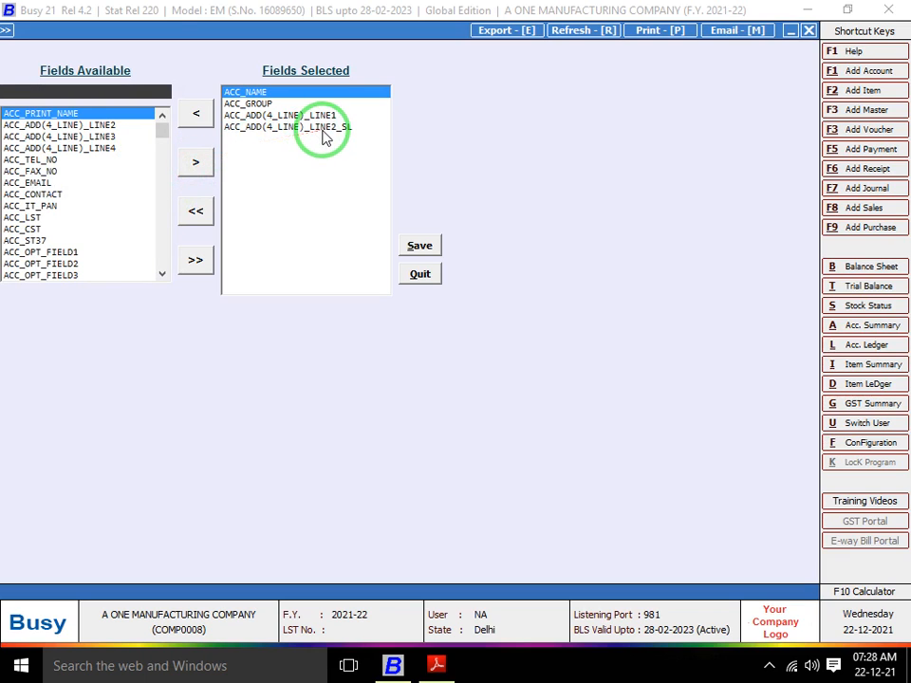
pyautogui.click(259, 116)
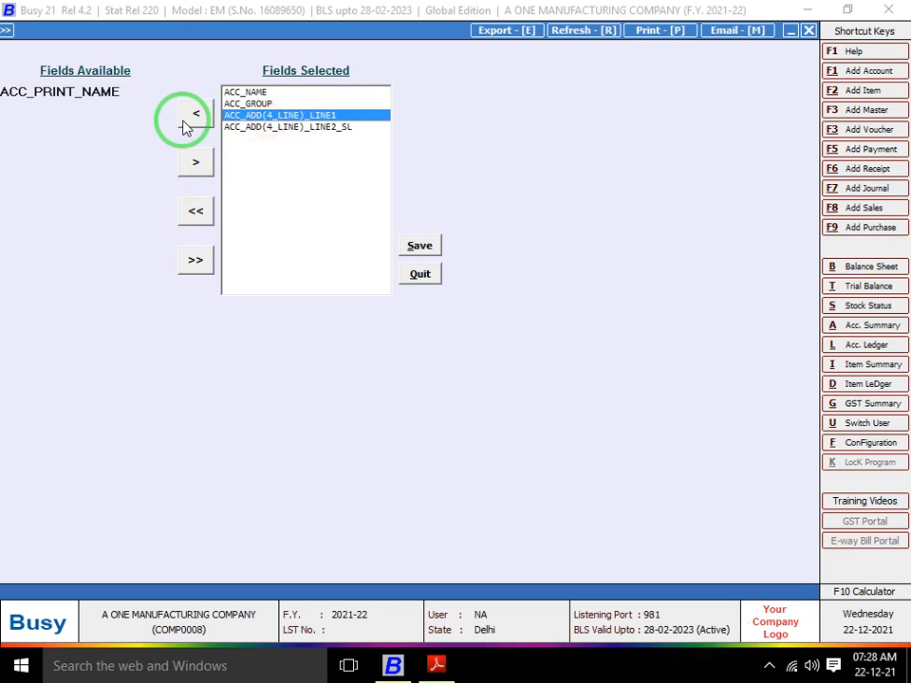
pyautogui.click(191, 116)
pyautogui.click(240, 119)
pyautogui.click(199, 118)
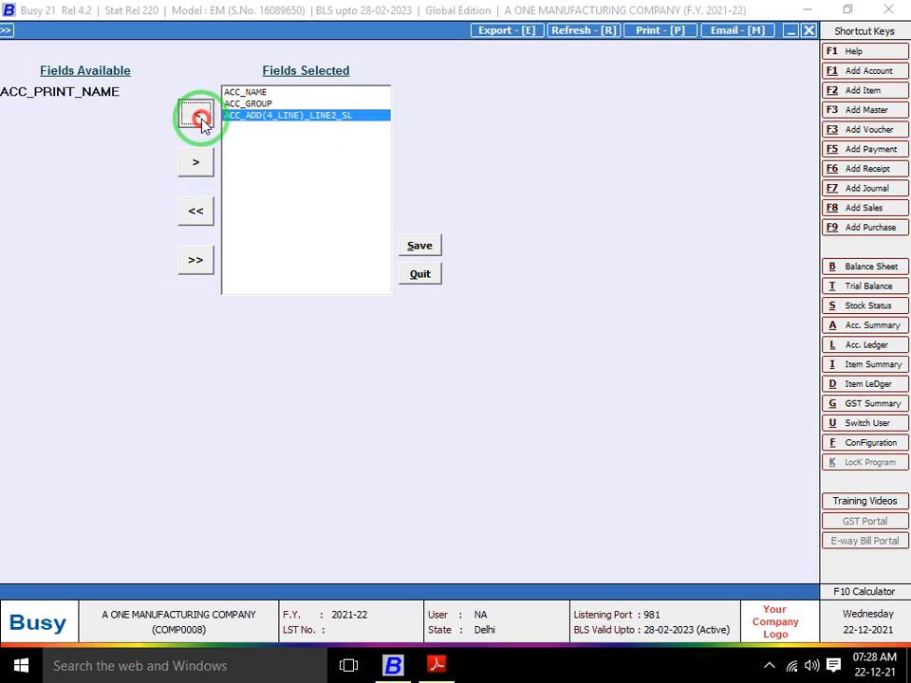
# Save the field selection, then check the first supplier's name on the Bag Drive Tourist Bagage invoice in Adobe Reader and return to Busy.
pyautogui.click(419, 248)
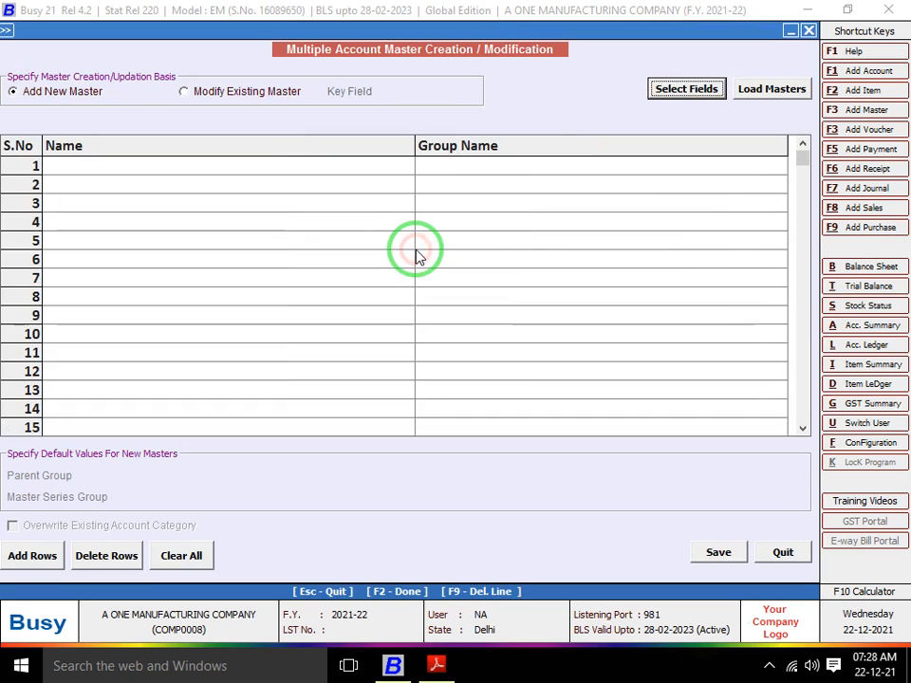
pyautogui.click(266, 171)
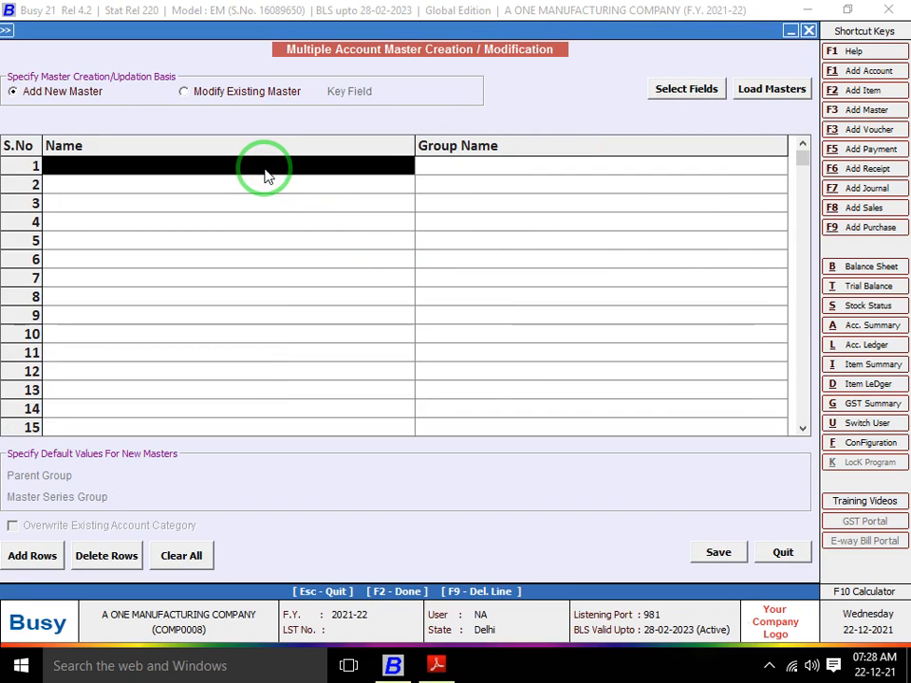
pyautogui.hotkey('alt', 'Tab')
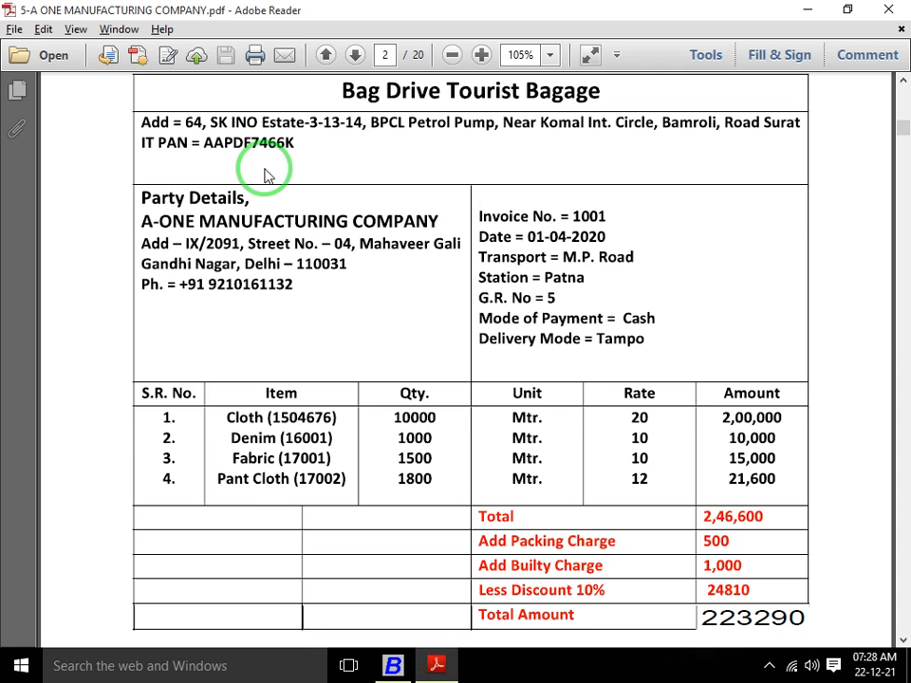
pyautogui.scroll(1, 267, 175)
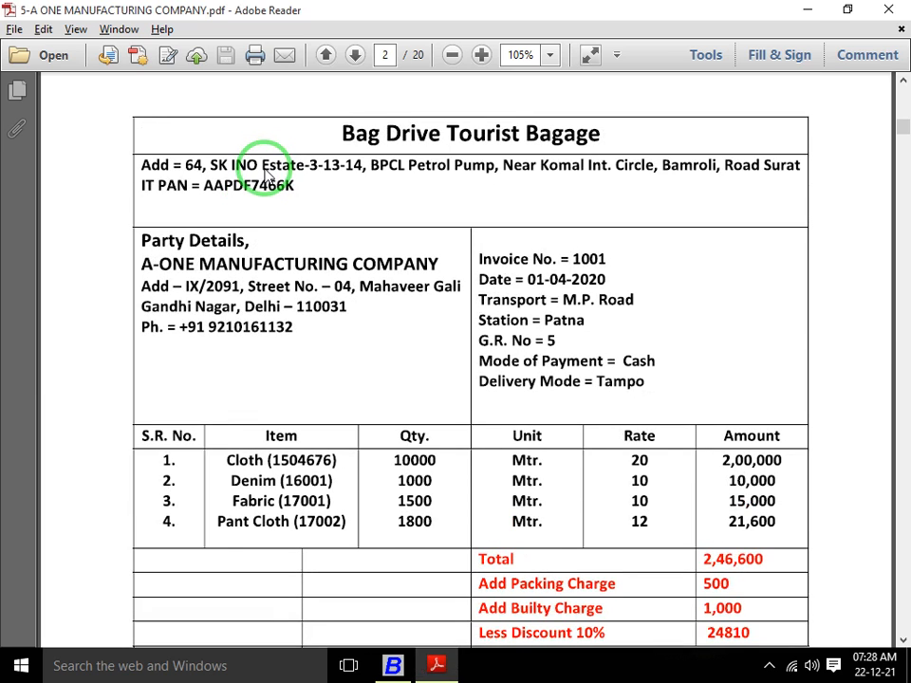
pyautogui.hotkey('alt', 'Tab')
# Enter BAG DRIVER TOURIST BAGAGE as the first account with the group Sundry Creditors, checking the name against the PDF invoice.
pyautogui.write('bAG')
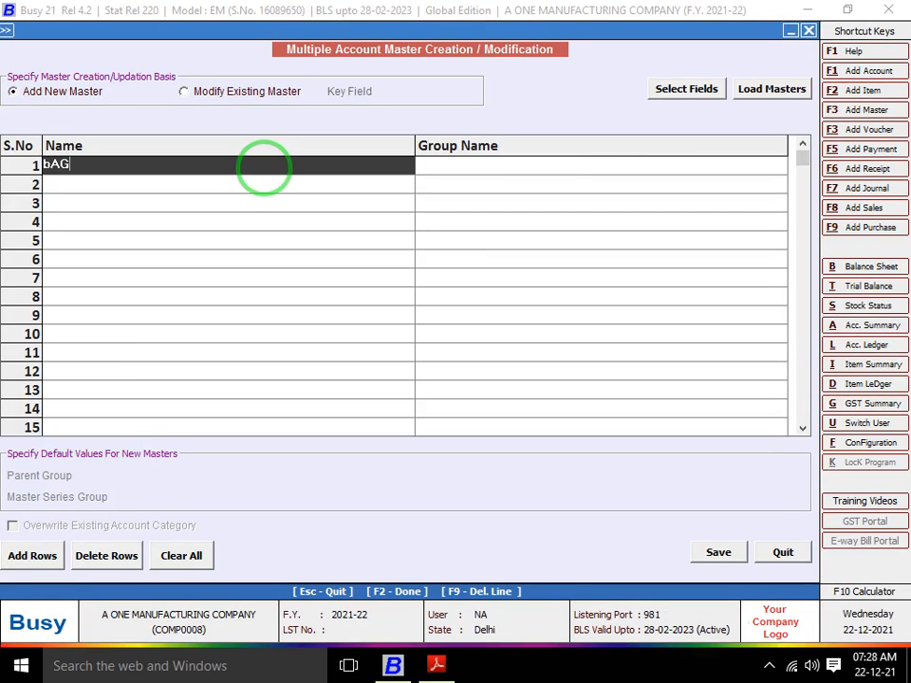
pyautogui.write(' DRIVER')
pyautogui.hotkey('alt', 'Tab')
pyautogui.hotkey('alt', 'Tab')
pyautogui.write('TOURIST')
pyautogui.hotkey('alt', 'Tab')
pyautogui.hotkey('alt', 'Tab')
pyautogui.write('BAGA')
pyautogui.hotkey('alt', 'Tab')
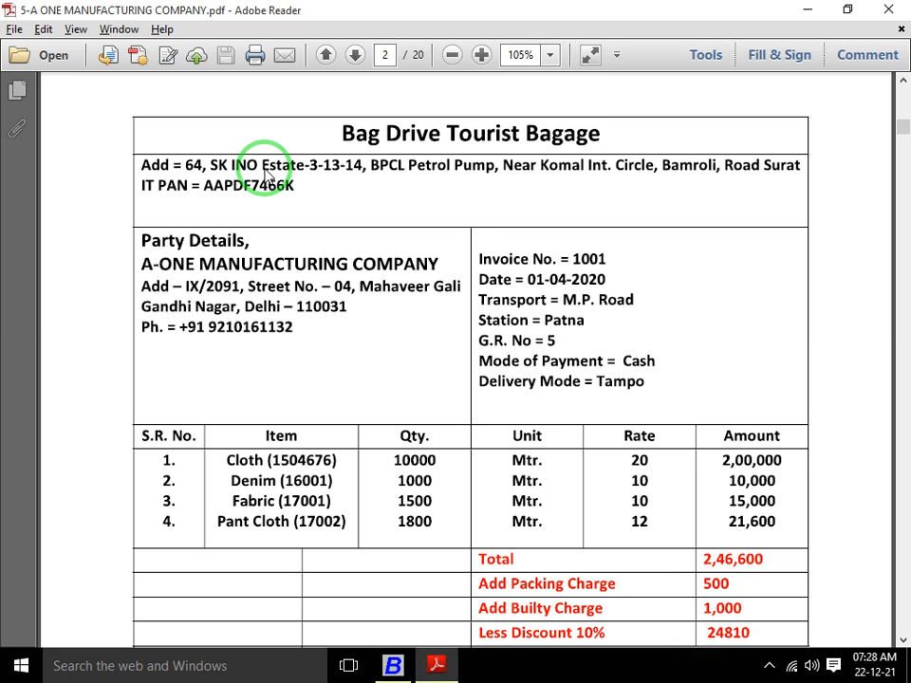
pyautogui.hotkey('alt', 'Tab')
pyautogui.write('GE')
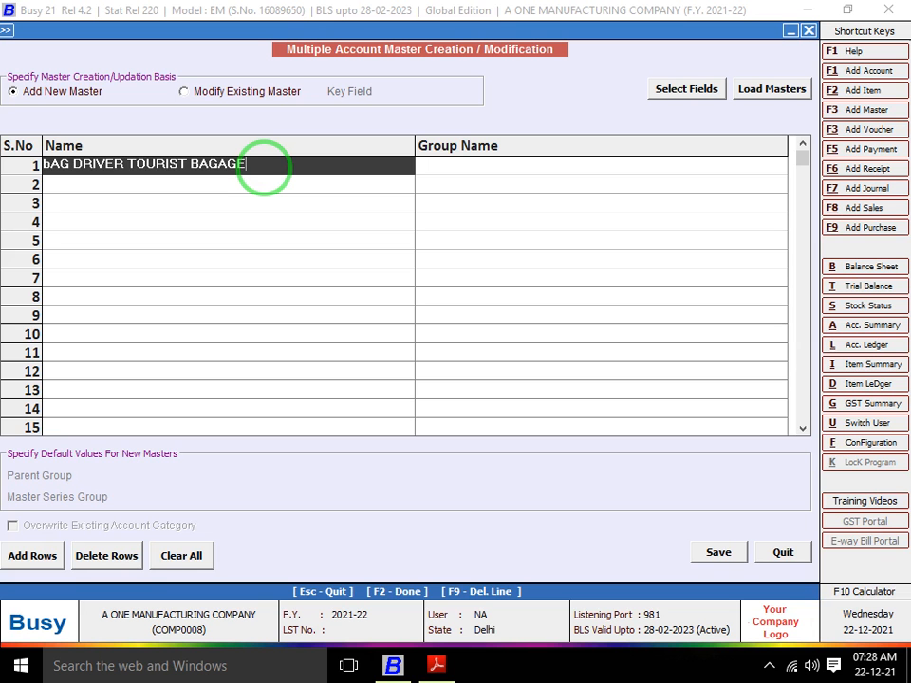
pyautogui.press('Return')
pyautogui.write('sUN')
pyautogui.press('Return')
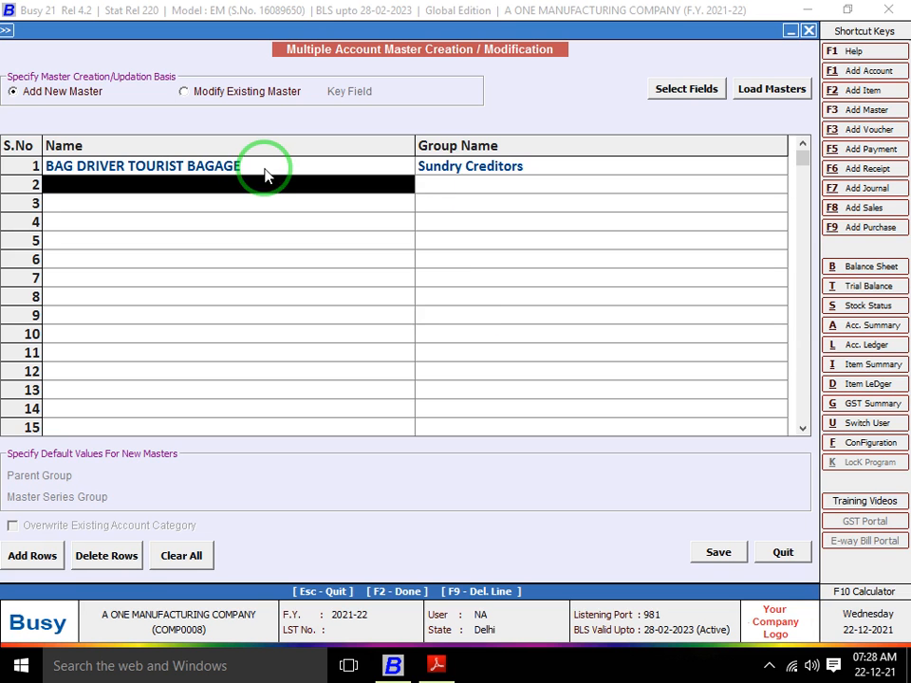
# Look up the supplier on page 3 of the PDF and add BANSAL SALES CORPORATIONS in row 2 under Sundry Creditors.
pyautogui.hotkey('alt', 'Tab')
pyautogui.scroll(-10, 265, 176)
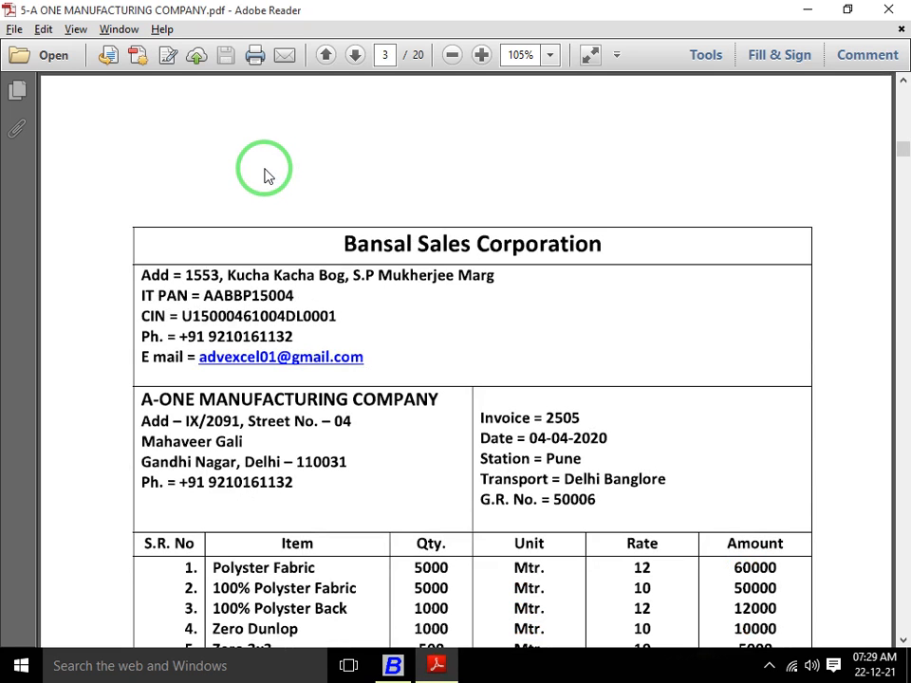
pyautogui.hotkey('alt', 'Tab')
pyautogui.write('n')
pyautogui.write('BANSAL')
pyautogui.hotkey('alt', 'Tab')
pyautogui.hotkey('alt', 'Tab')
pyautogui.write('SALES COR')
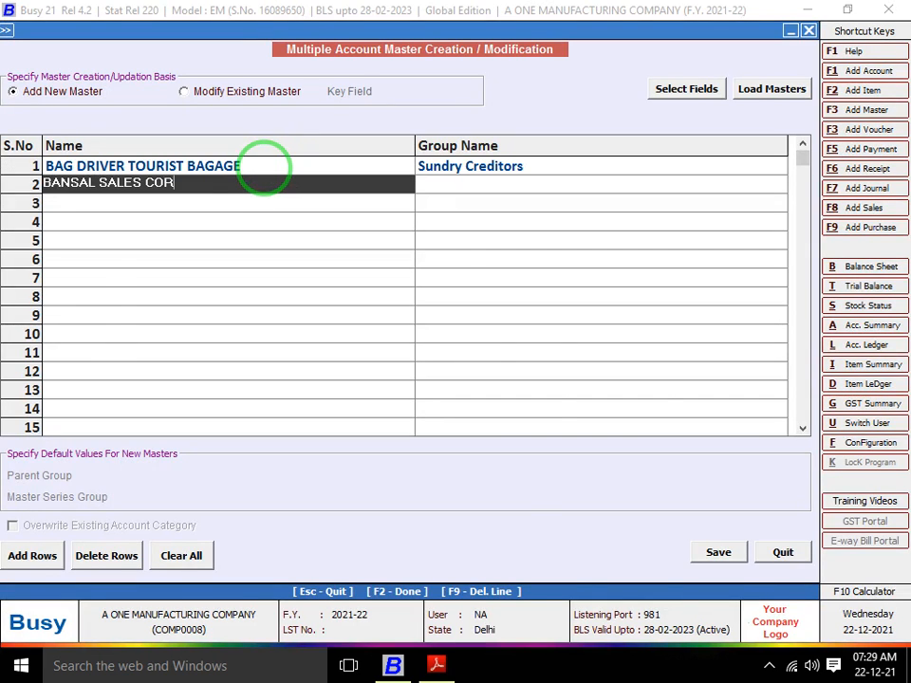
pyautogui.hotkey('alt', 'Tab')
pyautogui.hotkey('alt', 'Tab')
pyautogui.write('PORATIONS')
pyautogui.press('Return')
pyautogui.press('Return')
pyautogui.press('Return')
# Look up the supplier on page 4 of the PDF and add GEETIKA TRADERS in row 3 under Sundry Creditors.
pyautogui.hotkey('alt', 'Tab')
pyautogui.press('Right')
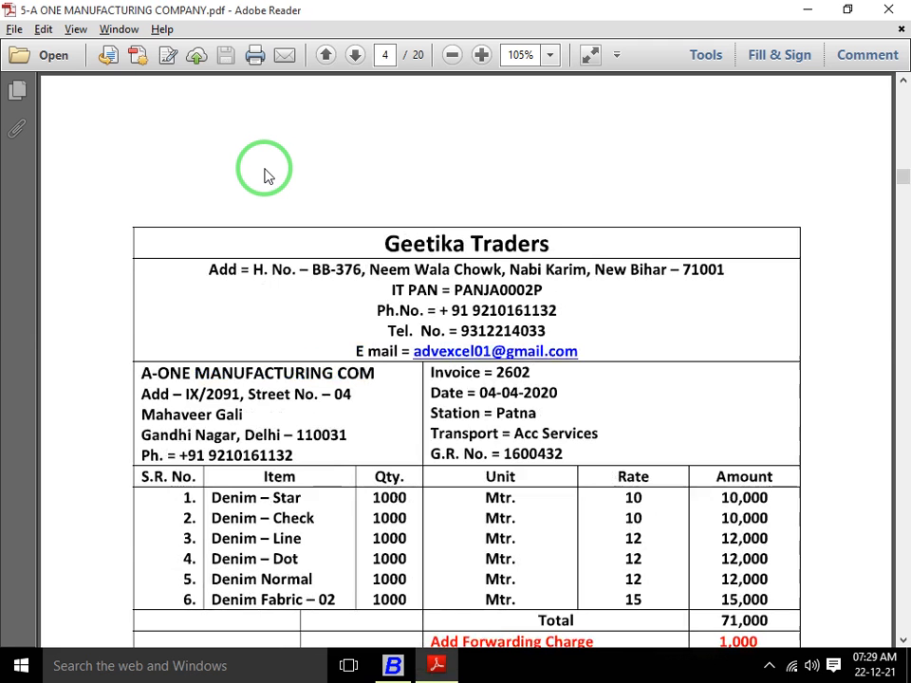
pyautogui.hotkey('alt', 'Tab')
pyautogui.write('gEETA')
pyautogui.hotkey('alt', 'Tab')
pyautogui.hotkey('alt', 'Tab')
pyautogui.write('I')
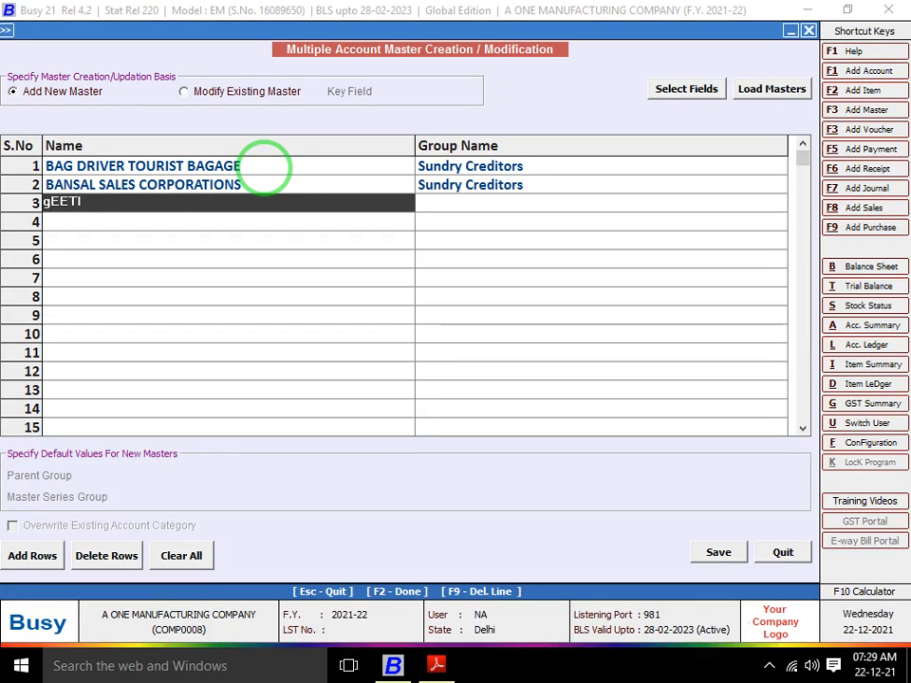
pyautogui.write('KA TRADERS')
pyautogui.press('Return')
pyautogui.write('SUN')
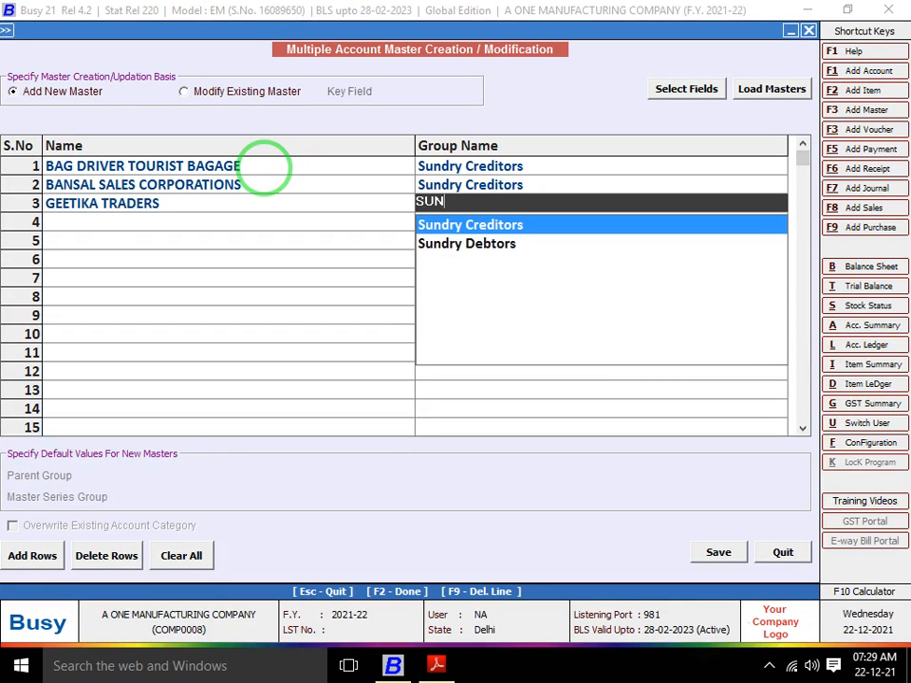
pyautogui.press('Return')
# Look up the supplier on page 5 of the PDF and add HARI HOM TRADERS in row 4 under Sundry Creditors.
pyautogui.hotkey('alt', 'Tab')
pyautogui.press('Right')
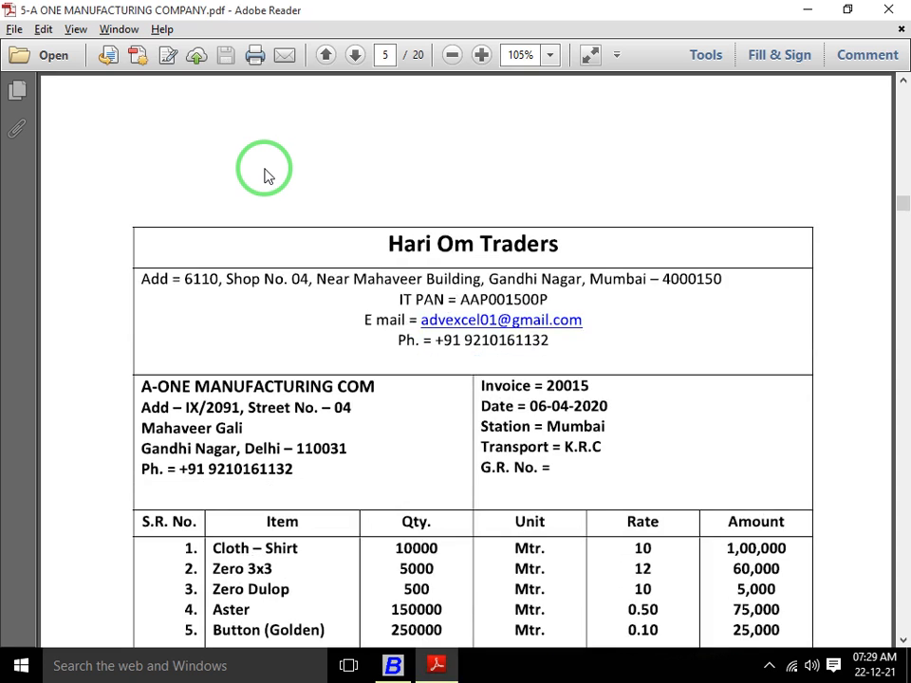
pyautogui.hotkey('alt', 'Tab')
pyautogui.write('HARI HOM TRAD')
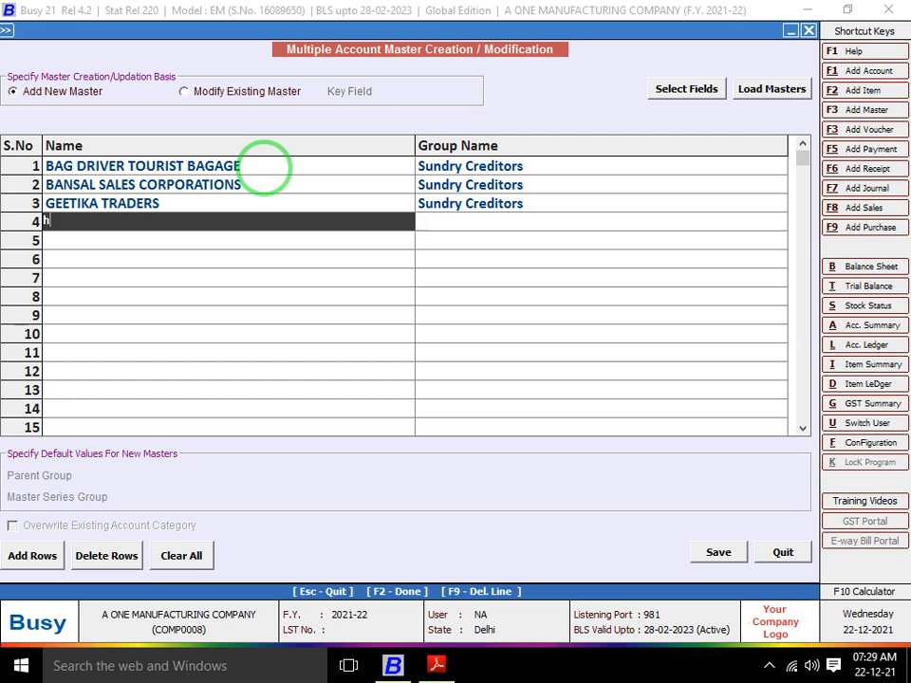
pyautogui.write('ERS')
pyautogui.press('Return')
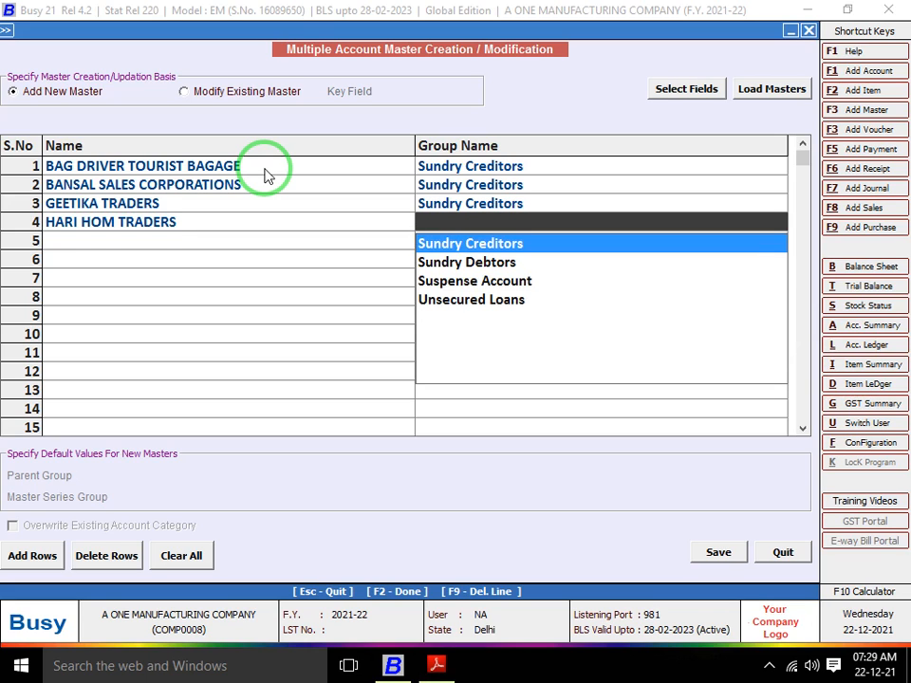
pyautogui.press('Return')
# Look up the supplier on page 6 of the PDF and add HIND TRADERS in row 5 under Sundry Creditors.
pyautogui.hotkey('alt', 'Tab')
pyautogui.scroll(-1, 265, 176)
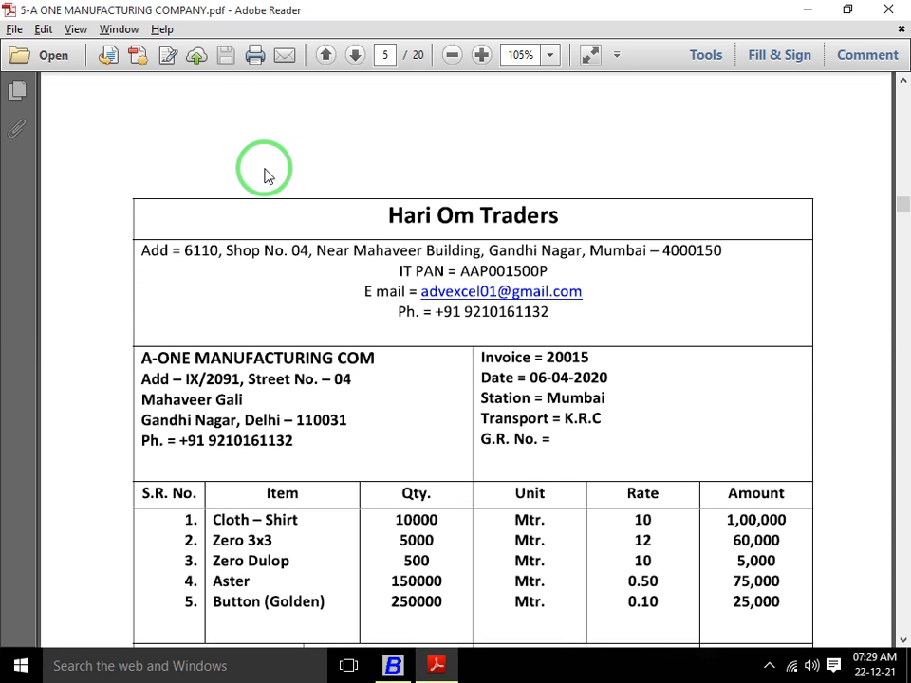
pyautogui.scroll(-3, 265, 176)
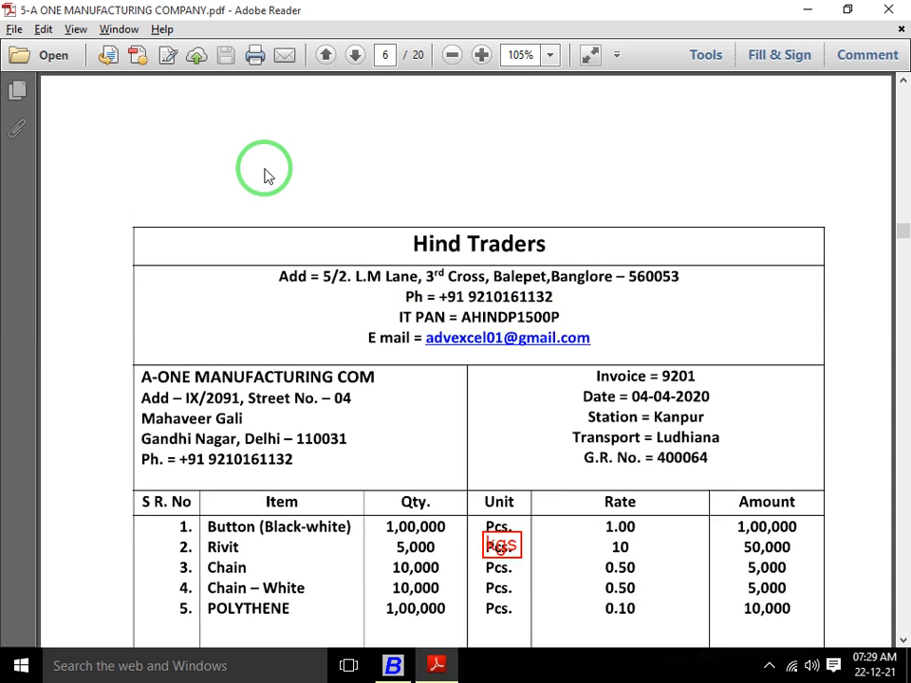
pyautogui.hotkey('alt', 'Tab')
pyautogui.write('hIND TRADERS')
pyautogui.press('Return')
pyautogui.write('SU')
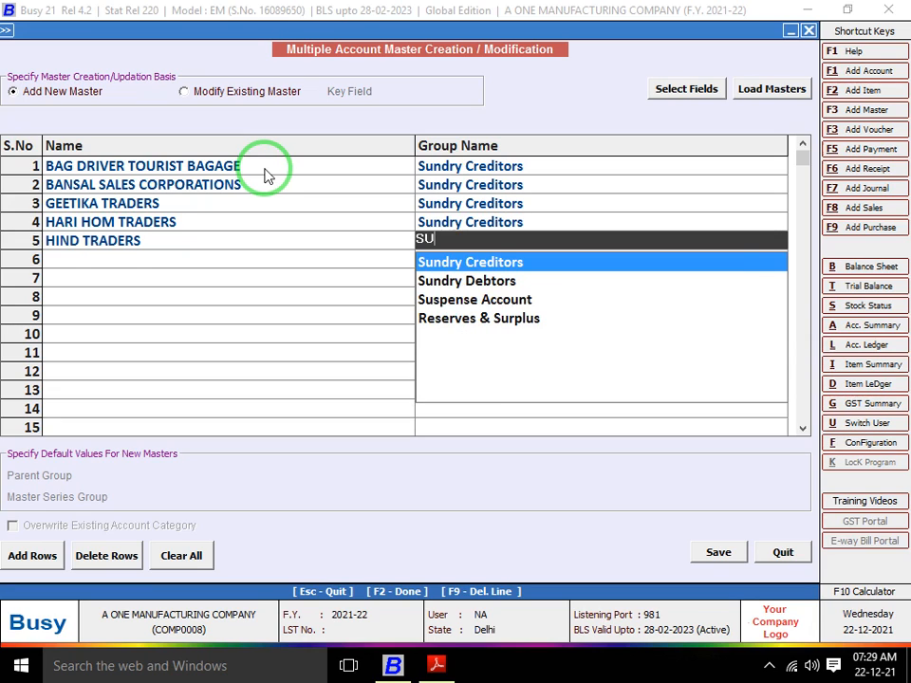
pyautogui.press('Return')
# Look up the party on page 7 of the PDF and add RAM LAL RAM CHANDER COMPANY in row 6 under Sundry Creditors.
pyautogui.hotkey('alt', 'Tab')
pyautogui.scroll(-1, 265, 175)
pyautogui.press('Down')
pyautogui.press('Down')
pyautogui.press('Right')
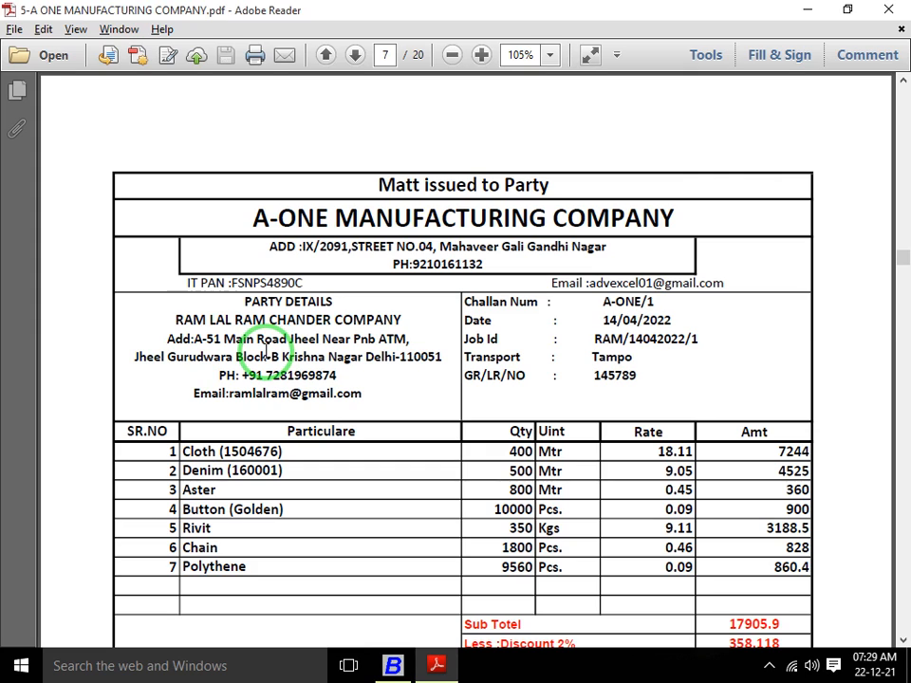
pyautogui.hotkey('alt', 'Tab')
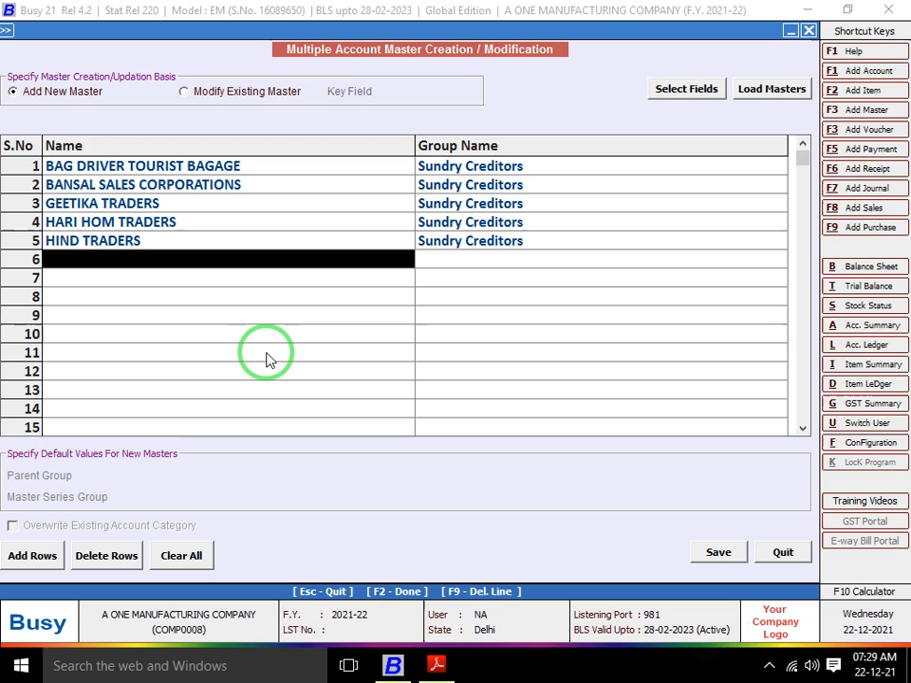
pyautogui.write('rAM LALA')
pyautogui.press('BackSpace')
pyautogui.write('RAM CHANDER COMPANY')
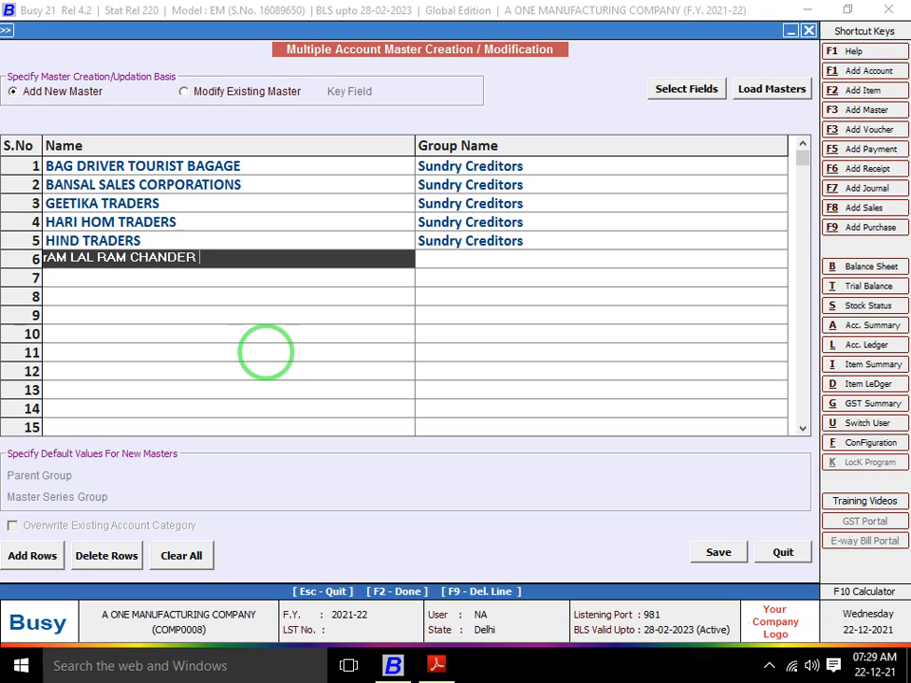
pyautogui.press('Return')
pyautogui.write('SUN')
pyautogui.press('Return')
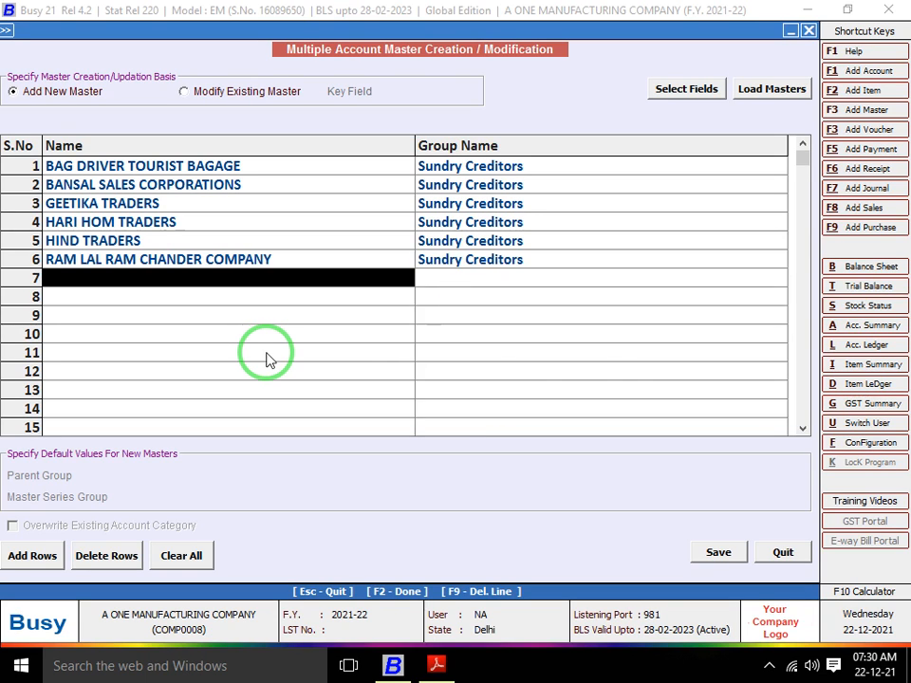
# Look up the party on page 8 of the PDF and add SAAS BAHU COLLECTION in row 7 under Sundry Creditors.
pyautogui.hotkey('alt', 'Tab')
pyautogui.press('Right')
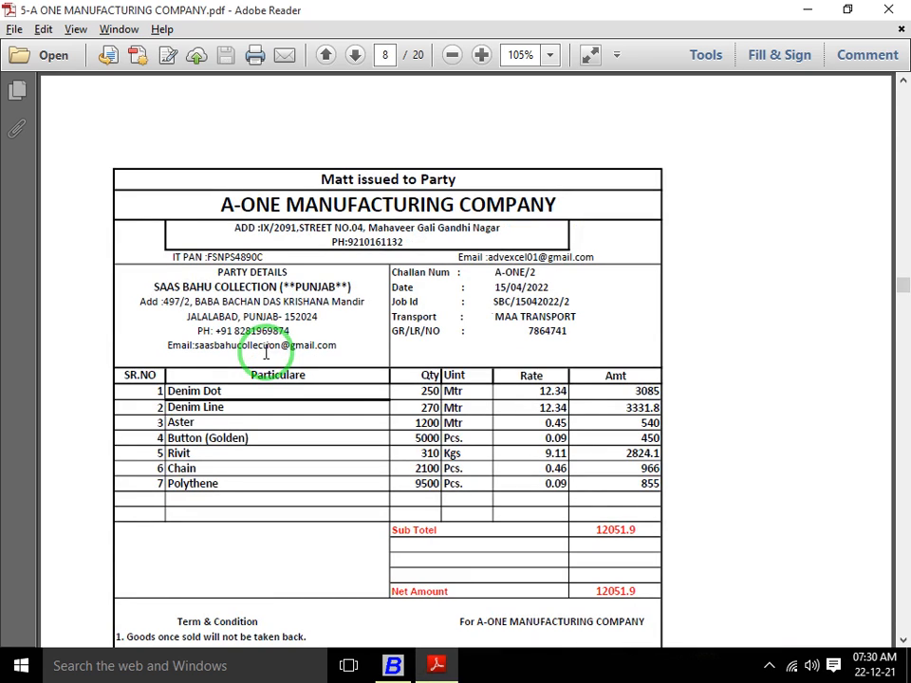
pyautogui.hotkey('alt', 'Tab')
pyautogui.write('s')
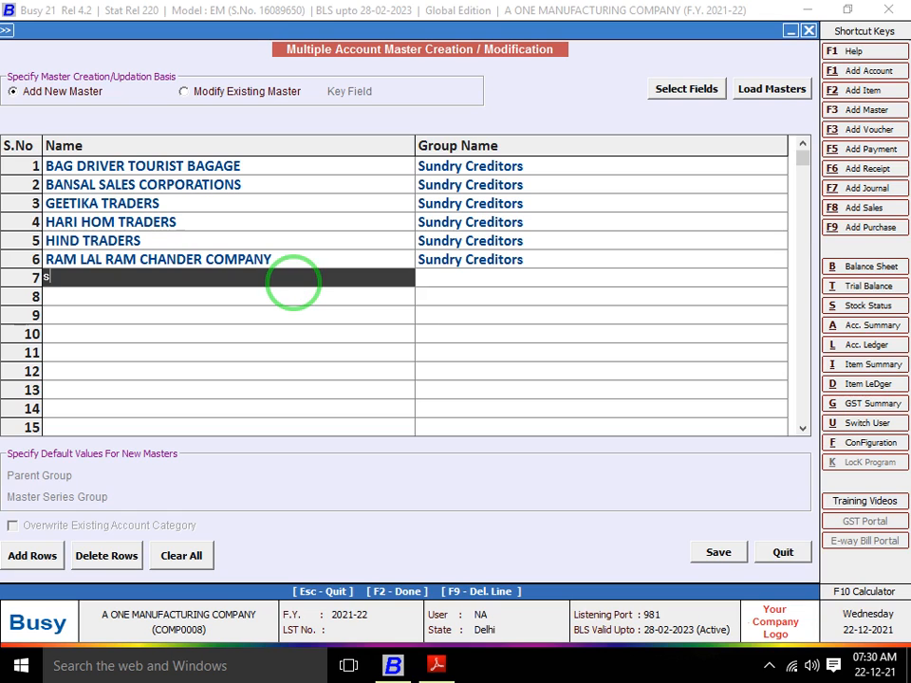
pyautogui.write('AAS C')
pyautogui.press('BackSpace')
pyautogui.write('BHAH')
pyautogui.press('BackSpace')
pyautogui.press('BackSpace')
pyautogui.press('BackSpace')
pyautogui.hotkey('alt', 'Tab')
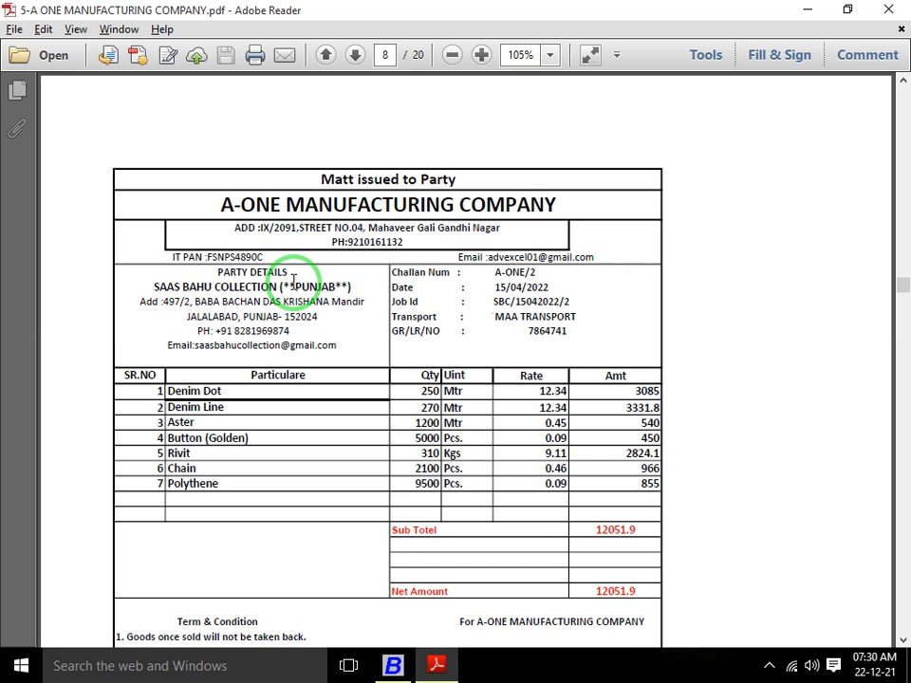
pyautogui.hotkey('alt', 'Tab')
pyautogui.write('AHU COLLECTION')
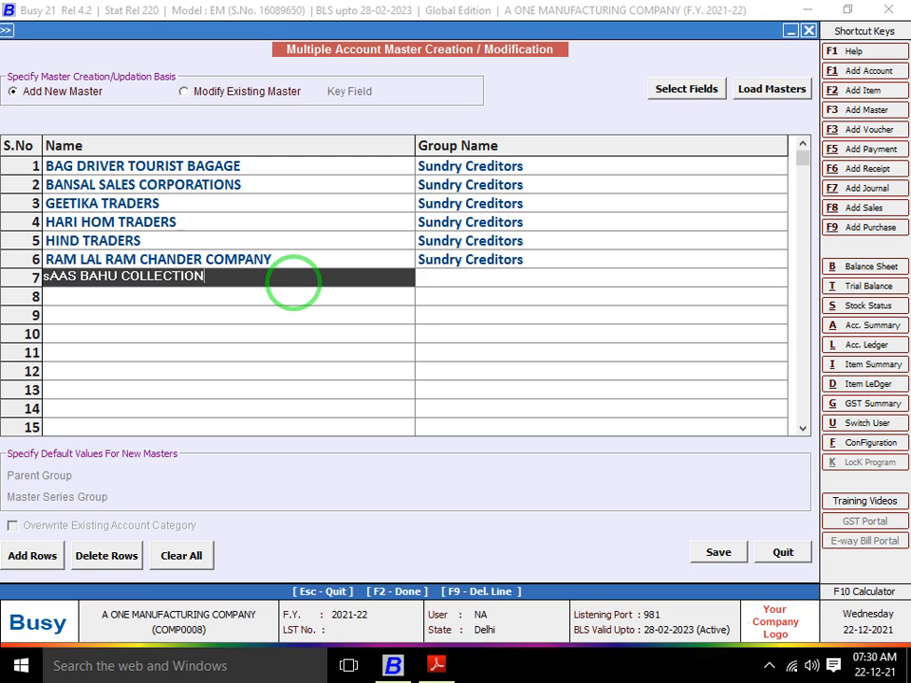
pyautogui.hotkey('alt', 'Tab')
pyautogui.hotkey('alt', 'Tab')
pyautogui.press('Return')
pyautogui.press('Return')
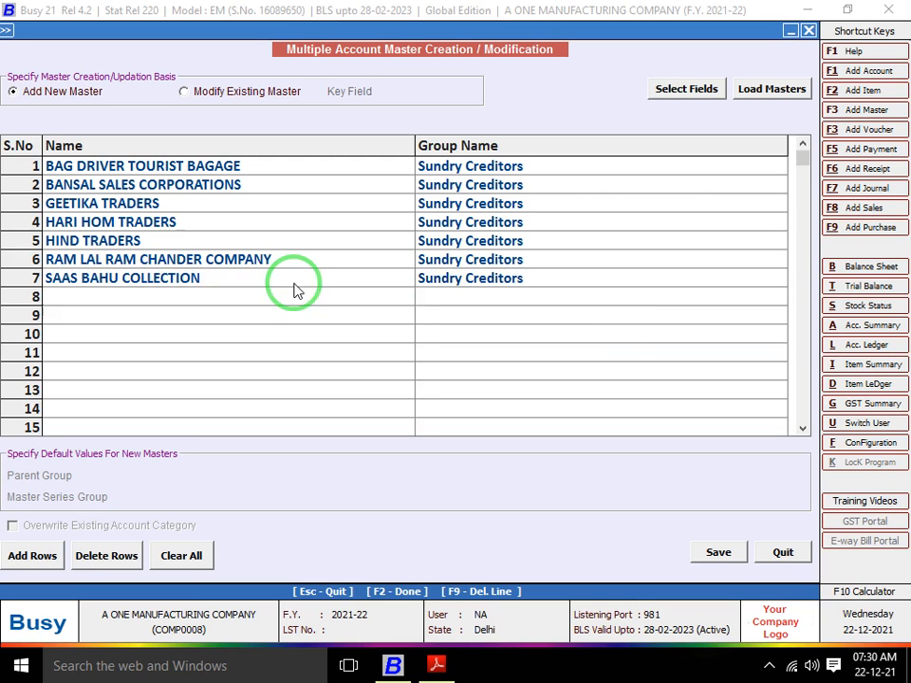
# Look up the parties on pages 9 and 10 of the PDF and add AB PRODUCT in row 8 under Sundry Creditors.
pyautogui.hotkey('alt', 'Tab')
pyautogui.press('Right')
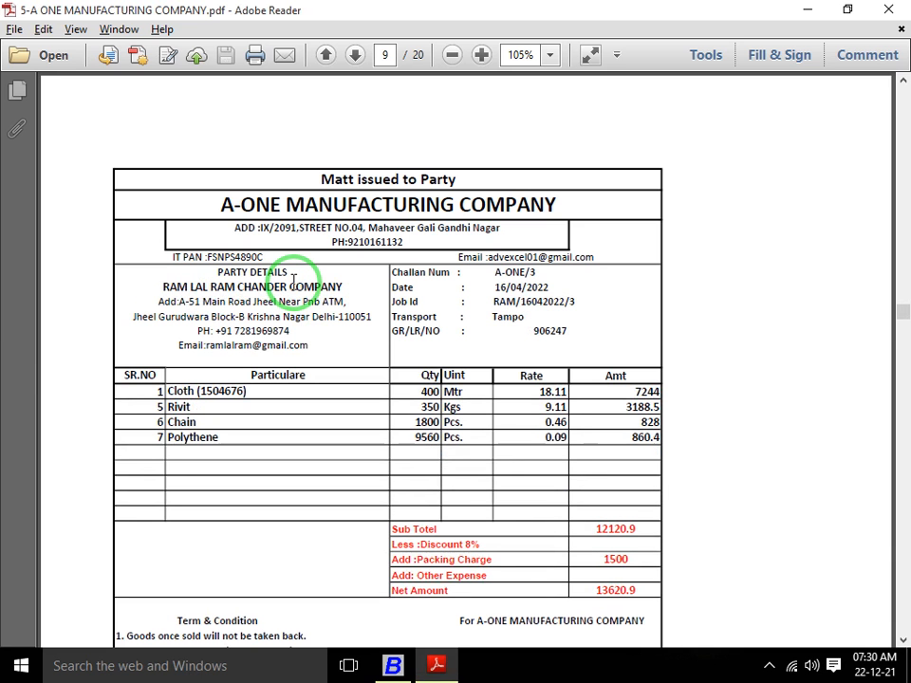
pyautogui.press('Right')
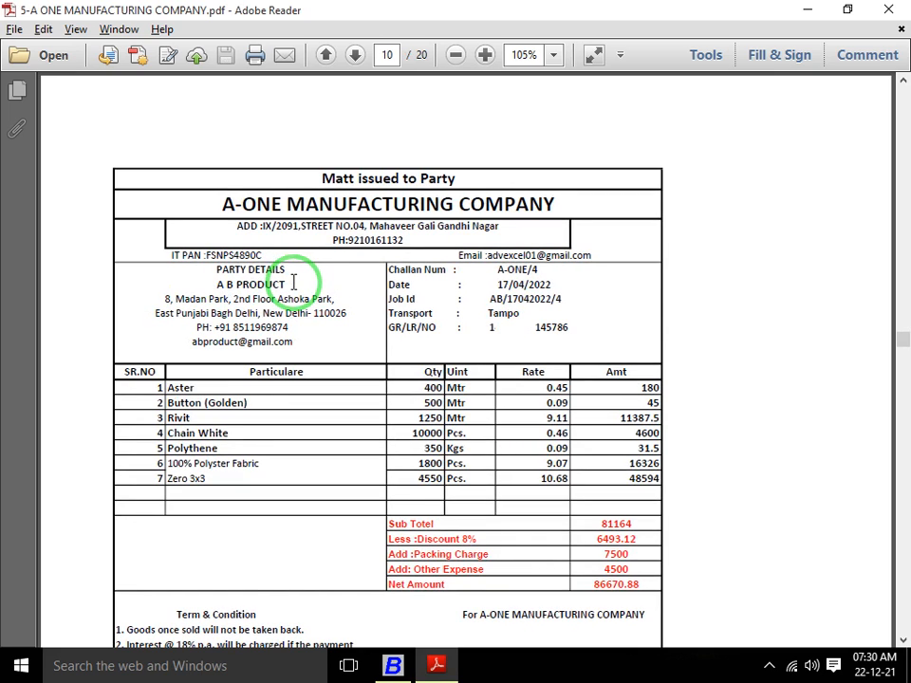
pyautogui.hotkey('alt', 'Tab')
pyautogui.write('aB PRODUCT')
pyautogui.press('Return')
pyautogui.write('sUN')
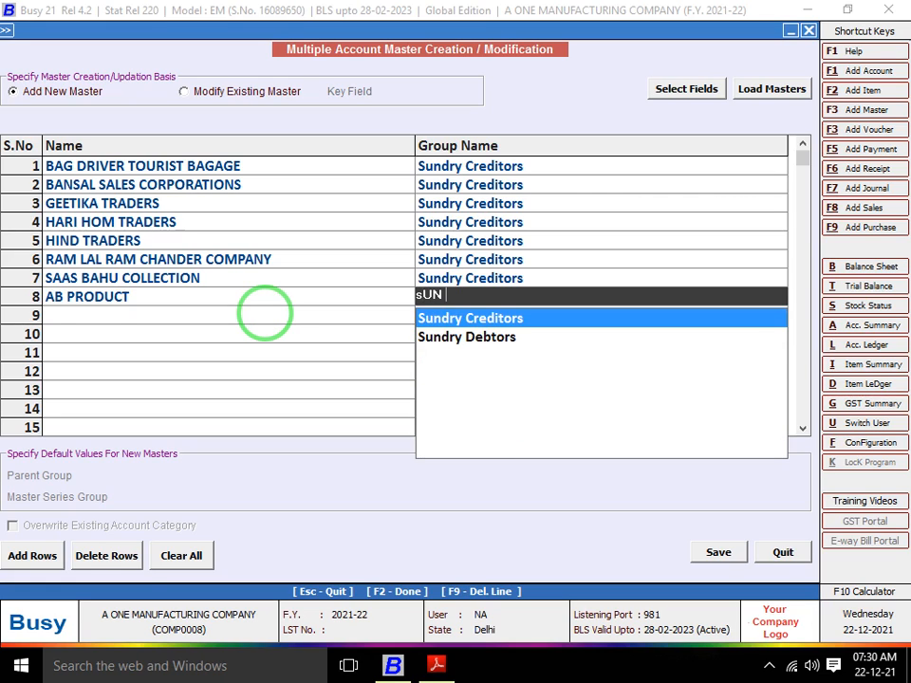
pyautogui.press('Return')
# Check pages 11 to 14 of the PDF for further parties and save the new account masters.
pyautogui.hotkey('alt', 'Tab')
pyautogui.press('Right')
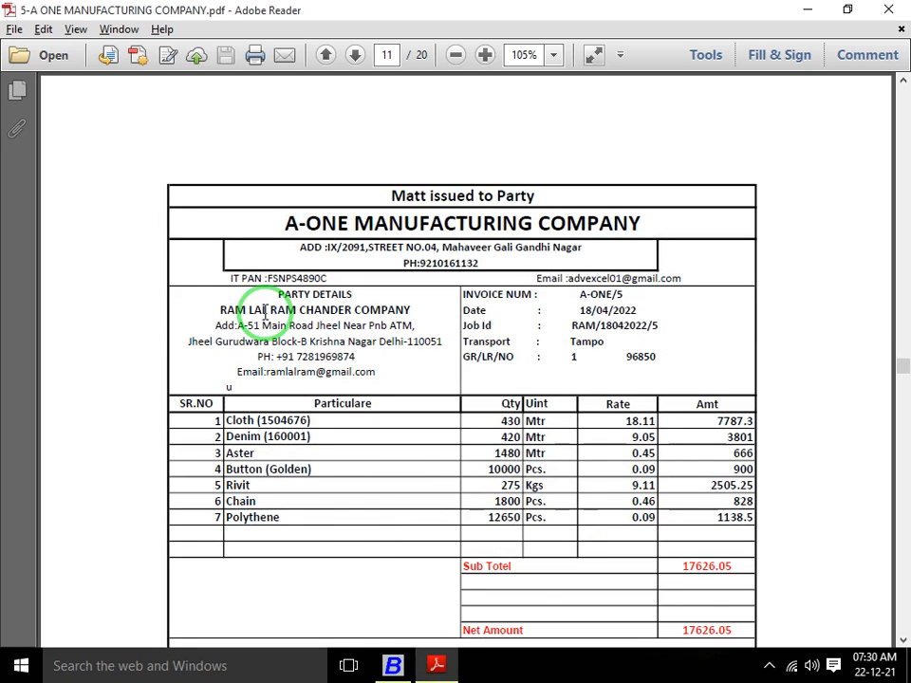
pyautogui.press('Right')
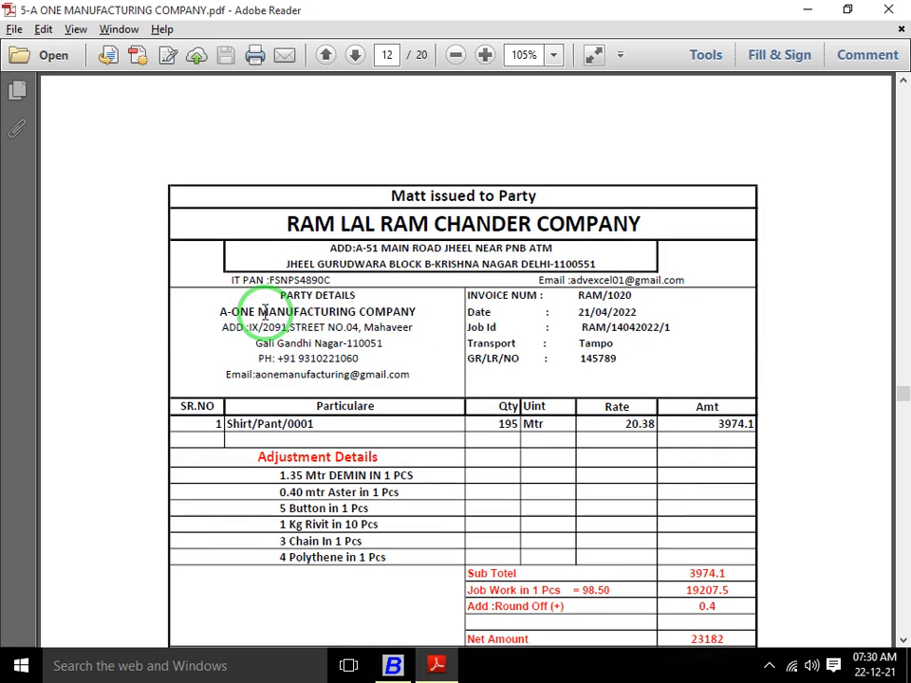
pyautogui.press('Right')
pyautogui.press('Right')
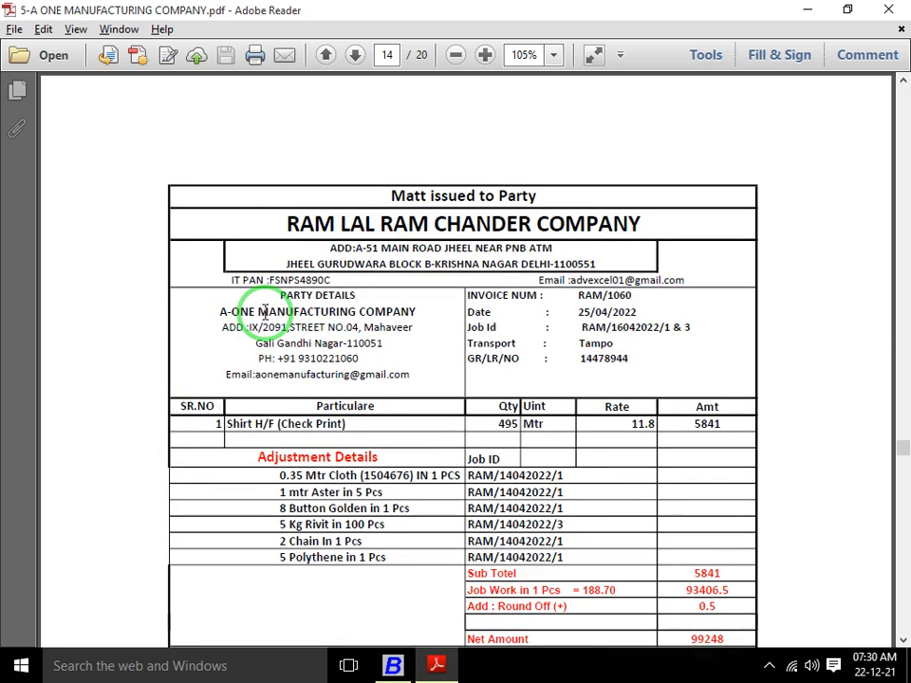
pyautogui.press('Left')
pyautogui.hotkey('alt', 'Tab')
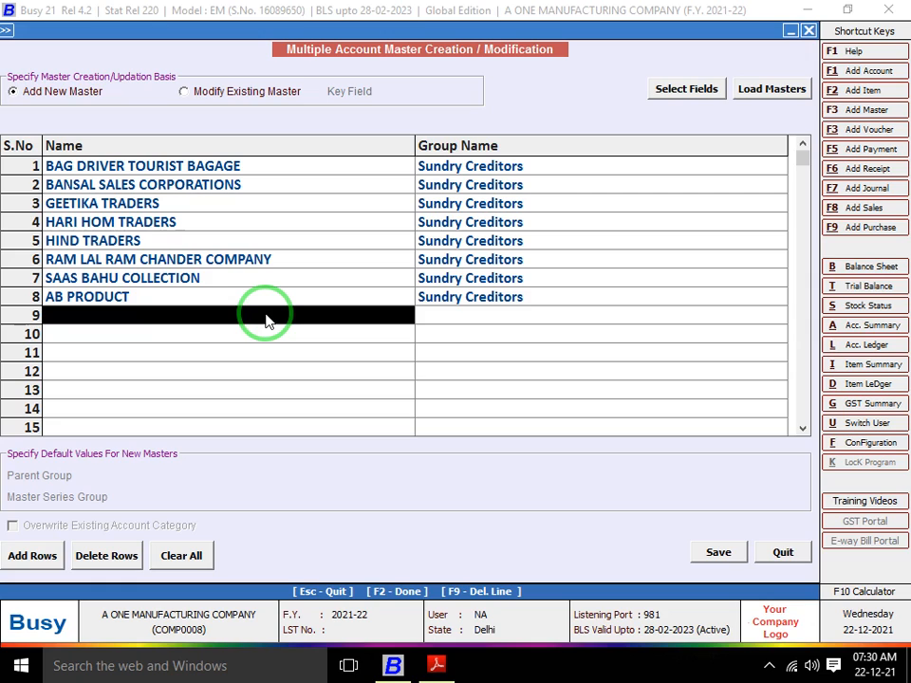
pyautogui.press('F2')
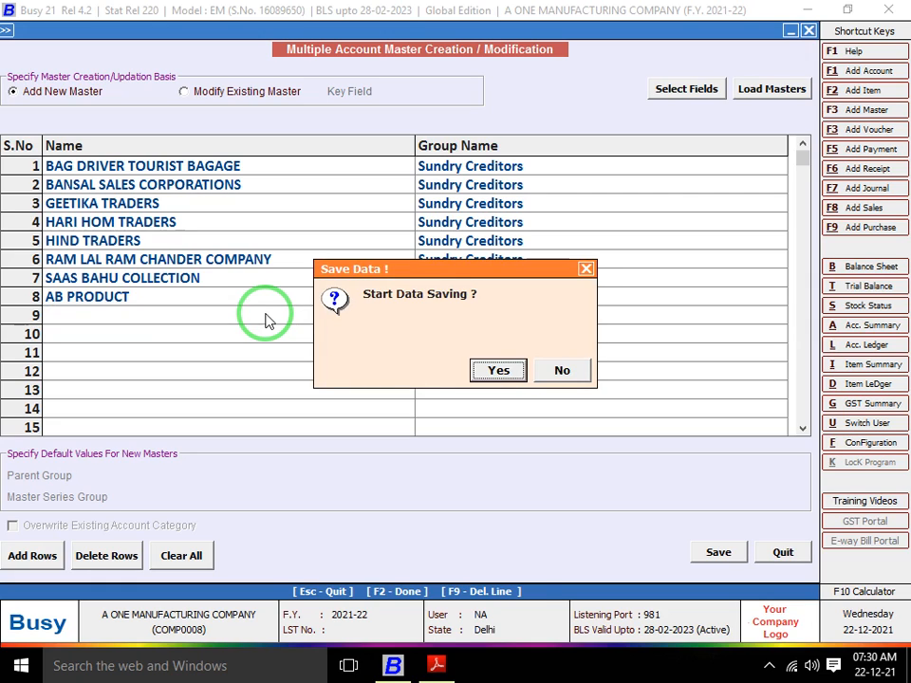
pyautogui.press('Return')
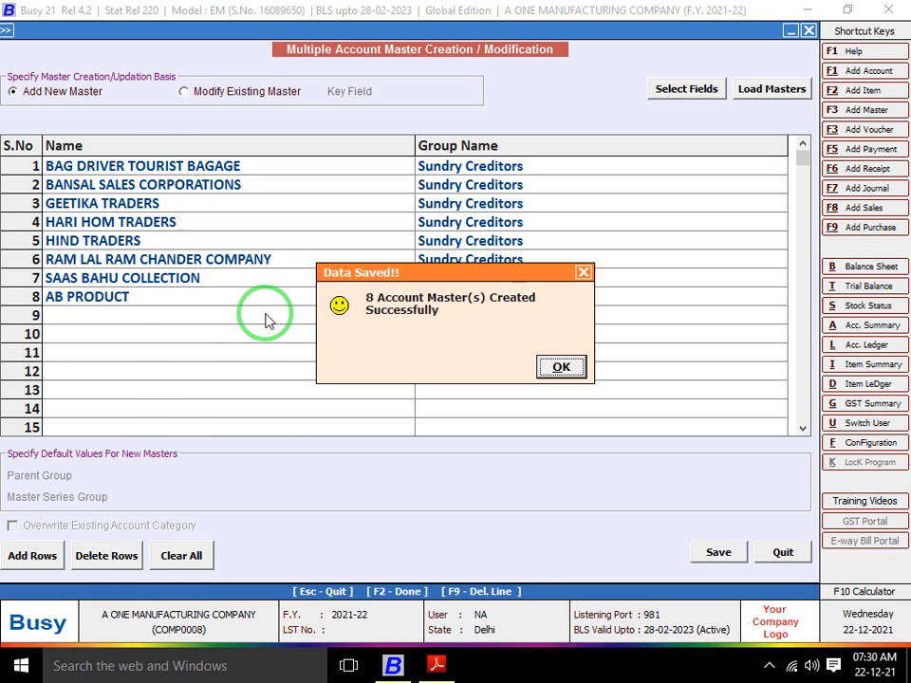
pyautogui.press('Return')
# Go back to the supplier invoices on pages 2 to 6 of the PDF and examine their item tables.
pyautogui.hotkey('alt', 'Tab')
pyautogui.press('Left')
pyautogui.press('Left')
pyautogui.press('Left')
pyautogui.press('Left')
pyautogui.press('Left')
pyautogui.press('Left')
pyautogui.press('Left')
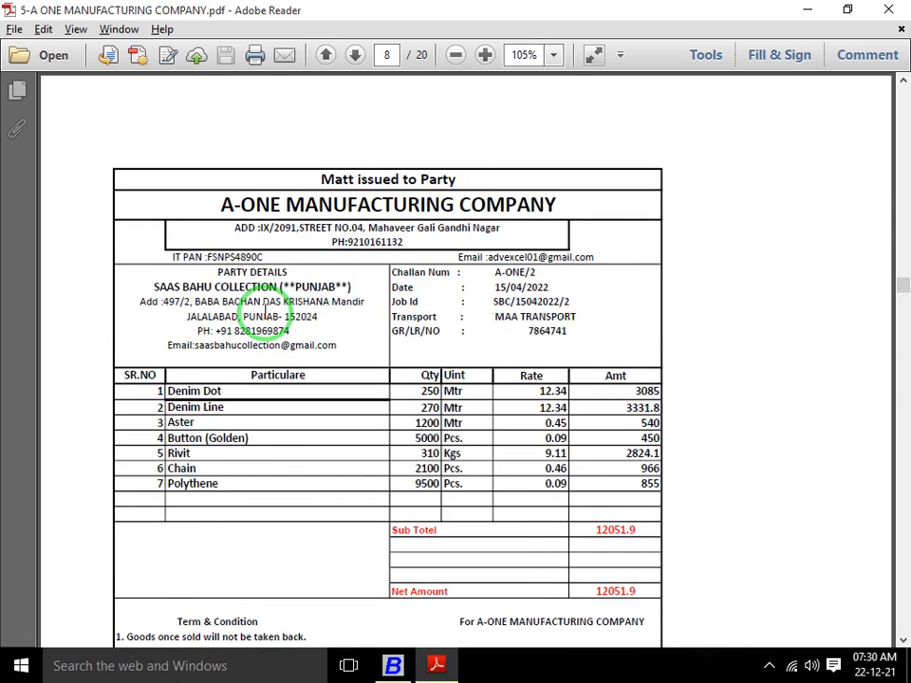
pyautogui.press('Left')
pyautogui.press('Left')
pyautogui.press('Left')
pyautogui.press('Left')
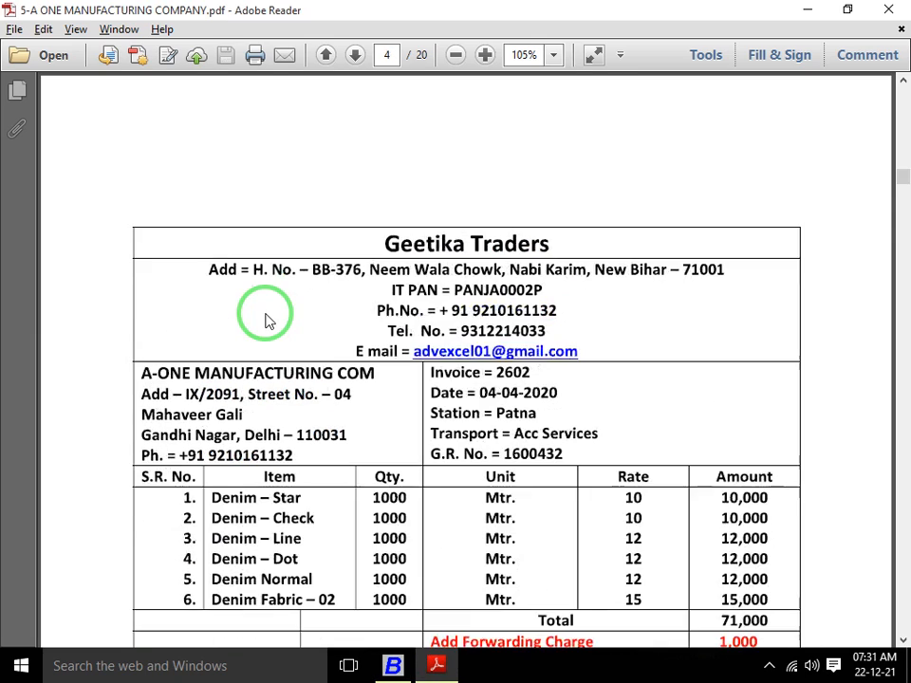
pyautogui.press('Left')
pyautogui.press('Right')
pyautogui.scroll(-2, 267, 320)
pyautogui.scroll(-4, 267, 320)
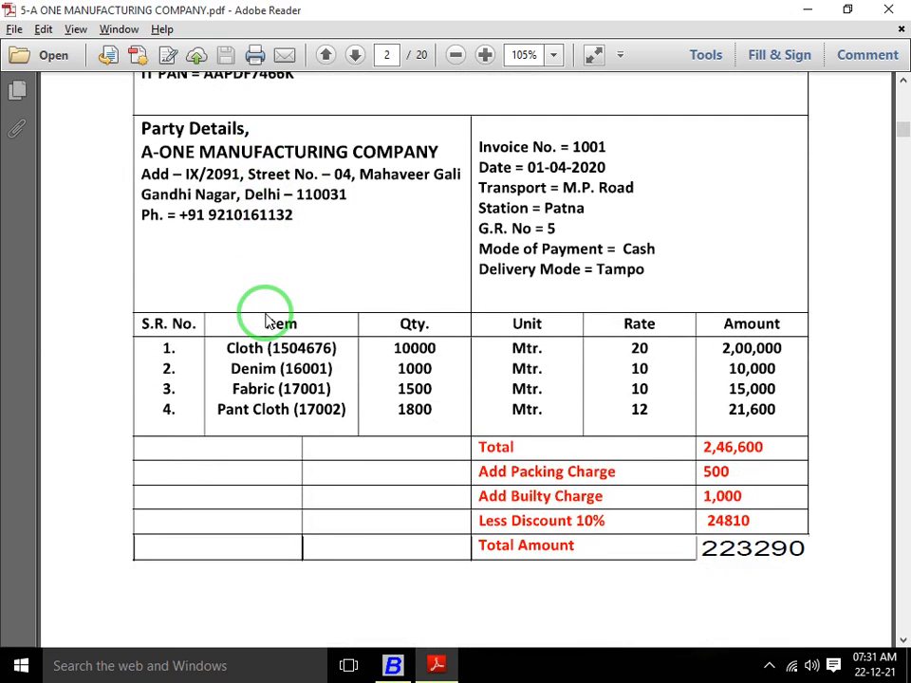
pyautogui.scroll(-2, 267, 320)
pyautogui.scroll(-6, 267, 320)
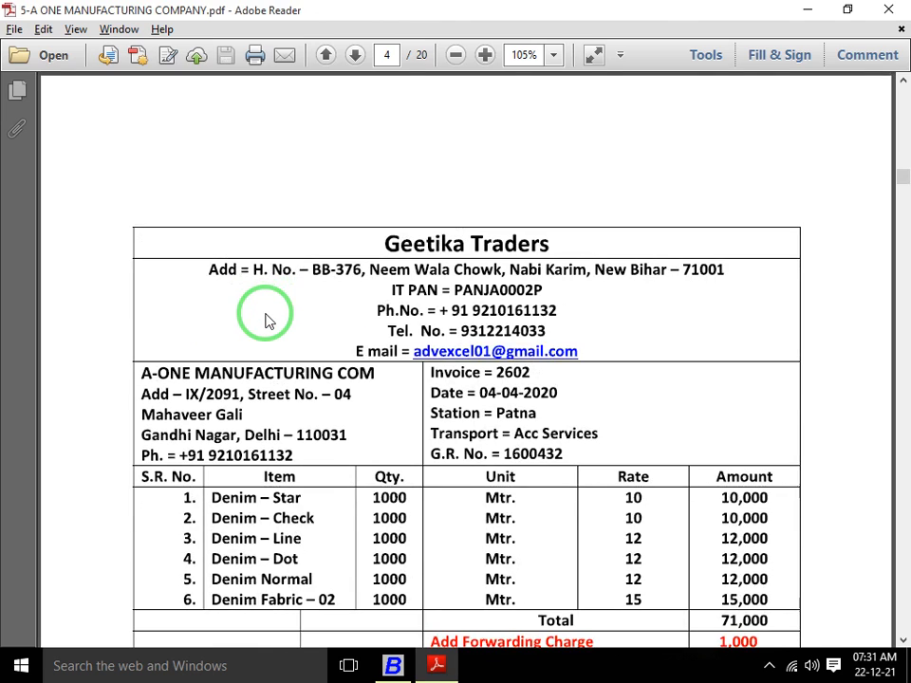
pyautogui.scroll(-4, 267, 319)
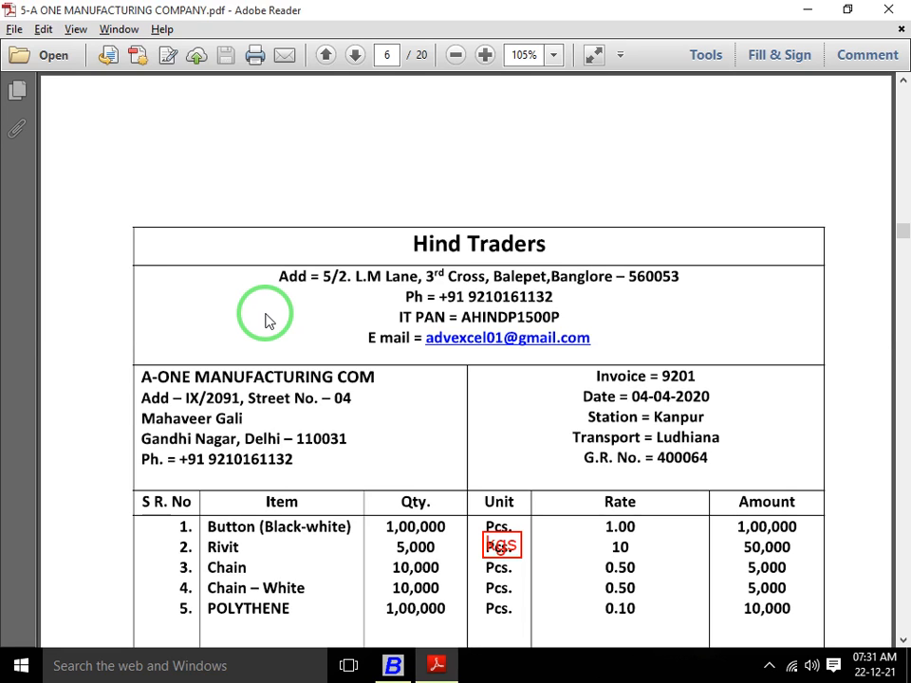
pyautogui.scroll(10, 267, 320)
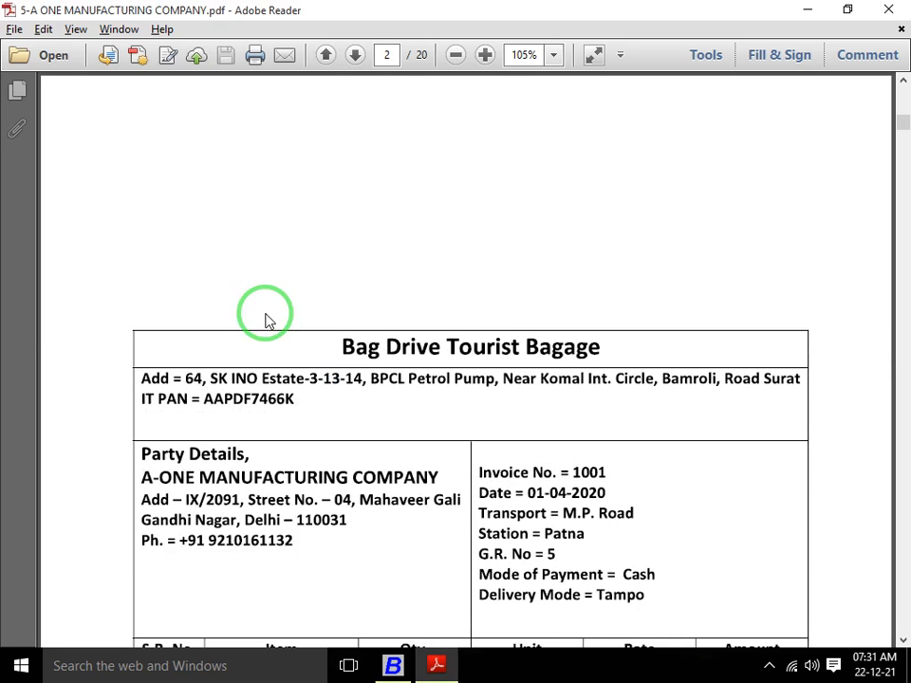
pyautogui.scroll(-4, 267, 320)
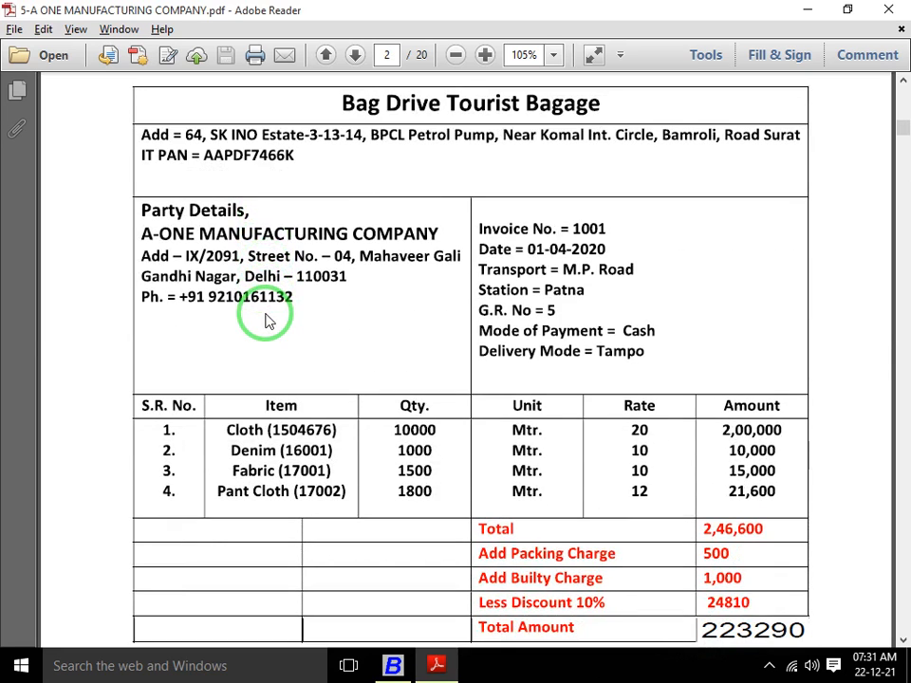
# Start Multiple Item Creation in Busy and remove the alias, group, opening amount and opening stock fields from the selected fields.
pyautogui.hotkey('alt', 'Tab')
pyautogui.press('Down')
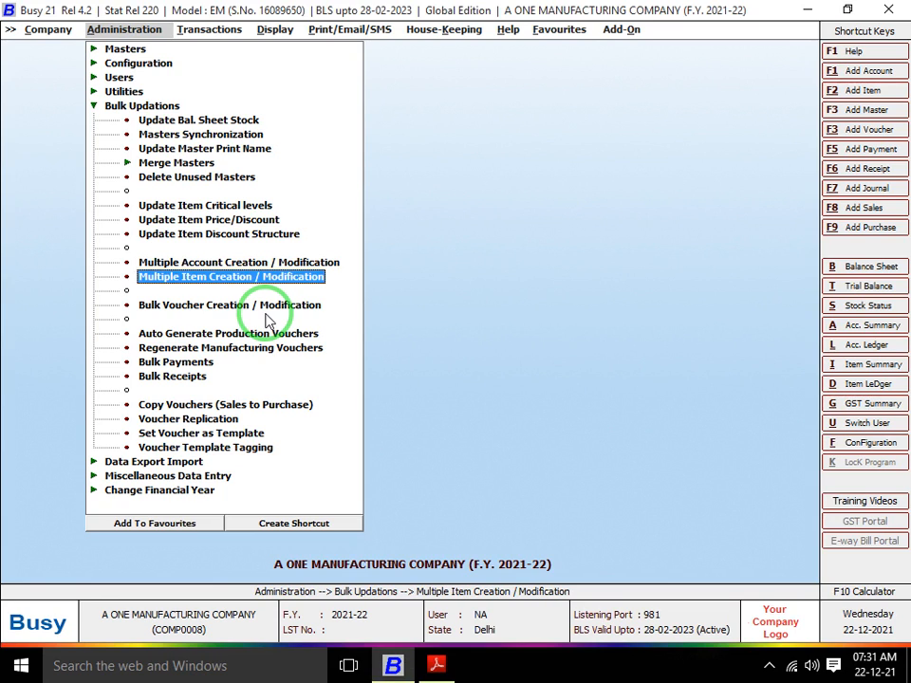
pyautogui.press('Return')
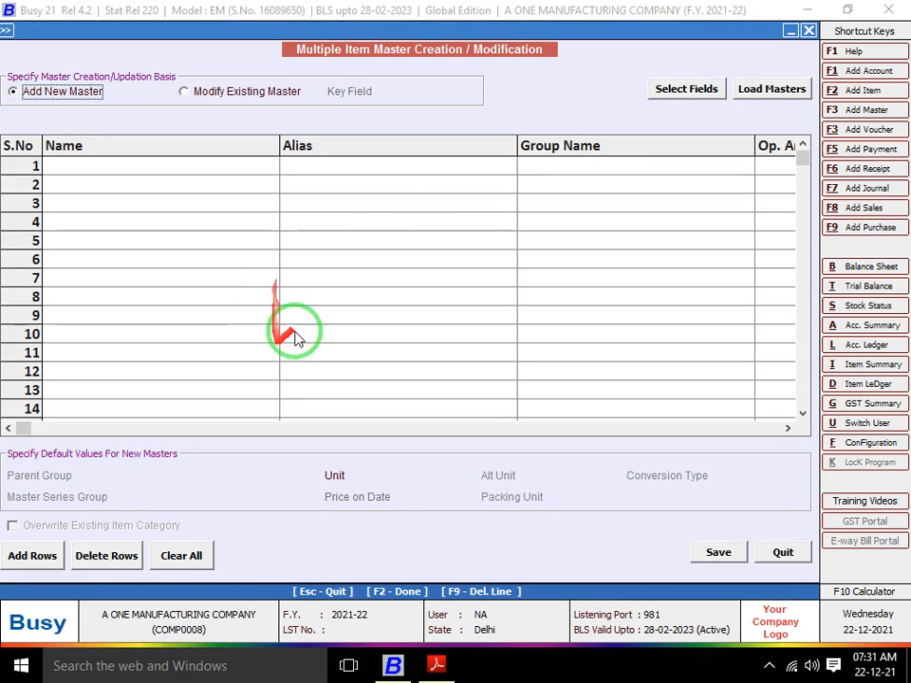
pyautogui.click(705, 88)
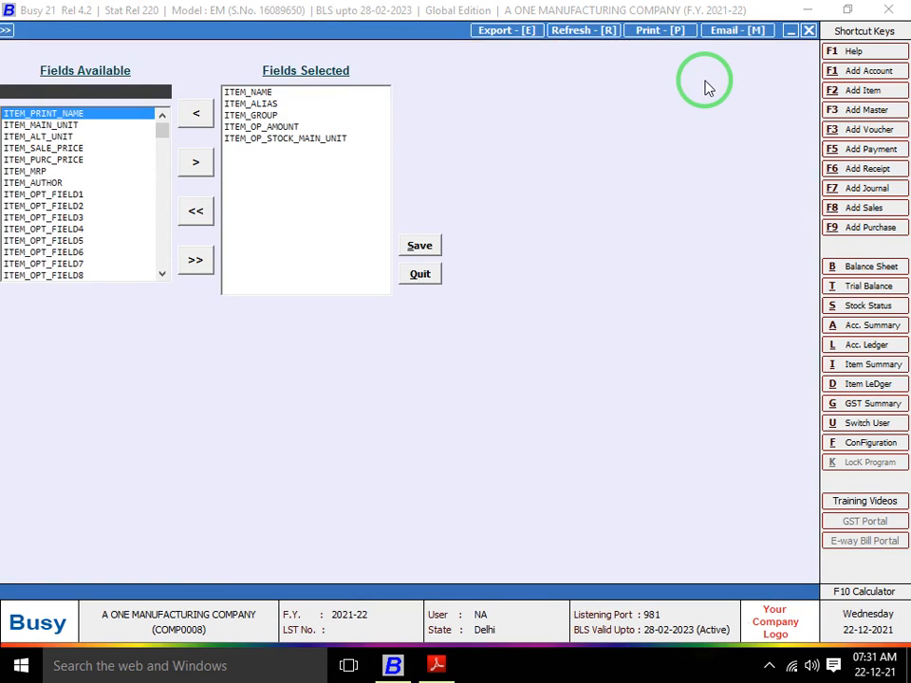
pyautogui.click(249, 103)
pyautogui.click(197, 114)
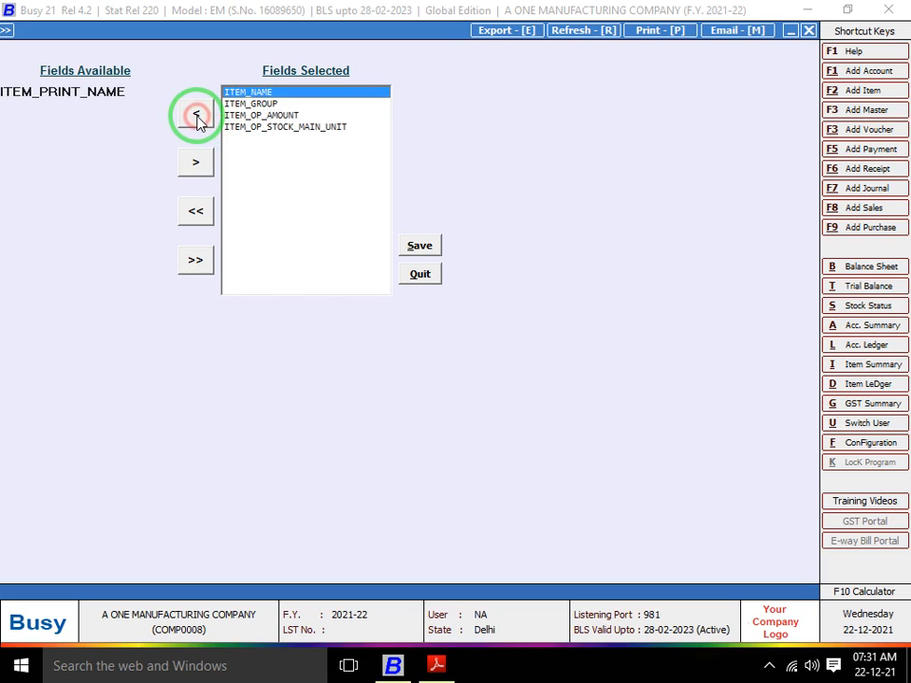
pyautogui.click(282, 102)
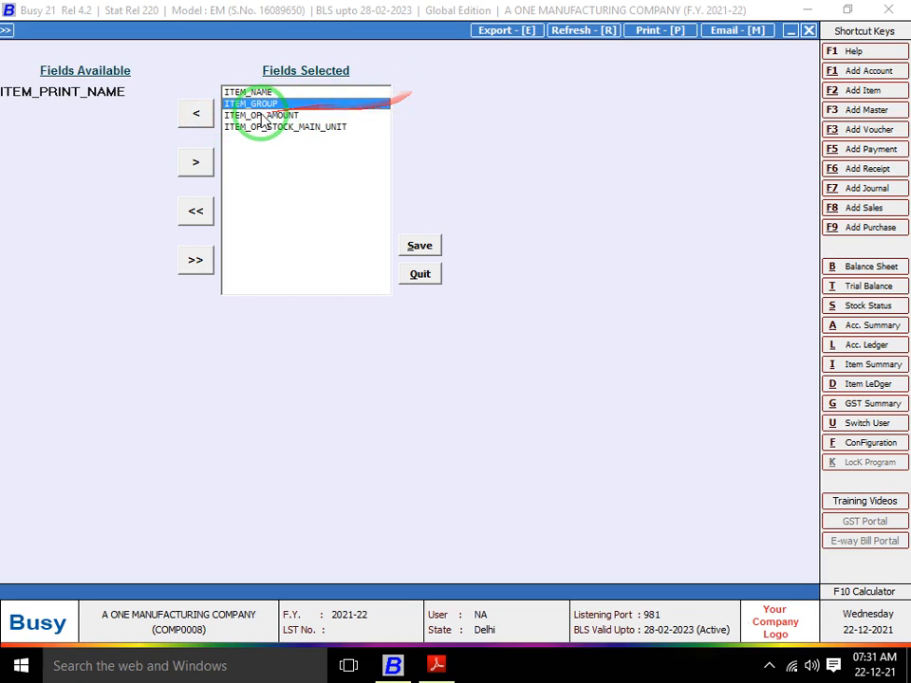
pyautogui.click(195, 114)
pyautogui.click(261, 102)
pyautogui.click(203, 117)
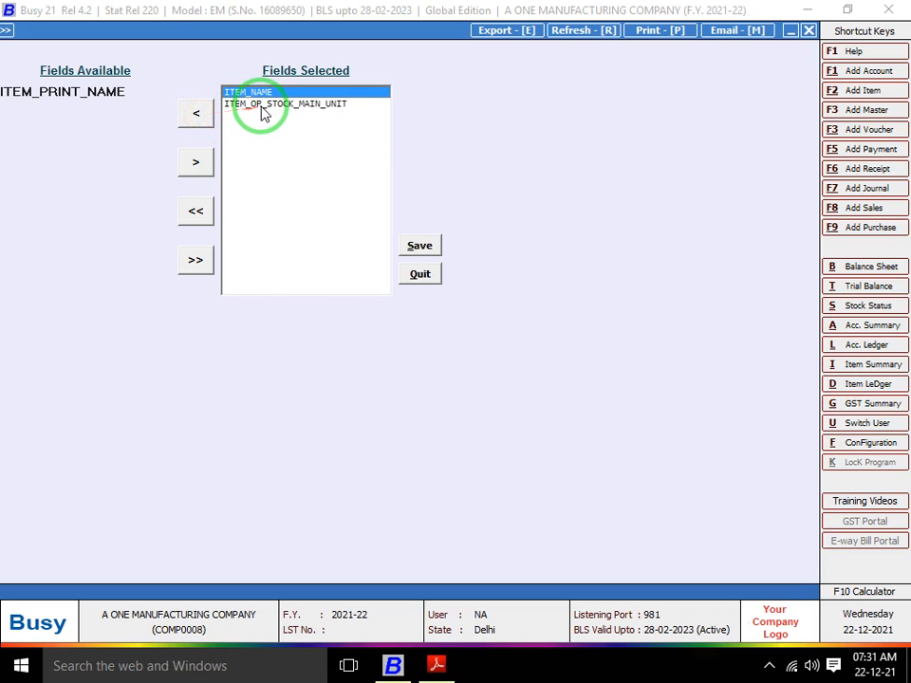
pyautogui.click(266, 103)
pyautogui.click(194, 117)
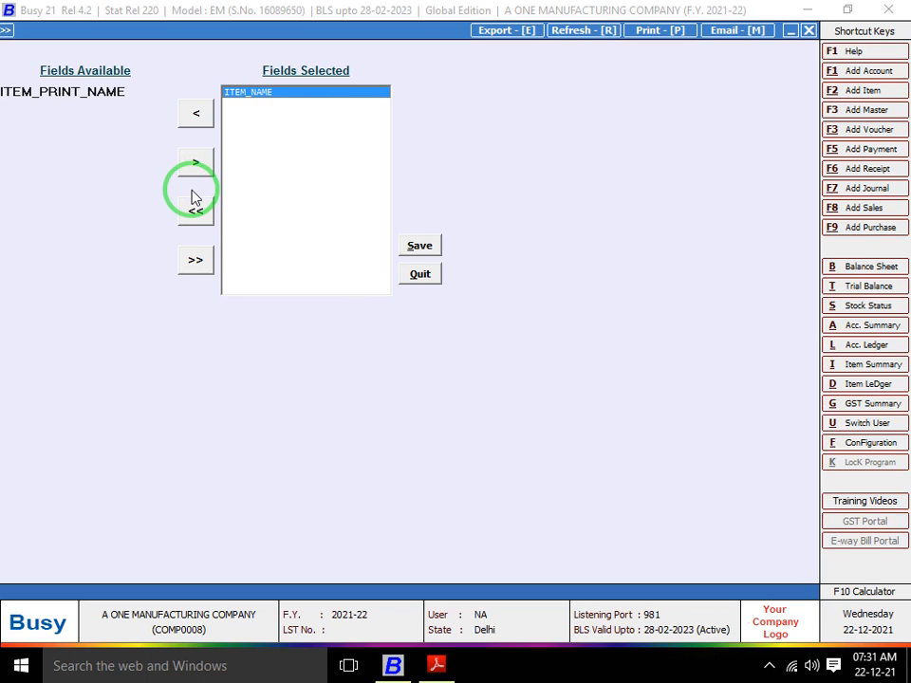
# Add ITEM_PURC_PRICE to the selected fields and save the field selection.
pyautogui.click(142, 94)
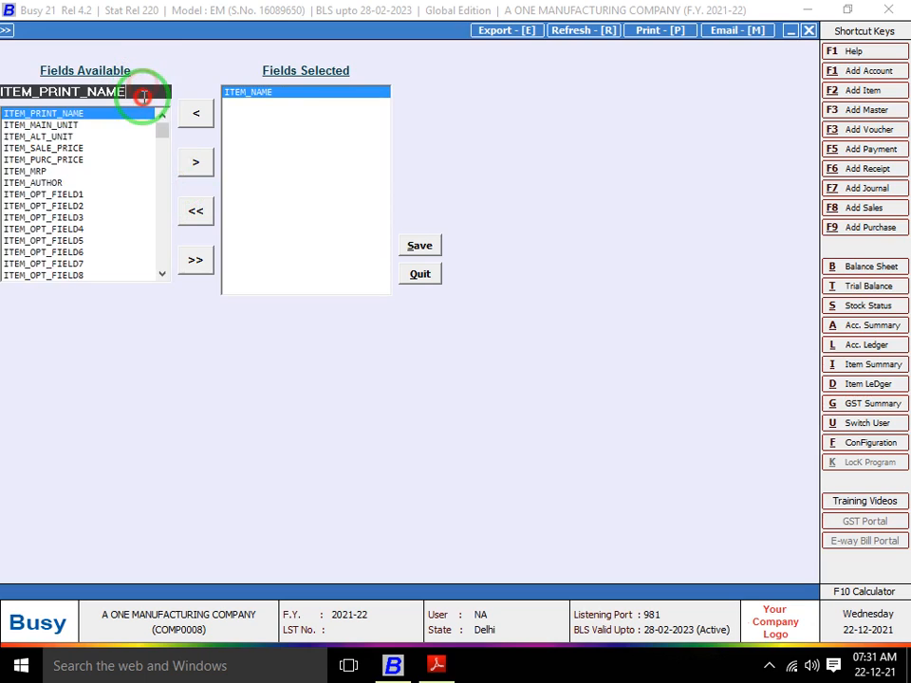
pyautogui.click(82, 161)
pyautogui.click(196, 163)
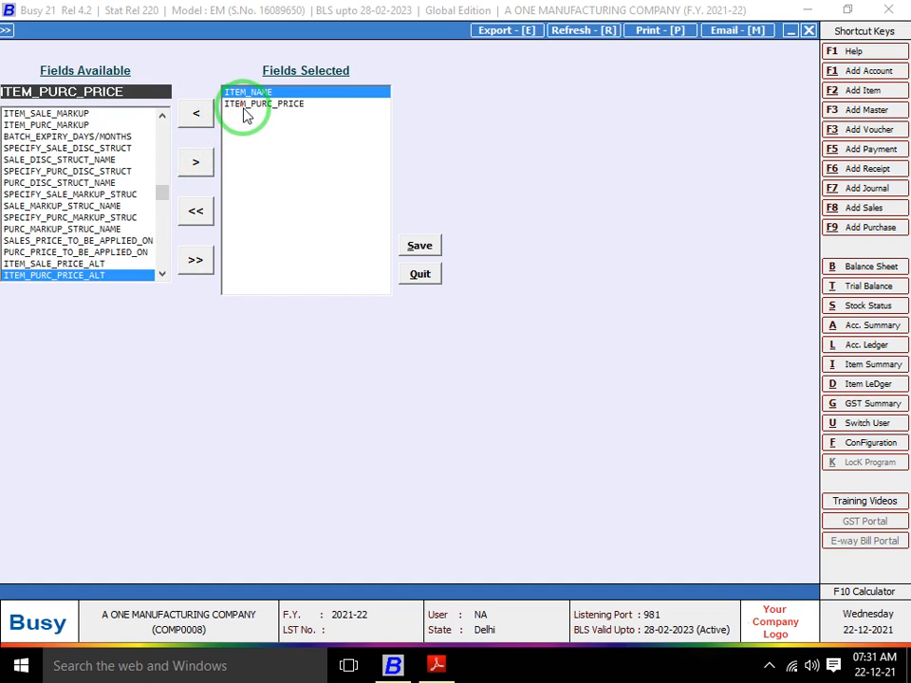
pyautogui.click(436, 253)
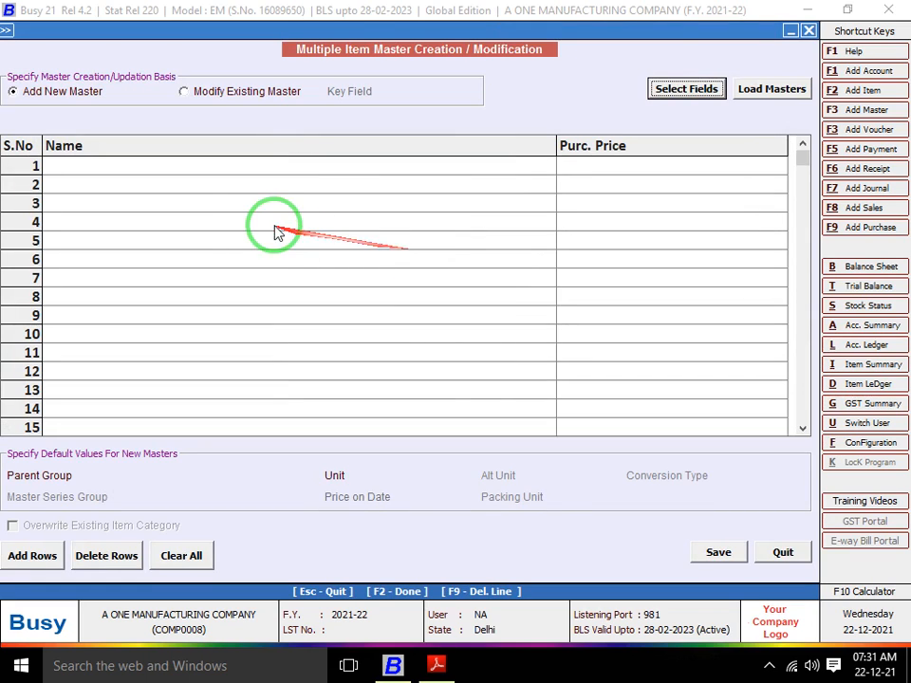
# Narrow the item grid's Name column and select the Name cell in row 1.
pyautogui.click(263, 187)
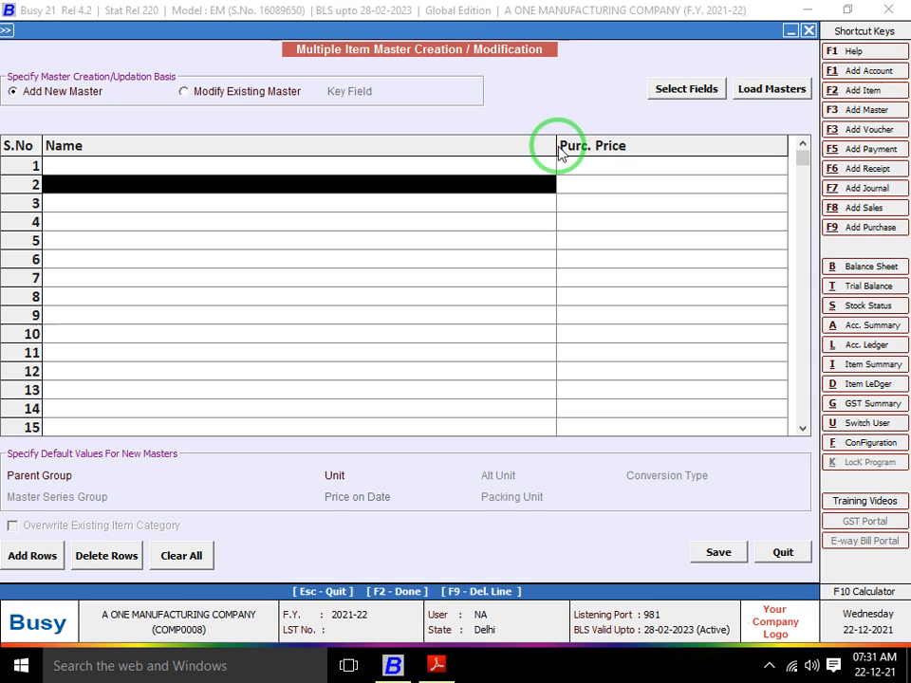
pyautogui.moveTo(560, 148); pyautogui.dragTo(406, 145)
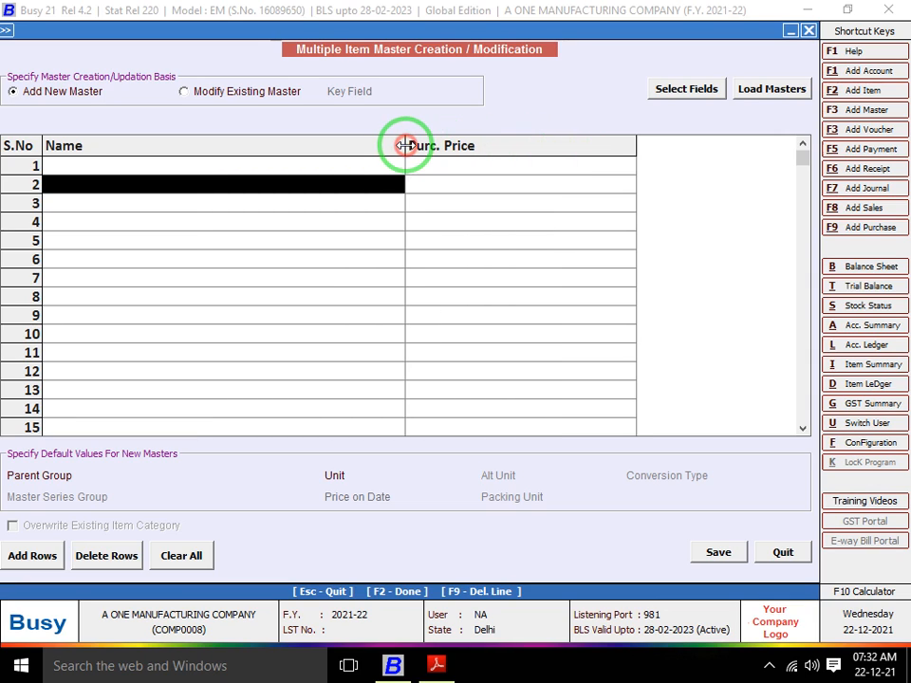
pyautogui.click(297, 169)
# Look up the first item of the page 2 invoice in the PDF and name row 1 CLOTH 1504676.
pyautogui.hotkey('alt', 'Tab')
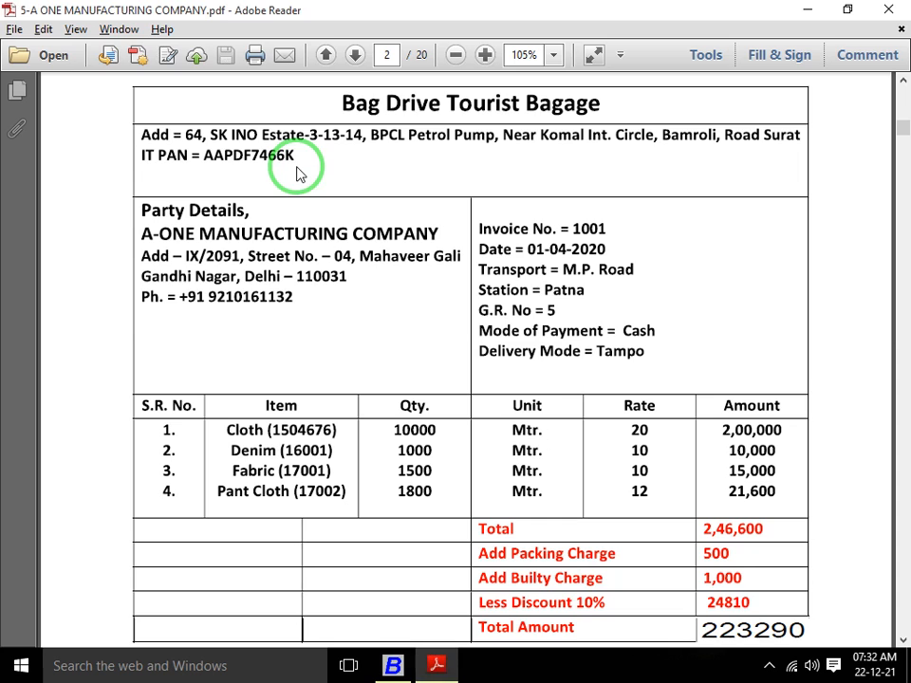
pyautogui.scroll(-2, 297, 171)
pyautogui.hotkey('alt', 'Tab')
pyautogui.write('cX')
pyautogui.press('BackSpace')
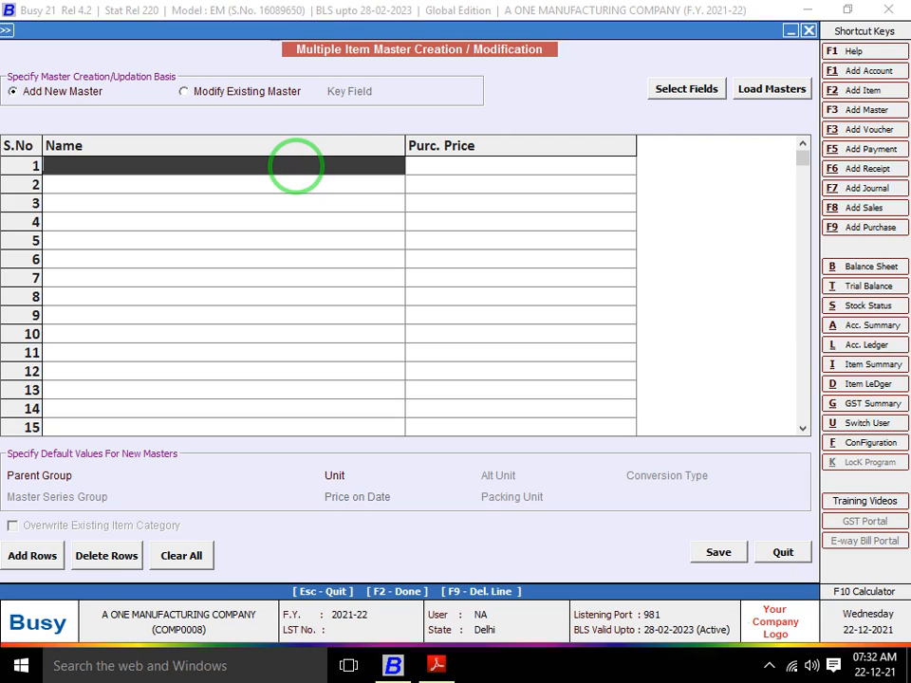
pyautogui.write('CLOTH')
pyautogui.hotkey('alt', 'Tab')
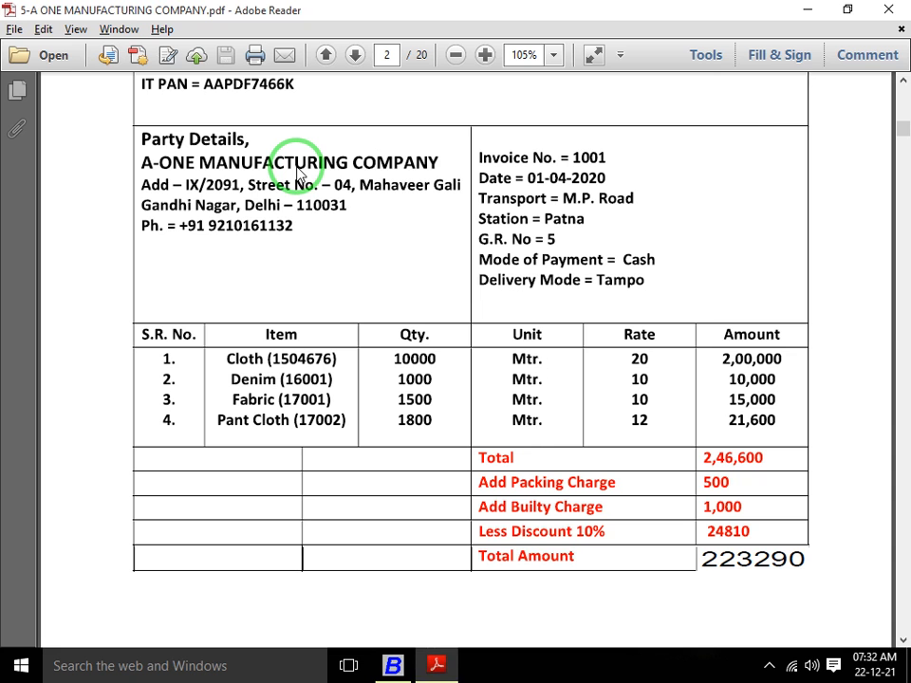
pyautogui.hotkey('alt', 'Tab')
pyautogui.write('150')
pyautogui.hotkey('alt', 'Tab')
pyautogui.hotkey('alt', 'Tab')
pyautogui.write('46')
pyautogui.hotkey('alt', 'Tab')
pyautogui.hotkey('alt', 'Tab')
pyautogui.write('76')
pyautogui.press('Return')
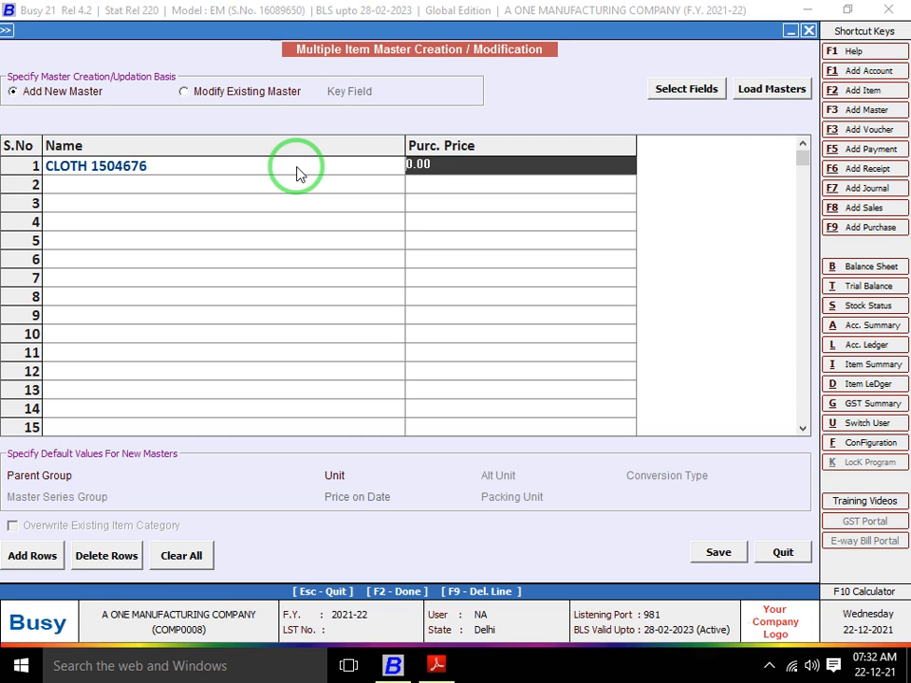
# Look up the cloth's rate on the invoice and set the purchase price in row 1 to 20.
pyautogui.hotkey('alt', 'Tab')
pyautogui.hotkey('alt', 'Tab')
pyautogui.write('20')
pyautogui.press('Return')
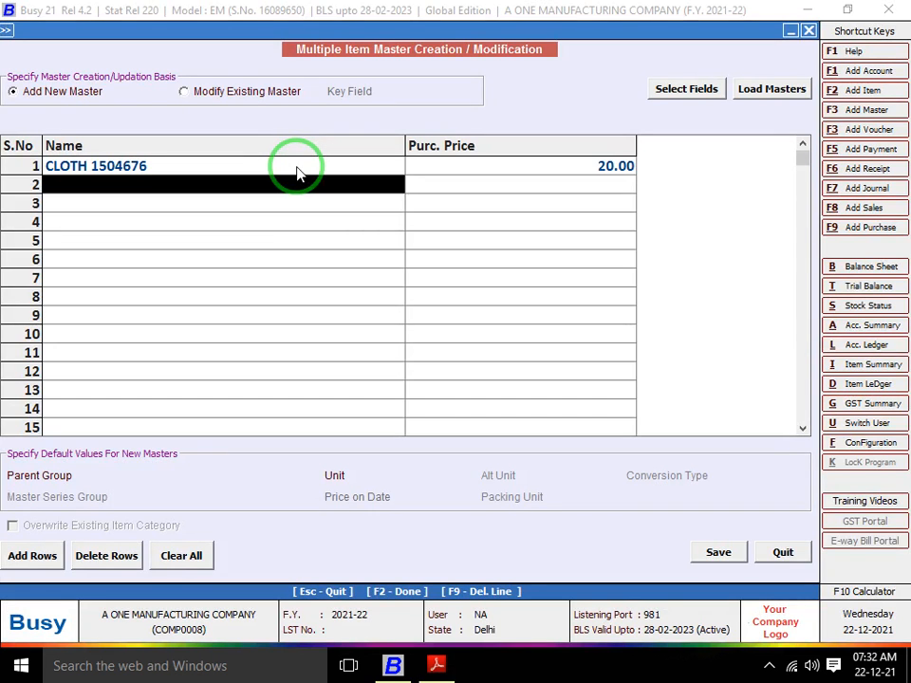
# Look up the second item of the page 2 invoice and add DENIM 16001 in row 2 with a purchase price of 10.
pyautogui.hotkey('alt', 'Tab')
pyautogui.hotkey('alt', 'Tab')
pyautogui.write('dENIM')
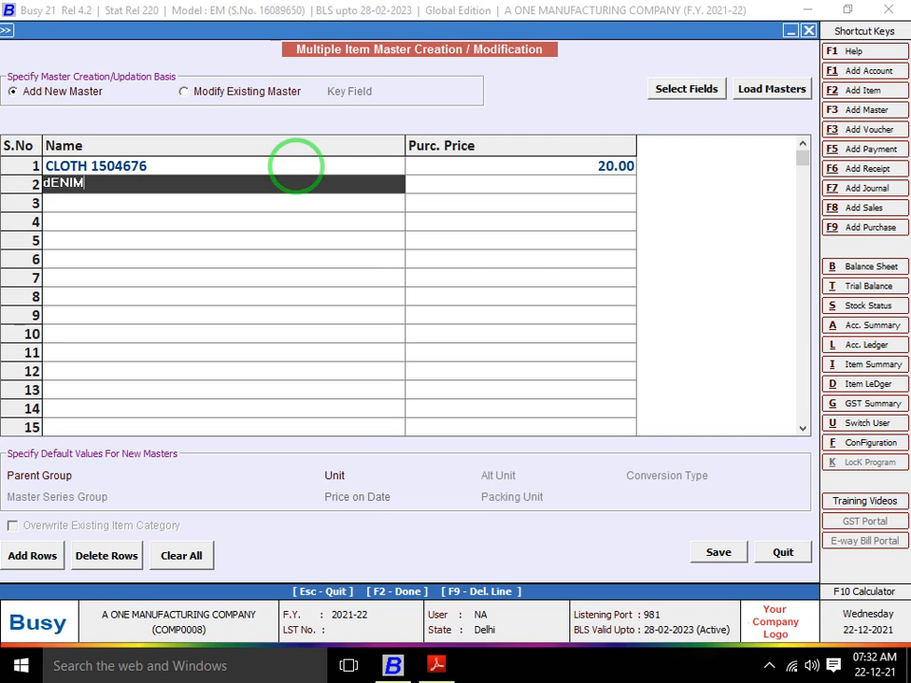
pyautogui.hotkey('alt', 'Tab')
pyautogui.hotkey('alt', 'Tab')
pyautogui.write('16001')
pyautogui.press('Return')
pyautogui.hotkey('alt', 'Tab')
pyautogui.hotkey('alt', 'Tab')
pyautogui.write('10')
pyautogui.press('Return')
# Look up the third item of the page 2 invoice in the PDF and name row 3 FABRIC 17001.
pyautogui.hotkey('alt', 'Tab')
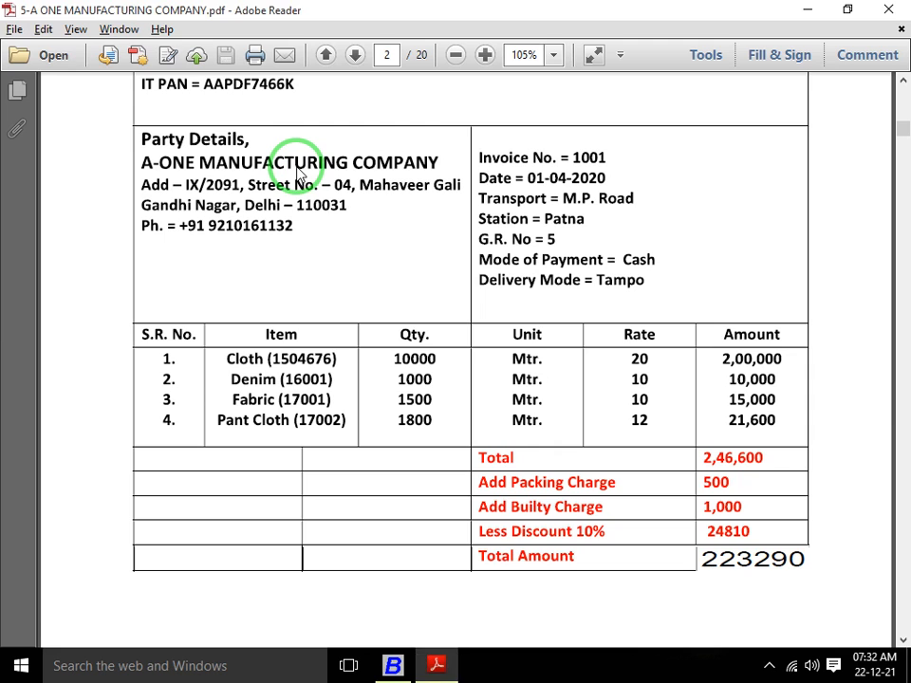
pyautogui.hotkey('alt', 'Tab')
pyautogui.write('fABRIC')
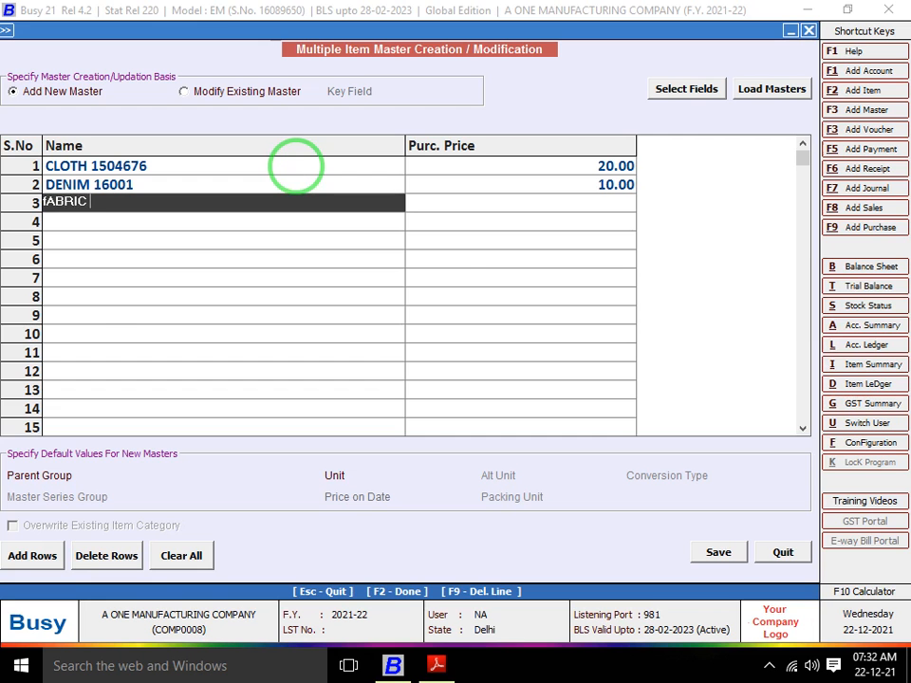
pyautogui.hotkey('alt', 'Tab')
pyautogui.hotkey('alt', 'Tab')
pyautogui.write('178')
pyautogui.hotkey('alt', 'Tab')
pyautogui.hotkey('alt', 'Tab')
pyautogui.write('001')
pyautogui.press('Return')
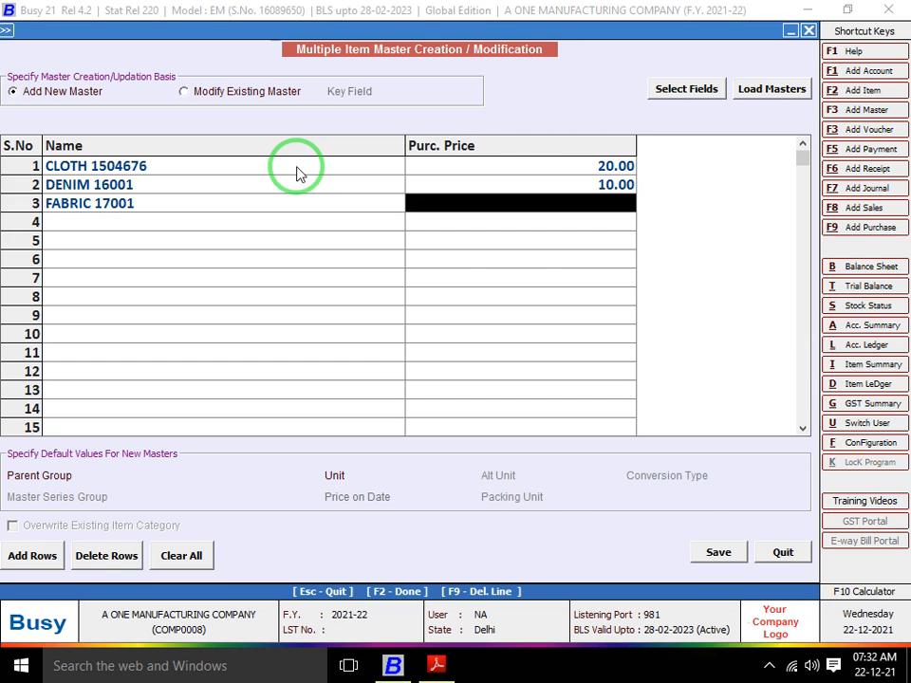
# Look up the fabric's rate on the invoice and set the purchase price in row 3 to 10.
pyautogui.hotkey('alt', 'Tab')
pyautogui.hotkey('alt', 'Tab')
pyautogui.write('10')
pyautogui.press('Return')
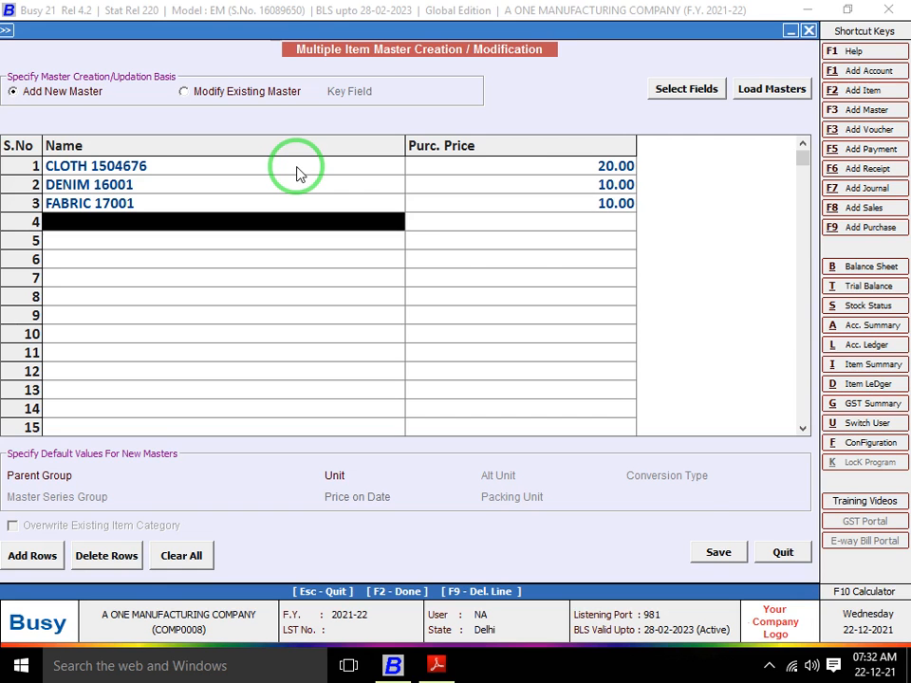
# Look up the fourth item of the page 2 invoice and name row 4 PANT CLOTH 17002.
pyautogui.hotkey('alt', 'Tab')
pyautogui.hotkey('alt', 'Tab')
pyautogui.write('pAN')
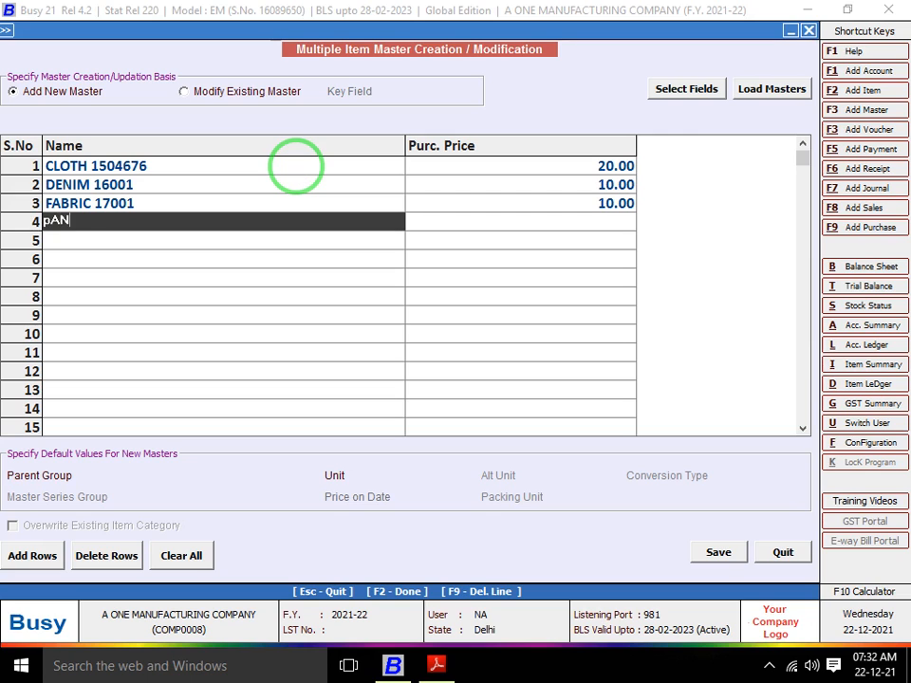
pyautogui.write('T CLOTH')
pyautogui.hotkey('alt', 'Tab')
pyautogui.hotkey('alt', 'Tab')
pyautogui.write('1')
pyautogui.hotkey('alt', 'Tab')
pyautogui.hotkey('alt', 'Tab')
pyautogui.write('7002')
pyautogui.press('Return')
# Look up the pant cloth's rate on the invoice and set the purchase price in row 4 to 12.
pyautogui.hotkey('alt', 'Tab')
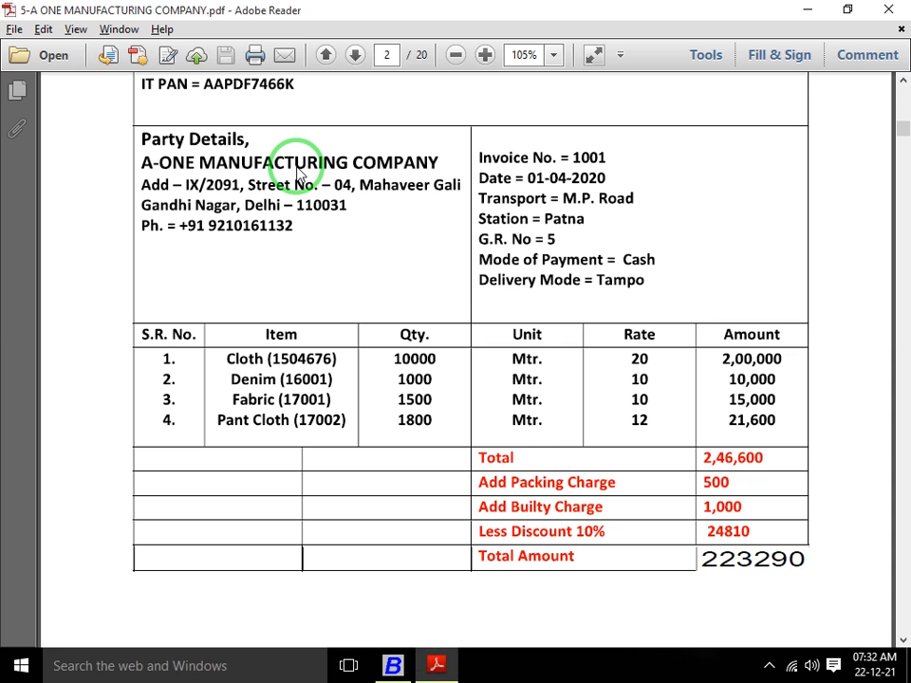
pyautogui.hotkey('alt', 'Tab')
pyautogui.write('12')
pyautogui.press('Return')
# Find the first item of the page 3 invoice in the PDF and name row 5 POLSTER FABRIC.
pyautogui.hotkey('alt', 'Tab')
pyautogui.hotkey('alt', 'Tab')
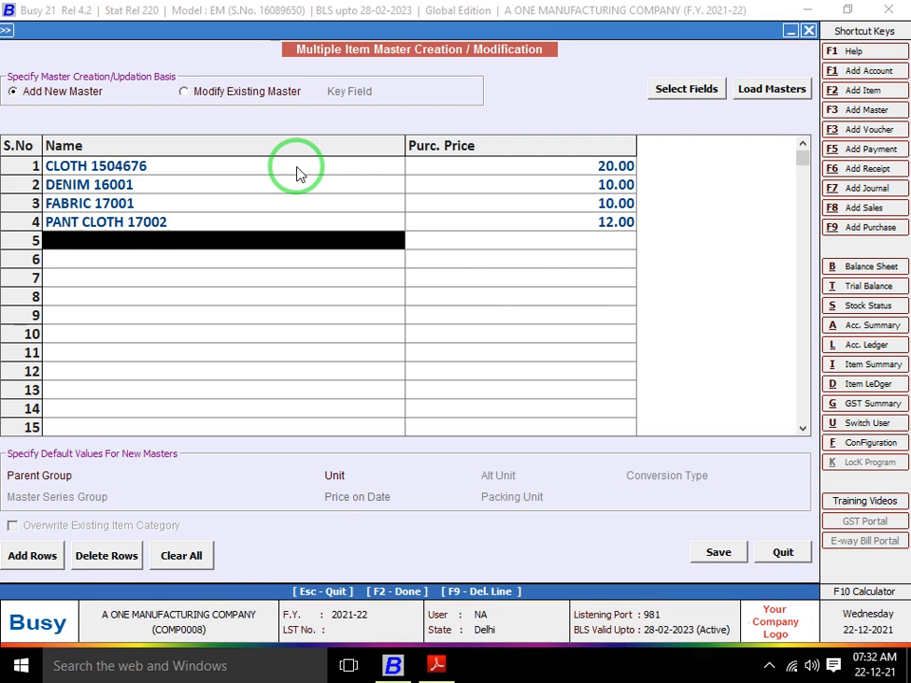
pyautogui.hotkey('alt', 'Tab')
pyautogui.scroll(-6, 296, 171)
pyautogui.scroll(-2, 297, 171)
pyautogui.hotkey('alt', 'Tab')
pyautogui.write('pOLSTER FABRIC')
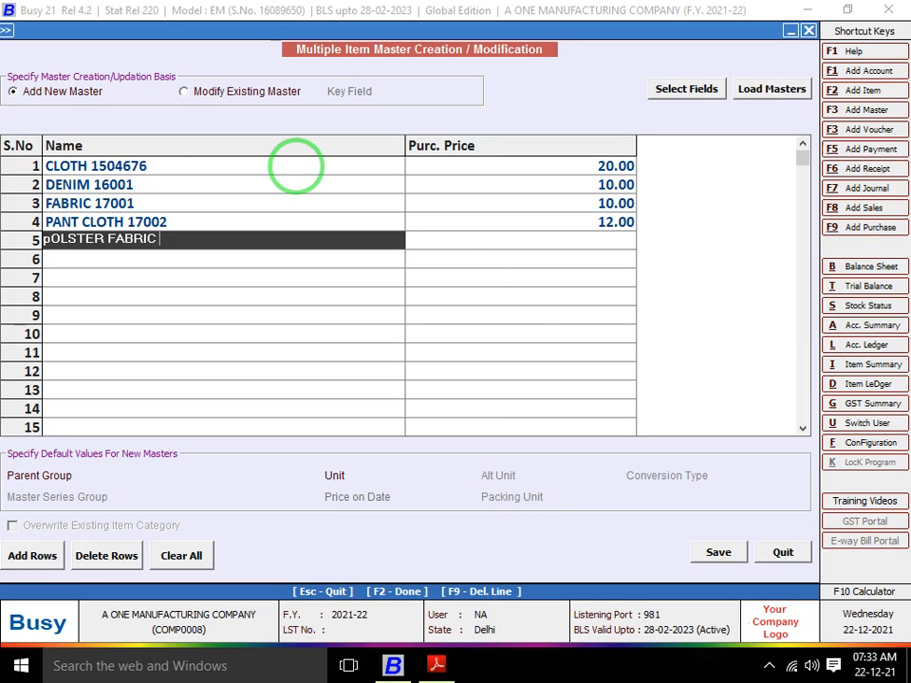
pyautogui.hotkey('alt', 'Tab')
pyautogui.hotkey('alt', 'Tab')
pyautogui.press('Return')
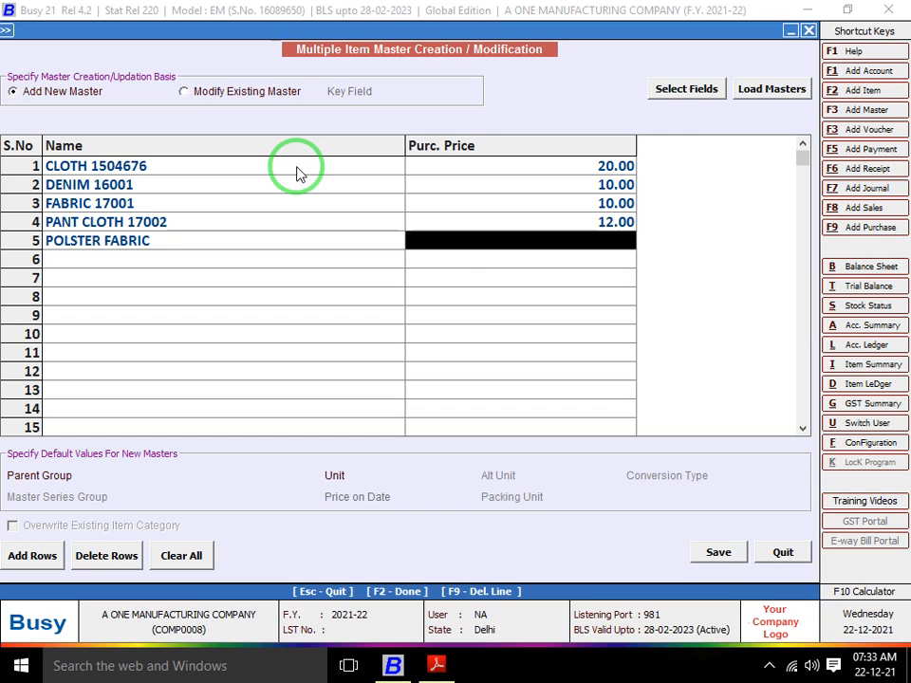
# Look up the first item's rate on the page 3 invoice and set the purchase price in row 5 to 12.
pyautogui.hotkey('alt', 'Tab')
pyautogui.hotkey('alt', 'Tab')
pyautogui.write('12')
pyautogui.press('Return')
# Look up the second item of the page 3 invoice and name row 6 100 % POLSYTER FABRIC.
pyautogui.hotkey('alt', 'Tab')
pyautogui.hotkey('alt', 'Tab')
pyautogui.hotkey('alt', 'Tab')
pyautogui.write('100 %')
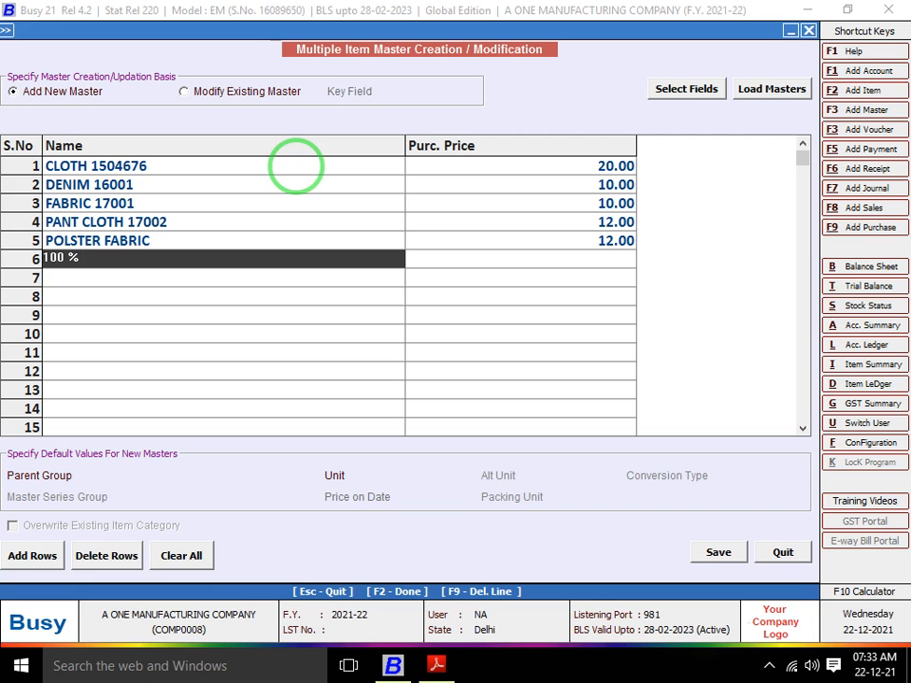
pyautogui.hotkey('alt', 'Tab')
pyautogui.hotkey('alt', 'Tab')
pyautogui.write('POLYSTER')
pyautogui.hotkey('alt', 'Tab')
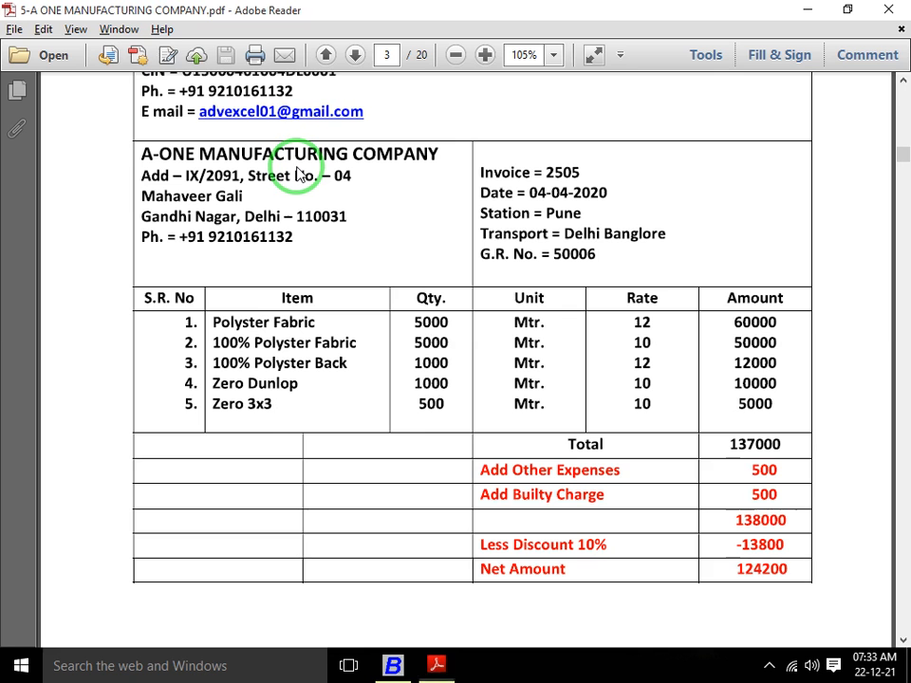
pyautogui.hotkey('alt', 'Tab')
pyautogui.hotkey('alt', 'Tab')
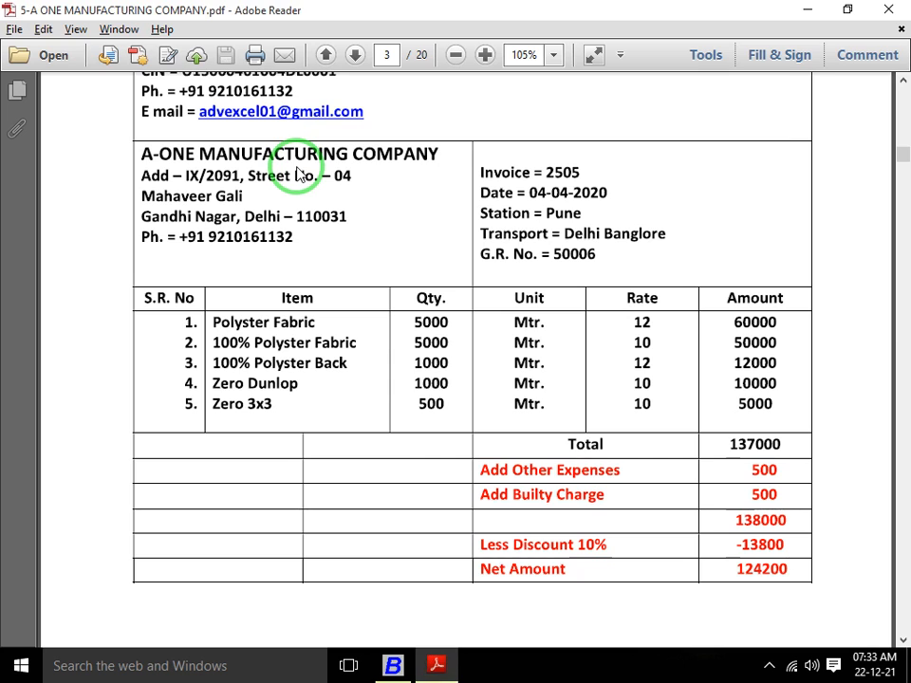
pyautogui.hotkey('alt', 'Tab')
pyautogui.write('FABRIC')
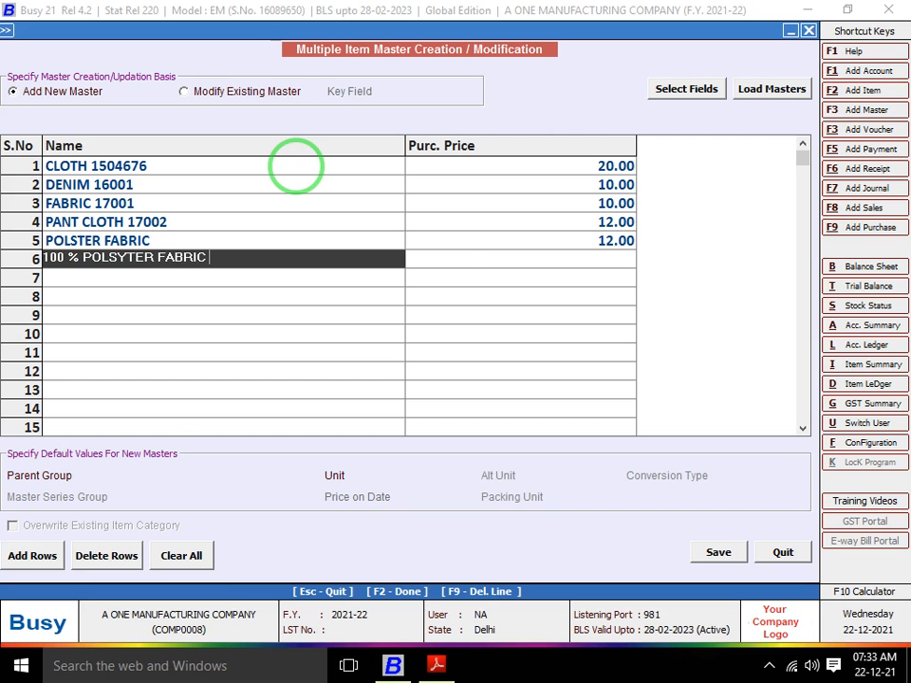
# Look up the second item's rate on the page 3 invoice and set the purchase price in row 6 to 10.
pyautogui.hotkey('alt', 'Tab')
pyautogui.hotkey('alt', 'Tab')
pyautogui.write('1')
pyautogui.press('Return')
pyautogui.press('Return')
# Look up the fourth item of the page 3 invoice and add ZERO DUNLOP in row 7 with a purchase price of 10.
pyautogui.hotkey('alt', 'Tab')
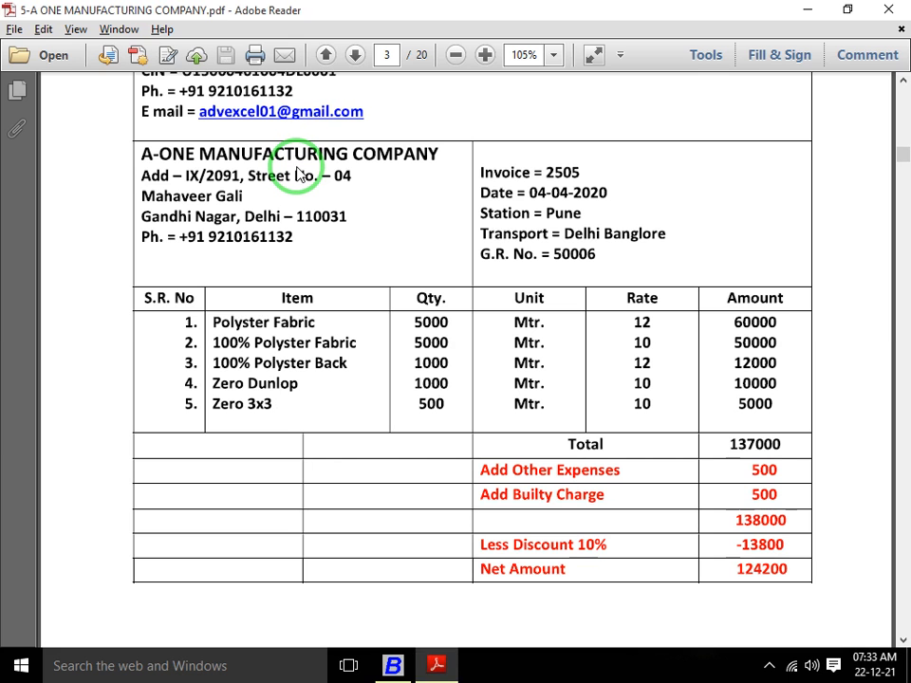
pyautogui.hotkey('alt', 'Tab')
pyautogui.write('zER')
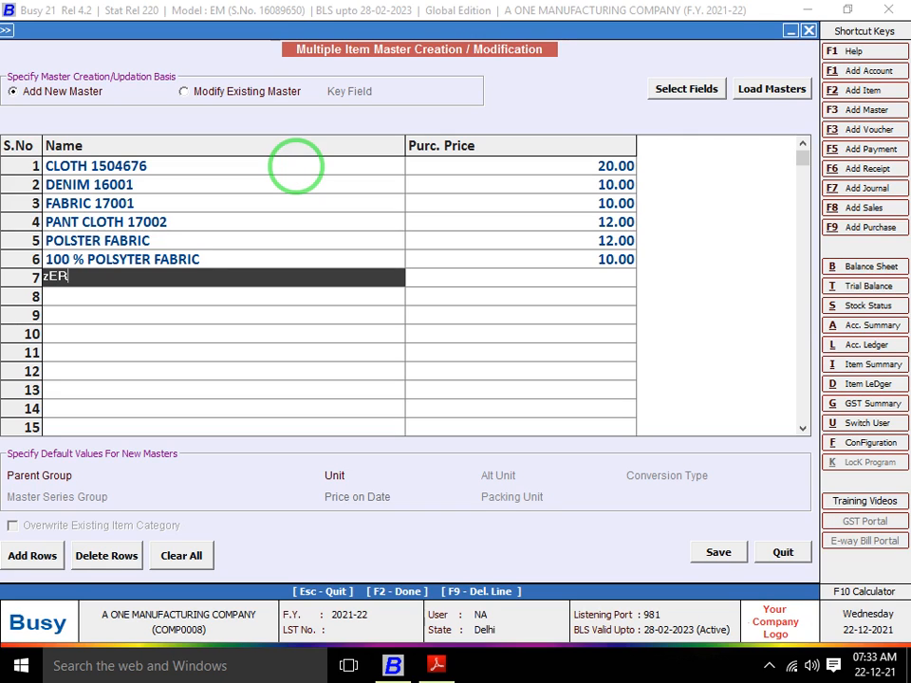
pyautogui.write('O DUNLOP')
pyautogui.press('Return')
pyautogui.hotkey('alt', 'Tab')
pyautogui.hotkey('alt', 'Tab')
pyautogui.press('Return')
# Look up the last item of the page 3 invoice and add ZERO 3*3 in row 8 with a purchase price of 10.
pyautogui.hotkey('alt', 'Tab')
pyautogui.hotkey('alt', 'Tab')
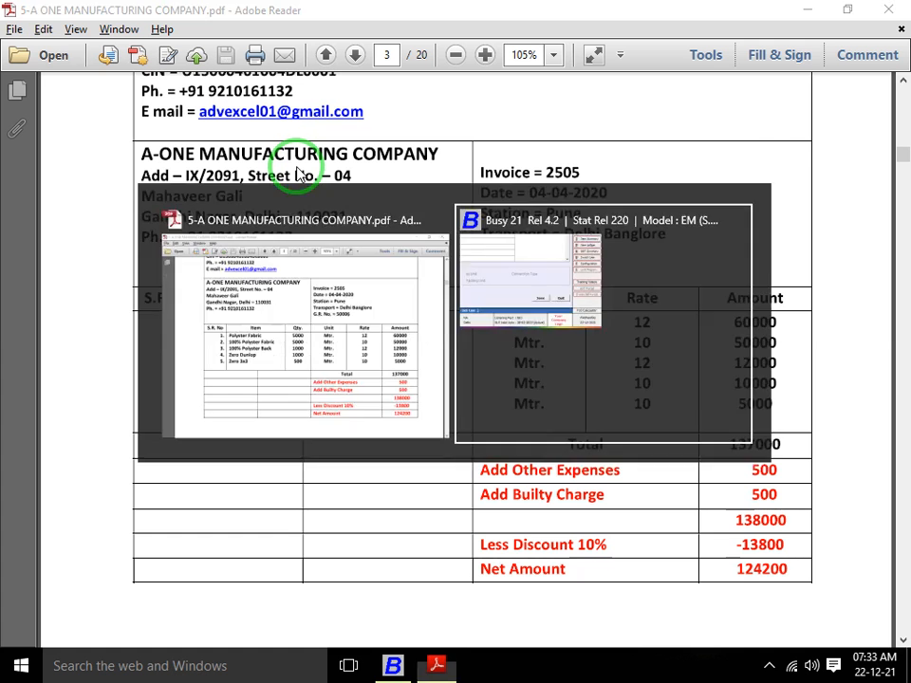
pyautogui.write('zERO 3')
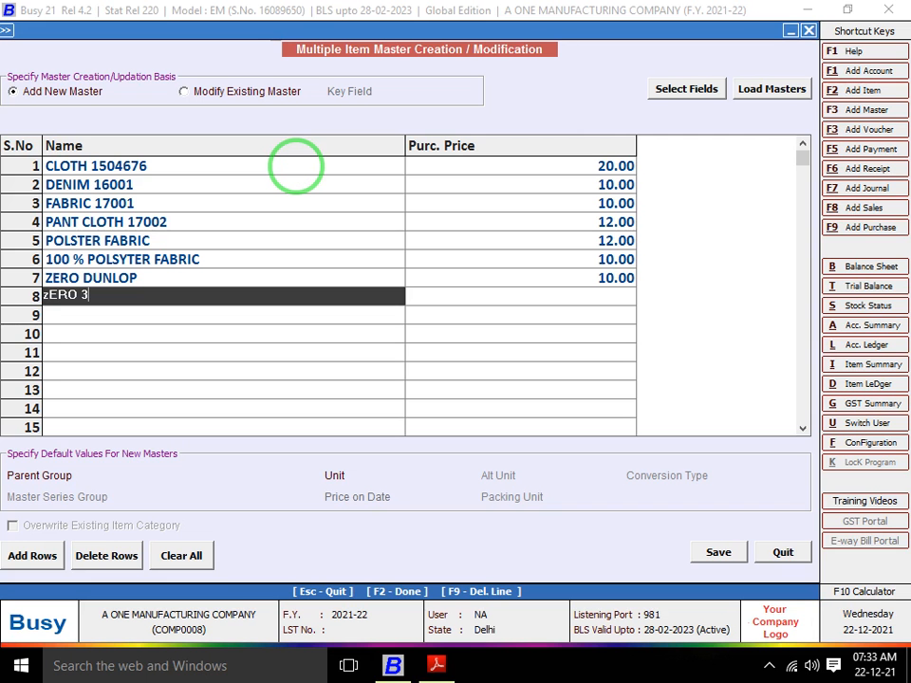
pyautogui.hotkey('alt', 'Tab')
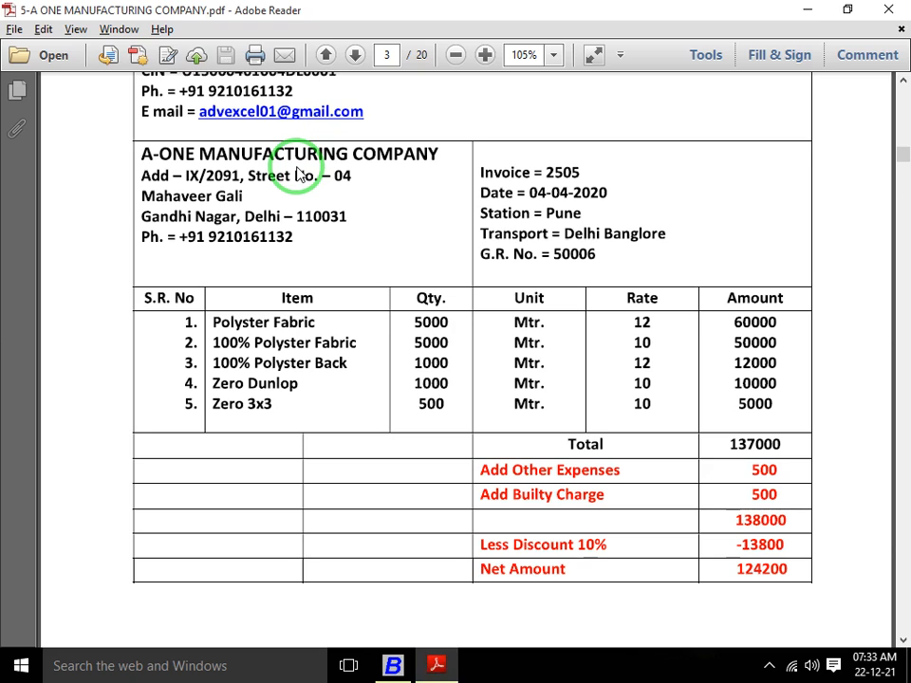
pyautogui.hotkey('alt', 'Tab')
pyautogui.press('Return')
pyautogui.press('Return')
# Find the first item of the Geetika Traders invoice on page 4 and name row 9 DENIM STAR.
pyautogui.hotkey('alt', 'Tab')
pyautogui.scroll(-3, 297, 174)
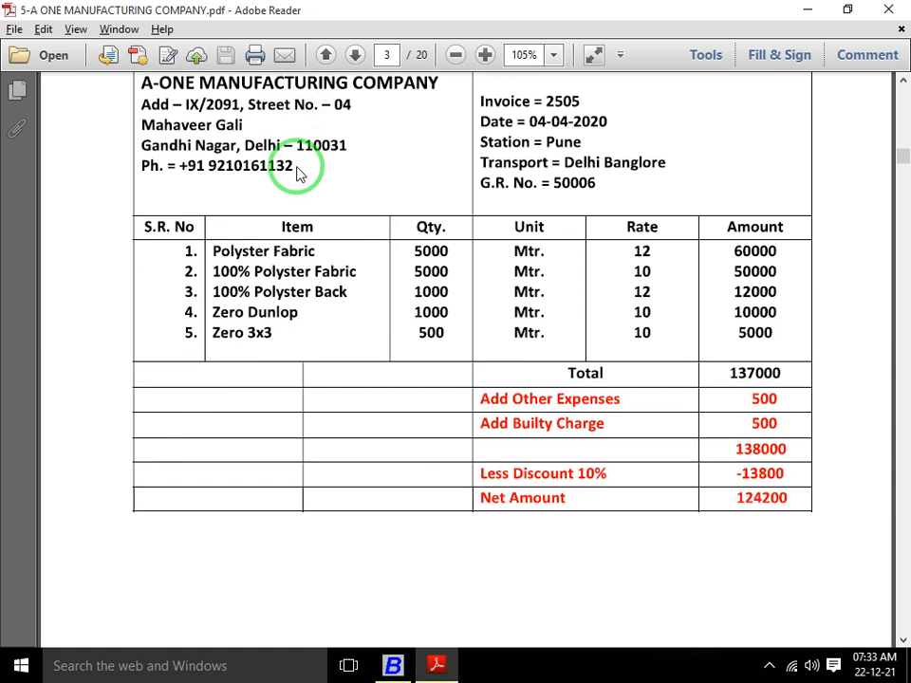
pyautogui.scroll(-10, 297, 174)
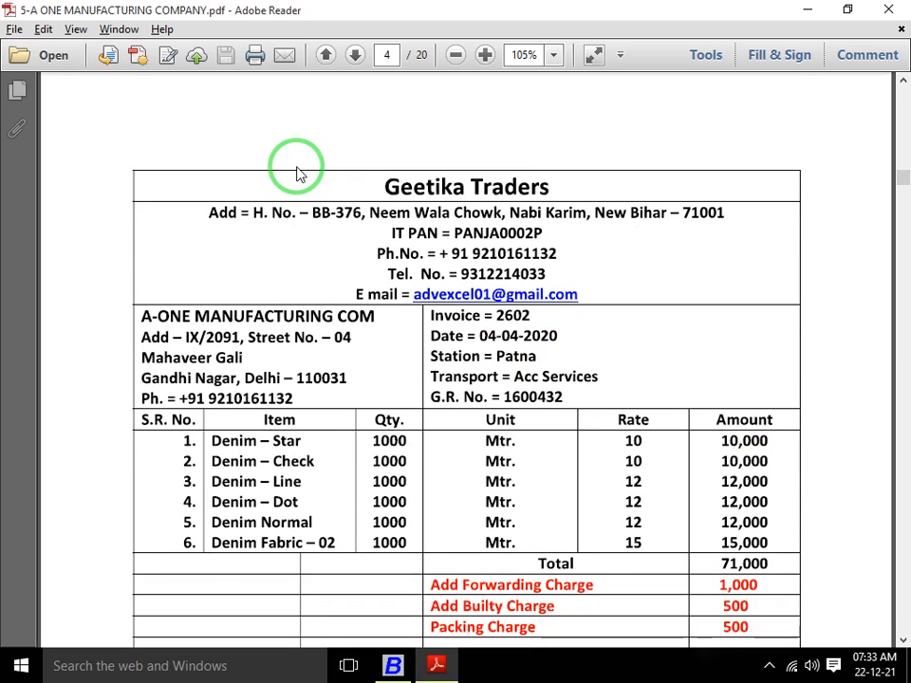
pyautogui.scroll(-1, 297, 174)
pyautogui.hotkey('alt', 'Tab')
pyautogui.write('dENIM')
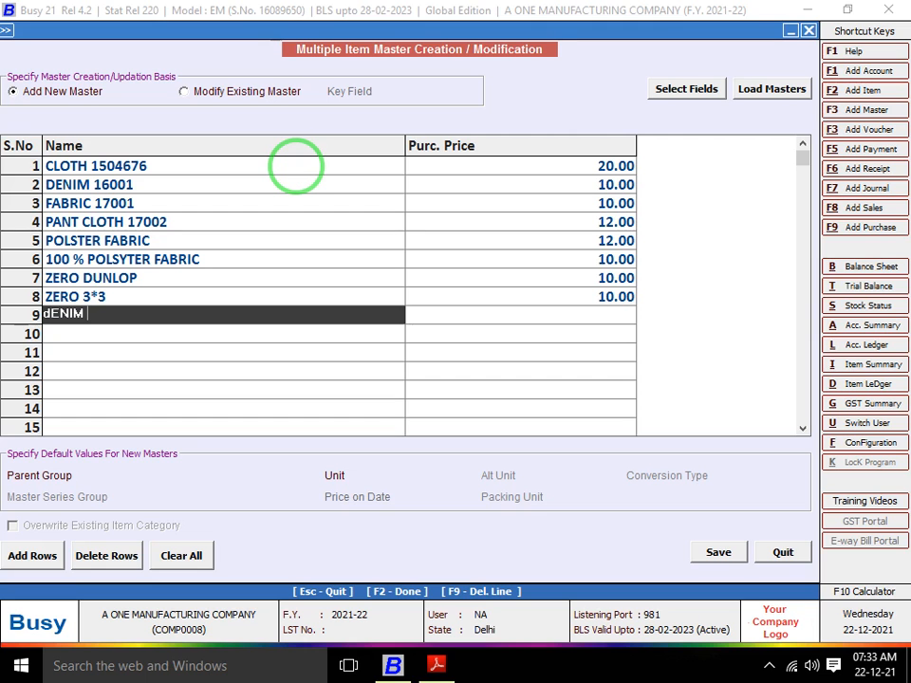
pyautogui.hotkey('alt', 'Tab')
pyautogui.hotkey('alt', 'Tab')
pyautogui.write('STAR')
pyautogui.press('Return')
# Look up the Denim Star rate on the invoice and set the purchase price in row 9 to 10.
pyautogui.hotkey('alt', 'Tab')
pyautogui.hotkey('alt', 'Tab')
pyautogui.write('10')
pyautogui.press('Return')
# Add DENIM CHECK in row 10 and set its purchase price to 10 from the page 4 invoice.
pyautogui.write('dENIM CHECK')
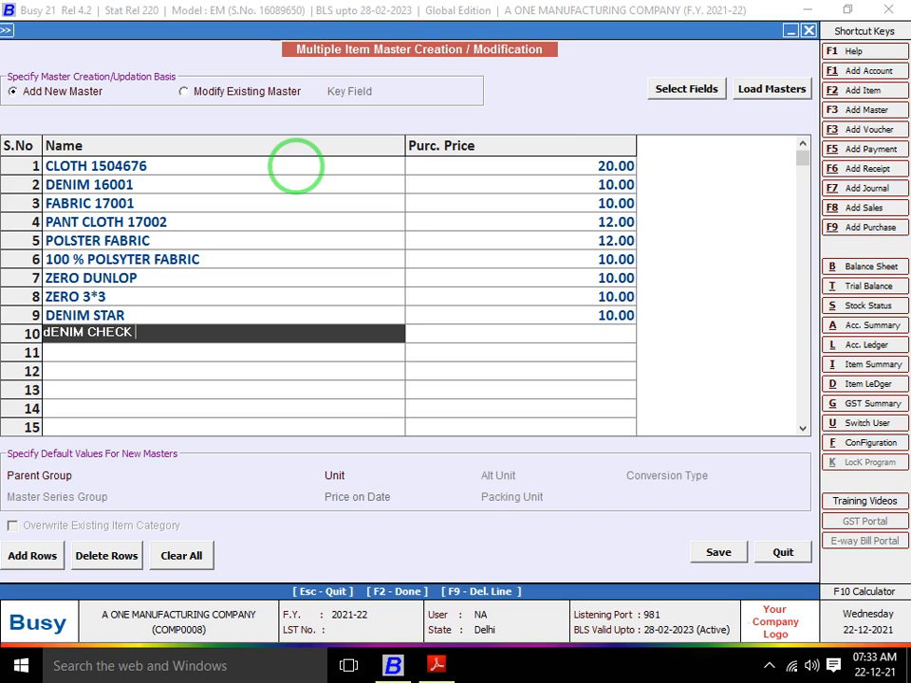
pyautogui.press('Return')
pyautogui.hotkey('alt', 'Tab')
pyautogui.hotkey('alt', 'Tab')
pyautogui.write('1')
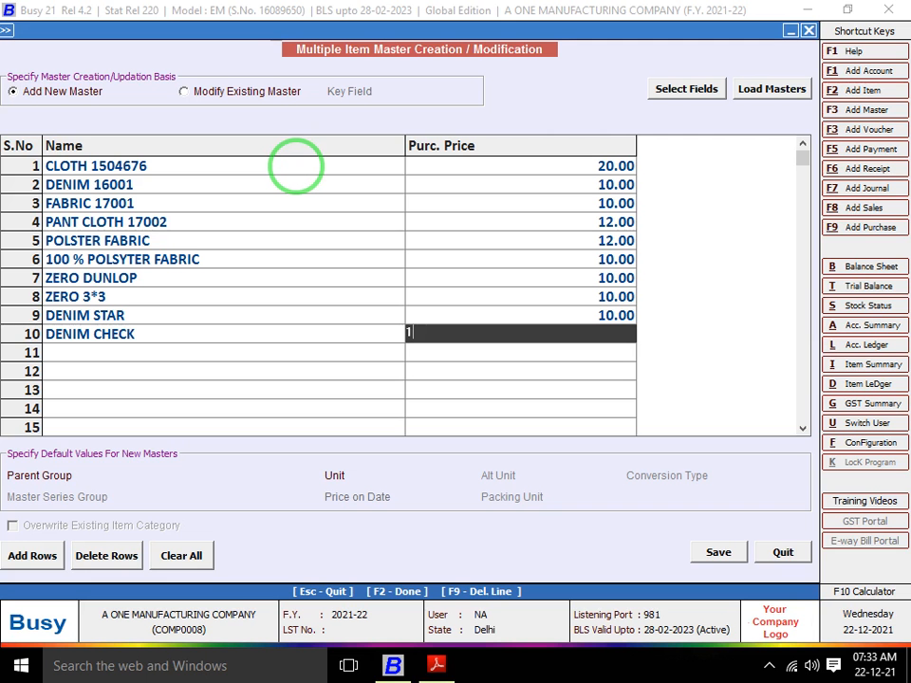
pyautogui.write('0')
pyautogui.press('Return')
# Look up the third item of the page 4 invoice and name row 11 DENIM LINE.
pyautogui.hotkey('alt', 'Tab')
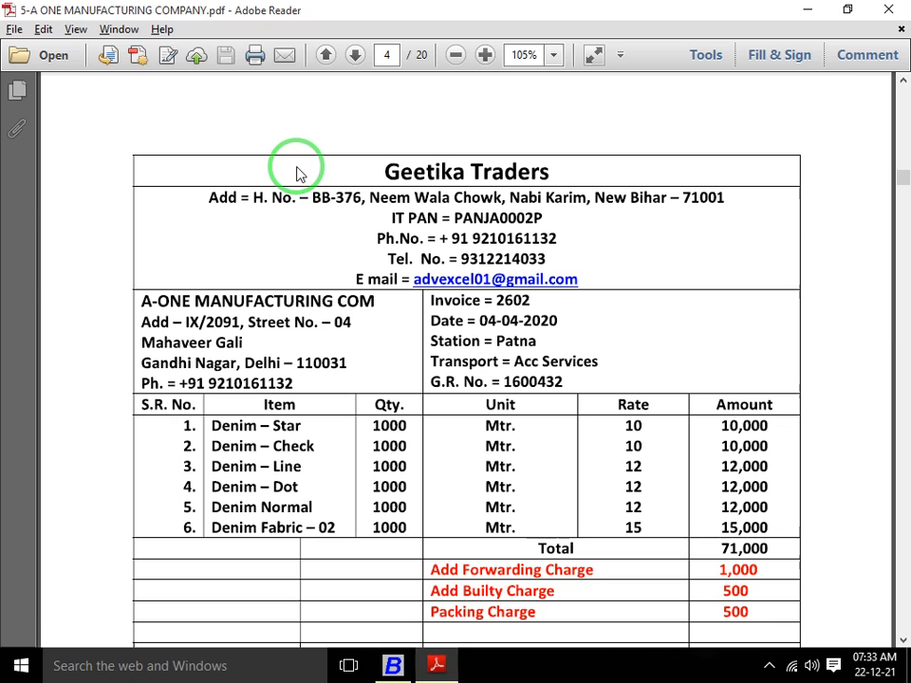
pyautogui.hotkey('alt', 'Tab')
pyautogui.write('dENM')
pyautogui.press('BackSpace')
pyautogui.write('IM LIN E')
pyautogui.press('BackSpace')
pyautogui.write('E')
pyautogui.press('Return')
# Look up the Denim Line rate on the invoice and set the purchase price in row 11 to 12.
pyautogui.hotkey('alt', 'Tab')
pyautogui.hotkey('alt', 'Tab')
pyautogui.write('12')
pyautogui.hotkey('alt', 'Tab')
pyautogui.hotkey('alt', 'Tab')
pyautogui.press('Return')
# Add DENIM DOT in row 12 and set its purchase price to 12 from the page 4 invoice.
pyautogui.write('dENIM DOT')
pyautogui.hotkey('alt', 'Tab')
pyautogui.hotkey('alt', 'Tab')
pyautogui.press('Return')
pyautogui.write('12')
pyautogui.press('Return')
# Look up the fifth item of the page 4 invoice and add DENIM NORMAL in row 13 with a purchase price of 12.
pyautogui.hotkey('alt', 'Tab')
pyautogui.hotkey('alt', 'Tab')
pyautogui.write('dENIM')
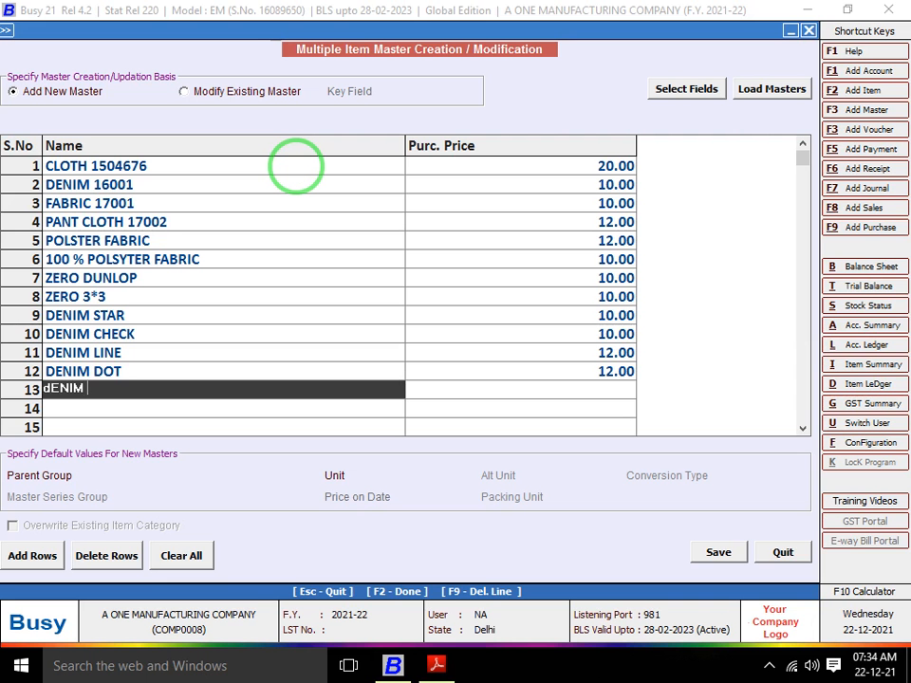
pyautogui.write(' NORMA')
pyautogui.press('Return')
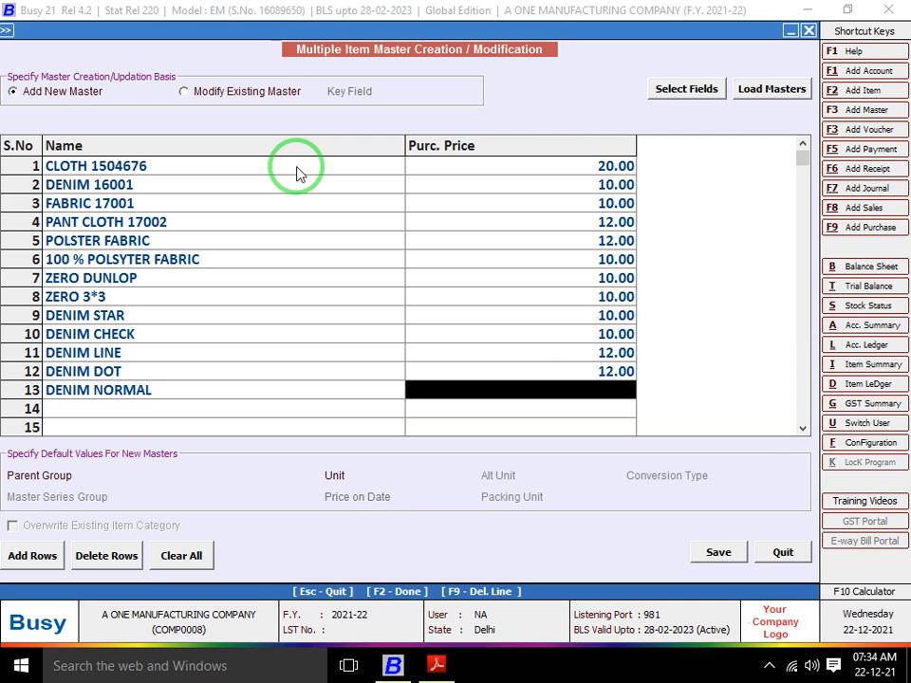
pyautogui.hotkey('alt', 'Tab')
pyautogui.hotkey('alt', 'Tab')
pyautogui.write('12')
pyautogui.hotkey('alt', 'Tab')
pyautogui.hotkey('alt', 'Tab')
pyautogui.press('Return')
# Add DENIM FABRIC 02 in row 14 and set its purchase price to 15 from the page 4 invoice.
pyautogui.write('dEN')
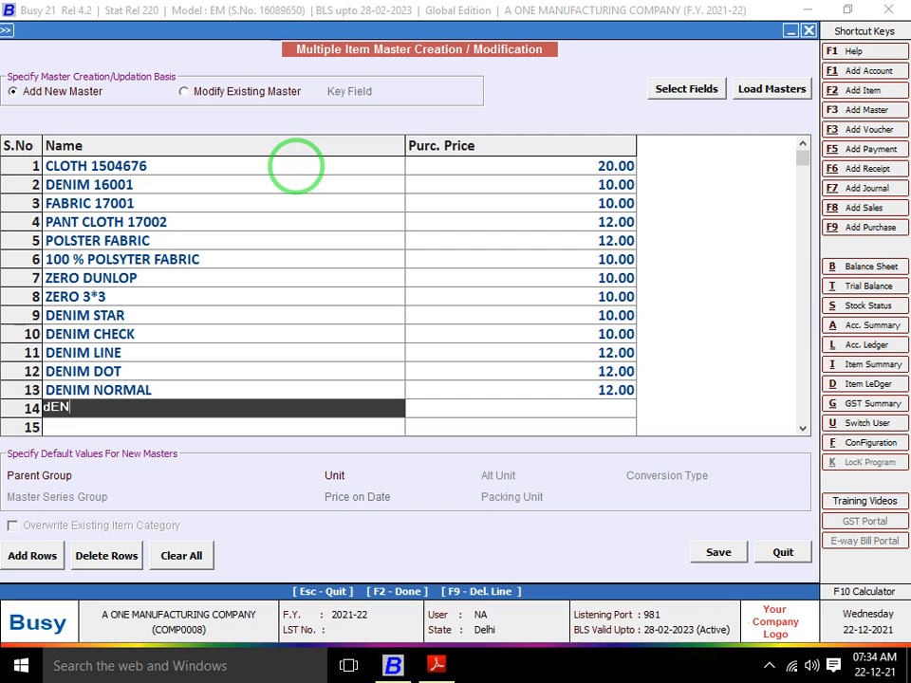
pyautogui.write('IM FABRIC')
pyautogui.hotkey('alt', 'Tab')
pyautogui.hotkey('alt', 'Tab')
pyautogui.write('02')
pyautogui.press('Return')
pyautogui.hotkey('alt', 'Tab')
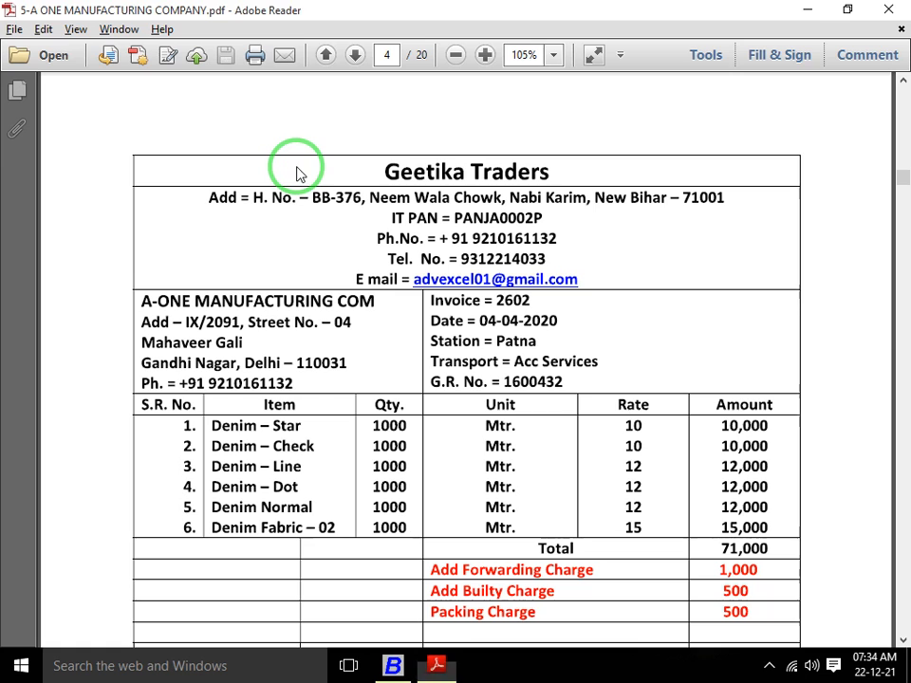
pyautogui.hotkey('alt', 'Tab')
pyautogui.write('15')
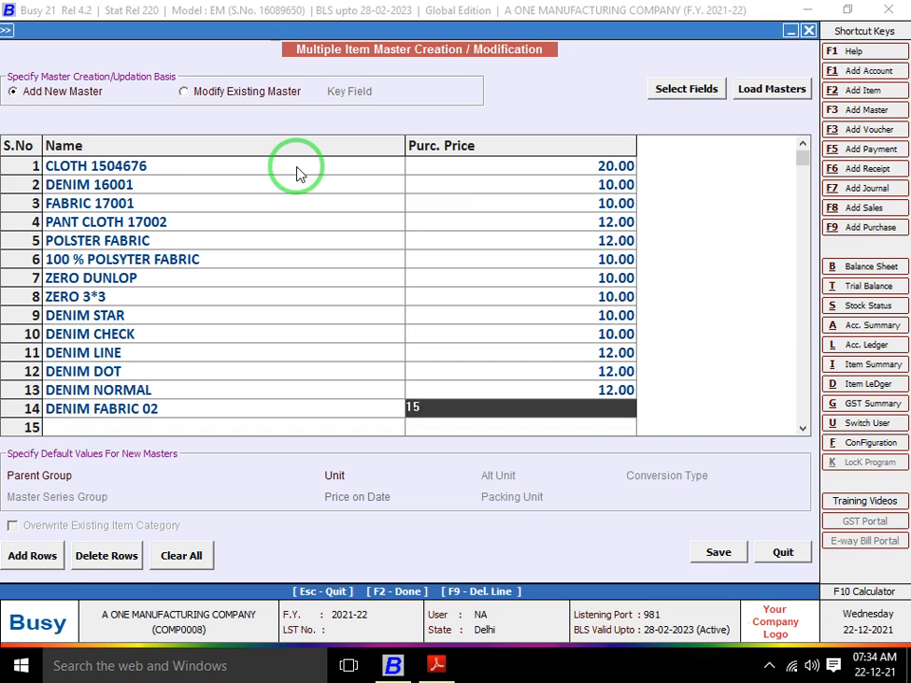
pyautogui.press('Return')
# Find the page 5 Hari Om Traders invoice in the PDF and add its first item, CLOTH SHIRT, in row 15.
pyautogui.hotkey('alt', 'Tab')
pyautogui.scroll(-1, 297, 173)
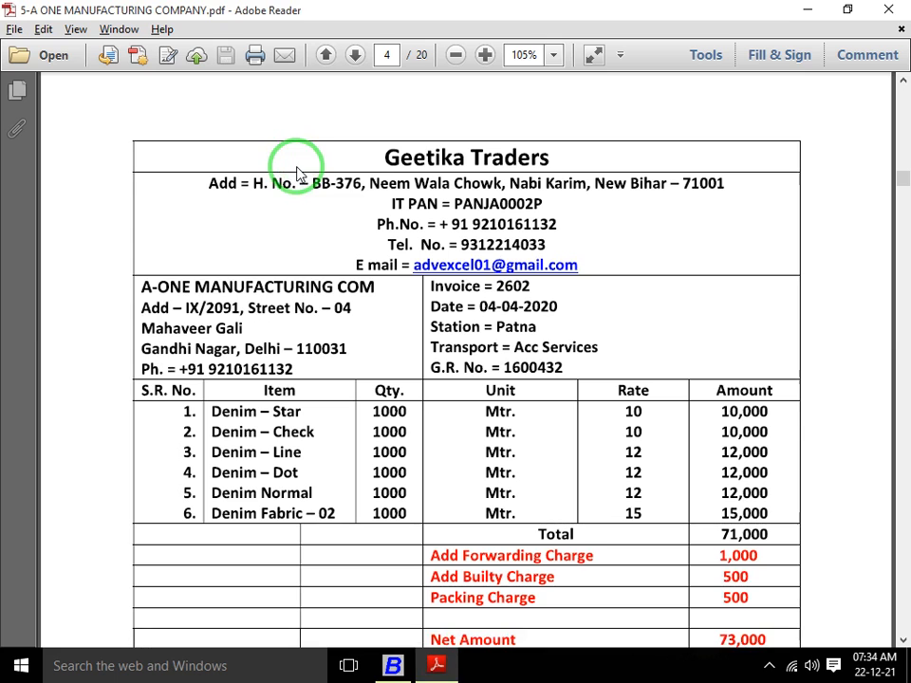
pyautogui.hotkey('alt', 'Tab')
pyautogui.hotkey('alt', 'Tab')
pyautogui.scroll(-1, 297, 173)
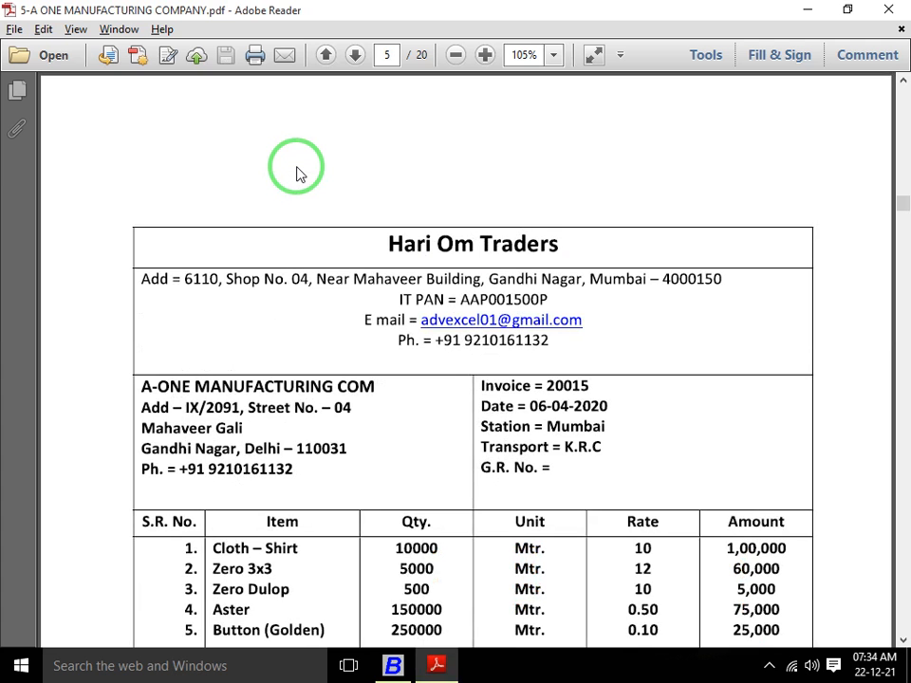
pyautogui.scroll(-1, 297, 172)
pyautogui.scroll(-1, 297, 173)
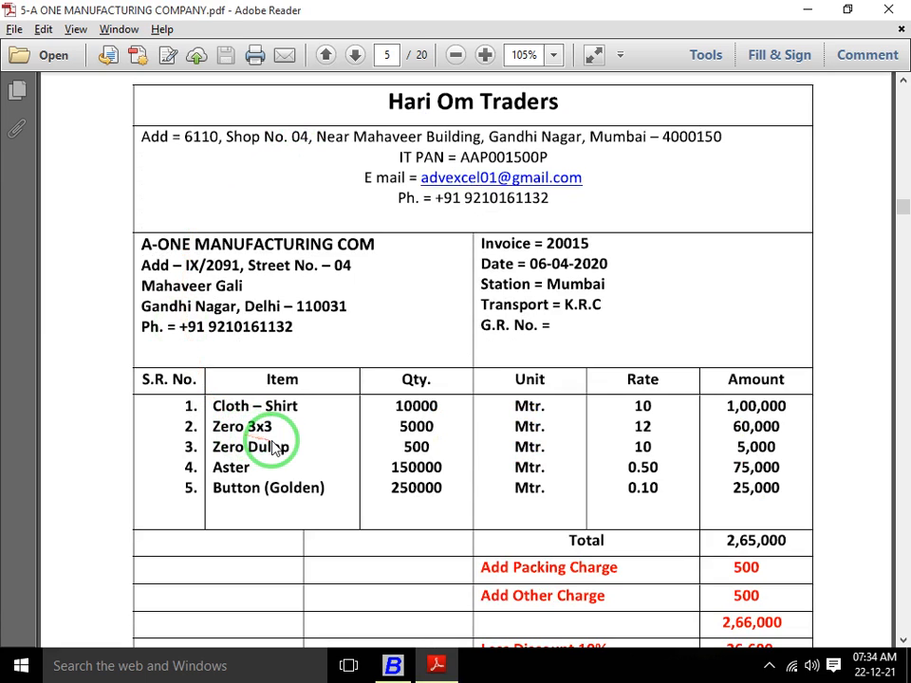
pyautogui.hotkey('alt', 'Tab')
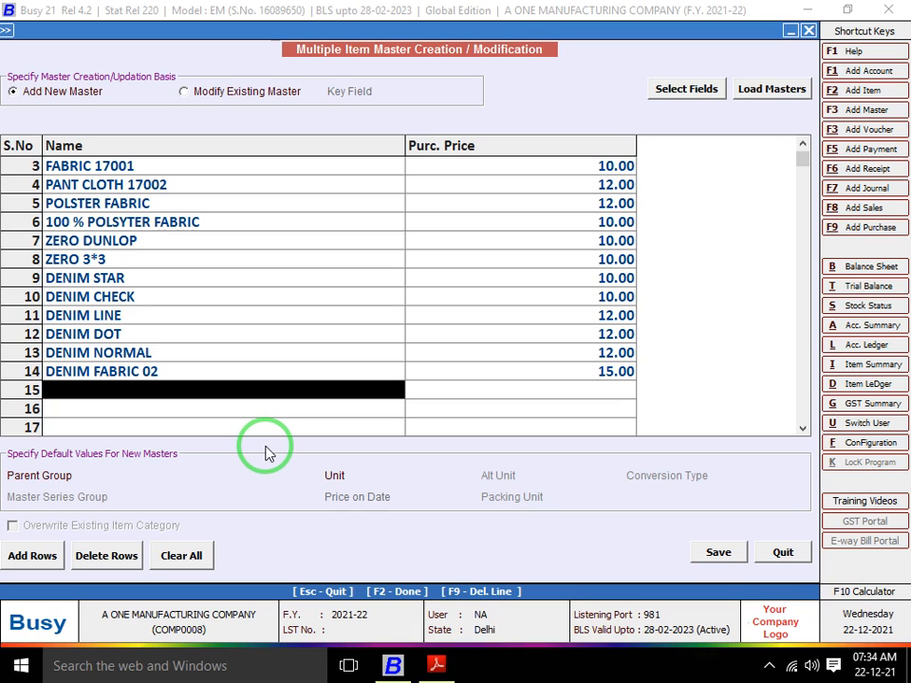
pyautogui.write('cLOTH SHIRT')
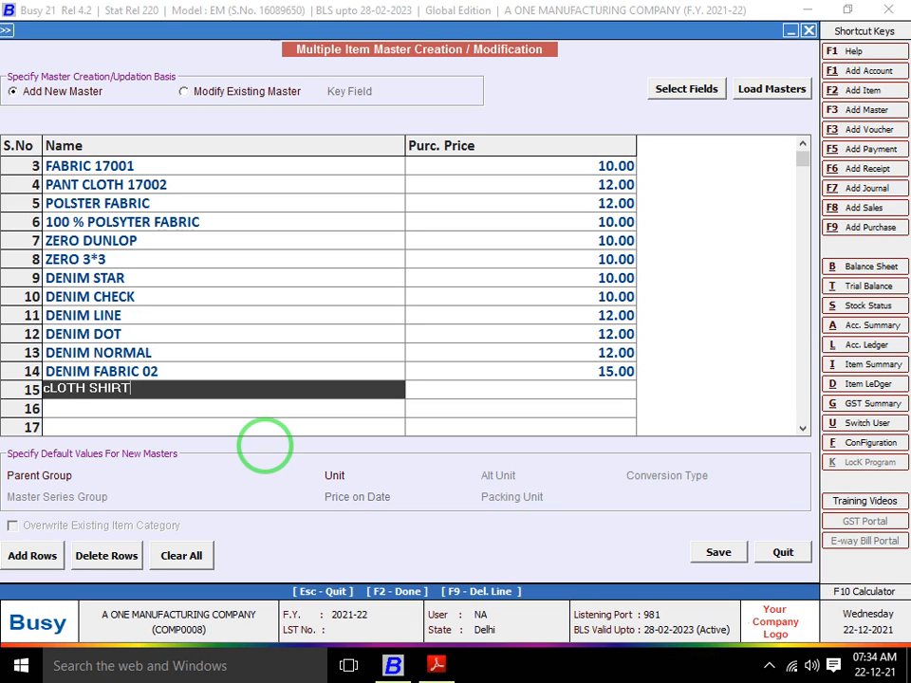
pyautogui.press('Return')
# Look up the Cloth Shirt rate on the invoice and set the purchase price in row 15 to 10.
pyautogui.hotkey('alt', 'Tab')
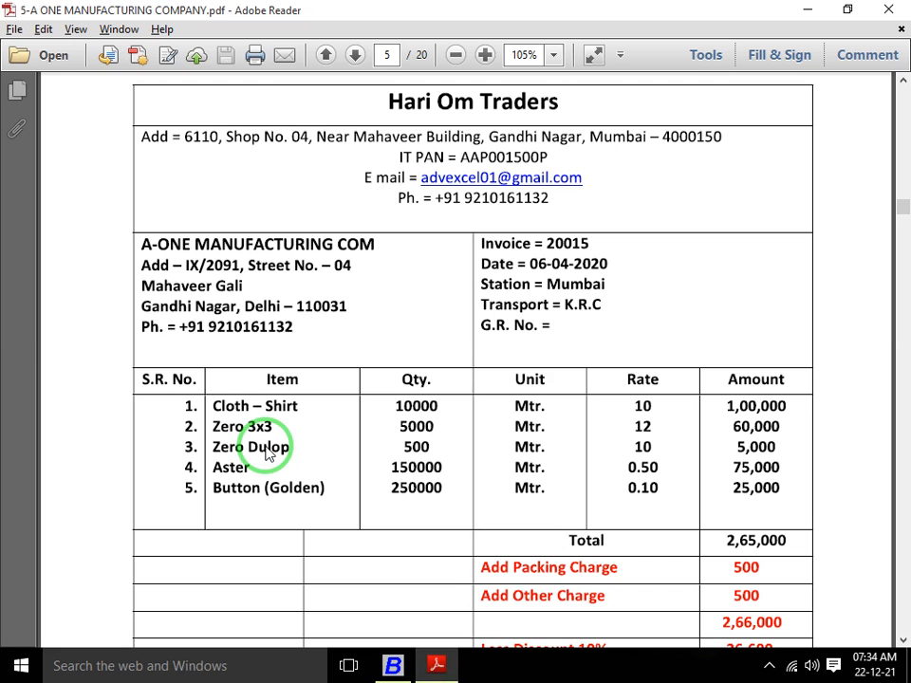
pyautogui.hotkey('alt', 'Tab')
pyautogui.write('10')
# Add ASTER in row 16 and set its purchase price to 0.50 from the page 5 invoice.
pyautogui.hotkey('alt', 'Tab')
pyautogui.hotkey('alt', 'Tab')
pyautogui.hotkey('alt', 'Tab')
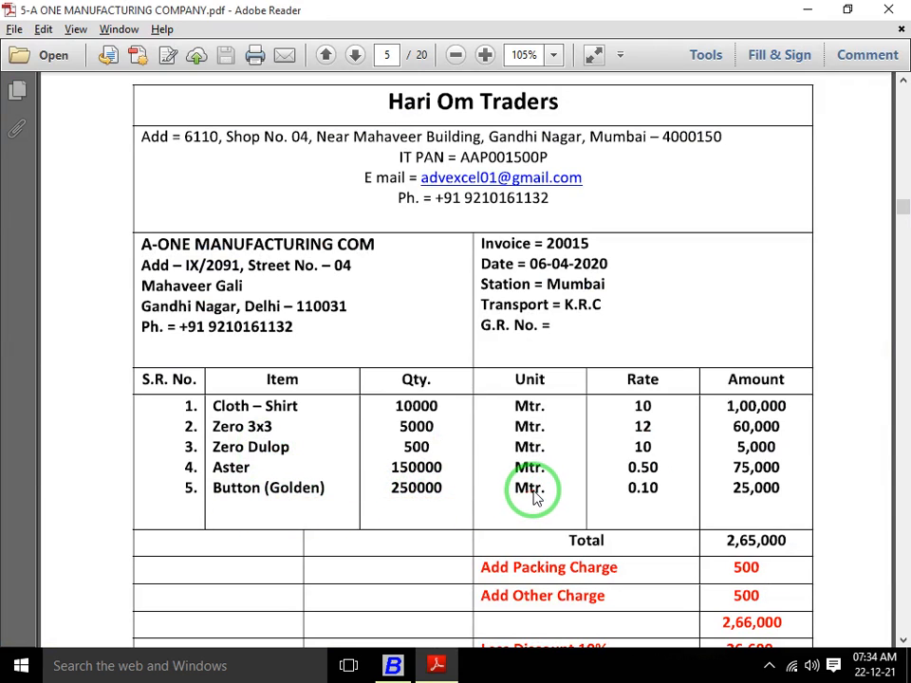
pyautogui.hotkey('alt', 'Tab')
pyautogui.write('ASTER')
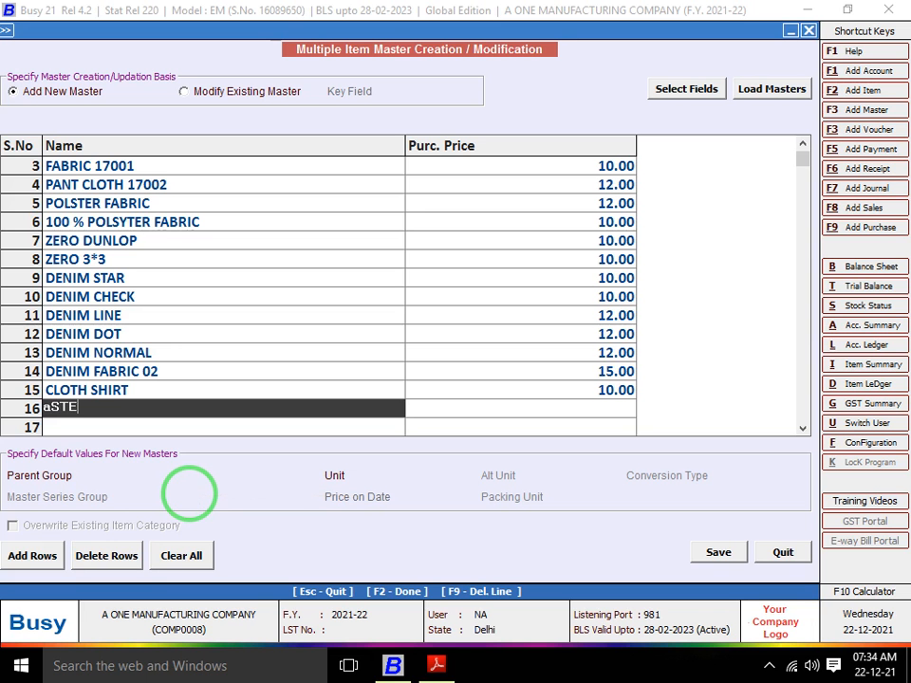
pyautogui.press('Return')
pyautogui.hotkey('alt', 'Tab')
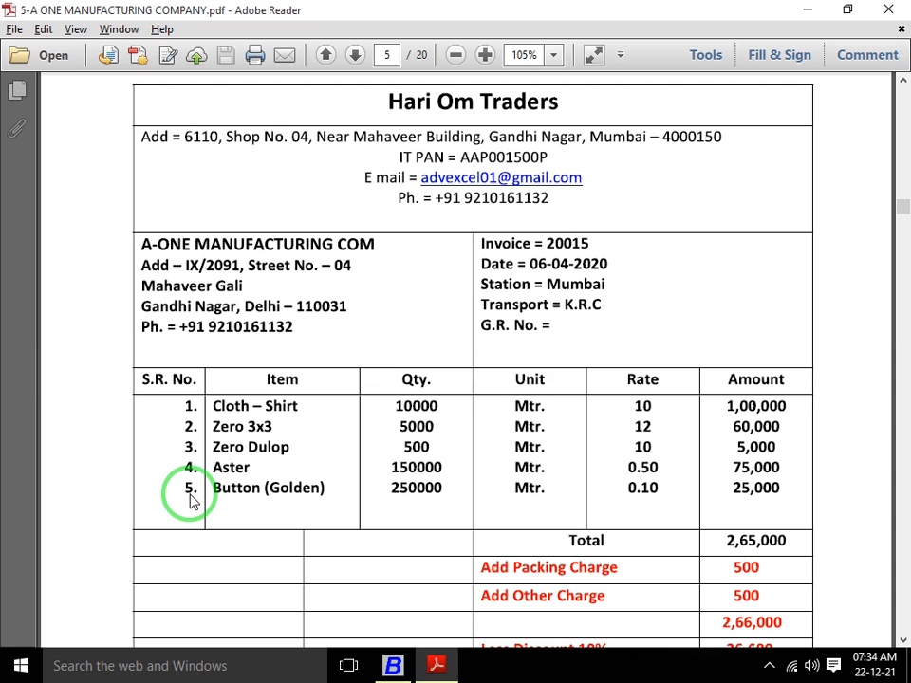
pyautogui.hotkey('alt', 'Tab')
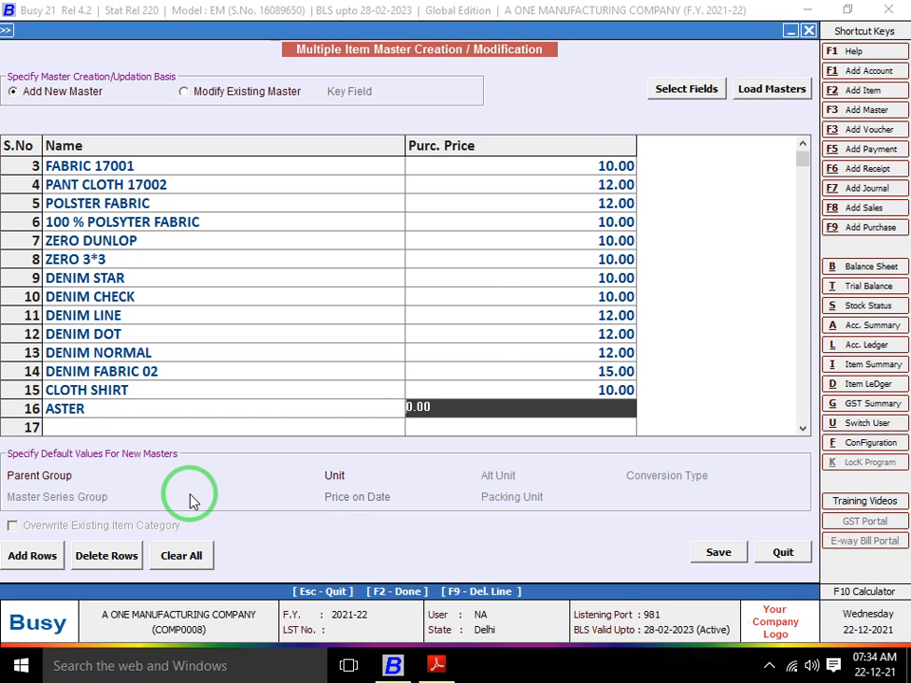
pyautogui.hotkey('alt', 'Tab')
pyautogui.hotkey('alt', 'Tab')
pyautogui.write('0.5')
pyautogui.press('Return')
# Examine the PDF invoices on pages 6 and 7 for further items and their units.
pyautogui.hotkey('alt', 'Tab')
pyautogui.scroll(-2, 190, 501)
pyautogui.scroll(-4, 190, 501)
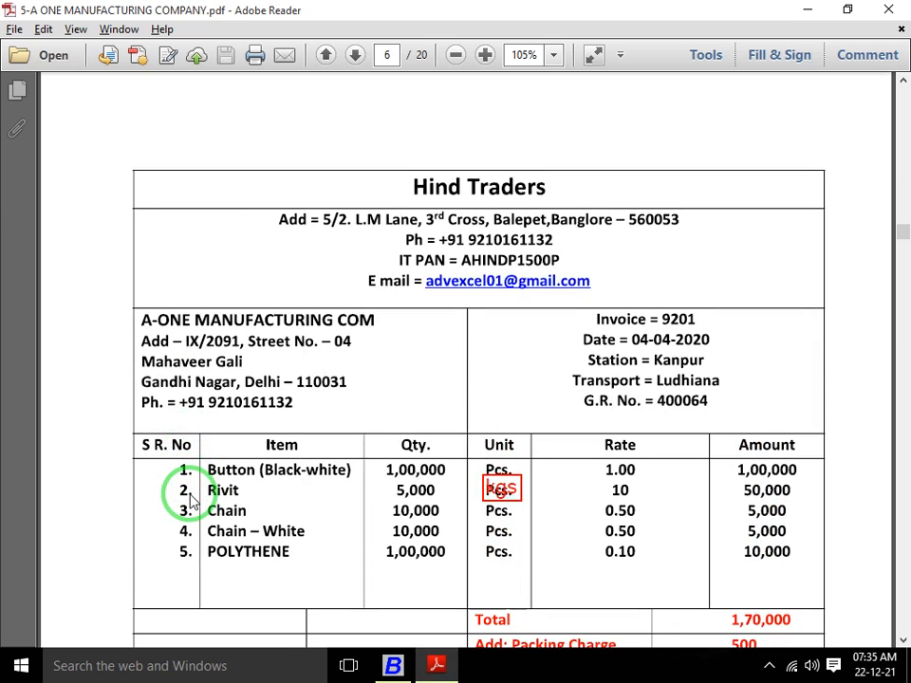
pyautogui.hotkey('alt', 'Tab')
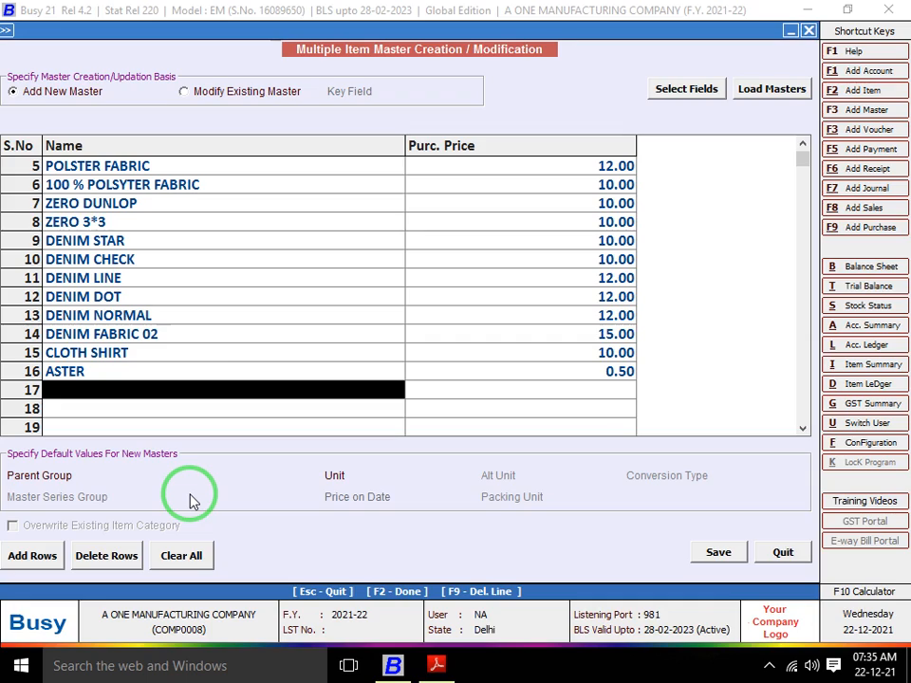
pyautogui.hotkey('alt', 'Tab')
pyautogui.scroll(-5, 193, 501)
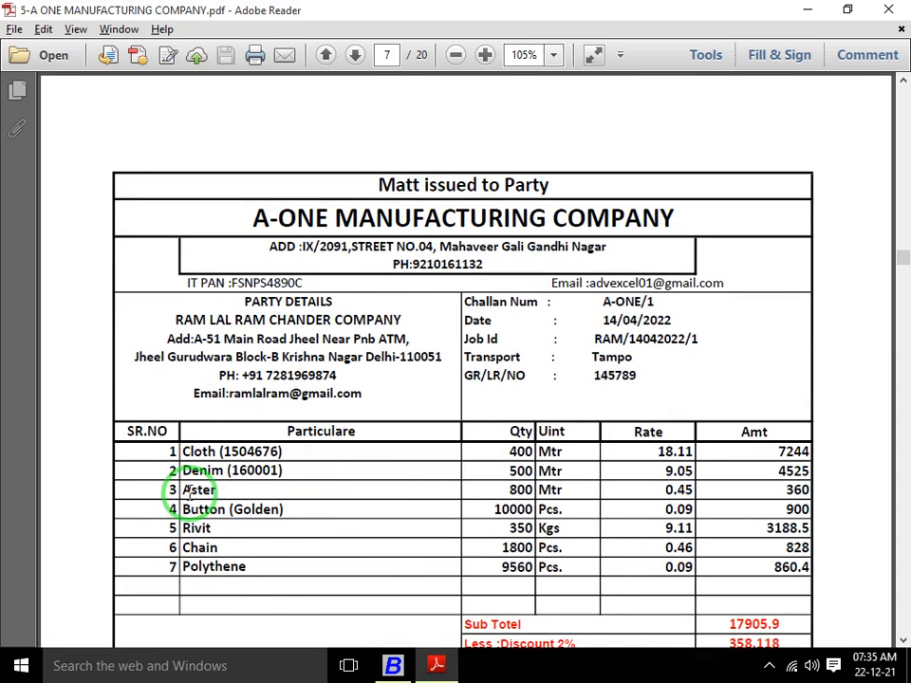
pyautogui.scroll(5, 190, 491)
pyautogui.hotkey('alt', 'Tab')
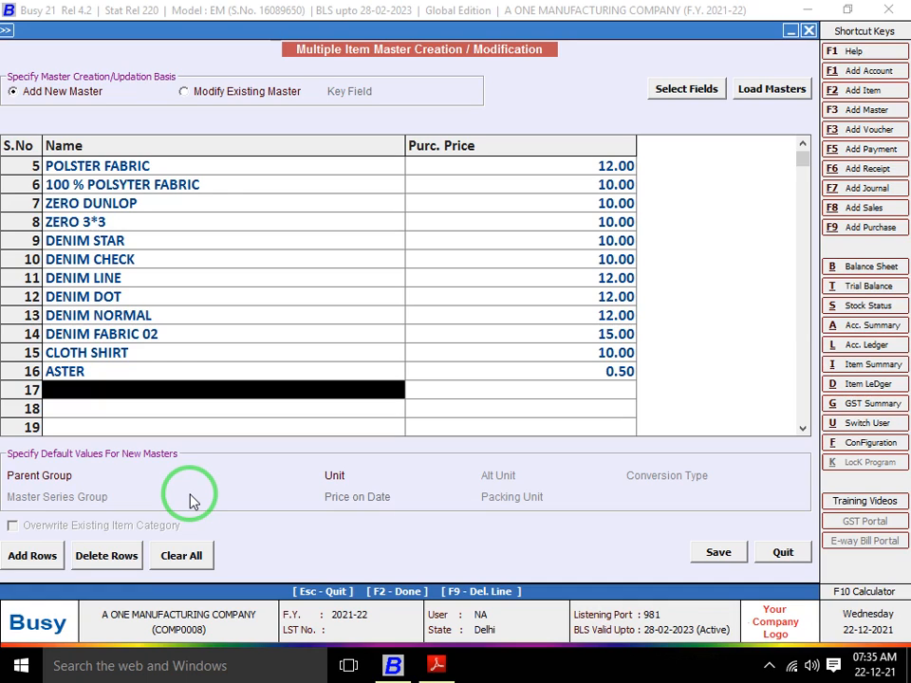
# Try to save the item list without a parent group.
pyautogui.press('F2')
pyautogui.press('Right')
pyautogui.press('Return')
pyautogui.press('F2')
pyautogui.press('Return')
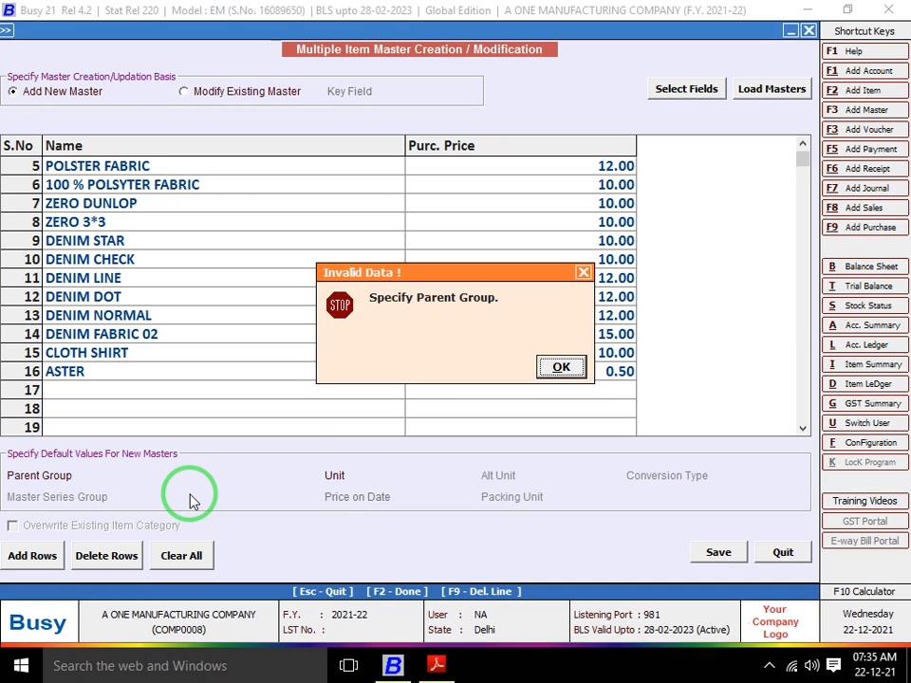
pyautogui.press('Return')
# Create a new item group named ROW MATRIAL and assign it as the parent group for the new items.
pyautogui.press('F3')
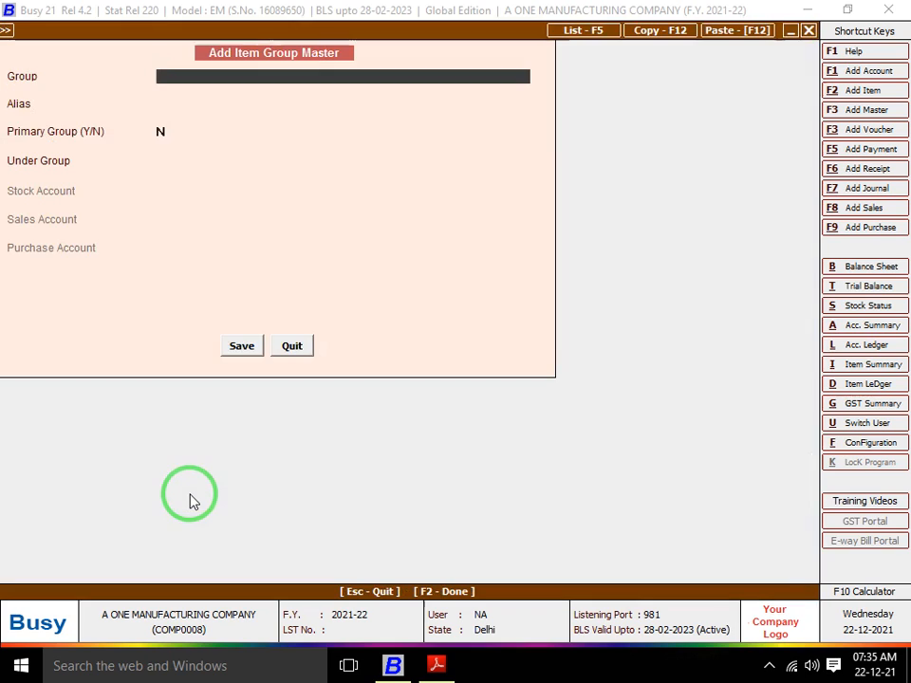
pyautogui.write('ROW ')
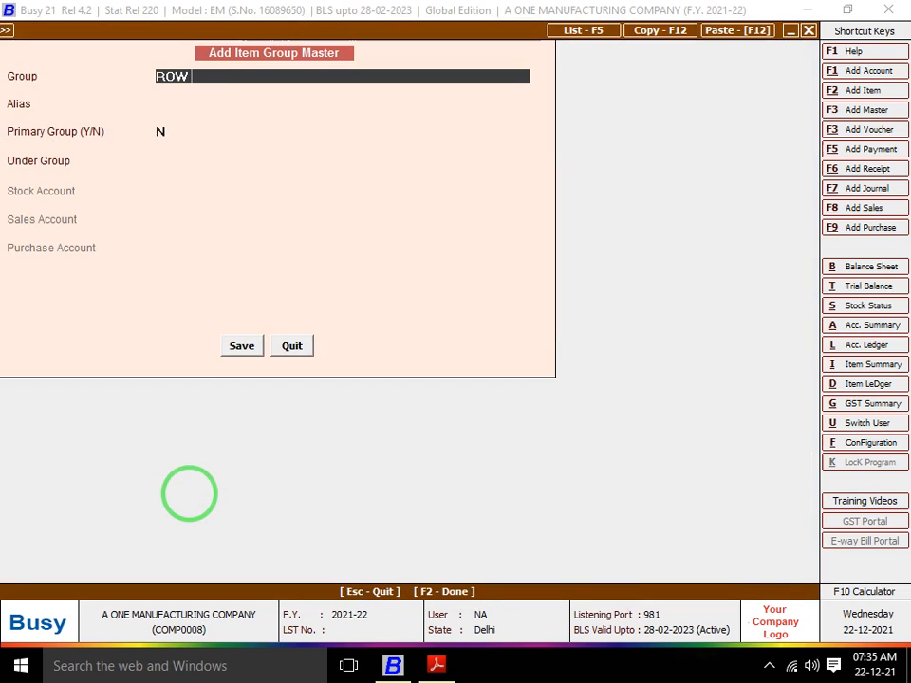
pyautogui.write('MATRIA')
pyautogui.press('Return')
pyautogui.press('Return')
pyautogui.press('Return')
pyautogui.press('Return')
pyautogui.press('Return')
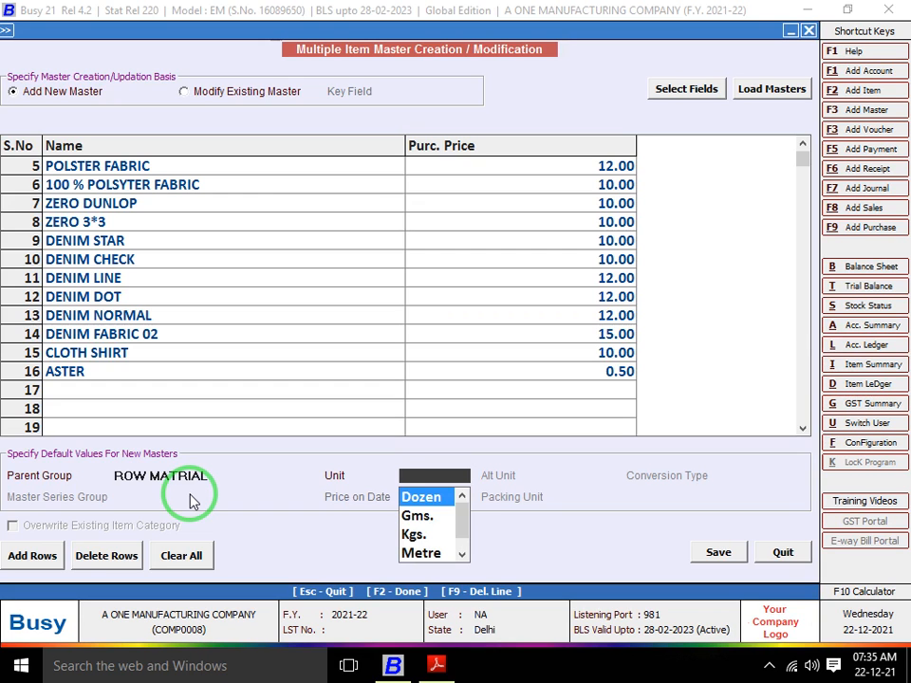
# Set the default unit to Metre and save the item masters.
pyautogui.write('MT')
pyautogui.press('Return')
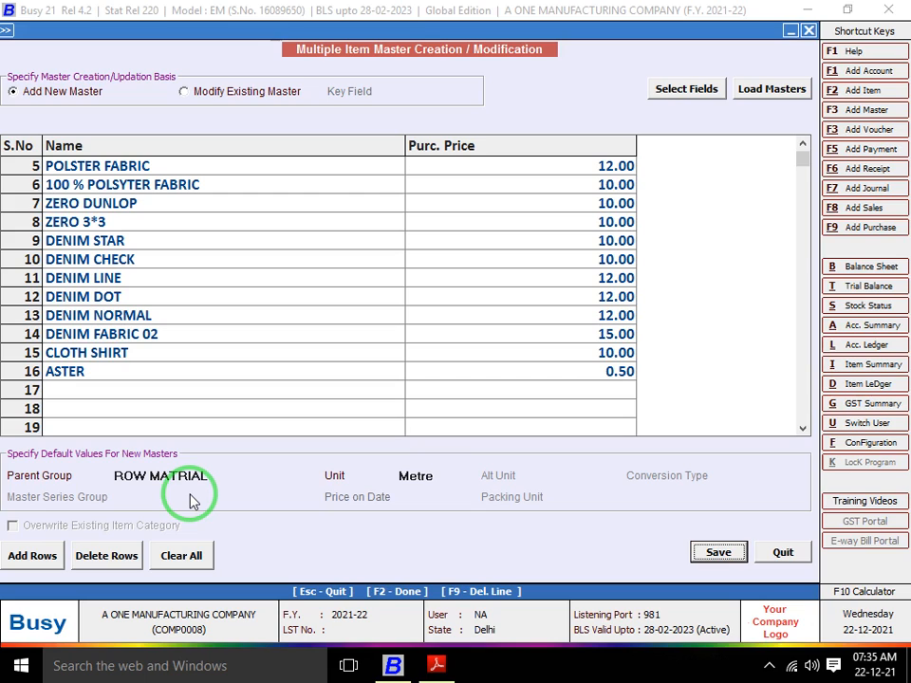
pyautogui.press('Return')
pyautogui.press('Return')
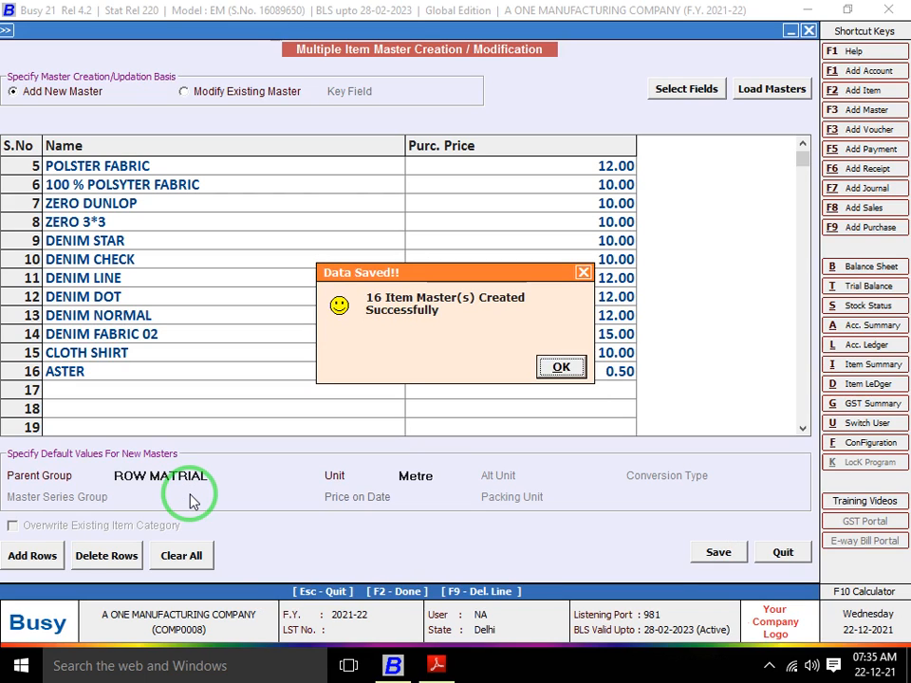
pyautogui.press('Return')
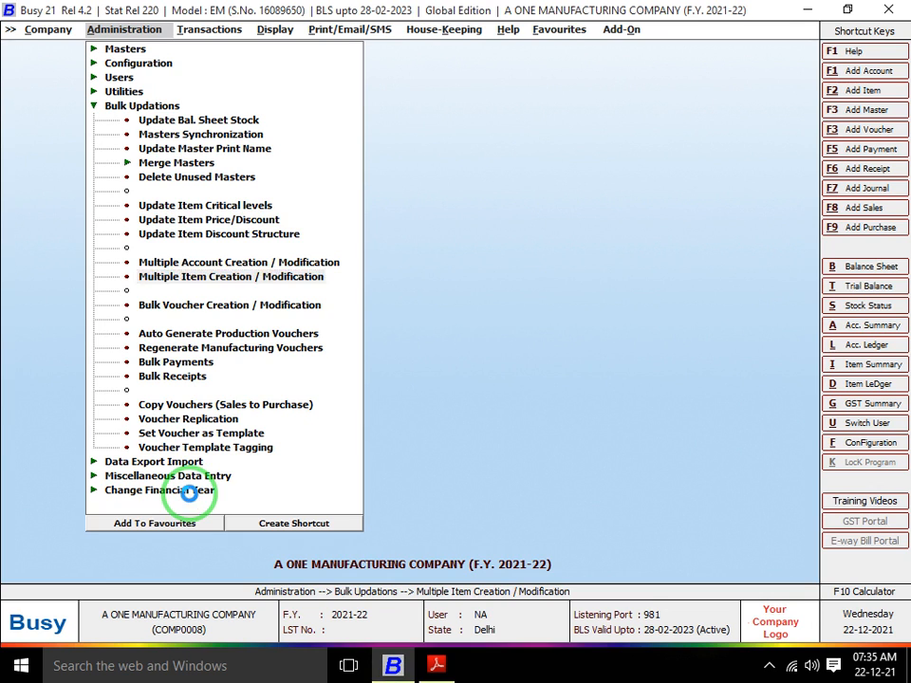
# Reopen Multiple Item Creation and add BUTTON GOLDEN in row 1 with a purchase price of 0.10 from the page 5 invoice.
pyautogui.press('Return')
pyautogui.click(238, 167)
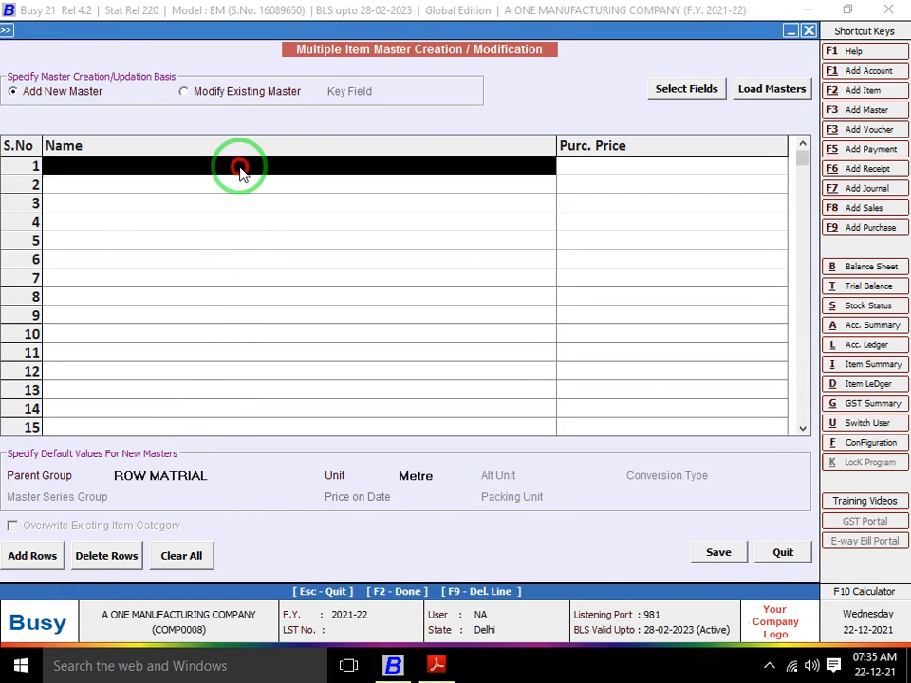
pyautogui.hotkey('alt', 'Tab')
pyautogui.press('Left')
pyautogui.scroll(-2, 239, 174)
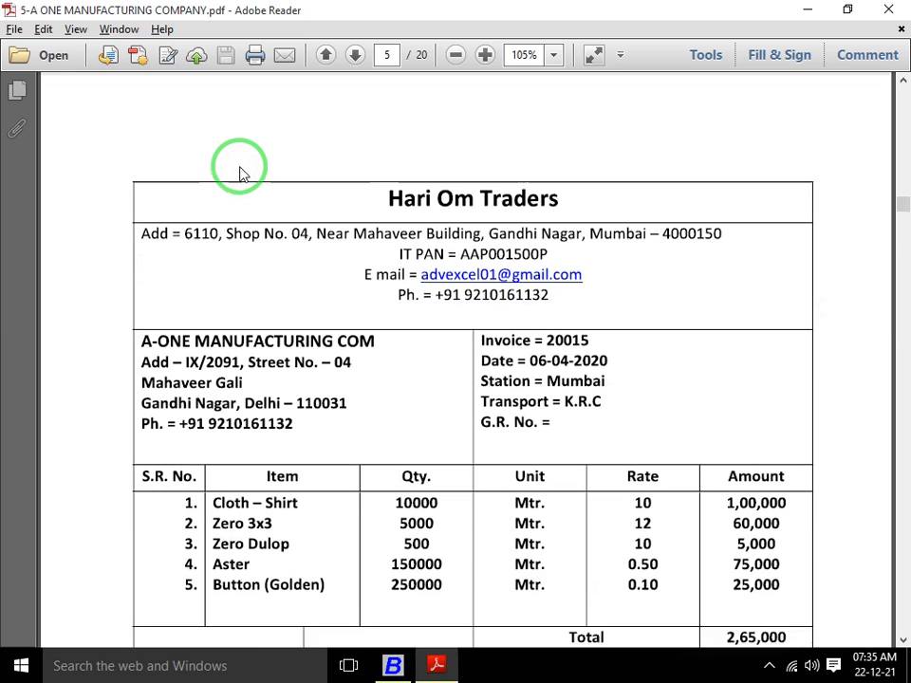
pyautogui.hotkey('alt', 'Tab')
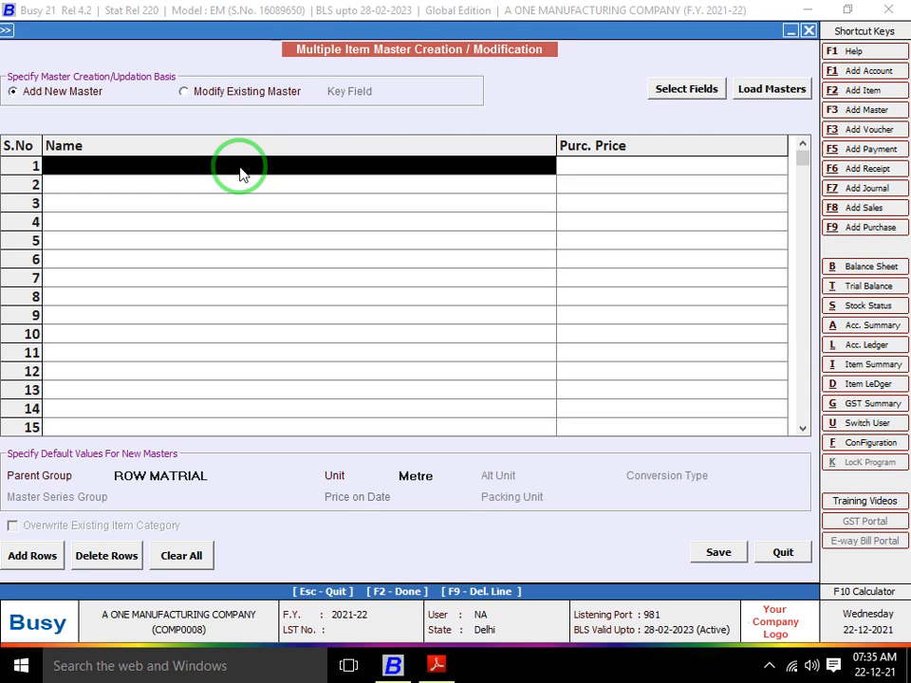
pyautogui.write('bUTTON GOLDEN')
pyautogui.hotkey('alt', 'Tab')
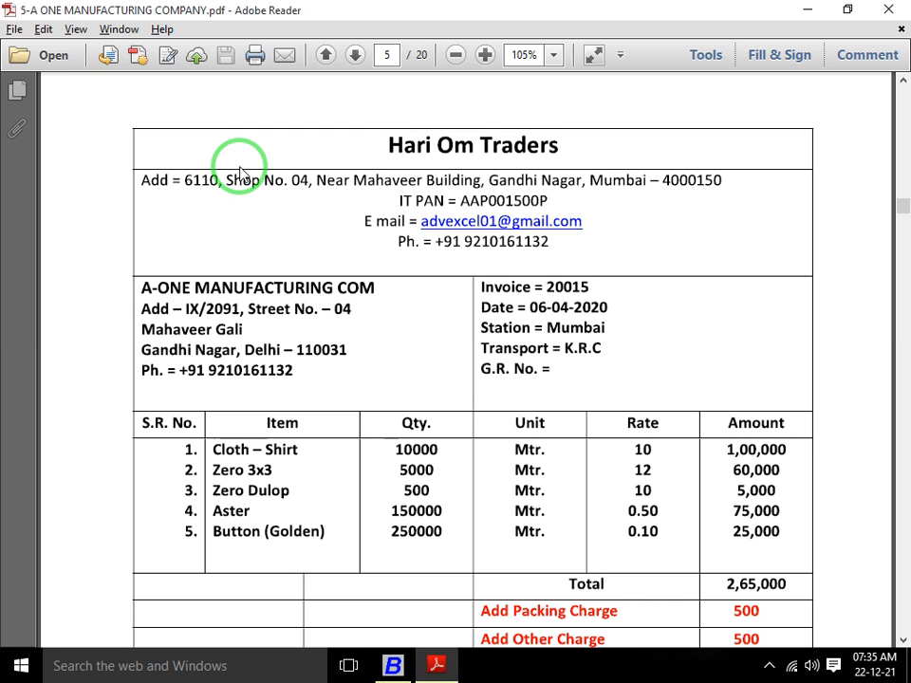
pyautogui.hotkey('alt', 'Tab')
pyautogui.write('0.10')
pyautogui.press('Return')
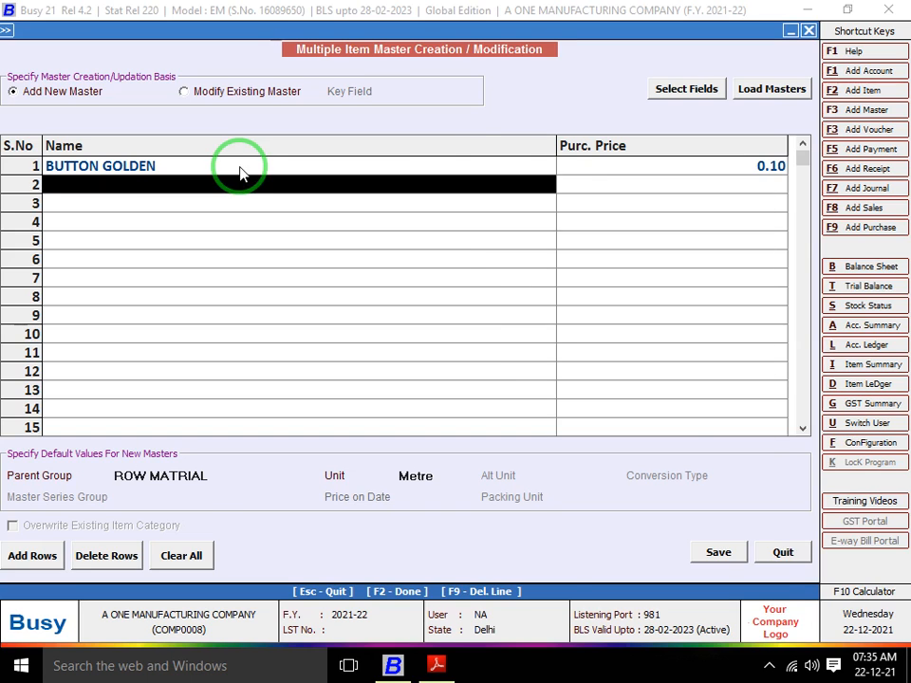
# Find the page 6 Hind Traders invoice in the PDF and add BUTTON BLACK & WHITE in row 2.
pyautogui.hotkey('alt', 'Tab')
pyautogui.scroll(-10, 240, 174)
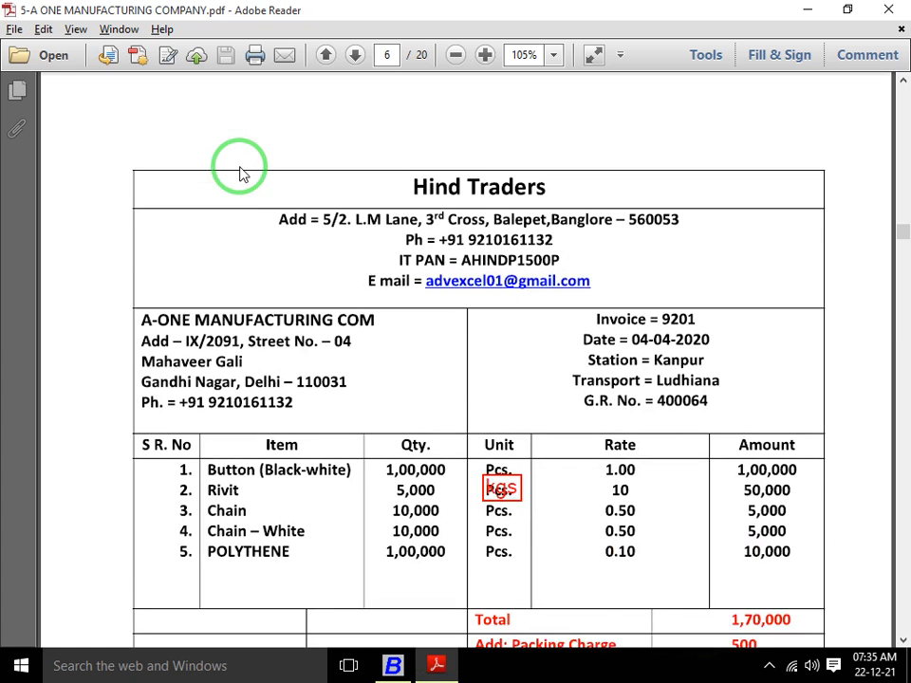
pyautogui.hotkey('alt', 'Tab')
pyautogui.write('bUT')
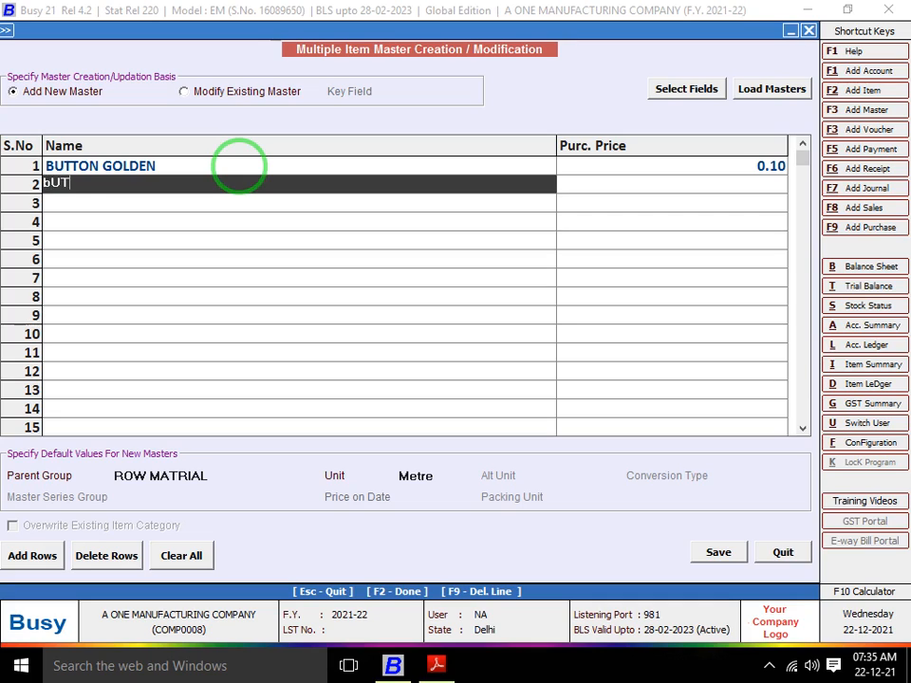
pyautogui.write('TON BLACK & WHITE')
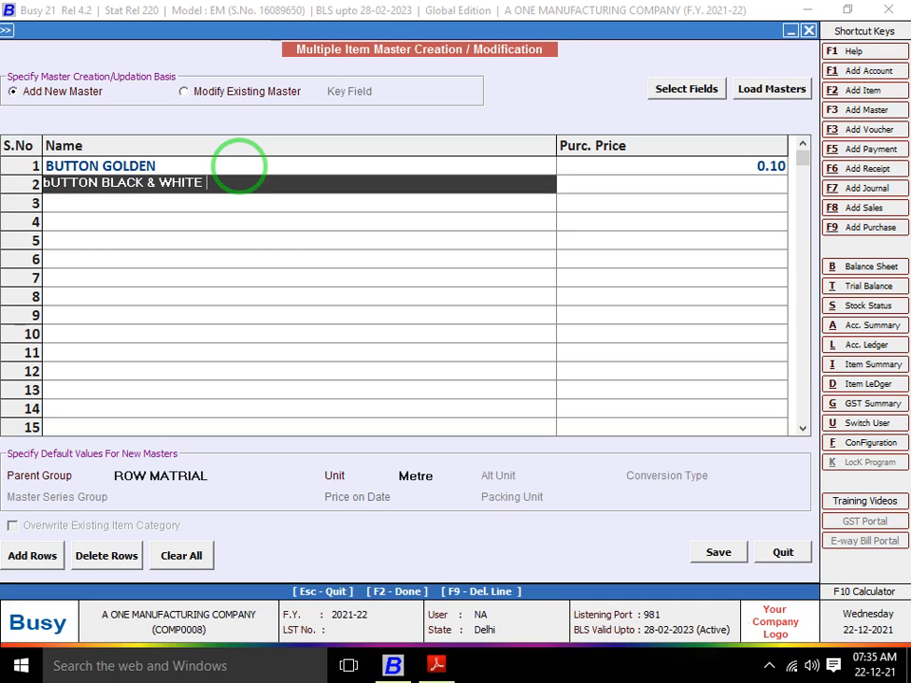
pyautogui.press('Return')
# Look up the Button (Black-white) rate on the invoice and set the purchase price in row 2 to 1.
pyautogui.hotkey('alt', 'Tab')
pyautogui.hotkey('alt', 'Tab')
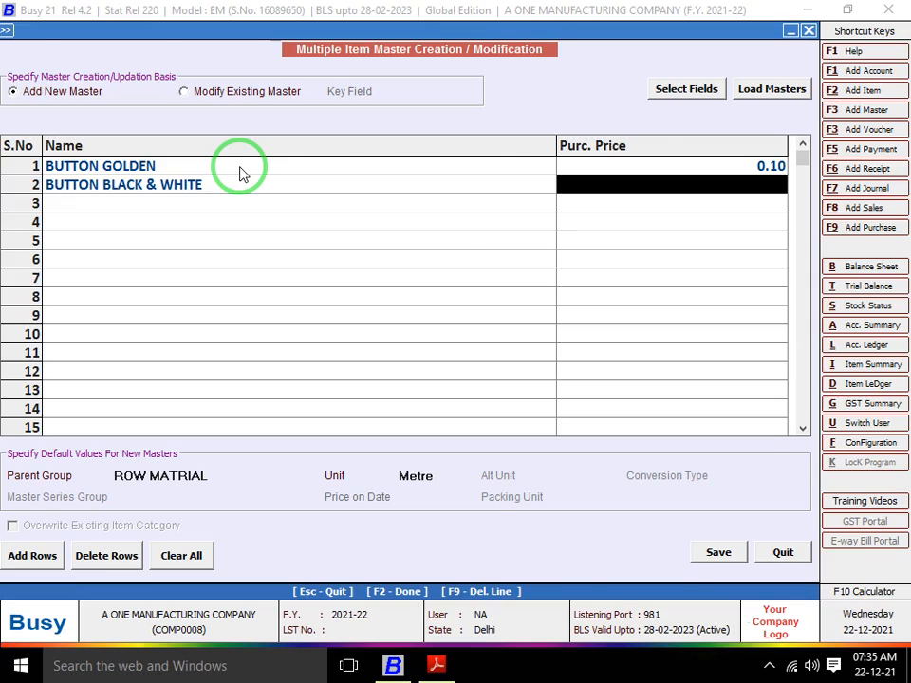
pyautogui.hotkey('alt', 'Tab')
pyautogui.hotkey('alt', 'Tab')
pyautogui.hotkey('alt', 'Tab')
pyautogui.hotkey('alt', 'Tab')
pyautogui.write('1')
pyautogui.press('Return')
# Look up the second item of the page 6 invoice and add RIVIT in row 3.
pyautogui.hotkey('alt', 'Tab')
pyautogui.scroll(-1, 241, 174)
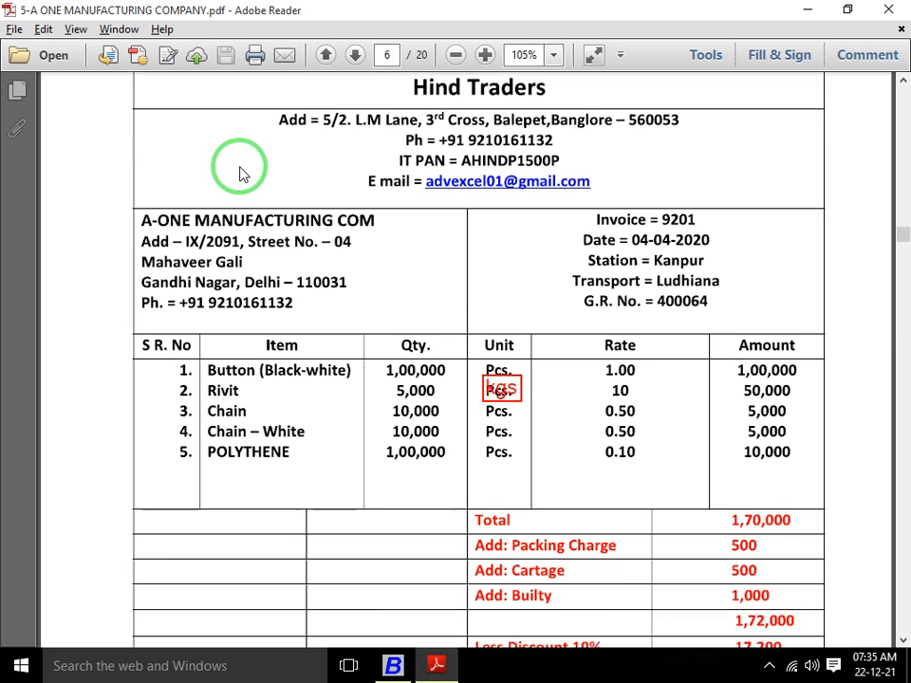
pyautogui.scroll(-1, 240, 174)
pyautogui.hotkey('alt', 'Tab')
pyautogui.write('rIVIT')
pyautogui.press('Return')
pyautogui.hotkey('alt', 'Tab')
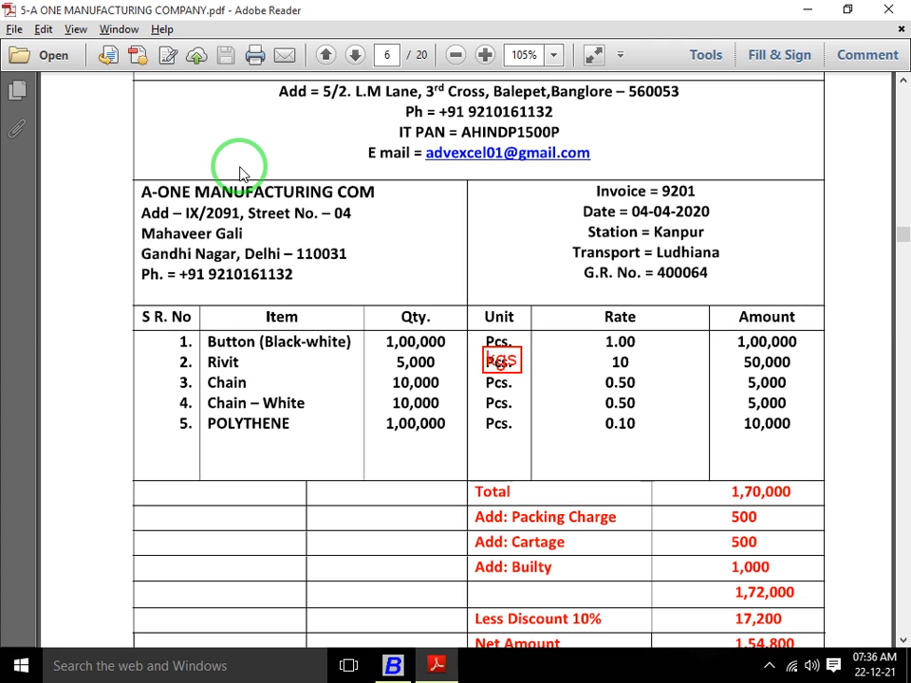
pyautogui.hotkey('alt', 'Tab')
pyautogui.write('50')
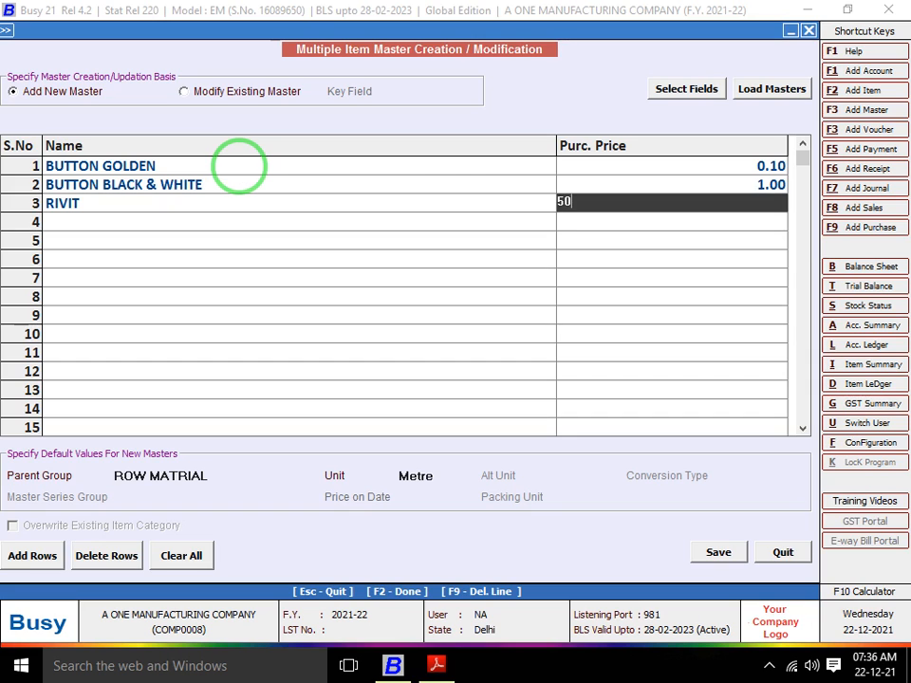
pyautogui.press('BackSpace')
pyautogui.press('BackSpace')
pyautogui.press('BackSpace')
# Check the Rivit rate on the page 6 invoice in the PDF and set the purchase price in row 3 to 10.
pyautogui.hotkey('alt', 'Tab')
pyautogui.hotkey('alt', 'Tab')
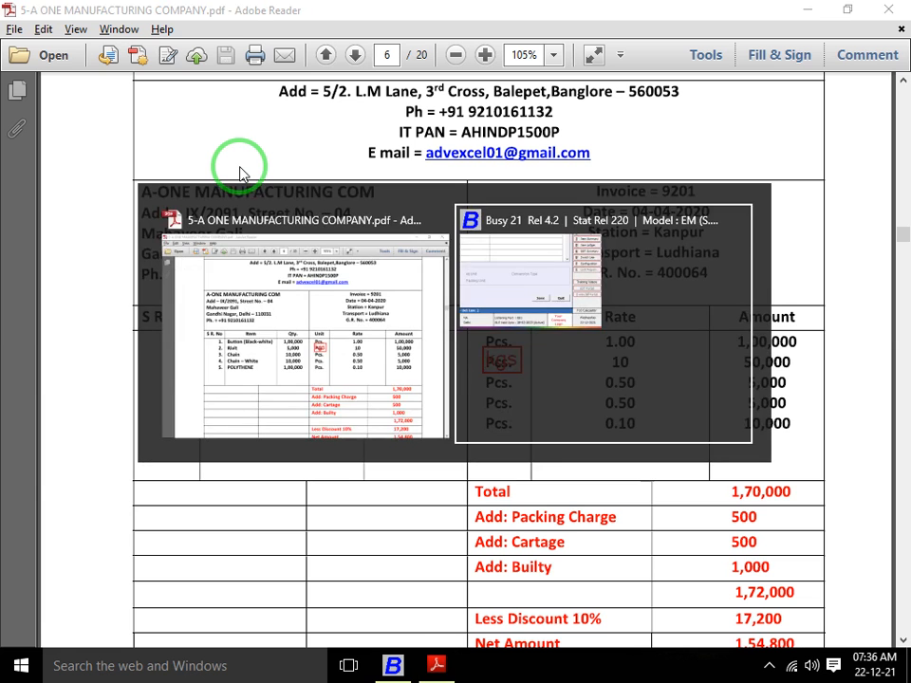
pyautogui.hotkey('alt', 'Tab')
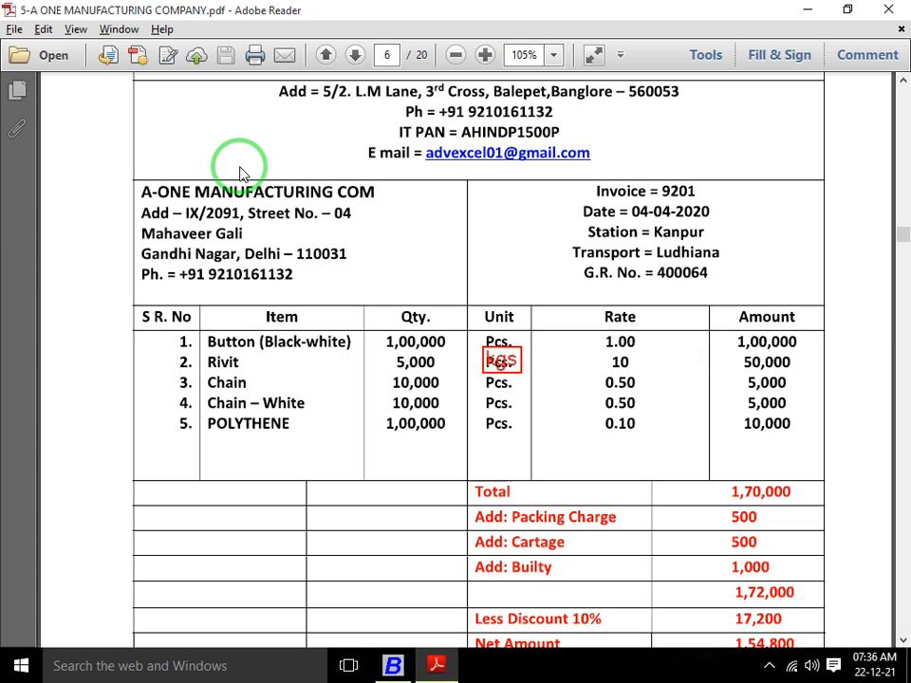
pyautogui.hotkey('alt', 'Tab')
pyautogui.write('0')
pyautogui.press('Return')
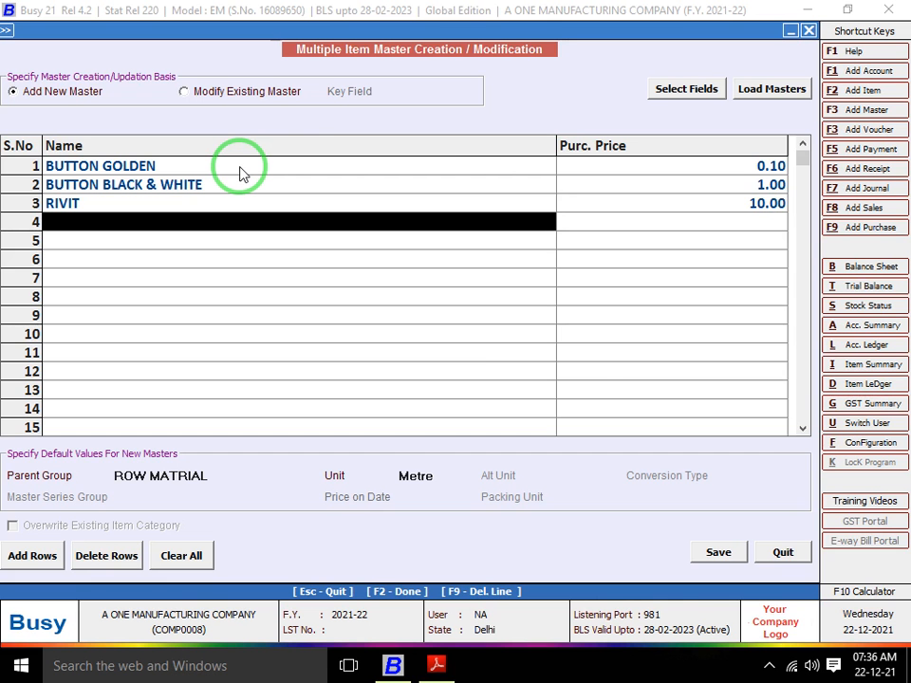
# Look up the third item of the page 6 invoice and add CHAIN in row 4 with a purchase price of 0.50.
pyautogui.hotkey('alt', 'Tab')
pyautogui.hotkey('alt', 'Tab')
pyautogui.write('CHAIN')
pyautogui.press('Return')
pyautogui.hotkey('alt', 'Tab')
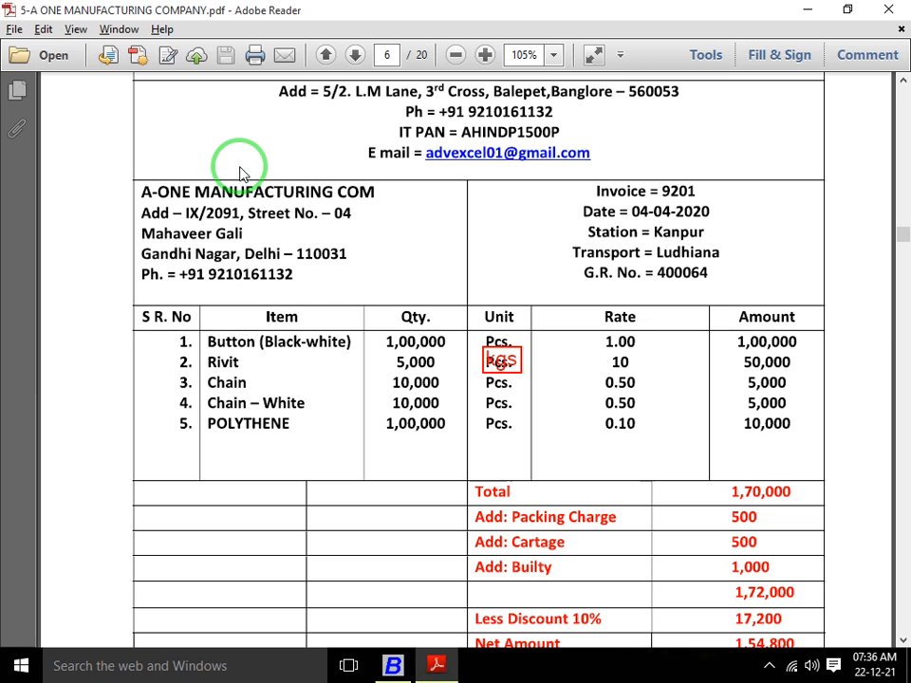
pyautogui.hotkey('alt', 'Tab')
pyautogui.write('0.50')
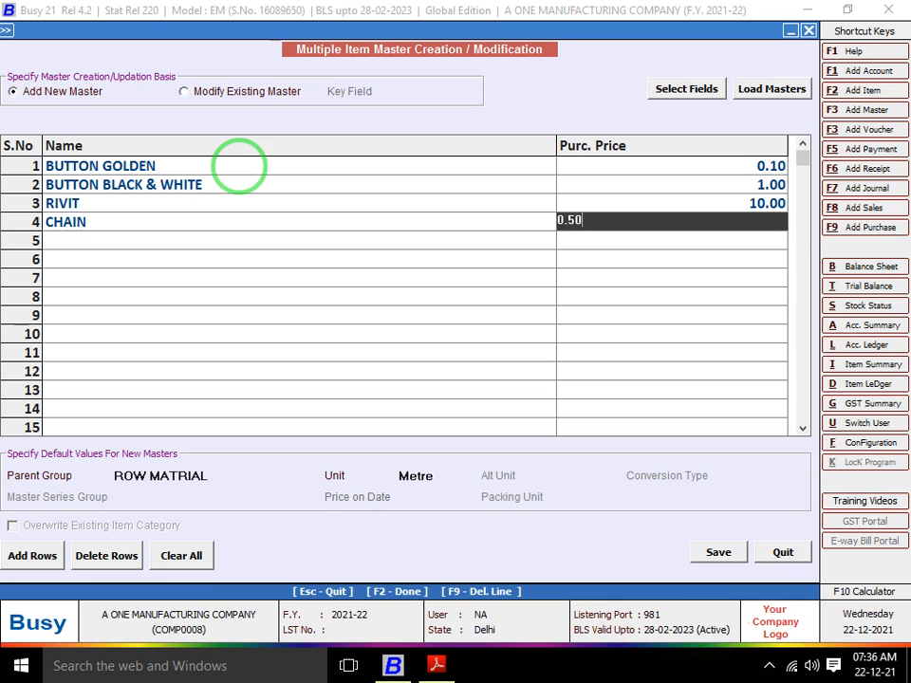
pyautogui.press('Return')
# Look up the fourth invoice item and add CHAIN WHITE in row 5 with a purchase price of 0.50.
pyautogui.hotkey('alt', 'Tab')
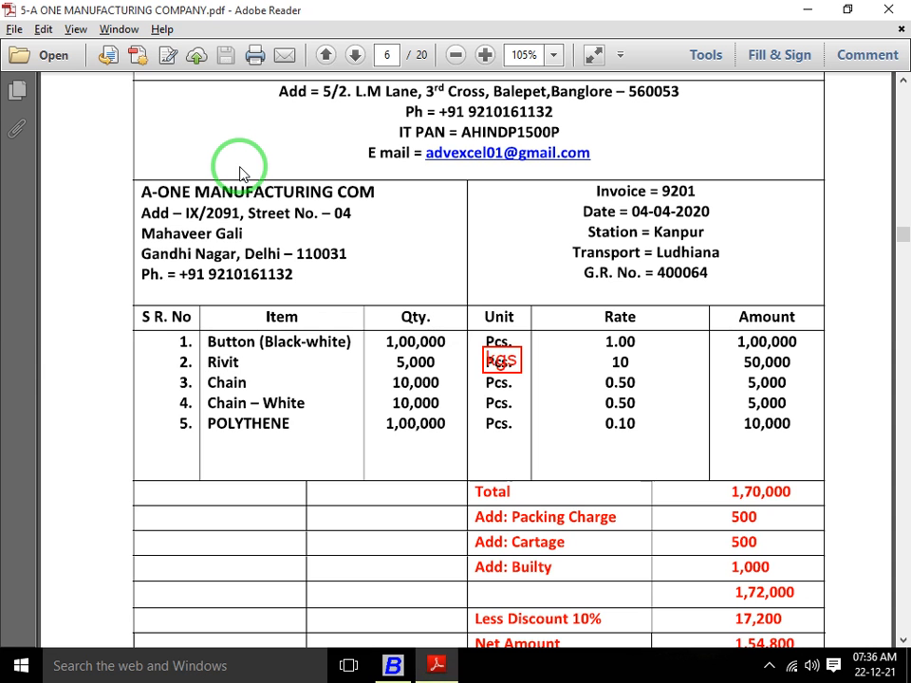
pyautogui.hotkey('alt', 'Tab')
pyautogui.write('cHAIN ')
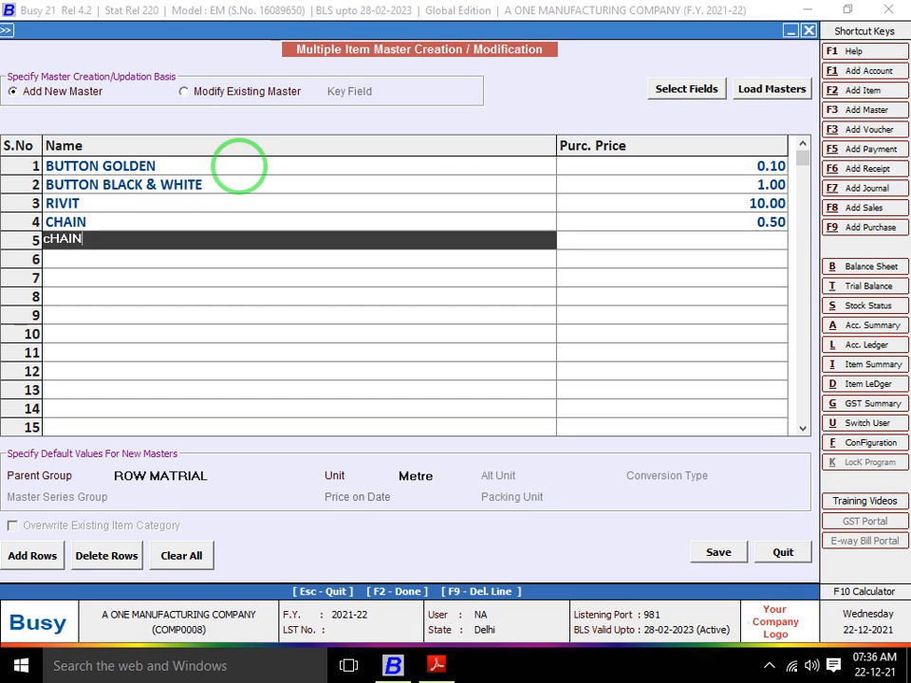
pyautogui.write('WHITE')
pyautogui.press('Return')
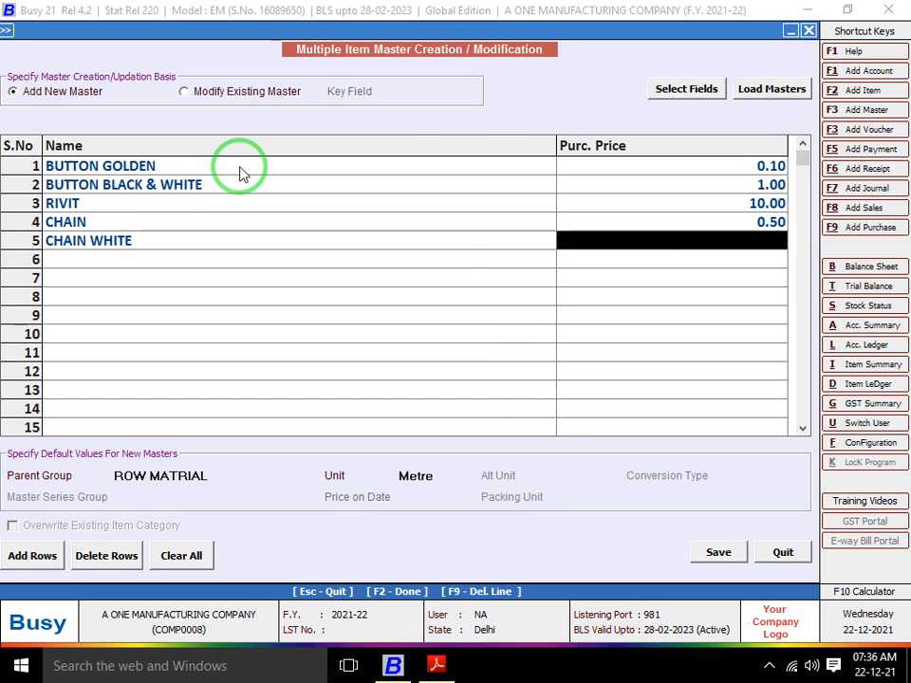
pyautogui.hotkey('alt', 'Tab')
pyautogui.hotkey('alt', 'Tab')
pyautogui.write('0.5')
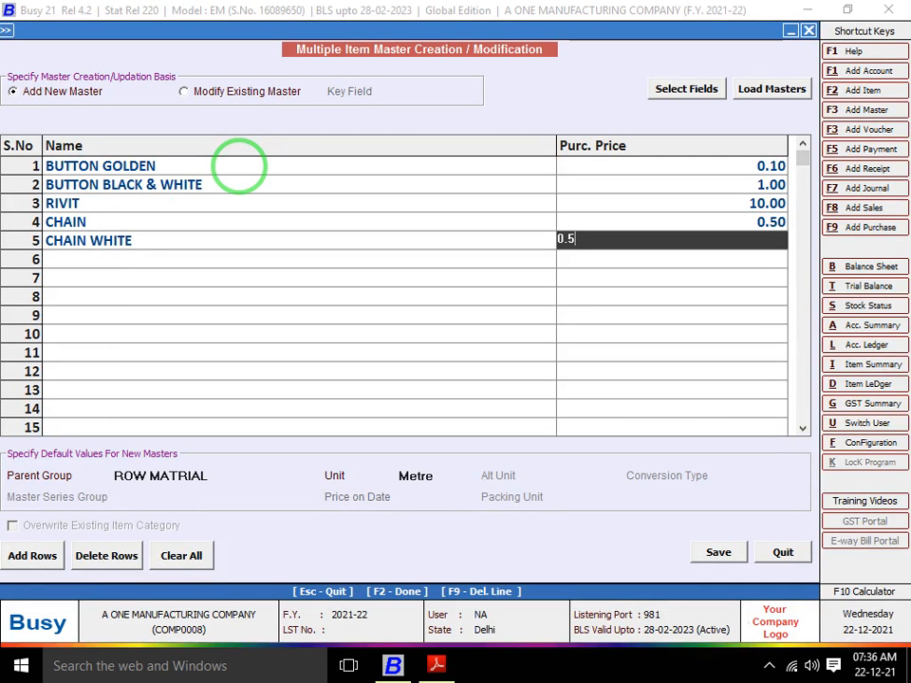
pyautogui.press('Return')
# Look up the last invoice item and add POLYTHENE in row 6 with a purchase price of 0.10.
pyautogui.hotkey('alt', 'Tab')
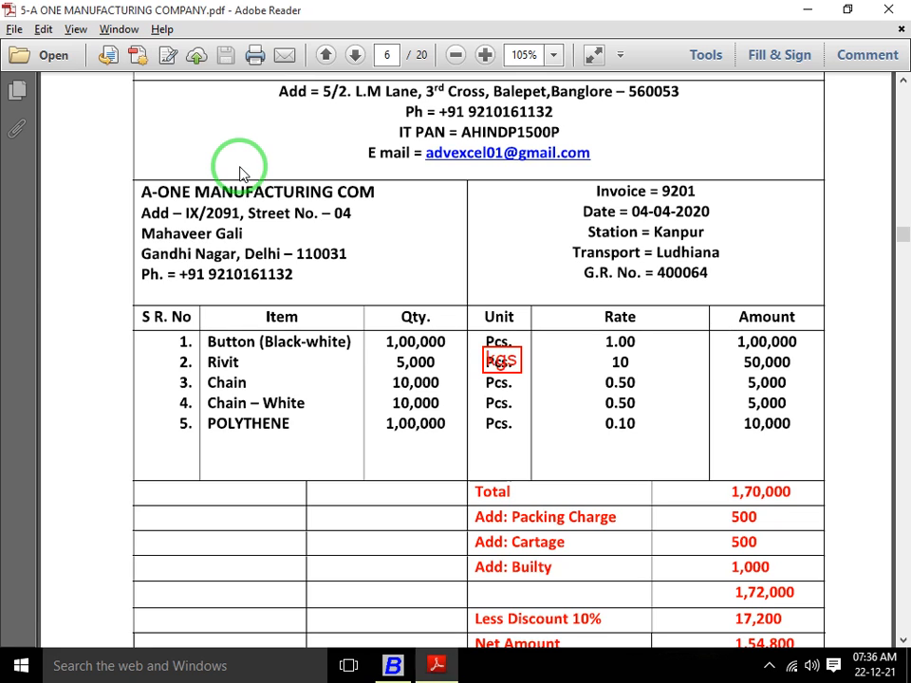
pyautogui.hotkey('alt', 'Tab')
pyautogui.write('pOL')
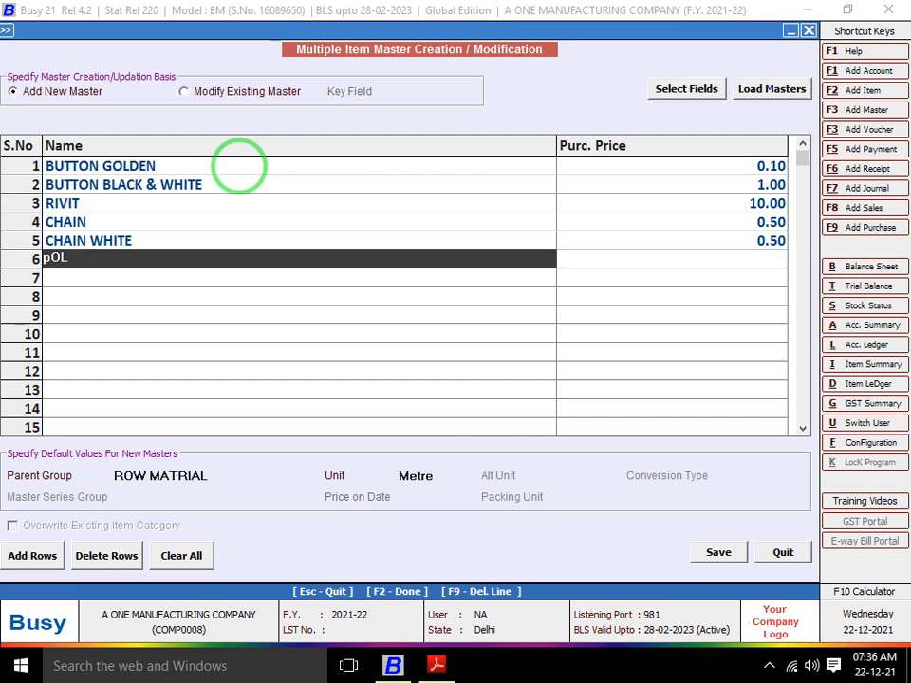
pyautogui.write('YTHENE')
pyautogui.press('Return')
pyautogui.hotkey('alt', 'Tab')
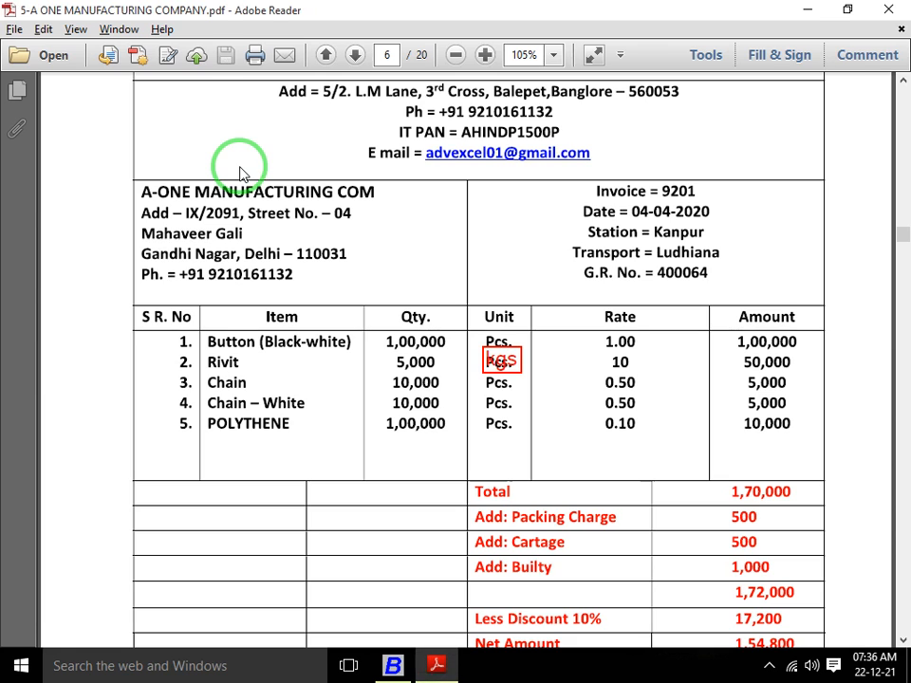
pyautogui.hotkey('alt', 'Tab')
pyautogui.write('0.10')
pyautogui.press('Return')
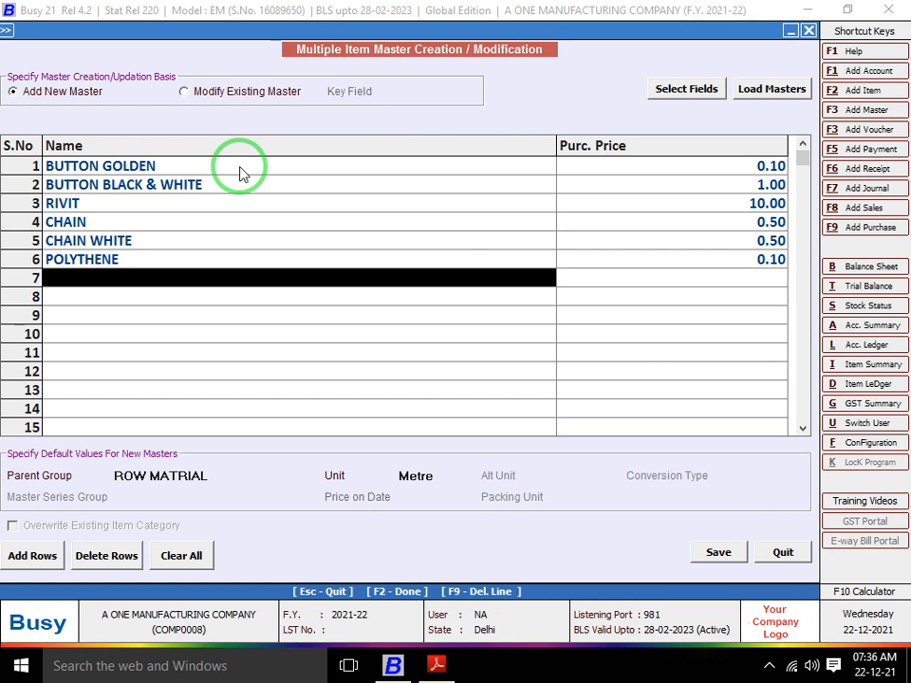
# Check the invoice once more and save the new item masters, closing the Multiple Item Creation form.
pyautogui.hotkey('alt', 'Tab')
pyautogui.hotkey('alt', 'Tab')
pyautogui.press('F2')
pyautogui.press('Return')
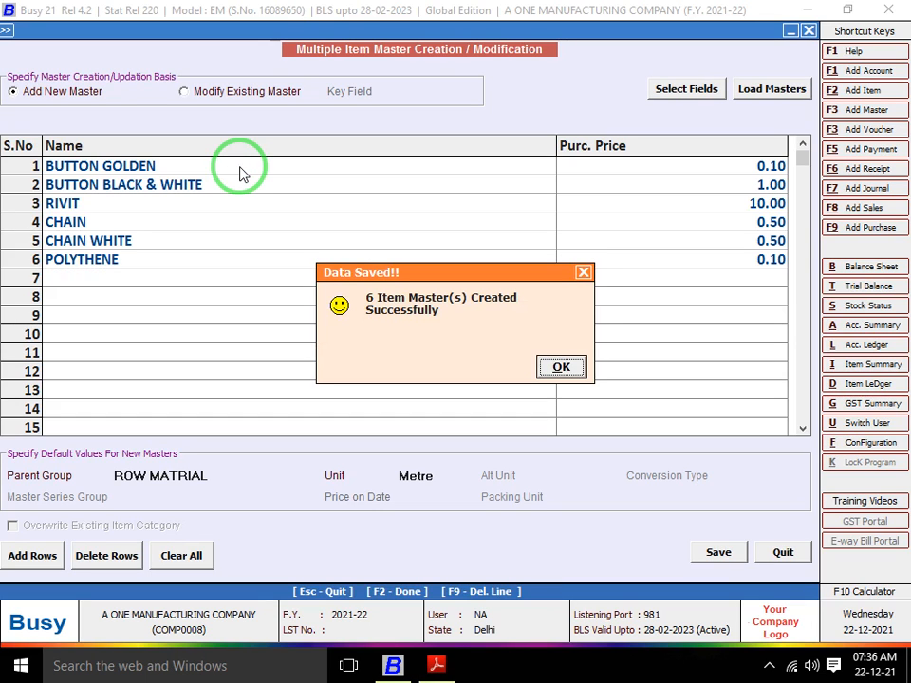
pyautogui.press('Return')
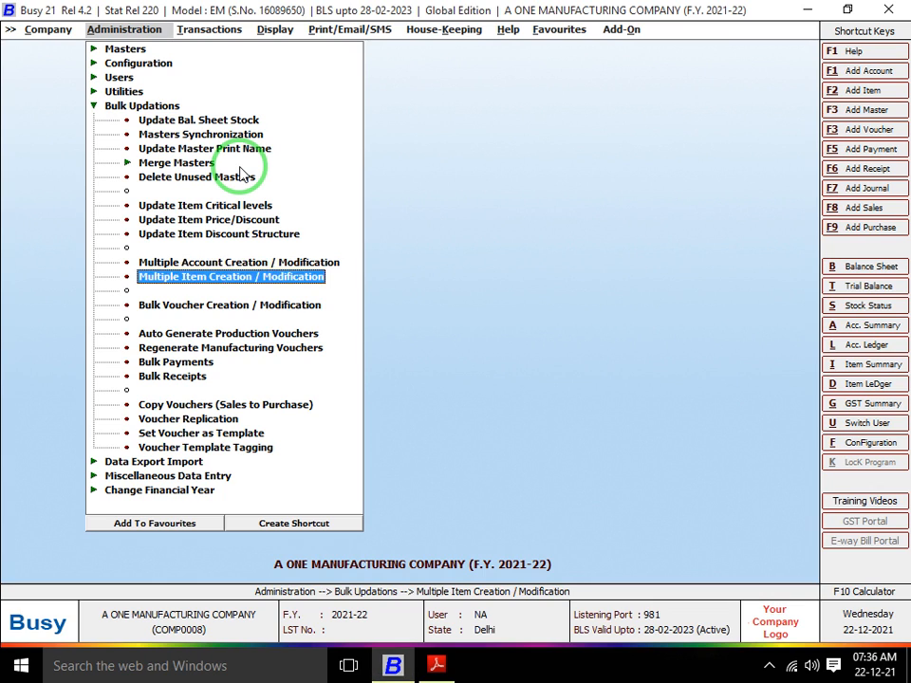
# Collapse the Bulk Updations group and go up to Masters in Administration.
pyautogui.press('Up')
pyautogui.press('Up')
pyautogui.press('Up')
pyautogui.press('Up')
pyautogui.press('Up')
pyautogui.press('Up')
pyautogui.press('Up')
pyautogui.press('Up')
pyautogui.press('Up')
pyautogui.press('Up')
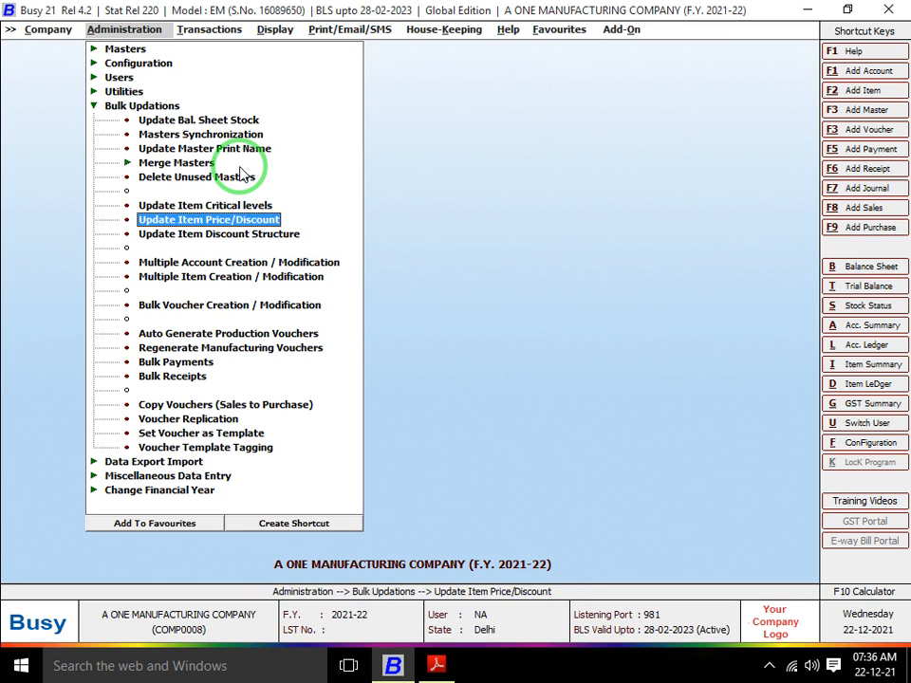
pyautogui.press('Left')
pyautogui.press('Up')
pyautogui.press('Up')
pyautogui.press('Up')
pyautogui.press('Up')
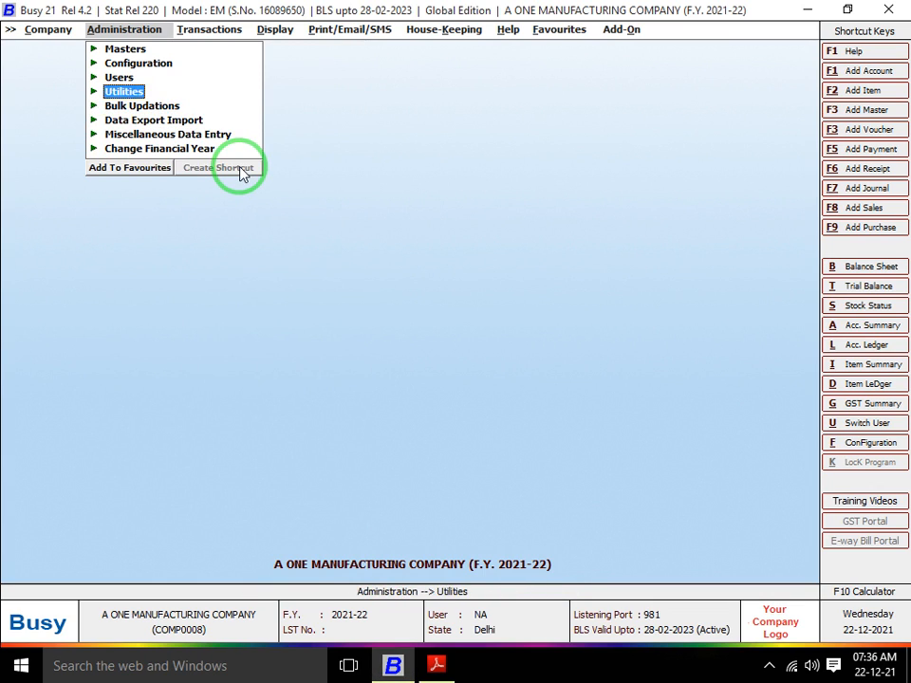
# Open the Modify command for item masters and check the PDF invoice for the items' units.
pyautogui.press('Right')
pyautogui.press('Down')
pyautogui.press('Down')
pyautogui.press('Down')
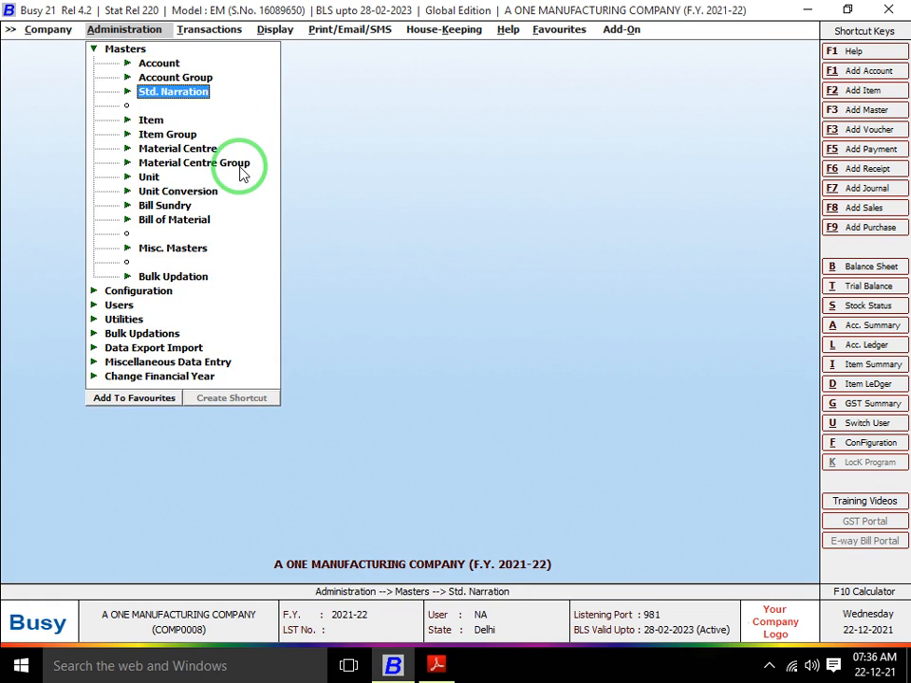
pyautogui.press('Right')
pyautogui.press('Down')
pyautogui.press('Down')
pyautogui.press('Left')
pyautogui.press('Left')
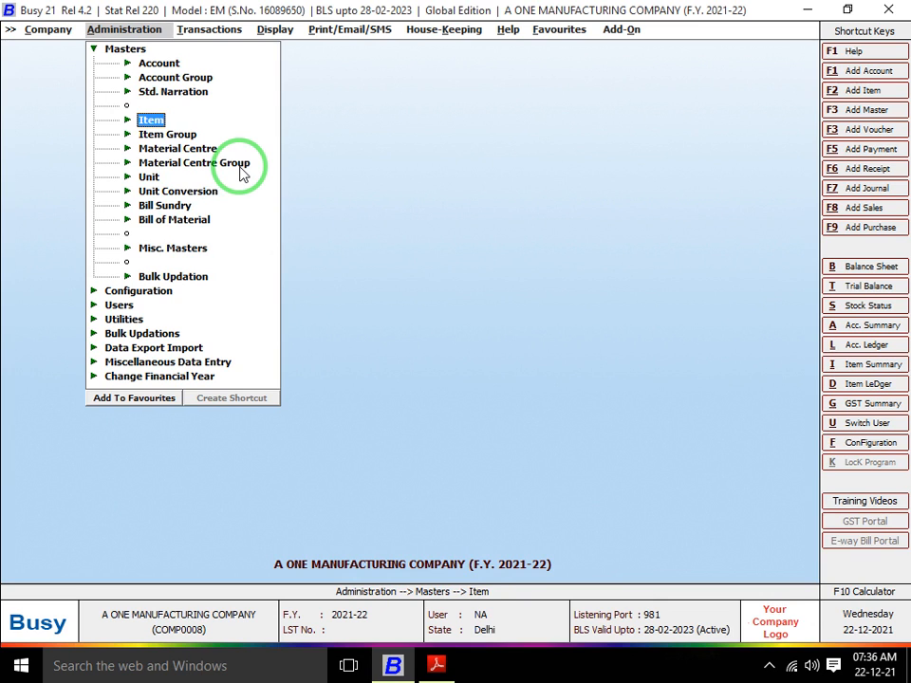
pyautogui.press('Right')
pyautogui.press('Down')
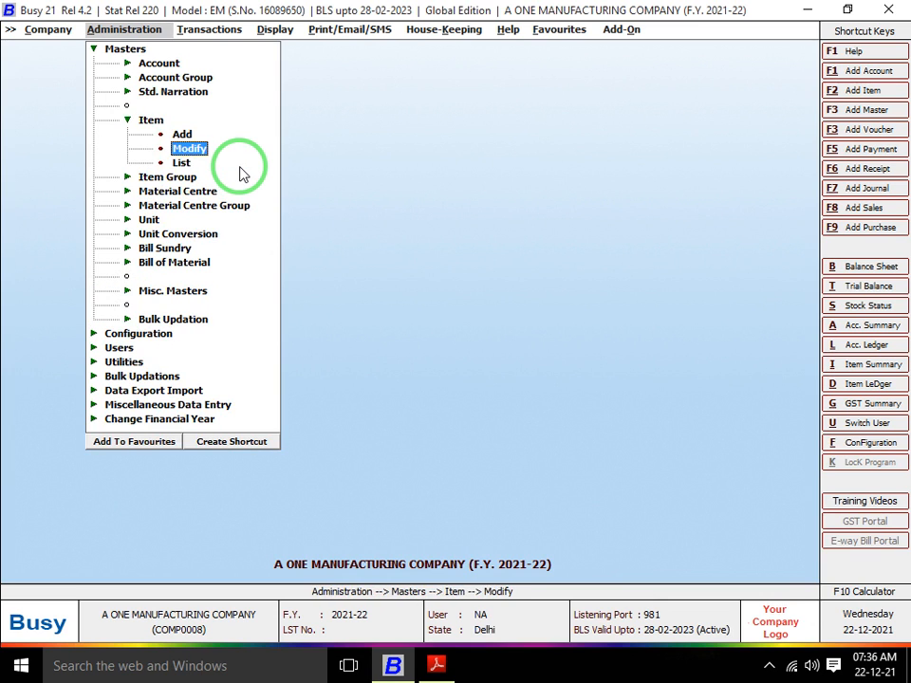
pyautogui.press('Down')
pyautogui.press('Return')
pyautogui.press('Escape')
pyautogui.press('Up')
pyautogui.press('Return')
pyautogui.hotkey('alt', 'Tab')
pyautogui.hotkey('alt', 'Tab')
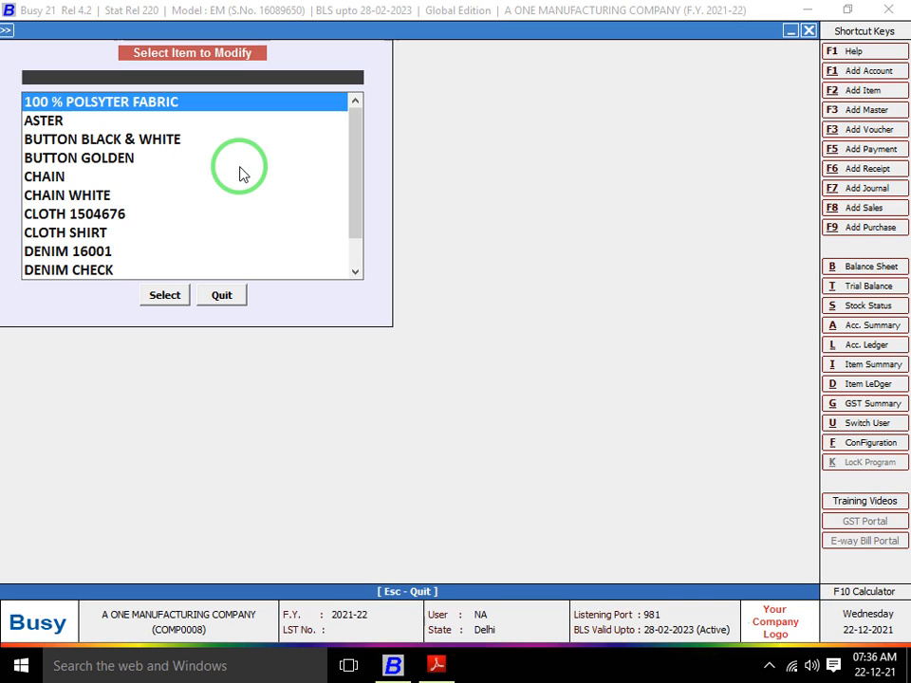
# Open the BUTTON GOLDEN item for modification, set its unit to Pcs. and save the master.
pyautogui.write('BUT')
pyautogui.press('Down')
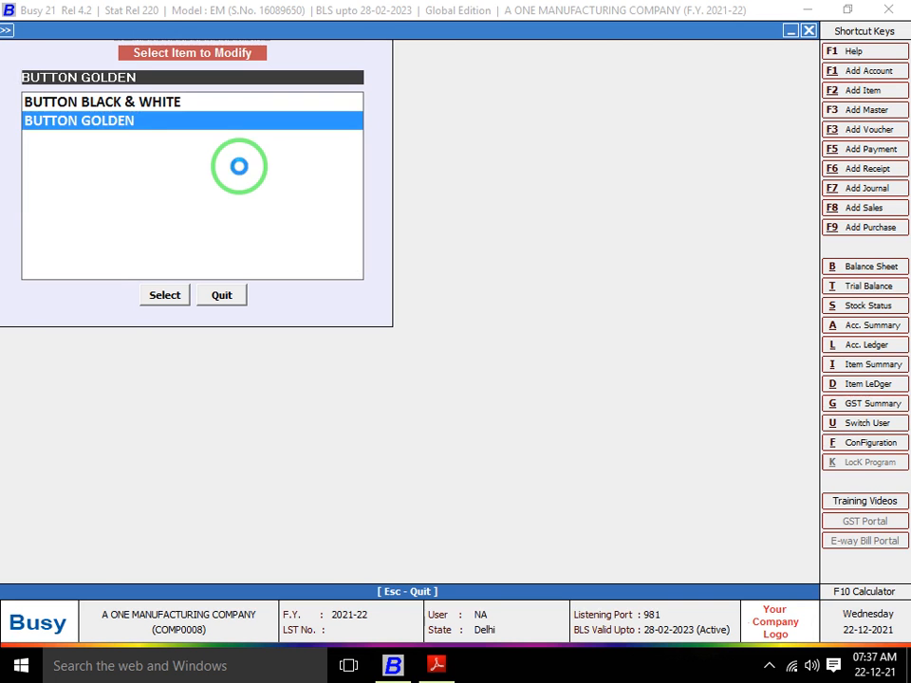
pyautogui.press('Return')
pyautogui.press('Return')
pyautogui.press('Return')
pyautogui.write('MT')
pyautogui.press('Return')
pyautogui.press('Up')
pyautogui.write('PC')
pyautogui.press('Return')
pyautogui.press('Return')
pyautogui.press('F2')
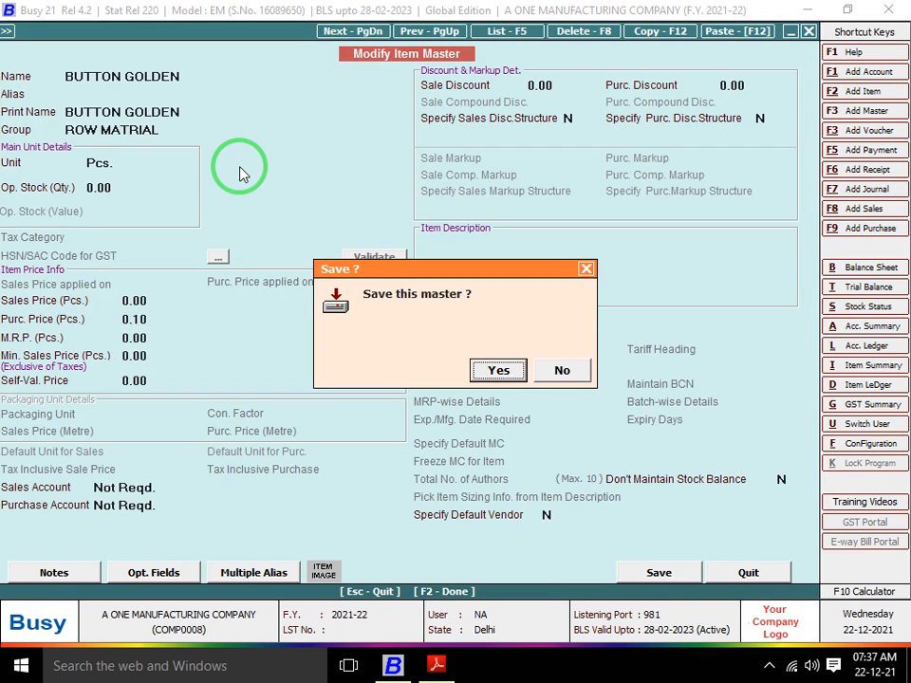
pyautogui.press('Return')
# Check the invoice, then set the unit of the BUTTON BLACK & WHITE item to Pcs. and save it.
pyautogui.hotkey('alt', 'Tab')
pyautogui.hotkey('alt', 'Tab')
pyautogui.write('BLA')
pyautogui.press('Return')
pyautogui.press('Return')
pyautogui.press('Return')
pyautogui.press('Return')
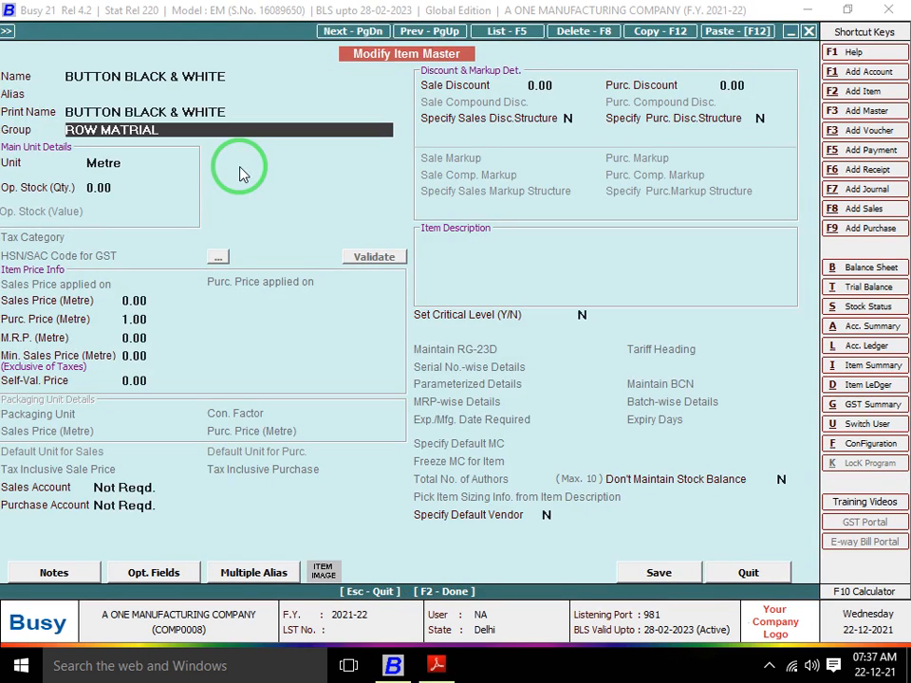
pyautogui.press('Return')
pyautogui.write('PC')
pyautogui.press('Return')
pyautogui.press('Return')
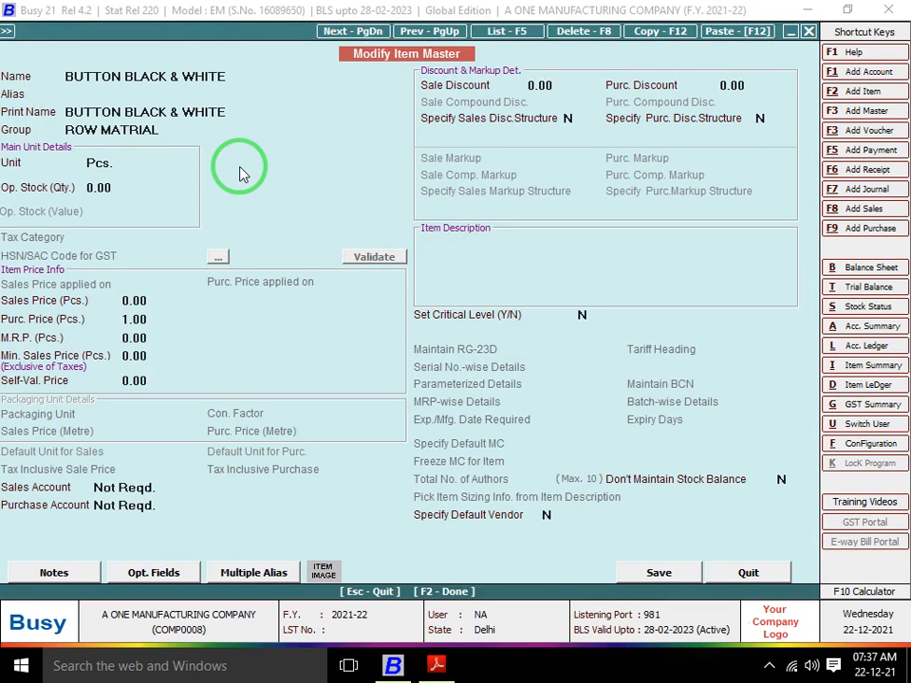
pyautogui.press('F2')
pyautogui.press('Return')
# Look up Rivit on the invoice, set the RIVIT item's unit to Pcs. and save the master.
pyautogui.hotkey('alt', 'Tab')
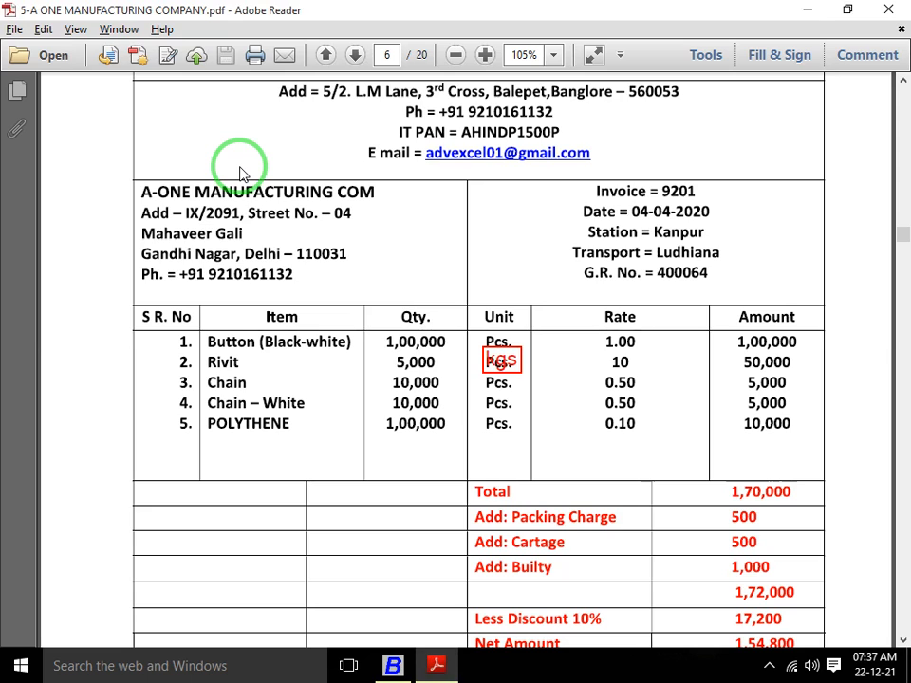
pyautogui.hotkey('alt', 'Tab')
pyautogui.write('RIC')
pyautogui.press('BackSpace')
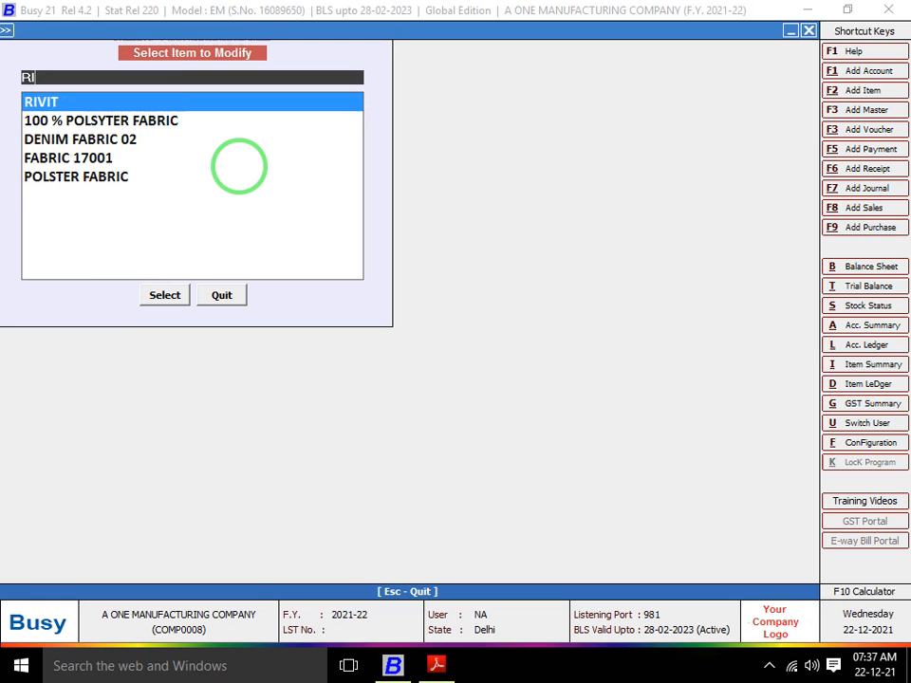
pyautogui.write('VIT')
pyautogui.press('Return')
pyautogui.press('Return')
pyautogui.press('Return')
pyautogui.press('Return')
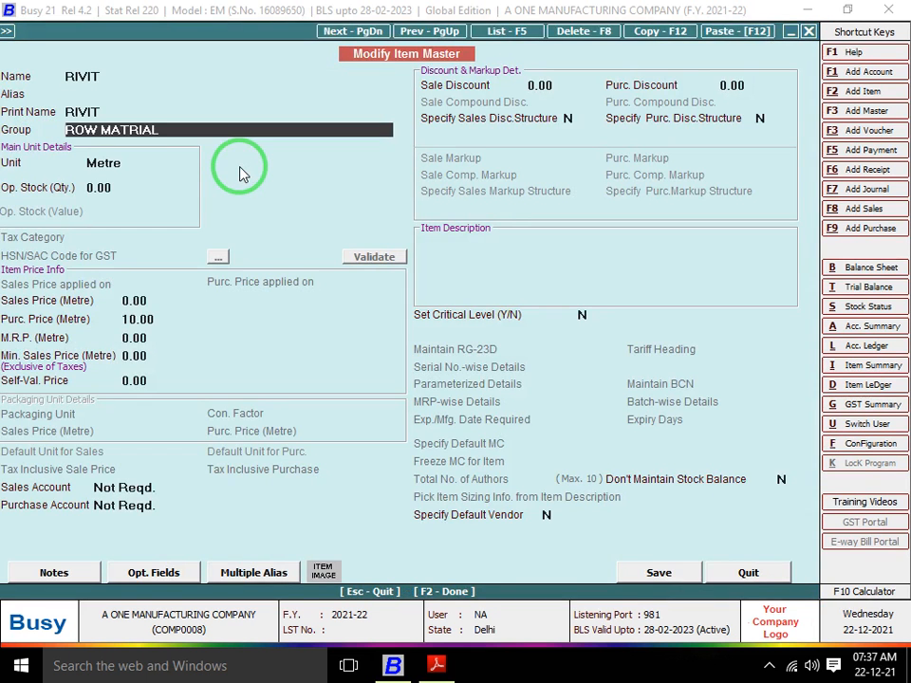
pyautogui.press('Return')
pyautogui.write('p')
pyautogui.press('Return')
pyautogui.press('Return')
pyautogui.press('F2')
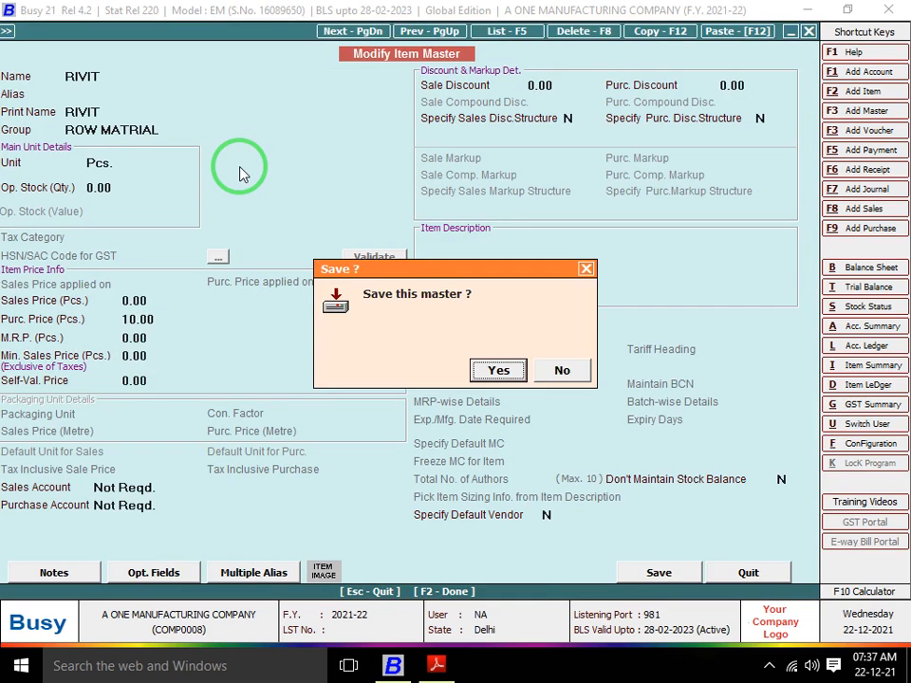
pyautogui.press('Return')
# Look up Chain on the invoice, set the CHAIN item's unit to Pcs. and save the master.
pyautogui.hotkey('alt', 'Tab')
pyautogui.hotkey('alt', 'Tab')
pyautogui.write('CHAIN')
pyautogui.press('Return')
pyautogui.press('Return')
pyautogui.press('Return')
pyautogui.press('Return')
pyautogui.press('Return')
pyautogui.press('Return')
pyautogui.press('Up')
pyautogui.write('pc')
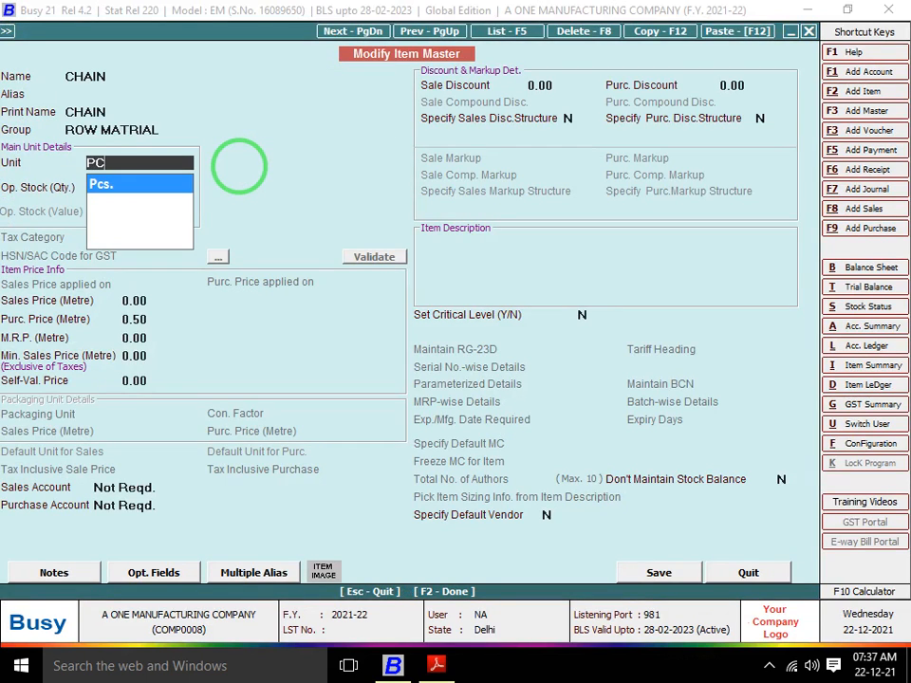
pyautogui.press('Return')
pyautogui.press('F2')
# Look up Chain – White on the invoice, set the CHAIN WHITE item's unit to Pcs., save it and return to the invoice.
pyautogui.hotkey('alt', 'Tab')
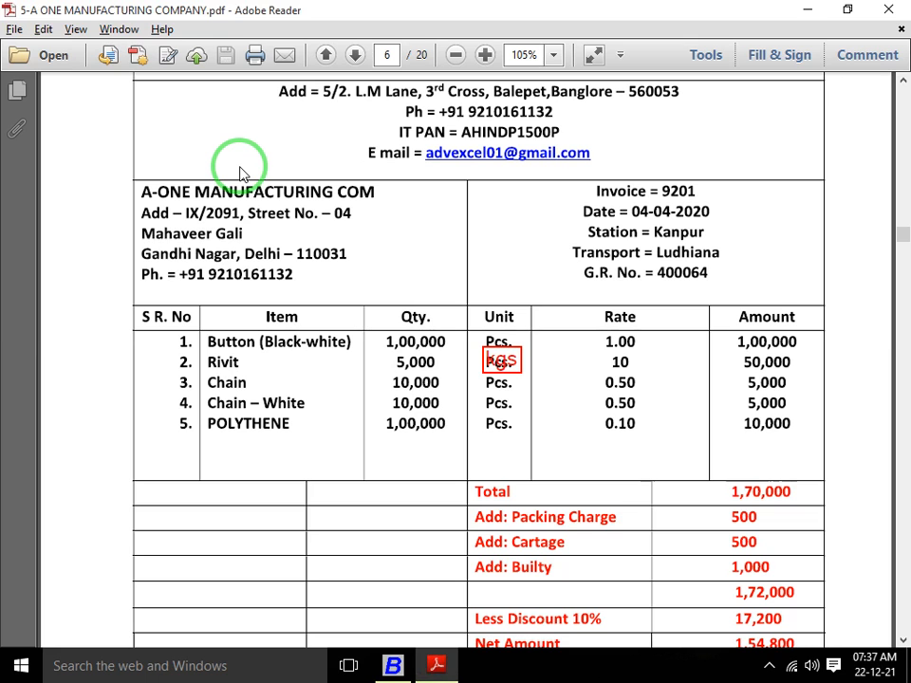
pyautogui.hotkey('alt', 'Tab')
pyautogui.press('Down')
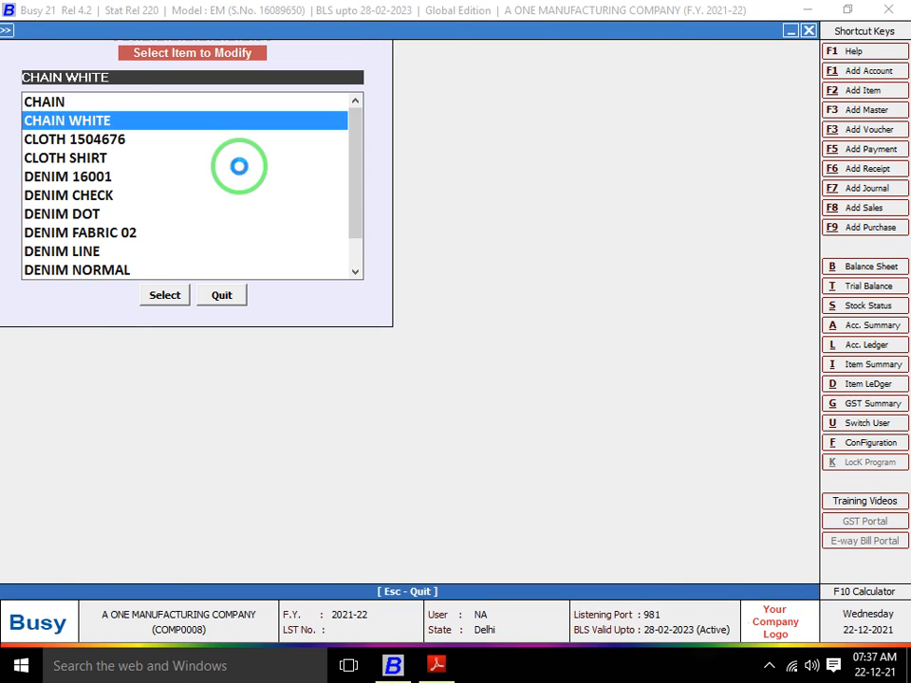
pyautogui.press('Return')
pyautogui.press('Return')
pyautogui.press('Return')
pyautogui.press('Return')
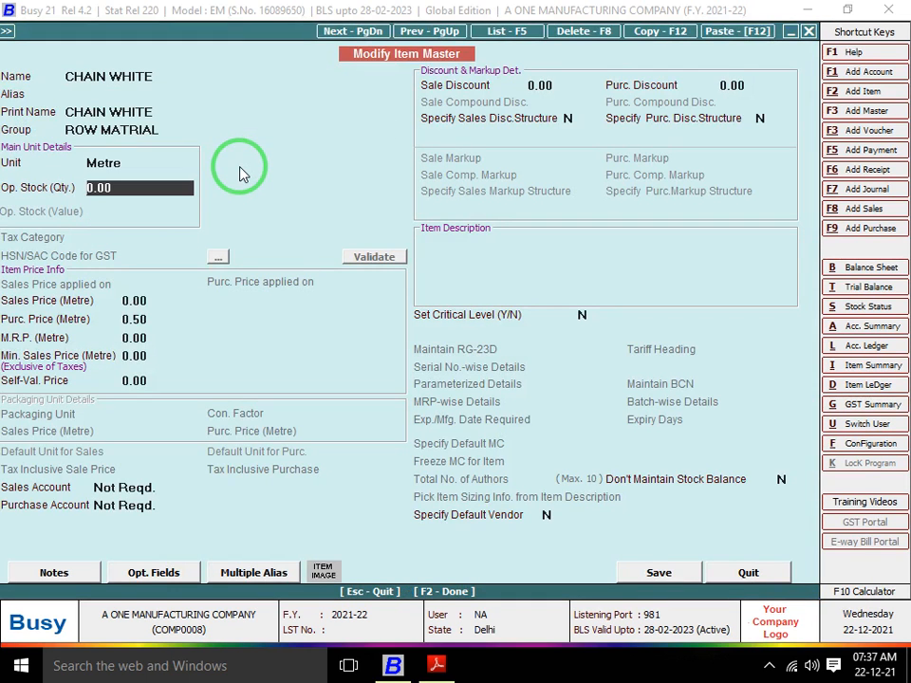
pyautogui.press('Up')
pyautogui.press('Up')
pyautogui.write('PC')
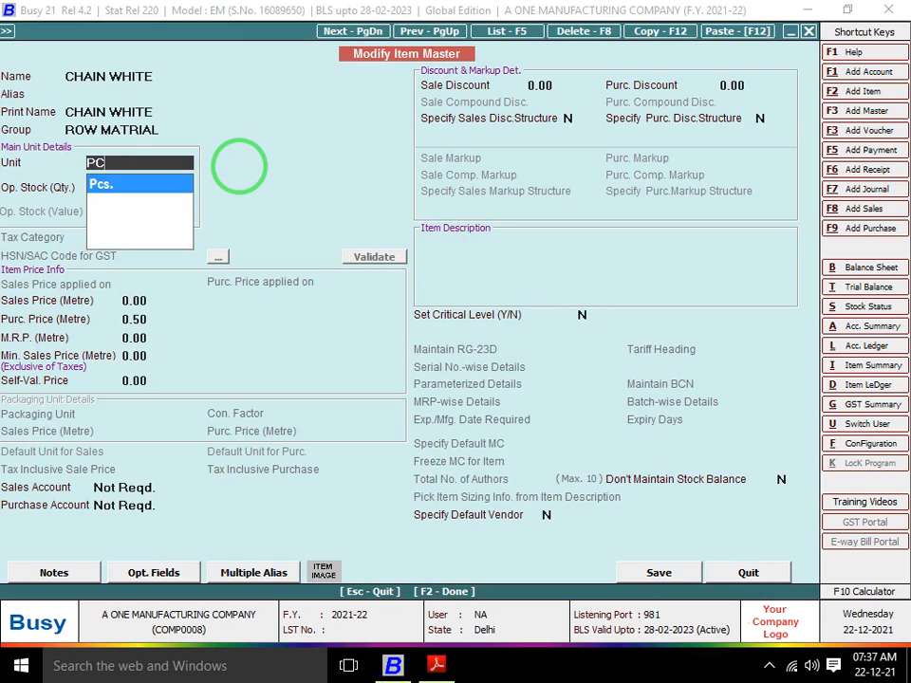
pyautogui.press('Return')
pyautogui.press('F2')
pyautogui.press('Return')
pyautogui.hotkey('alt', 'Tab')
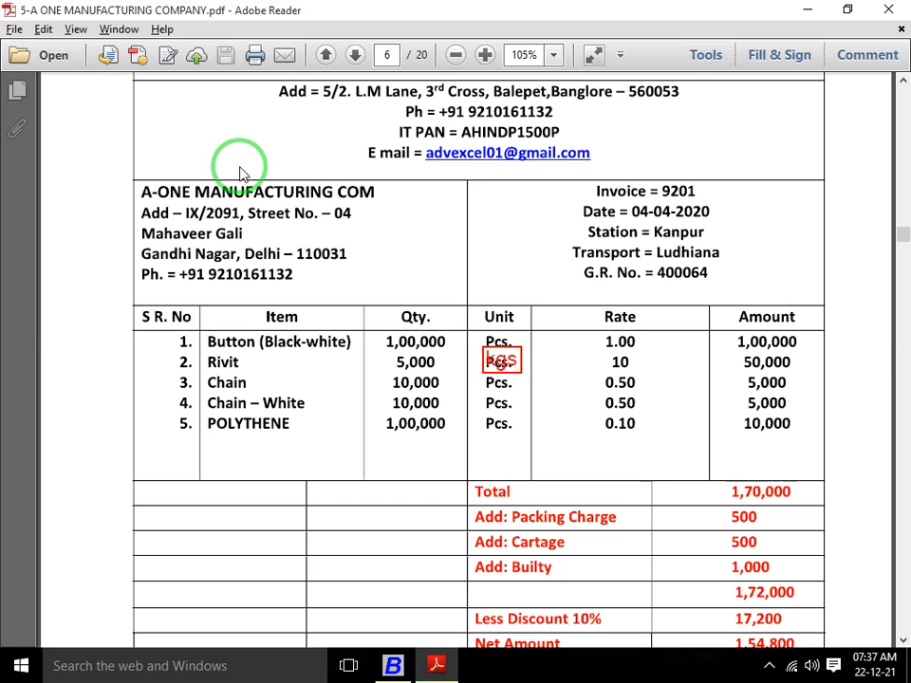
# Set the POLYTHENE item's unit to Pcs., save the master, recheck the invoice and leave item modification.
pyautogui.hotkey('alt', 'Tab')
pyautogui.write('POL')
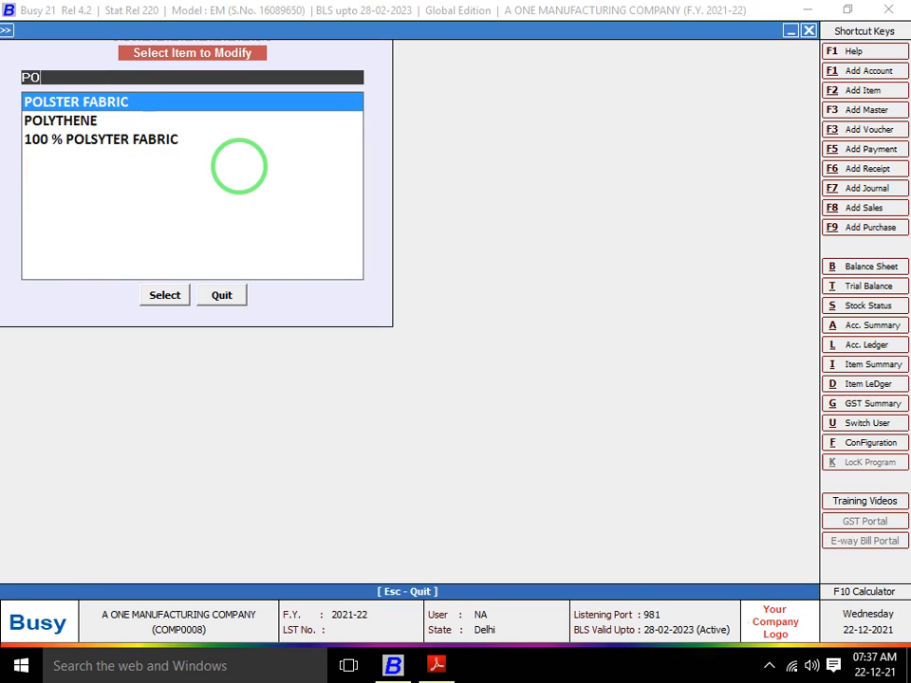
pyautogui.press('Down')
pyautogui.press('Return')
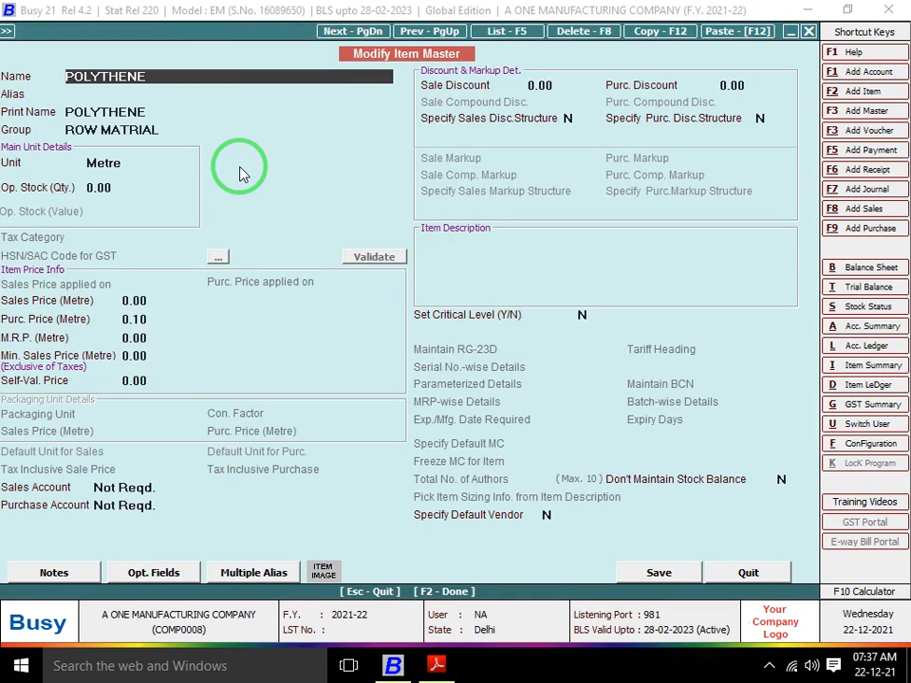
pyautogui.press('Return')
pyautogui.press('Return')
pyautogui.press('Return')
pyautogui.press('Return')
pyautogui.write('P')
pyautogui.press('Return')
pyautogui.press('Return')
pyautogui.press('Return')
pyautogui.press('F2')
pyautogui.hotkey('alt', 'Tab')
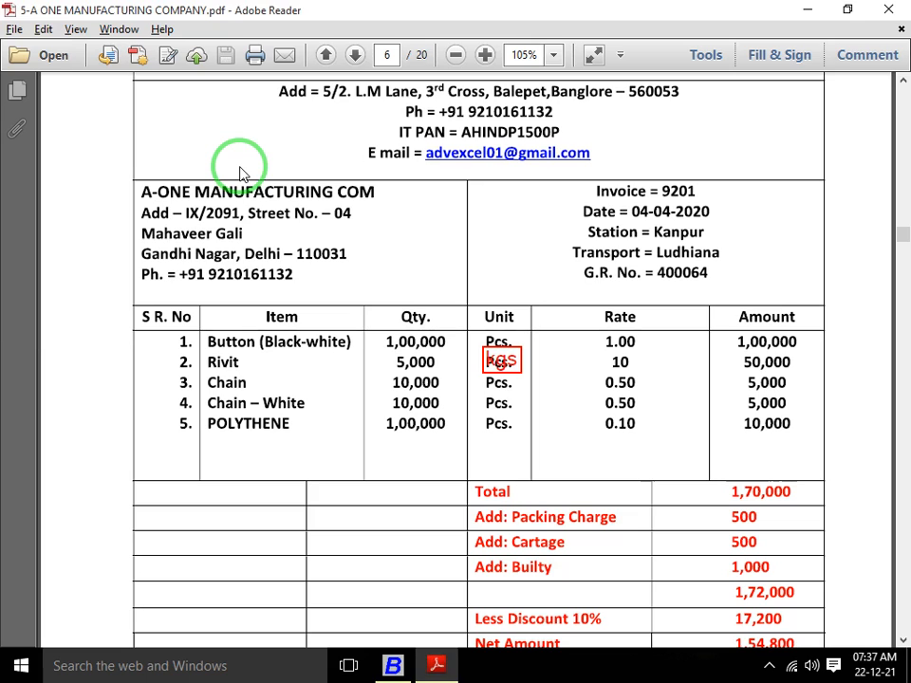
pyautogui.hotkey('alt', 'Tab')
pyautogui.press('Escape')
pyautogui.press('Escape')
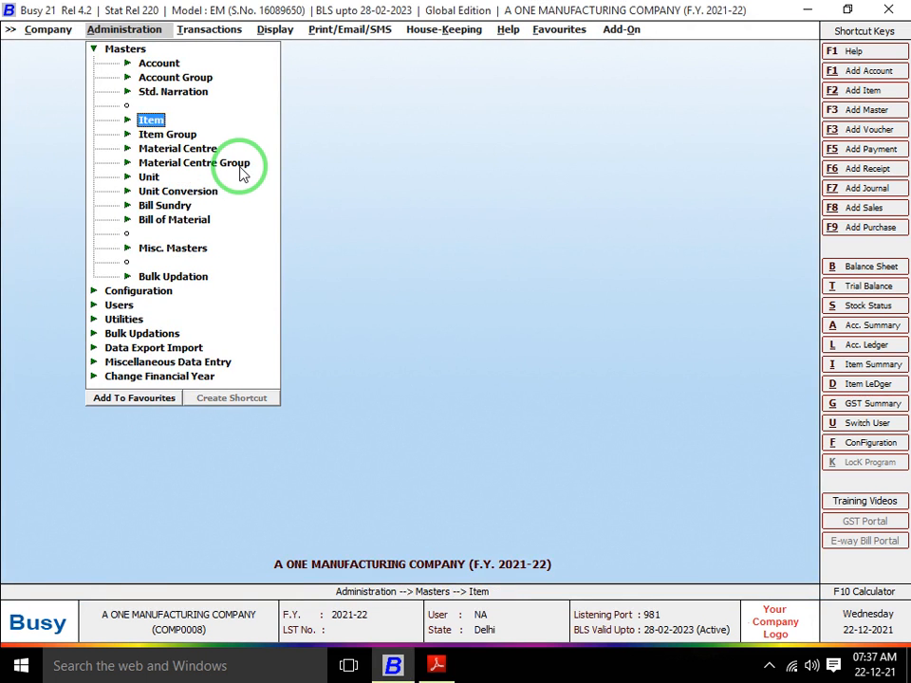
pyautogui.press('Escape')
# Go back to the purchase invoice on page 2 of the PDF and examine its added charges and discount.
pyautogui.hotkey('alt', 'Tab')
pyautogui.scroll(15, 240, 173)
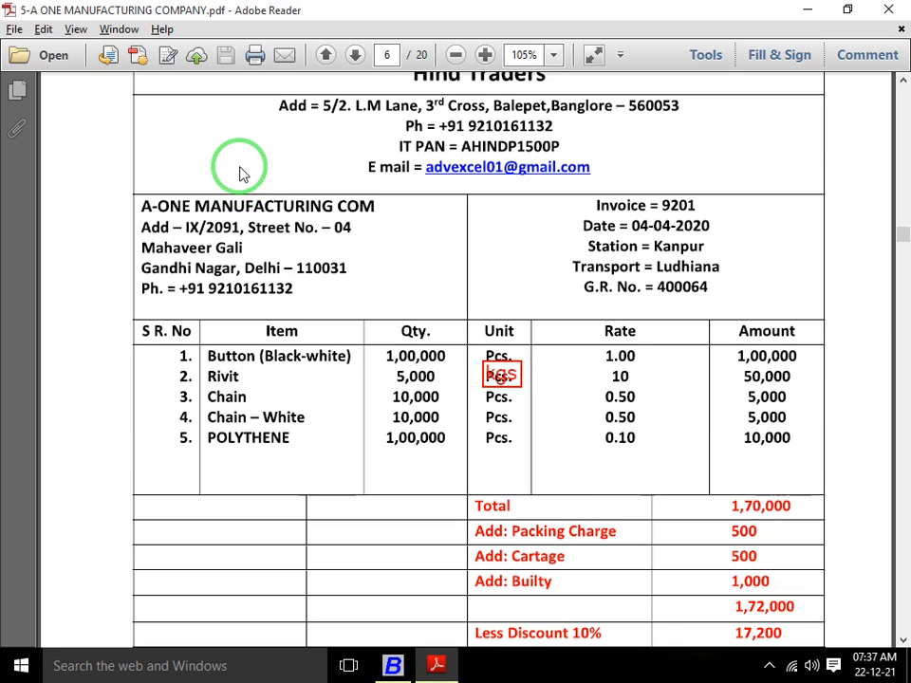
pyautogui.scroll(15, 239, 173)
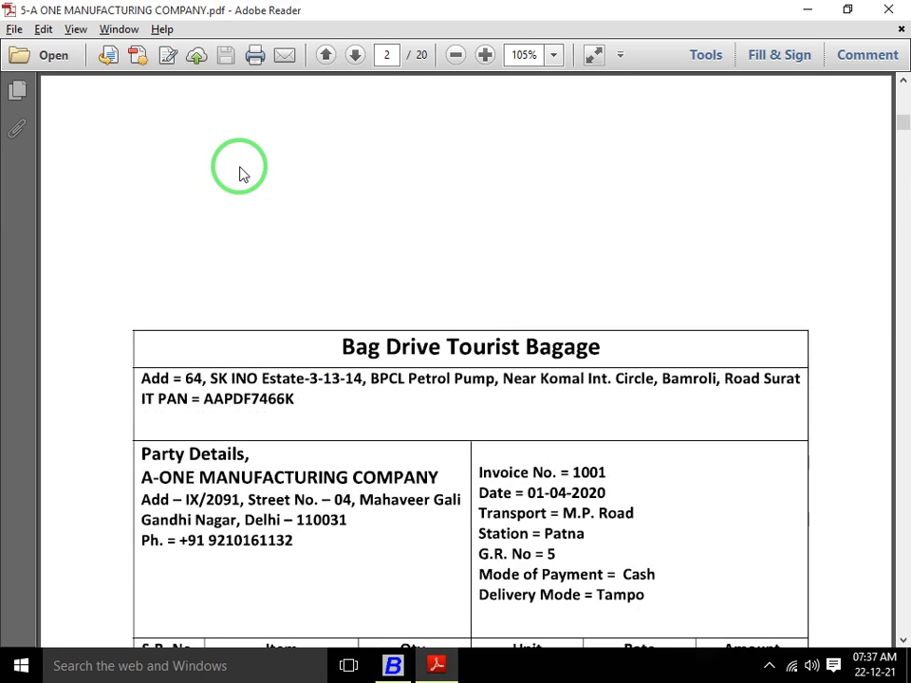
pyautogui.press('Down')
pyautogui.press('Down')
pyautogui.press('Down')
pyautogui.press('Down')
pyautogui.press('Left')
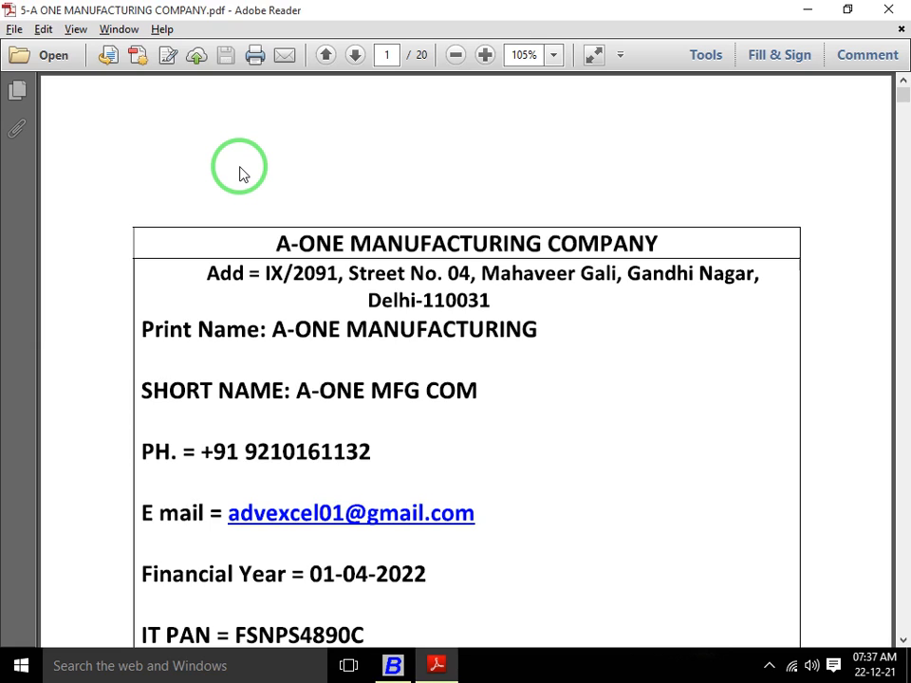
pyautogui.press('Right')
pyautogui.scroll(-8, 239, 174)
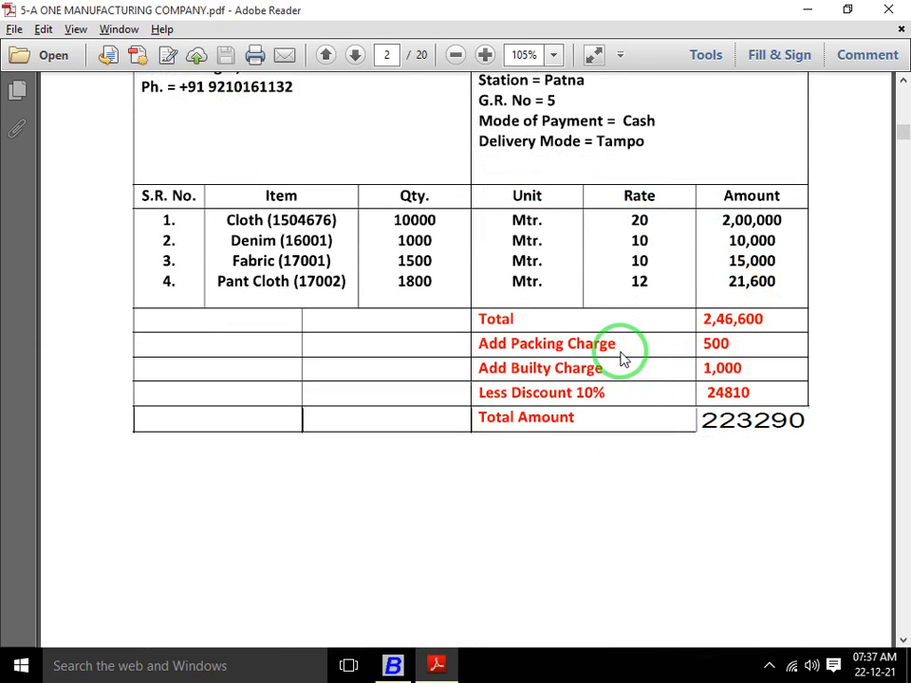
# Switch to Busy and open the list of bill sundry masters.
pyautogui.hotkey('alt', 'Tab')
pyautogui.press('Up')
pyautogui.press('Down')
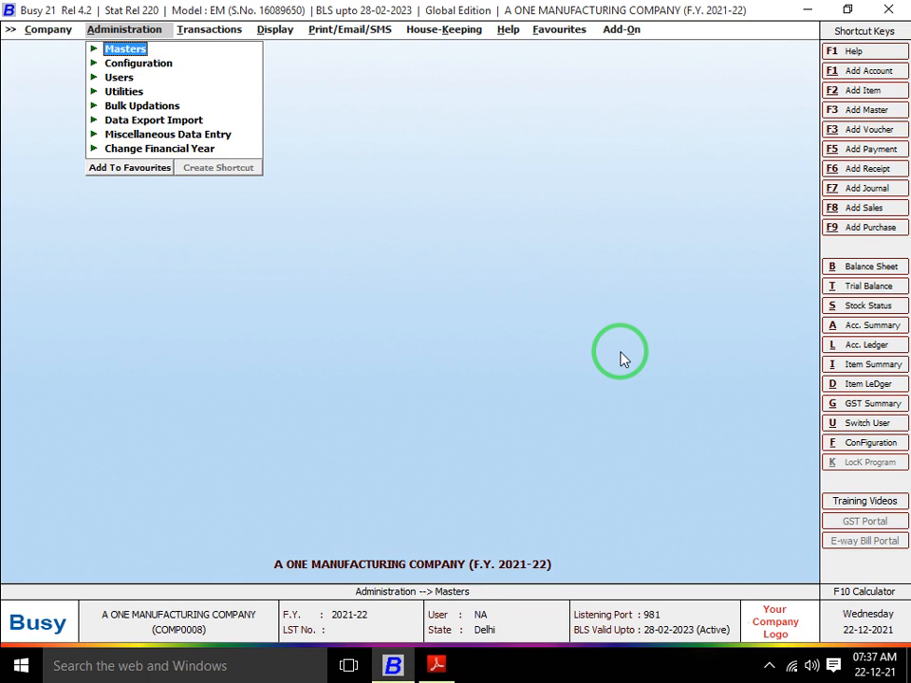
pyautogui.press('Return')
pyautogui.press('Down')
pyautogui.press('Up')
pyautogui.press('Up')
pyautogui.press('Down')
pyautogui.press('Down')
pyautogui.press('Down')
pyautogui.press('Down')
pyautogui.press('Down')
pyautogui.press('Down')
pyautogui.press('Down')
pyautogui.press('Down')
pyautogui.press('Down')
pyautogui.press('Down')
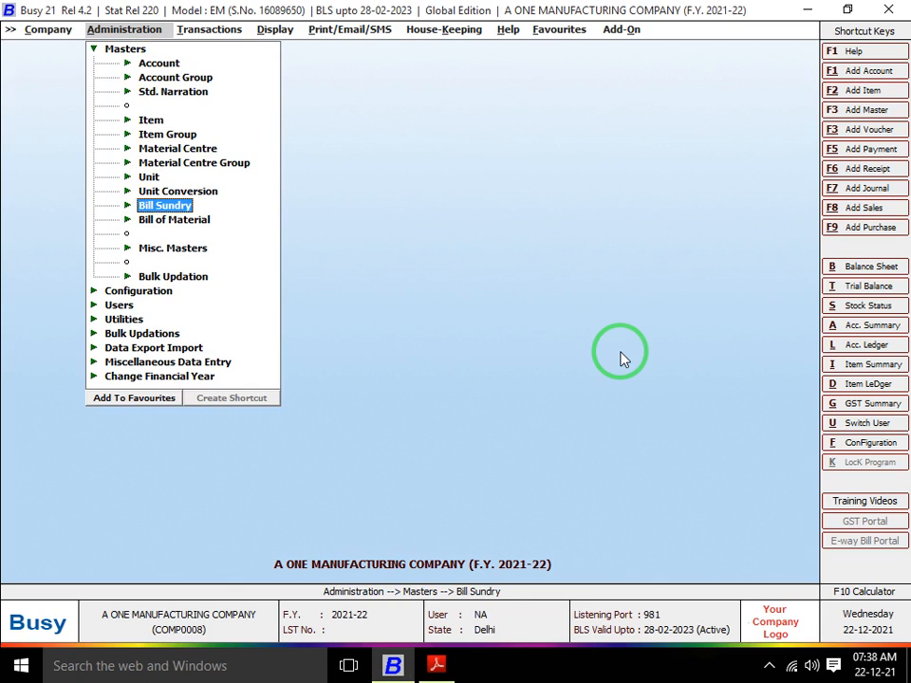
pyautogui.press('Return')
pyautogui.press('Down')
pyautogui.press('Down')
pyautogui.press('Return')
pyautogui.press('Return')
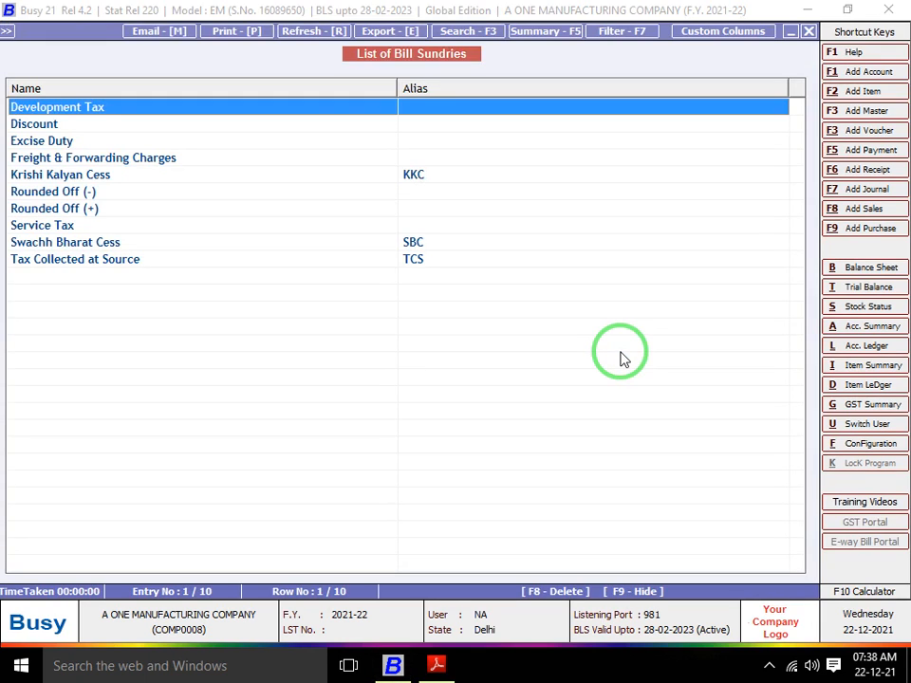
# Review the Discount bill sundry's settings for affecting the cost of goods, leaving the master unchanged.
pyautogui.press('Down')
pyautogui.press('Down')
pyautogui.press('Up')
pyautogui.press('Return')
pyautogui.press('Return')
pyautogui.press('Return')
pyautogui.press('Return')
pyautogui.press('Return')
pyautogui.press('Return')
pyautogui.press('Return')
pyautogui.press('Return')
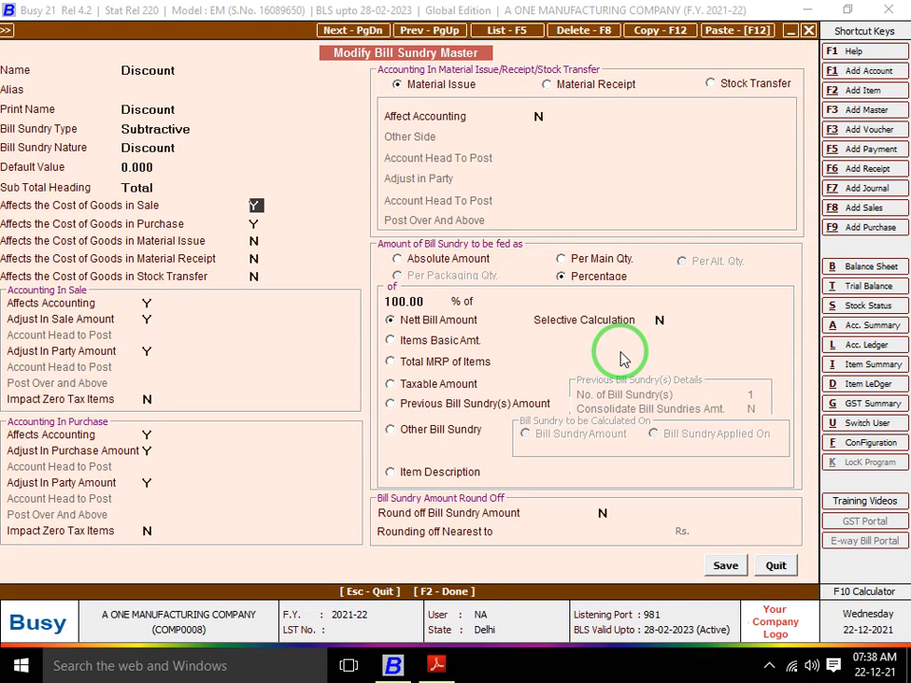
pyautogui.press('Escape')
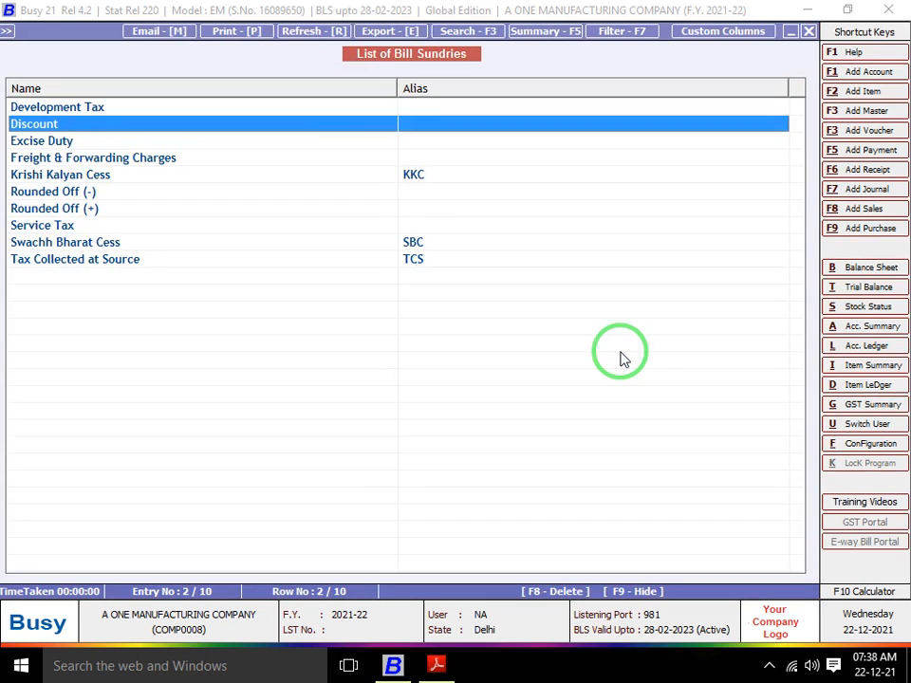
# Make Freight & Forwarding Charges affect the cost of goods in sale and purchase (Y), then save the master.
pyautogui.press('Down')
pyautogui.press('Down')
pyautogui.press('Return')
pyautogui.press('Return')
pyautogui.press('Return')
pyautogui.press('Return')
pyautogui.press('Return')
pyautogui.press('Return')
pyautogui.press('Return')
pyautogui.write('Y')
pyautogui.press('Return')
pyautogui.write('Y')
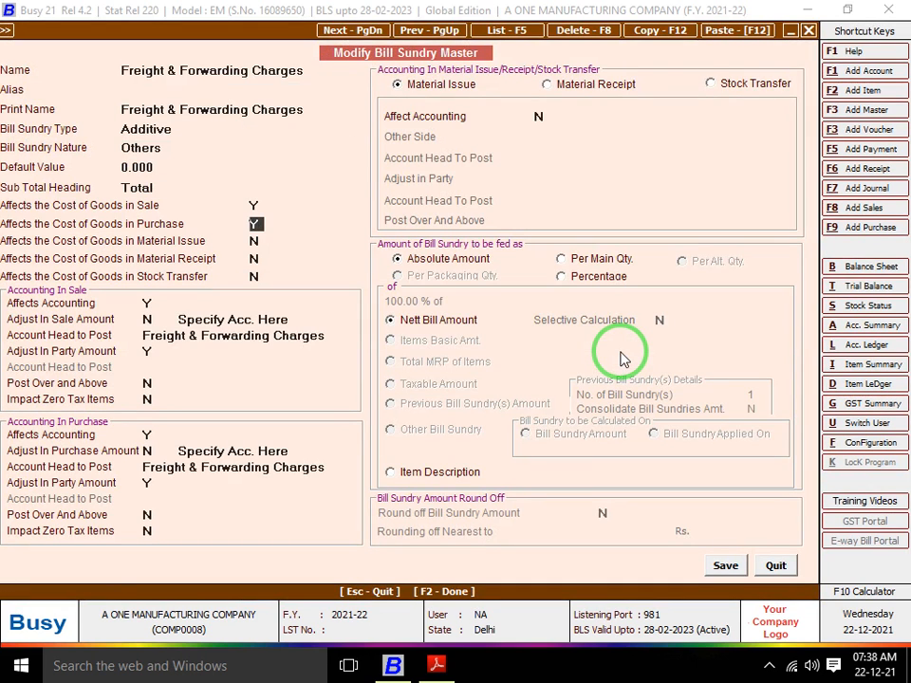
pyautogui.press('Return')
pyautogui.press('Return')
pyautogui.press('F2')
pyautogui.press('Return')
# Make Rounded Off (-) affect the cost of goods in sale and purchase (Y), then save the master.
pyautogui.press('Down')
pyautogui.press('Down')
pyautogui.press('Down')
pyautogui.press('Up')
pyautogui.press('Return')
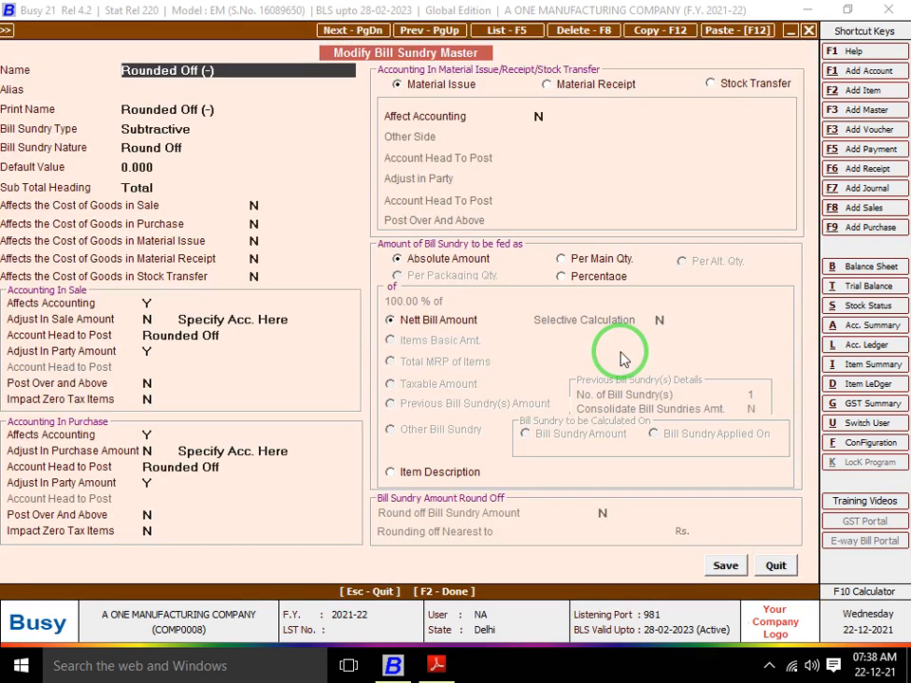
pyautogui.click(256, 206)
pyautogui.write('Y')
pyautogui.press('Return')
pyautogui.write('Y')
pyautogui.press('Return')
pyautogui.press('F2')
pyautogui.press('Return')
# Make Rounded Off (+) affect the cost of goods in sale and purchase (Y), then save the master.
pyautogui.press('Down')
pyautogui.press('Return')
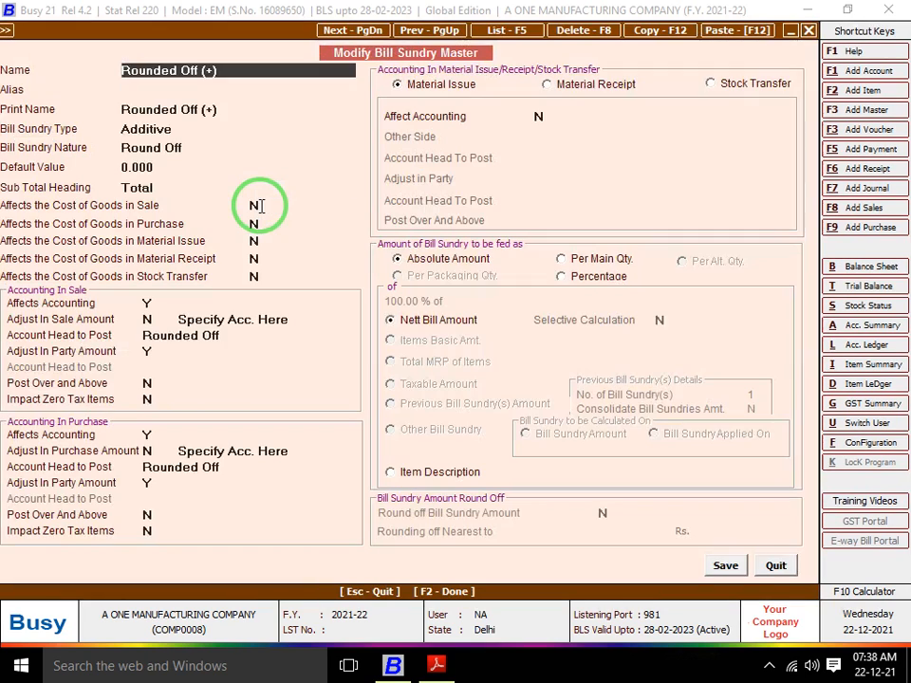
pyautogui.click(259, 206)
pyautogui.write('Y')
pyautogui.press('Return')
pyautogui.write('Y')
pyautogui.press('Return')
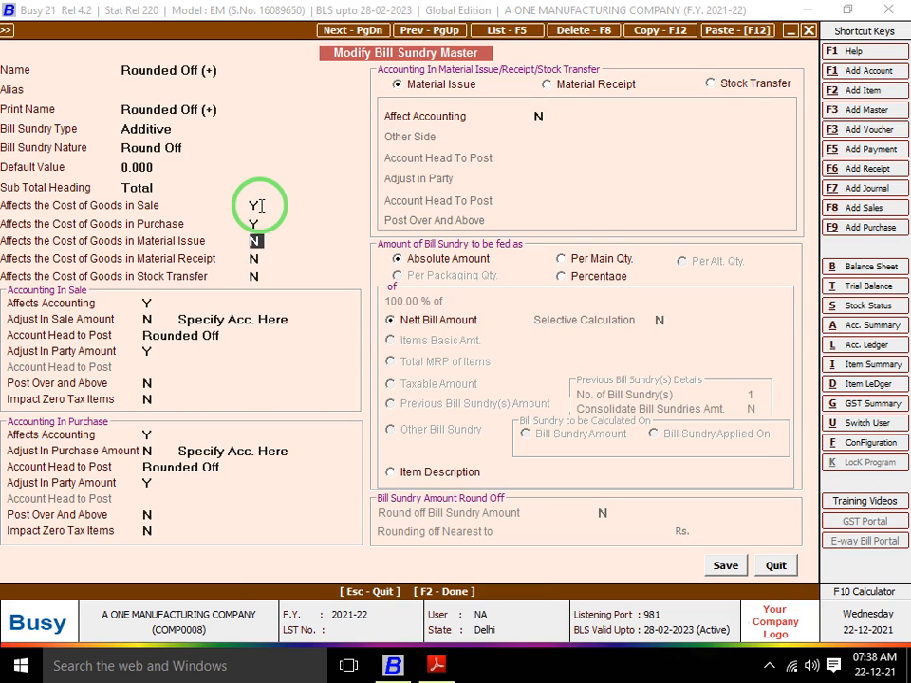
pyautogui.press('F2')
pyautogui.press('Return')
pyautogui.press('Down')
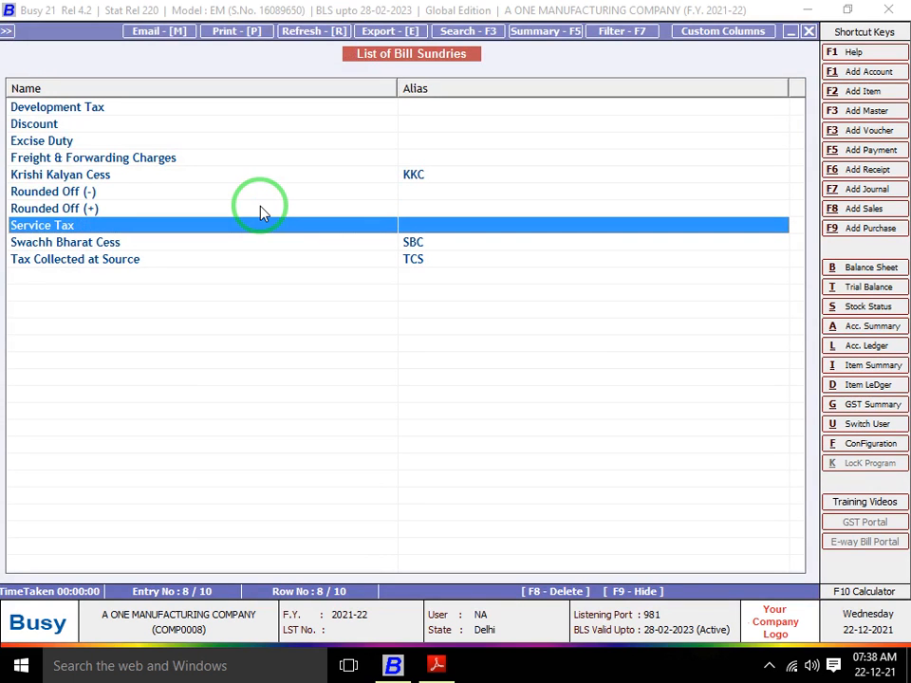
pyautogui.press('Up')
# Check the charges on the invoice and start a new bill sundry master named PACKING CHARGES.
pyautogui.press('Escape')
pyautogui.press('Escape')
pyautogui.press('Up')
pyautogui.press('Up')
pyautogui.press('Return')
pyautogui.hotkey('alt', 'Tab')
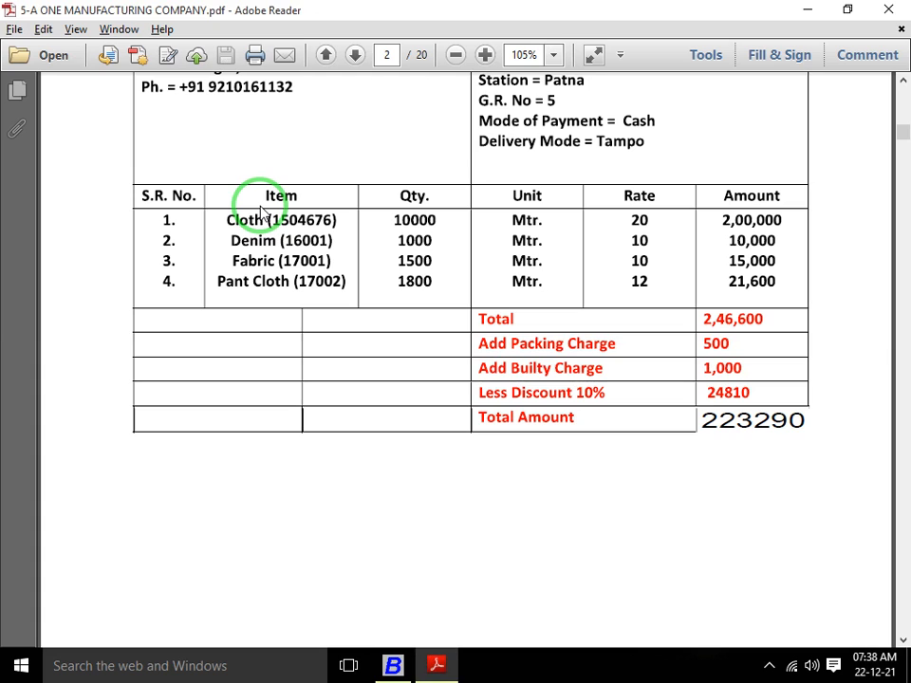
pyautogui.hotkey('alt', 'Tab')
pyautogui.write('PACKING')
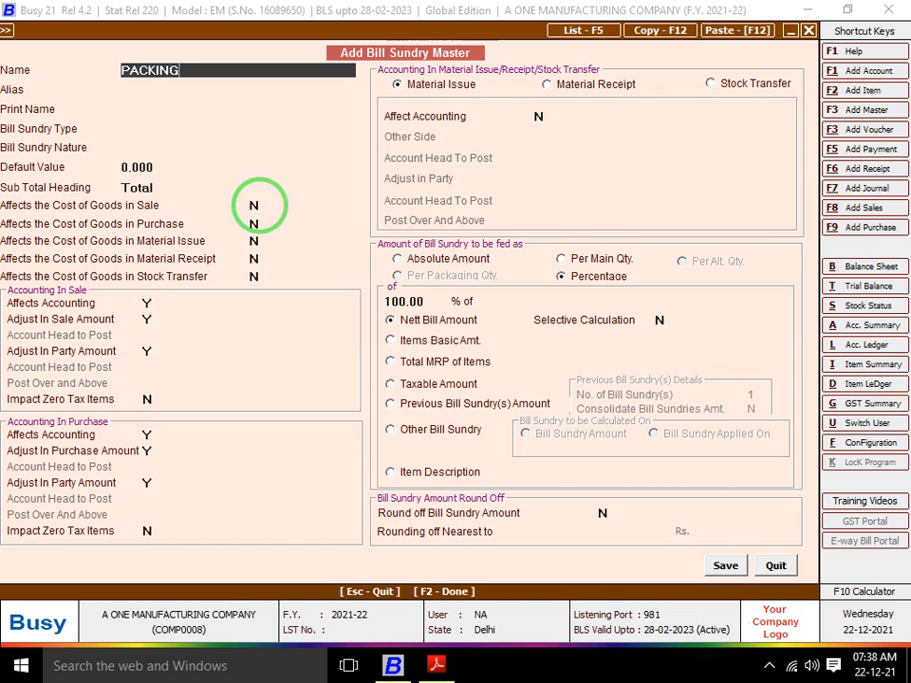
pyautogui.write(' CHARGES')
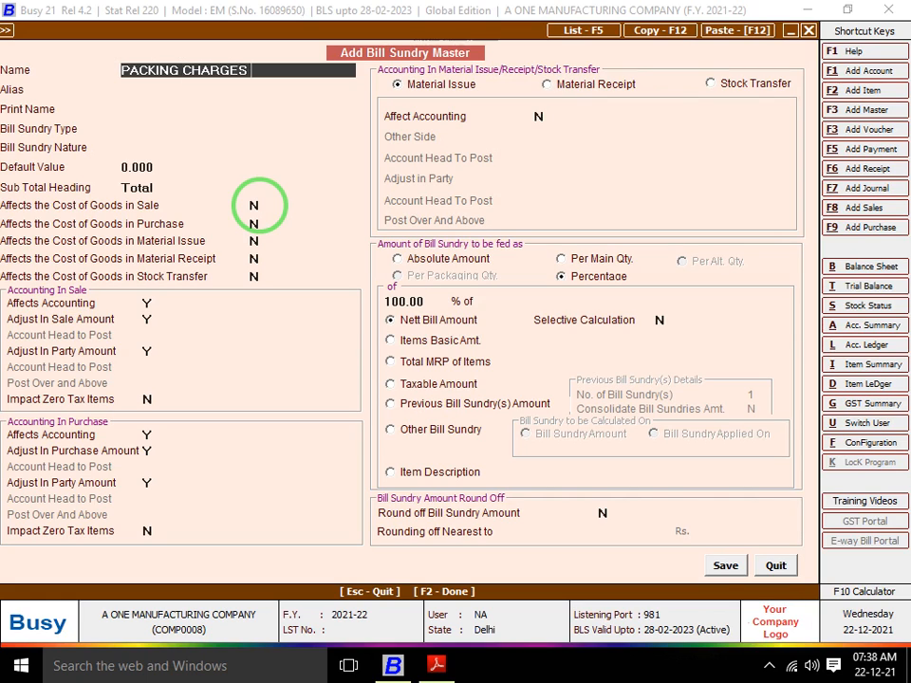
pyautogui.press('Return')
pyautogui.press('Return')
pyautogui.press('Return')
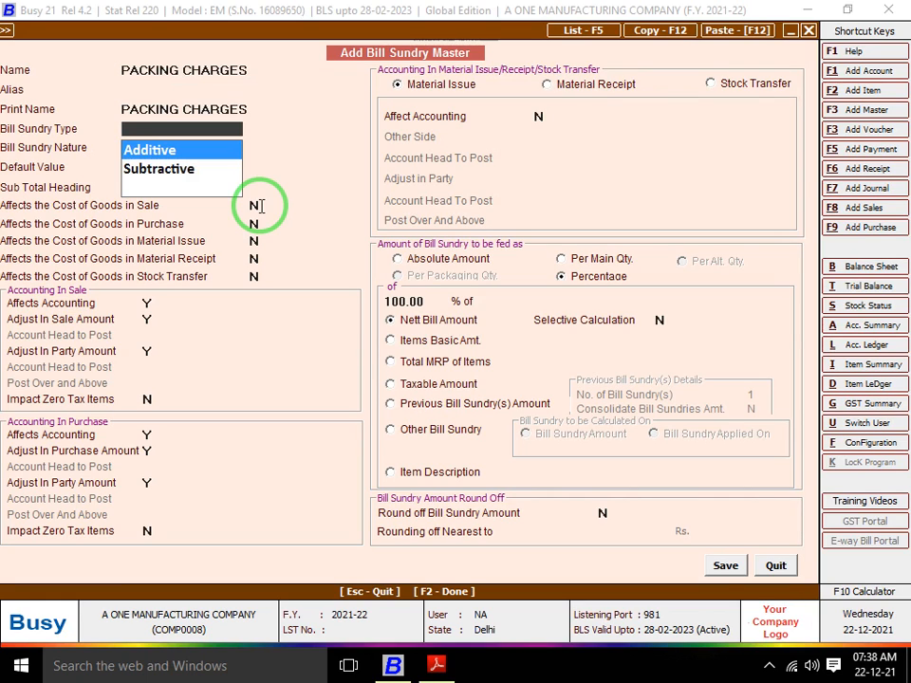
# Make PACKING CHARGES Additive with nature Others, affecting goods cost in sale and purchase, fed as Absolute Amount, and save it.
pyautogui.press('Down')
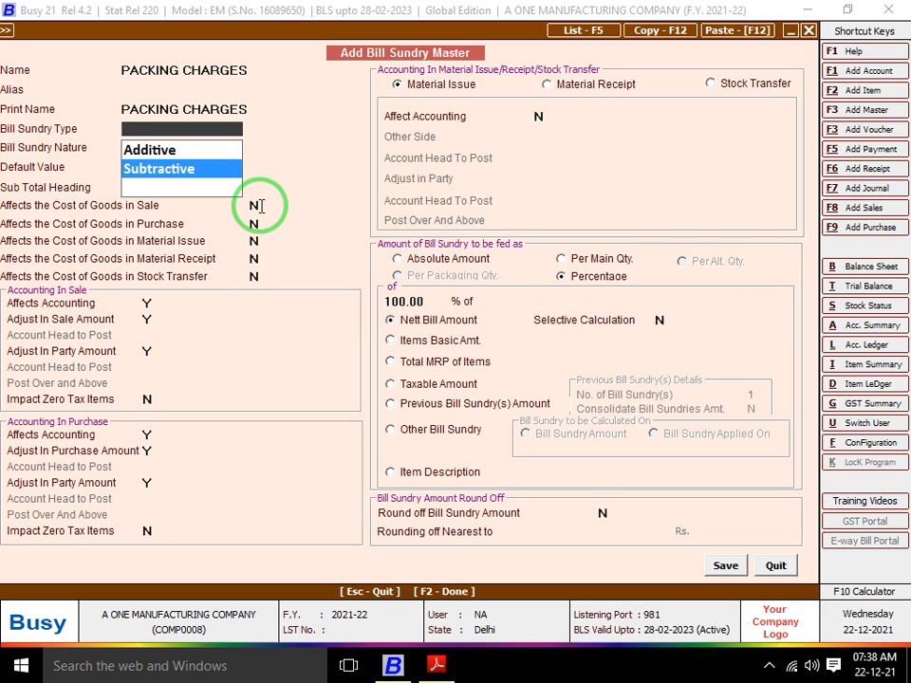
pyautogui.press('Up')
pyautogui.press('Return')
pyautogui.press('Return')
pyautogui.press('Return')
pyautogui.press('Return')
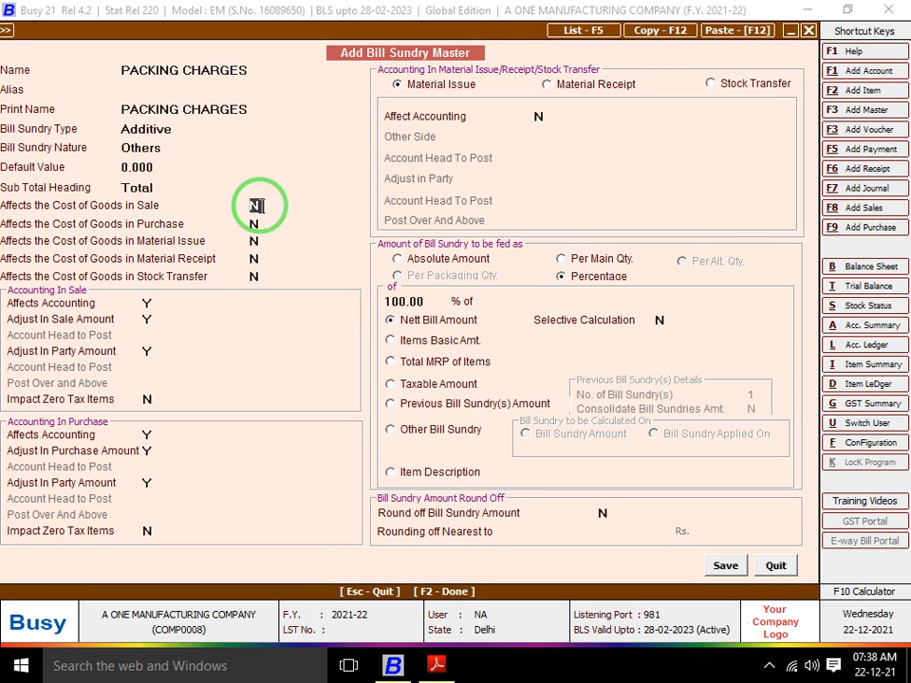
pyautogui.write('yy')
pyautogui.click(487, 262)
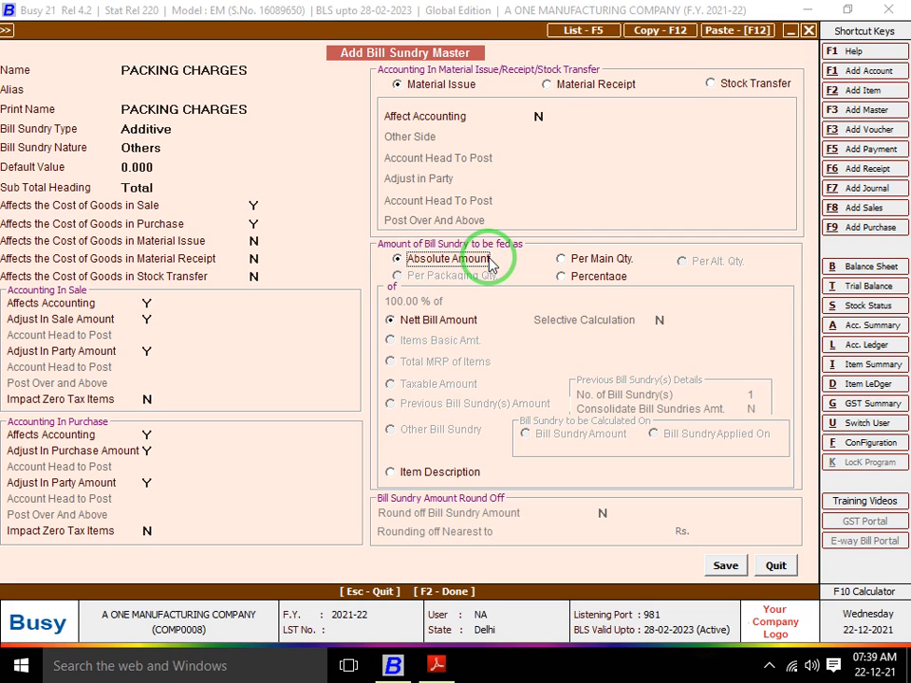
pyautogui.press('F2')
pyautogui.press('Return')
# Look up the builty charge on the invoice and create an Additive BUILTY CHARGES bill sundry with nature Others.
pyautogui.hotkey('alt', 'Tab')
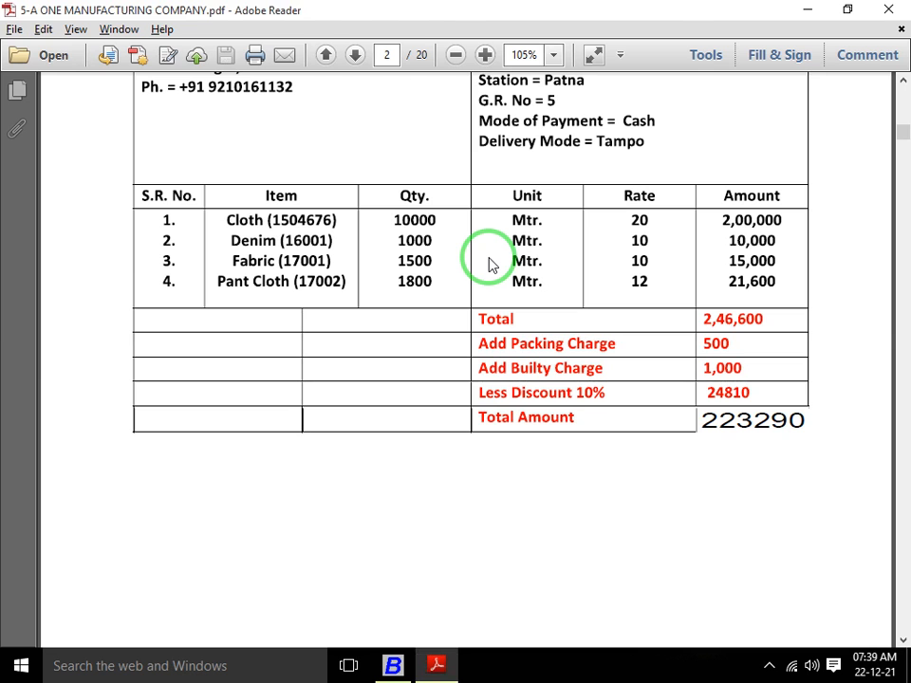
pyautogui.hotkey('alt', 'Tab')
pyautogui.write('BUILT')
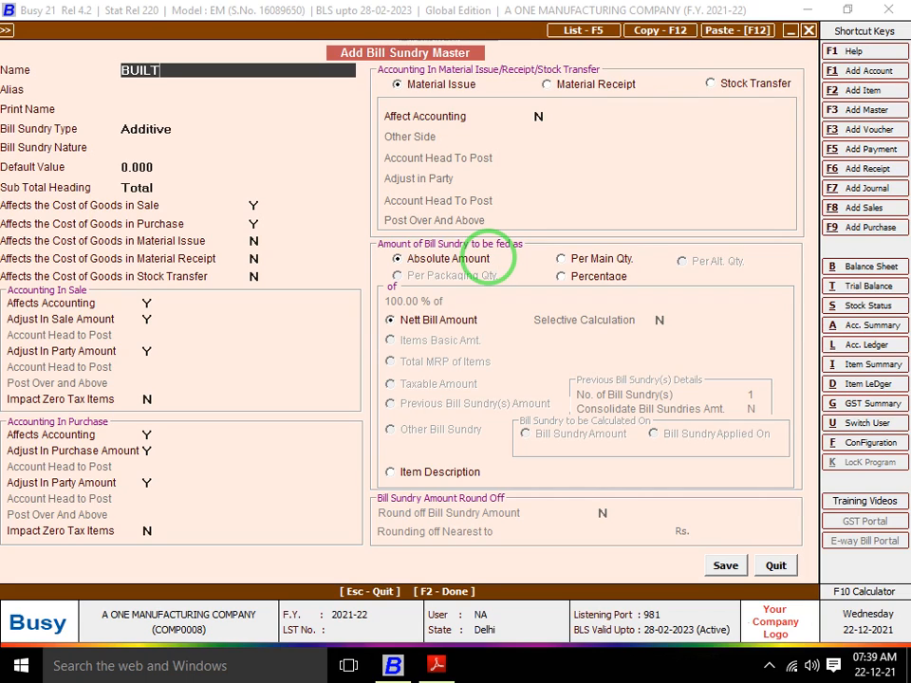
pyautogui.write('Y CHARGES')
pyautogui.press('Return')
pyautogui.press('Return')
pyautogui.press('Return')
pyautogui.press('Return')
pyautogui.press('Return')
pyautogui.press('Return')
pyautogui.press('Return')
pyautogui.press('Return')
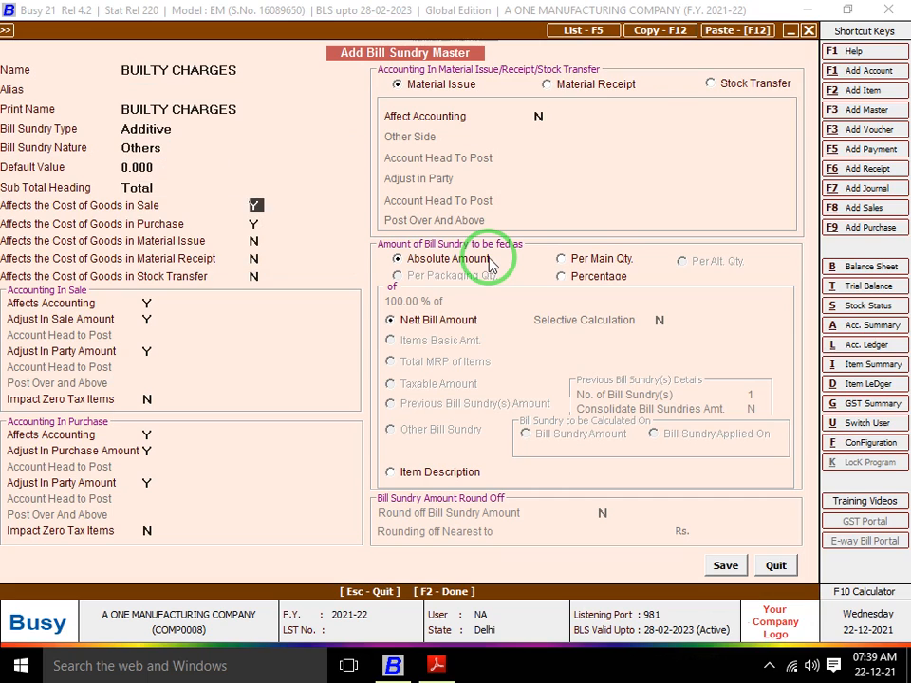
# Look up the other expenses on the page 3 invoice, then create and save an Additive OTHER CHARGES bill sundry.
pyautogui.hotkey('alt', 'Tab')
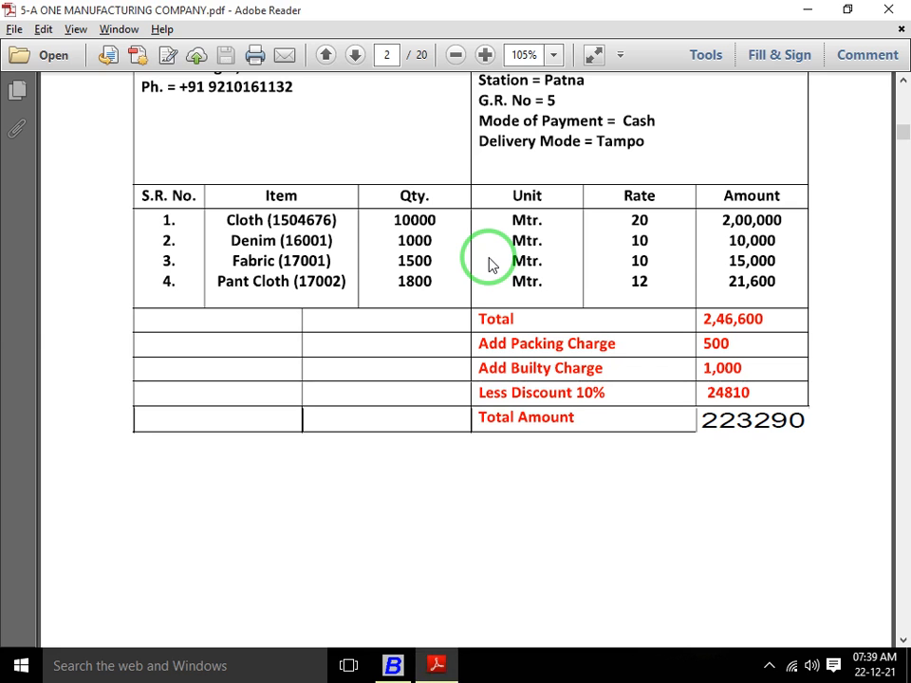
pyautogui.scroll(-10, 491, 264)
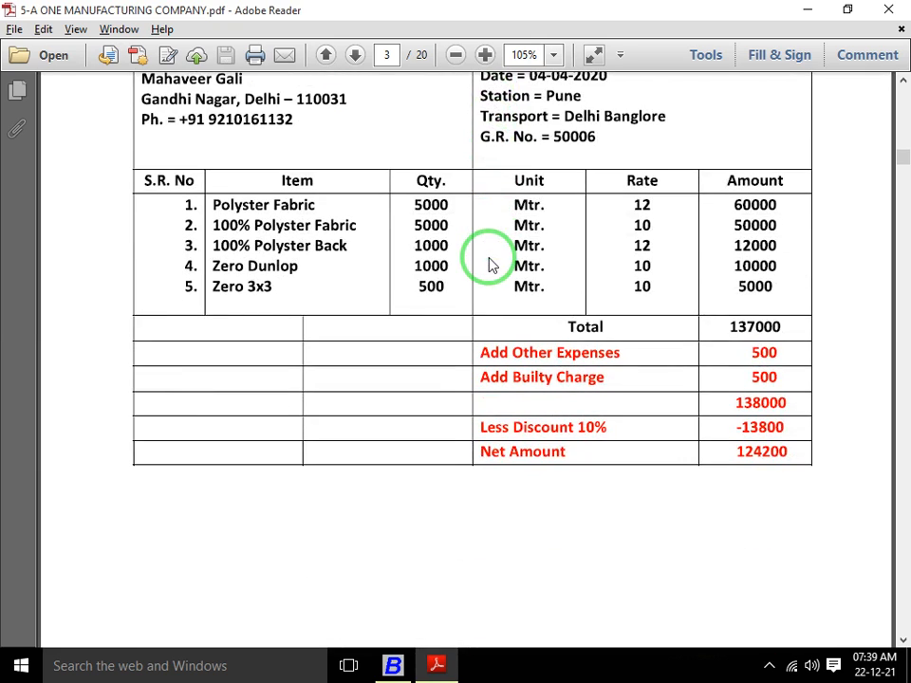
pyautogui.hotkey('alt', 'Tab')
pyautogui.write('J')
pyautogui.write('OTHER')
pyautogui.write(' CHARGES')
pyautogui.press('Return')
pyautogui.press('Return')
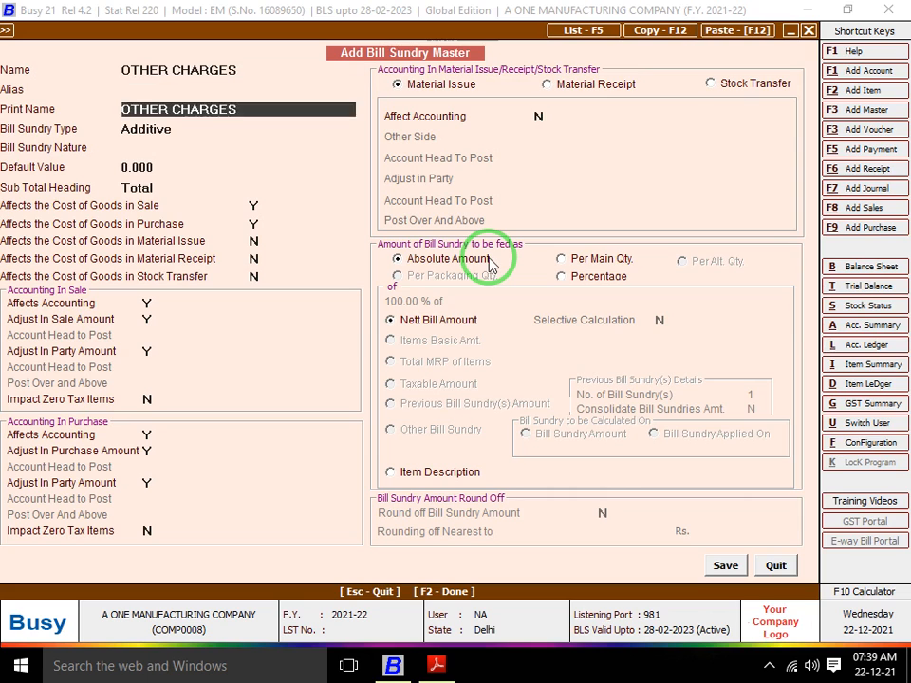
pyautogui.press('Return')
pyautogui.press('Return')
pyautogui.press('Return')
pyautogui.press('F2')
pyautogui.press('Return')
# Review the charges on the invoices on pages 4 to 6 of the PDF assignment, then go back to the page 2 invoice.
pyautogui.hotkey('alt', 'Tab')
pyautogui.scroll(-10, 490, 264)
pyautogui.scroll(-3, 492, 262)
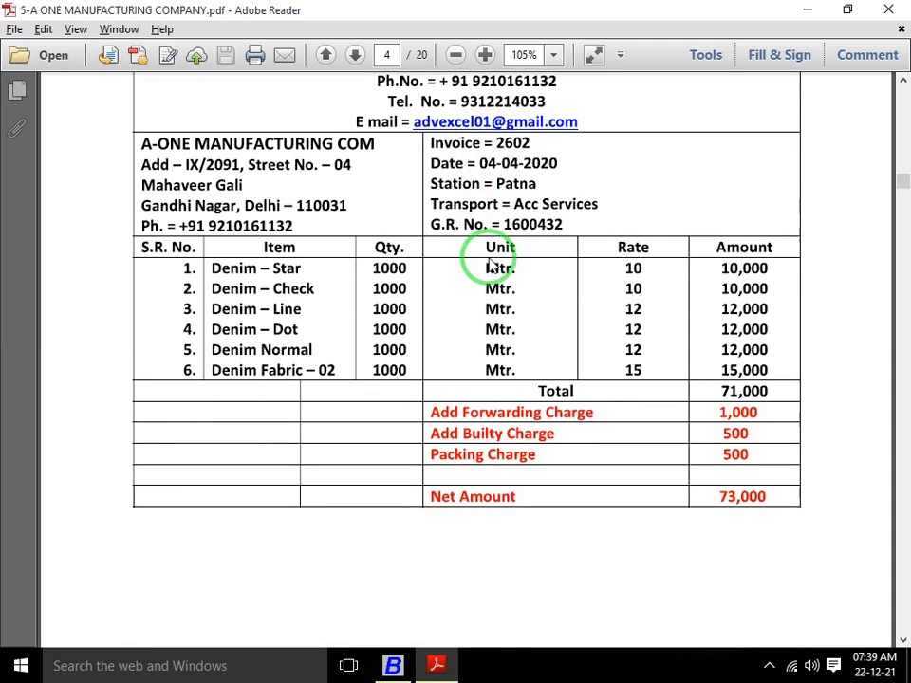
pyautogui.scroll(-10, 491, 263)
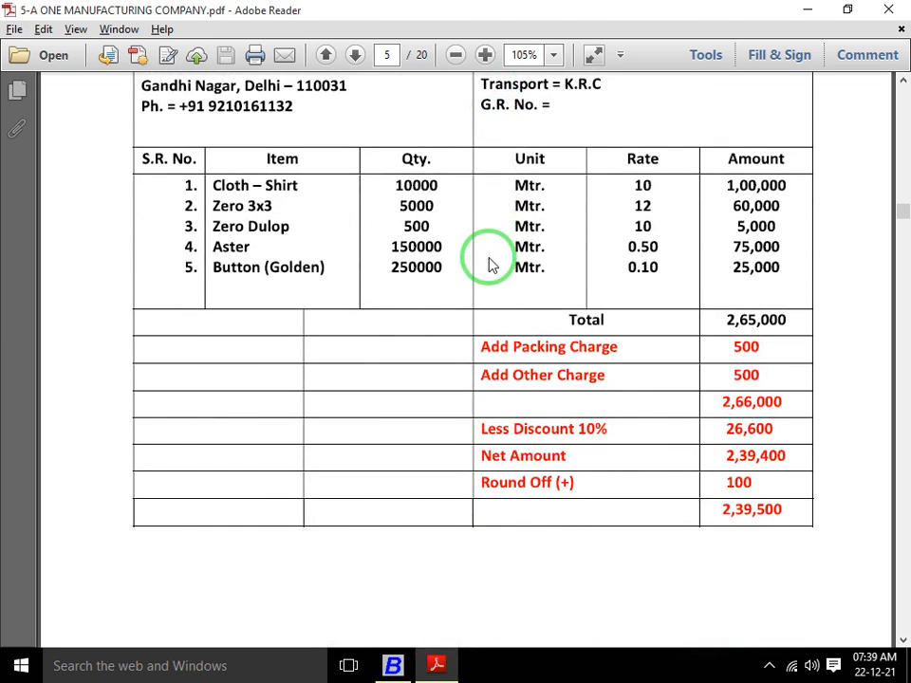
pyautogui.scroll(-12, 491, 264)
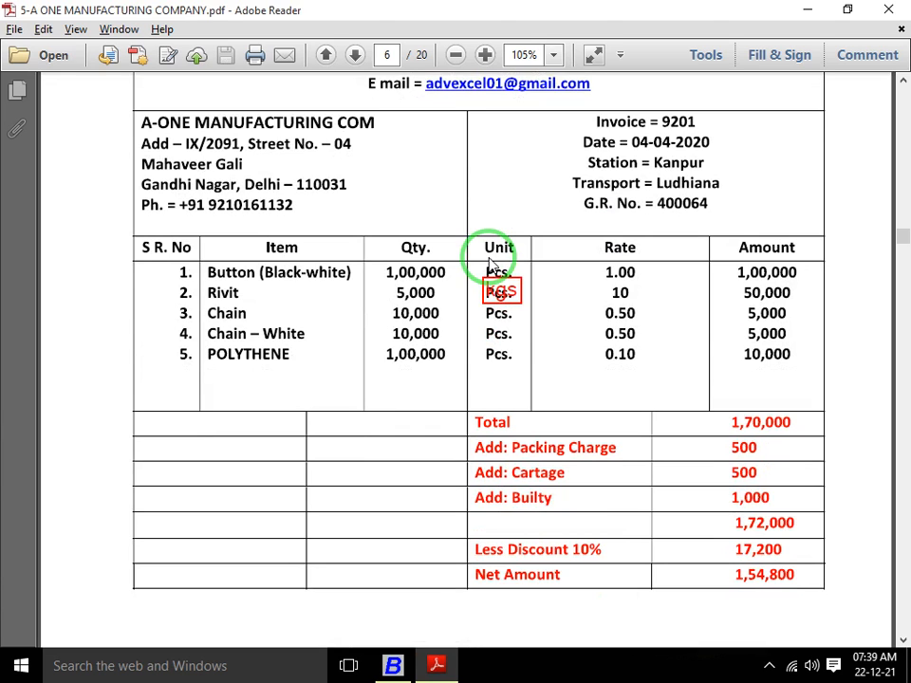
pyautogui.scroll(-10, 491, 263)
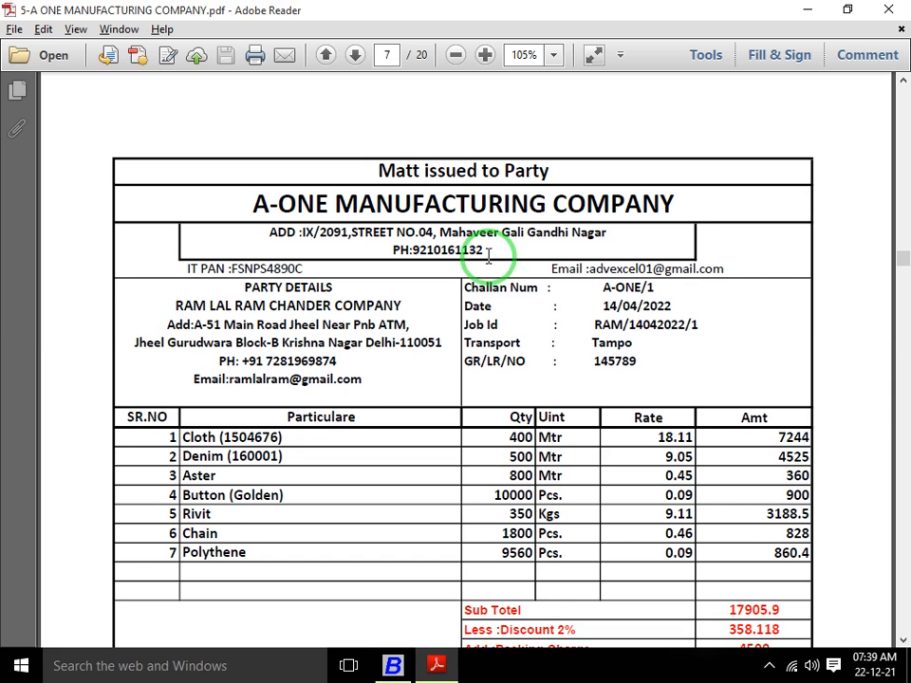
pyautogui.scroll(20, 490, 258)
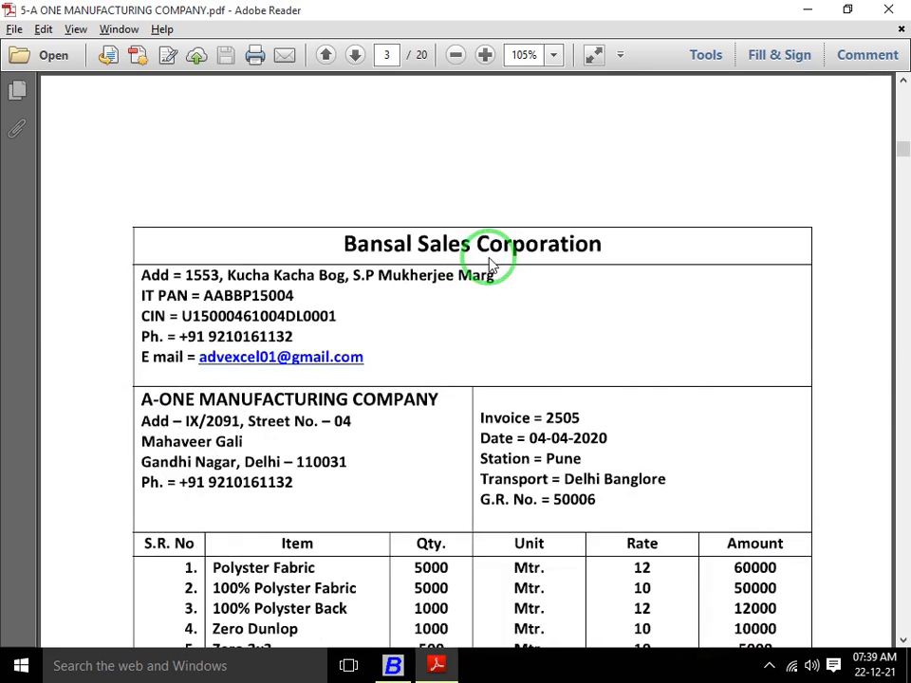
pyautogui.scroll(-3, 492, 263)
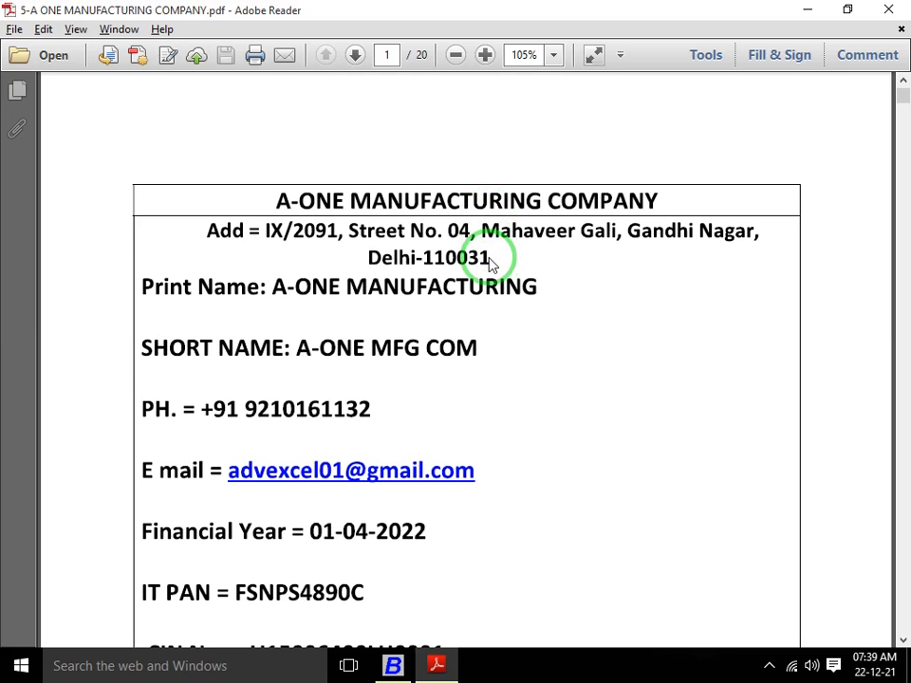
pyautogui.scroll(-15, 492, 264)
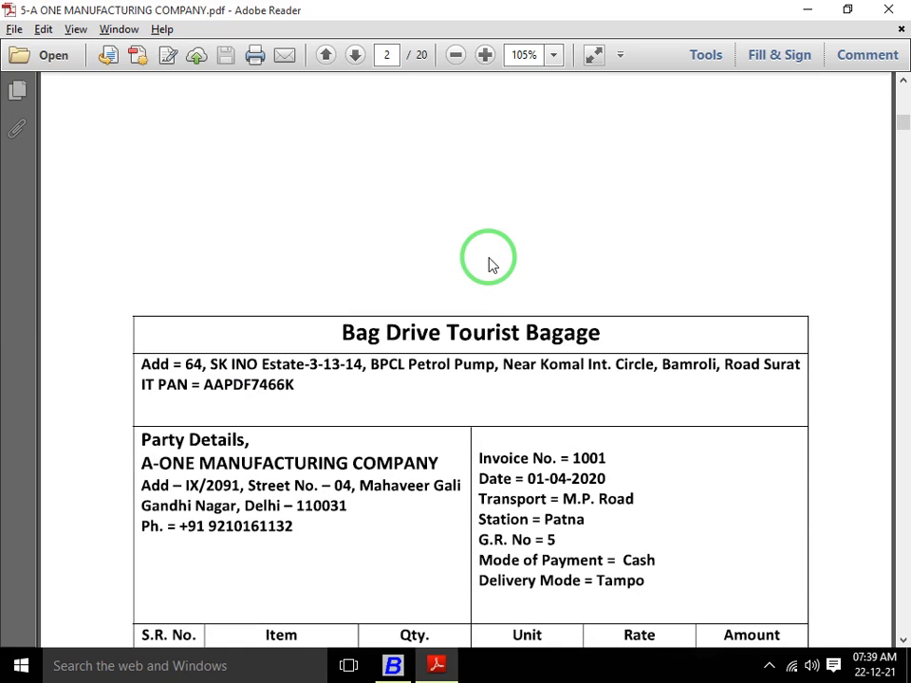
# Switch back to Busy, leave the bill sundry form and start a new purchase voucher.
pyautogui.hotkey('alt', 'Tab')
pyautogui.press('Escape')
pyautogui.press('Return')
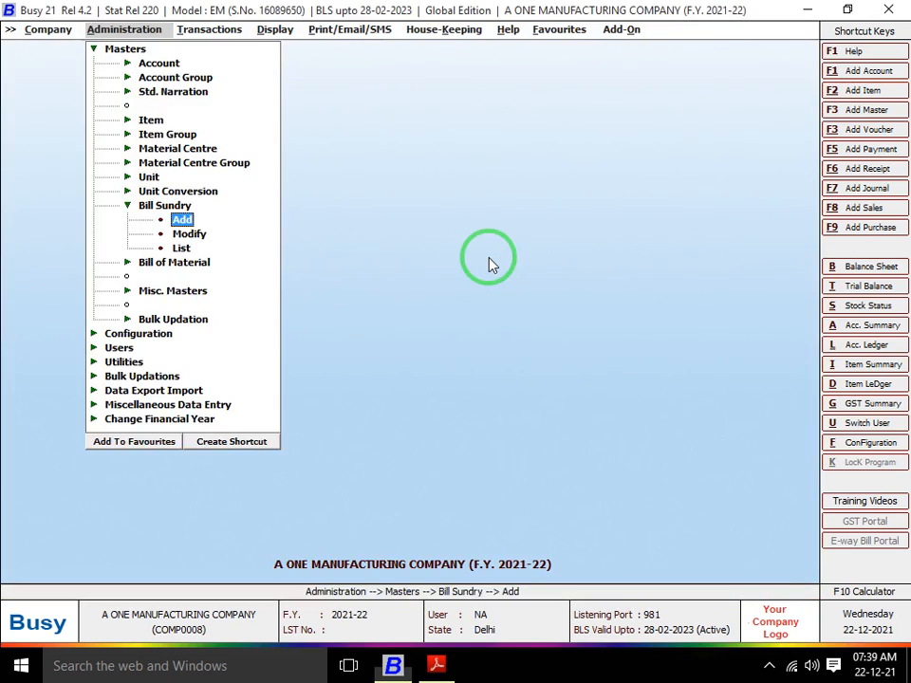
pyautogui.press('Escape')
pyautogui.press('Escape')
pyautogui.press('Right')
pyautogui.press('Down')
pyautogui.press('Right')
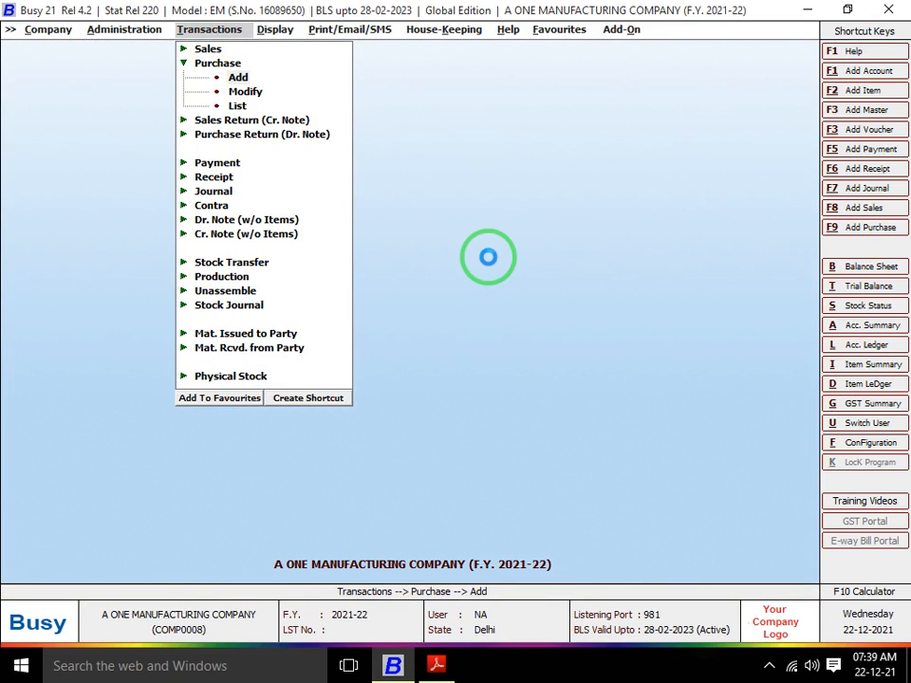
pyautogui.press('Return')
# Fill in the voucher header from the page 2 invoice: date 01-04-2021, number 1001, party BAG DRIVER TOURIST BAGAGE, material centre Main Store.
pyautogui.hotkey('alt', 'Tab')
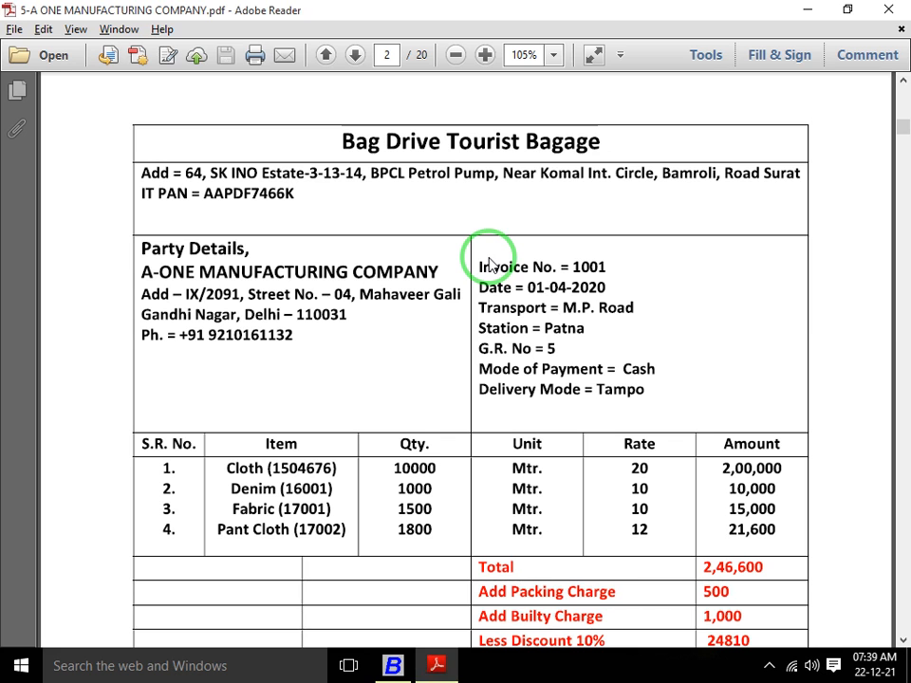
pyautogui.hotkey('alt', 'Tab')
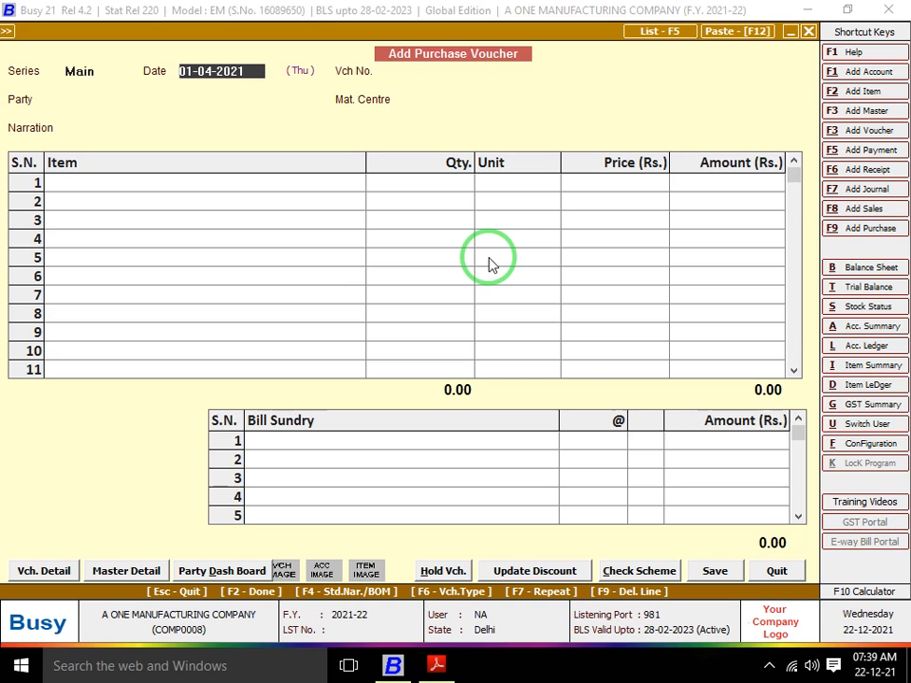
pyautogui.press('Return')
pyautogui.hotkey('alt', 'Tab')
pyautogui.hotkey('alt', 'Tab')
pyautogui.write('100')
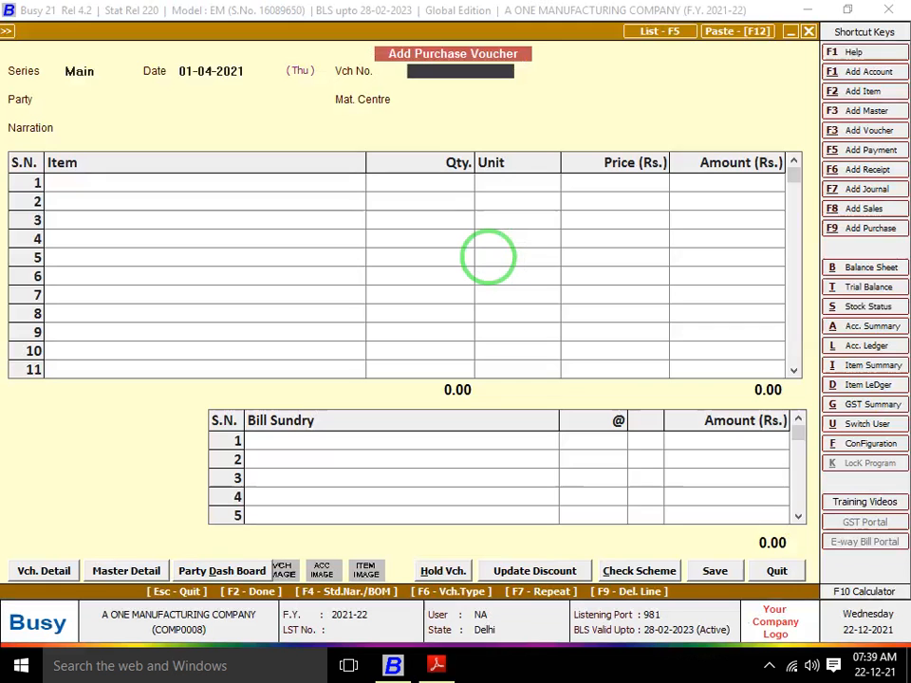
pyautogui.write('1')
pyautogui.press('Return')
pyautogui.write('BAG')
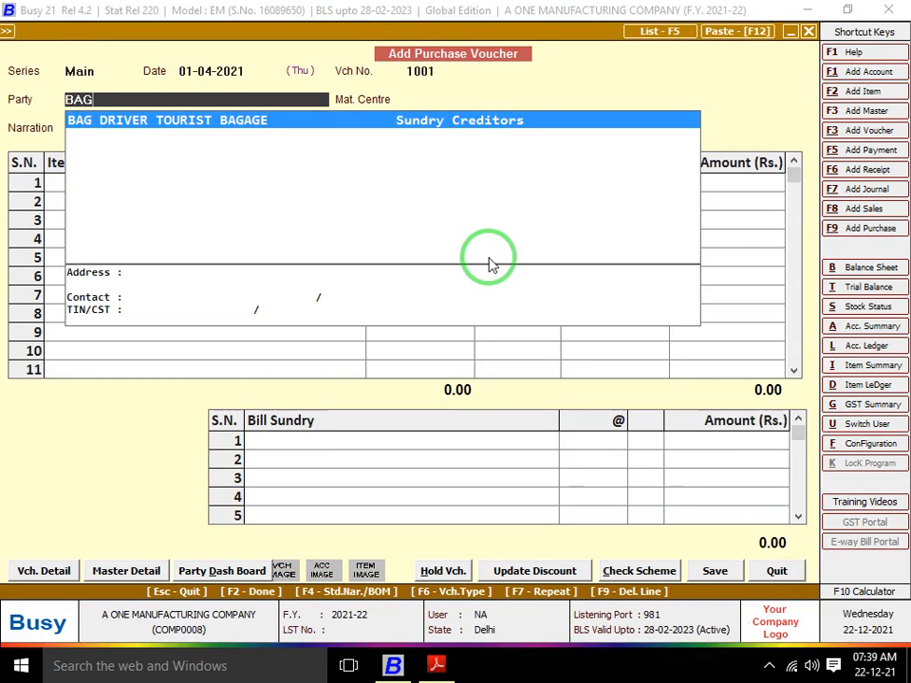
pyautogui.hotkey('alt', 'Tab')
pyautogui.hotkey('alt', 'Tab')
pyautogui.press('Return')
pyautogui.press('Return')
pyautogui.press('Return')
# Enter CLOTH 1504676 as the first purchase item with a quantity of 10000 metres.
pyautogui.hotkey('alt', 'Tab')
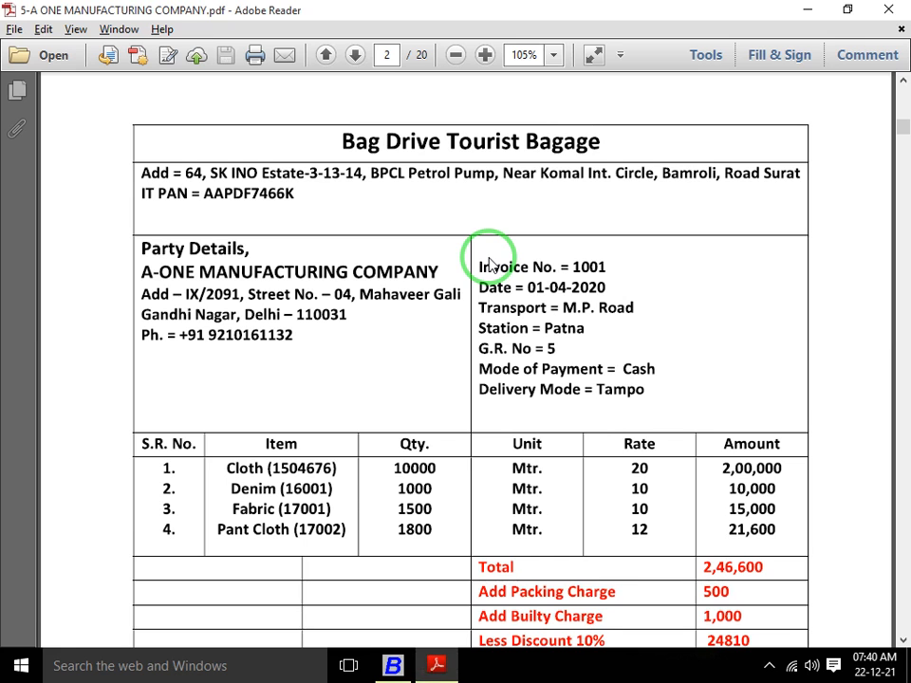
pyautogui.hotkey('alt', 'Tab')
pyautogui.write('CLOTH')
pyautogui.press('Return')
pyautogui.hotkey('alt', 'Tab')
pyautogui.hotkey('alt', 'Tab')
pyautogui.write('1')
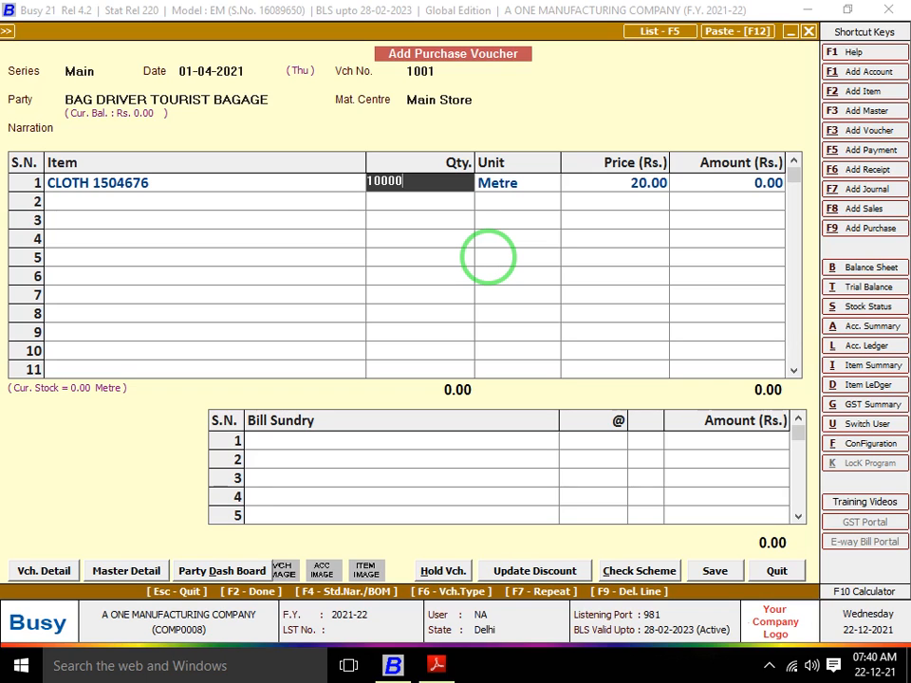
pyautogui.press('Return')
pyautogui.press('Return')
# Enter DENIM 16001 as the second purchase item with a quantity of 1000 metres.
pyautogui.hotkey('alt', 'Tab')
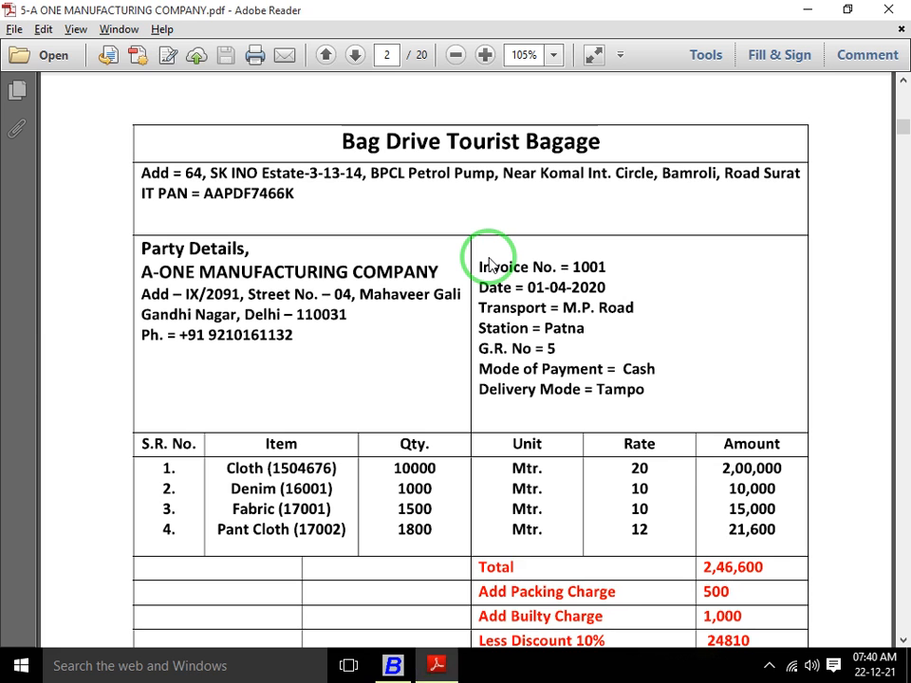
pyautogui.hotkey('alt', 'Tab')
pyautogui.write('dENI')
pyautogui.hotkey('alt', 'Tab')
pyautogui.hotkey('alt', 'Tab')
pyautogui.press('Return')
pyautogui.write('1000')
pyautogui.press('Return')
pyautogui.press('Return')
# Enter FABRIC 17001 as the third purchase item with a quantity of 1500 metres, following the invoice.
pyautogui.hotkey('alt', 'Tab')
pyautogui.hotkey('alt', 'Tab')
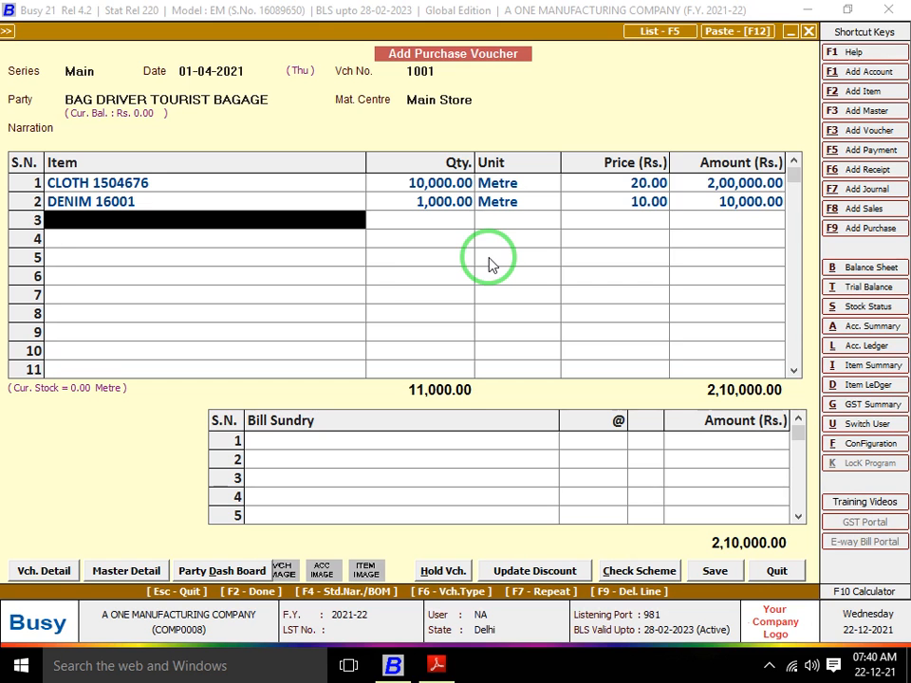
pyautogui.write('fABR')
pyautogui.hotkey('alt', 'Tab')
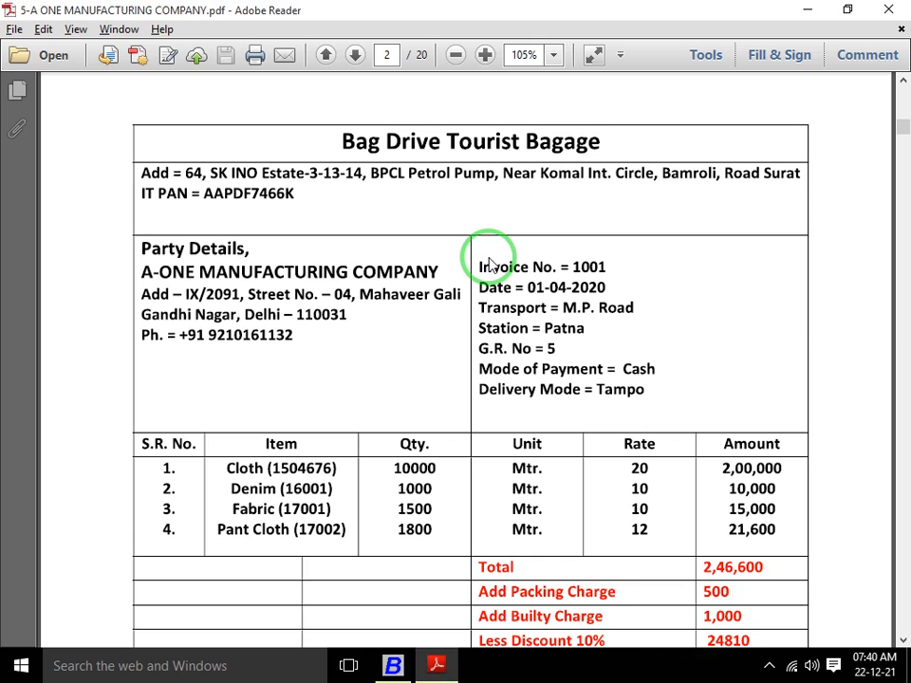
pyautogui.hotkey('alt', 'Tab')
pyautogui.write('1500')
pyautogui.press('Return')
pyautogui.press('Return')
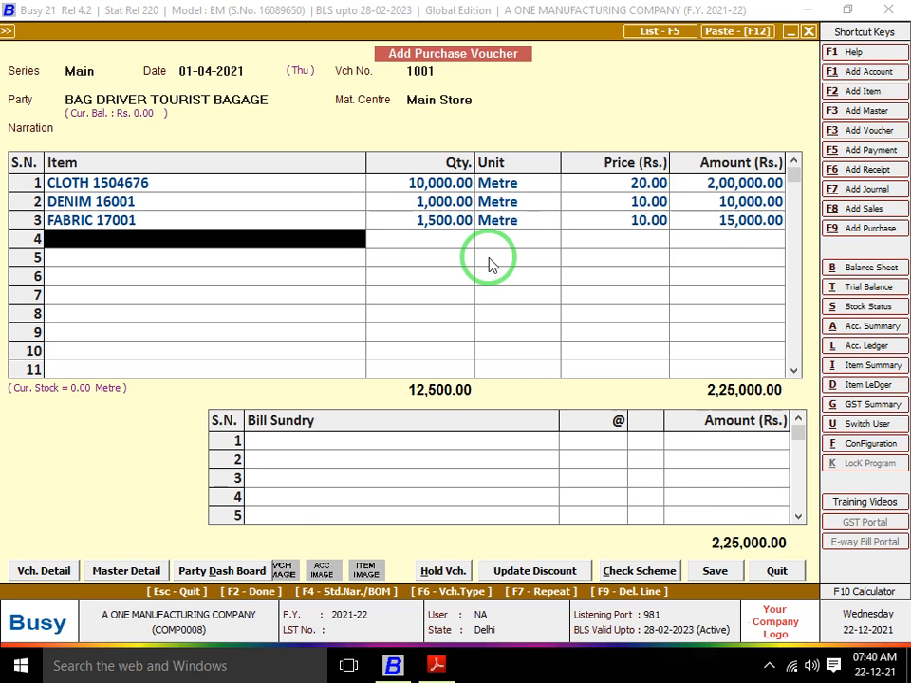
# Enter PANT CLOTH 17002 as the fourth purchase item with a quantity of 1800 metres and finish the item list.
pyautogui.hotkey('alt', 'Tab')
pyautogui.hotkey('alt', 'Tab')
pyautogui.write('PANT')
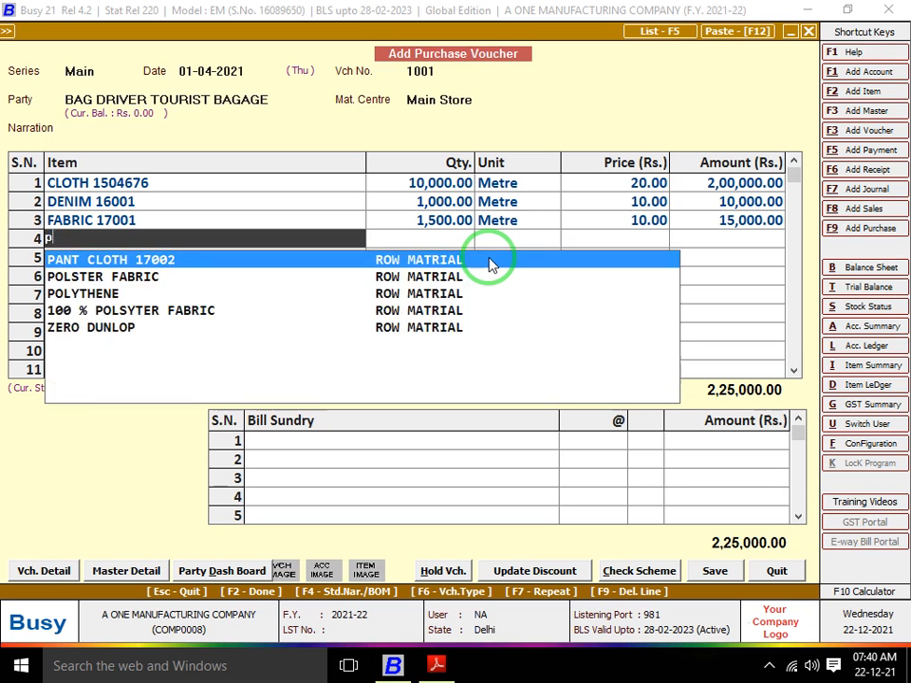
pyautogui.press('Return')
pyautogui.hotkey('alt', 'Tab')
pyautogui.hotkey('alt', 'Tab')
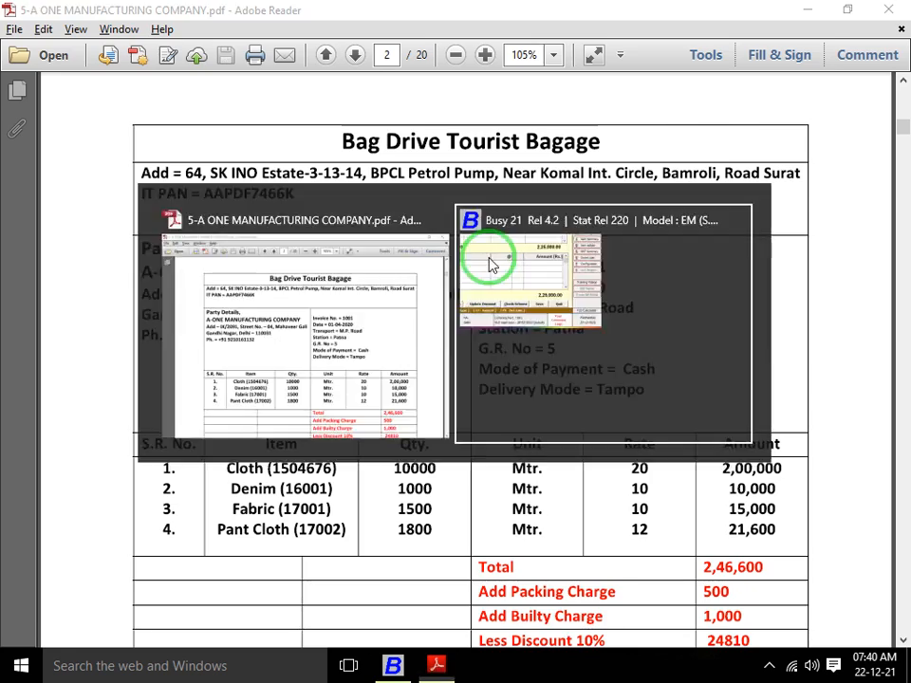
pyautogui.write('1,800')
pyautogui.press('Return')
pyautogui.press('Return')
pyautogui.press('Return')
# Check the invoice's charges and add the PACKING CHARGES bill sundry with an amount of 500.
pyautogui.hotkey('alt', 'Tab')
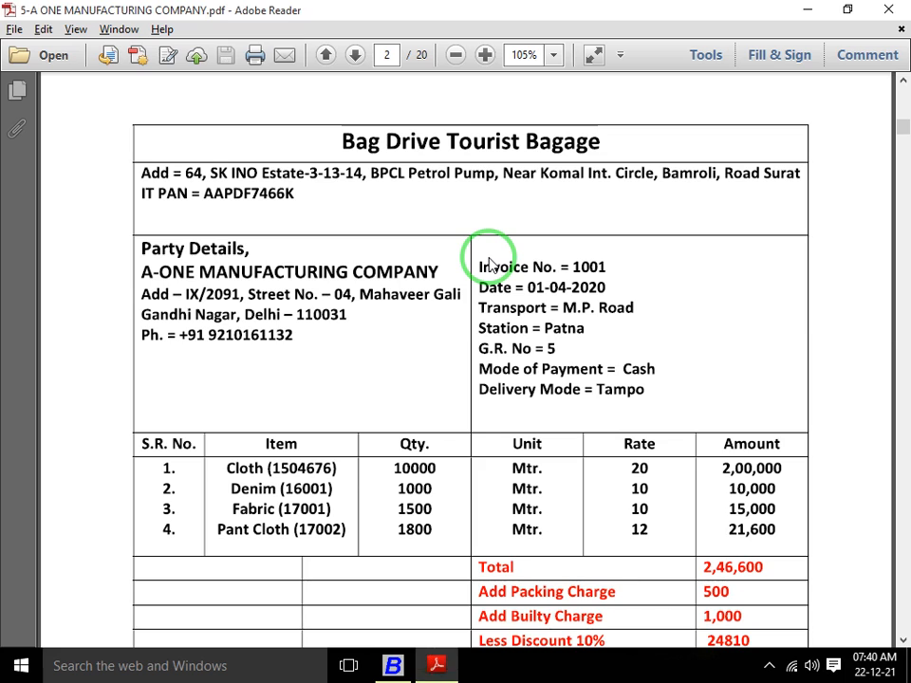
pyautogui.hotkey('alt', 'Tab')
pyautogui.press('Return')
pyautogui.press('Return')
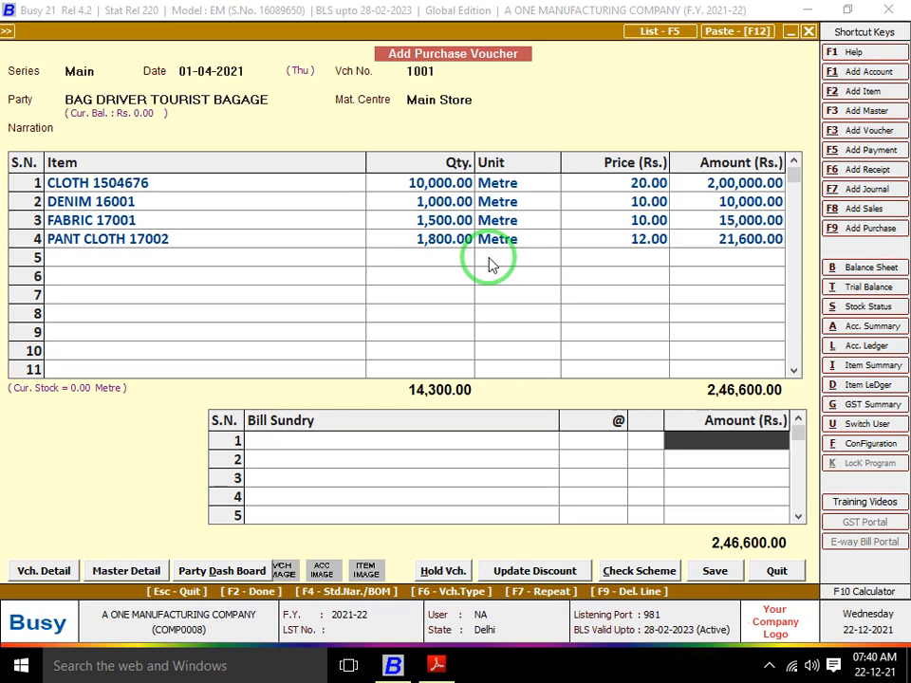
pyautogui.press('Left')
pyautogui.write('pAC')
pyautogui.press('Return')
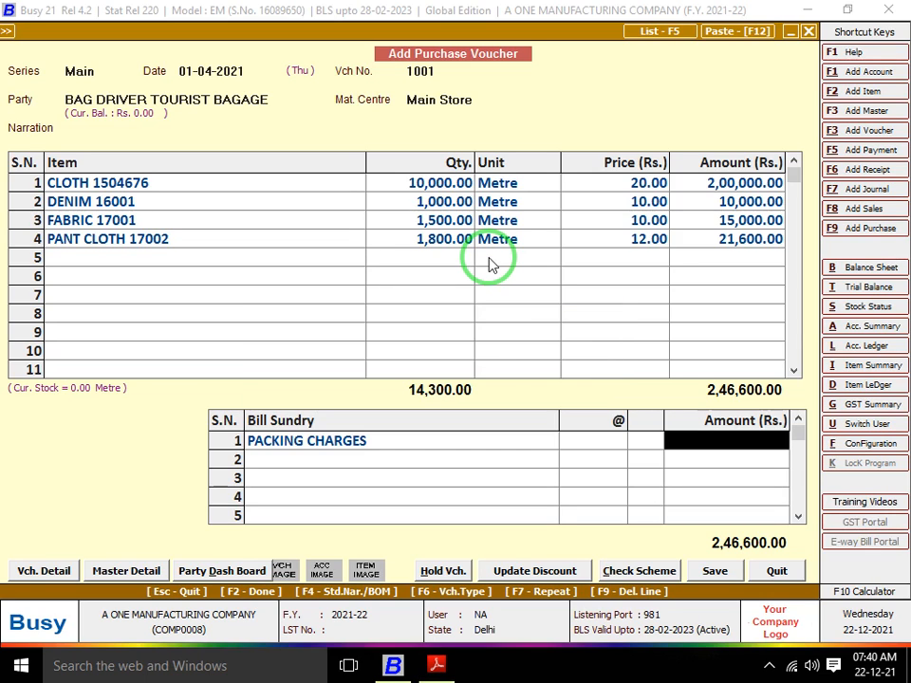
pyautogui.hotkey('alt', 'Tab')
pyautogui.hotkey('alt', 'Tab')
pyautogui.write('500')
pyautogui.press('Return')
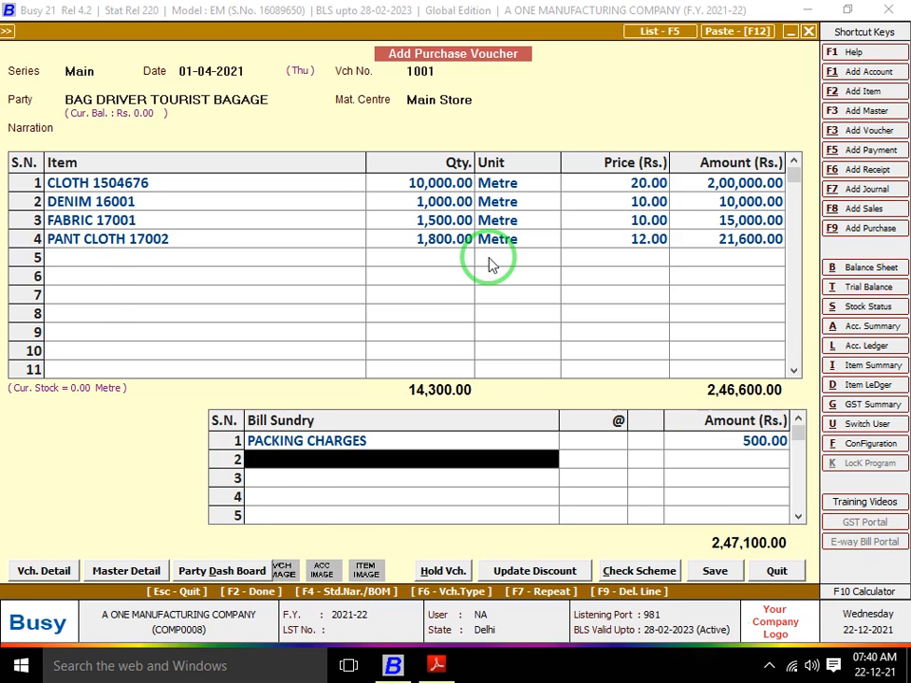
# Add the BUILTY CHARGES bill sundry to the voucher with an amount of 100.
pyautogui.hotkey('alt', 'Tab')
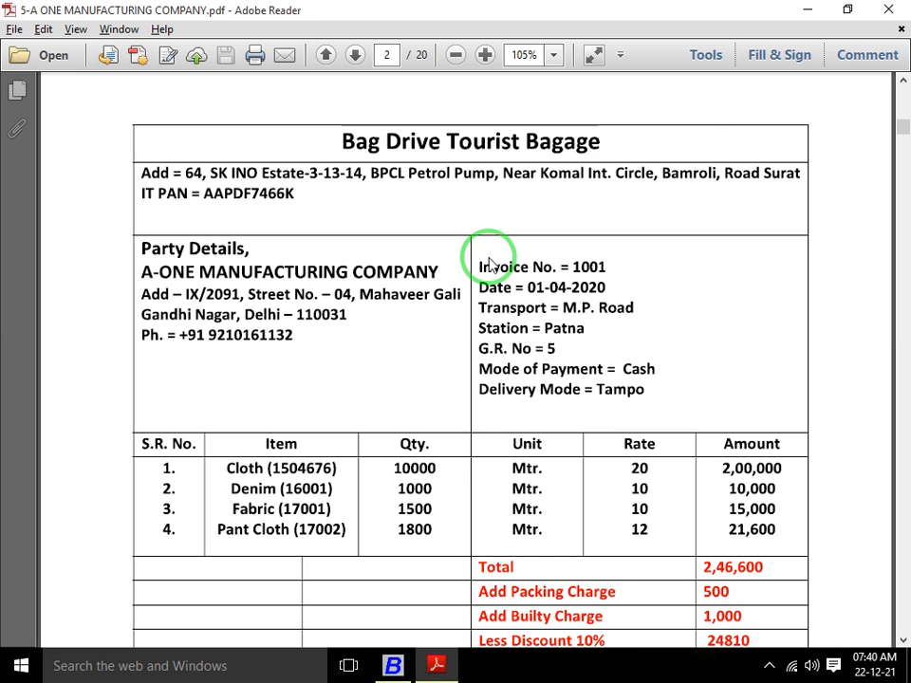
pyautogui.hotkey('alt', 'Tab')
pyautogui.write('bU')
pyautogui.press('Return')
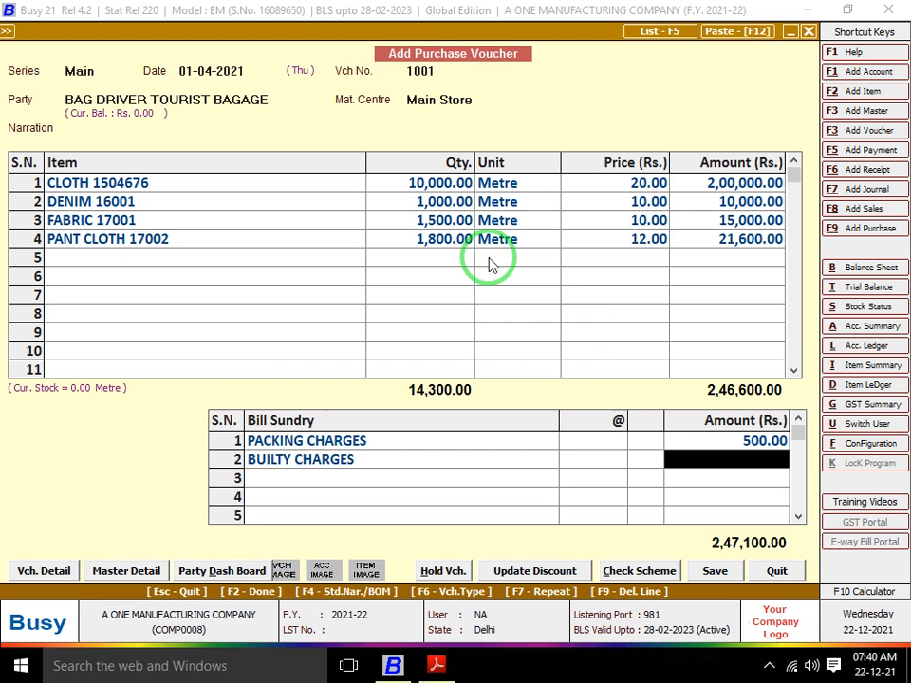
pyautogui.hotkey('alt', 'Tab')
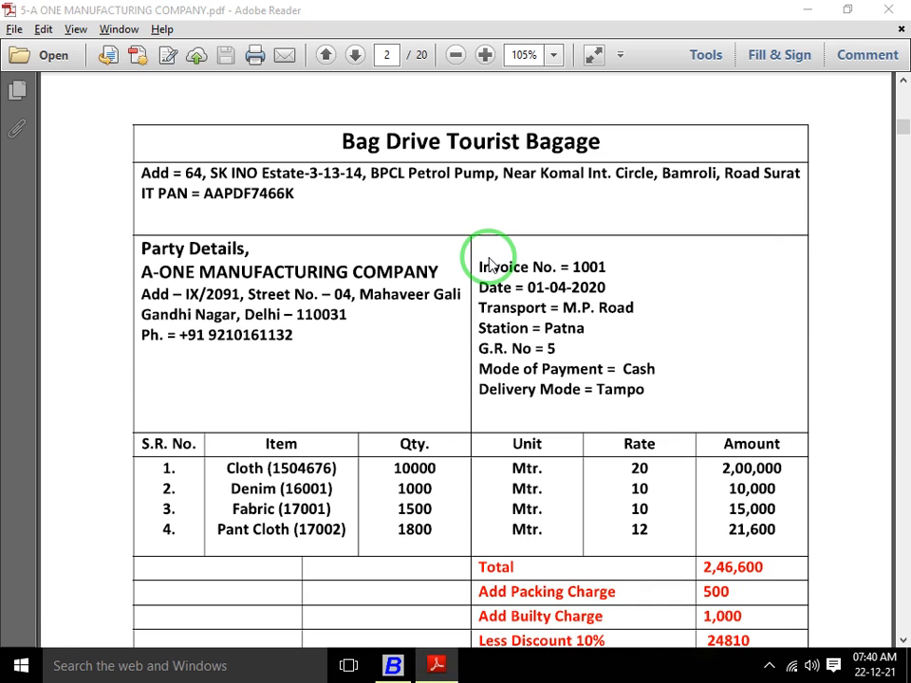
pyautogui.hotkey('alt', 'Tab')
pyautogui.write('100')
pyautogui.press('Return')
# Add the Discount bill sundry to the voucher at 10%.
pyautogui.write('dIS')
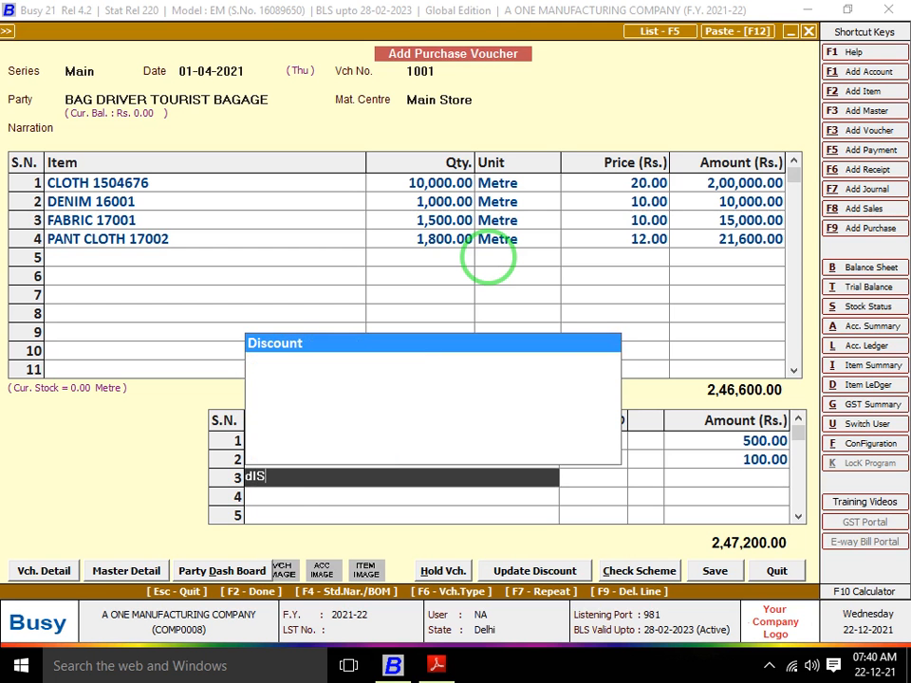
pyautogui.press('Return')
pyautogui.write('10')
pyautogui.press('Return')
# Check the builty charge on the invoice and correct the BUILTY CHARGES amount to 1000.
pyautogui.hotkey('alt', 'Tab')
pyautogui.scroll(-3, 491, 263)
pyautogui.hotkey('alt', 'Tab')
pyautogui.write('1')
pyautogui.write('000')
pyautogui.press('Return')
pyautogui.press('Return')
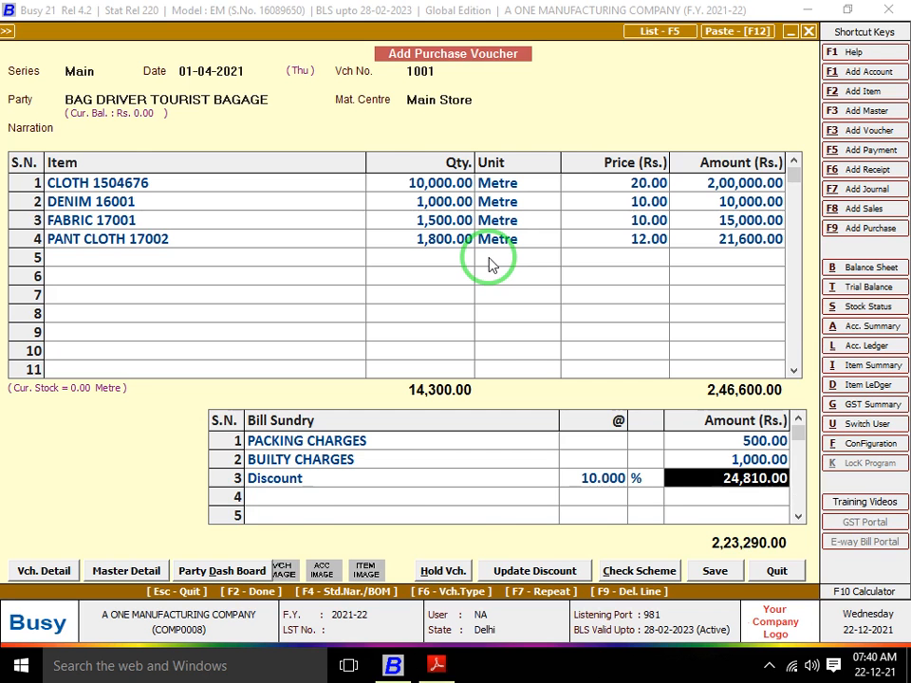
# Compare the voucher's discount and total with the page 2 invoice, then save the purchase voucher.
pyautogui.hotkey('alt', 'Tab')
pyautogui.hotkey('alt', 'Tab')
pyautogui.hotkey('alt', 'Tab')
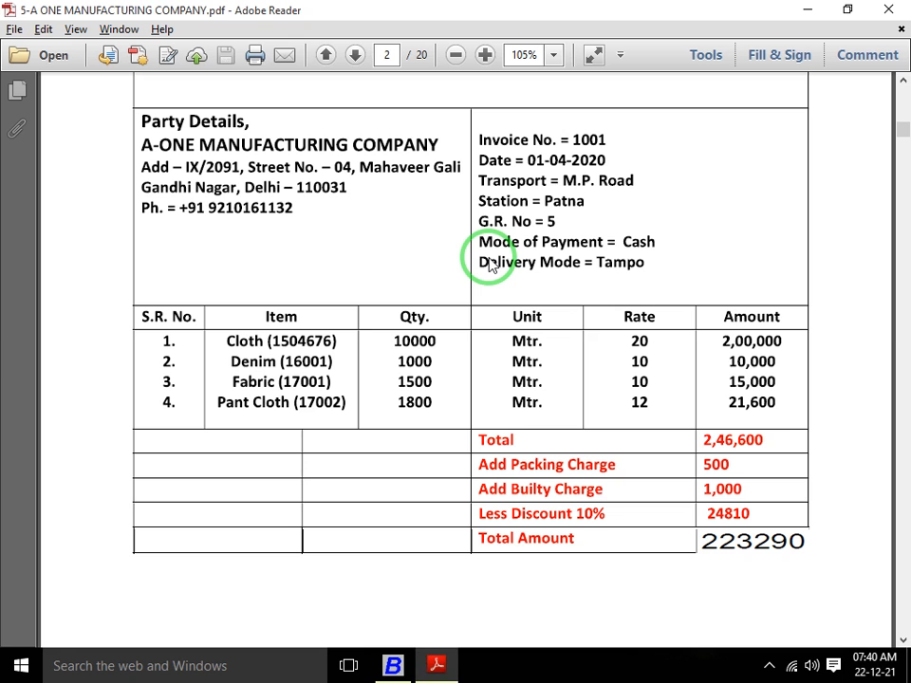
pyautogui.hotkey('alt', 'Tab')
pyautogui.press('F2')
pyautogui.press('F2')
pyautogui.press('y')
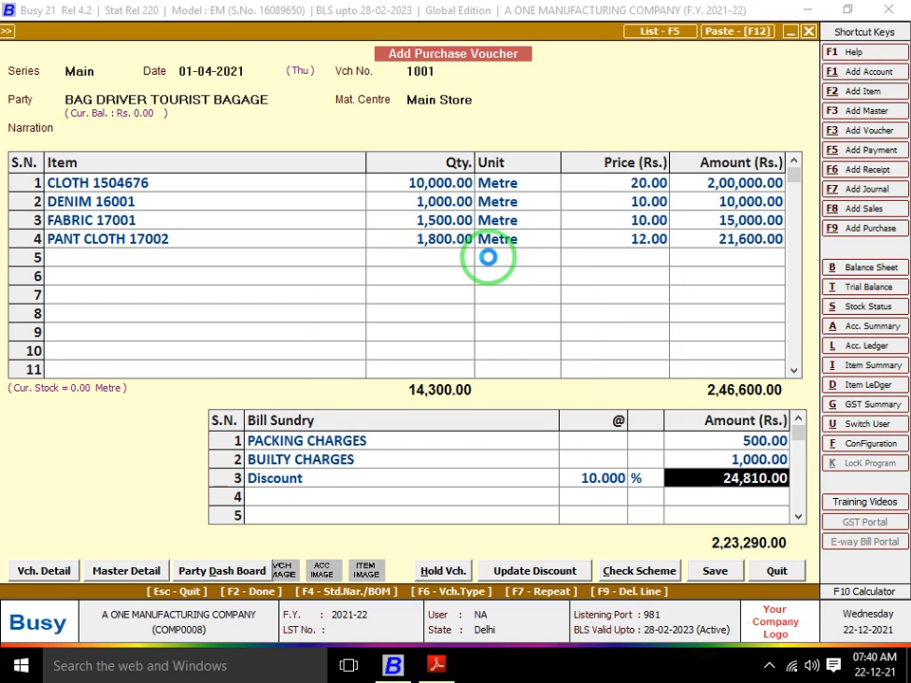
pyautogui.press('y')
pyautogui.press('y')
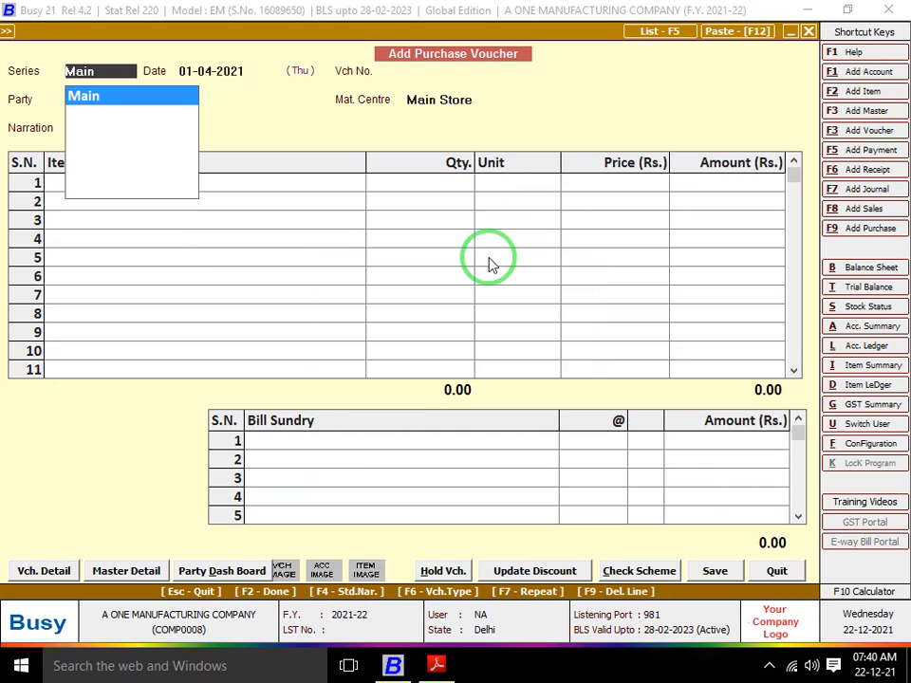
# Consult the page 3 invoice and start its purchase voucher dated 04-04-2021, number 2505, for party BANSAL SALES CORPORATIONS.
pyautogui.hotkey('alt', 'Tab')
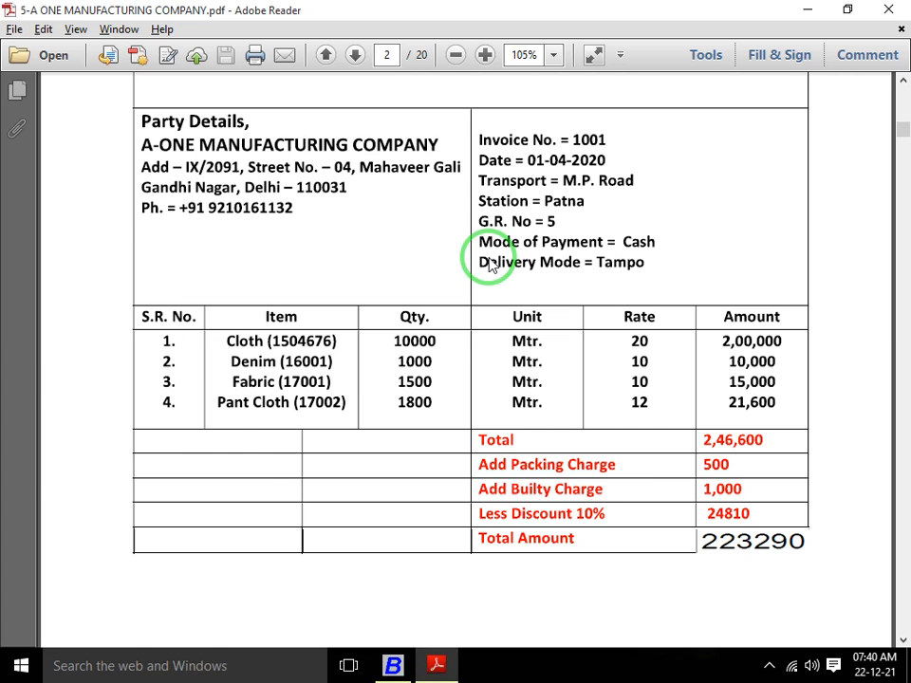
pyautogui.scroll(-10, 489, 264)
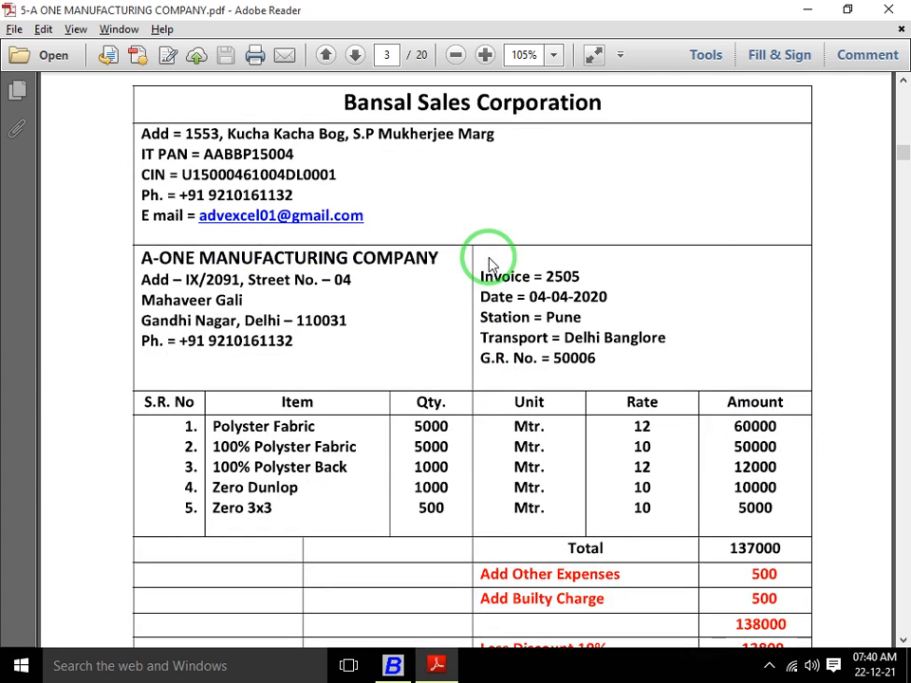
pyautogui.hotkey('alt', 'Tab')
pyautogui.hotkey('alt', 'Tab')
pyautogui.hotkey('alt', 'Tab')
pyautogui.press('Return')
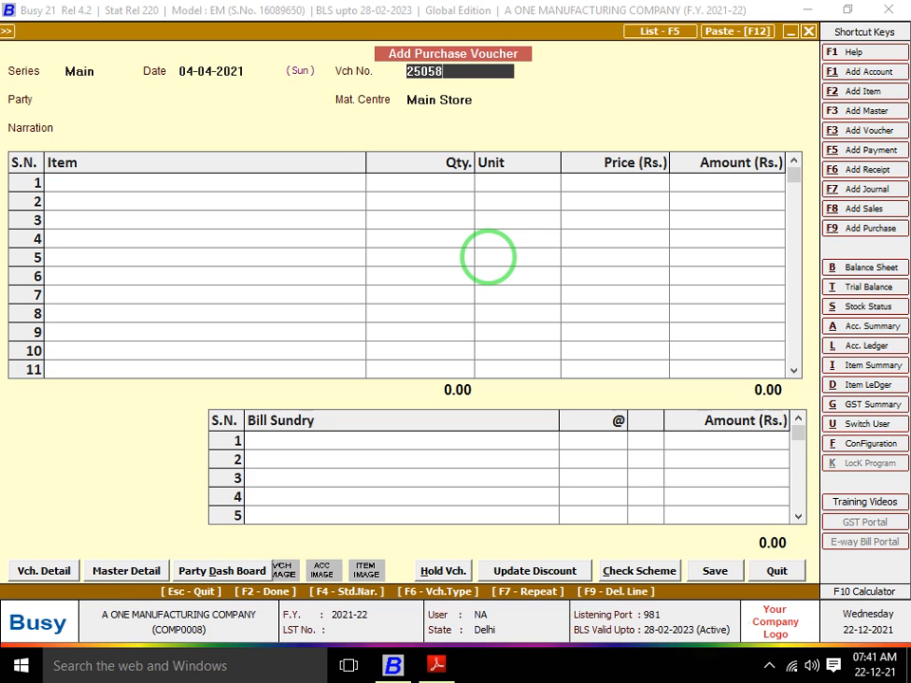
pyautogui.press('BackSpace')
pyautogui.press('Return')
pyautogui.write('BANSAL SALES CORPORATIONS')
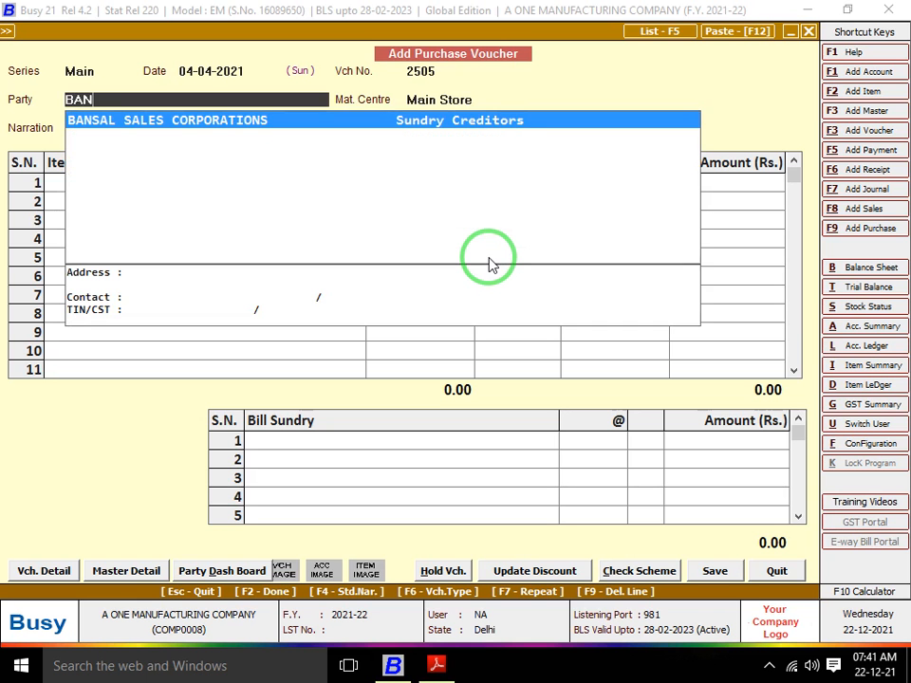
pyautogui.press('Return')
pyautogui.press('Return')
# Add POLSTER FABRIC as the voucher's first item with a quantity of 5000, as on the invoice.
pyautogui.hotkey('alt', 'Tab')
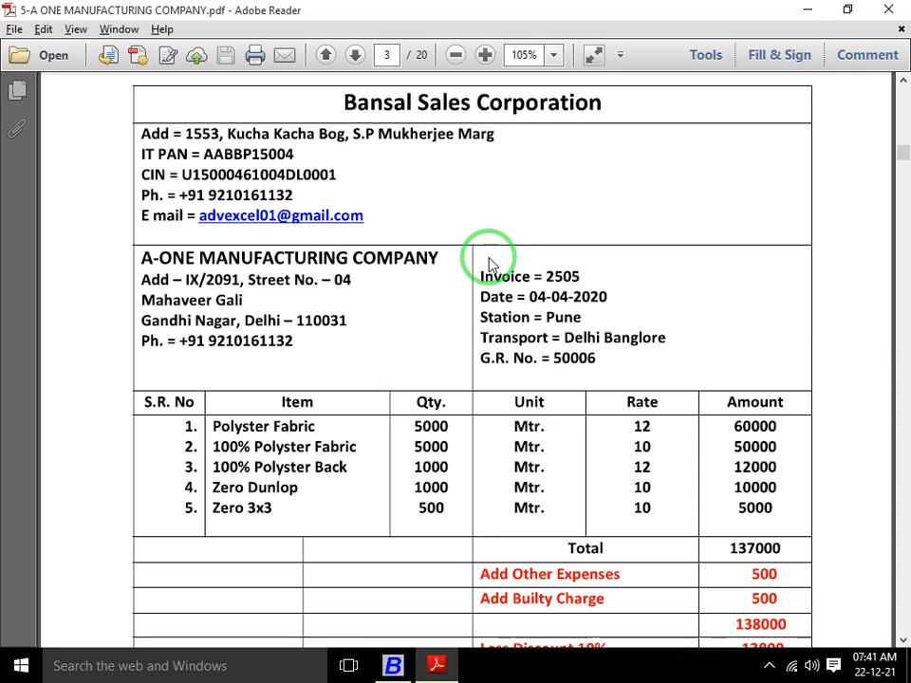
pyautogui.hotkey('alt', 'Tab')
pyautogui.write('po')
pyautogui.press('Return')
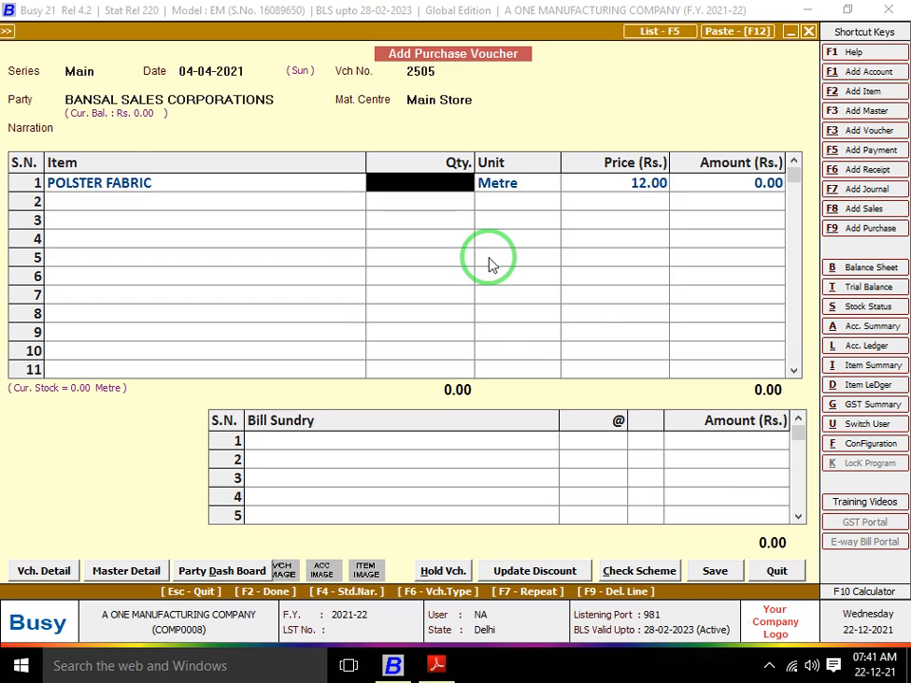
pyautogui.hotkey('alt', 'Tab')
pyautogui.hotkey('alt', 'Tab')
pyautogui.write('5')
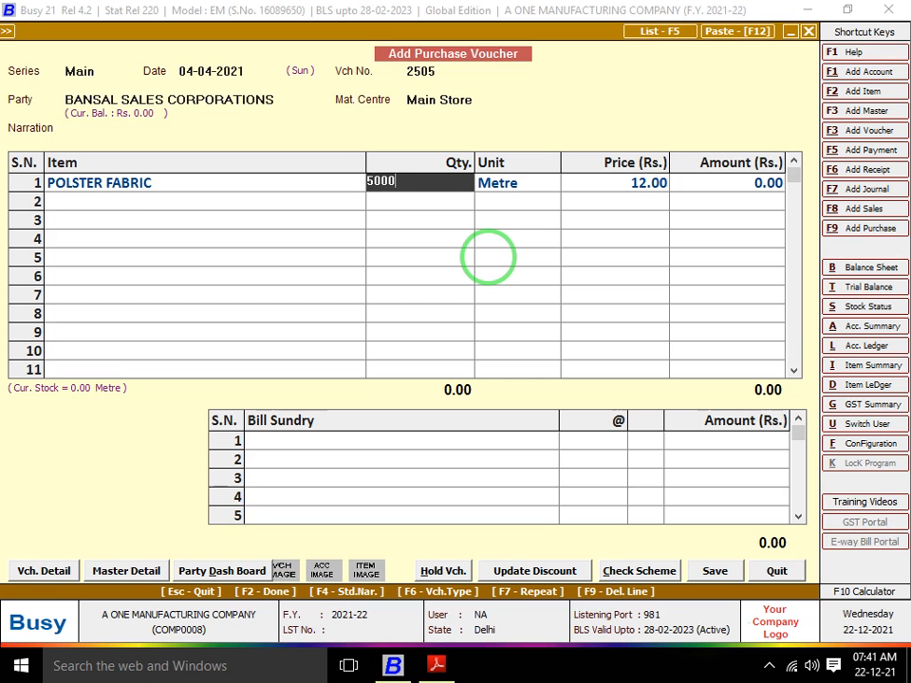
pyautogui.press('Return')
pyautogui.press('Return')
# Add 100 % POLSYTER FABRIC as the second item with a quantity of 5000.
pyautogui.hotkey('alt', 'Tab')
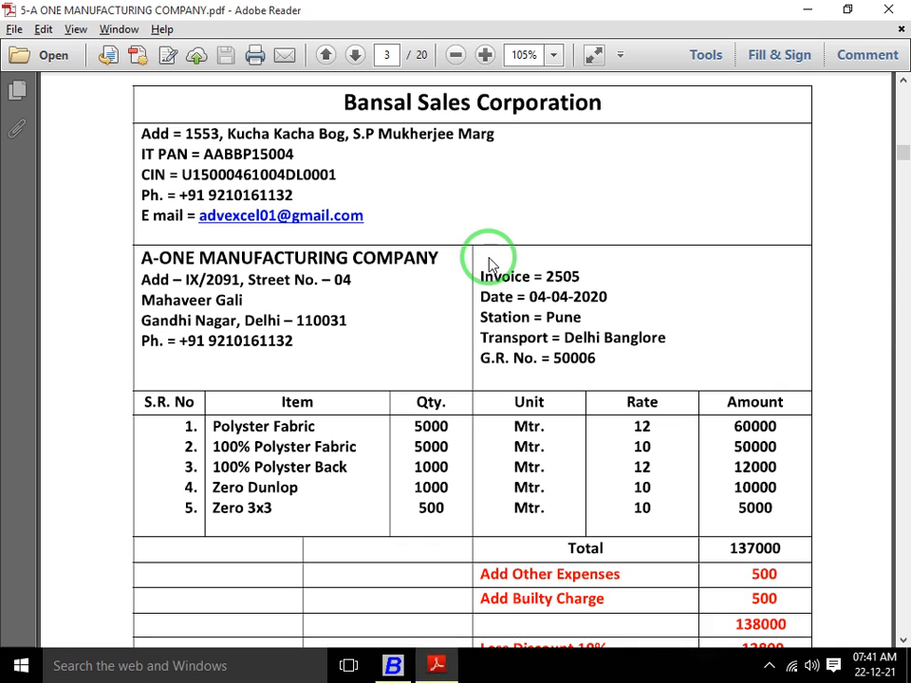
pyautogui.hotkey('alt', 'Tab')
pyautogui.write('100')
pyautogui.press('Return')
pyautogui.hotkey('alt', 'Tab')
pyautogui.hotkey('alt', 'Tab')
pyautogui.write('50')
pyautogui.press('Return')
pyautogui.press('Return')
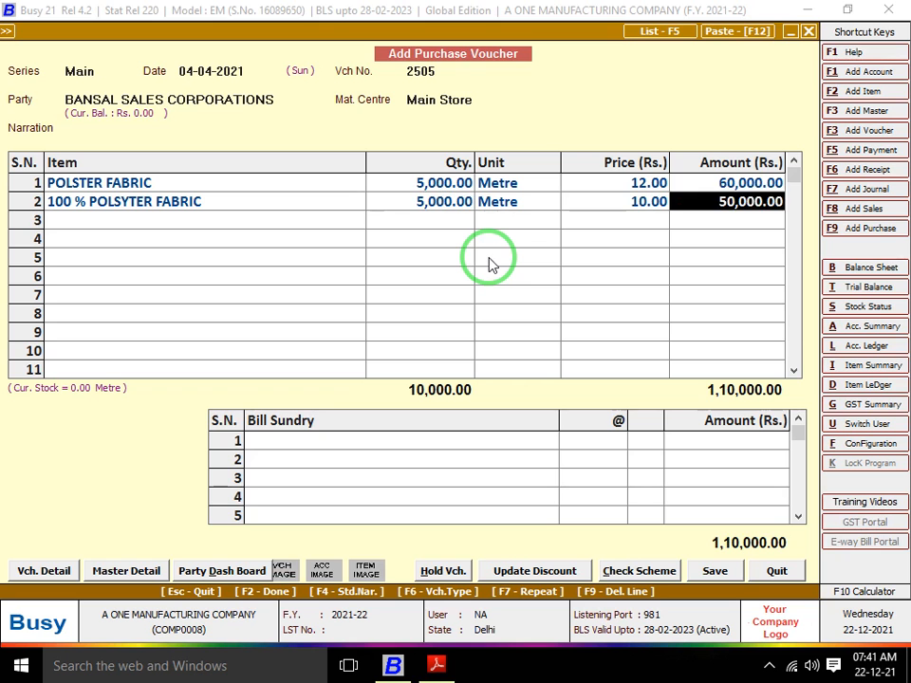
# Look up the invoice's third item, 100% Polyster Back, in the voucher's item list.
pyautogui.hotkey('alt', 'Tab')
pyautogui.hotkey('alt', 'Tab')
pyautogui.press('Return')
pyautogui.write('100')
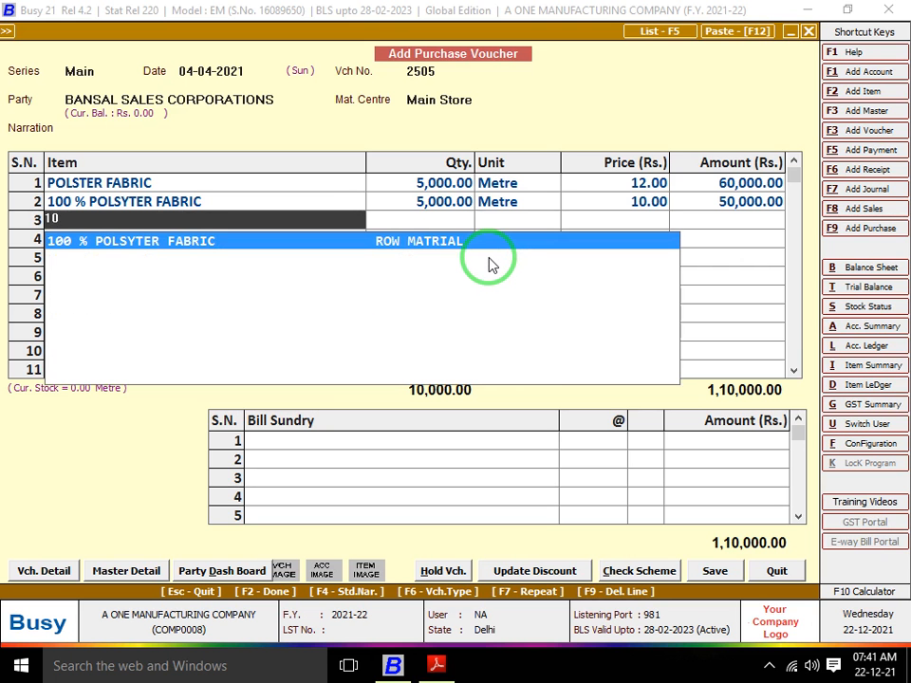
pyautogui.press('BackSpace')
pyautogui.press('BackSpace')
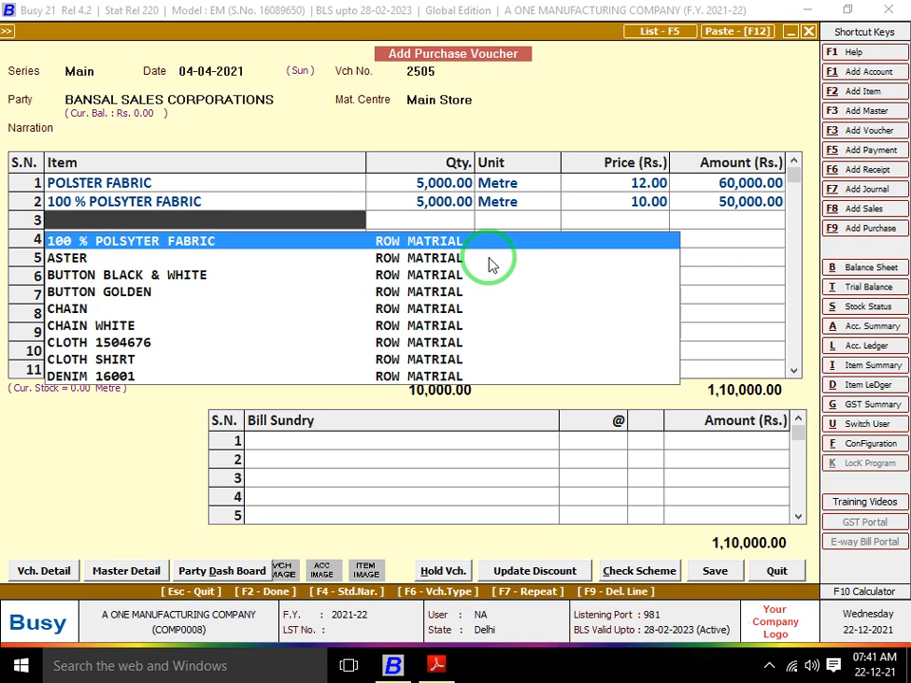
pyautogui.hotkey('alt', 'Tab')
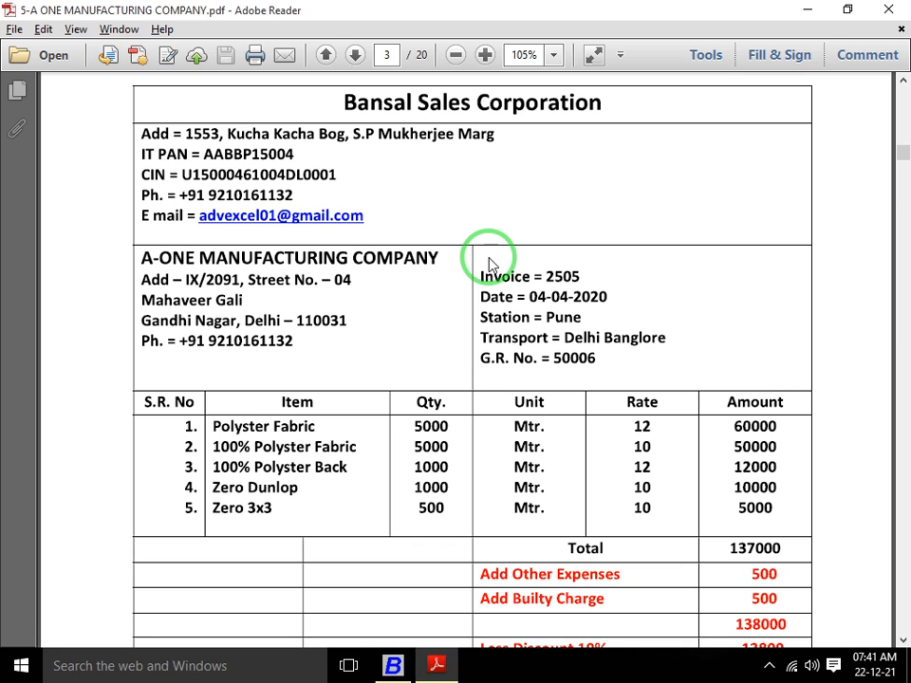
pyautogui.hotkey('alt', 'Tab')
pyautogui.write('B')
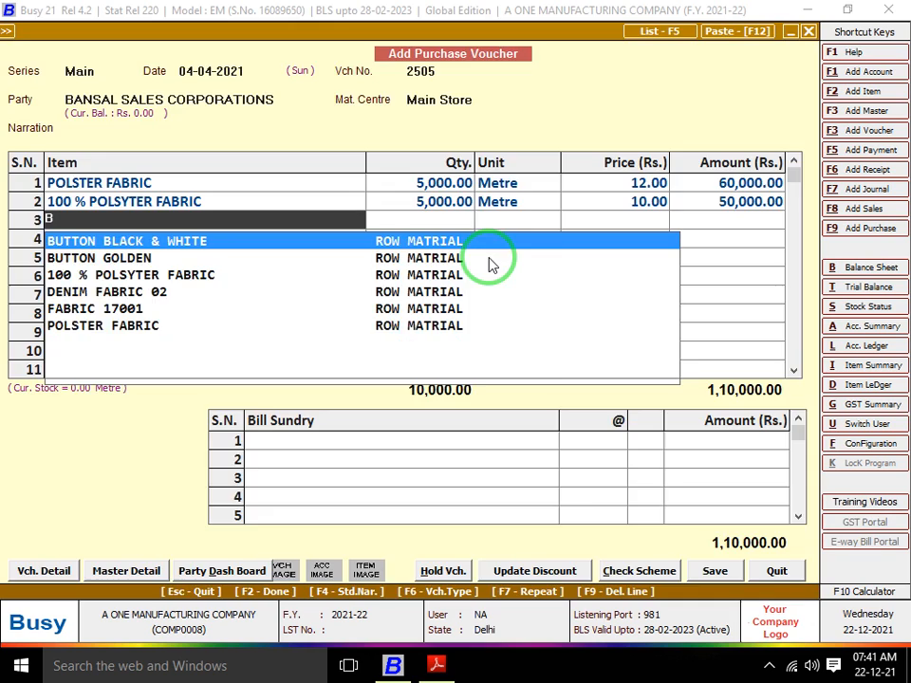
# Create a new item master named 100 % POLYSTER BACK and choose its group.
pyautogui.press('F3')
pyautogui.write('100 % POLYSTER B')
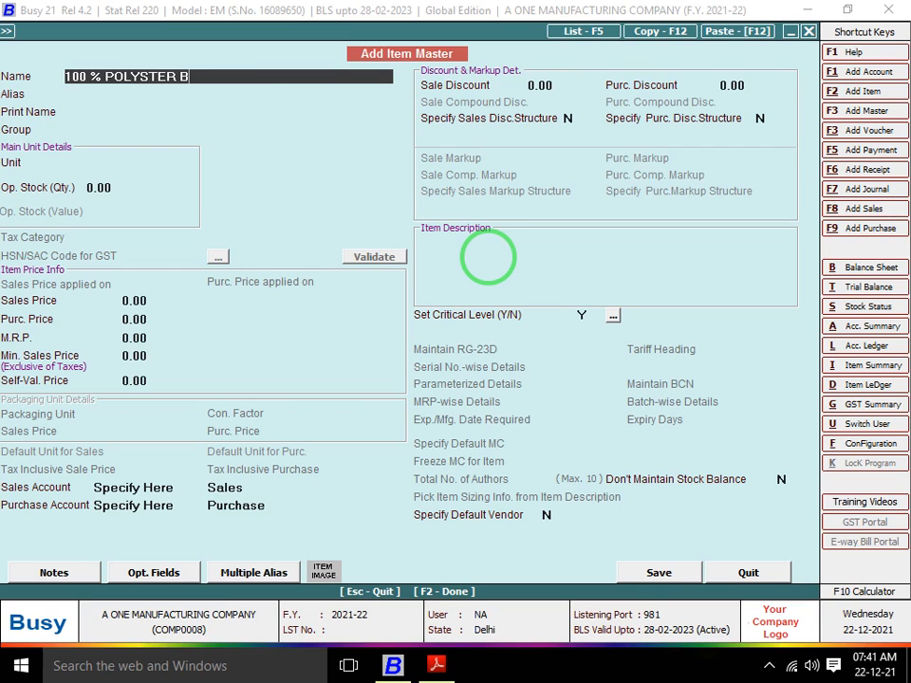
pyautogui.press('Return')
pyautogui.press('Return')
pyautogui.press('Return')
pyautogui.press('Return')
pyautogui.press('Up')
pyautogui.press('Return')
pyautogui.press('Up')
pyautogui.press('Return')
# Set the new item's unit to Metre and its price to 12 from the invoice, then save the item.
pyautogui.write('MT')
pyautogui.press('Return')
pyautogui.press('Return')
pyautogui.hotkey('alt', 'Tab')
pyautogui.hotkey('alt', 'Tab')
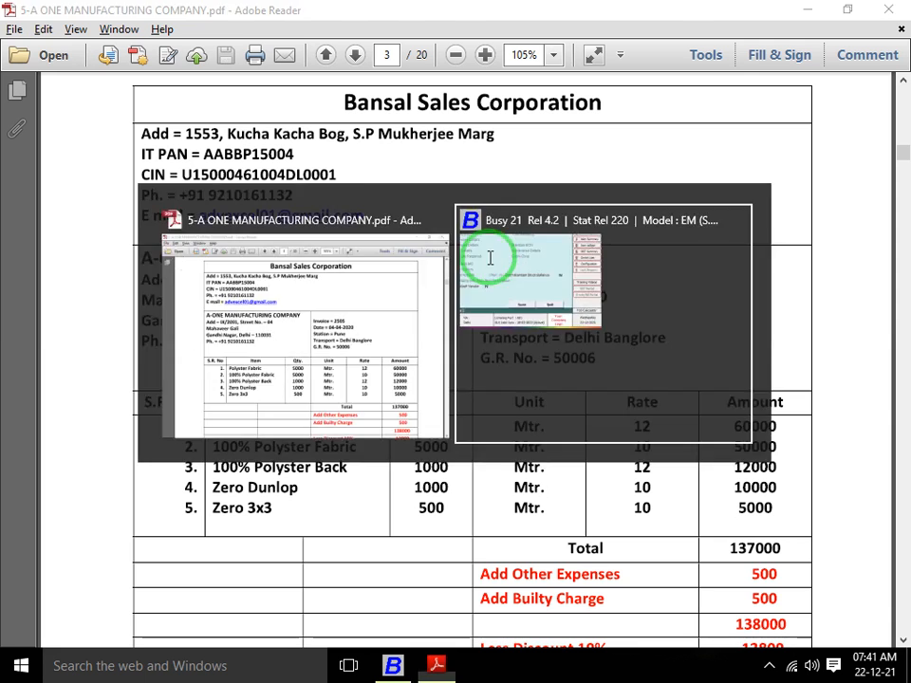
pyautogui.write('12')
pyautogui.press('Return')
pyautogui.press('Return')
pyautogui.press('F2')
# Enter a quantity of 1000 for 100 % POLYSTER BACK on the voucher's third line.
pyautogui.hotkey('alt', 'Tab')
pyautogui.hotkey('alt', 'Tab')
pyautogui.write('1')
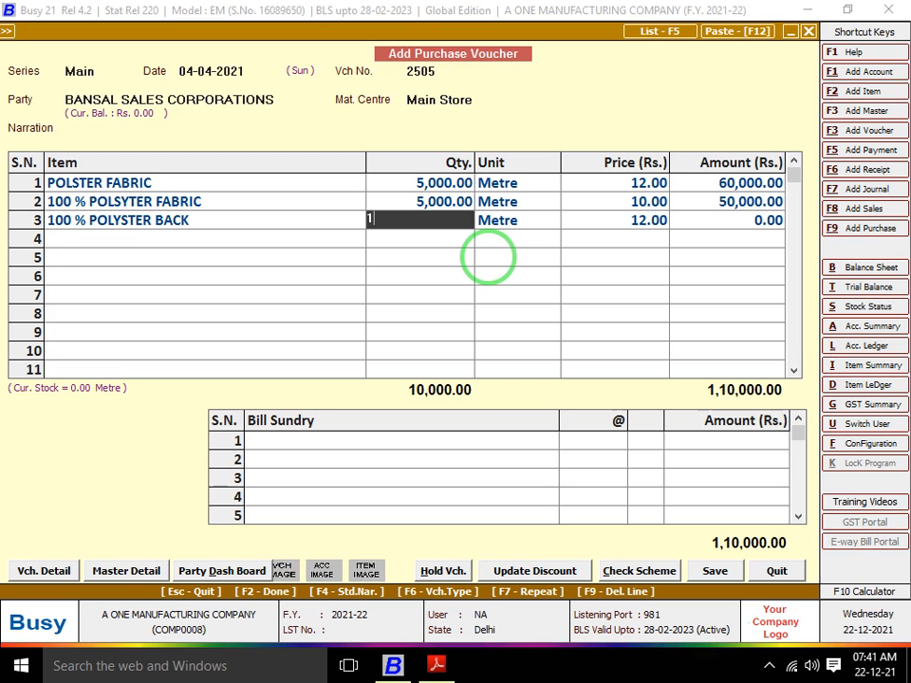
pyautogui.write('000')
pyautogui.press('Return')
pyautogui.press('Return')
pyautogui.press('Return')
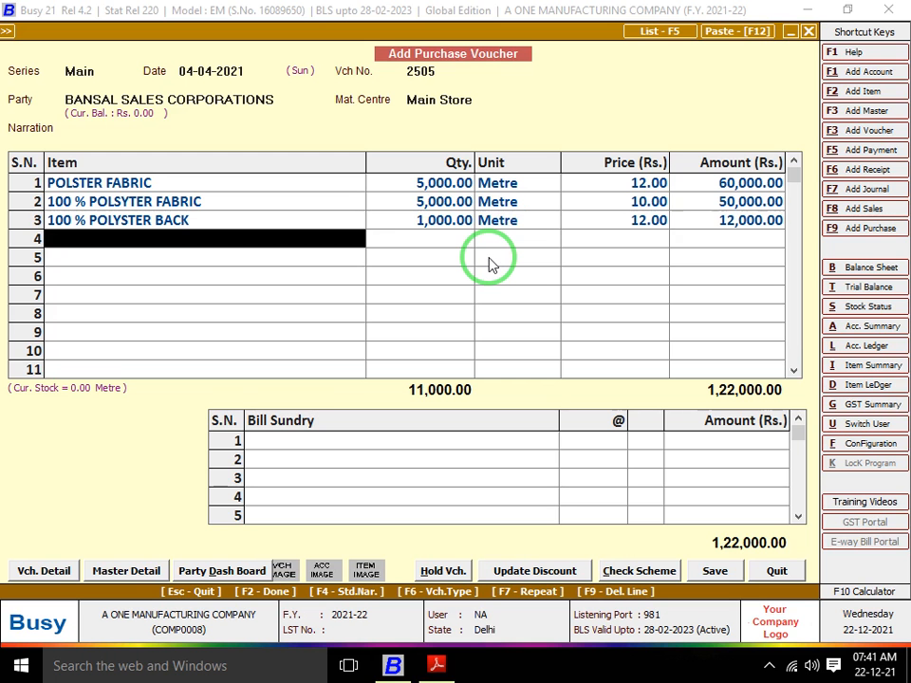
# Add ZERO DUNLOP as the fourth item with a quantity of 1000.
pyautogui.hotkey('alt', 'Tab')
pyautogui.hotkey('alt', 'Tab')
pyautogui.write('z')
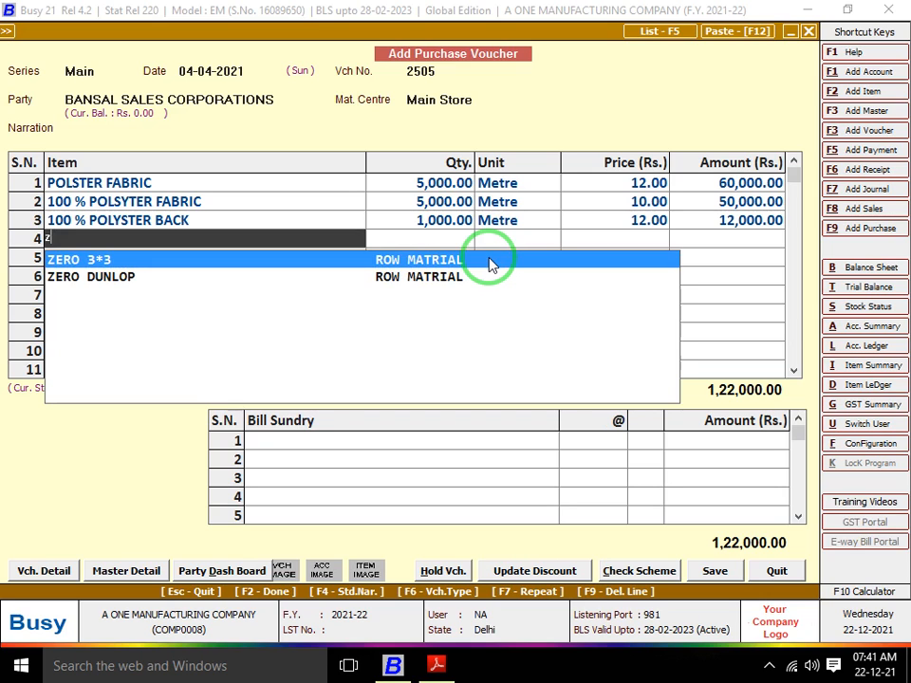
pyautogui.press('Down')
pyautogui.press('Return')
pyautogui.hotkey('alt', 'Tab')
pyautogui.hotkey('alt', 'Tab')
pyautogui.write('1000')
pyautogui.press('Return')
pyautogui.press('Return')
pyautogui.press('Return')
pyautogui.press('Return')
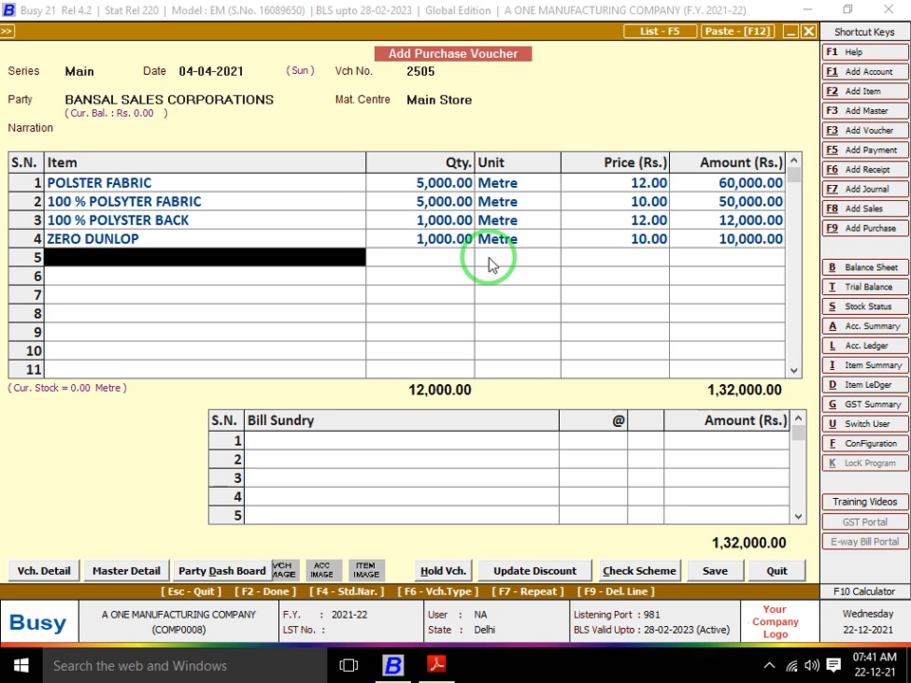
# Add ZERO 3*3 as the fifth item with a quantity of 500 and finish the item list.
pyautogui.hotkey('alt', 'Tab')
pyautogui.hotkey('alt', 'Tab')
pyautogui.write('z')
pyautogui.press('Return')
pyautogui.hotkey('alt', 'Tab')
pyautogui.hotkey('alt', 'Tab')
pyautogui.write('500')
pyautogui.press('Return')
pyautogui.press('Return')
pyautogui.press('Return')
pyautogui.press('Return')
pyautogui.press('Return')
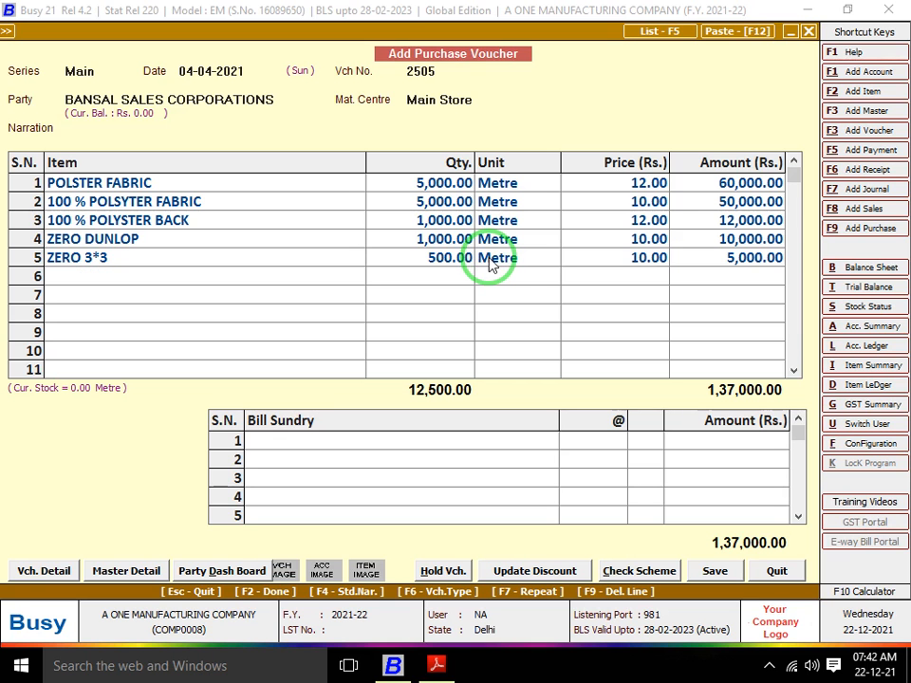
# Check the extra charges on the invoice and add the OTHER CHARGES bill sundry with an amount of 500.
pyautogui.hotkey('alt', 'Tab')
pyautogui.scroll(-3, 489, 264)
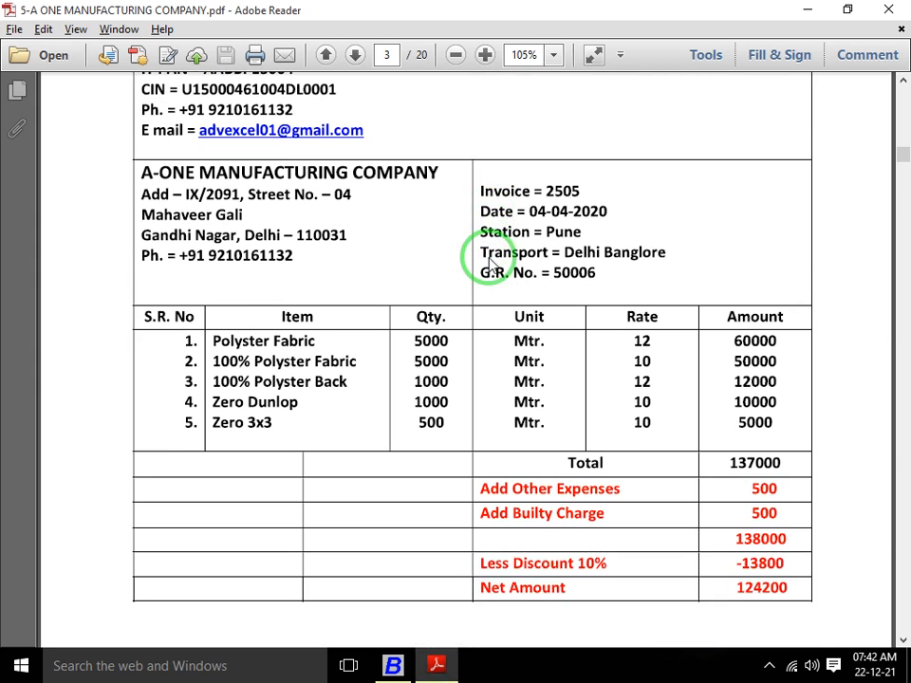
pyautogui.hotkey('alt', 'Tab')
pyautogui.write('oTH')
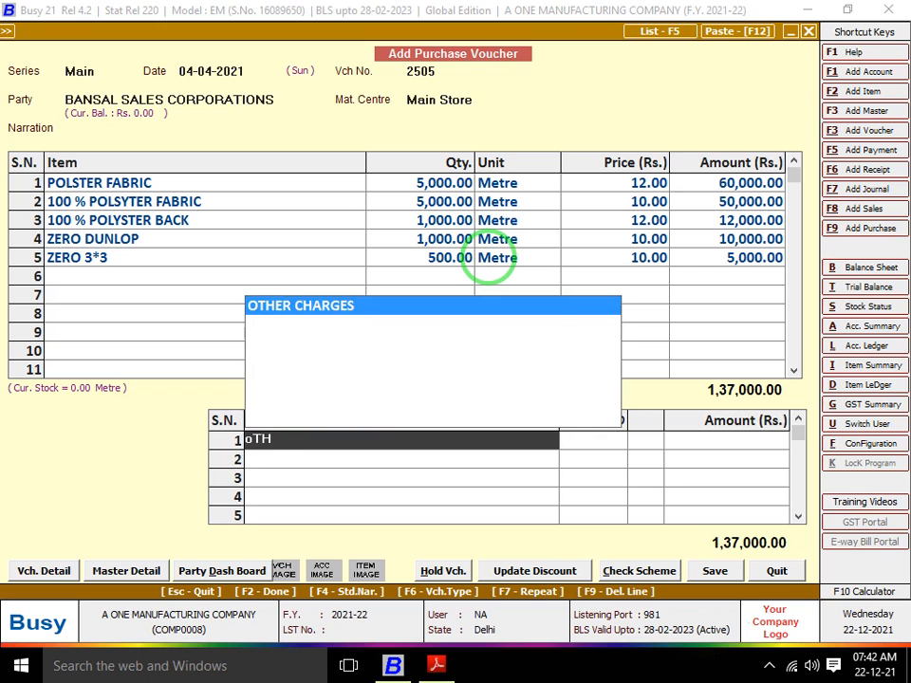
pyautogui.press('Return')
pyautogui.write('500')
pyautogui.press('Return')
# Add the BUILTY CHARGES bill sundry with an amount of 500.
pyautogui.write('b')
pyautogui.press('Return')
pyautogui.hotkey('alt', 'Tab')
pyautogui.hotkey('alt', 'Tab')
pyautogui.write('500')
pyautogui.press('Return')
# Add the Discount bill sundry at the invoice's rate of 10%.
pyautogui.write('dIS')
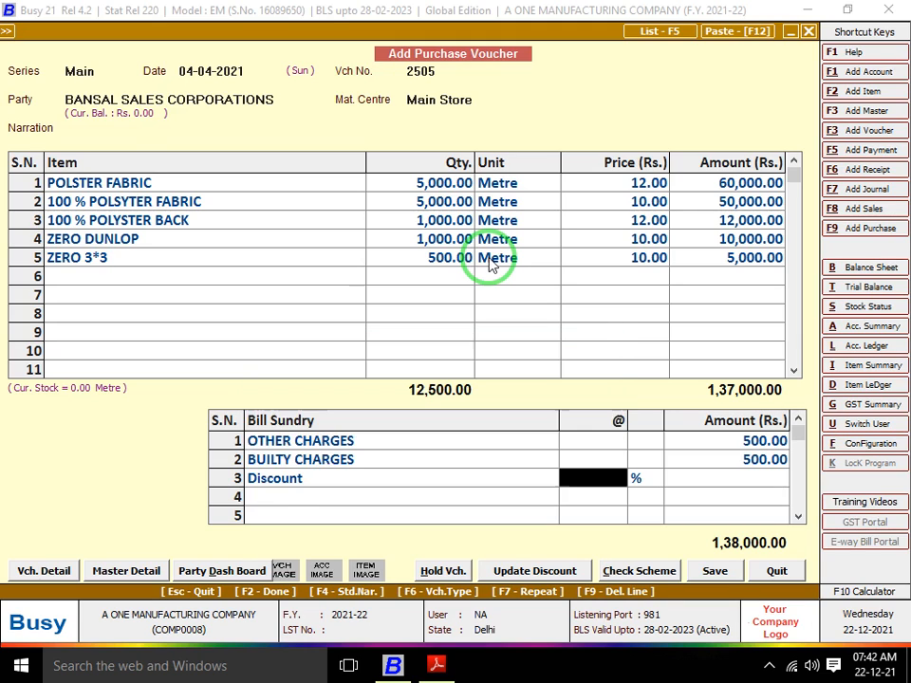
pyautogui.press('Return')
pyautogui.hotkey('alt', 'Tab')
pyautogui.hotkey('alt', 'Tab')
pyautogui.write('1')
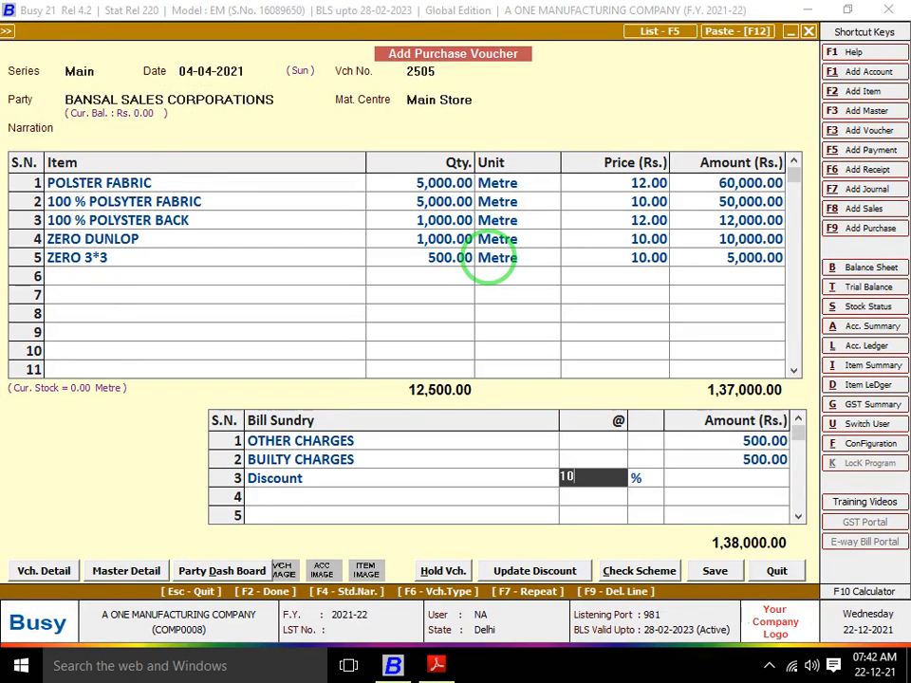
pyautogui.write('0')
pyautogui.press('Return')
pyautogui.press('Return')
# Compare the voucher's discount and net amount with the Bansal Sales Corporation invoice, then save the voucher.
pyautogui.hotkey('alt', 'Tab')
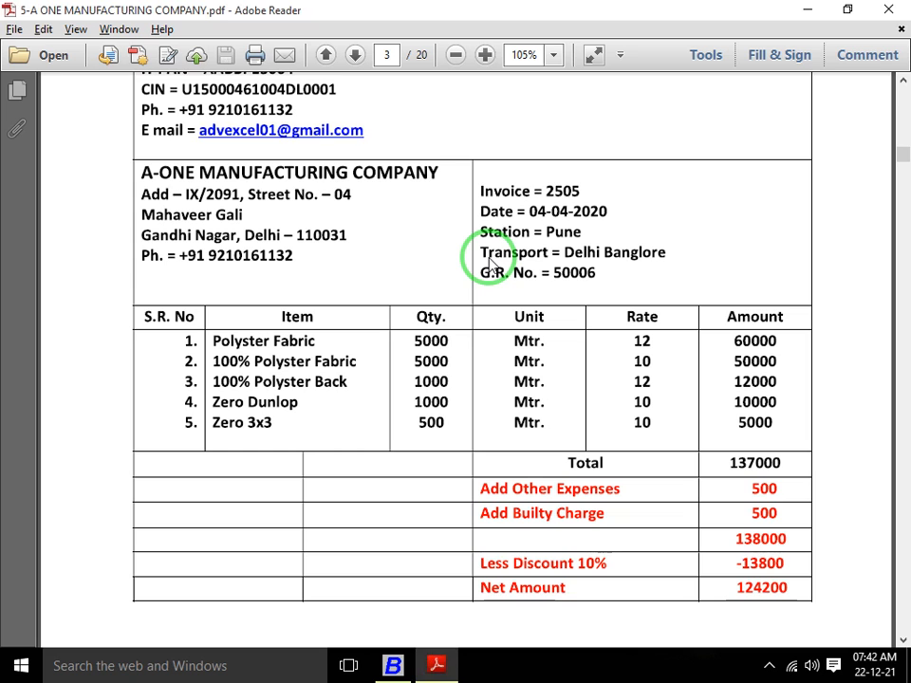
pyautogui.press('alt')
pyautogui.hotkey('alt', 'Tab')
pyautogui.press('F2')
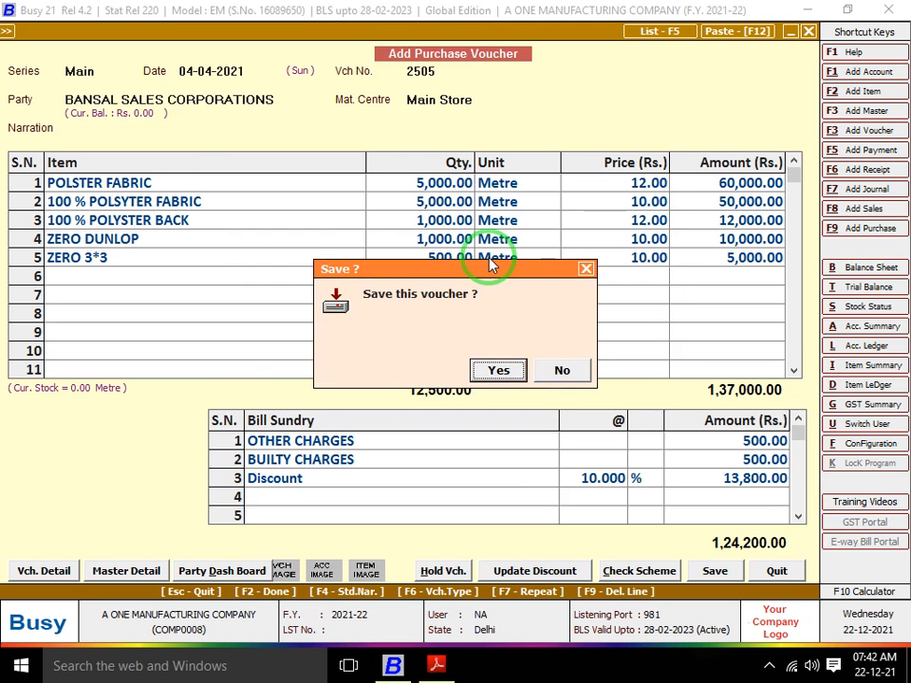
pyautogui.press('Return')
# Consult the page 4 invoice and start its purchase voucher dated 04-04-2021, number 2602, for party GEETIKA TRADERS.
pyautogui.hotkey('alt', 'Tab')
pyautogui.scroll(-10, 490, 266)
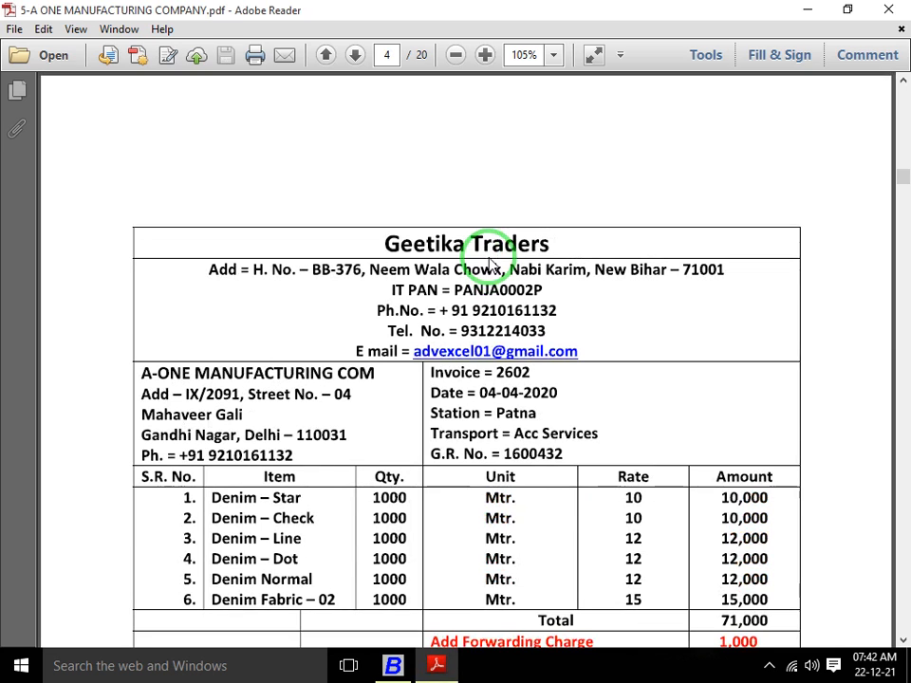
pyautogui.scroll(-3, 491, 266)
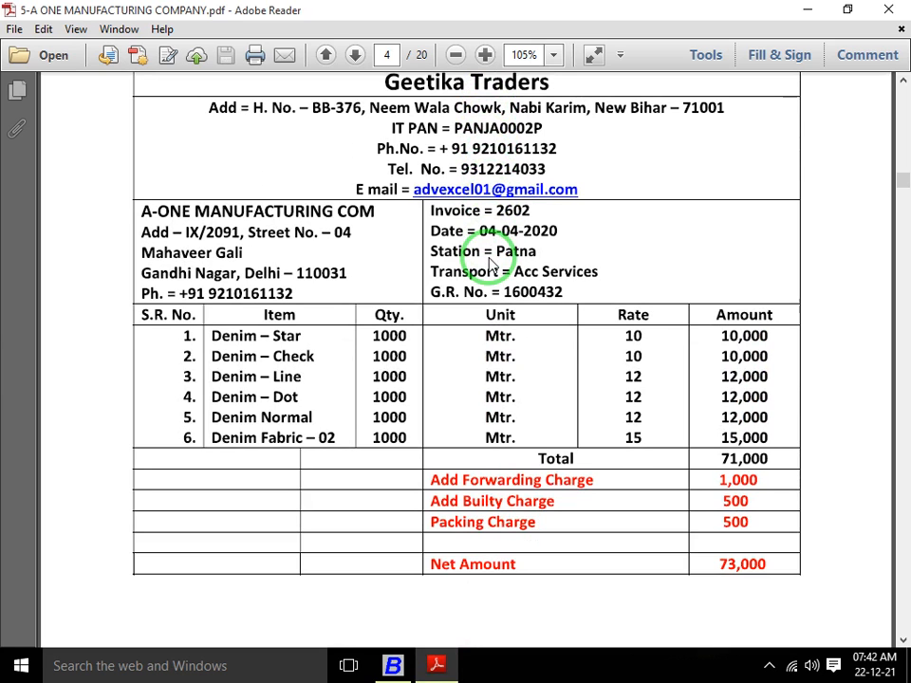
pyautogui.scroll(1, 491, 266)
pyautogui.hotkey('alt', 'Tab')
pyautogui.hotkey('alt', 'Tab')
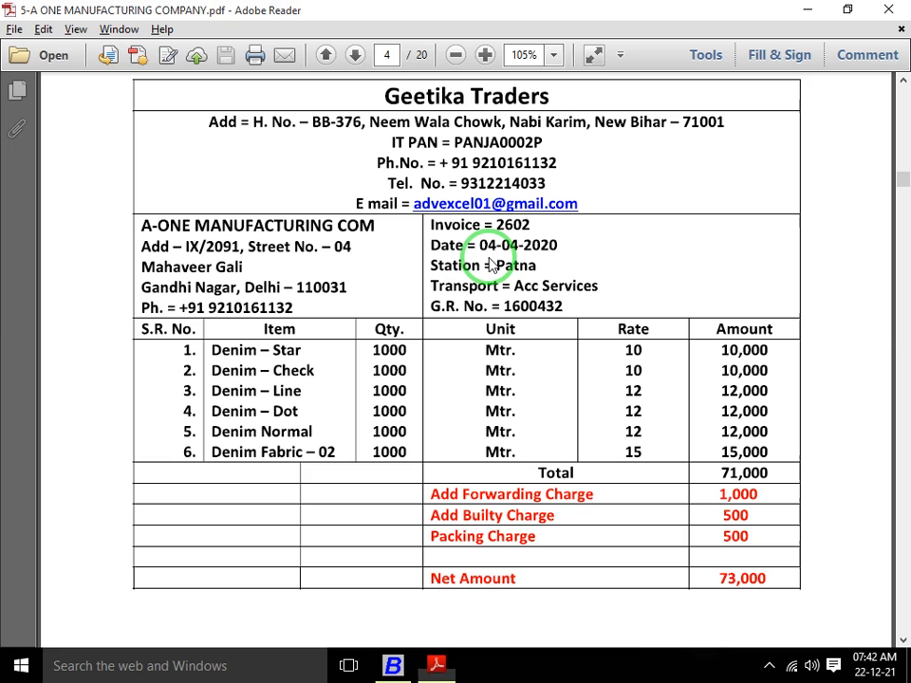
pyautogui.hotkey('alt', 'Tab')
pyautogui.press('Return')
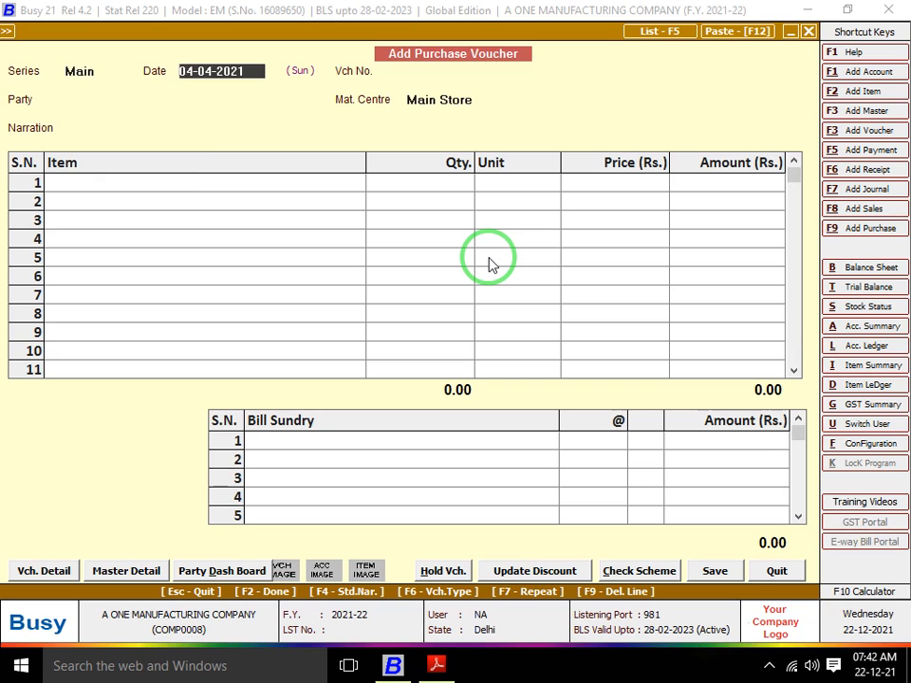
pyautogui.press('Return')
pyautogui.press('Return')
pyautogui.write('G')
pyautogui.press('Return')
pyautogui.press('Return')
# Add DENIM STAR as the voucher's first item with a quantity of 1000.
pyautogui.hotkey('alt', 'Tab')
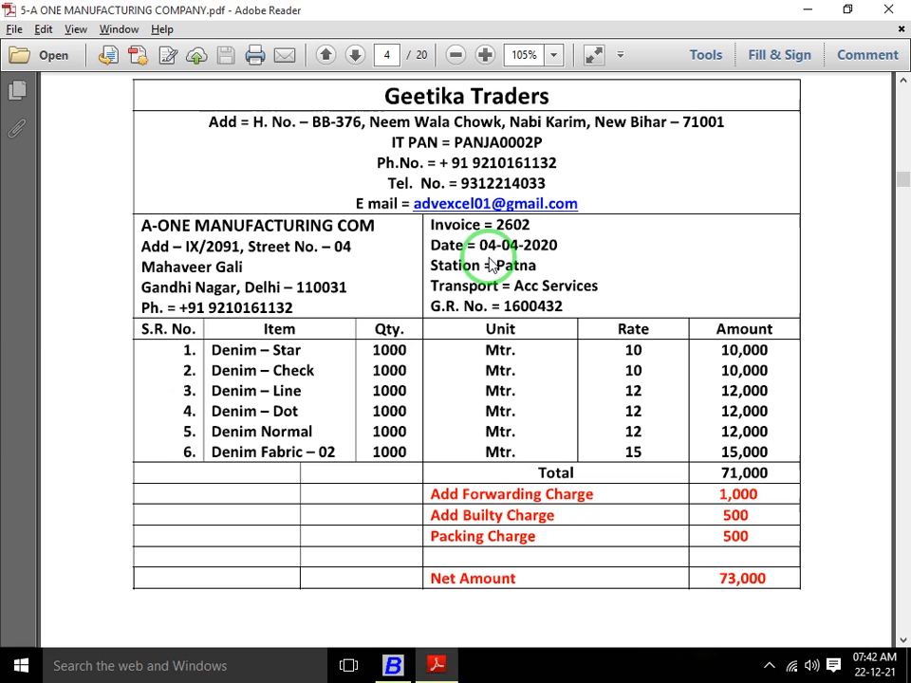
pyautogui.hotkey('alt', 'Tab')
pyautogui.write('DE')
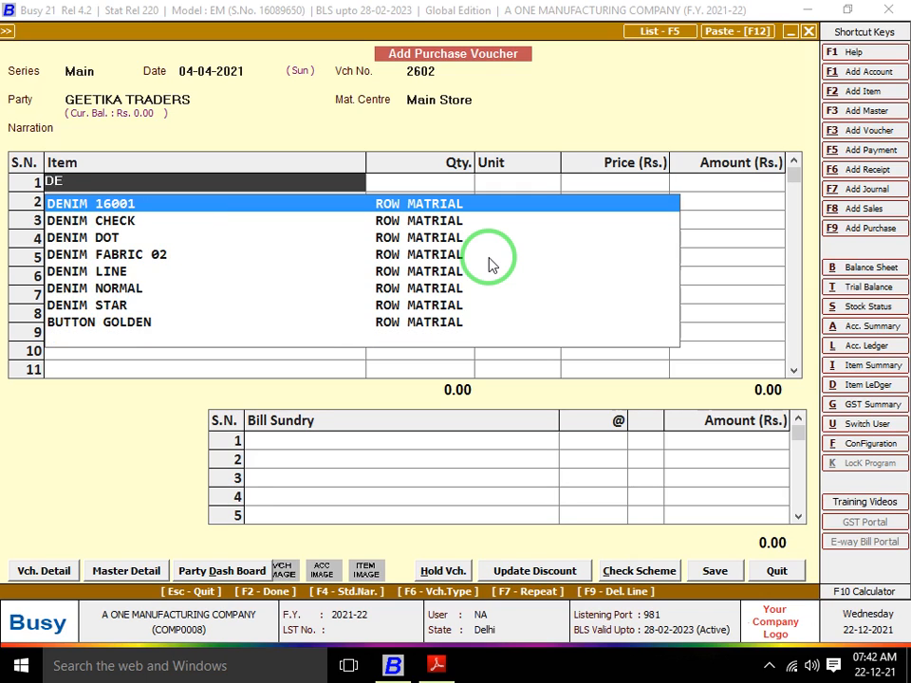
pyautogui.write('NIM S')
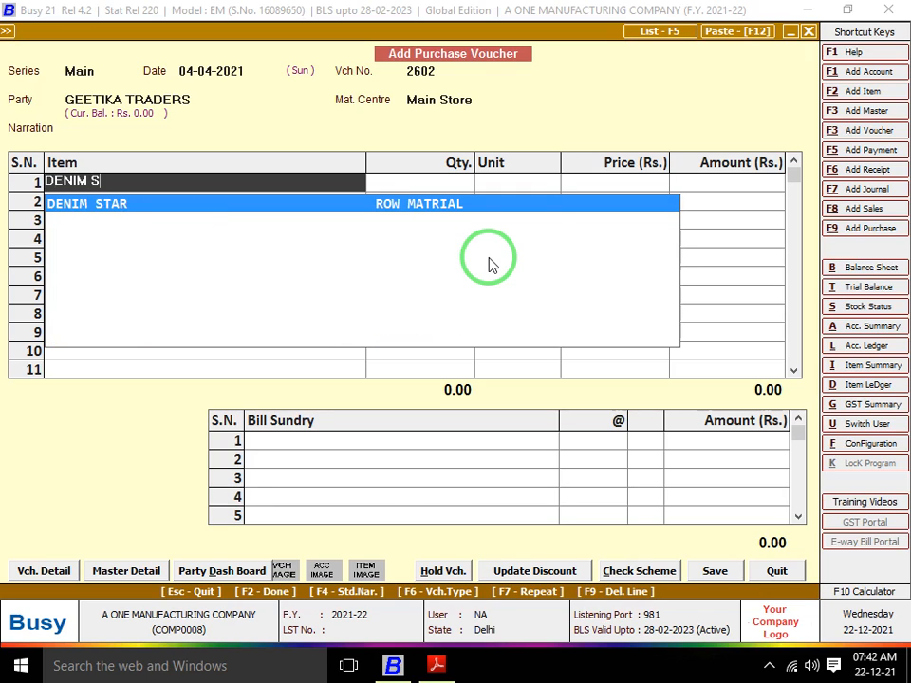
pyautogui.press('Return')
pyautogui.hotkey('alt', 'Tab')
pyautogui.hotkey('alt', 'Tab')
pyautogui.write('1000')
pyautogui.press('Return')
pyautogui.press('Return')
pyautogui.press('Return')
# Add DENIM CHECK as the second item with a quantity of 1000, and consult the invoice for the third item.
pyautogui.hotkey('alt', 'Tab')
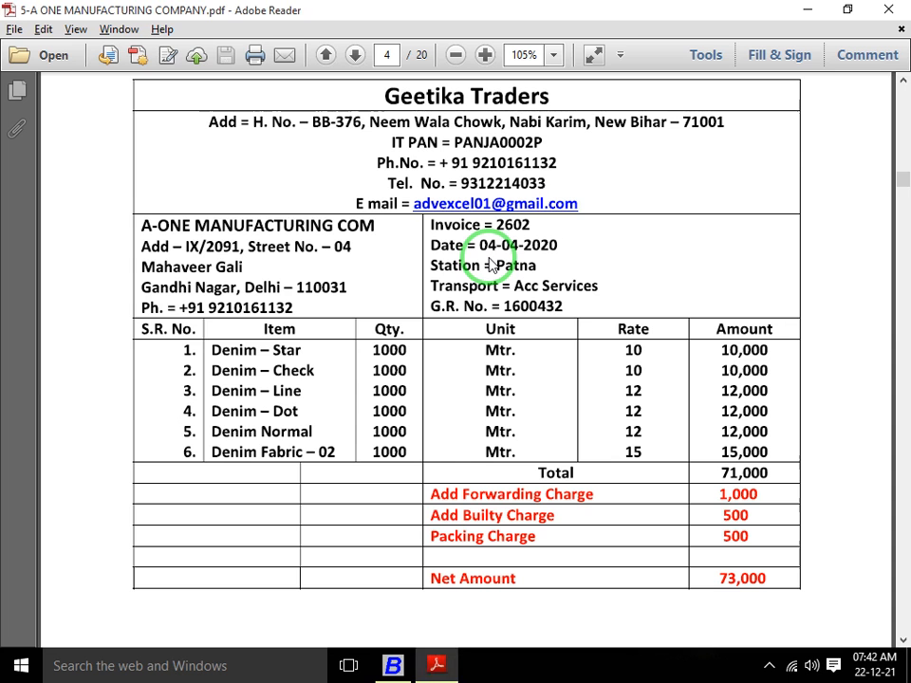
pyautogui.hotkey('alt', 'Tab')
pyautogui.press('Down')
pyautogui.press('Return')
pyautogui.hotkey('alt', 'Tab')
pyautogui.hotkey('alt', 'Tab')
pyautogui.write('1000')
pyautogui.press('Return')
pyautogui.press('Return')
pyautogui.press('Return')
pyautogui.hotkey('alt', 'Tab')
pyautogui.hotkey('alt', 'Tab')
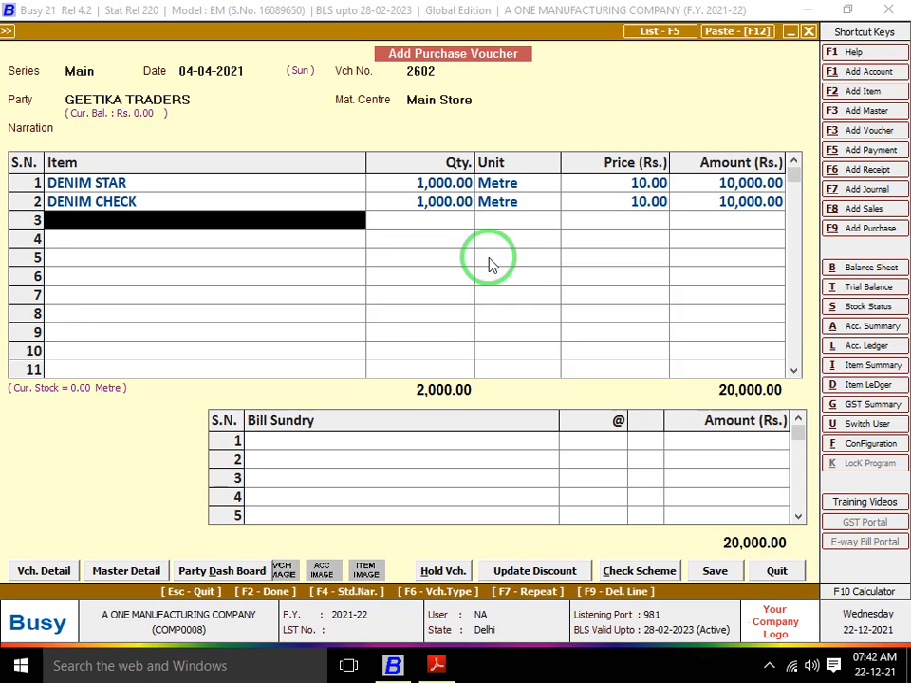
pyautogui.write('dE')
pyautogui.press('Down')
pyautogui.press('Down')
pyautogui.press('Down')
pyautogui.press('Return')
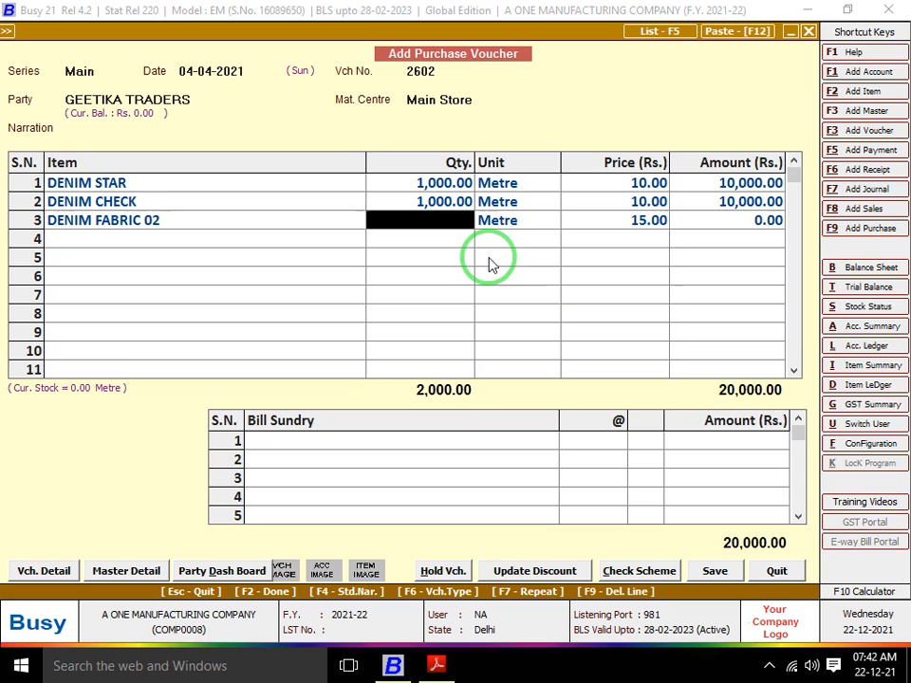
# Set the voucher's third item to DENIM LINE with a quantity of 1000, checking the invoice.
pyautogui.press('Left')
pyautogui.write('dENI')
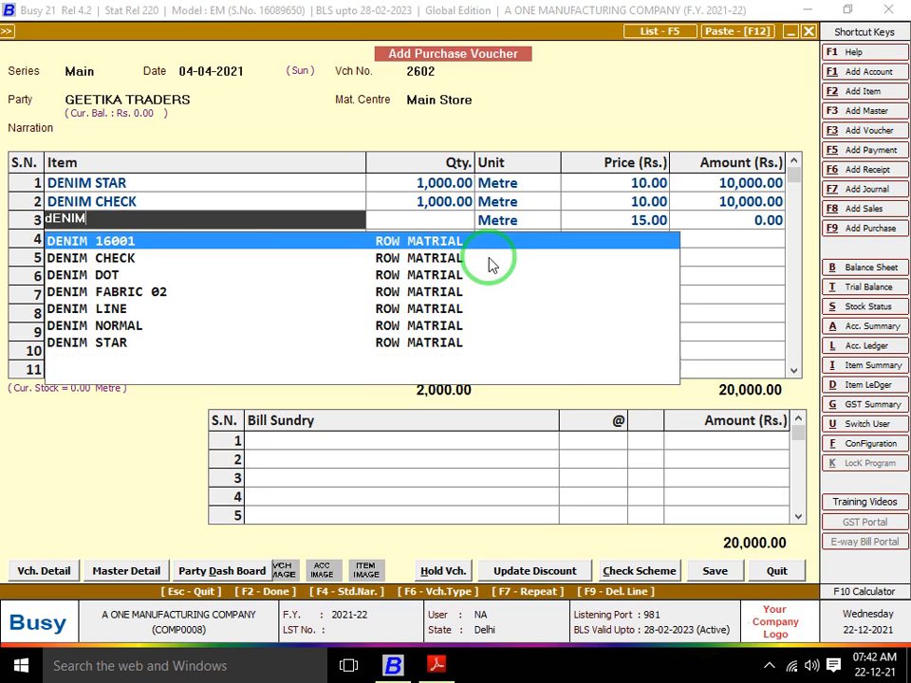
pyautogui.write('M')
pyautogui.press('Down')
pyautogui.press('Down')
pyautogui.press('Down')
pyautogui.press('Down')
pyautogui.press('Return')
pyautogui.hotkey('alt', 'Tab')
pyautogui.hotkey('alt', 'Tab')
pyautogui.write('1000')
pyautogui.press('Return')
pyautogui.press('Return')
pyautogui.press('Return')
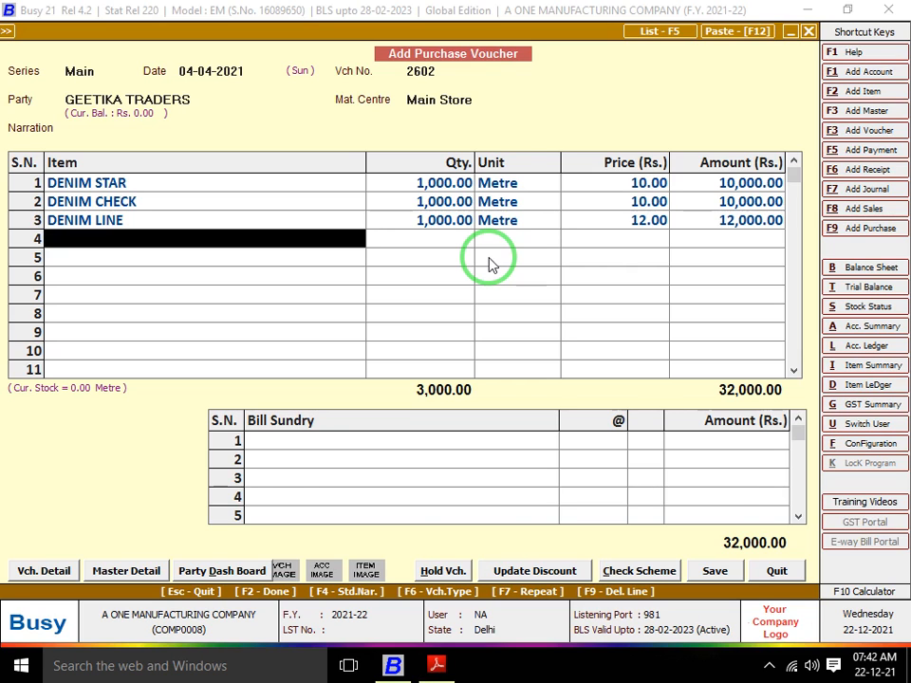
# Add DENIM DOT as the fourth item with a quantity of 1000, as listed on the invoice.
pyautogui.hotkey('alt', 'Tab')
pyautogui.hotkey('alt', 'Tab')
pyautogui.write('dENIM')
pyautogui.press('Down')
pyautogui.press('Down')
pyautogui.press('Return')
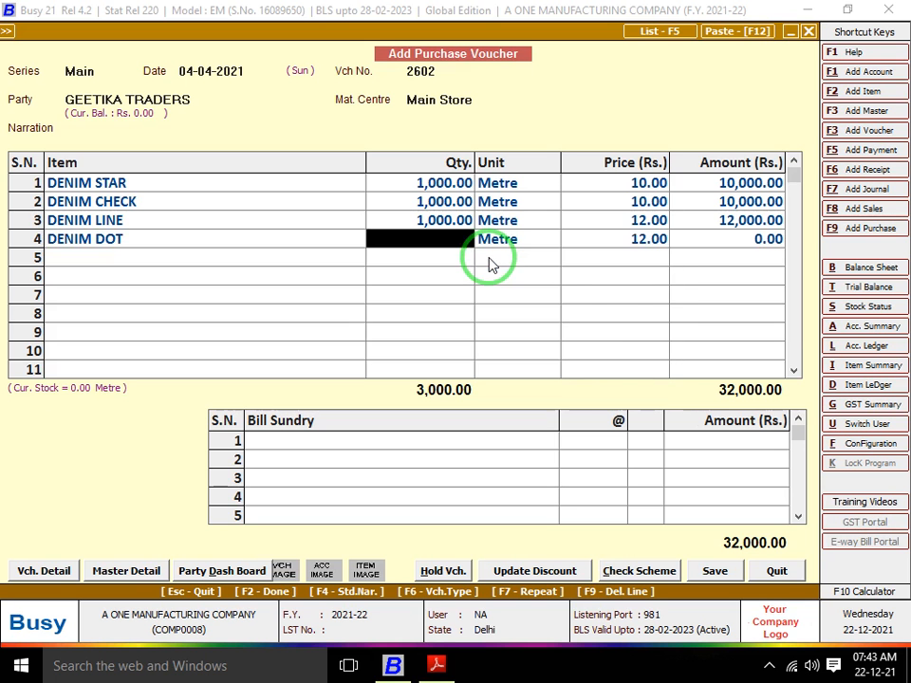
pyautogui.hotkey('alt', 'Tab')
pyautogui.hotkey('alt', 'Tab')
pyautogui.write('1000')
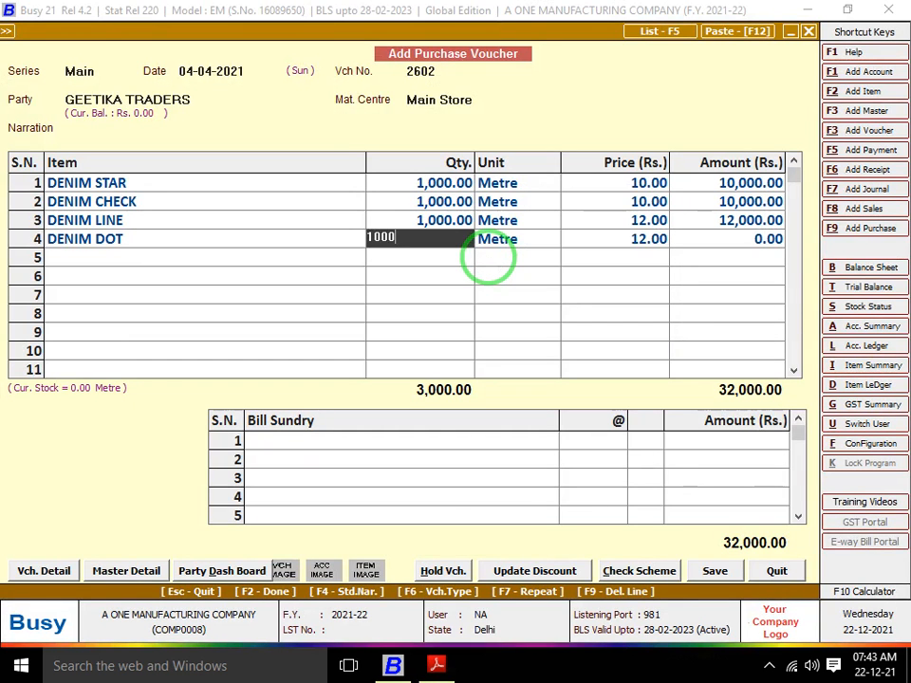
pyautogui.press('Return')
pyautogui.press('Return')
# Consult the invoice and add DENIM NORMAL as the fifth item with a quantity of 1000.
pyautogui.hotkey('alt', 'Tab')
pyautogui.scroll(-2, 491, 266)
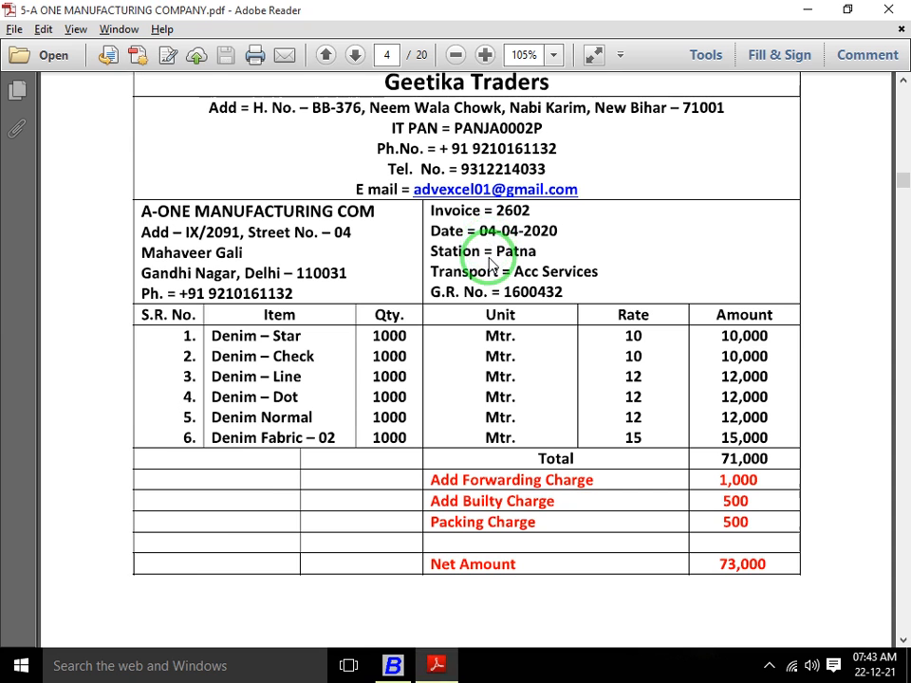
pyautogui.hotkey('alt', 'Tab')
pyautogui.write('dEN')
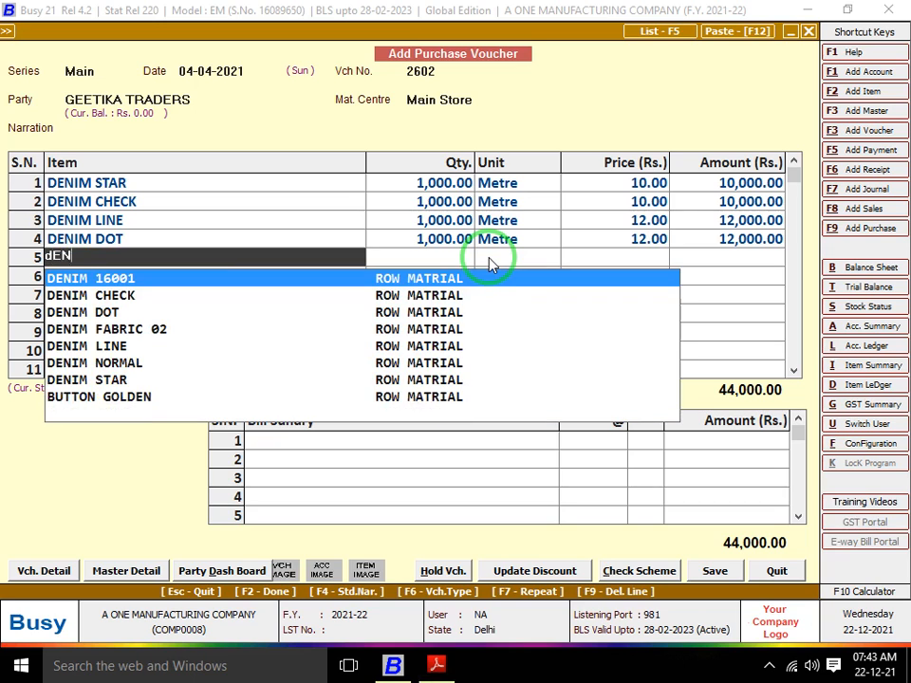
pyautogui.write('IM NORMAL')
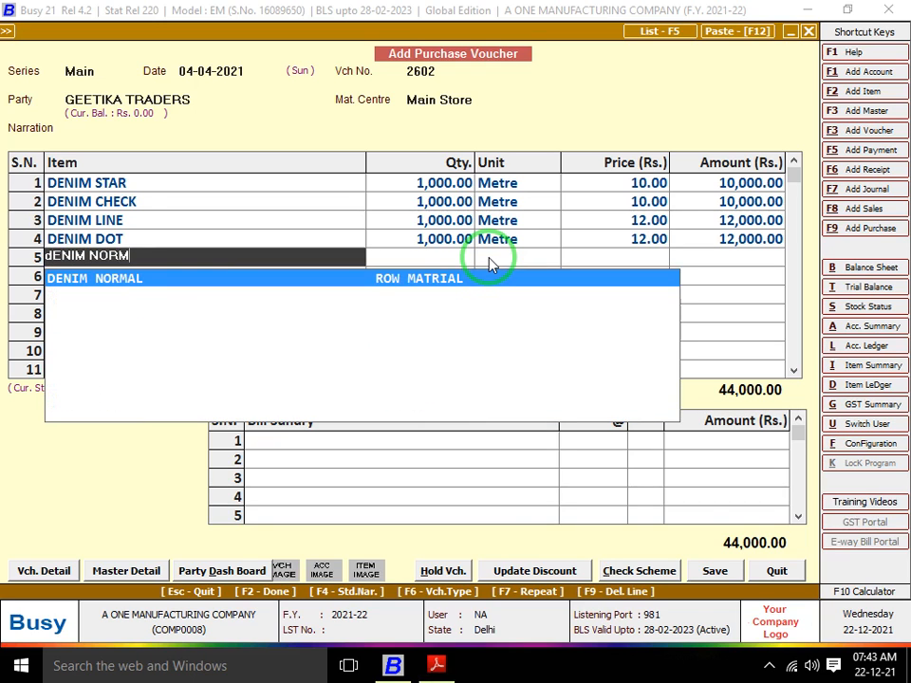
pyautogui.press('Return')
pyautogui.hotkey('alt', 'Tab')
pyautogui.hotkey('alt', 'Tab')
pyautogui.write('1000')
pyautogui.press('Return')
pyautogui.press('Return')
# Add DENIM FABRIC 02 as the sixth item with a quantity of 1000, as listed on the invoice.
pyautogui.hotkey('alt', 'Tab')
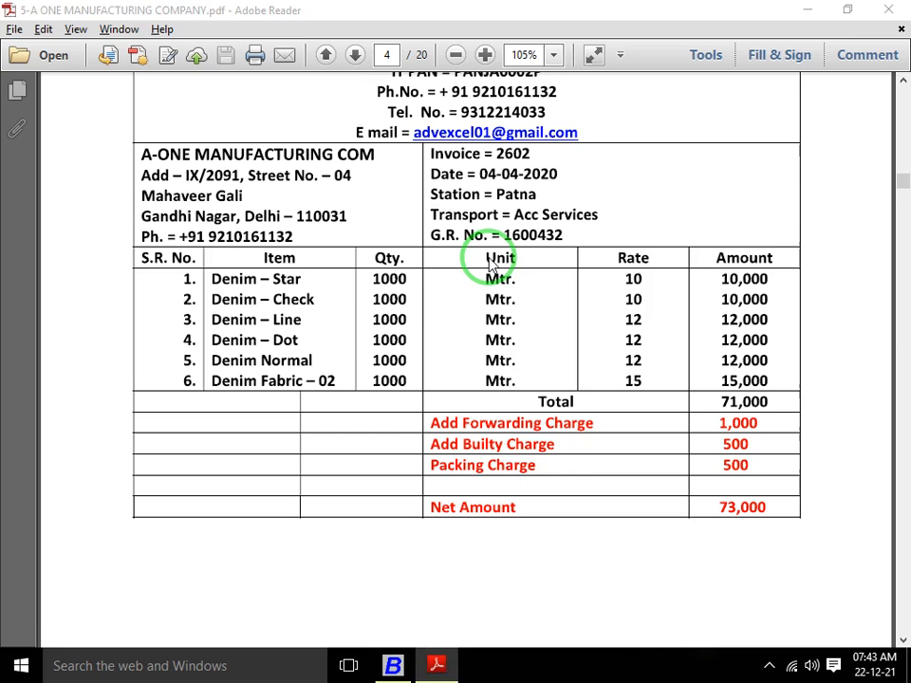
pyautogui.hotkey('alt', 'Tab')
pyautogui.write('dE')
pyautogui.press('Down')
pyautogui.press('Down')
pyautogui.press('Down')
pyautogui.press('Return')
pyautogui.hotkey('alt', 'Tab')
pyautogui.hotkey('alt', 'Tab')
pyautogui.write('02')
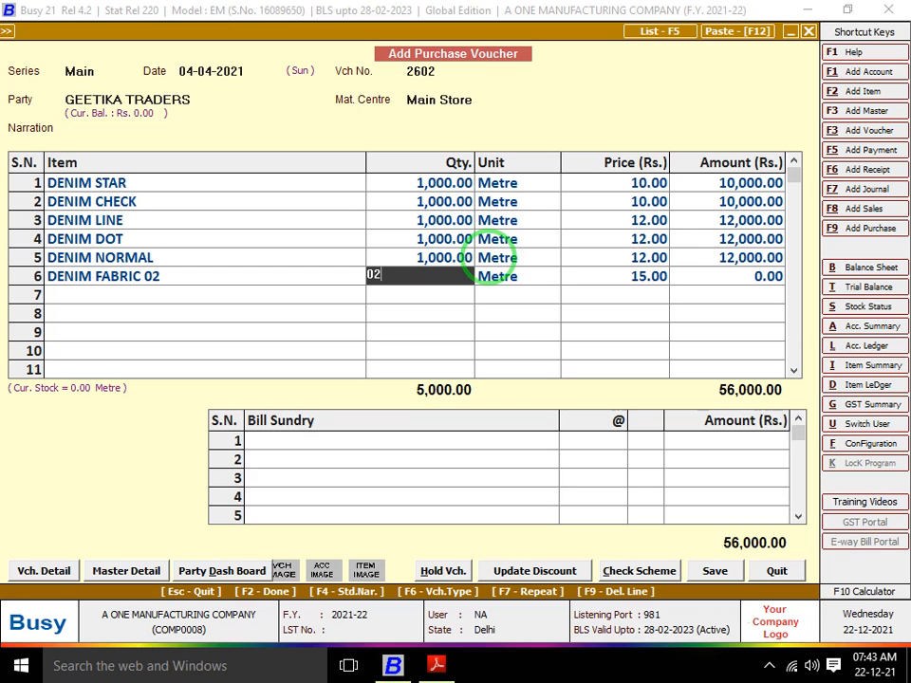
pyautogui.write('1000')
pyautogui.press('Return')
pyautogui.press('Return')
pyautogui.press('Return')
pyautogui.press('Return')
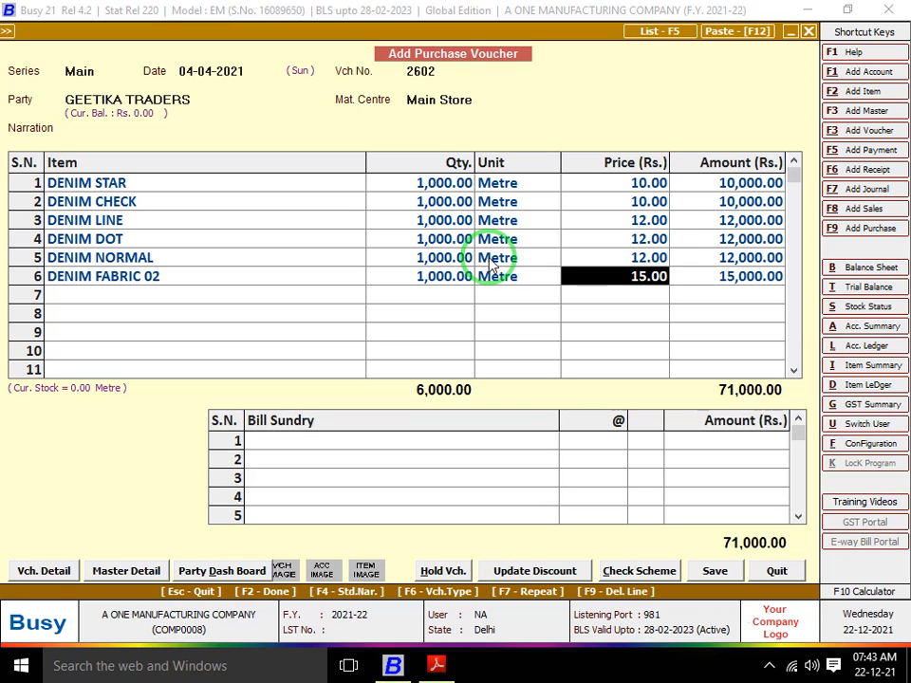
# Finish the item list and add the bill sundry Freight & Forwarding Charges with an amount of 1000.
pyautogui.hotkey('alt', 'Tab')
pyautogui.hotkey('alt', 'Tab')
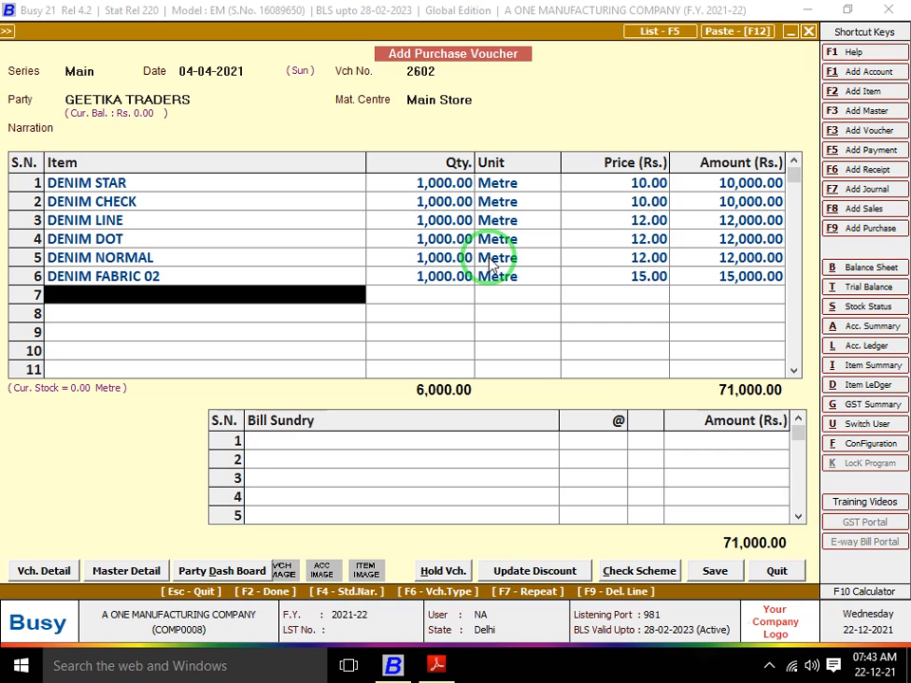
pyautogui.press('Return')
pyautogui.write('fr')
pyautogui.press('Return')
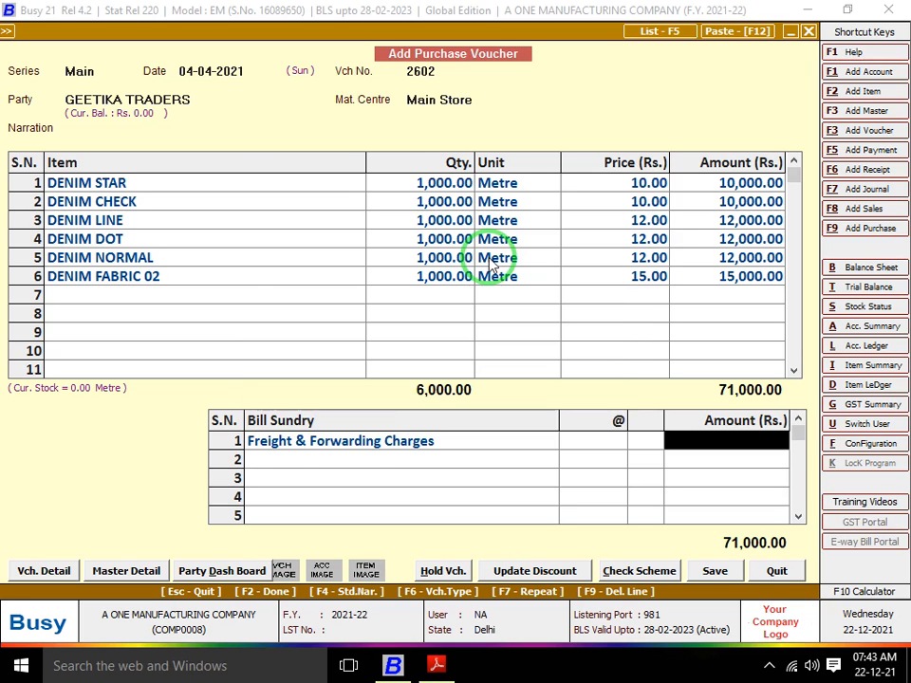
pyautogui.hotkey('alt', 'Tab')
pyautogui.hotkey('alt', 'Tab')
pyautogui.write('100')
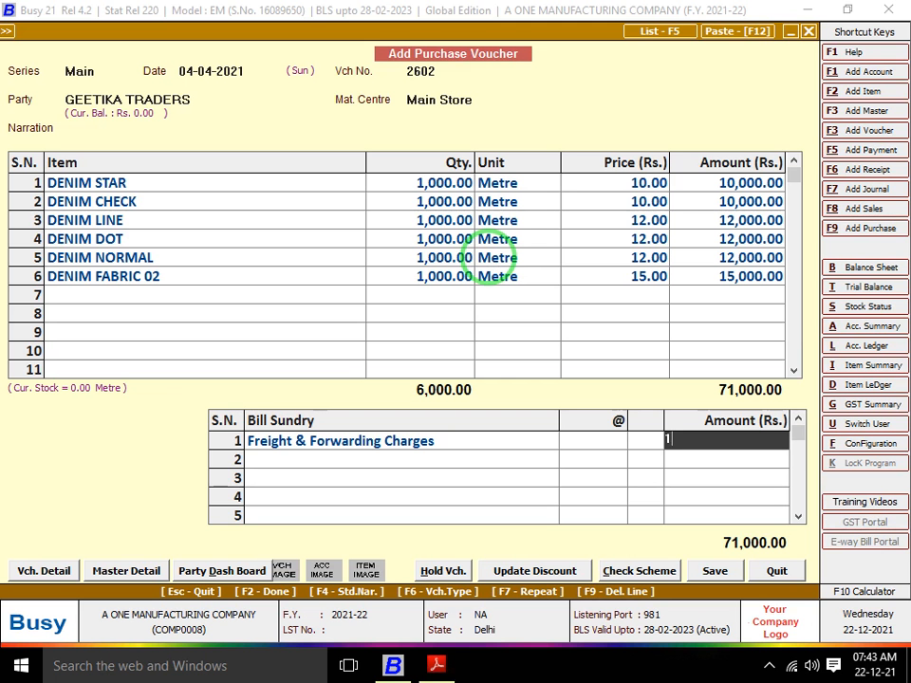
pyautogui.press('Return')
# Add BUILTY CHARGES of 500 from the invoice as the second bill sundry.
pyautogui.hotkey('alt', 'Tab')
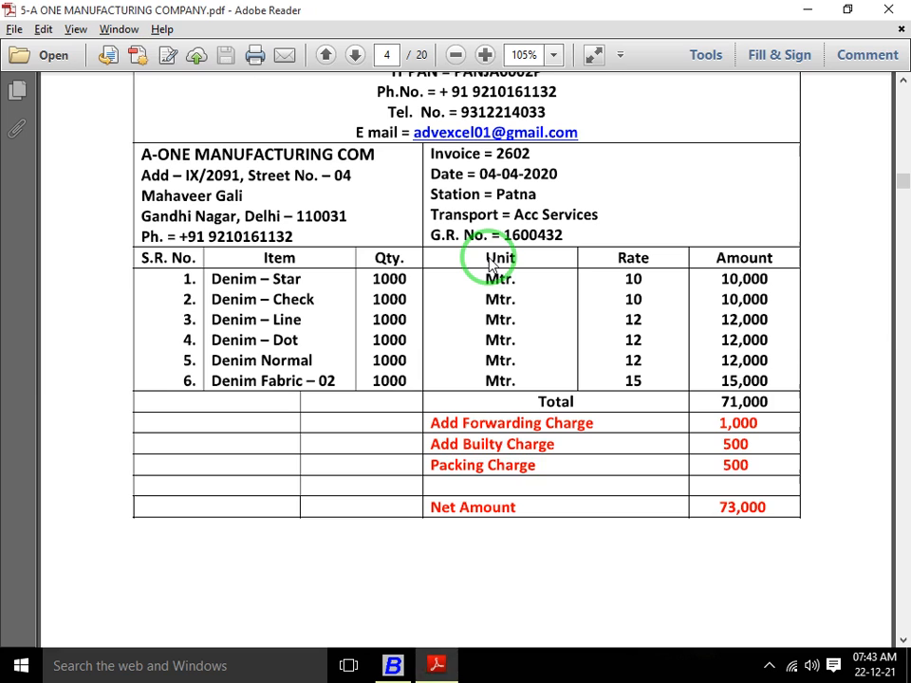
pyautogui.hotkey('alt', 'Tab')
pyautogui.write('bU')
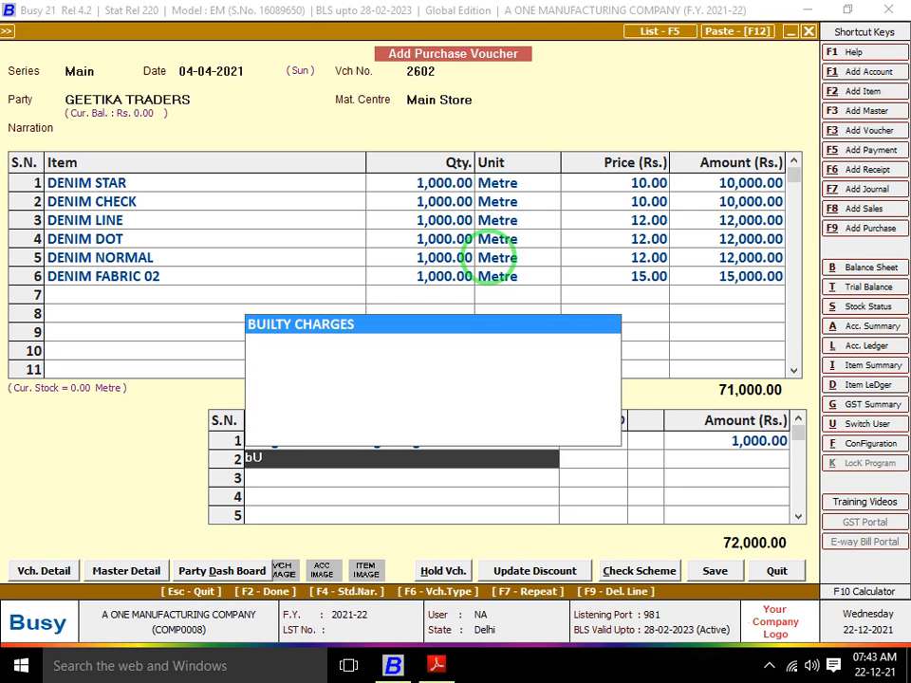
pyautogui.press('Return')
pyautogui.hotkey('alt', 'Tab')
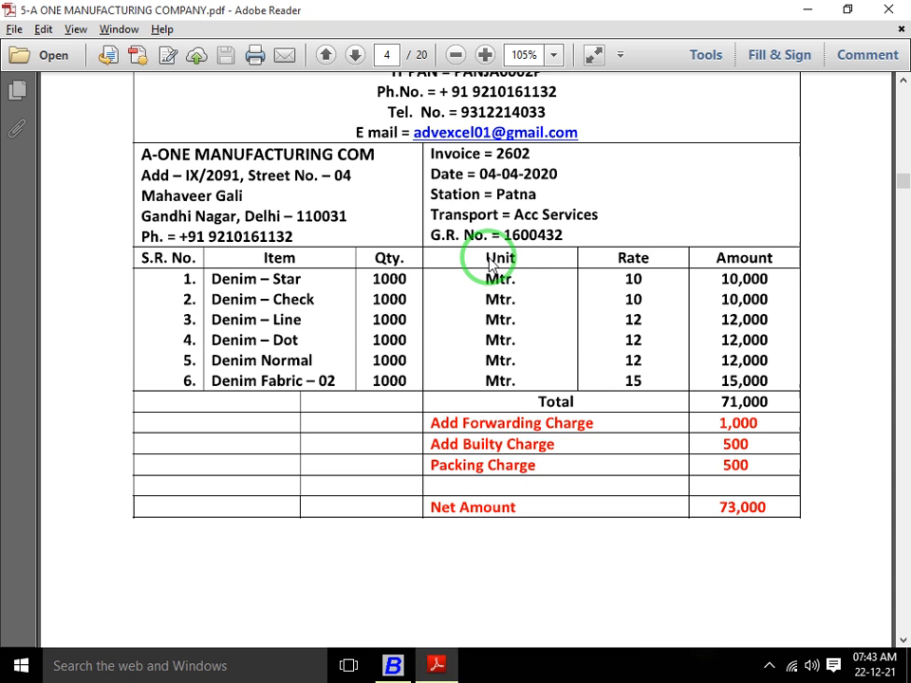
pyautogui.hotkey('alt', 'Tab')
pyautogui.write('500')
pyautogui.press('Return')
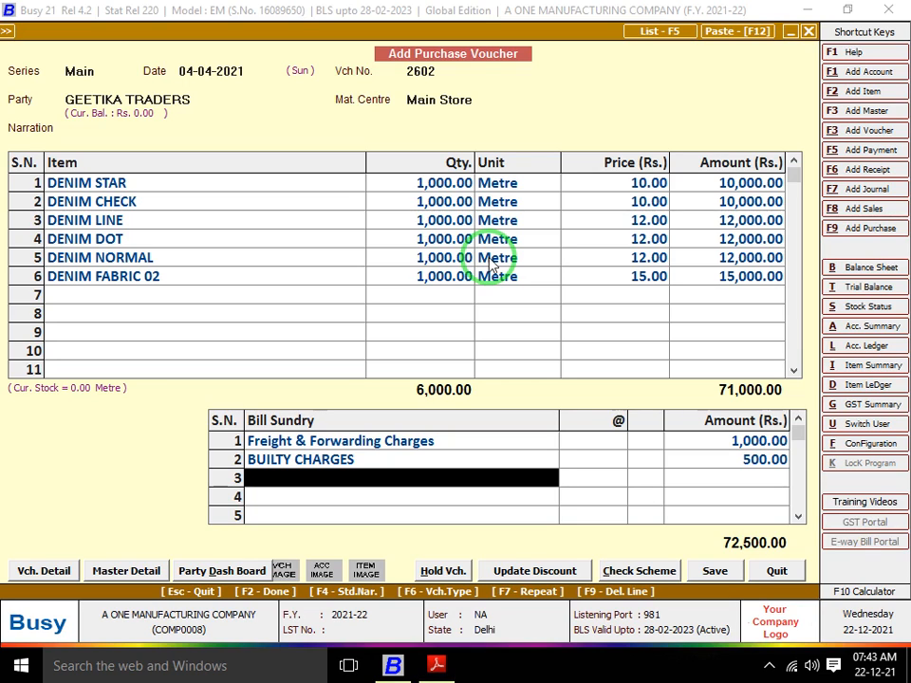
# Add PACKING CHARGES of 500 as the third bill sundry.
pyautogui.write('pA')
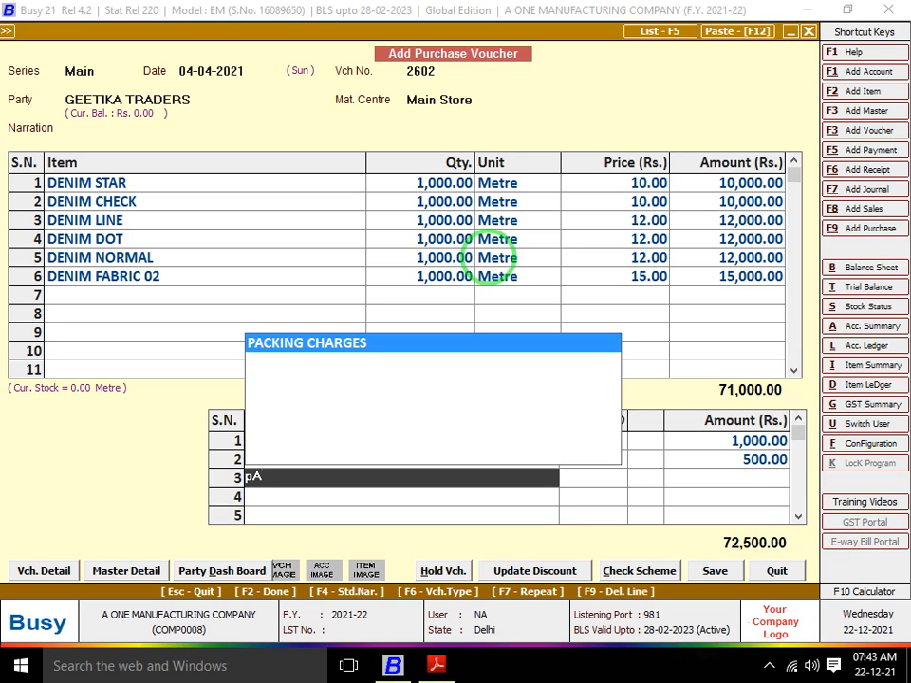
pyautogui.press('Return')
pyautogui.write('500')
pyautogui.press('Return')
# Compare the voucher's net amount with the Geetika Traders invoice, then save the voucher.
pyautogui.hotkey('alt', 'Tab')
pyautogui.hotkey('alt', 'Tab')
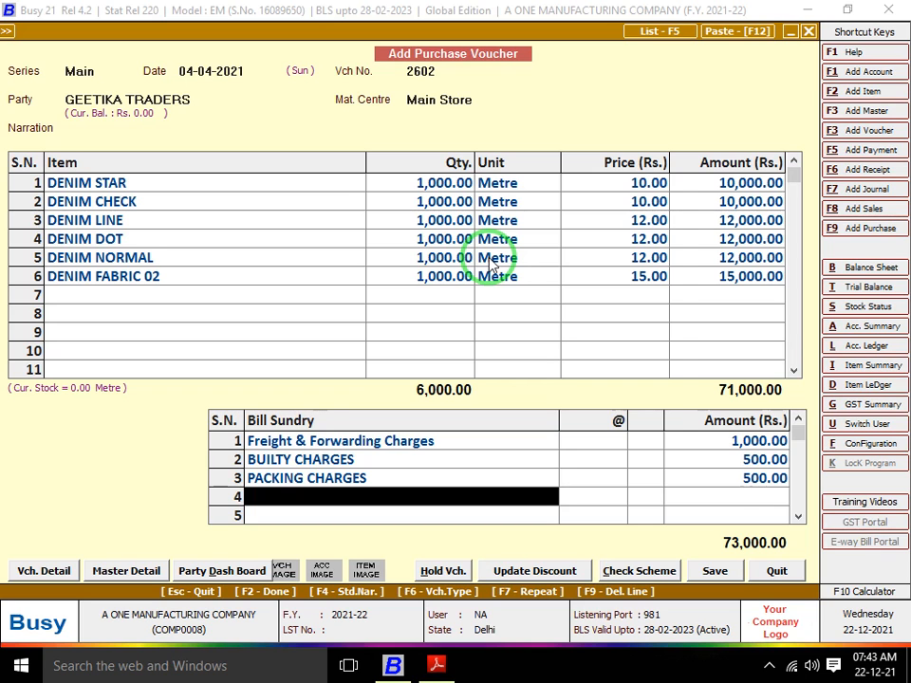
pyautogui.press('Return')
pyautogui.press('F2')
pyautogui.press('Return')
# Consult the Hari Om Traders invoice on page 5 and date the new purchase voucher 06-04-2021.
pyautogui.hotkey('alt', 'Tab')
pyautogui.scroll(-1, 491, 265)
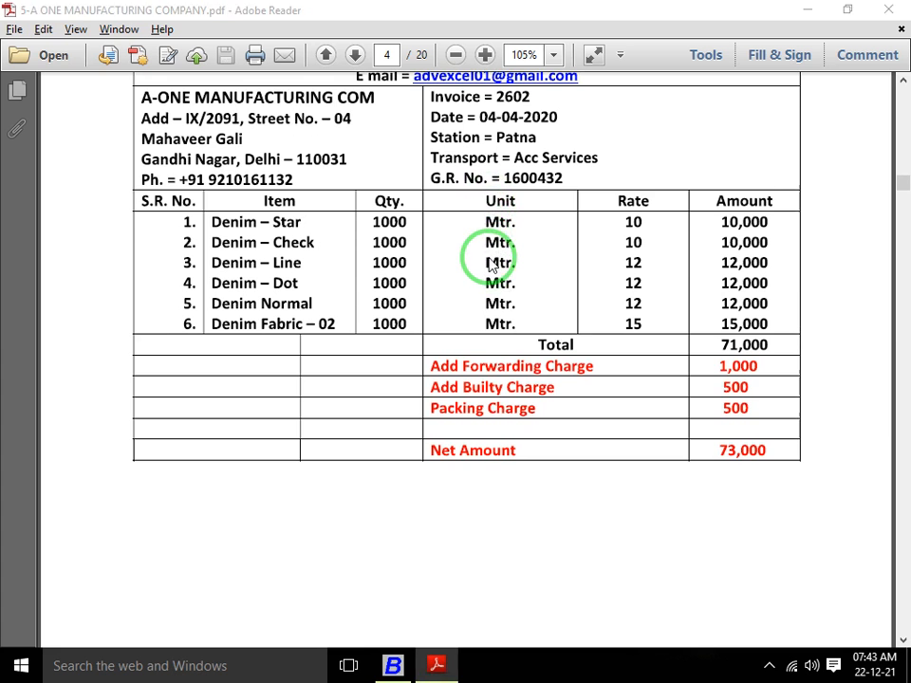
pyautogui.hotkey('alt', 'Tab')
pyautogui.hotkey('alt', 'Tab')
pyautogui.scroll(-8, 491, 265)
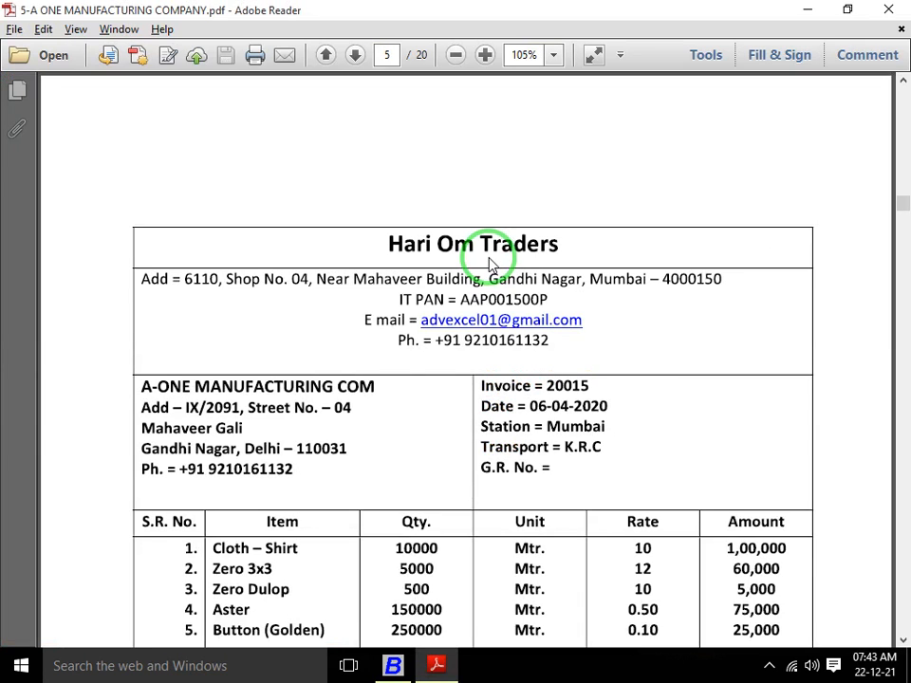
pyautogui.scroll(1, 491, 265)
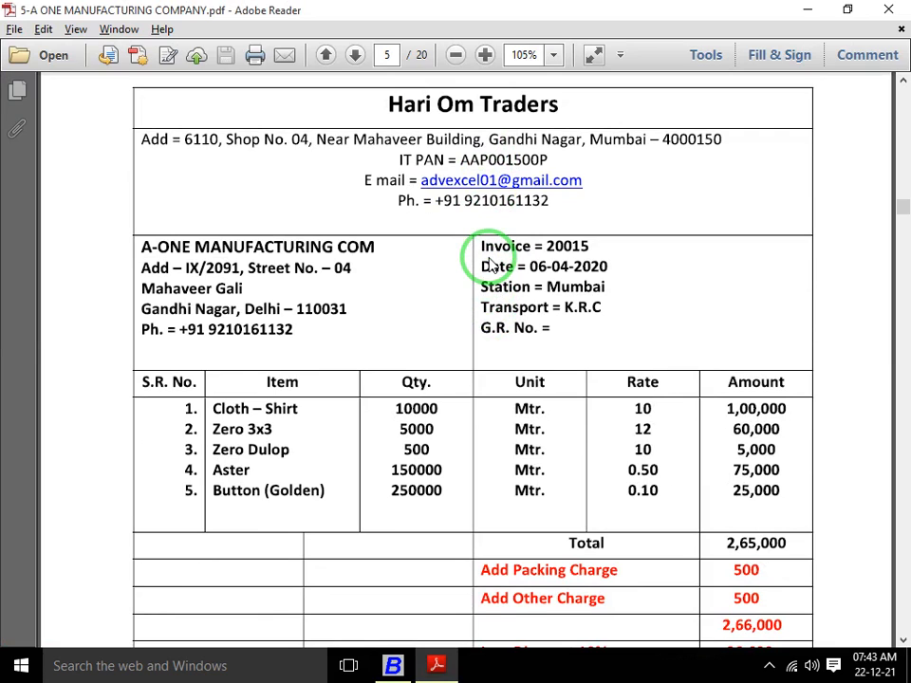
pyautogui.scroll(1, 491, 265)
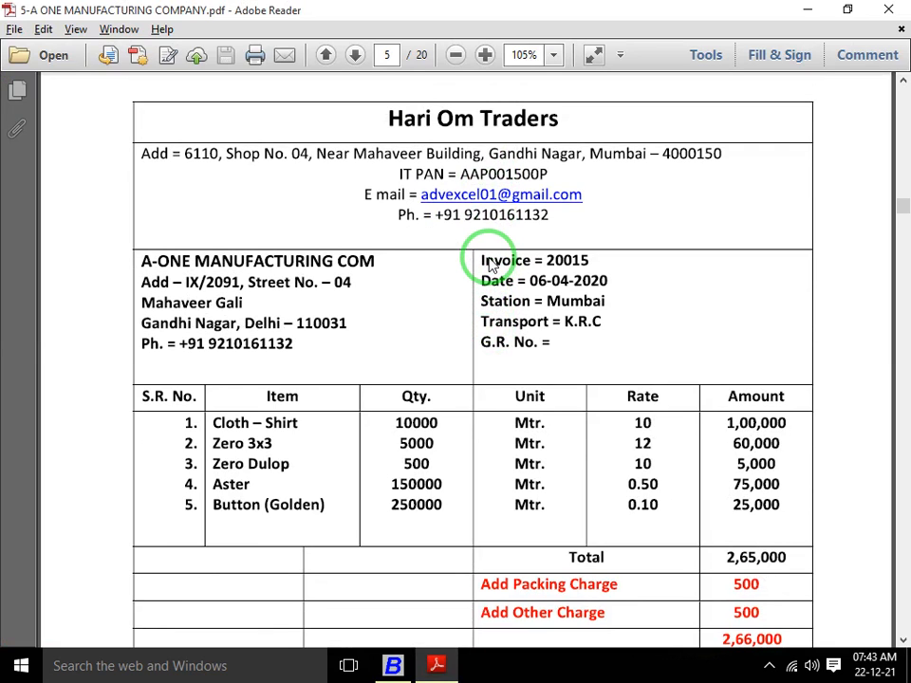
pyautogui.hotkey('alt', 'Tab')
pyautogui.press('Return')
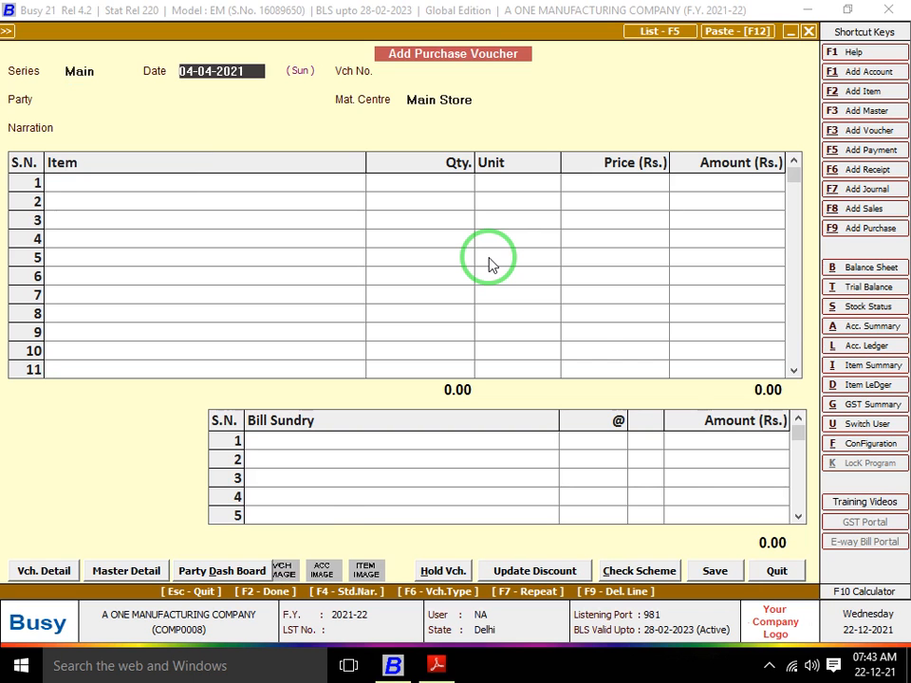
pyautogui.hotkey('alt', 'Tab')
pyautogui.hotkey('alt', 'Tab')
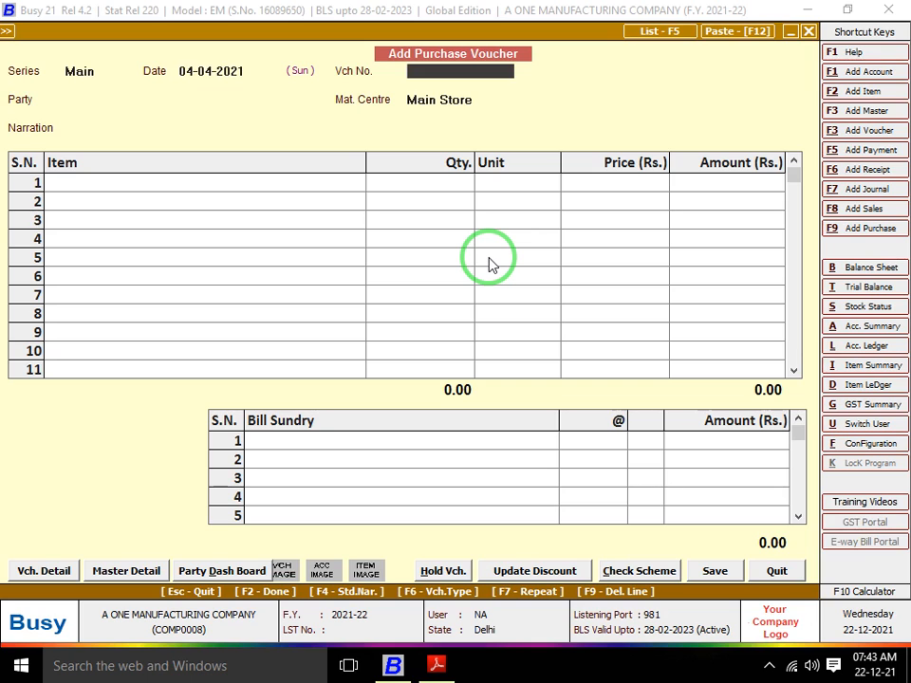
pyautogui.write('6')
pyautogui.press('Return')
# Enter voucher number 20015 from the invoice and choose HARI HOM TRADERS as the party.
pyautogui.hotkey('alt', 'Tab')
pyautogui.hotkey('alt', 'Tab')
pyautogui.write('20015')
pyautogui.press('Return')
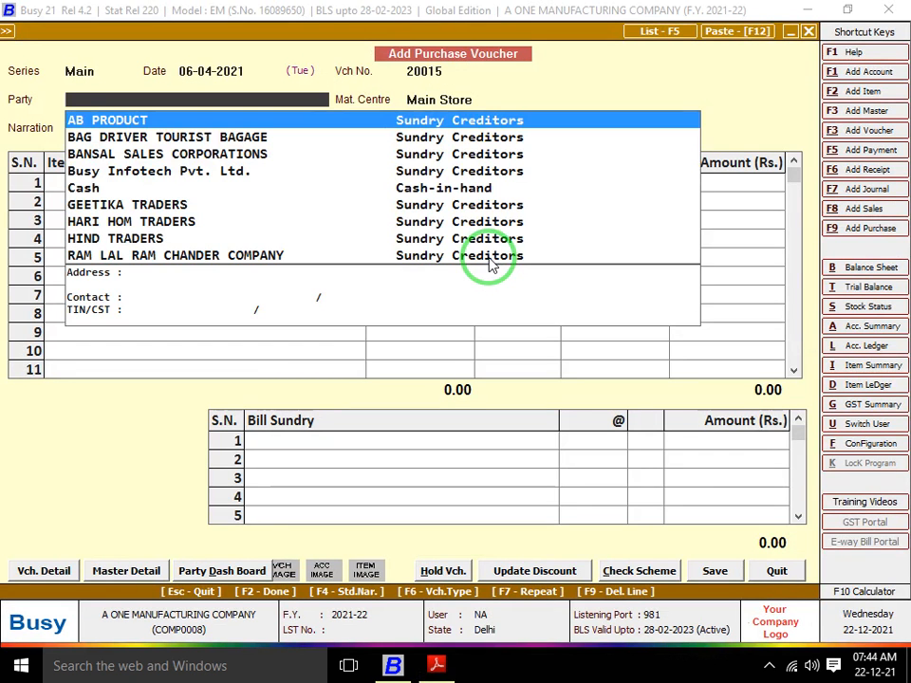
pyautogui.write('HARI')
pyautogui.press('Return')
pyautogui.press('Return')
pyautogui.press('Return')
# Add CLOTH SHIRT as the voucher's first item with a quantity of 10000.
pyautogui.hotkey('alt', 'Tab')
pyautogui.hotkey('alt', 'Tab')
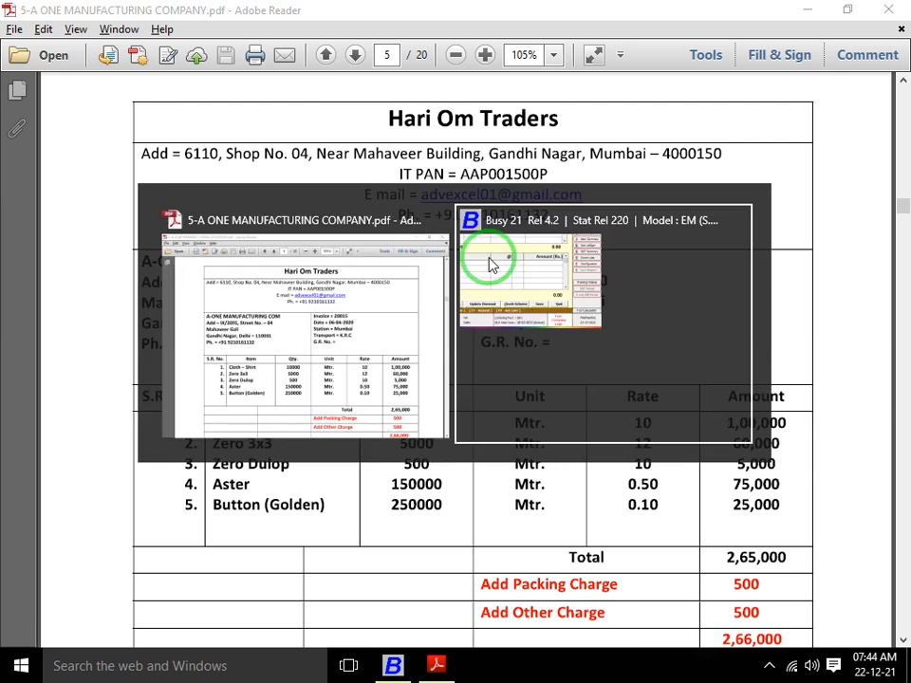
pyautogui.write('CLOTH')
pyautogui.press('Down')
pyautogui.press('Return')
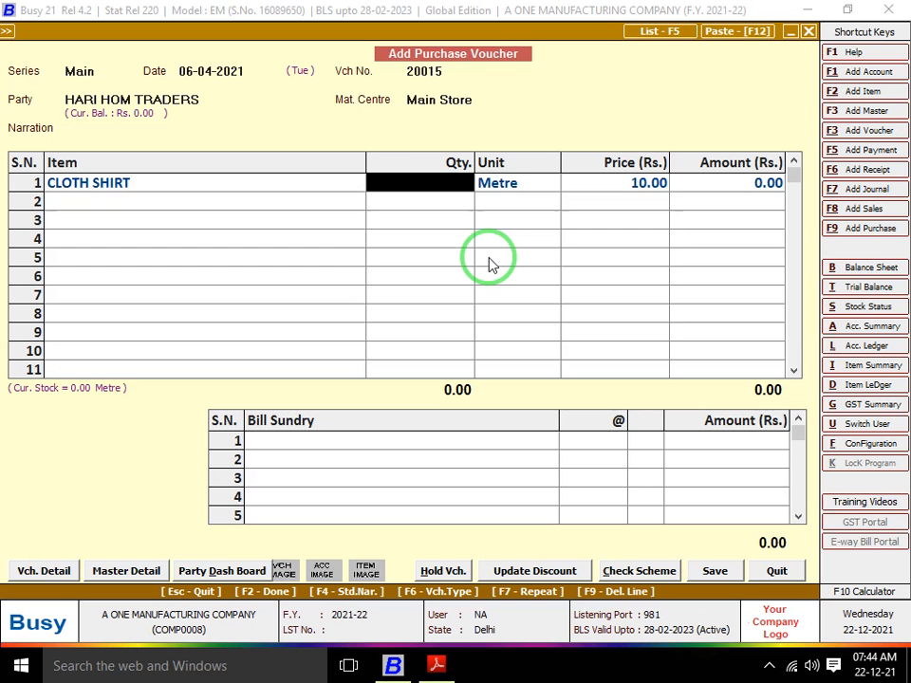
pyautogui.hotkey('alt', 'Tab')
pyautogui.hotkey('alt', 'Tab')
pyautogui.write('10000')
pyautogui.press('Return')
pyautogui.press('Return')
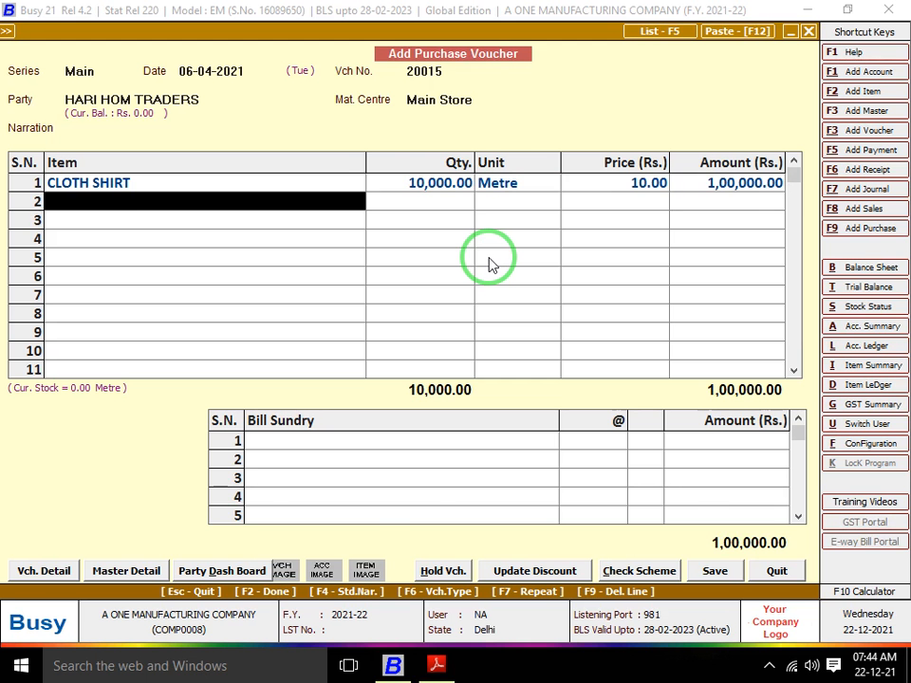
# Add ZERO 3*3 as the second item with a quantity of 5000, consulting the invoice.
pyautogui.hotkey('alt', 'Tab')
pyautogui.hotkey('alt', 'Tab')
pyautogui.write('z')
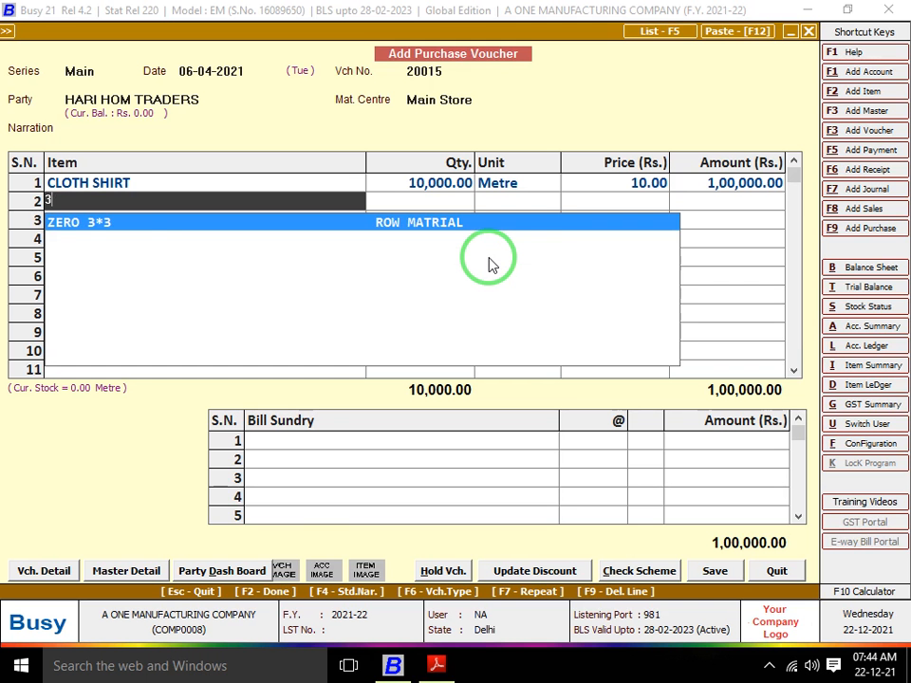
pyautogui.press('Return')
pyautogui.hotkey('alt', 'Tab')
pyautogui.hotkey('alt', 'Tab')
pyautogui.hotkey('alt', 'Tab')
pyautogui.hotkey('alt', 'Tab')
pyautogui.write('5000')
pyautogui.press('Return')
pyautogui.press('Return')
# Add ZERO DUNLOP as the third item with a quantity of 500, as listed on the invoice.
pyautogui.hotkey('alt', 'Tab')
pyautogui.hotkey('alt', 'Tab')
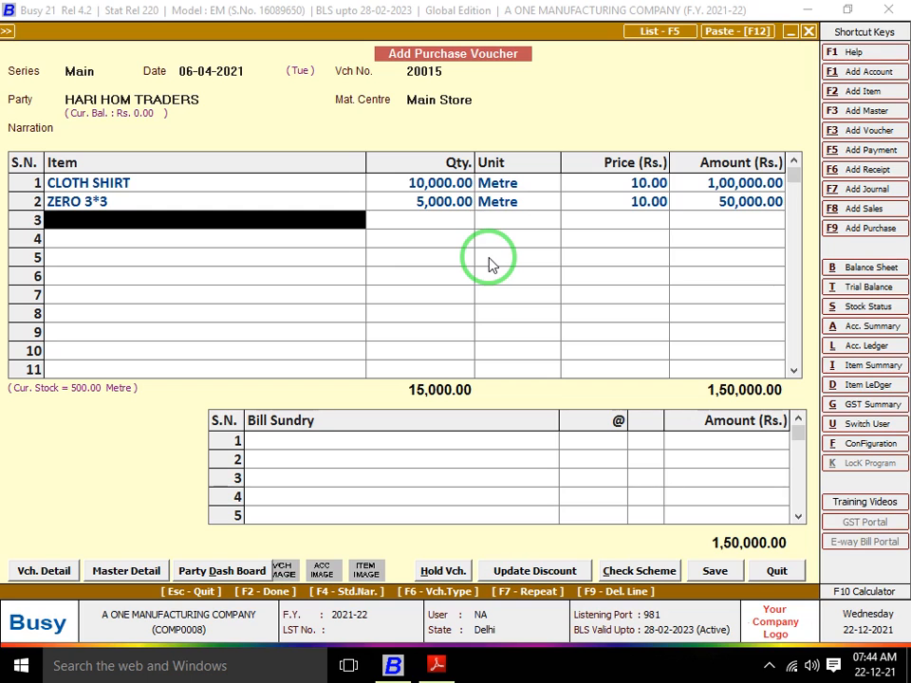
pyautogui.write('z')
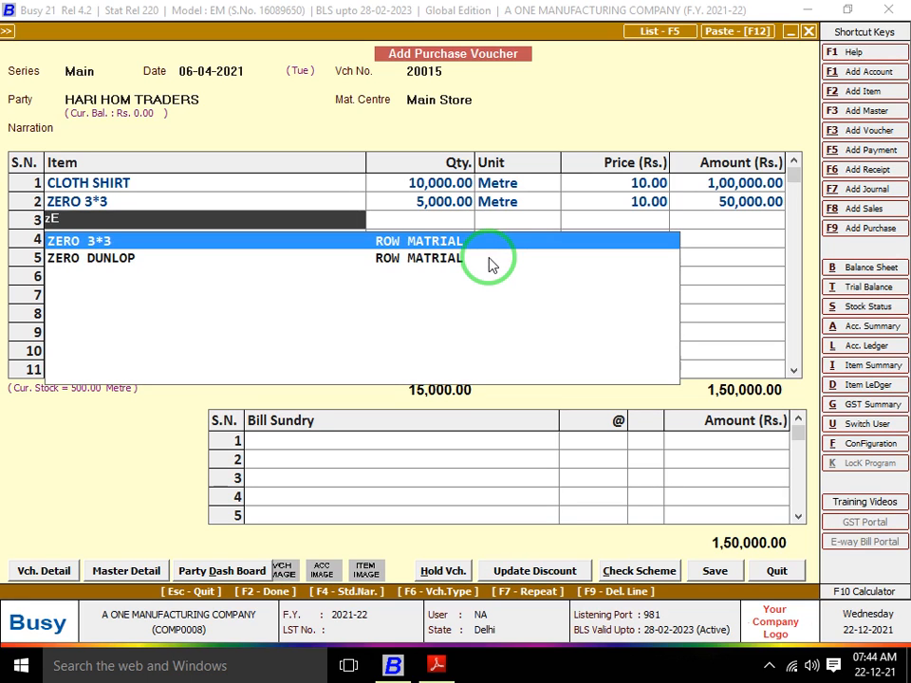
pyautogui.write('E')
pyautogui.press('Down')
pyautogui.press('Return')
pyautogui.hotkey('alt', 'Tab')
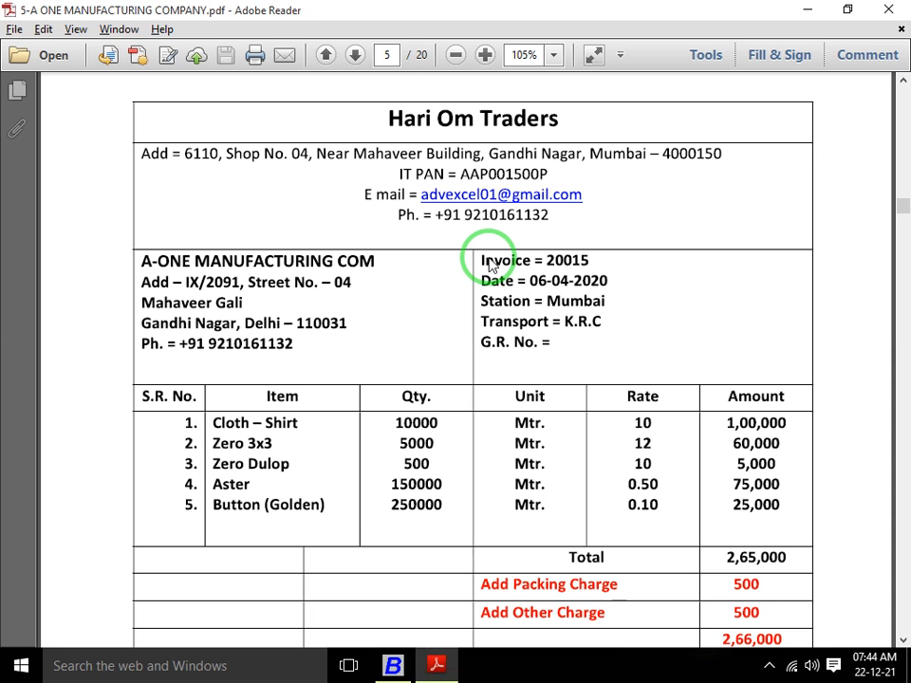
pyautogui.hotkey('alt', 'Tab')
pyautogui.write('500')
pyautogui.press('Return')
pyautogui.press('Return')
# Add ASTER as the voucher's fourth item with a quantity of 150000, as listed on the invoice.
pyautogui.hotkey('alt', 'Tab')
pyautogui.hotkey('alt', 'Tab')
pyautogui.write('aSTER')
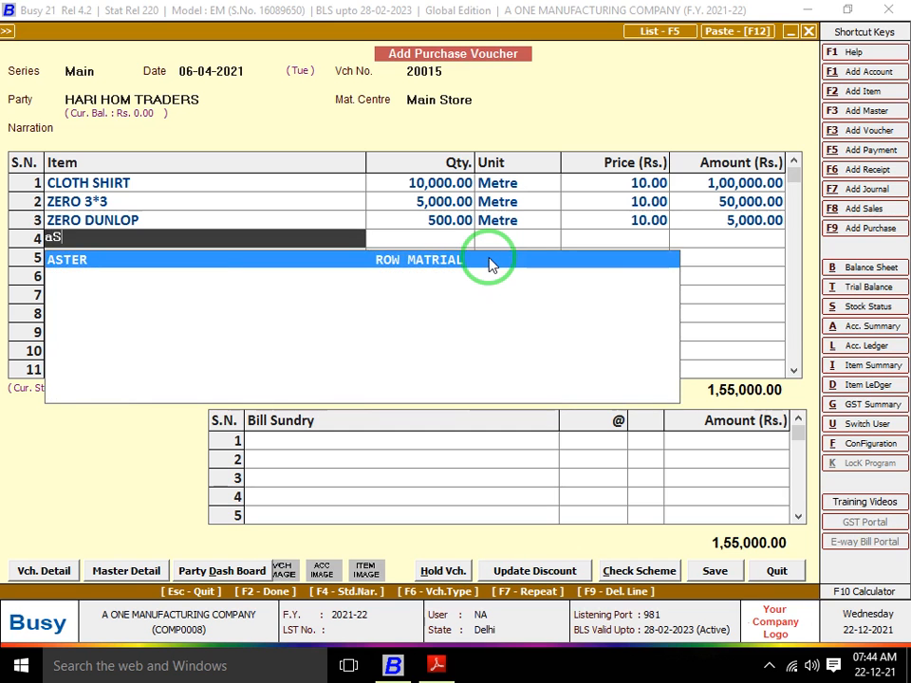
pyautogui.press('Return')
pyautogui.hotkey('alt', 'Tab')
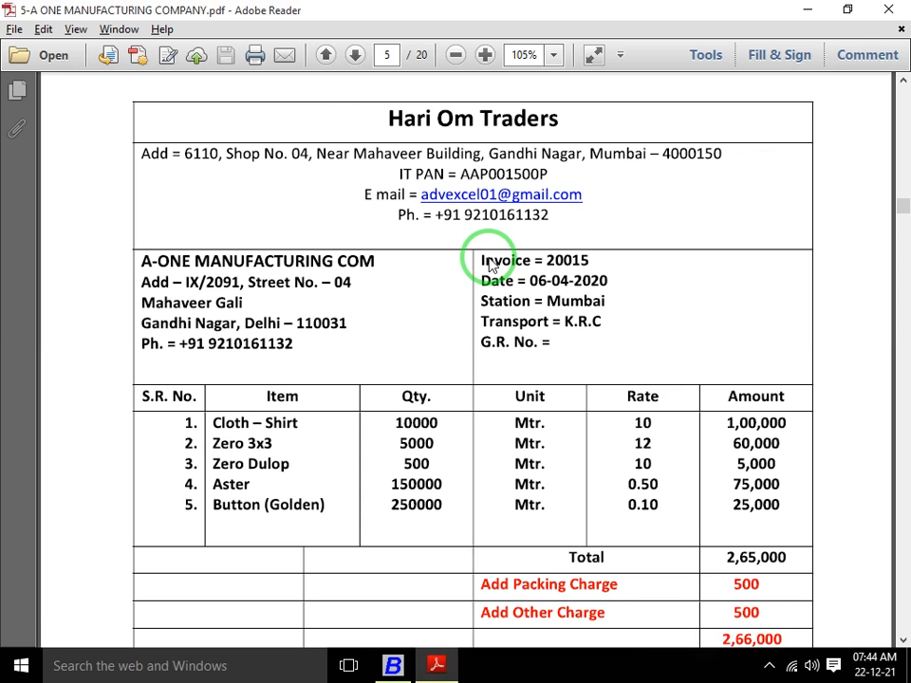
pyautogui.hotkey('alt', 'Tab')
pyautogui.write('1,50,00')
pyautogui.hotkey('alt', 'Tab')
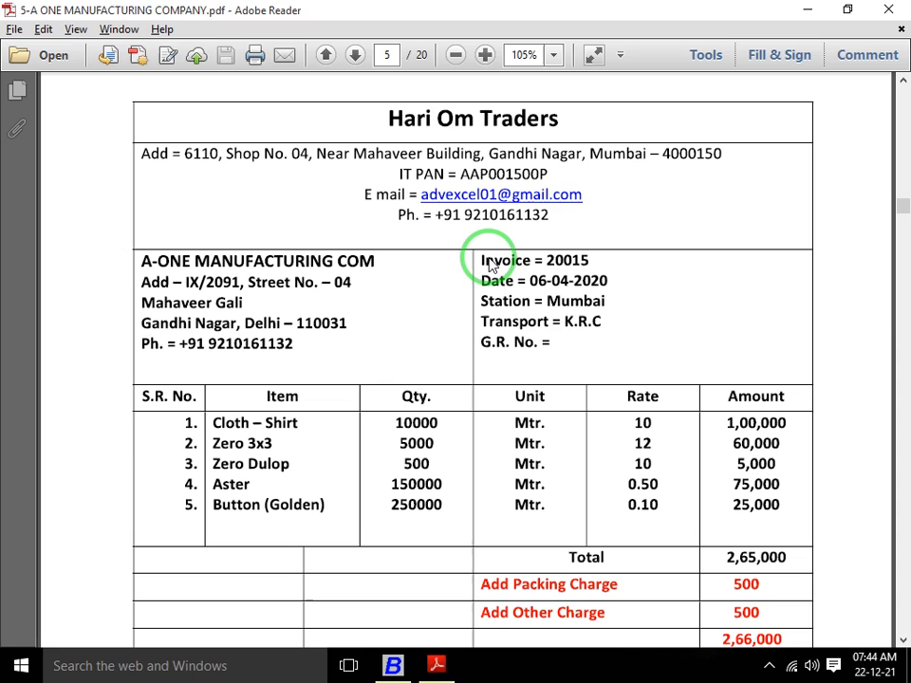
pyautogui.hotkey('alt', 'Tab')
pyautogui.write('0')
pyautogui.press('Return')
pyautogui.press('Return')
pyautogui.press('Return')
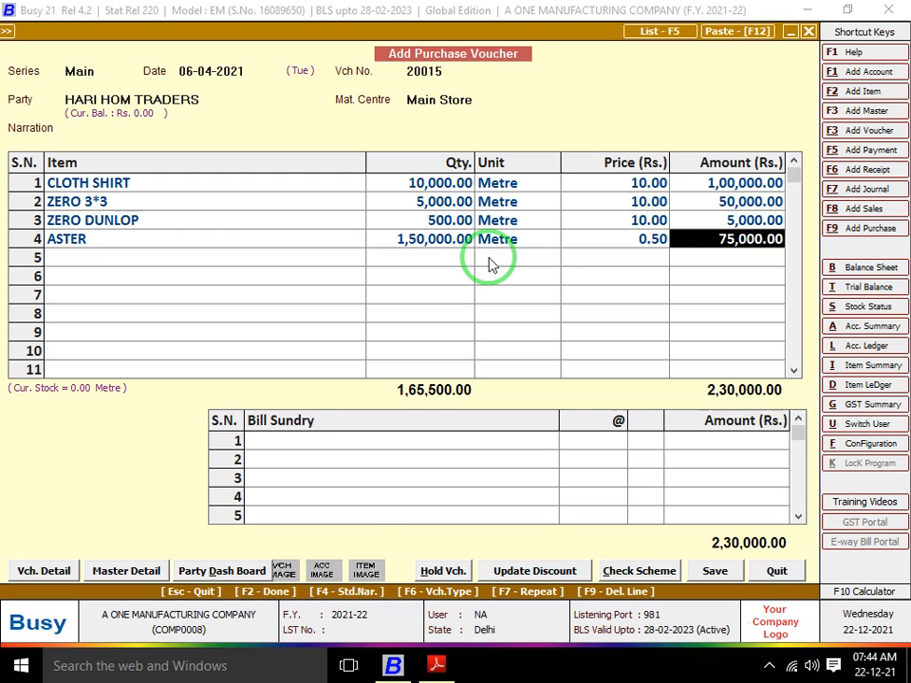
# Add BUTTON GOLDEN as the fifth item and enter a quantity of 25000.
pyautogui.hotkey('alt', 'Tab')
pyautogui.hotkey('alt', 'Tab')
pyautogui.press('Return')
pyautogui.write('BUT')
pyautogui.press('Down')
pyautogui.press('Return')
pyautogui.hotkey('alt', 'Tab')
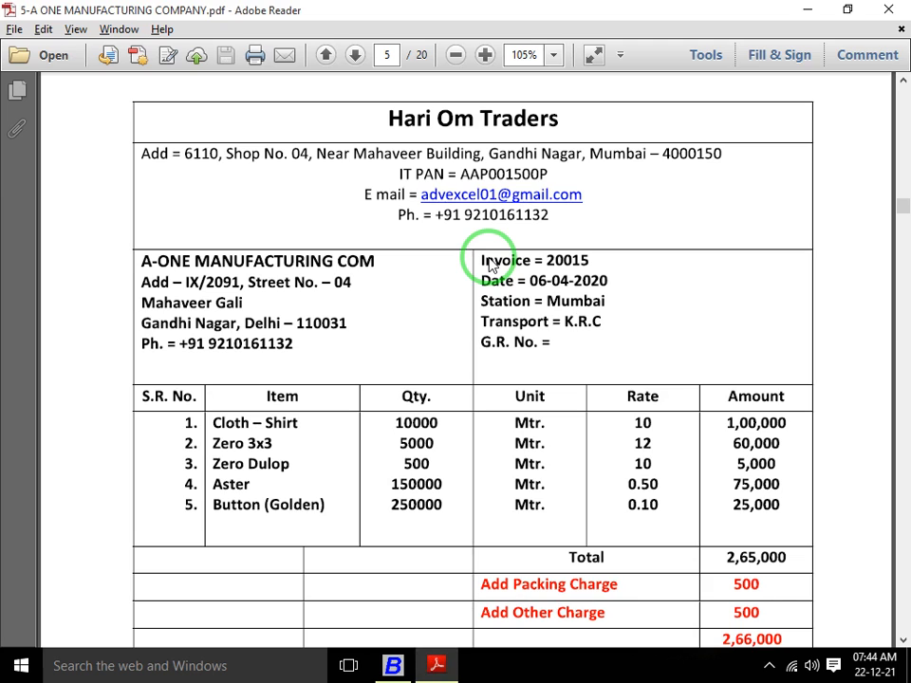
pyautogui.hotkey('alt', 'Tab')
pyautogui.write('25000')
pyautogui.press('Return')
pyautogui.press('Return')
# Compare the items with the invoice and set the price of ZERO 3*3 to 12.
pyautogui.hotkey('alt', 'Tab')
pyautogui.scroll(-1, 490, 264)
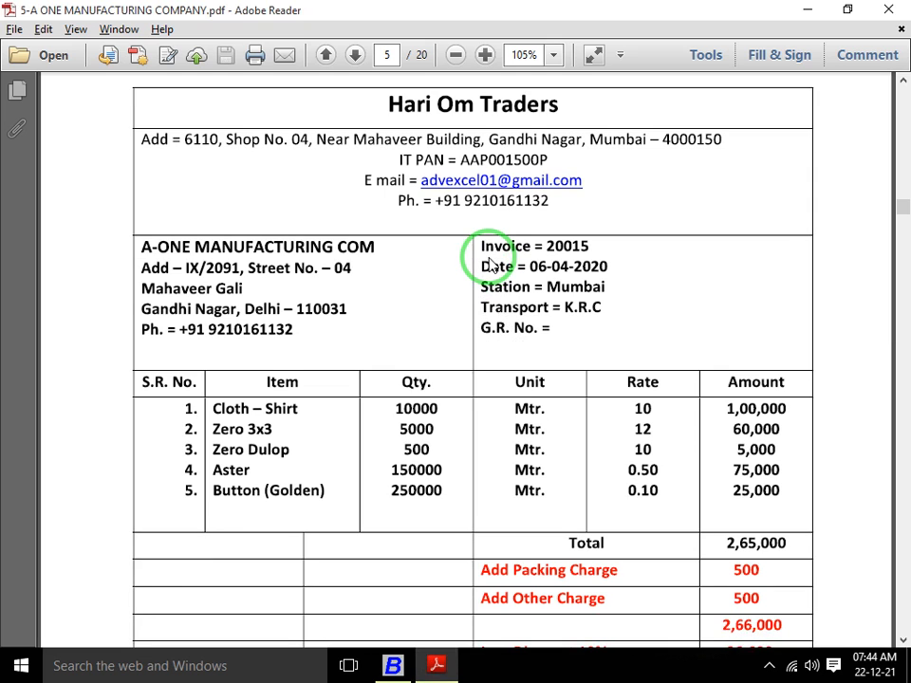
pyautogui.scroll(1, 490, 264)
pyautogui.scroll(-1, 490, 264)
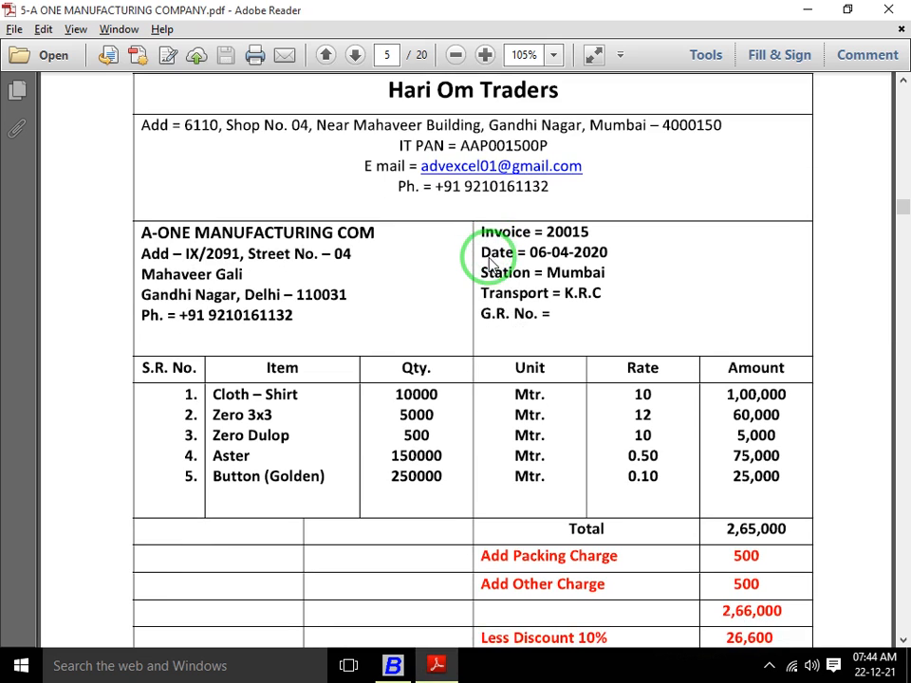
pyautogui.hotkey('alt', 'Tab')
pyautogui.press('Up')
pyautogui.press('Up')
pyautogui.press('Up')
pyautogui.press('Return')
pyautogui.press('Return')
pyautogui.press('Return')
pyautogui.hotkey('alt', 'Tab')
pyautogui.hotkey('alt', 'Tab')
pyautogui.write('12')
pyautogui.press('Return')
pyautogui.press('Return')
pyautogui.press('Tab')
# Check the invoice again and set the quantity of BUTTON GOLDEN to 250000.
pyautogui.hotkey('alt', 'Tab')
pyautogui.scroll(-1, 490, 266)
pyautogui.hotkey('alt', 'Tab')
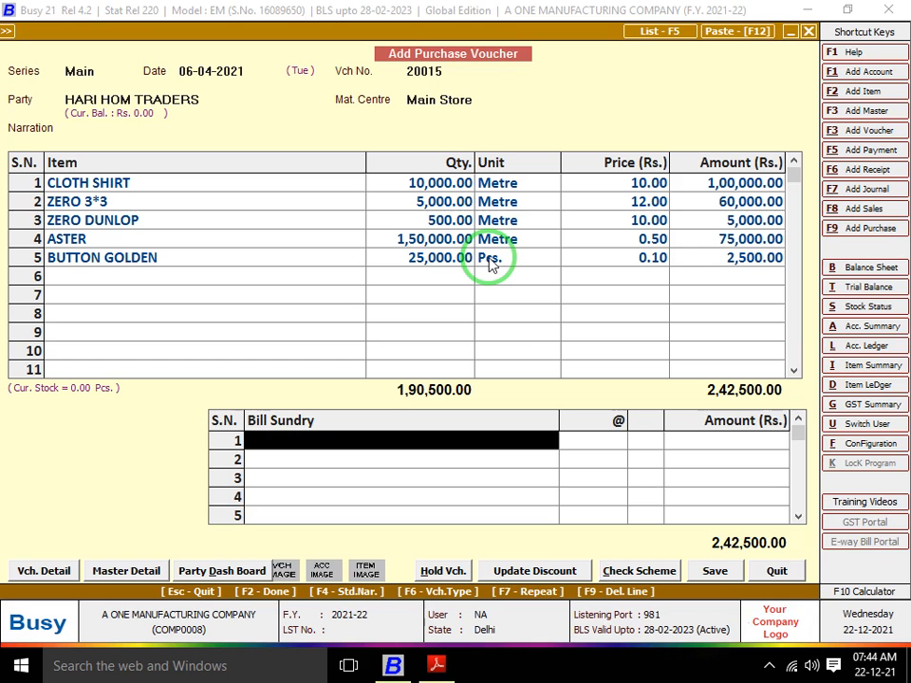
pyautogui.hotkey('alt', 'Tab')
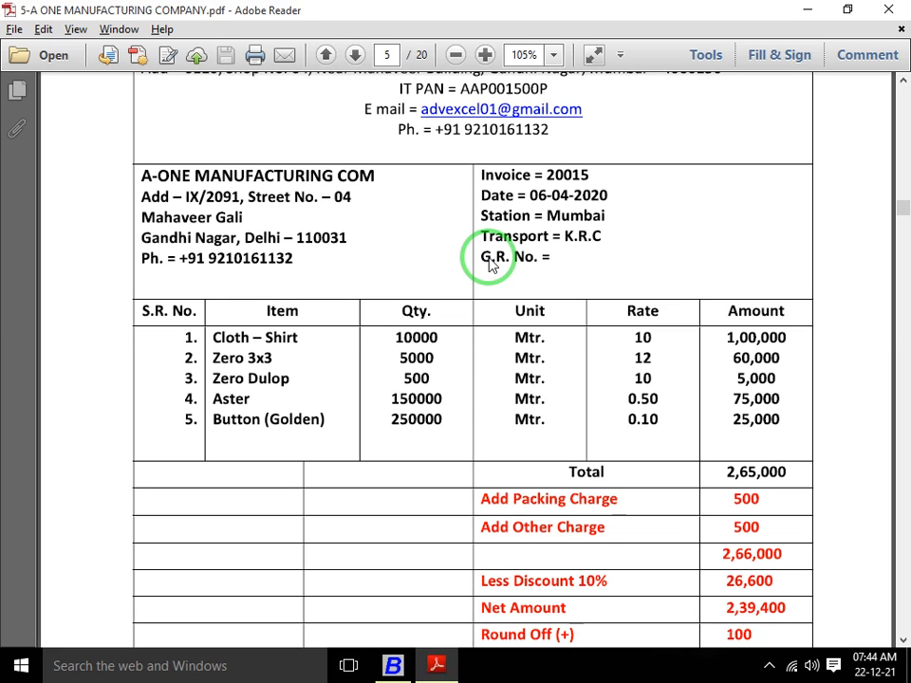
pyautogui.hotkey('alt', 'Tab')
pyautogui.press('Up')
pyautogui.press('Up')
pyautogui.press('Down')
pyautogui.press('Down')
pyautogui.press('Down')
pyautogui.press('Right')
pyautogui.write('25')
pyautogui.press('BackSpace')
pyautogui.press('BackSpace')
pyautogui.write('25')
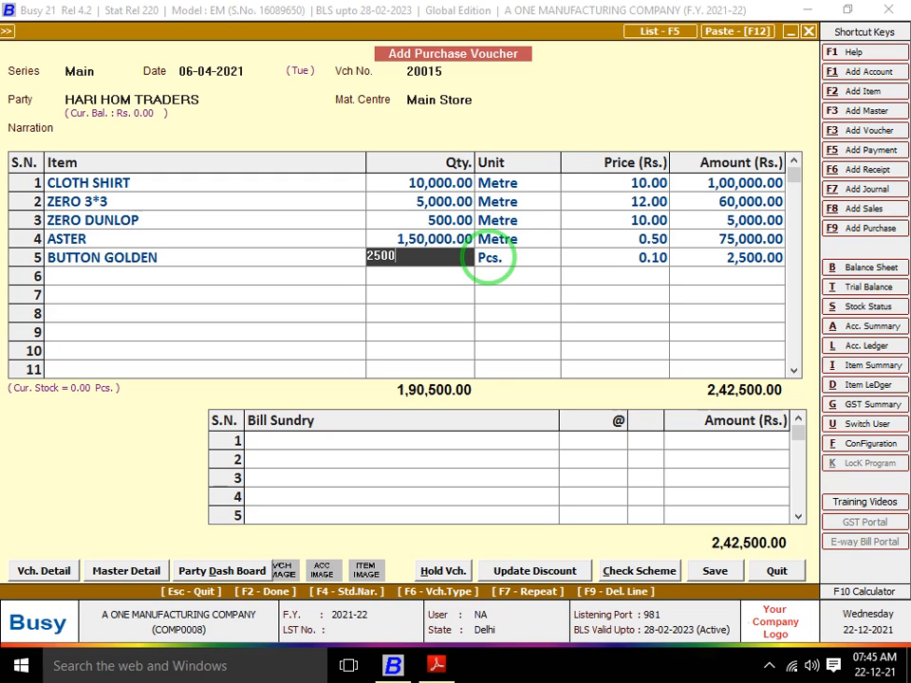
pyautogui.press('Return')
pyautogui.press('Return')
pyautogui.press('Return')
pyautogui.press('Return')
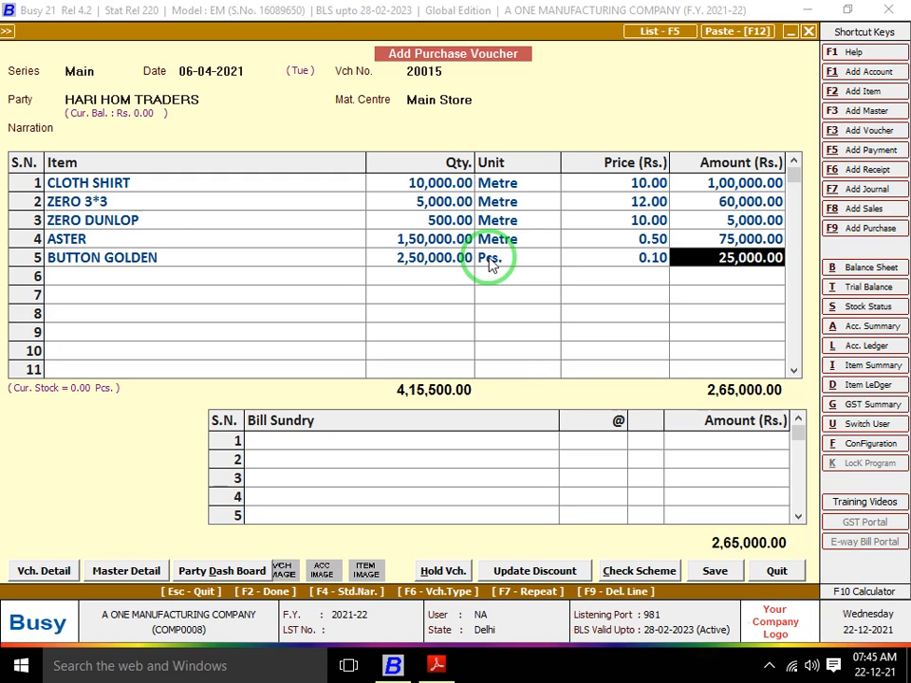
# Add PACKING CHARGES of 500 as the first bill sundry, as shown on the invoice.
pyautogui.hotkey('alt', 'Tab')
pyautogui.hotkey('alt', 'Tab')
pyautogui.write('A')
pyautogui.press('Return')
pyautogui.hotkey('alt', 'Tab')
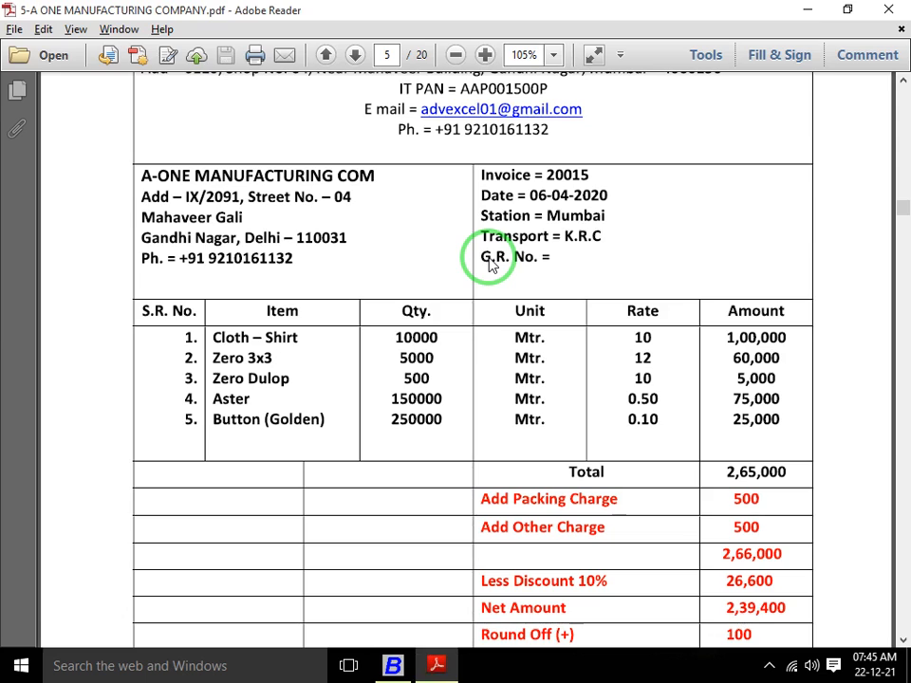
pyautogui.hotkey('alt', 'Tab')
pyautogui.write('500')
pyautogui.press('Return')
# Add OTHER CHARGES of 500 as the second bill sundry, following the invoice.
pyautogui.hotkey('alt', 'Tab')
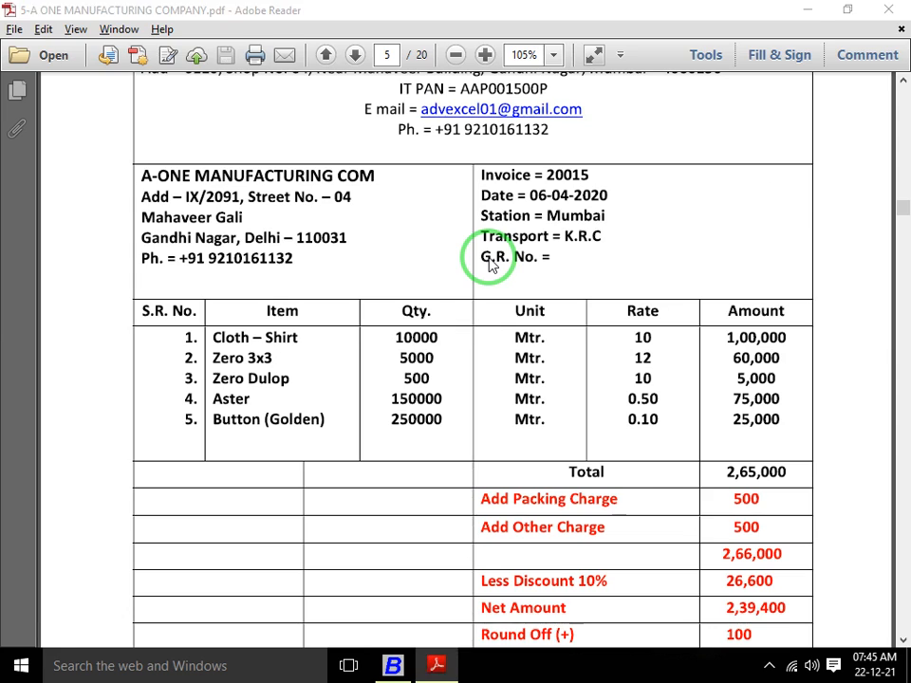
pyautogui.hotkey('alt', 'Tab')
pyautogui.write('oP')
pyautogui.press('BackSpace')
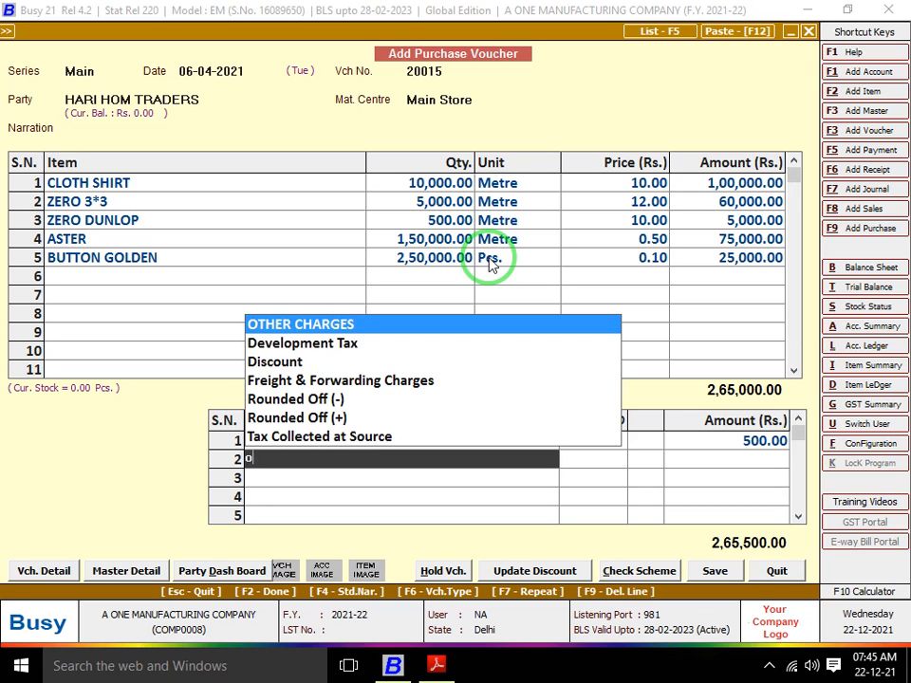
pyautogui.press('Return')
pyautogui.write('500')
pyautogui.press('Return')
# Add Discount as the third bill sundry at 10%, checking it against the invoice.
pyautogui.hotkey('alt', 'Tab')
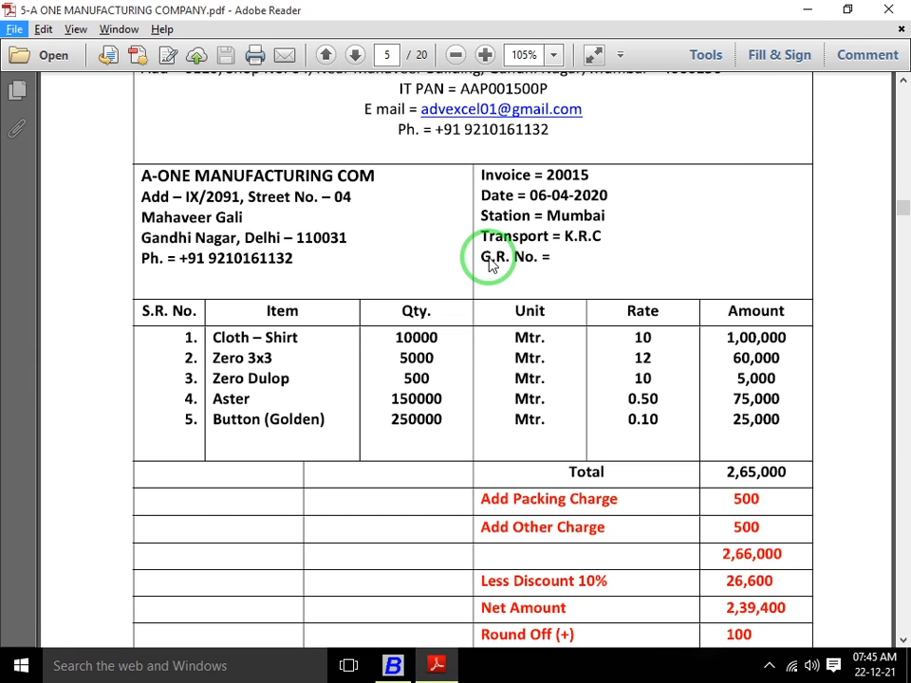
pyautogui.hotkey('alt', 'Tab')
pyautogui.write('dis')
pyautogui.press('Return')
pyautogui.write('10')
pyautogui.press('Return')
pyautogui.hotkey('alt', 'Tab')
pyautogui.scroll(-3, 491, 266)
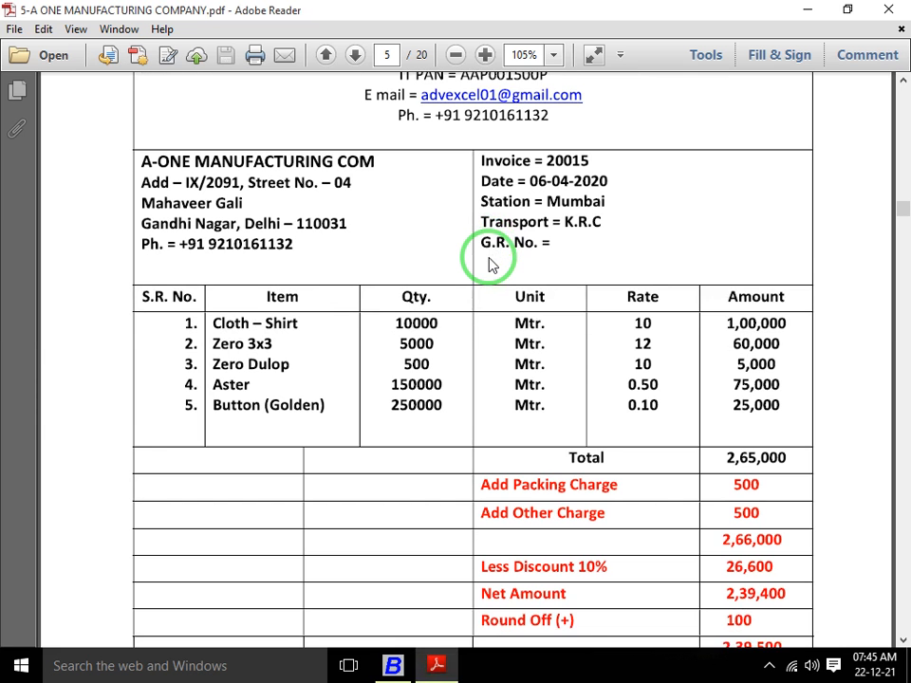
pyautogui.hotkey('alt', 'Tab')
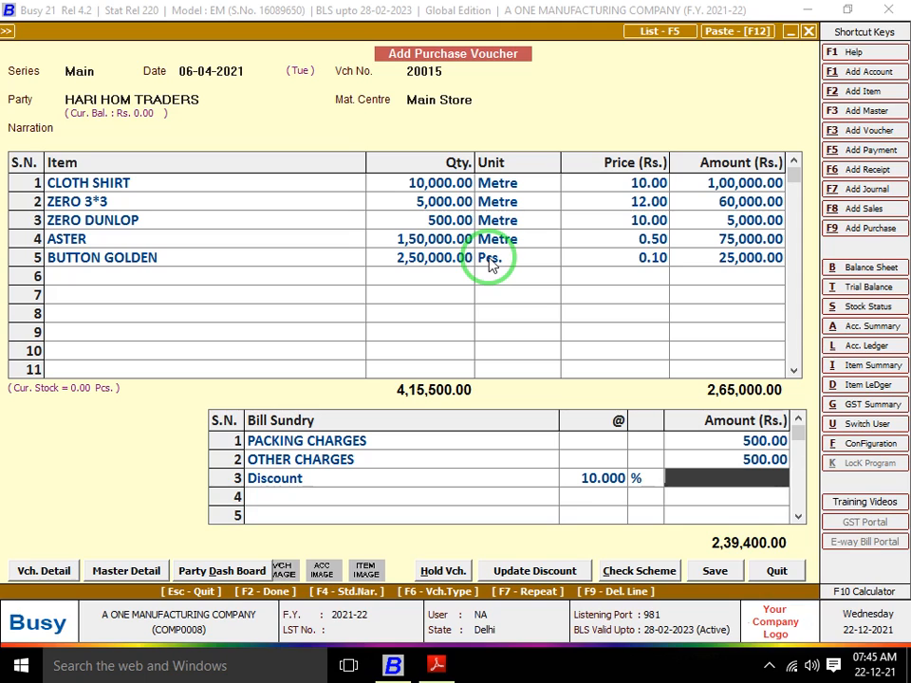
# Re-enter the 10% rate on the discount row and set its amount to 2660.
pyautogui.press('Left')
pyautogui.write('10')
pyautogui.press('Return')
pyautogui.press('Left')
pyautogui.press('Left')
pyautogui.press('Return')
pyautogui.press('Return')
pyautogui.hotkey('alt', 'Tab')
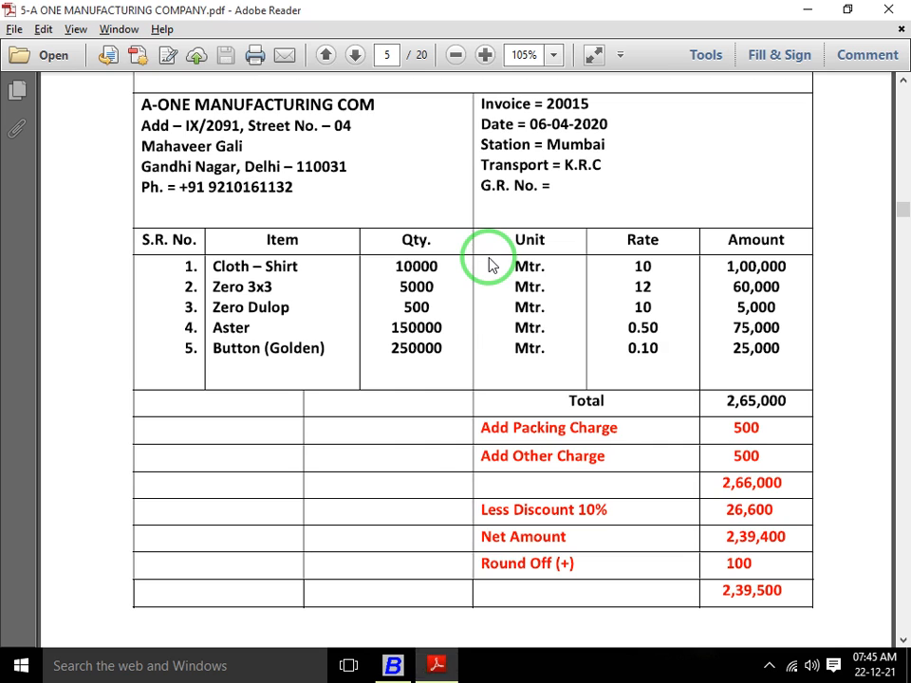
pyautogui.hotkey('alt', 'Tab')
pyautogui.write('2')
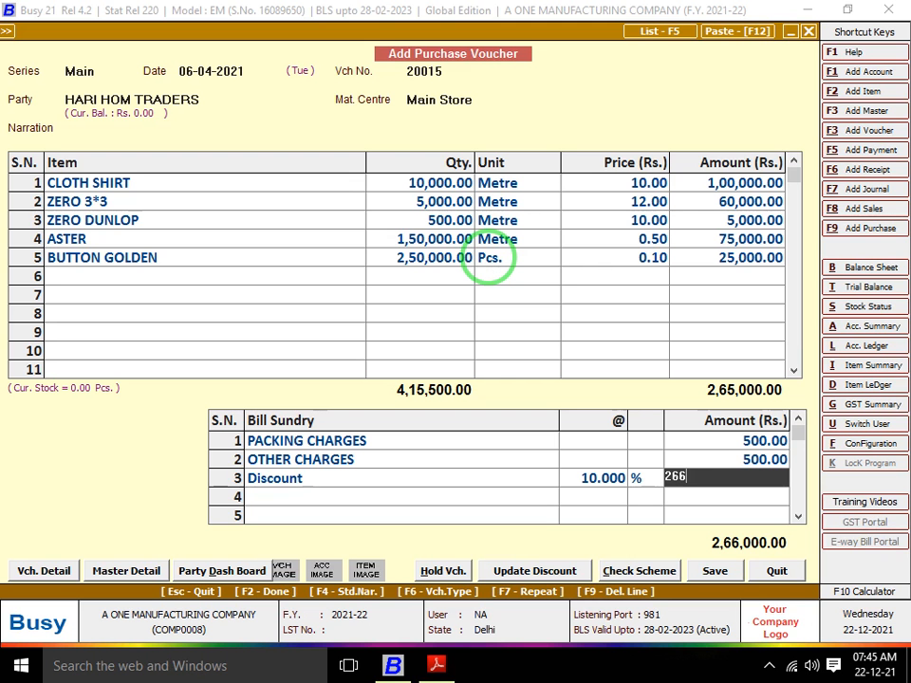
pyautogui.press('Return')
pyautogui.press('Up')
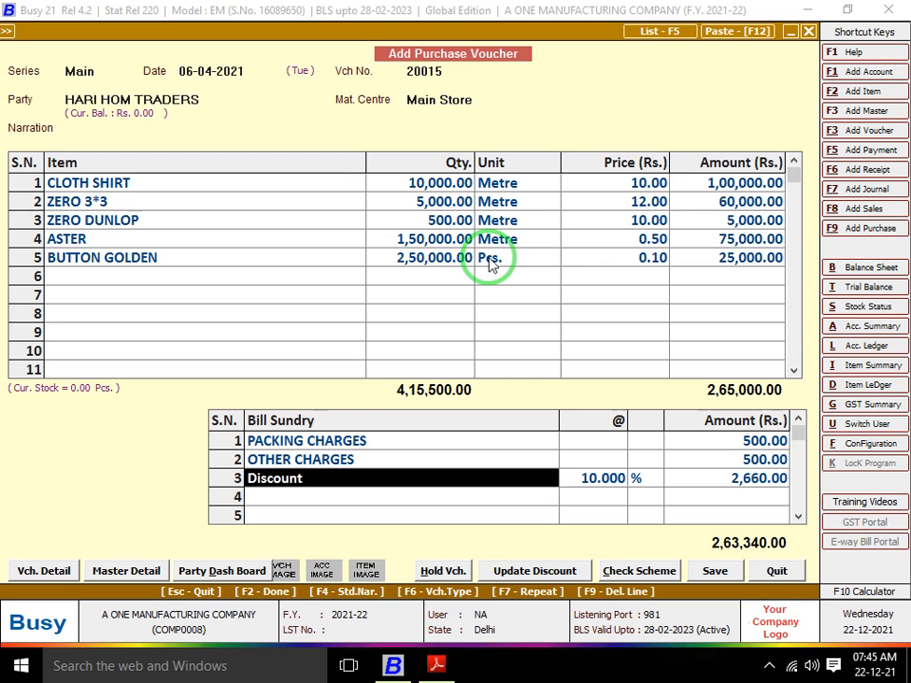
# Reset the third bill sundry by switching it to Freight & Forwarding Charges and back to Discount at 10%.
pyautogui.write('FRE')
pyautogui.press('Return')
pyautogui.press('Left')
pyautogui.write('DIS')
pyautogui.press('Return')
pyautogui.write('10')
pyautogui.press('Return')
# Add Rounded Off (+) of 100 as the fourth bill sundry, as shown on the invoice.
pyautogui.hotkey('alt', 'Tab')
pyautogui.scroll(-1, 492, 265)
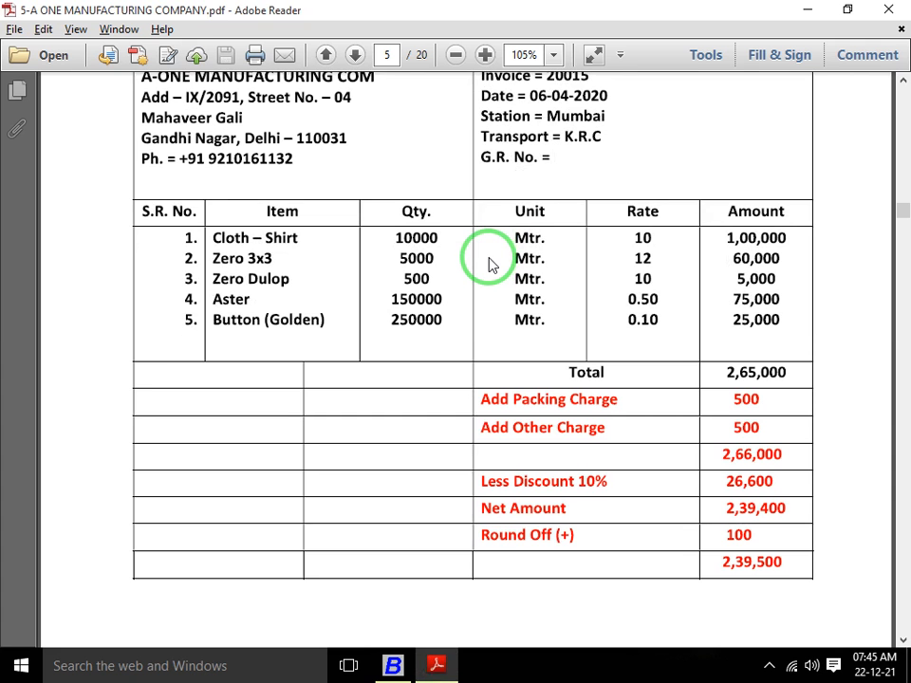
pyautogui.hotkey('alt', 'Tab')
pyautogui.write('r')
pyautogui.press('Down')
pyautogui.press('Down')
pyautogui.press('Up')
pyautogui.press('Return')
pyautogui.write('100')
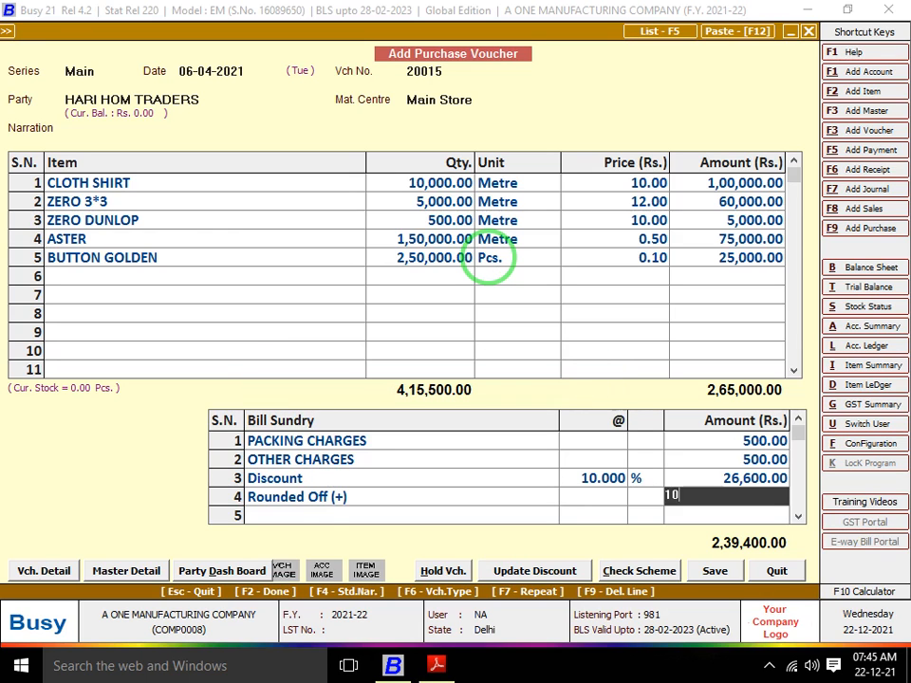
pyautogui.press('Return')
# Compare the voucher total with the Hari Om Traders invoice and save the purchase voucher.
pyautogui.hotkey('alt', 'Tab')
pyautogui.hotkey('alt', 'Tab')
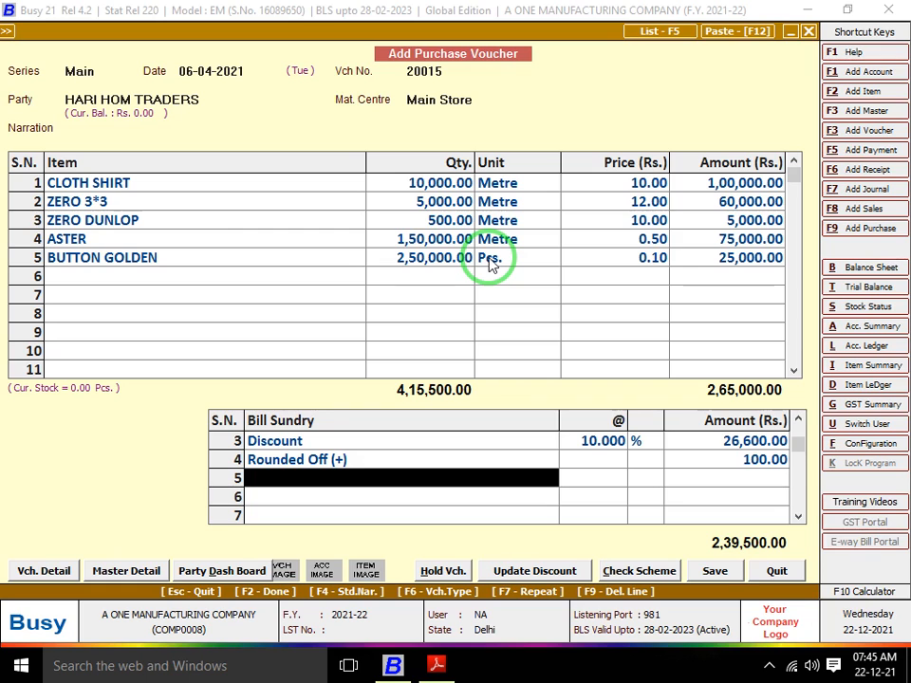
pyautogui.press('F2')
pyautogui.press('F2')
pyautogui.press('Left')
pyautogui.press('Return')
pyautogui.press('Return')
# Find the Hind Traders invoice in the PDF and enter date 04-04-2021 and voucher number 9201 in a new purchase voucher.
pyautogui.hotkey('alt', 'Tab')
pyautogui.scroll(-2, 491, 265)
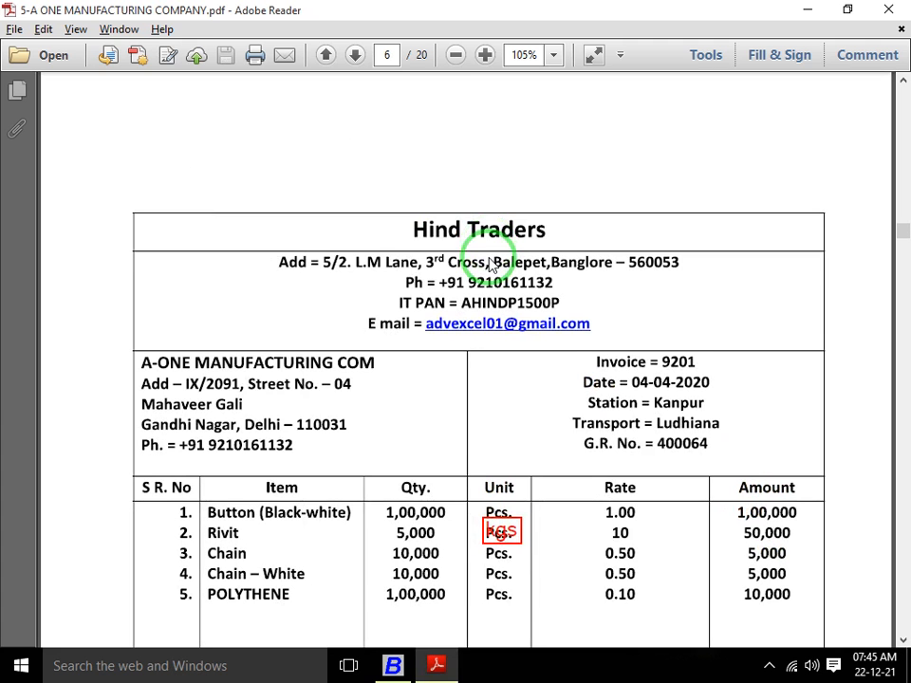
pyautogui.scroll(-1, 491, 264)
pyautogui.hotkey('alt', 'Tab')
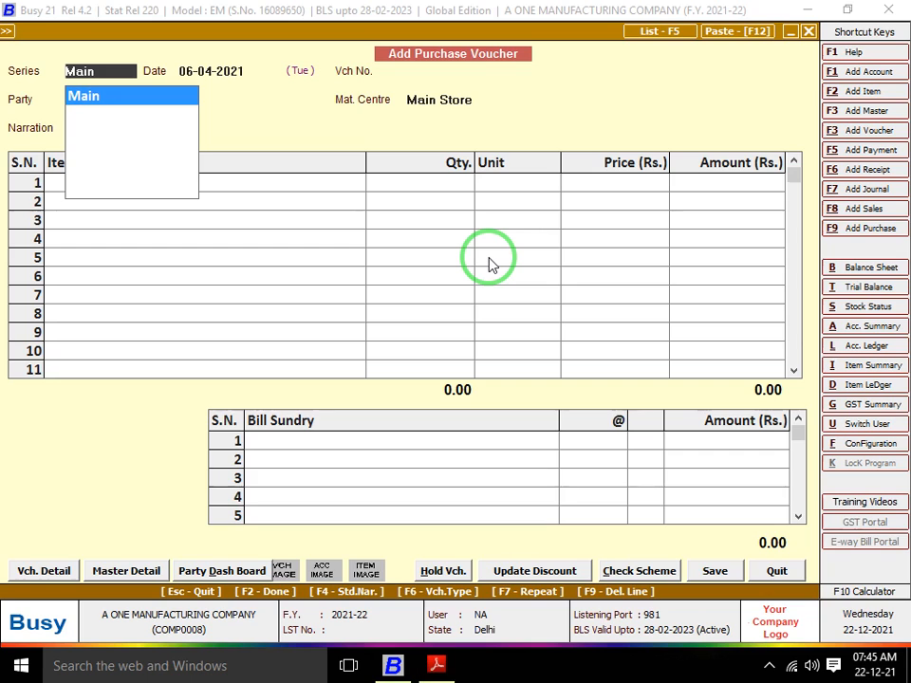
pyautogui.hotkey('alt', 'Tab')
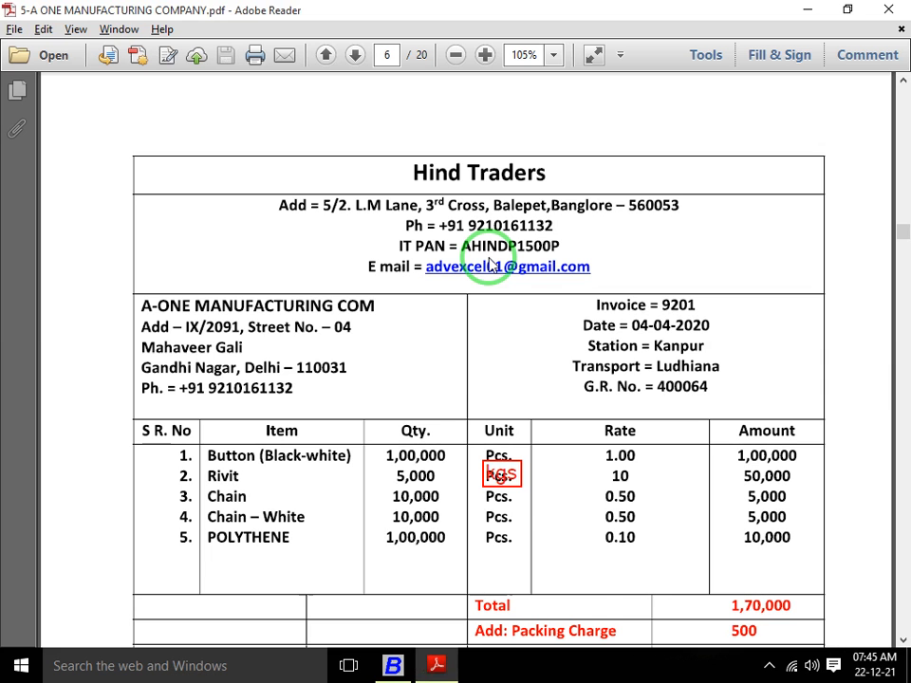
pyautogui.scroll(-1, 490, 264)
pyautogui.hotkey('alt', 'Tab')
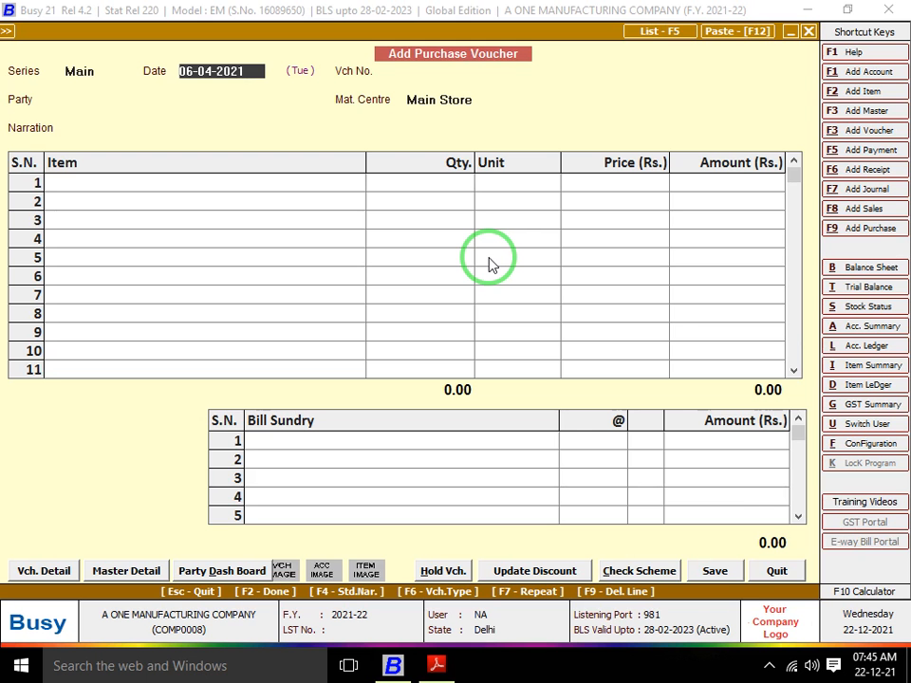
pyautogui.hotkey('alt', 'Tab')
pyautogui.hotkey('alt', 'Tab')
pyautogui.write('04-04-2021')
pyautogui.press('Return')
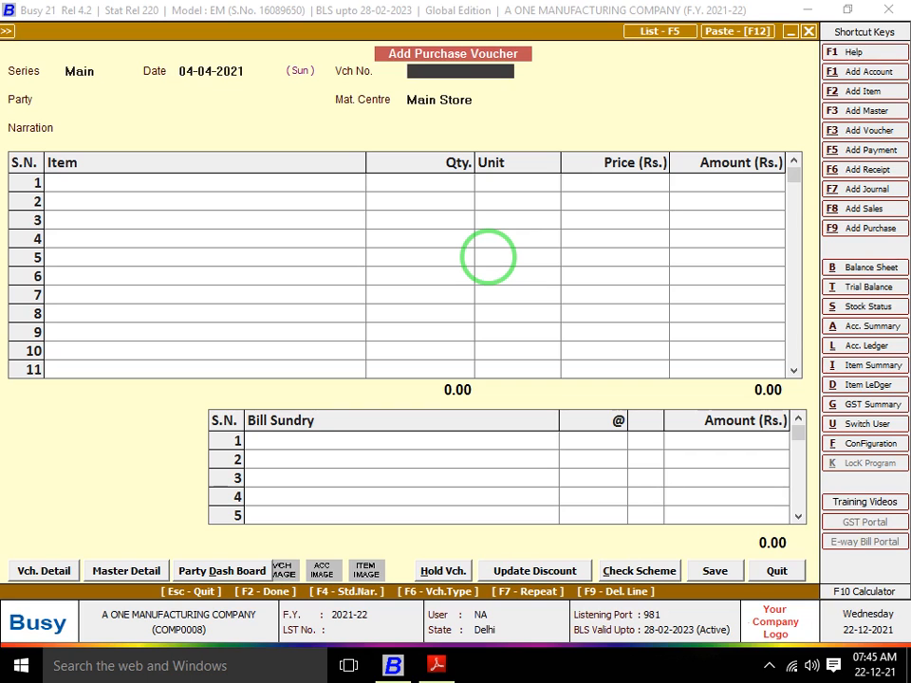
pyautogui.press('Return')
# Choose HIND TRADERS as the party and keep Main Store as the material centre.
pyautogui.hotkey('alt', 'Tab')
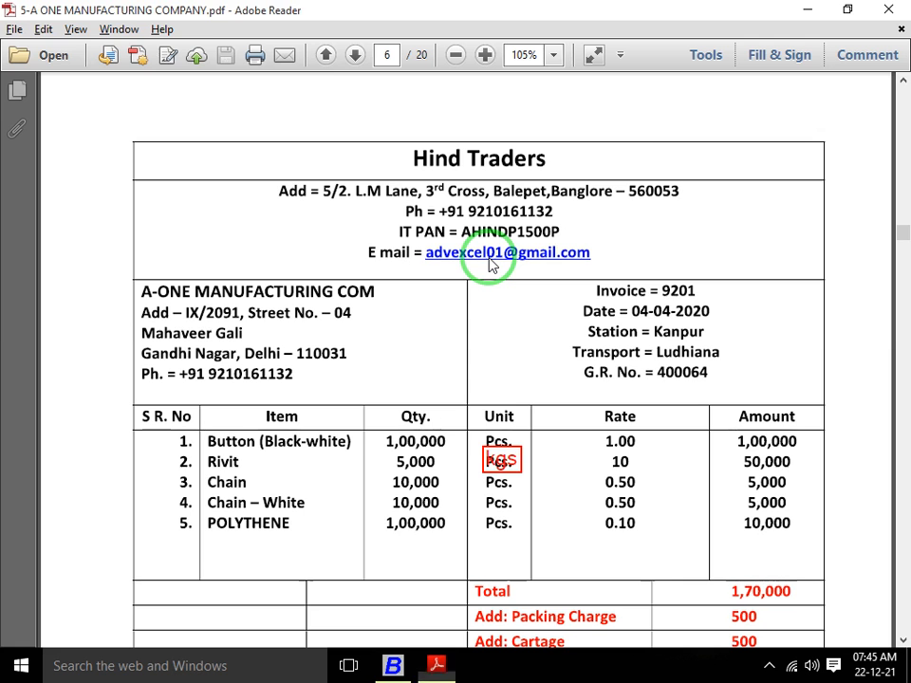
pyautogui.hotkey('alt', 'Tab')
pyautogui.write('HIND')
pyautogui.press('Return')
pyautogui.press('Return')
# Add BUTTON BLACK & WHITE as the first item with a quantity of 100000, as listed on the invoice.
pyautogui.hotkey('alt', 'Tab')
pyautogui.hotkey('alt', 'Tab')
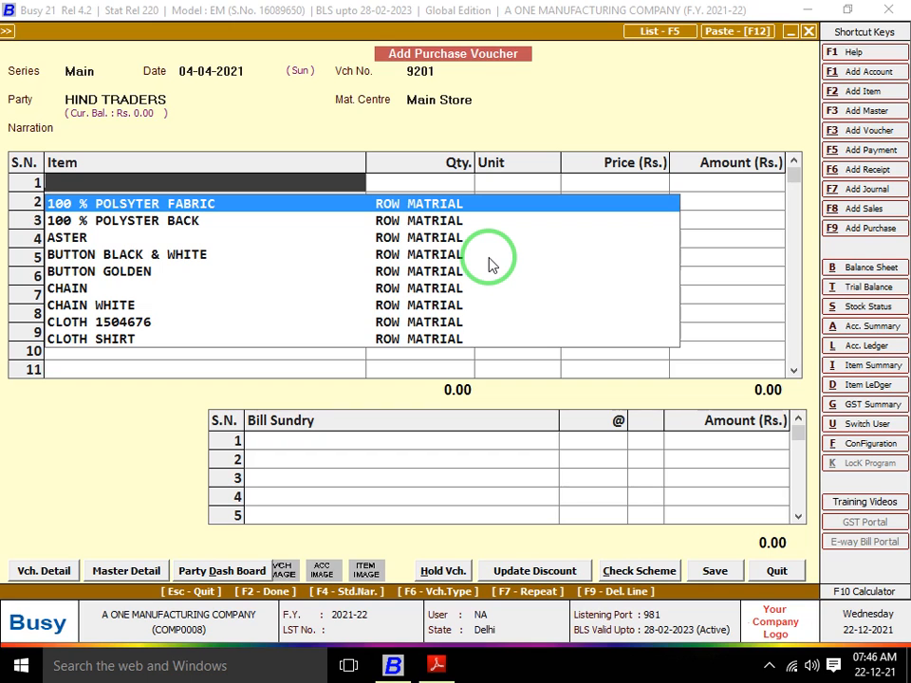
pyautogui.write('BLA')
pyautogui.hotkey('alt', 'Tab')
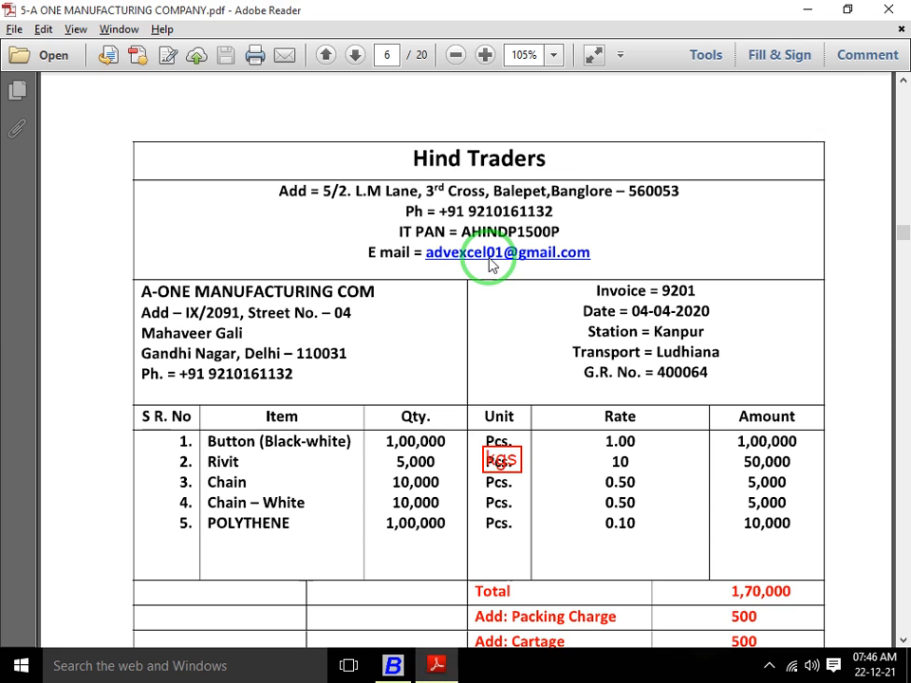
pyautogui.hotkey('alt', 'Tab')
pyautogui.press('Return')
pyautogui.hotkey('alt', 'Tab')
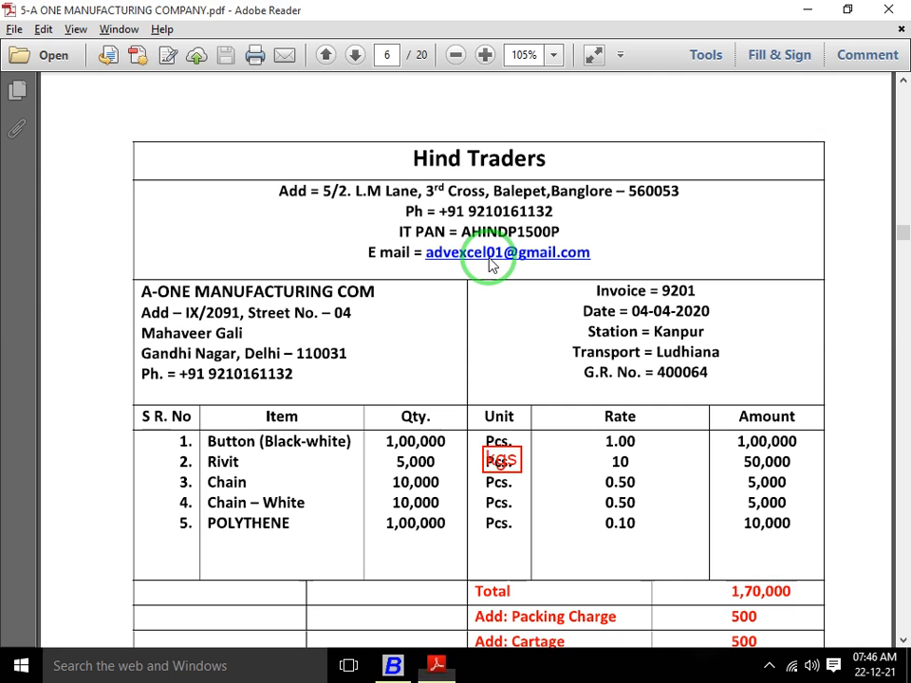
pyautogui.hotkey('alt', 'Tab')
pyautogui.write('1')
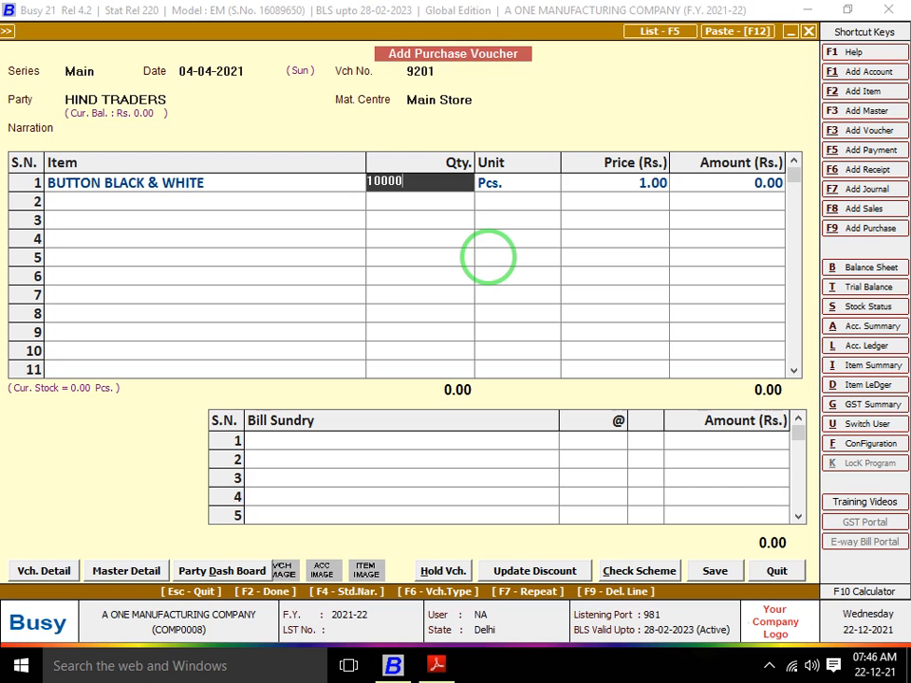
pyautogui.press('Return')
pyautogui.press('Return')
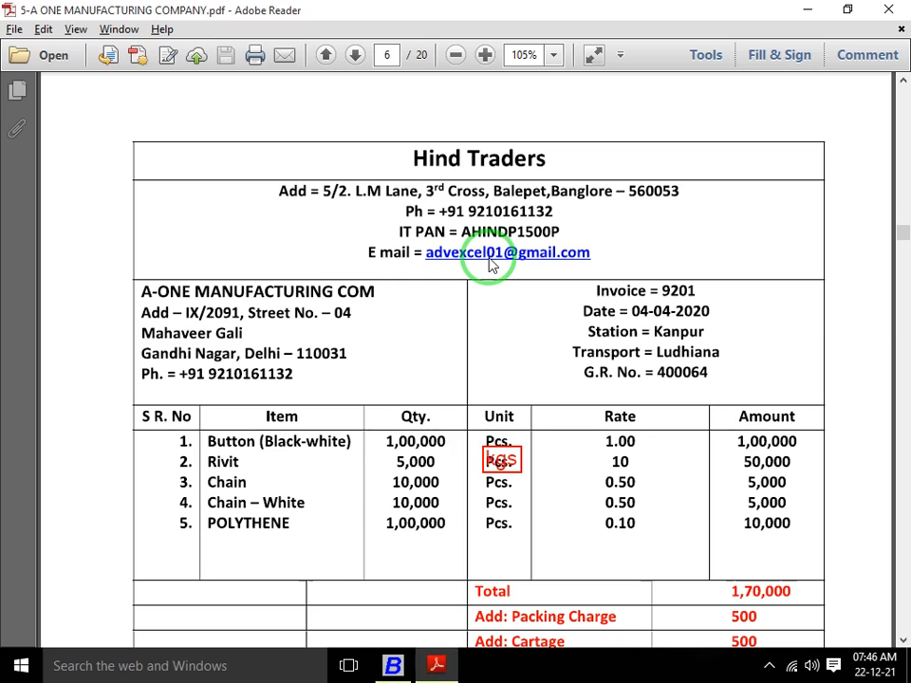
# Add RIVIT as the second item with a quantity of 5000, as listed on the Hind Traders invoice.
pyautogui.hotkey('alt', 'Tab')
pyautogui.write('r')
pyautogui.press('Return')
pyautogui.hotkey('alt', 'Tab')
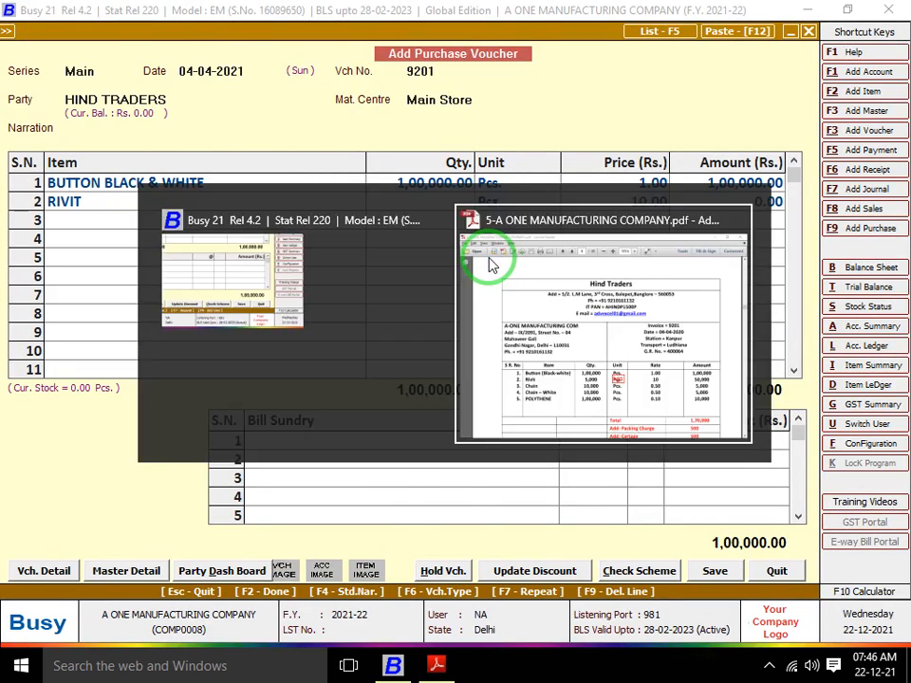
pyautogui.hotkey('alt', 'Tab')
pyautogui.write('5000')
pyautogui.press('Return')
pyautogui.press('Return')
pyautogui.press('Return')
# Add CHAIN as the third item with the invoice quantity of 10000.
pyautogui.hotkey('alt', 'Tab')
pyautogui.hotkey('alt', 'Tab')
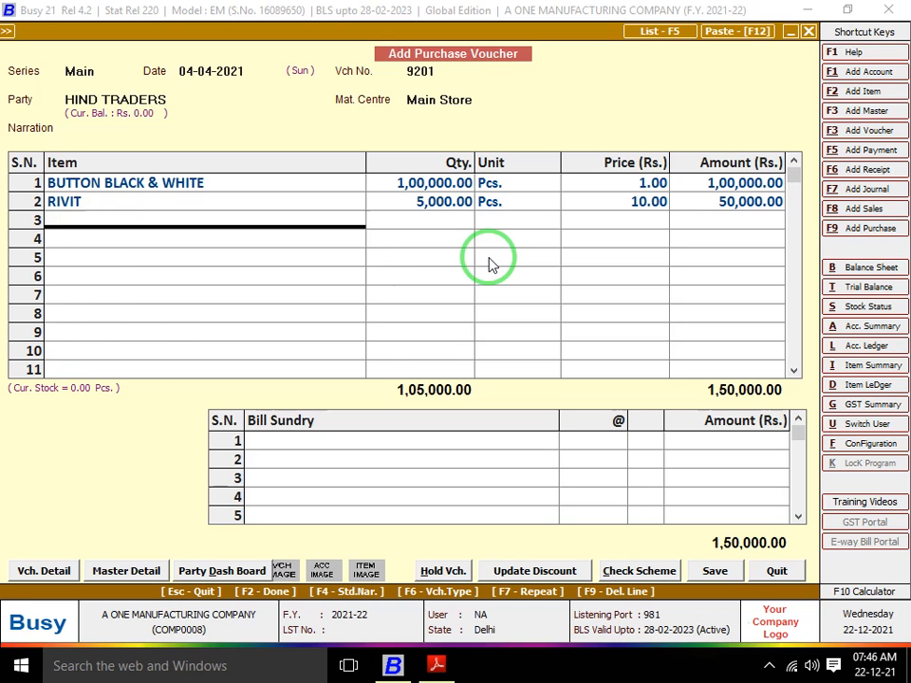
pyautogui.write('CHAIN')
pyautogui.press('Return')
pyautogui.hotkey('alt', 'Tab')
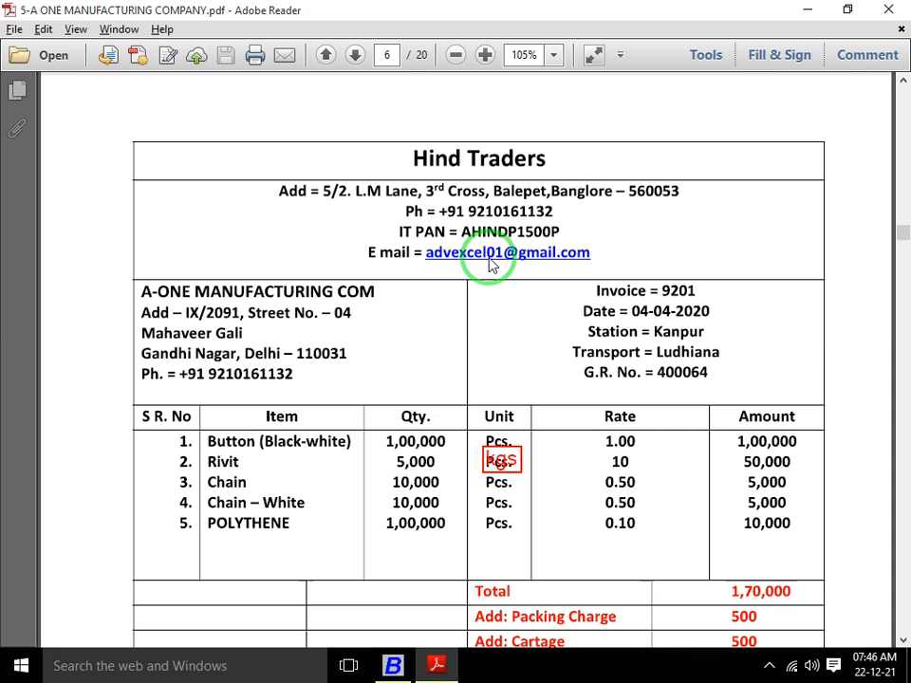
pyautogui.hotkey('alt', 'Tab')
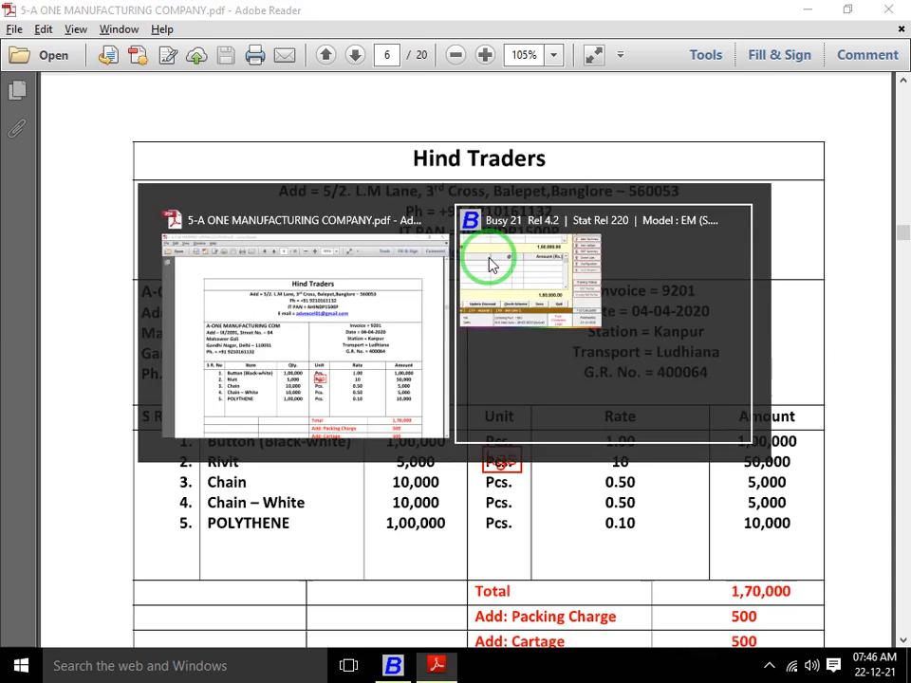
pyautogui.write('10000')
pyautogui.press('Return')
pyautogui.press('Return')
pyautogui.press('Return')
# Add CHAIN WHITE as the fourth item with the invoice quantity of 10000.
pyautogui.hotkey('alt', 'Tab')
pyautogui.hotkey('alt', 'Tab')
pyautogui.write('cHA')
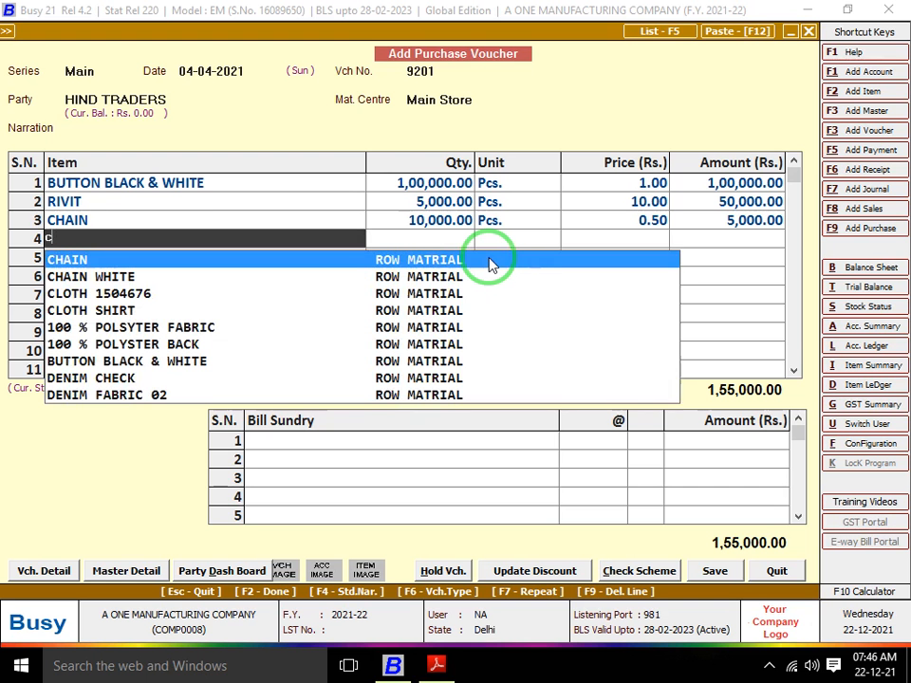
pyautogui.press('Down')
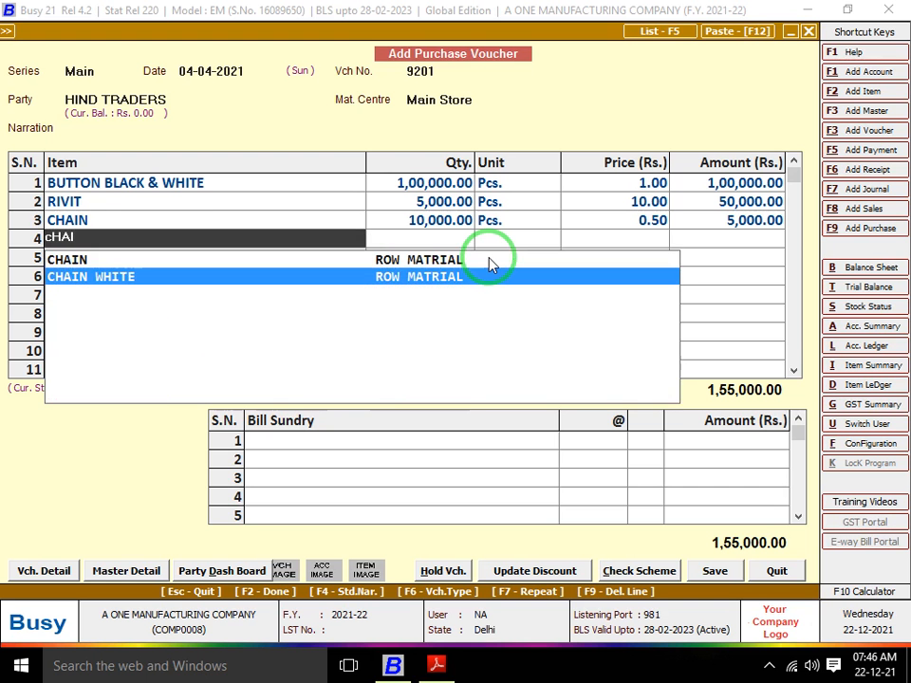
pyautogui.press('Return')
pyautogui.hotkey('alt', 'Tab')
pyautogui.hotkey('alt', 'Tab')
pyautogui.write('10000')
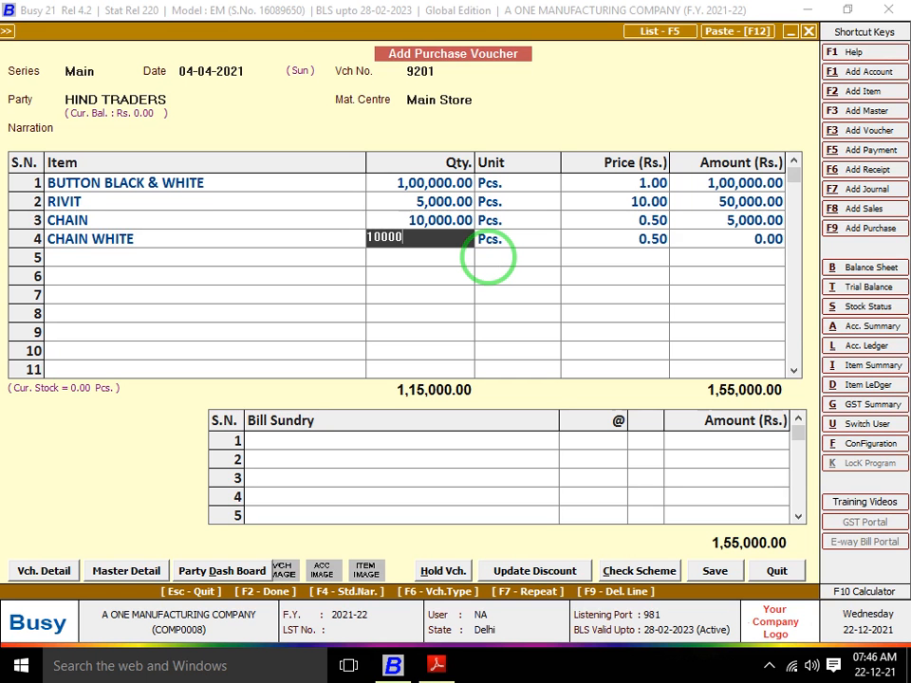
pyautogui.press('Return')
pyautogui.press('Return')
pyautogui.press('Return')
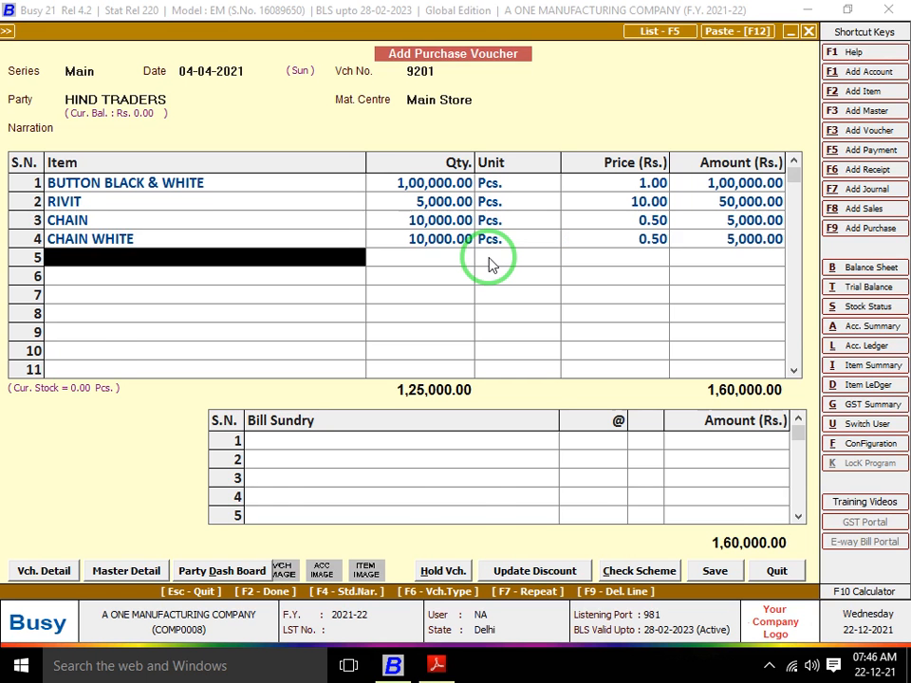
# Add POLYTHENE as the fifth item with a quantity of 100000 and finish the item list.
pyautogui.hotkey('alt', 'Tab')
pyautogui.hotkey('alt', 'Tab')
pyautogui.write('pOLY')
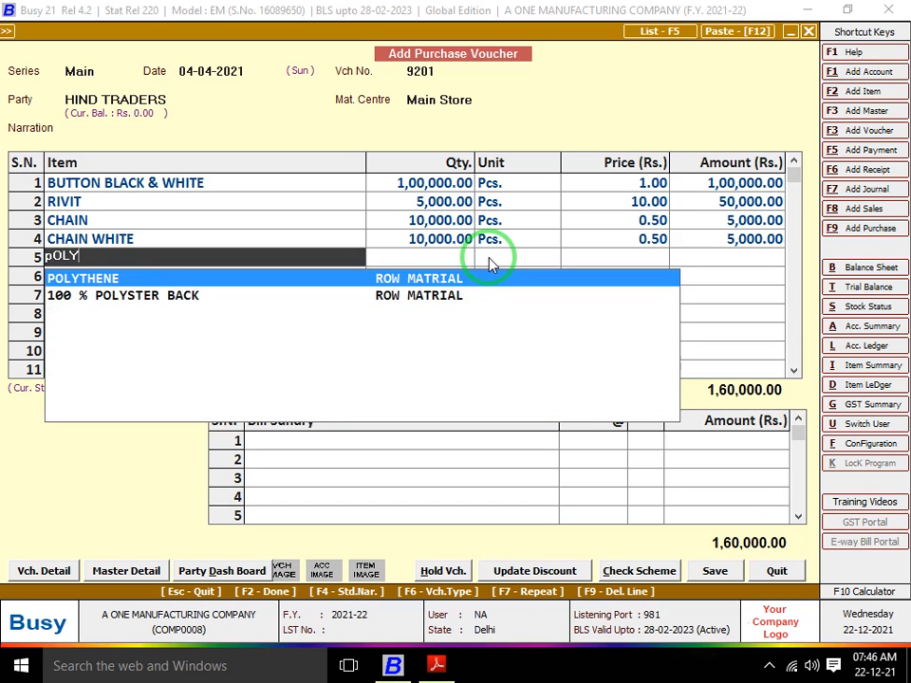
pyautogui.press('Return')
pyautogui.hotkey('alt', 'Tab')
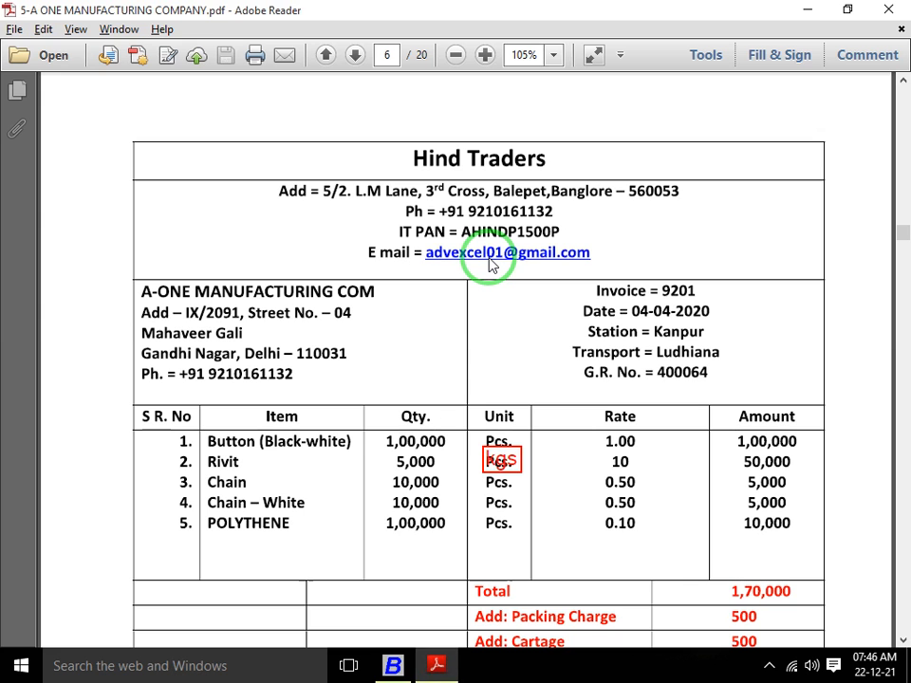
pyautogui.hotkey('alt', 'Tab')
pyautogui.write('100000')
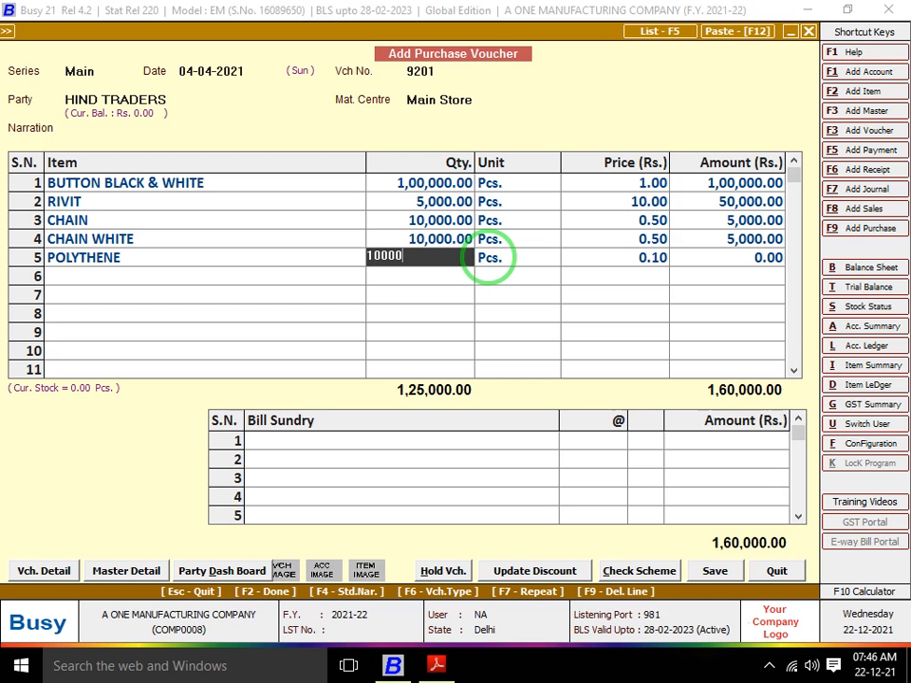
pyautogui.press('Return')
pyautogui.press('Return')
pyautogui.hotkey('alt', 'Tab')
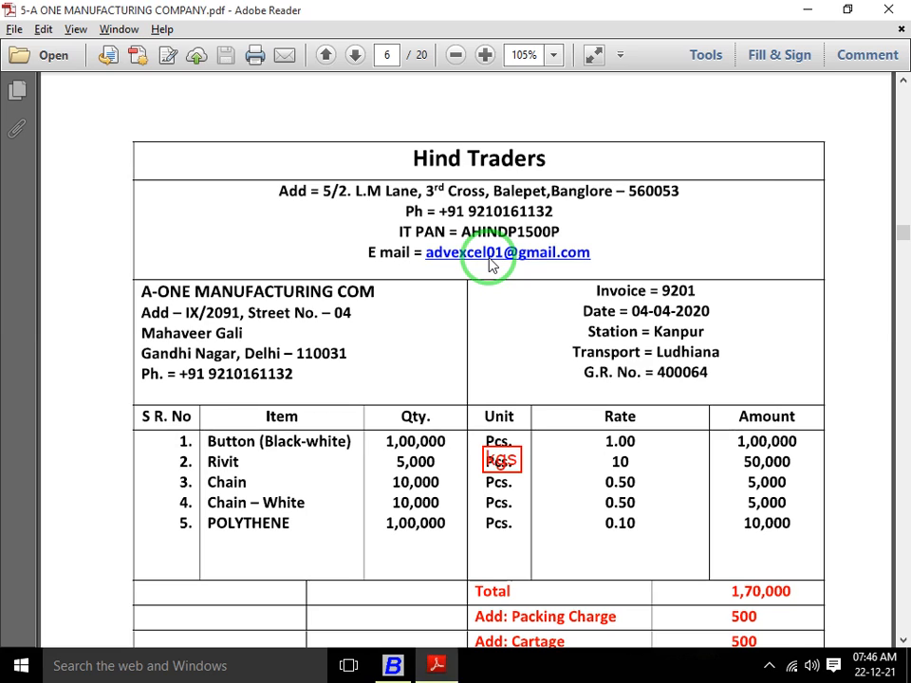
pyautogui.hotkey('alt', 'Tab')
pyautogui.press('Return')
pyautogui.press('Return')
pyautogui.press('Return')
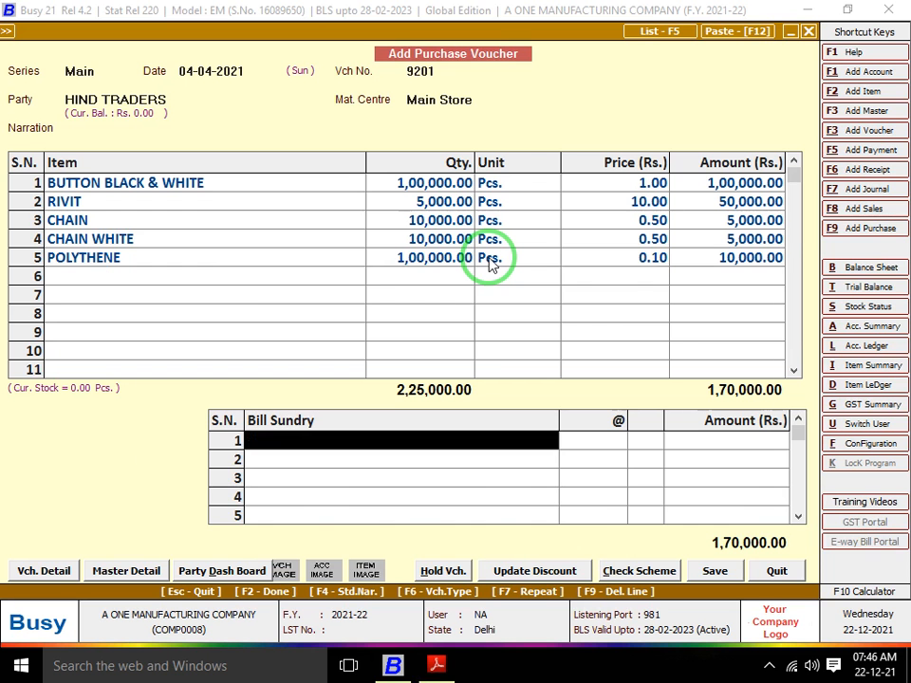
# Add PACKING CHARGES of 500 as the first bill sundry, as stated on the invoice.
pyautogui.hotkey('alt', 'Tab')
pyautogui.scroll(-3, 488, 265)
pyautogui.hotkey('alt', 'Tab')
pyautogui.write('pAC')
pyautogui.press('Return')
pyautogui.hotkey('alt', 'Tab')
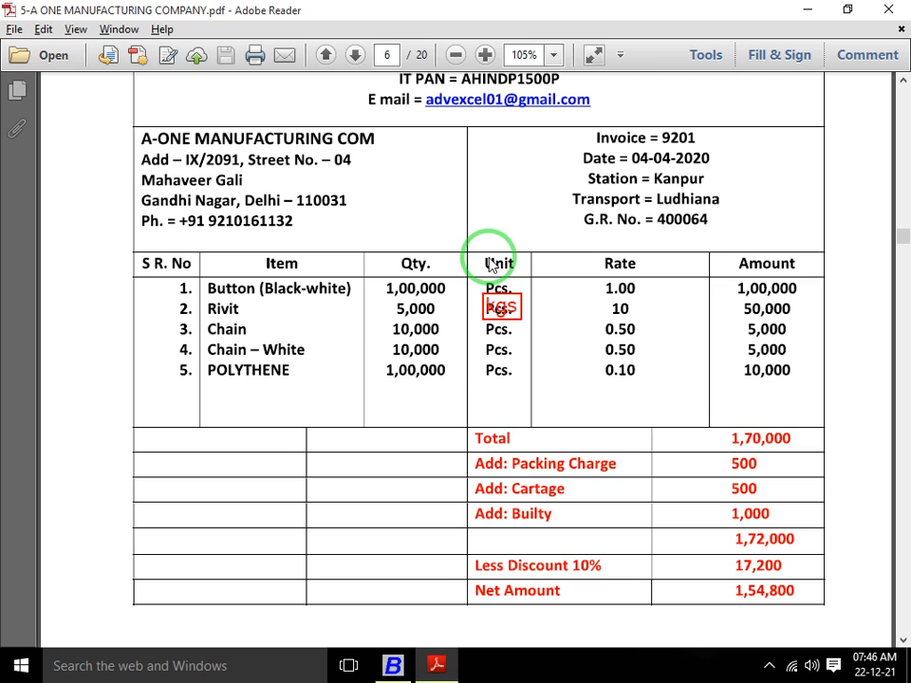
pyautogui.hotkey('alt', 'Tab')
pyautogui.write('500')
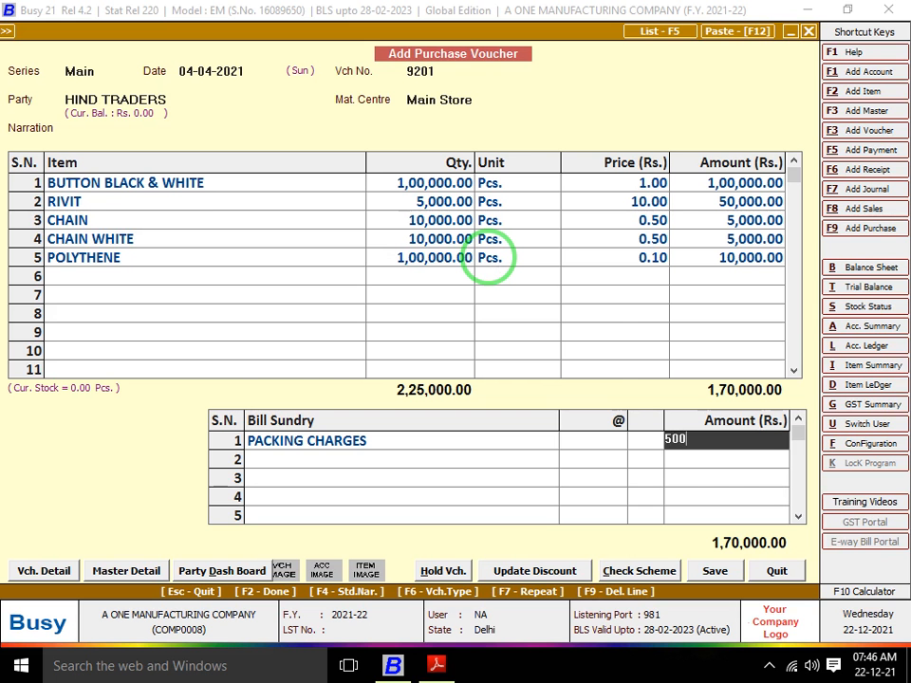
pyautogui.press('Return')
# Enter the invoice's cartage as a Freight & Forwarding Charges bill sundry of 500.
pyautogui.press('Return')
pyautogui.hotkey('alt', 'Tab')
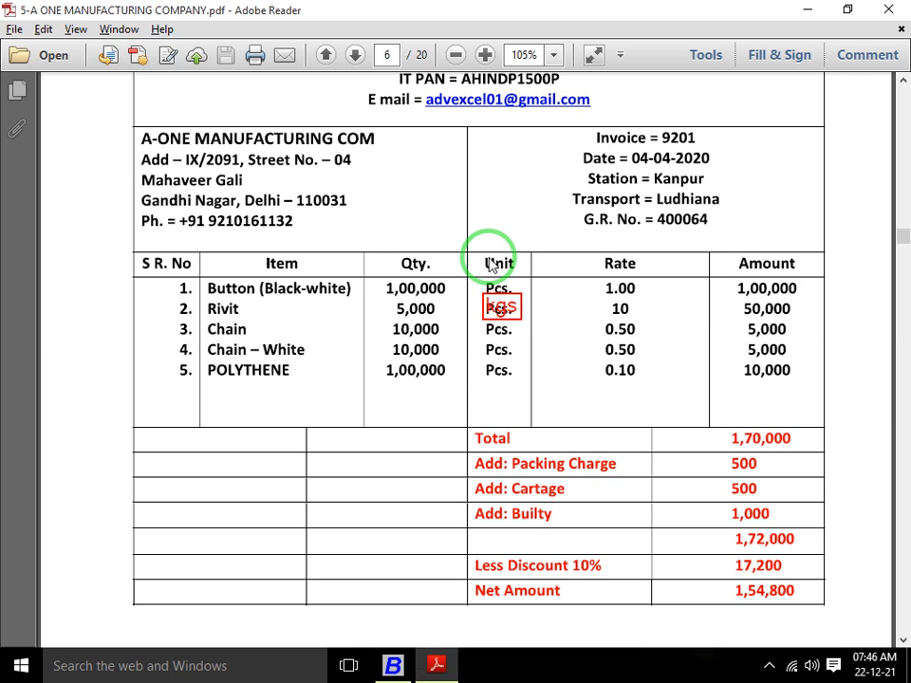
pyautogui.hotkey('alt', 'Tab')
pyautogui.write('500')
pyautogui.press('Return')
# Add BUILTY CHARGES of 1000 as the third bill sundry.
pyautogui.write('BUI')
pyautogui.press('Return')
pyautogui.hotkey('alt', 'Tab')
pyautogui.hotkey('alt', 'Tab')
pyautogui.write('1000')
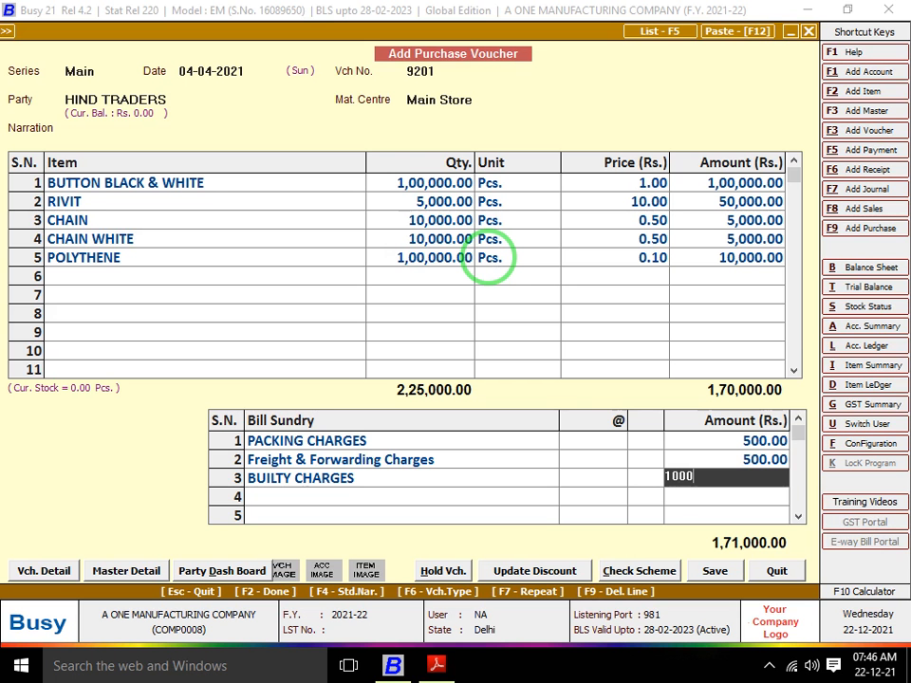
pyautogui.press('Return')
# Add a Discount bill sundry at 10 percent, as given on the invoice.
pyautogui.hotkey('alt', 'Tab')
pyautogui.hotkey('alt', 'Tab')
pyautogui.write('dIS')
pyautogui.press('Return')
pyautogui.write('10')
pyautogui.press('Return')
# Compare the voucher total with the Hind Traders invoice's net amount and save the purchase voucher.
pyautogui.hotkey('alt', 'Tab')
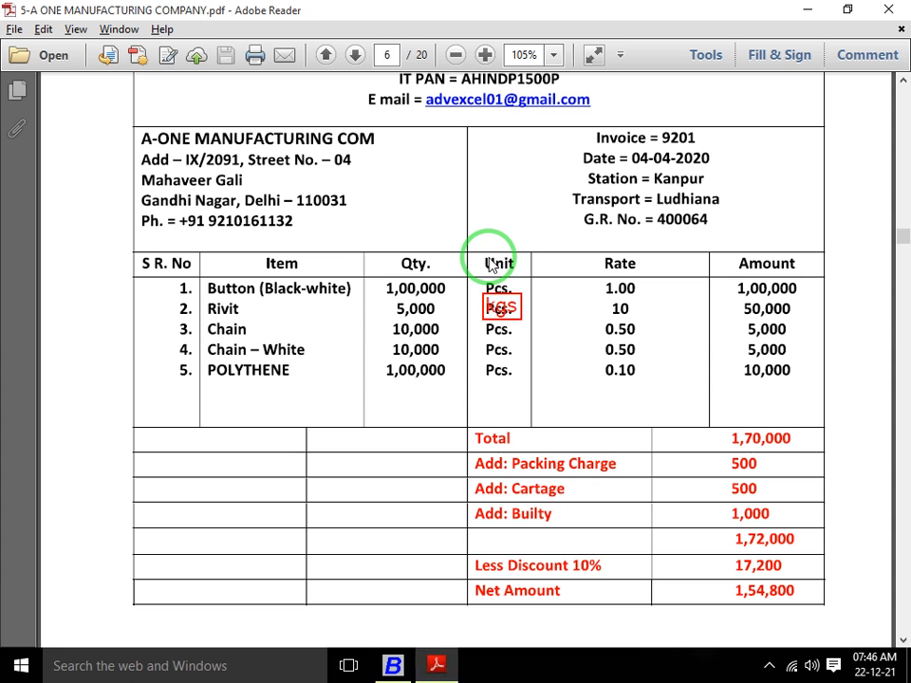
pyautogui.hotkey('alt', 'Tab')
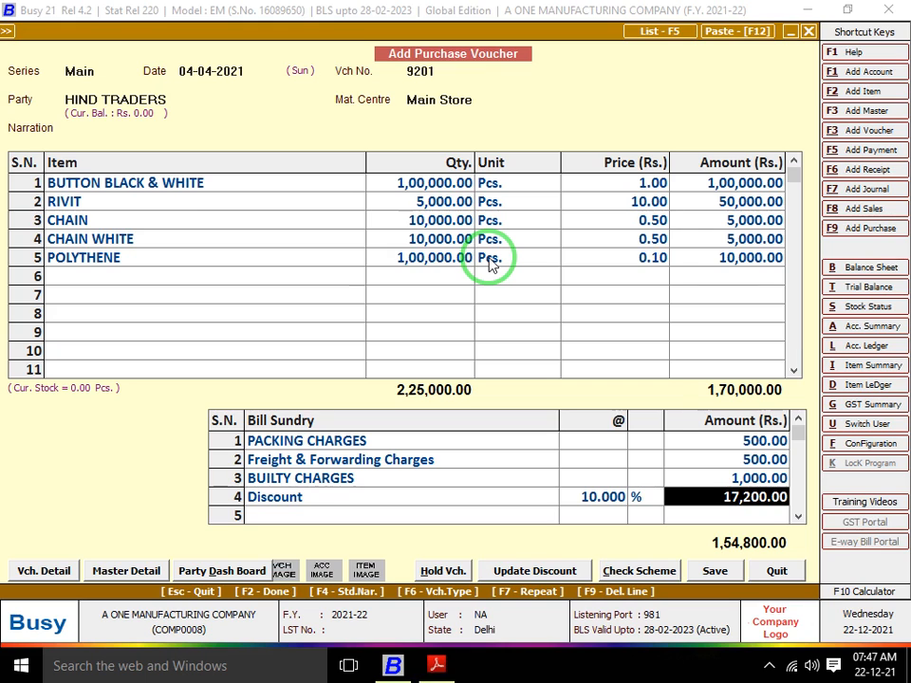
pyautogui.press('F2')
pyautogui.press('F2')
pyautogui.press('Return')
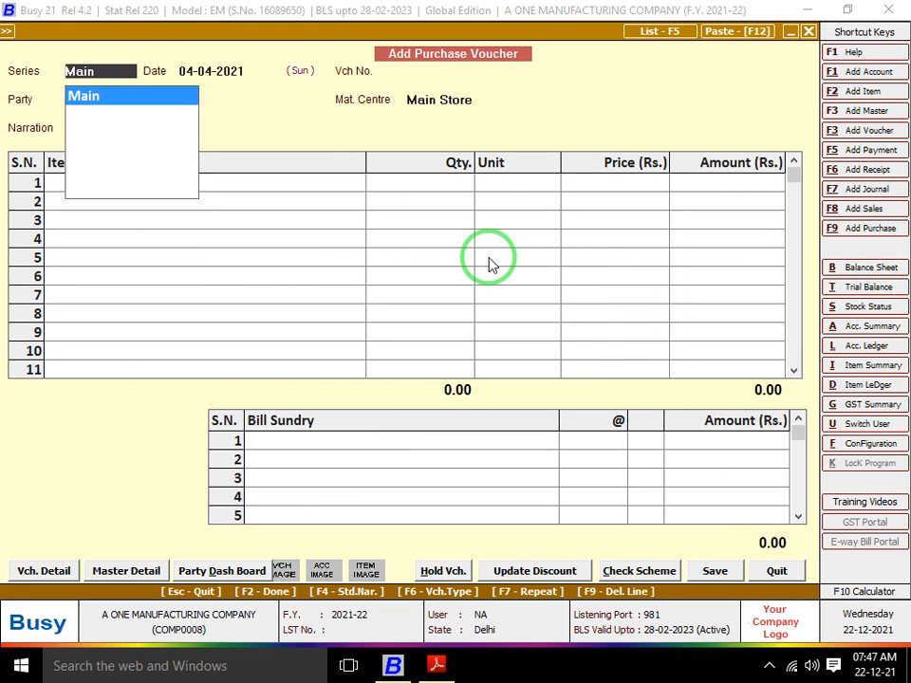
# Find the Matt issued to Party challan in the PDF and quit the blank purchase voucher in Busy.
pyautogui.hotkey('alt', 'Tab')
pyautogui.scroll(-5, 489, 256)
pyautogui.scroll(-1, 488, 256)
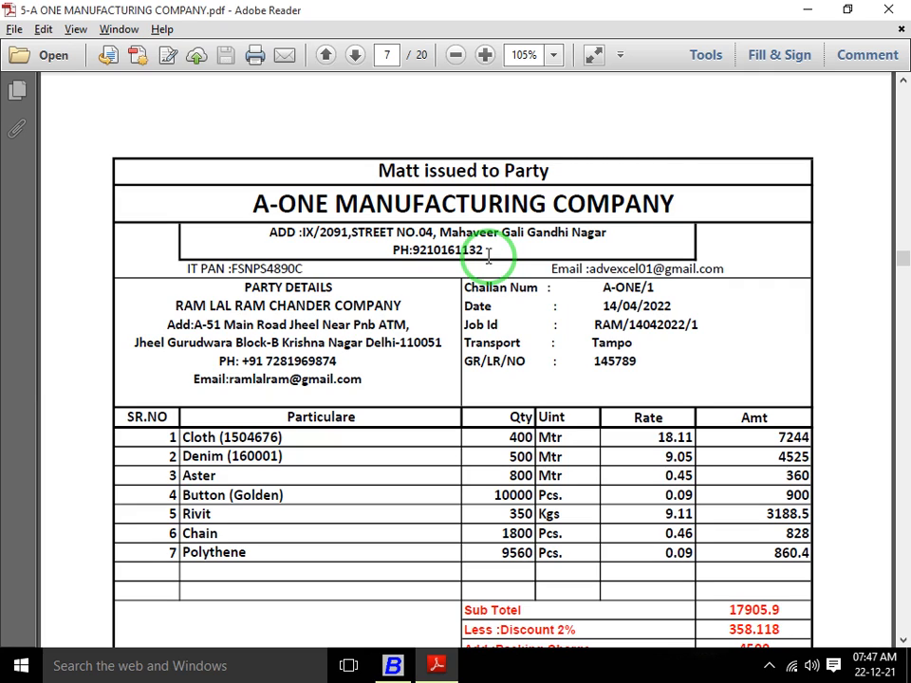
pyautogui.hotkey('alt', 'Tab')
pyautogui.press('Escape')
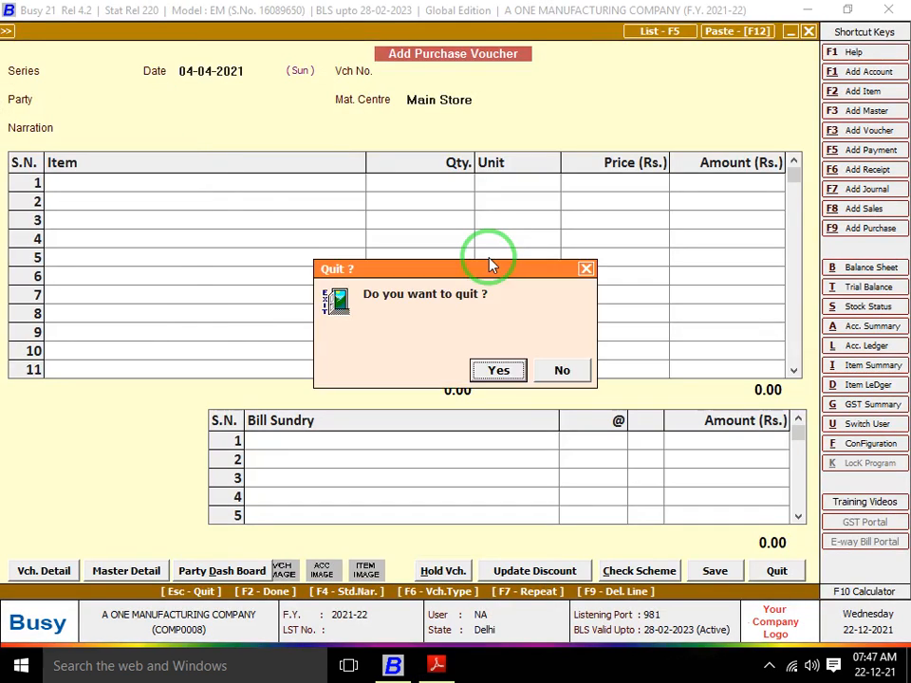
pyautogui.press('Return')
# Start adding a new Mat. Issued to Party voucher.
pyautogui.press('Left')
pyautogui.press('Down')
pyautogui.press('Down')
pyautogui.press('Down')
pyautogui.press('Down')
pyautogui.press('Down')
pyautogui.press('Down')
pyautogui.press('Down')
pyautogui.press('Down')
pyautogui.press('Down')
pyautogui.press('Down')
pyautogui.press('Down')
pyautogui.press('Down')
pyautogui.press('Down')
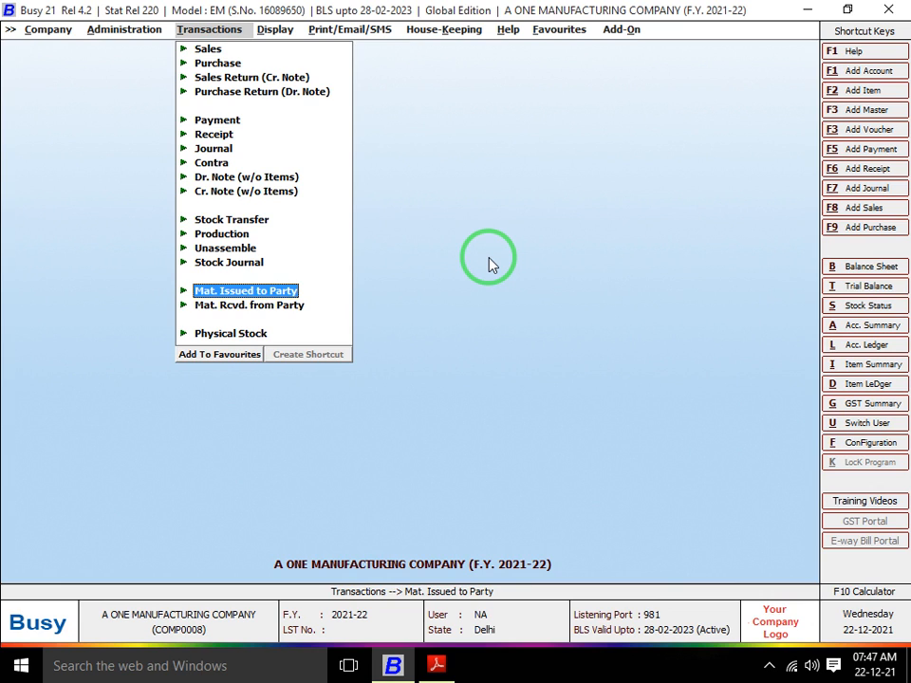
pyautogui.press('Return')
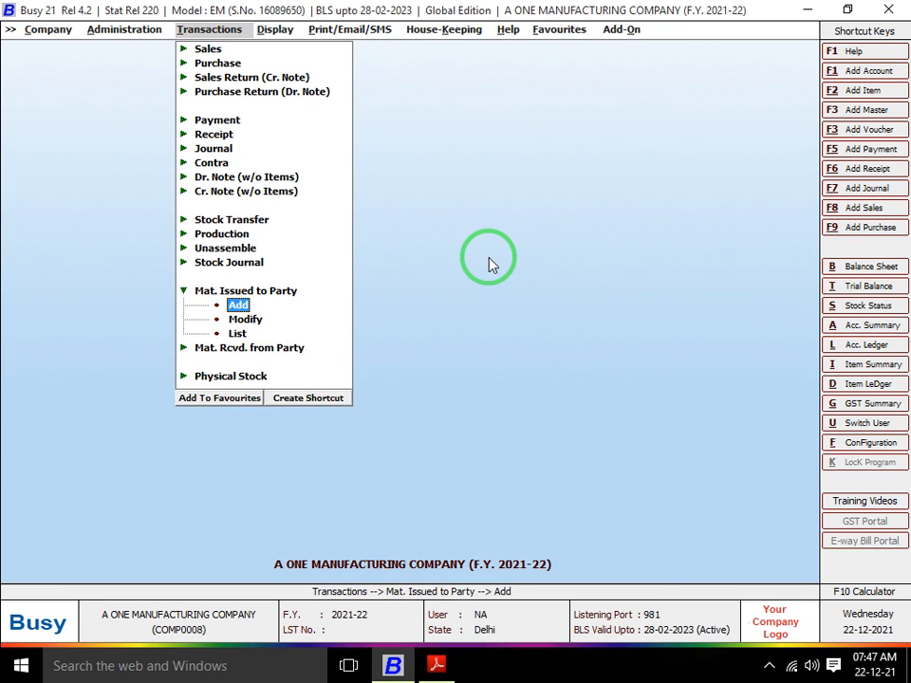
pyautogui.press('Return')
# Keep the Main series and set the voucher date to 14-04-2021 after checking the challan.
pyautogui.press('Return')
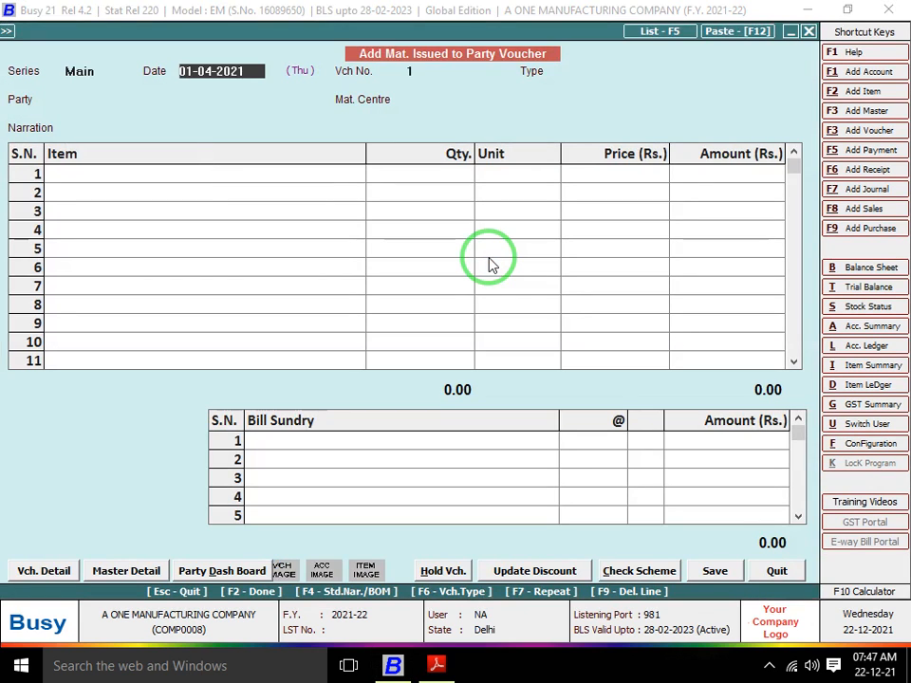
pyautogui.hotkey('alt', 'Tab')
pyautogui.hotkey('alt', 'Tab')
pyautogui.write('14')
pyautogui.press('Return')
# Set the voucher type to Issued for Job Work and look up the party on the challan.
pyautogui.hotkey('alt', 'Tab')
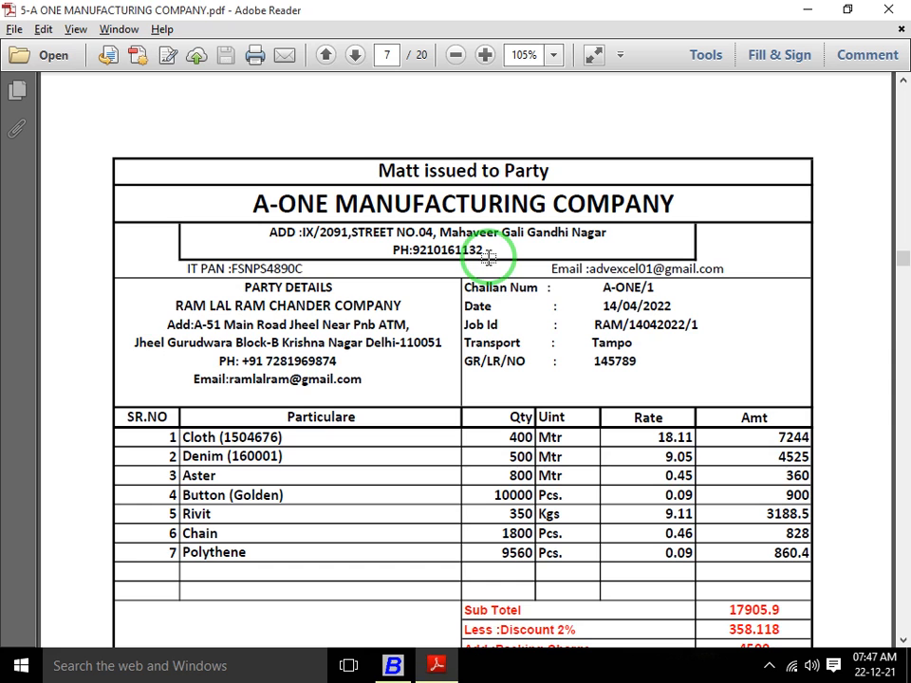
pyautogui.hotkey('alt', 'Tab')
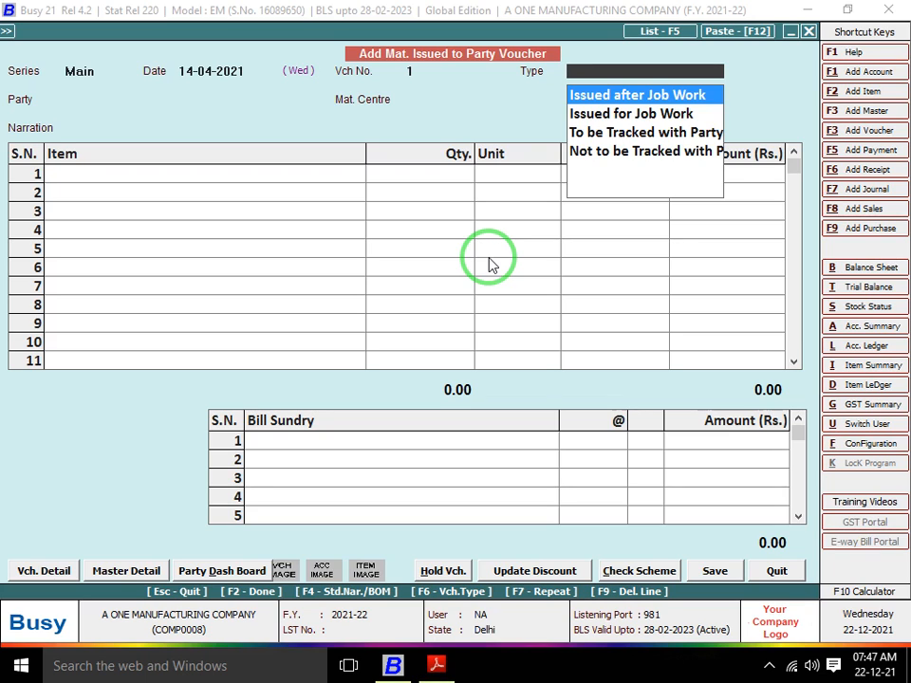
pyautogui.press('Down')
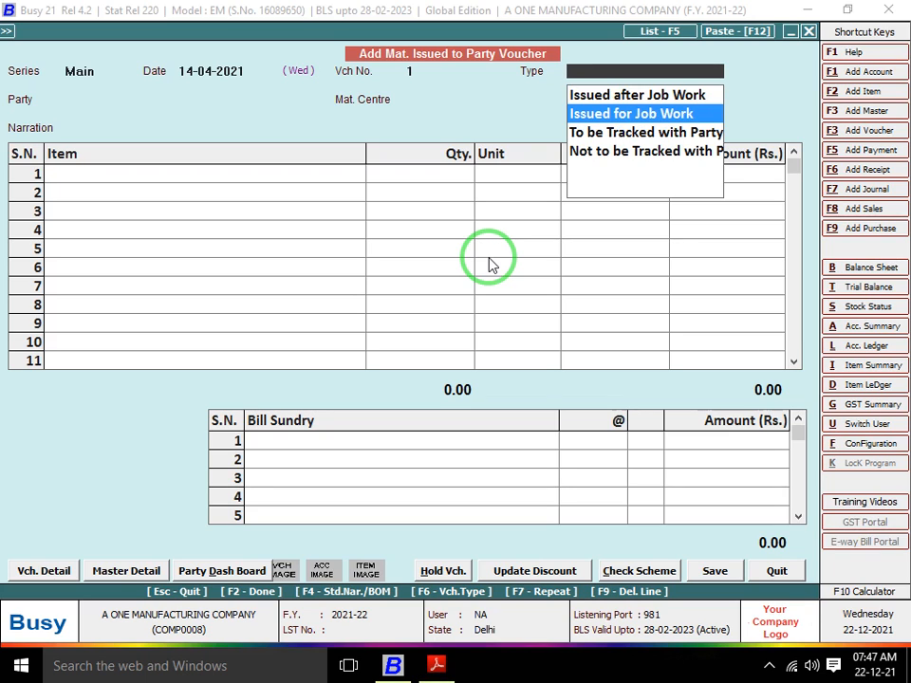
pyautogui.press('Return')
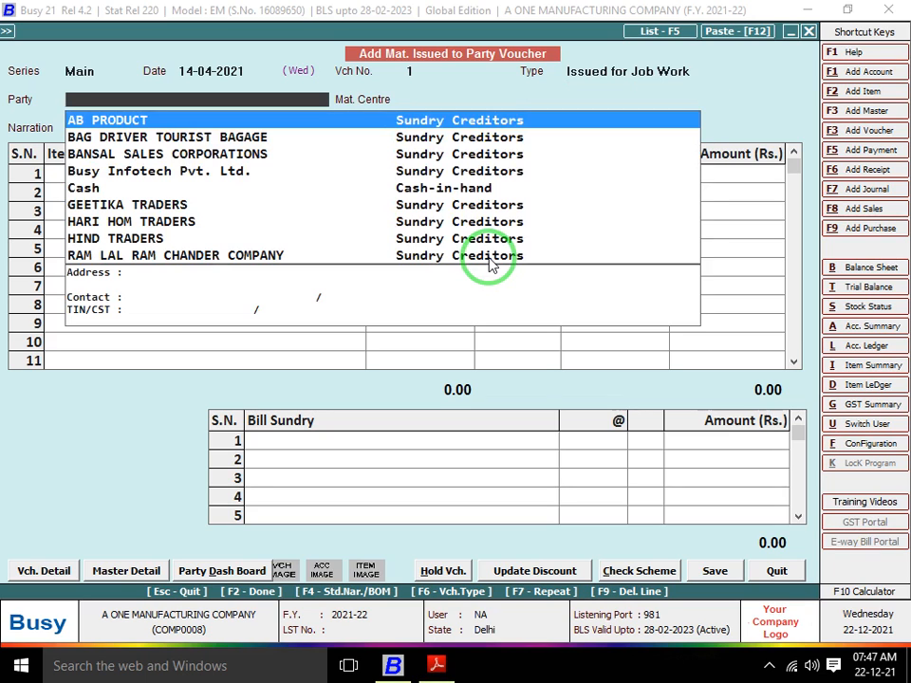
pyautogui.hotkey('alt', 'Tab')
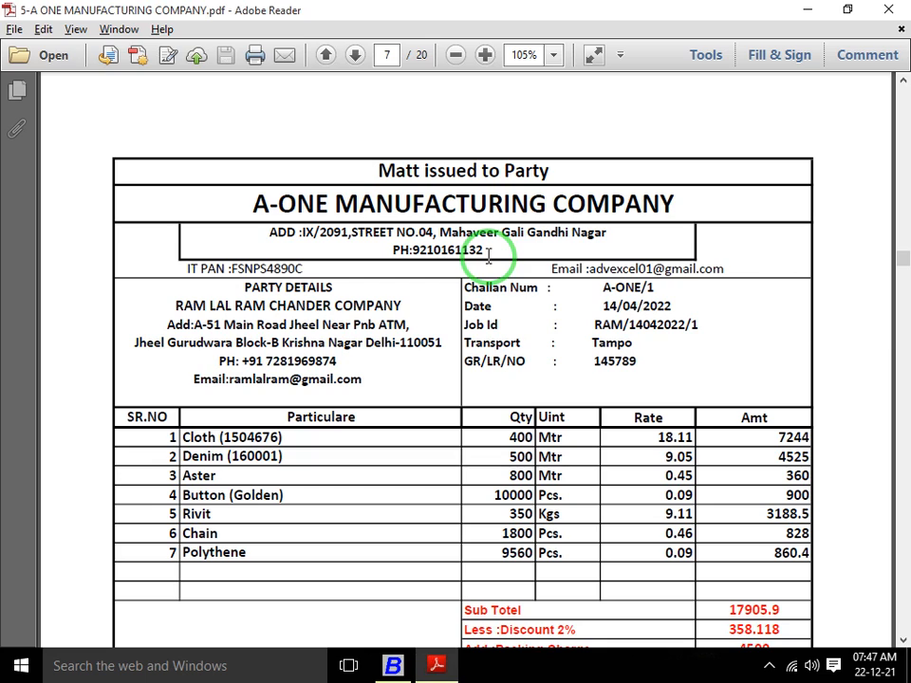
# Switch to Busy and set the voucher's party to RAM LAL RAM CHANDER COMPANY and its material centre to Main Store.
pyautogui.hotkey('alt', 'Tab')
pyautogui.click(309, 331)
pyautogui.write('RAM')
pyautogui.press('Return')
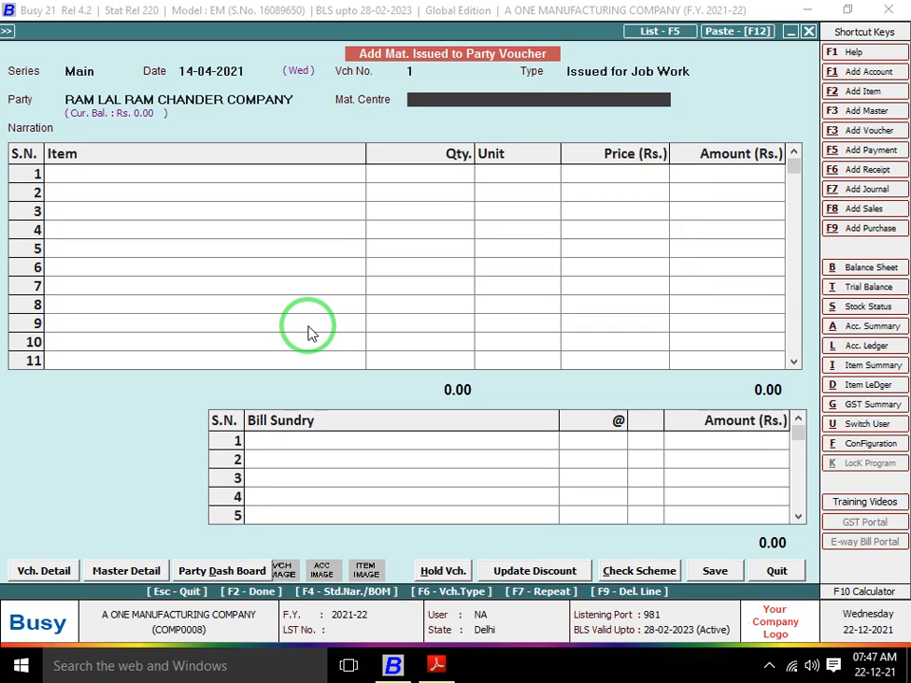
pyautogui.press('Return')
pyautogui.press('Return')
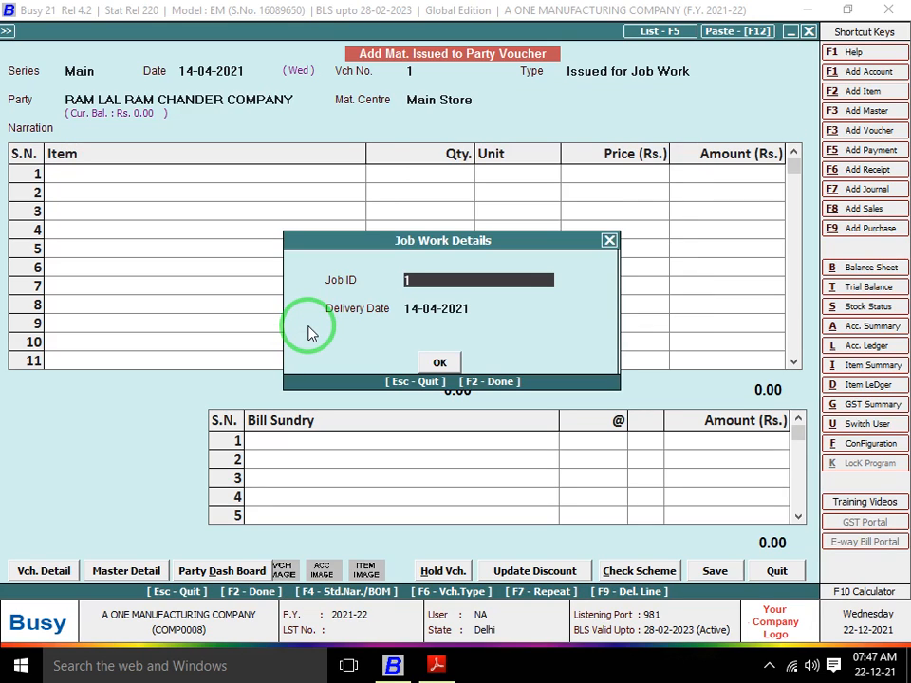
# Accept the job work details with Job ID 1 and delivery date 14-04-2021.
pyautogui.press('Return')
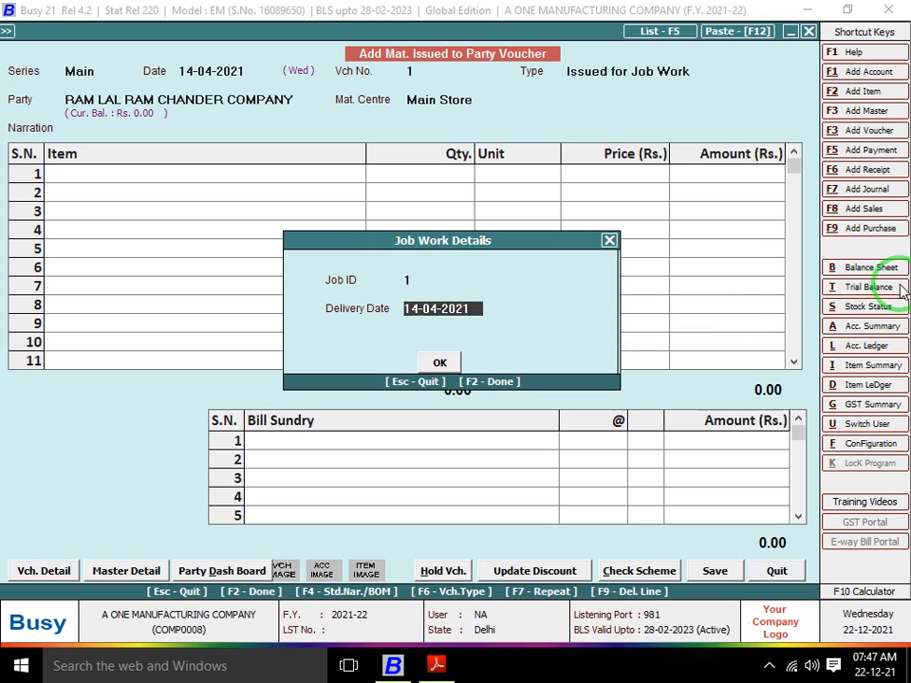
pyautogui.press('Return')
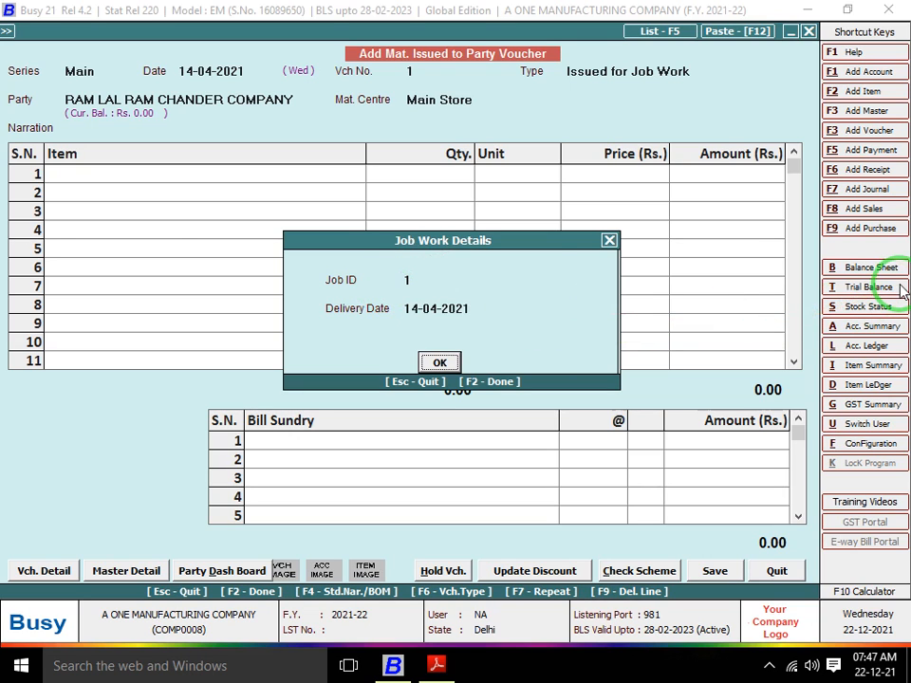
pyautogui.press('Return')
# Enter CLOTH 1504676 from the PDF challan as the first voucher item, with a quantity of 400 metres.
pyautogui.hotkey('alt', 'Tab')
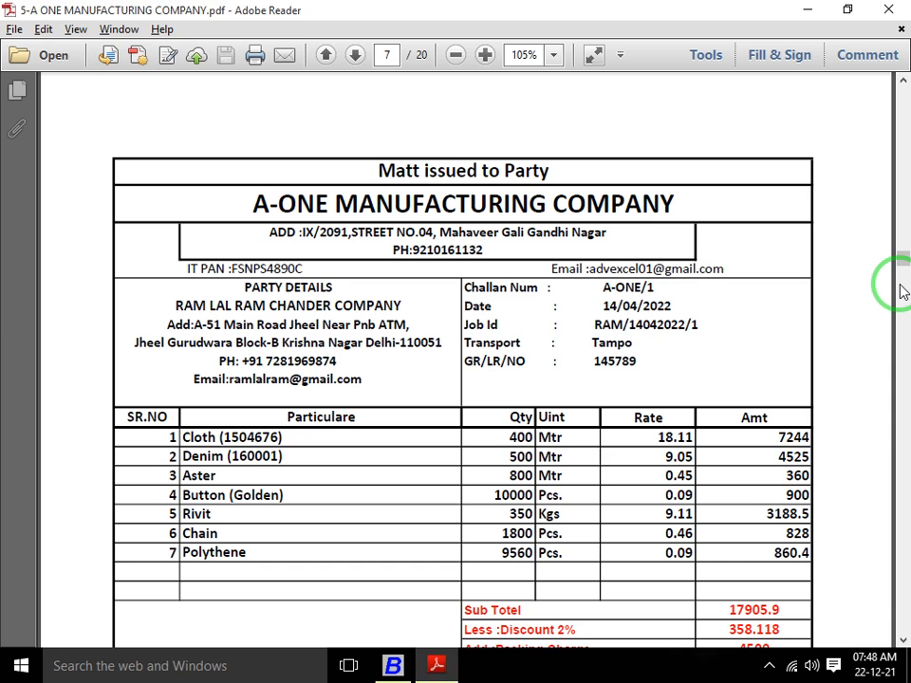
pyautogui.hotkey('alt', 'Tab')
pyautogui.write('CLOTH')
pyautogui.press('Return')
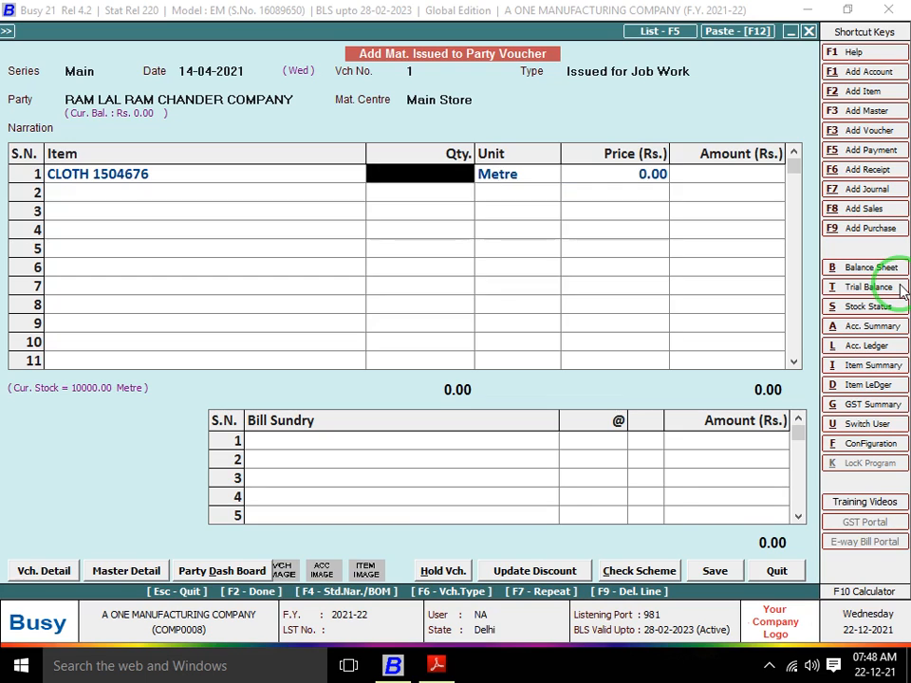
pyautogui.hotkey('alt', 'Tab')
pyautogui.hotkey('alt', 'Tab')
pyautogui.write('400')
pyautogui.press('Return')
pyautogui.press('Return')
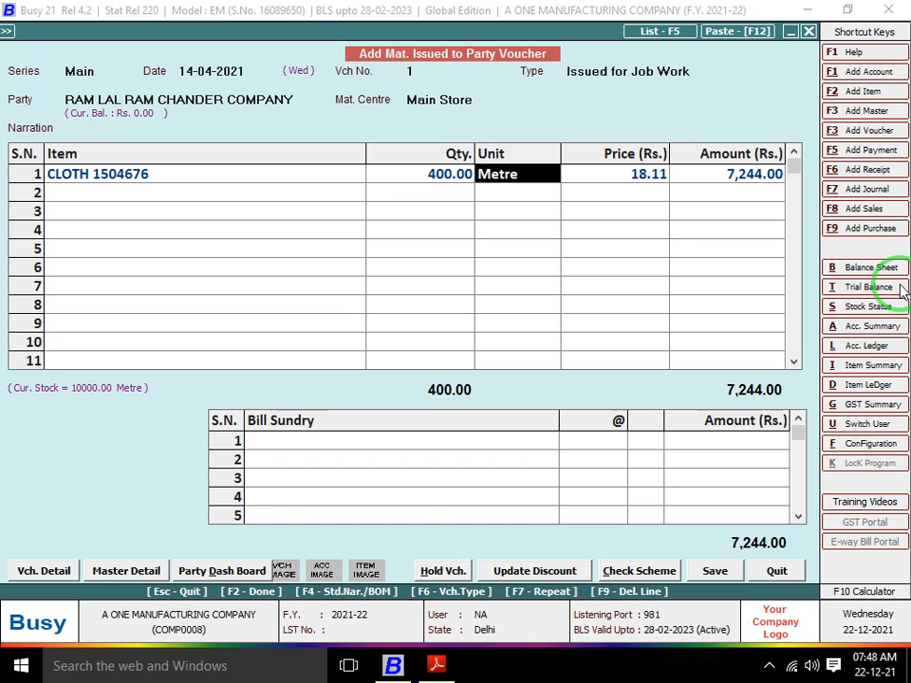
pyautogui.press('Return')
# Add DENIM 16001 as the second voucher item with a quantity of 500 metres.
pyautogui.hotkey('alt', 'Tab')
pyautogui.hotkey('alt', 'Tab')
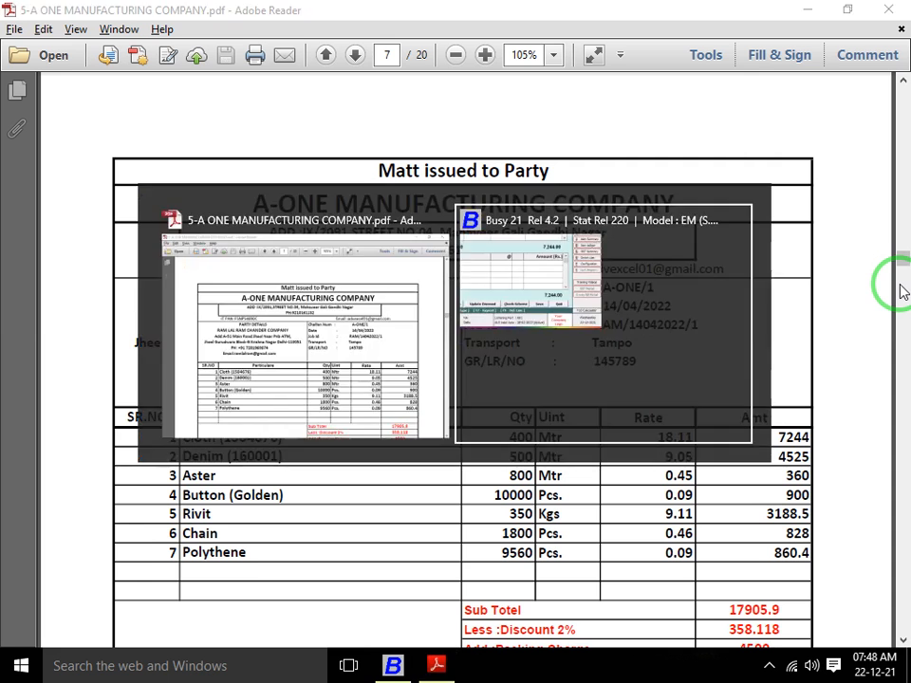
pyautogui.write('16')
pyautogui.press('Return')
pyautogui.hotkey('alt', 'Tab')
pyautogui.hotkey('alt', 'Tab')
pyautogui.write('500')
pyautogui.press('Return')
pyautogui.press('Return')
pyautogui.press('Return')
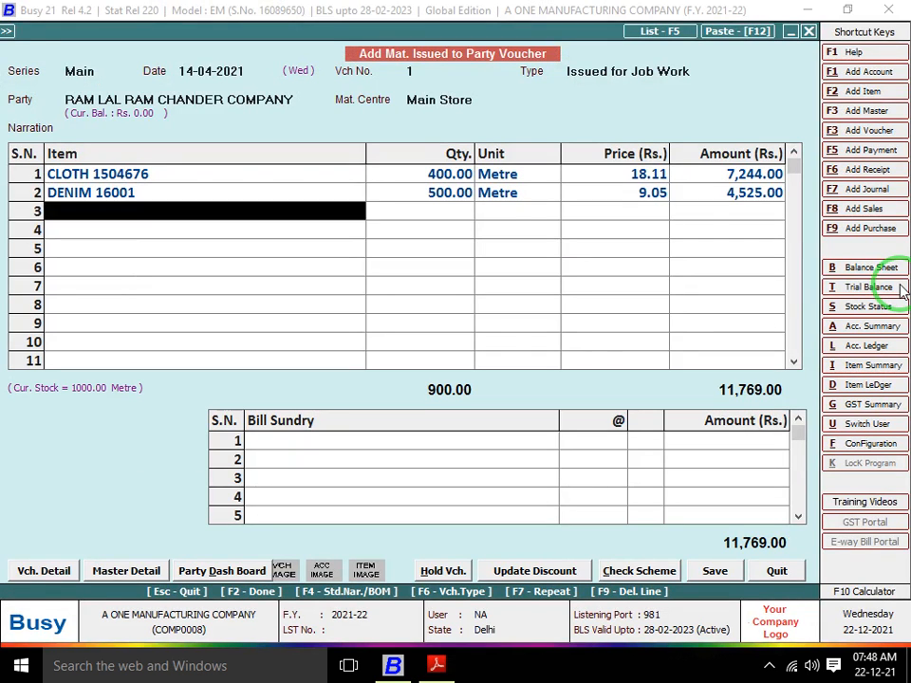
# Add ASTER as the third voucher item with a quantity of 800 metres.
pyautogui.hotkey('alt', 'Tab')
pyautogui.hotkey('alt', 'Tab')
pyautogui.write('as')
pyautogui.press('Return')
pyautogui.hotkey('alt', 'Tab')
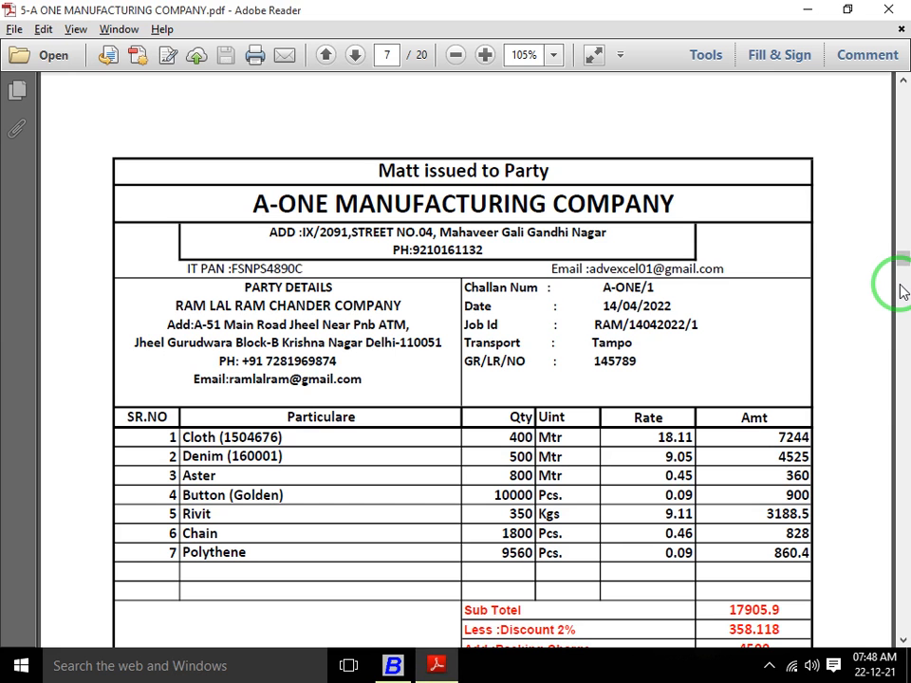
pyautogui.hotkey('alt', 'Tab')
pyautogui.write('80')
pyautogui.press('Return')
pyautogui.hotkey('shift', 'Tab')
pyautogui.write('8')
pyautogui.press('Return')
pyautogui.press('Return')
# Add BUTTON GOLDEN as the fourth voucher item, with a quantity of 10,000 pieces at a price of 0.09.
pyautogui.hotkey('alt', 'Tab')
pyautogui.scroll(-1, 902, 291)
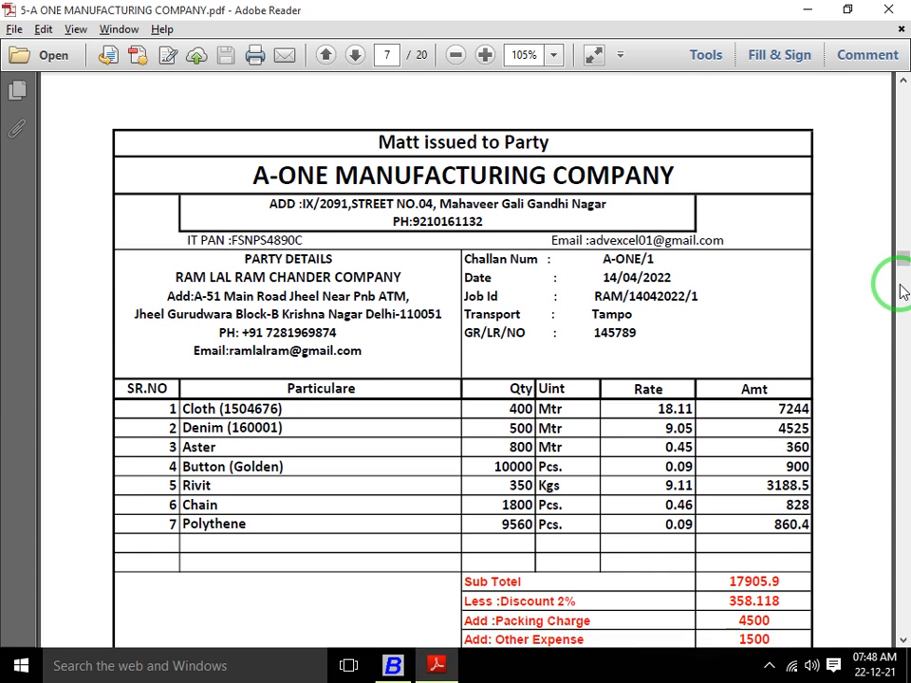
pyautogui.hotkey('alt', 'Tab')
pyautogui.write('bU')
pyautogui.press('Down')
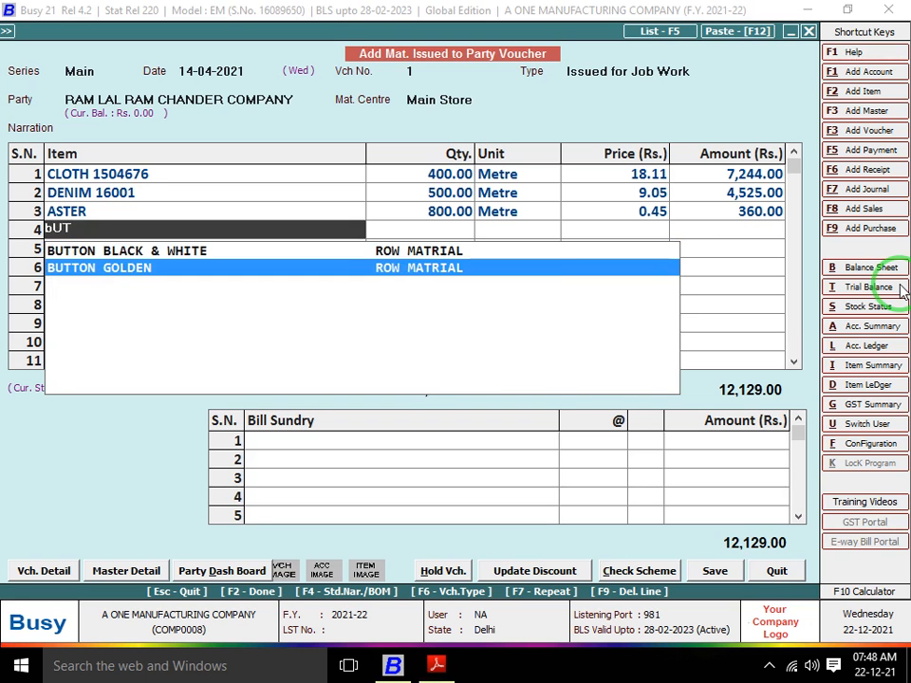
pyautogui.press('Return')
pyautogui.hotkey('alt', 'Tab')
pyautogui.hotkey('alt', 'Tab')
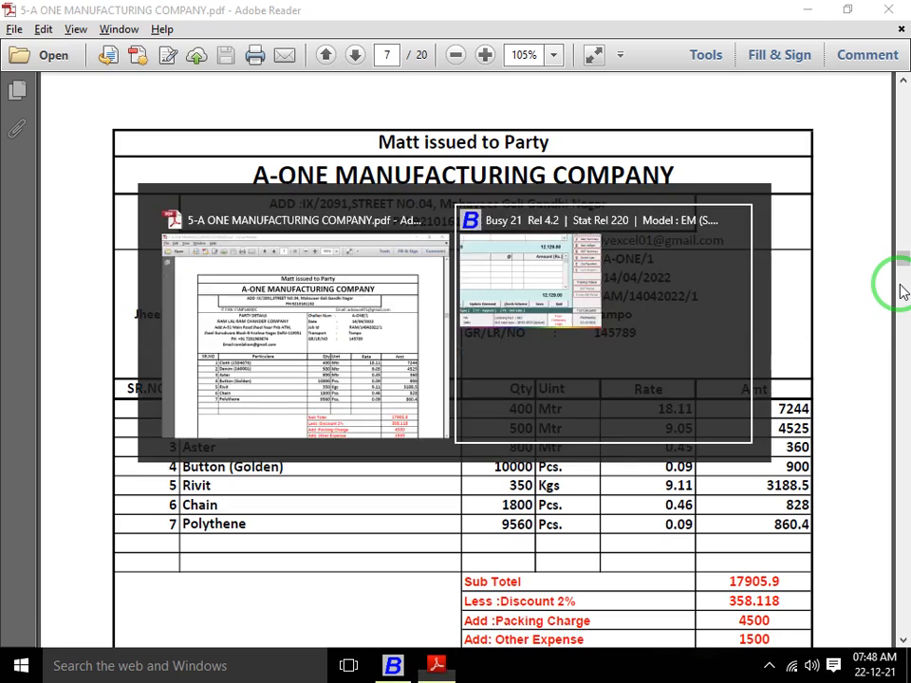
pyautogui.write('10')
pyautogui.hotkey('alt', 'Tab')
pyautogui.hotkey('alt', 'Tab')
pyautogui.write('000')
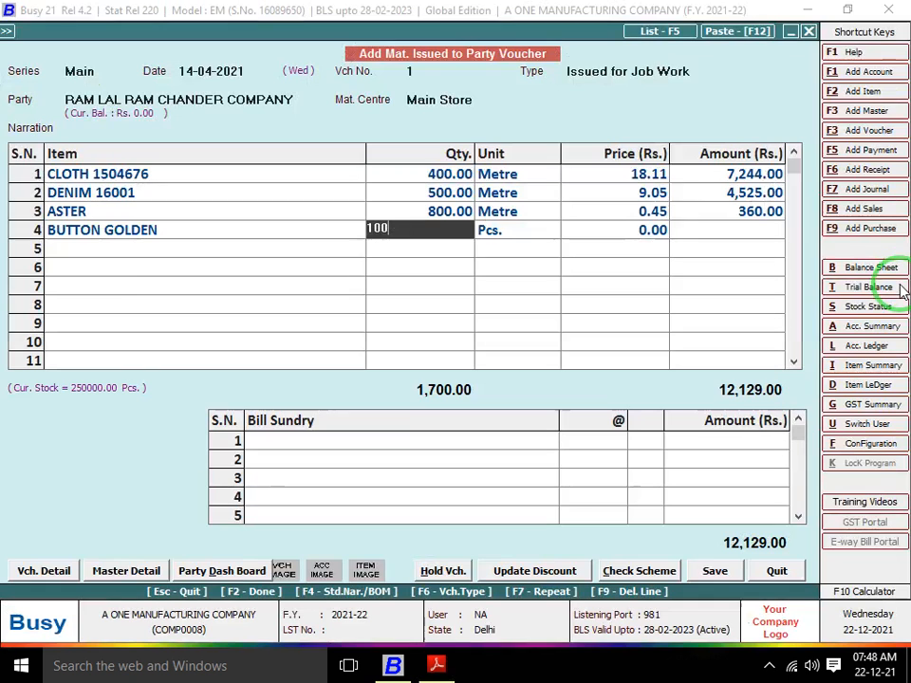
pyautogui.press('Return')
pyautogui.write('0.09')
pyautogui.press('Return')
pyautogui.press('Return')
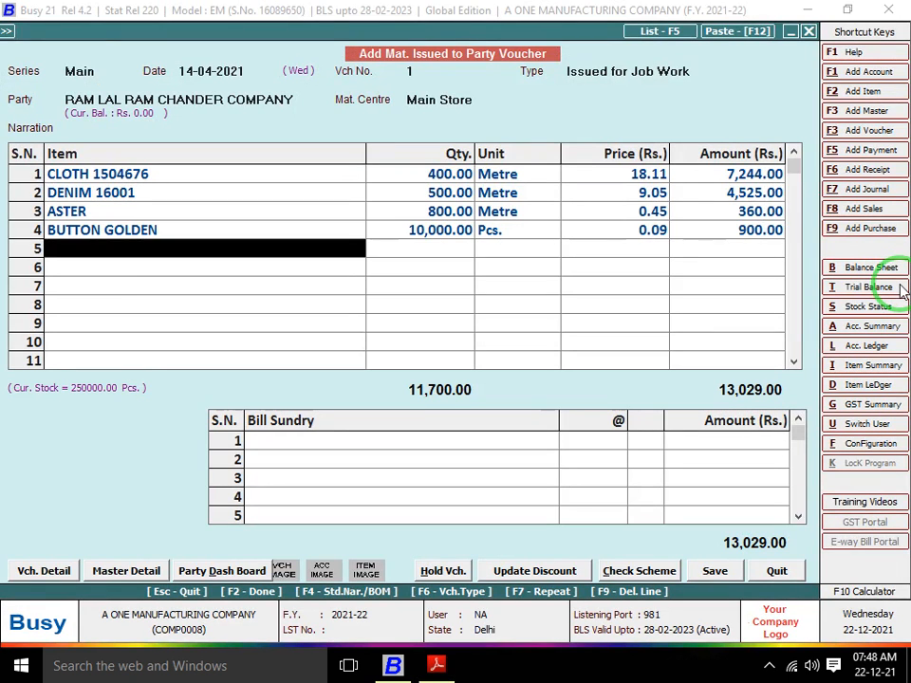
# Add RIVIT as the fifth voucher item with a quantity of 350 pieces.
pyautogui.hotkey('alt', 'Tab')
pyautogui.hotkey('alt', 'Tab')
pyautogui.write('RI')
pyautogui.press('Return')
pyautogui.hotkey('alt', 'Tab')
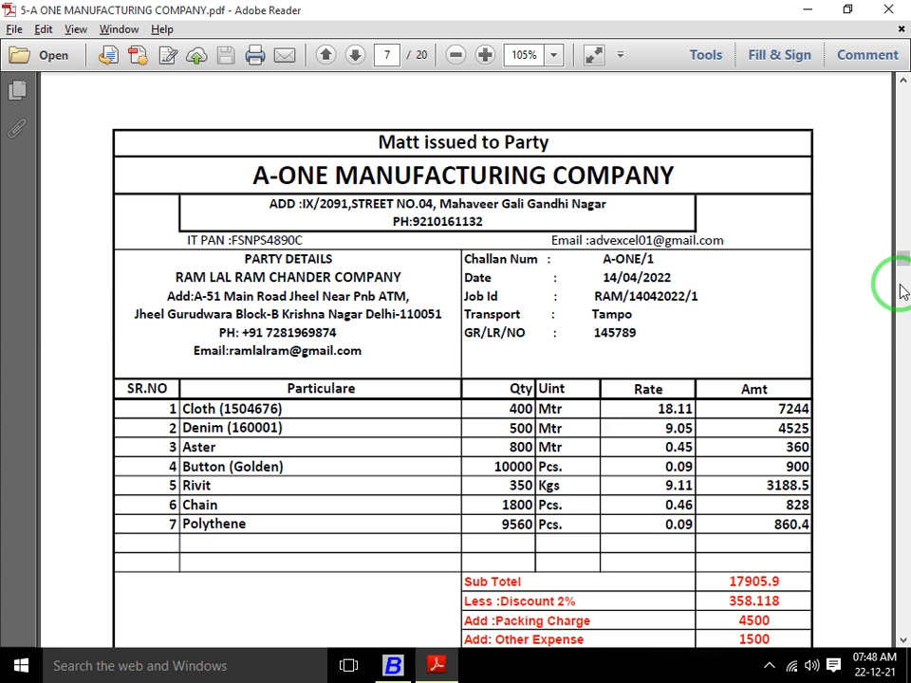
pyautogui.hotkey('alt', 'Tab')
pyautogui.write('350')
pyautogui.press('Return')
pyautogui.press('Return')
pyautogui.press('Return')
pyautogui.press('Return')
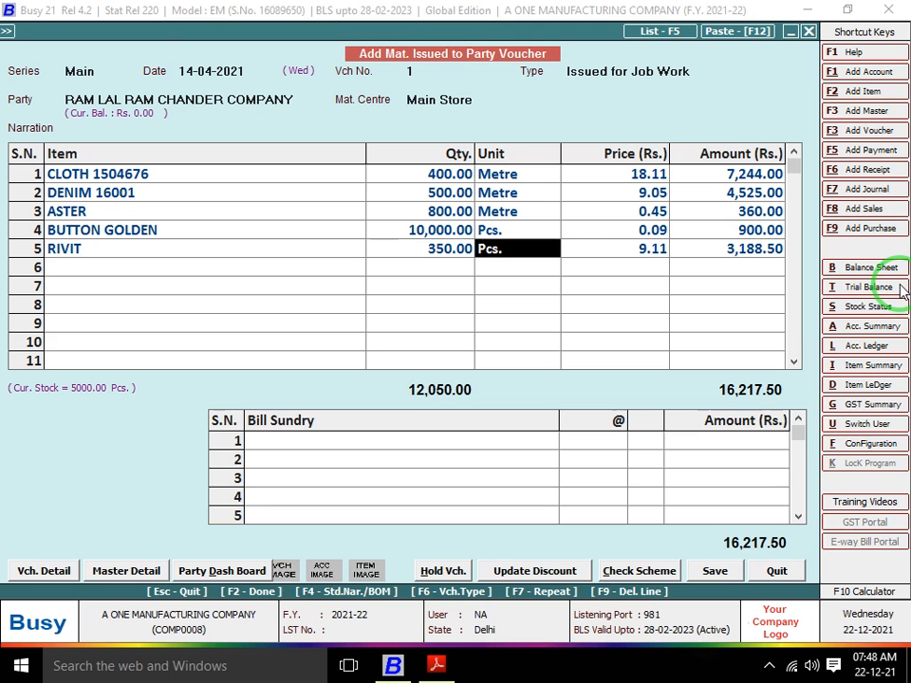
# Add CHAIN as the sixth voucher item with a quantity of 1,800 pieces.
pyautogui.hotkey('alt', 'Tab')
pyautogui.hotkey('alt', 'Tab')
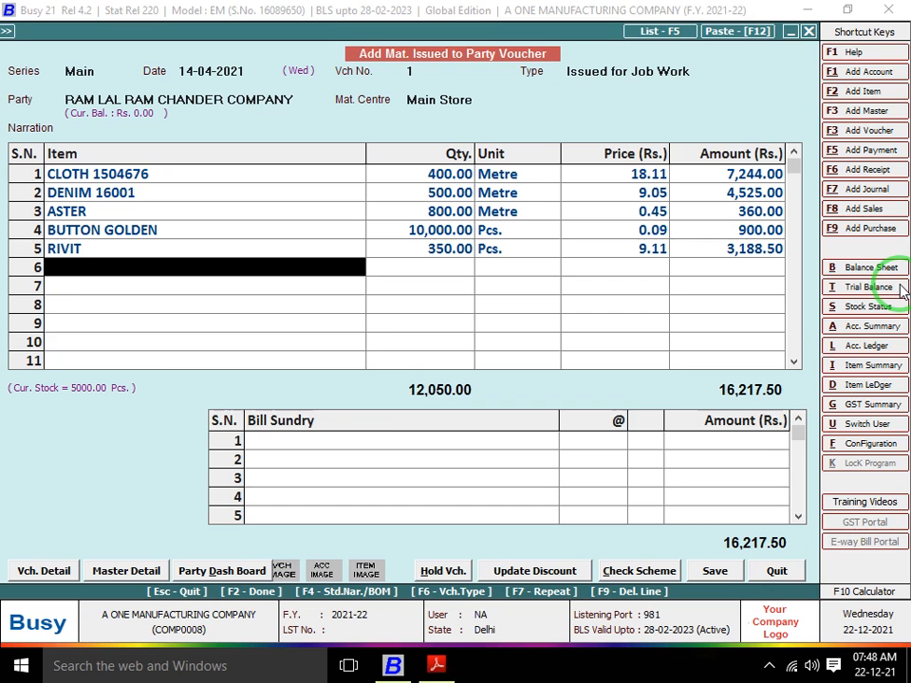
pyautogui.write('cHAIN')
pyautogui.press('Return')
pyautogui.hotkey('alt', 'Tab')
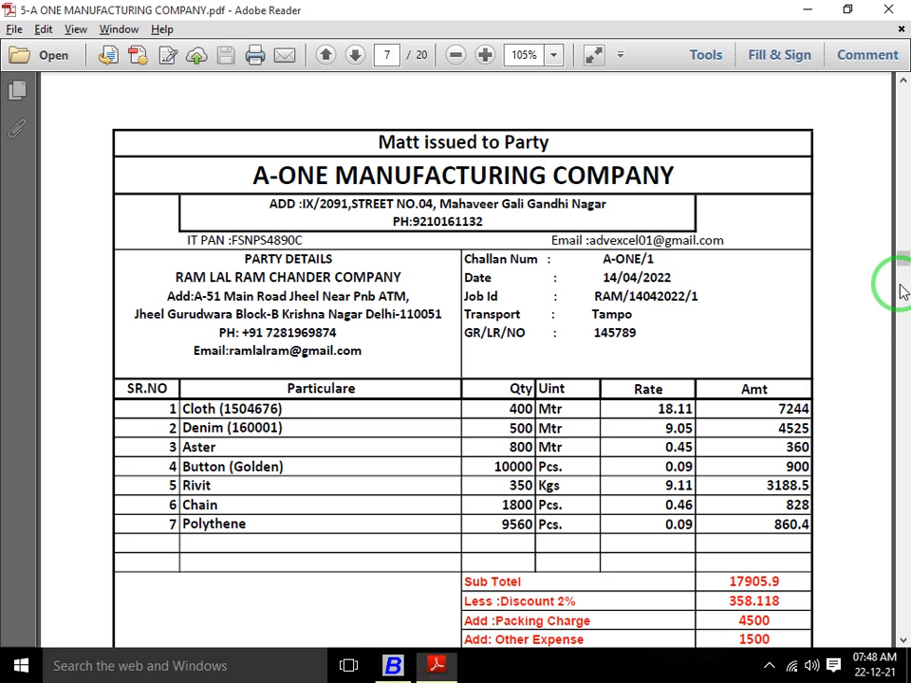
pyautogui.hotkey('alt', 'Tab')
pyautogui.write('1800')
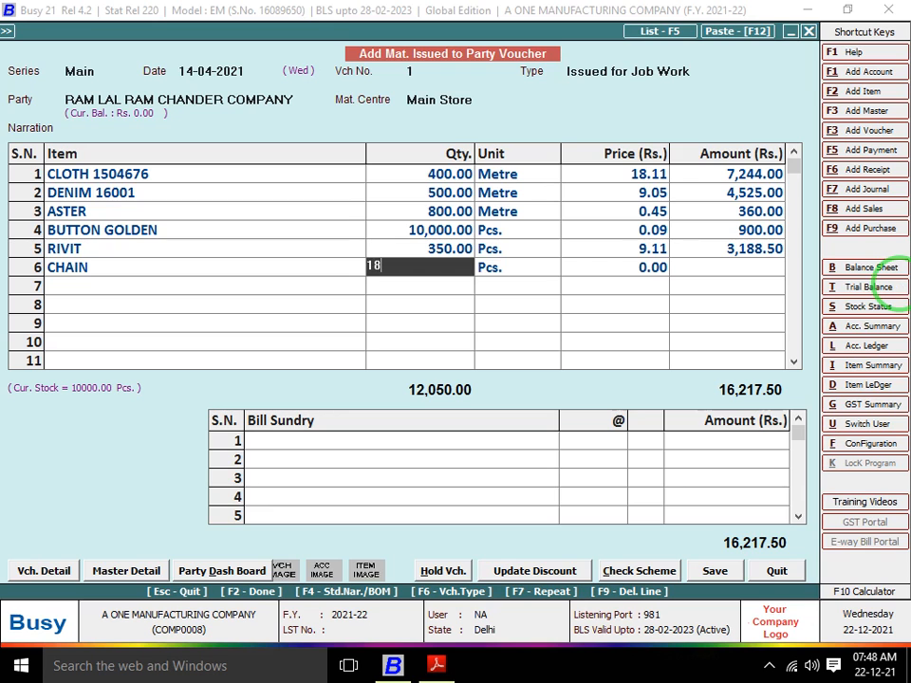
pyautogui.press('Return')
pyautogui.press('Return')
pyautogui.press('Return')
pyautogui.press('Return')
# Add POLYTHENE as the seventh voucher item with a quantity of 9,560 pieces.
pyautogui.hotkey('alt', 'Tab')
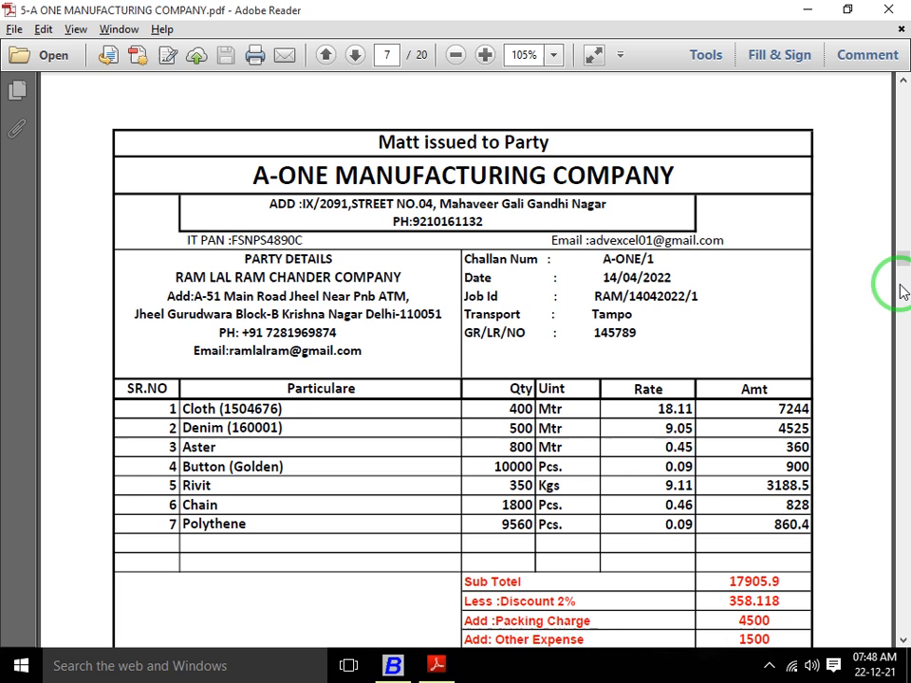
pyautogui.hotkey('alt', 'Tab')
pyautogui.write('pOL')
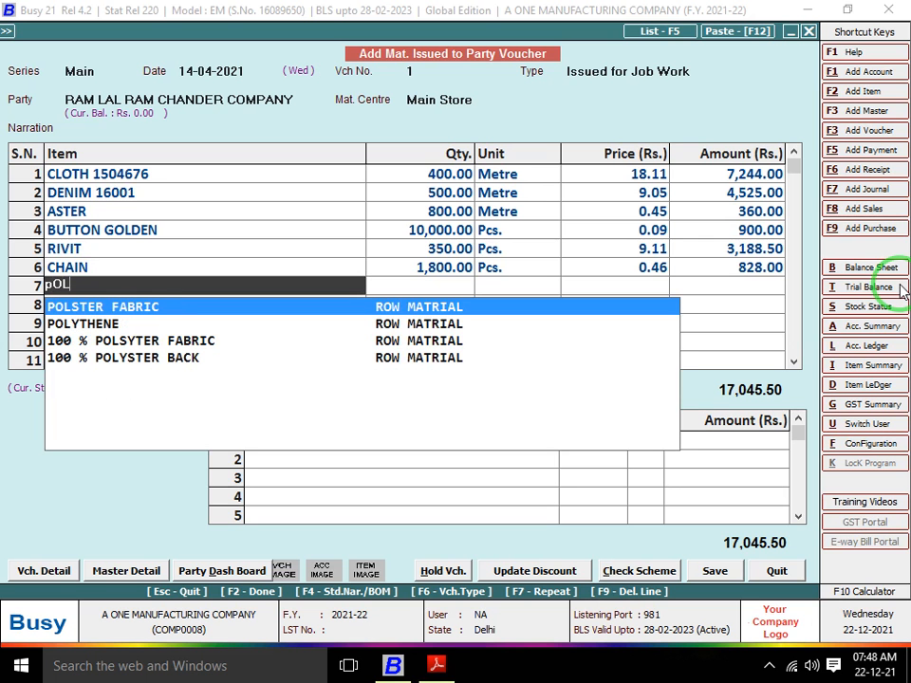
pyautogui.press('Down')
pyautogui.press('Return')
pyautogui.hotkey('alt', 'Tab')
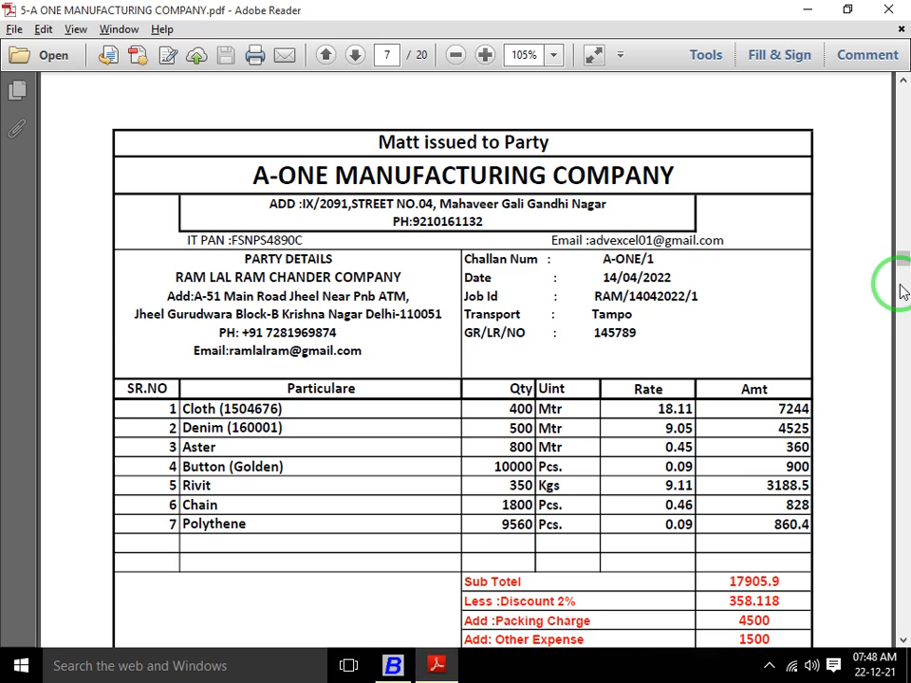
pyautogui.hotkey('alt', 'Tab')
pyautogui.write('9560')
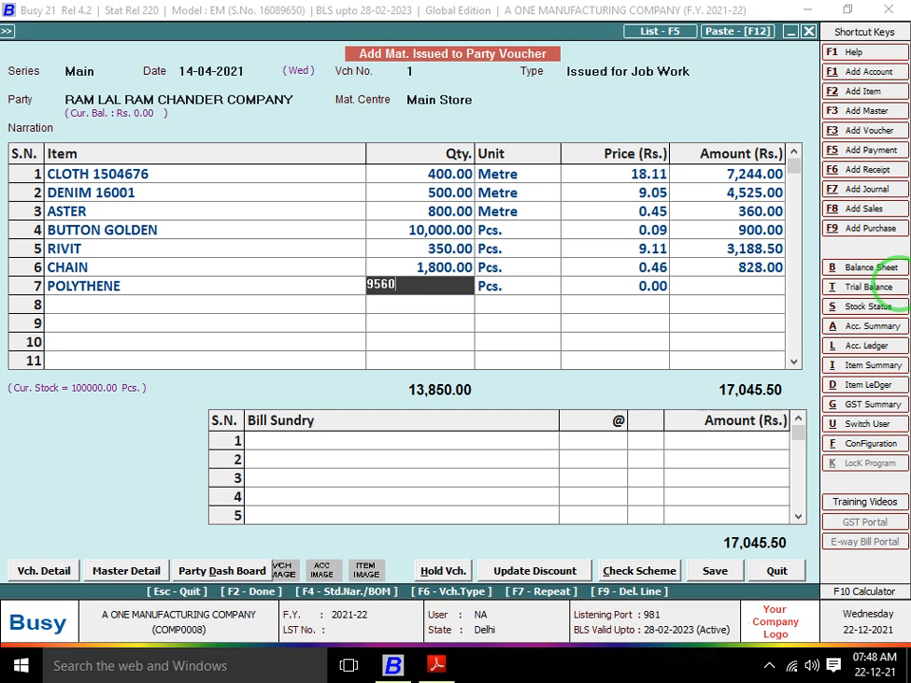
pyautogui.press('Return')
pyautogui.press('Return')
pyautogui.press('Return')
# Compare the voucher's item total with the sub total in the PDF challan and review the discount and charges listed there.
pyautogui.hotkey('alt', 'Tab')
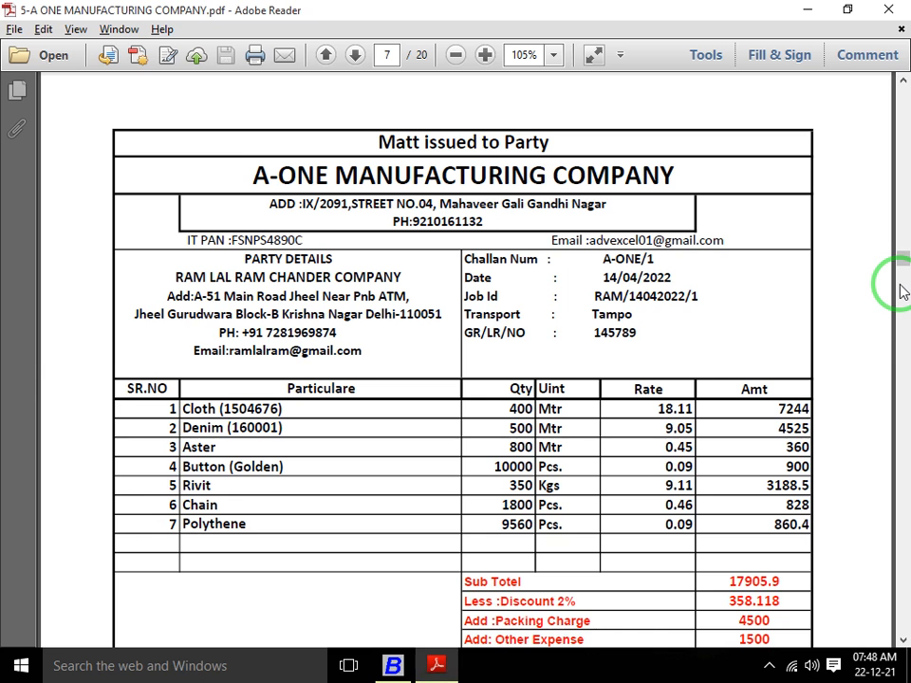
pyautogui.scroll(-2, 901, 290)
pyautogui.hotkey('alt', 'Tab')
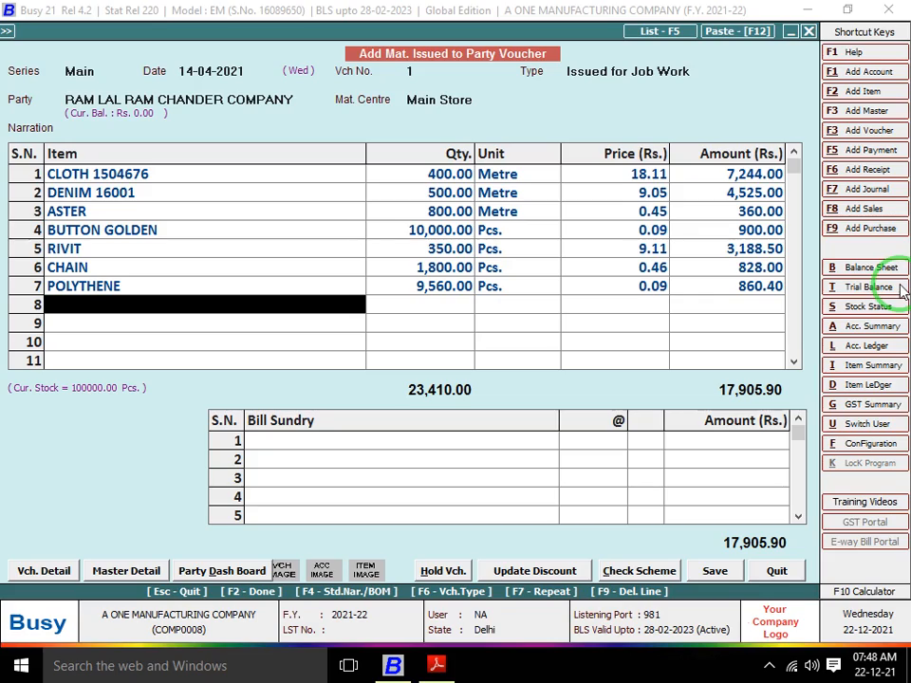
pyautogui.hotkey('alt', 'Tab')
pyautogui.hotkey('alt', 'Tab')
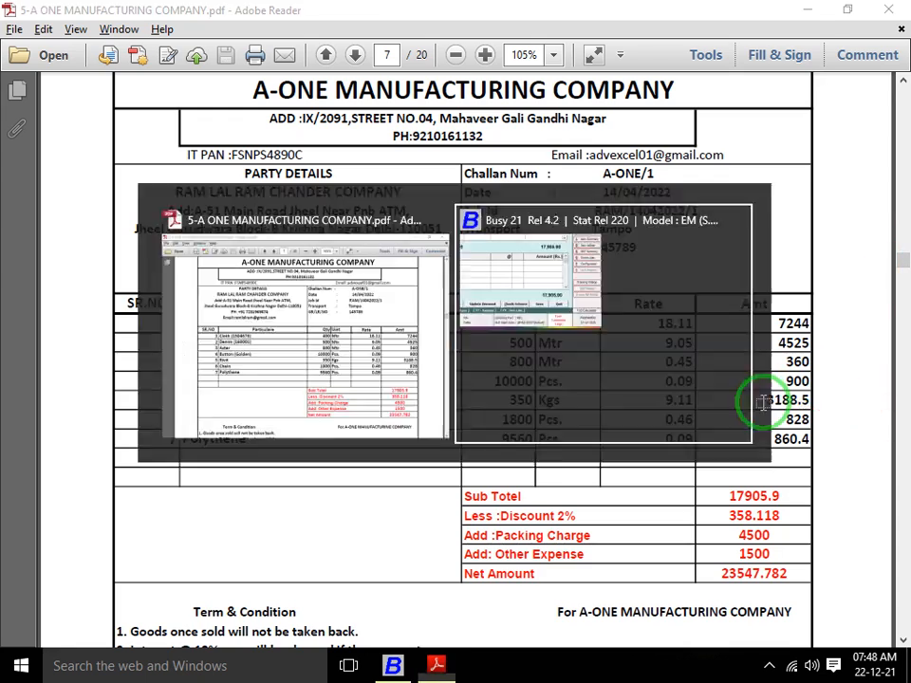
pyautogui.hotkey('alt', 'Tab')
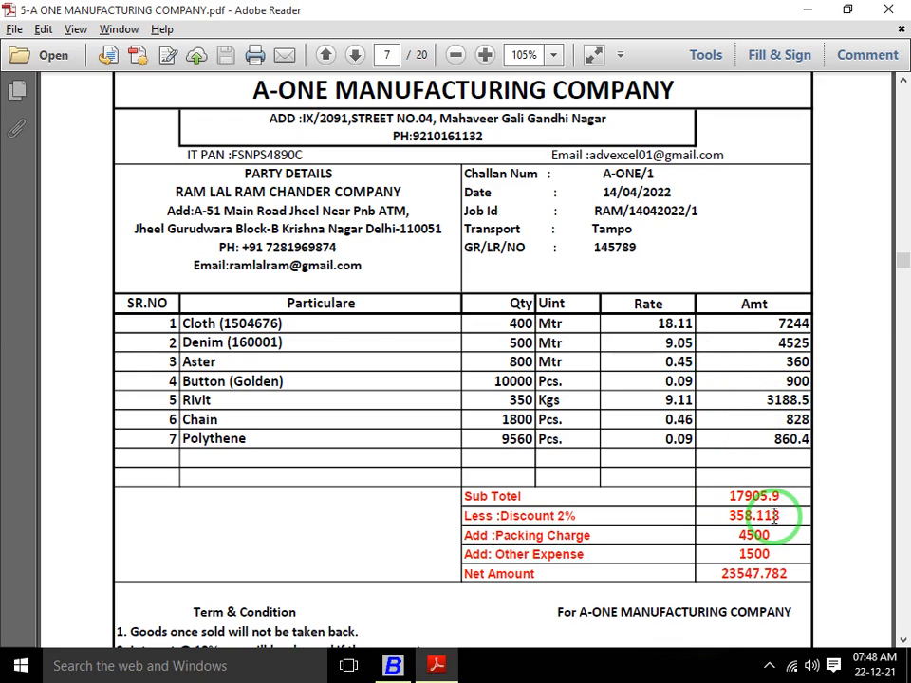
pyautogui.hotkey('alt', 'Tab')
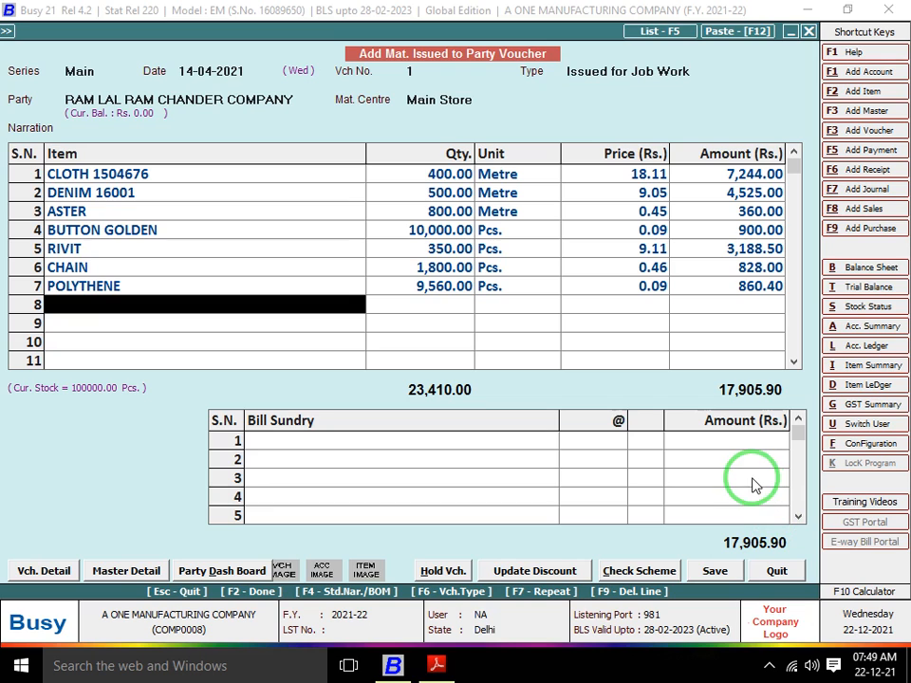
# Add a Discount bill sundry of 2% to the voucher, as given in the PDF challan.
pyautogui.click(434, 446)
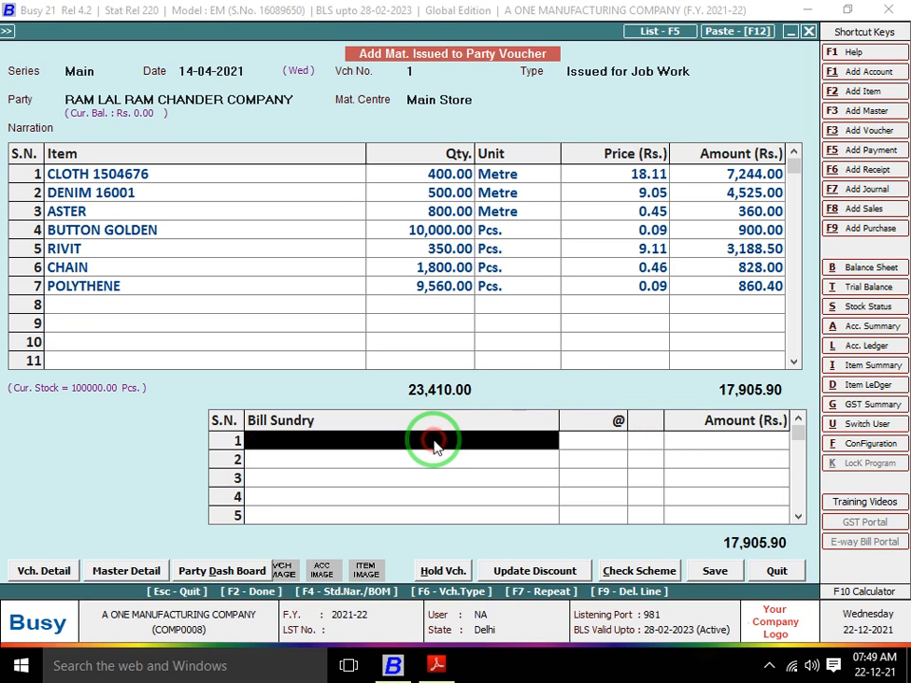
pyautogui.hotkey('alt', 'Tab')
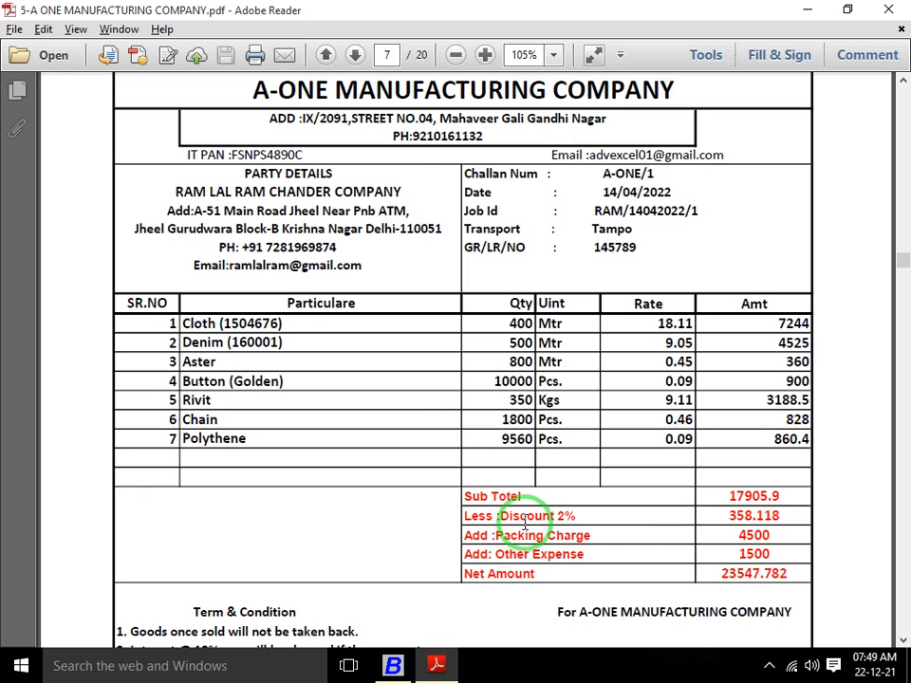
pyautogui.hotkey('alt', 'Tab')
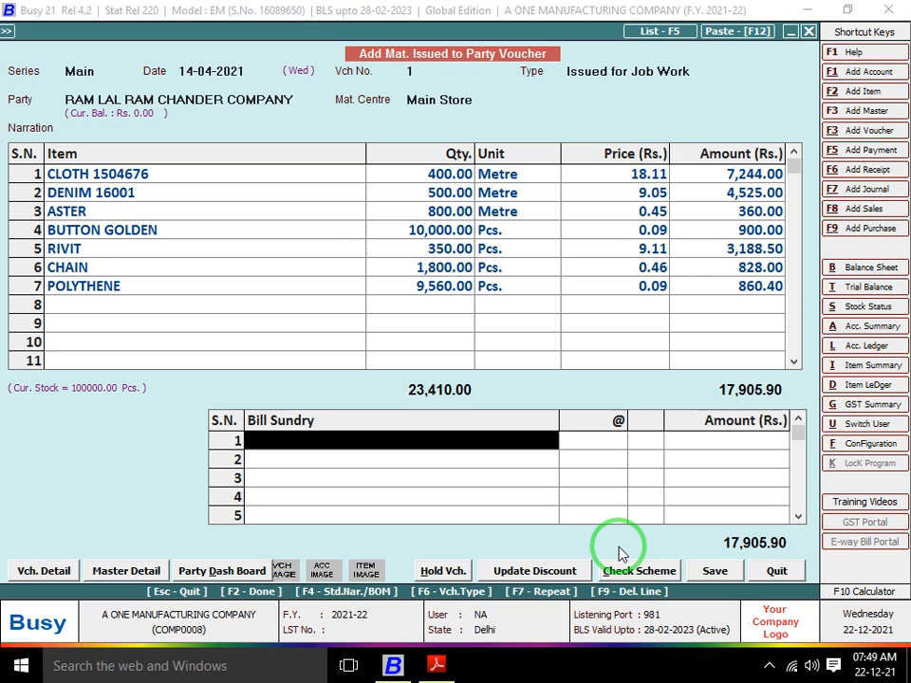
pyautogui.write('dl')
pyautogui.press('Return')
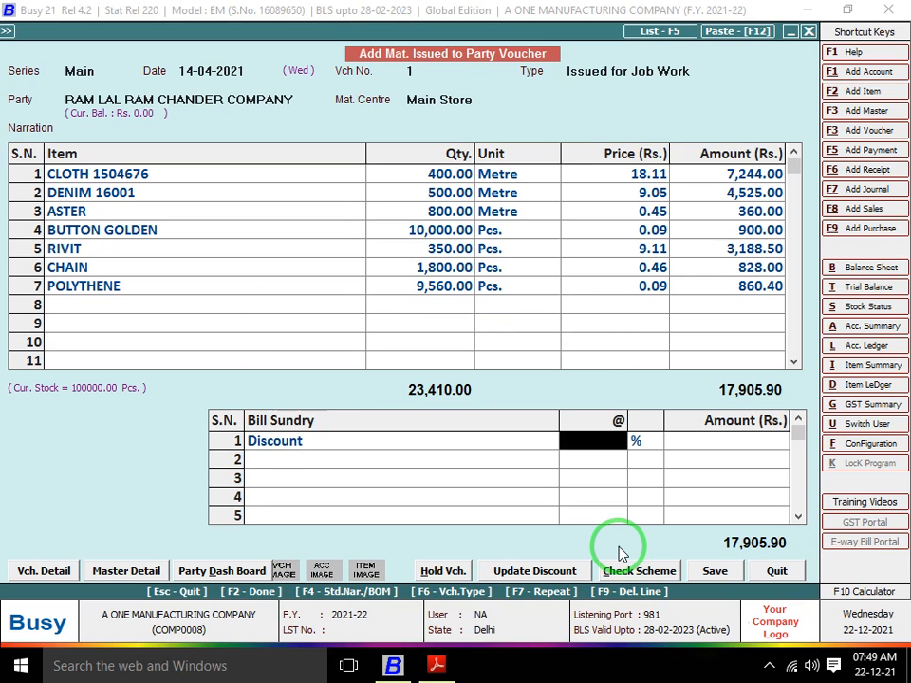
pyautogui.hotkey('alt', 'Tab')
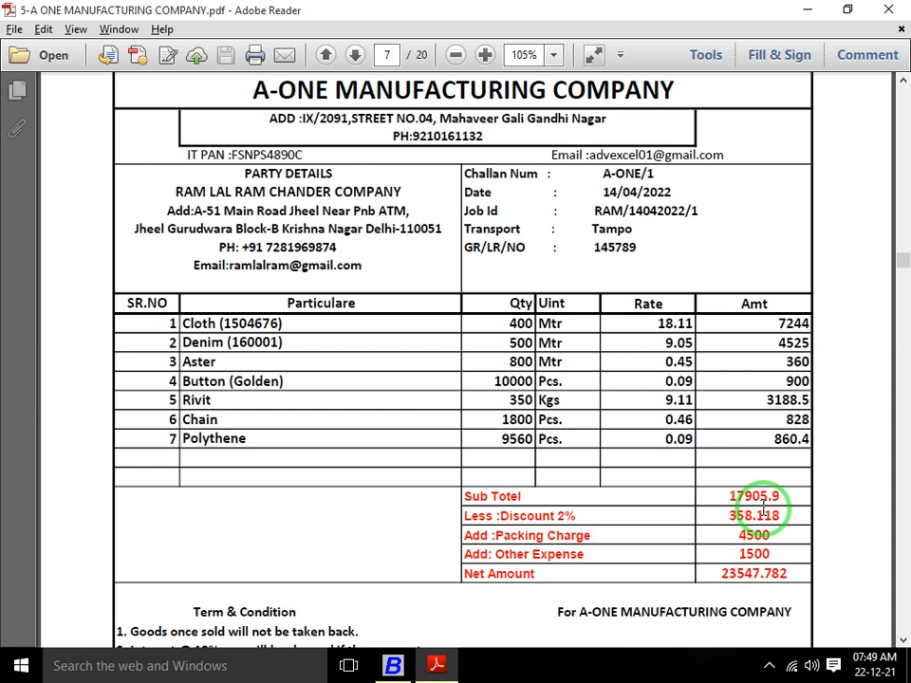
pyautogui.hotkey('alt', 'Tab')
pyautogui.write('2')
pyautogui.press('Return')
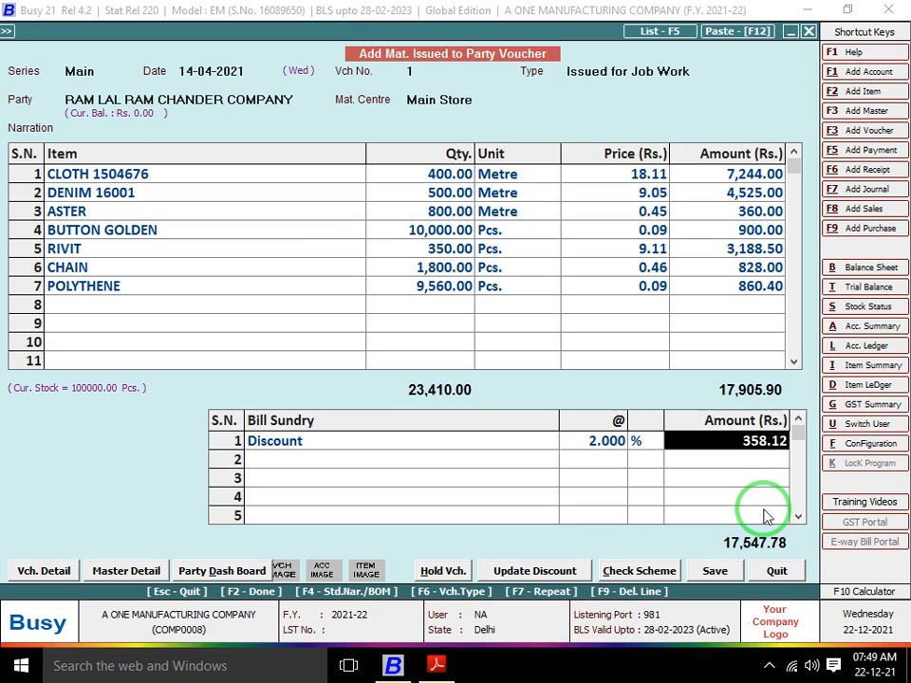
# Add a PACKING CHARGES bill sundry of 4,500 to the voucher, as given in the PDF challan.
pyautogui.press('Return')
pyautogui.hotkey('alt', 'Tab')
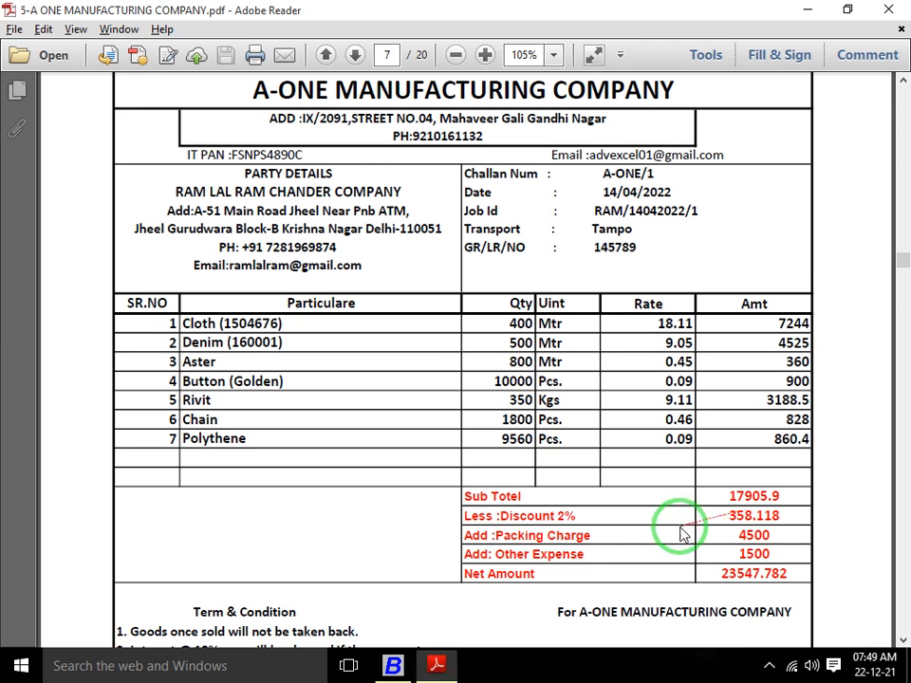
pyautogui.hotkey('alt', 'Tab')
pyautogui.write('PAC')
pyautogui.press('Return')
pyautogui.hotkey('alt', 'Tab')
pyautogui.hotkey('alt', 'Tab')
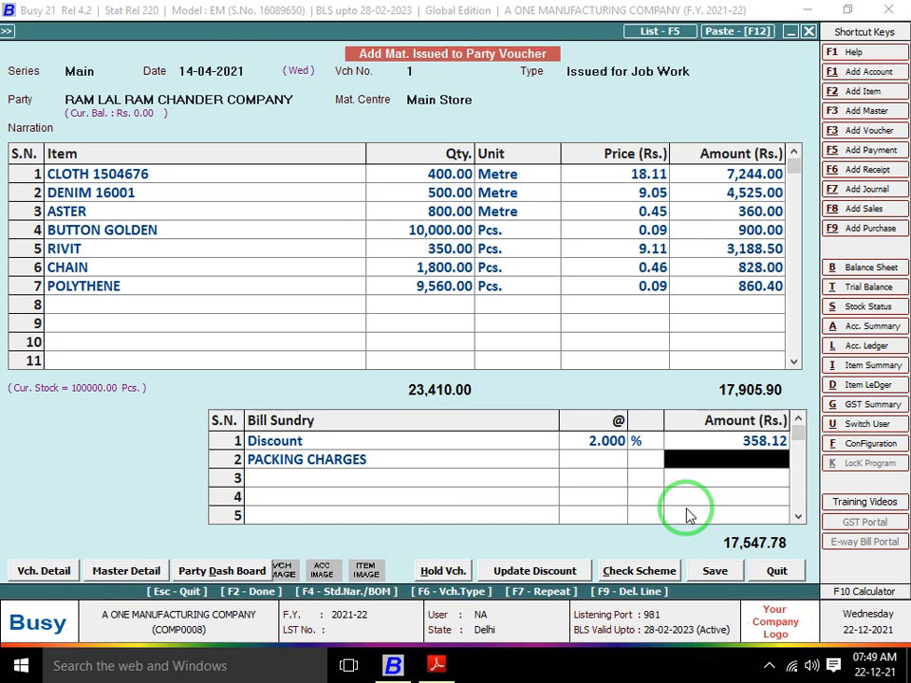
pyautogui.hotkey('alt', 'Tab')
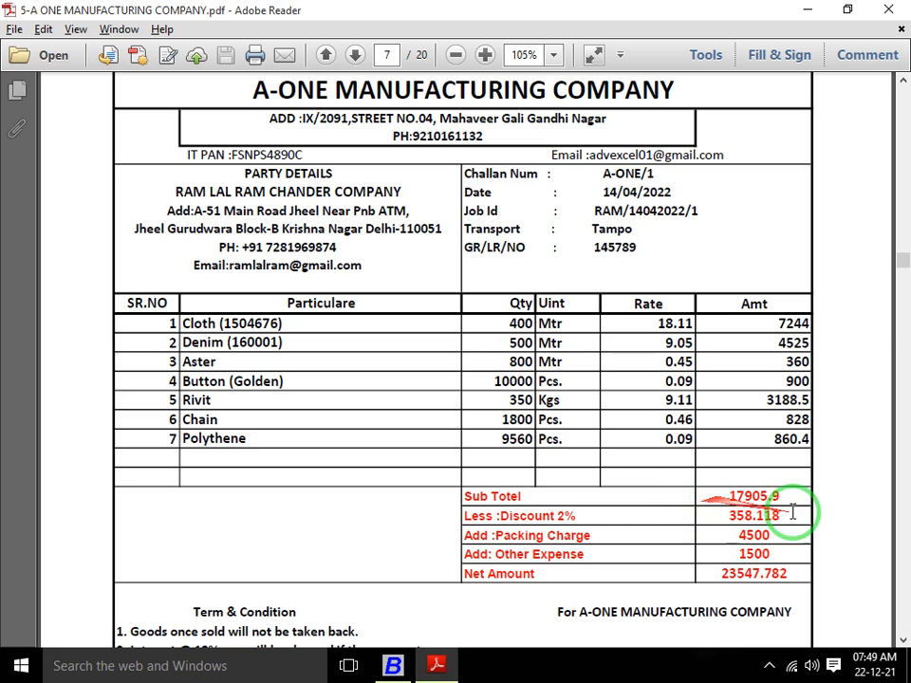
pyautogui.hotkey('alt', 'Tab')
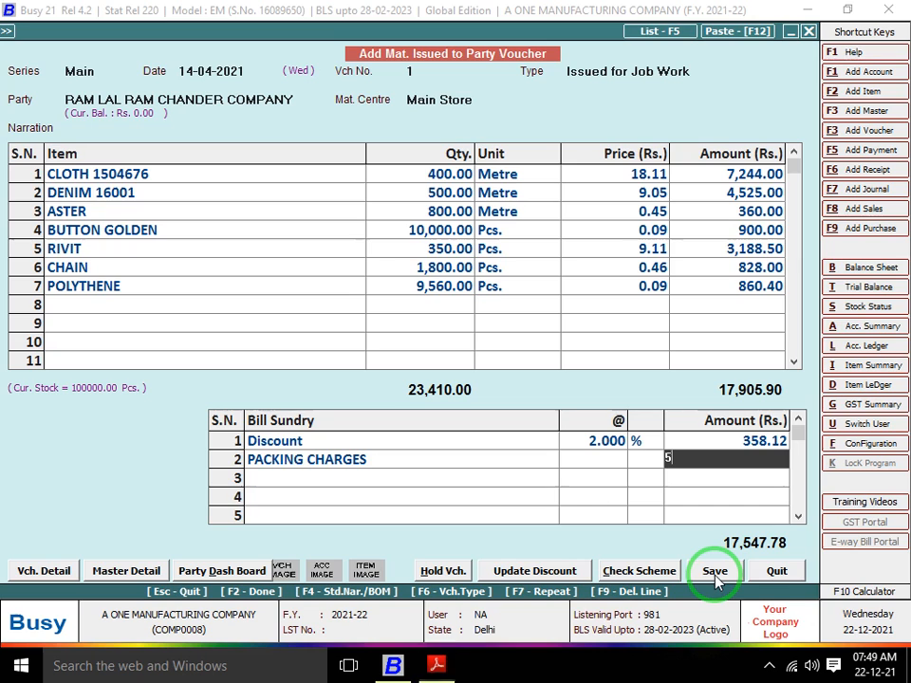
pyautogui.write('450')
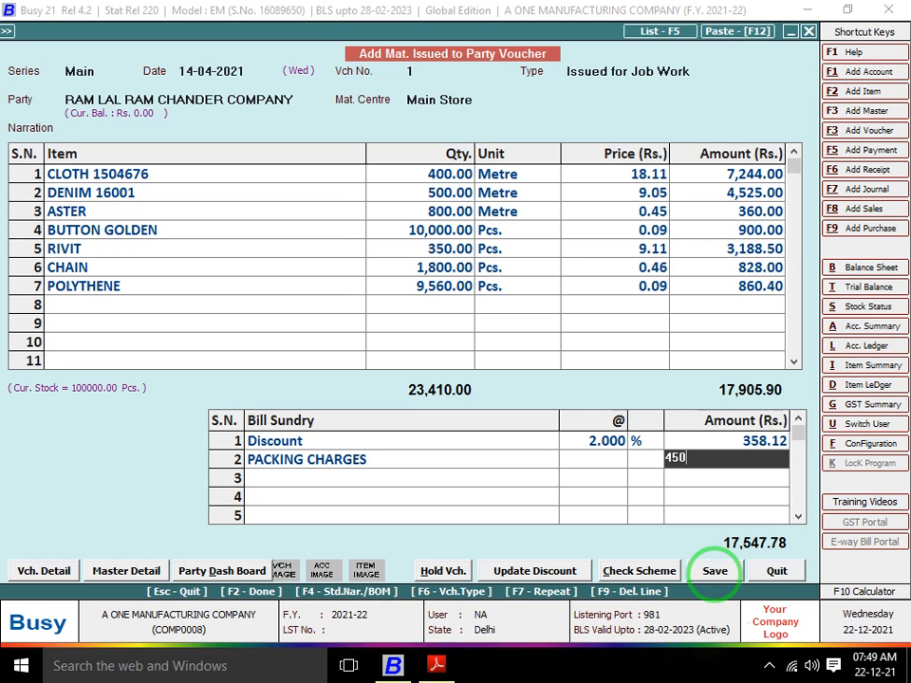
pyautogui.write('0')
pyautogui.press('Return')
# Add an OTHER CHARGES bill sundry of 1,500 and compare the voucher total with the challan's net amount.
pyautogui.hotkey('alt', 'Tab')
pyautogui.press('alt')
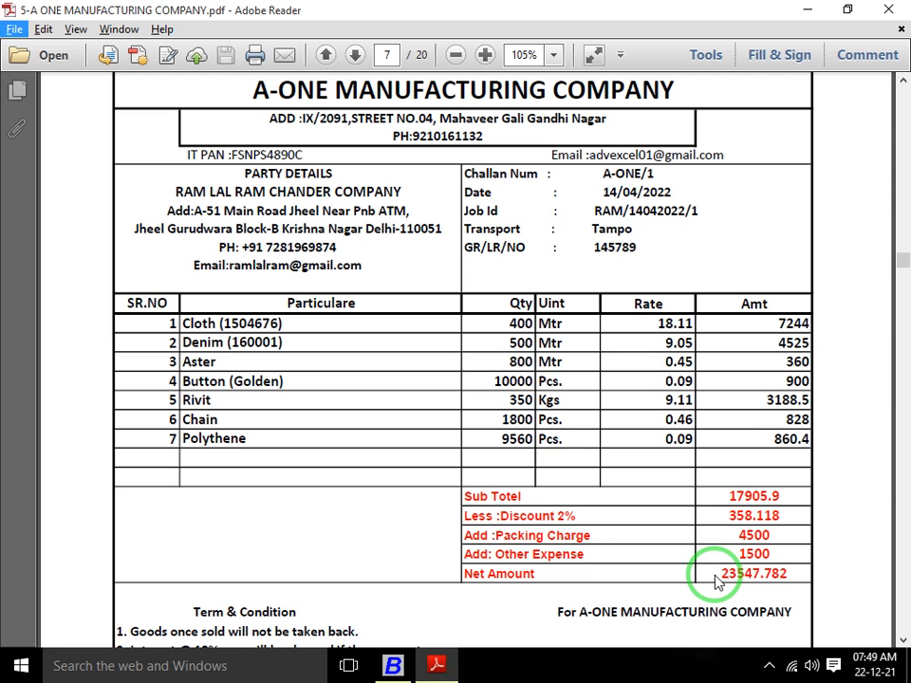
pyautogui.hotkey('alt', 'Tab')
pyautogui.write('OTH')
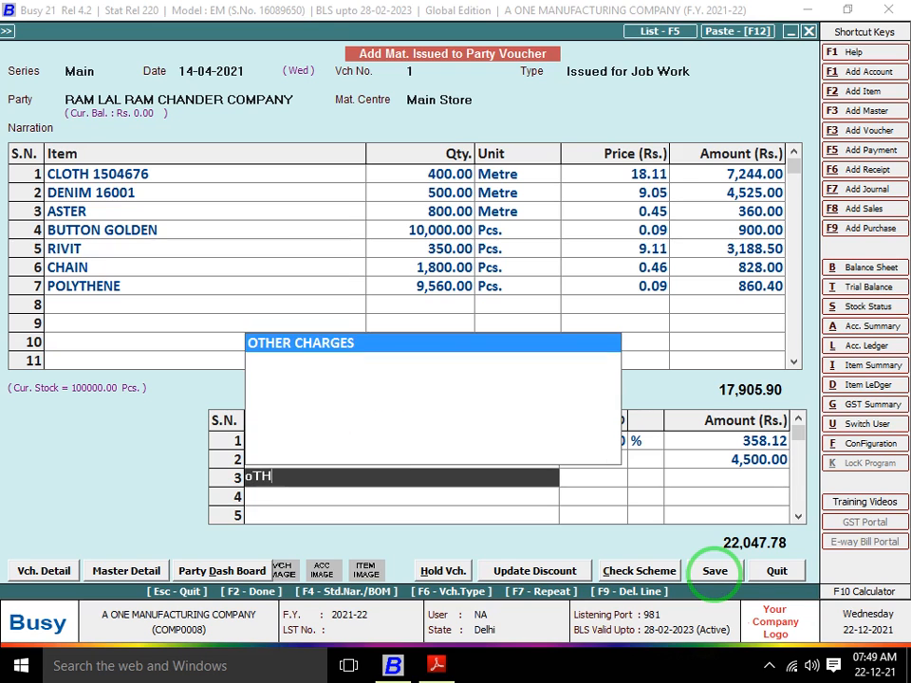
pyautogui.press('Return')
pyautogui.hotkey('alt', 'Tab')
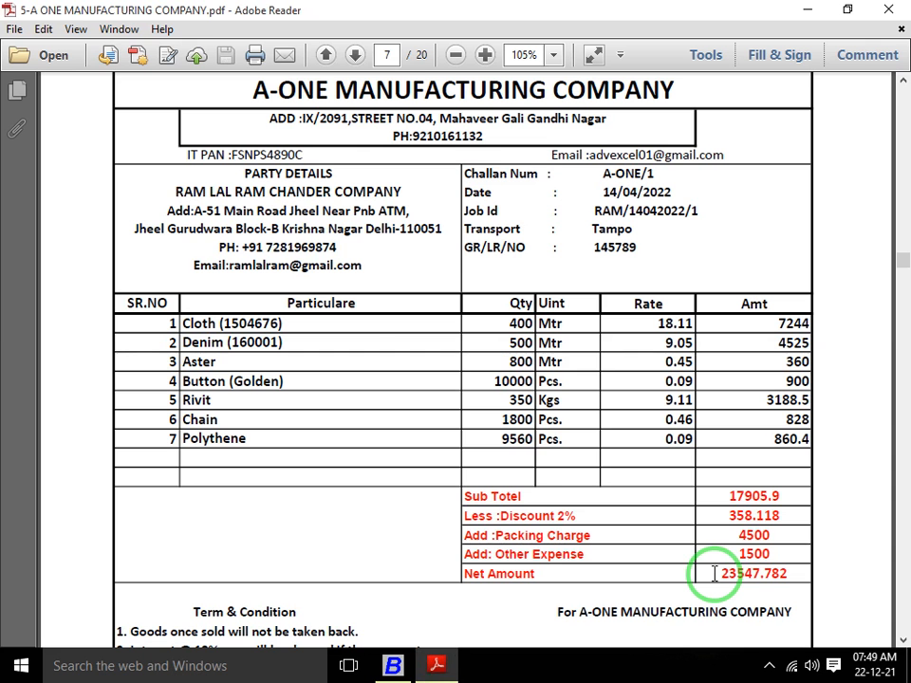
pyautogui.hotkey('alt', 'Tab')
pyautogui.write('15')
pyautogui.press('Return')
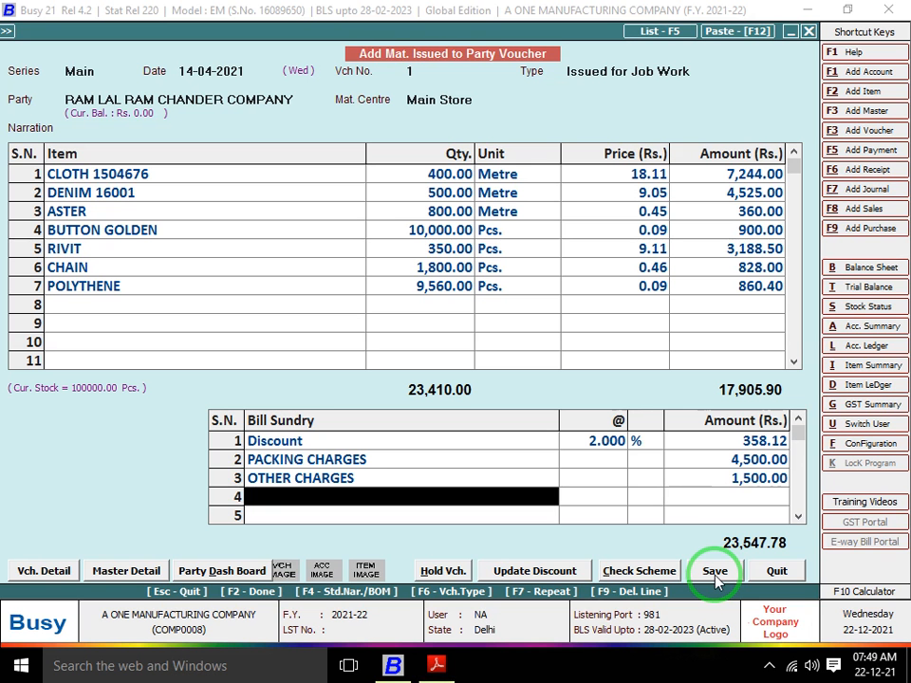
pyautogui.hotkey('alt', 'Tab')
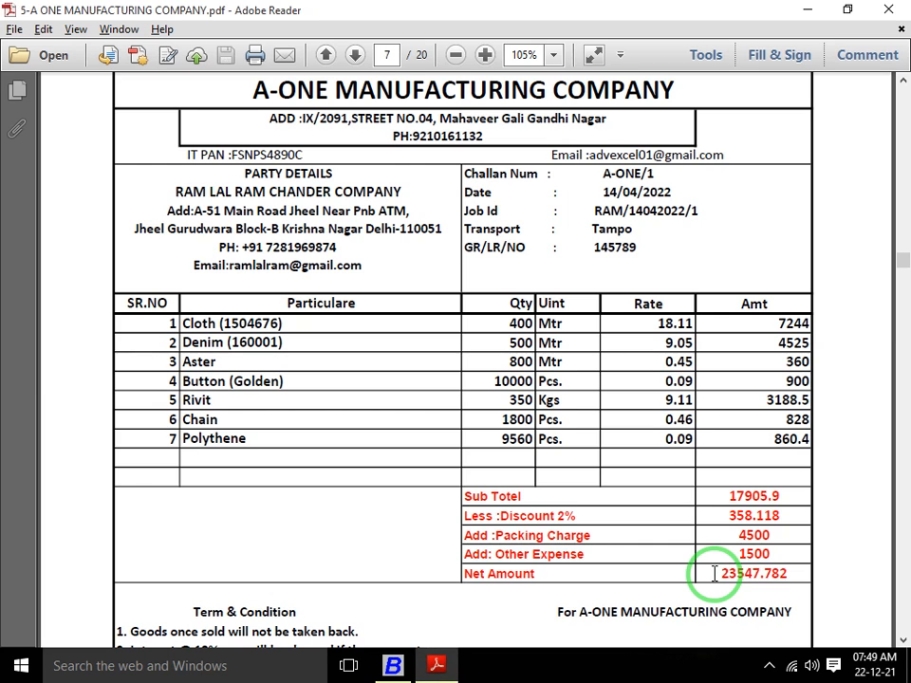
pyautogui.hotkey('alt', 'Tab')
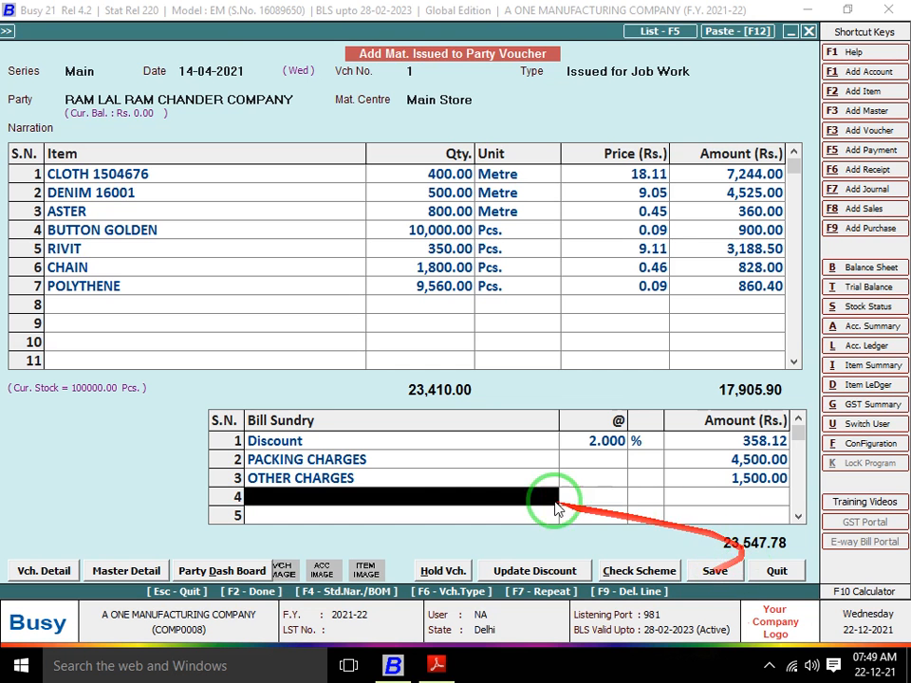
# Modify the Discount bill sundry master so it affects the cost of goods in material issue, material receipt and stock transfer, and save it.
pyautogui.click(377, 450)
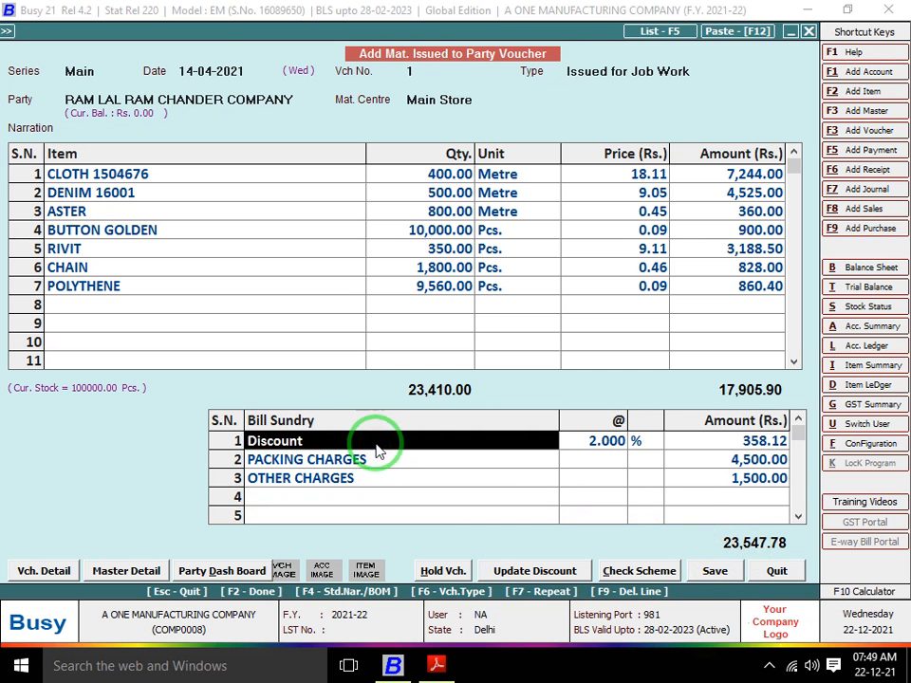
pyautogui.hotkey('alt', 'Tab')
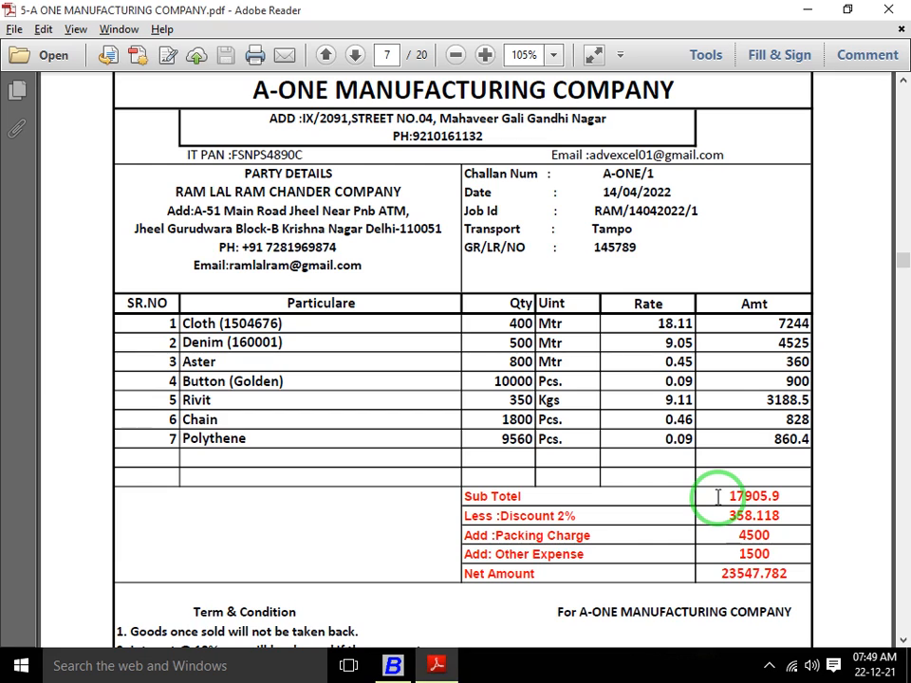
pyautogui.hotkey('alt', 'Tab')
pyautogui.hotkey('alt', 'm')
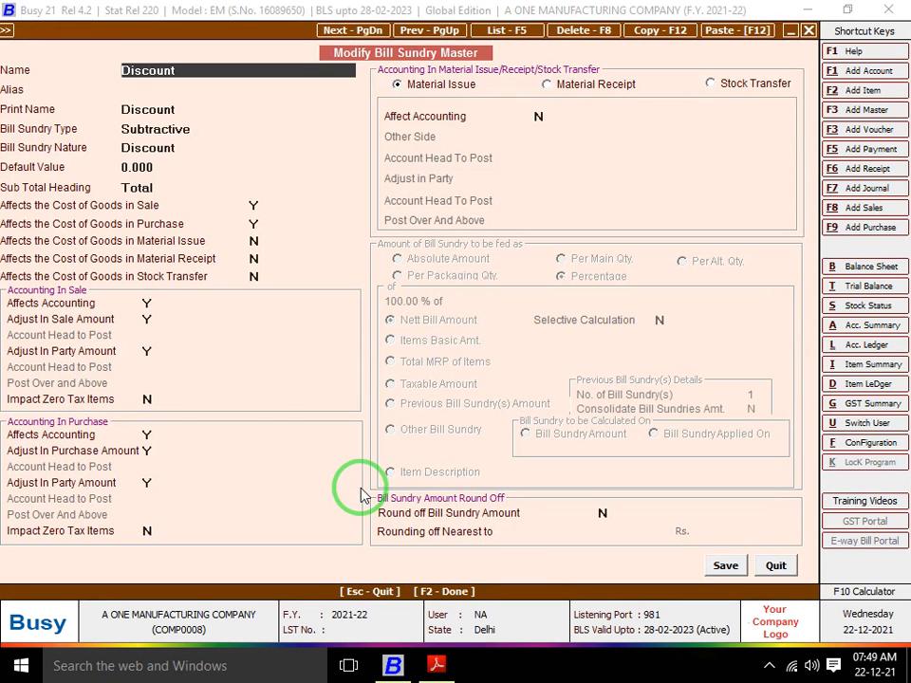
pyautogui.click(261, 245)
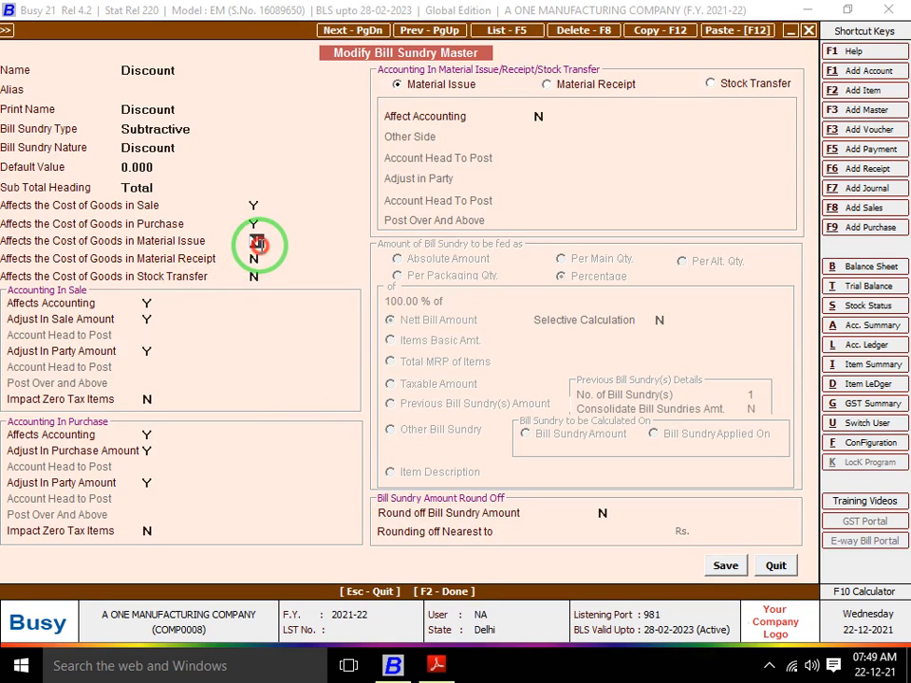
pyautogui.press('Return')
pyautogui.write('Y')
pyautogui.press('Return')
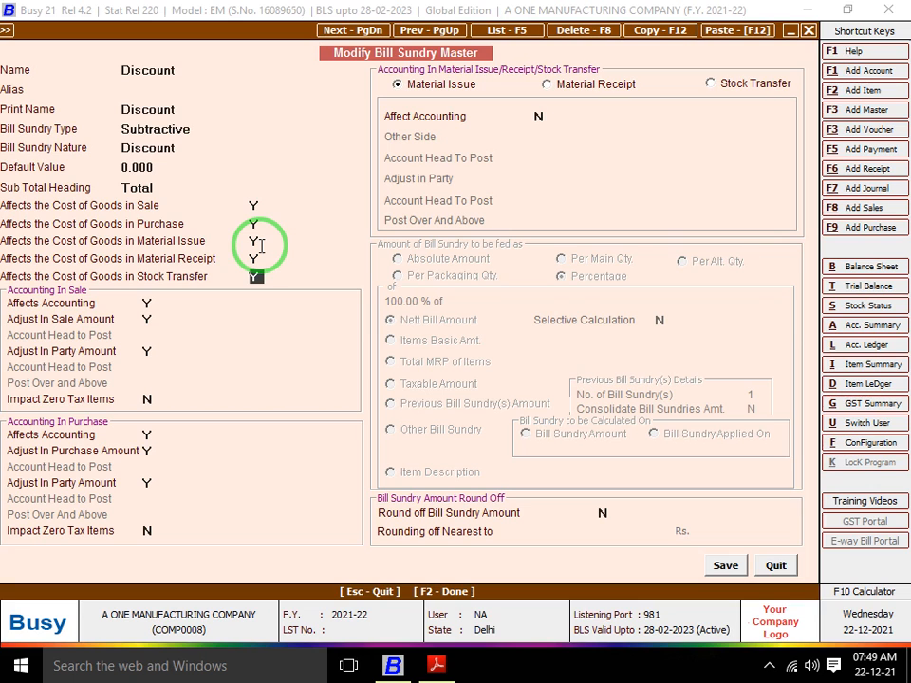
pyautogui.press('Return')
pyautogui.press('Return')
pyautogui.press('Return')
# Modify the PACKING CHARGES master so it affects the cost of goods in material issue, material receipt and stock transfer, and save it.
pyautogui.press('Down')
pyautogui.hotkey('alt', 'm')
pyautogui.press('Return')
pyautogui.press('Return')
pyautogui.press('Return')
pyautogui.press('Return')
pyautogui.press('Return')
pyautogui.press('Return')
pyautogui.press('Return')
pyautogui.press('Return')
pyautogui.press('Return')
pyautogui.write('Y')
pyautogui.press('Return')
pyautogui.write('Y')
pyautogui.press('Return')
pyautogui.write('Y')
pyautogui.press('Return')
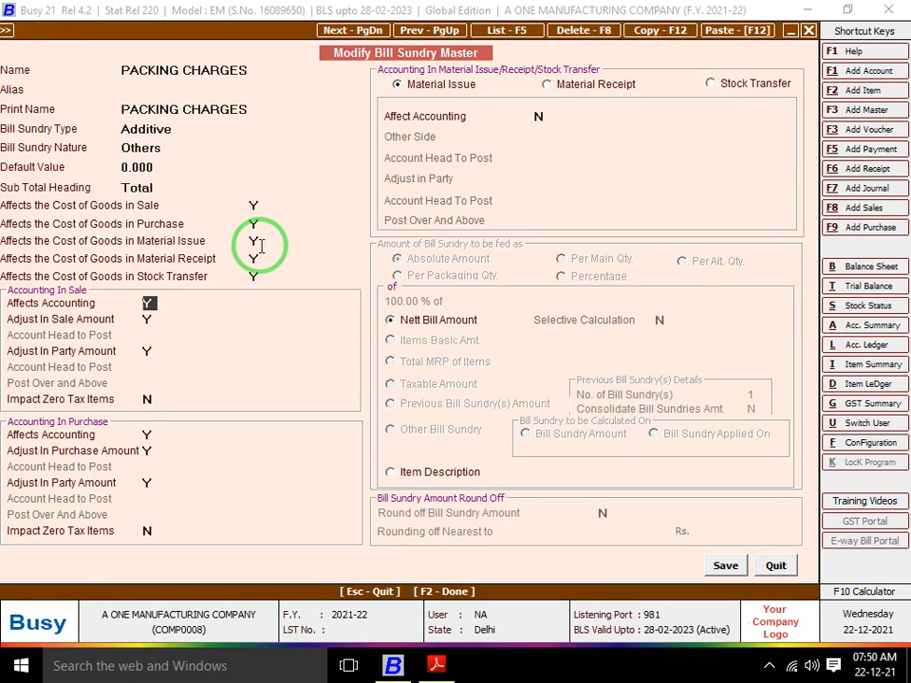
pyautogui.press('F2')
pyautogui.press('Return')
pyautogui.press('Return')
# Modify the OTHER CHARGES master so it affects the cost of goods in material issue, material receipt and stock transfer, and save it.
pyautogui.press('Down')
pyautogui.hotkey('alt', 'm')
pyautogui.press('Return')
pyautogui.press('Return')
pyautogui.press('Return')
pyautogui.press('Return')
pyautogui.press('Return')
pyautogui.press('Return')
pyautogui.press('Return')
pyautogui.press('Return')
pyautogui.press('Return')
pyautogui.write('Y')
pyautogui.press('Return')
pyautogui.write('Y')
pyautogui.press('Return')
pyautogui.write('Y')
pyautogui.press('Return')
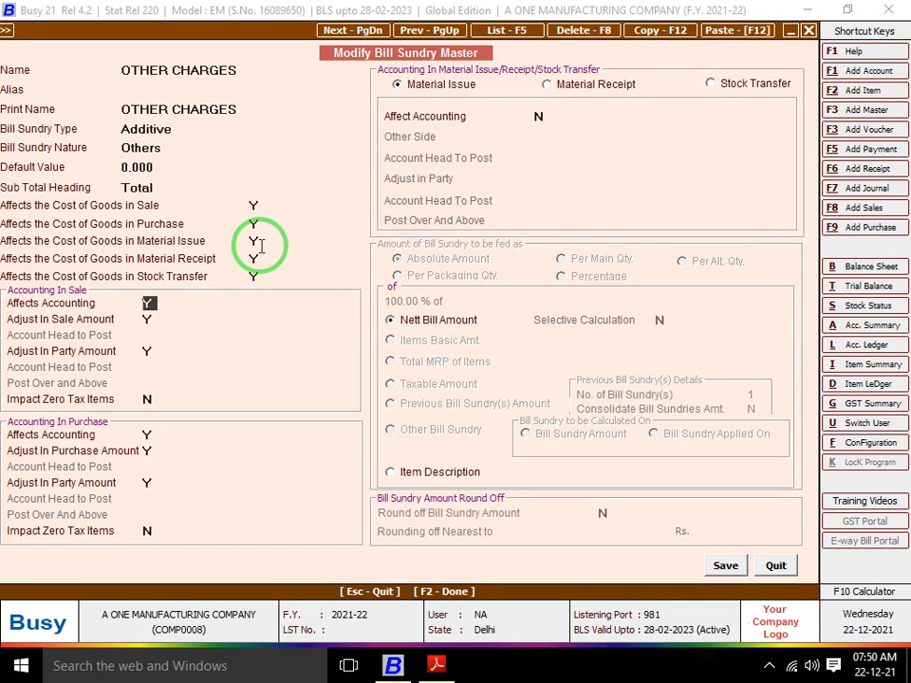
pyautogui.press('F2')
pyautogui.press('Return')
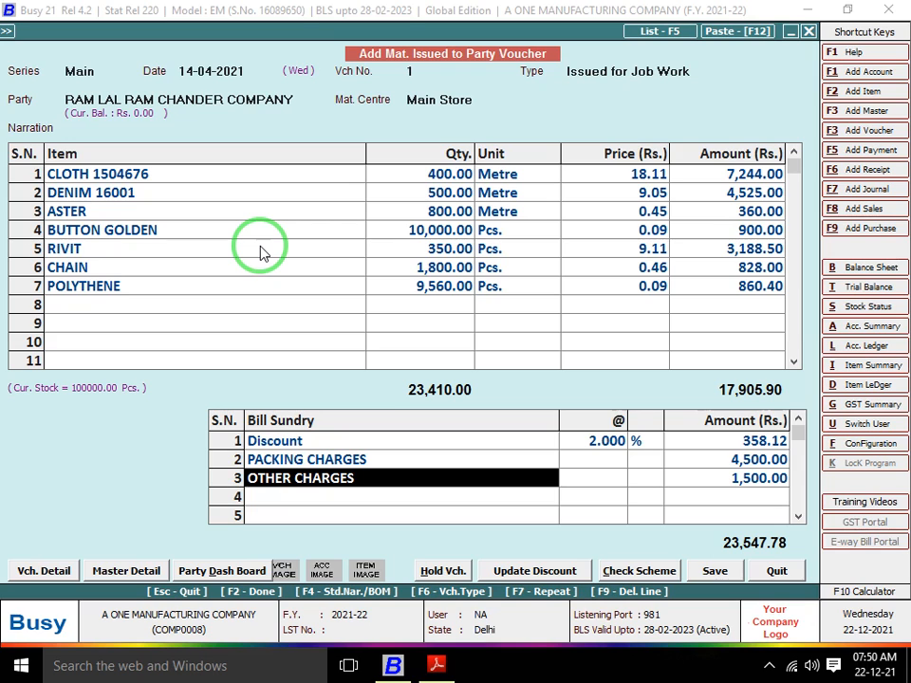
# Quit the current voucher without saving and start a new material-issued-to-party voucher with the Main series.
pyautogui.press('Up')
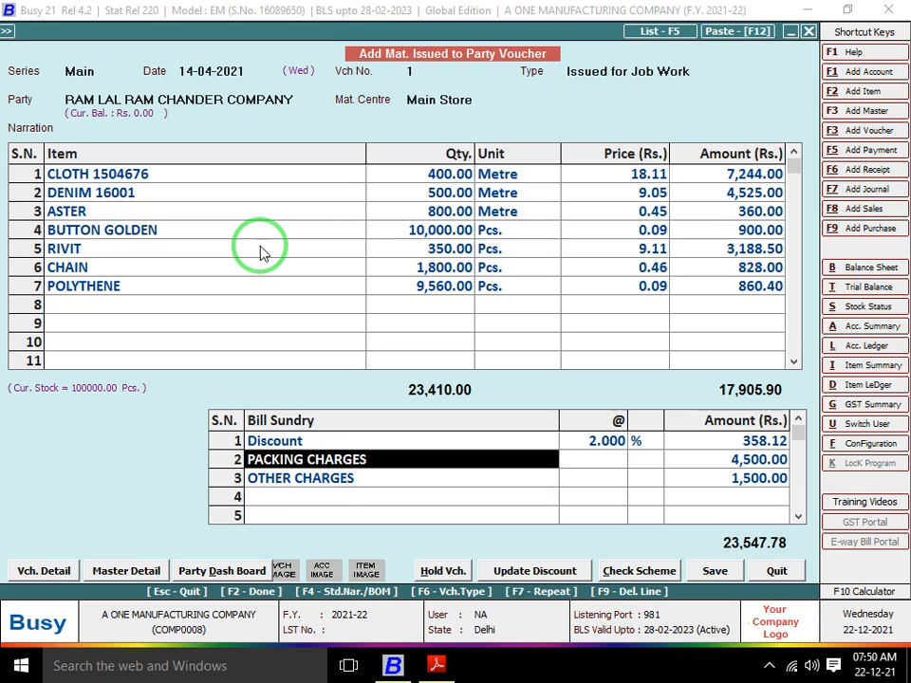
pyautogui.press('Up')
pyautogui.press('Escape')
pyautogui.press('Escape')
pyautogui.press('Escape')
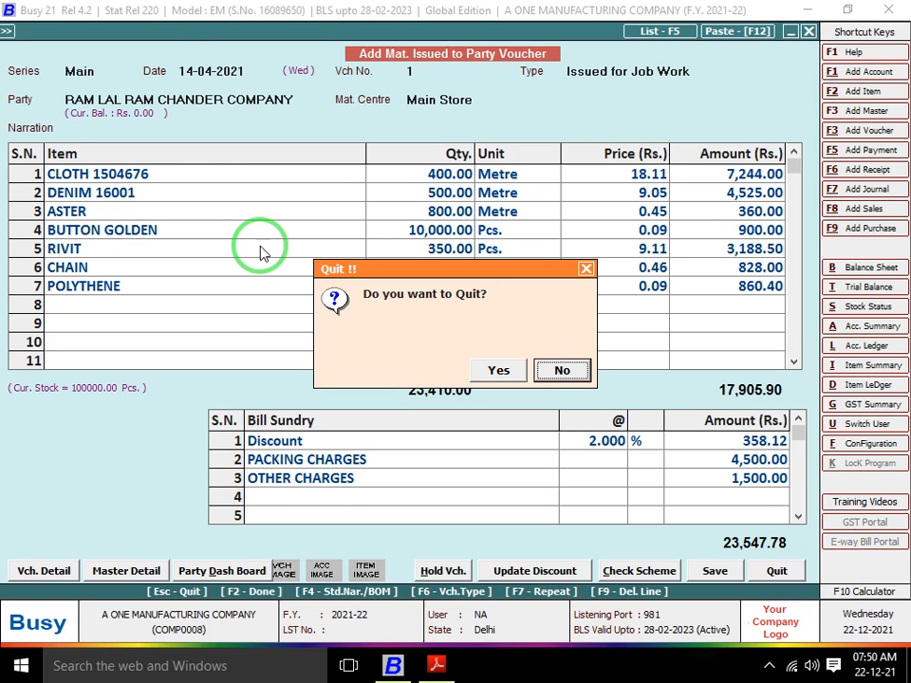
pyautogui.press('Left')
pyautogui.press('Return')
pyautogui.press('Return')
pyautogui.press('Return')
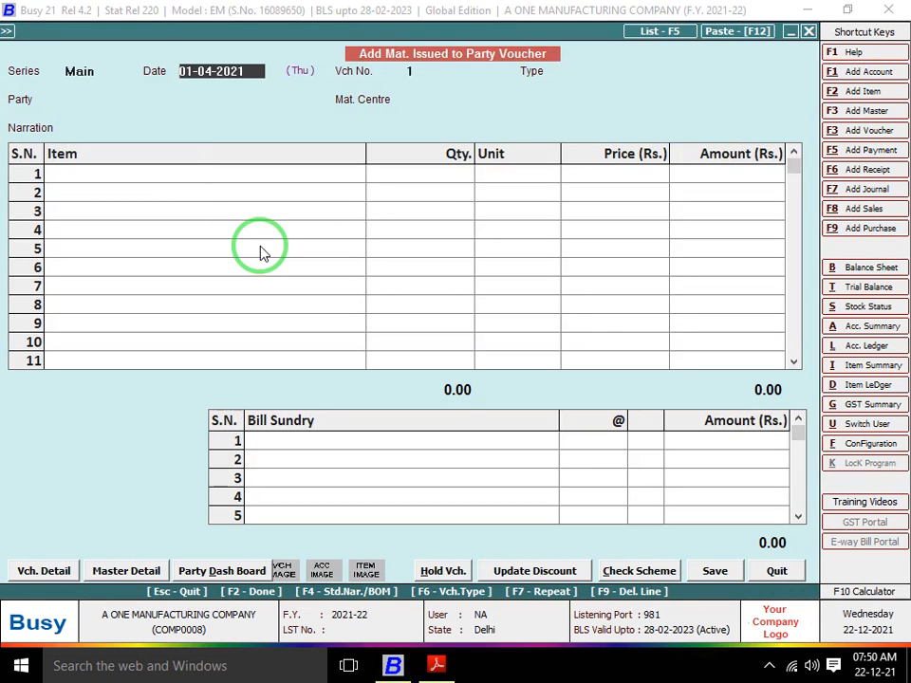
# Set the new voucher's date to 14-04-2021 from the challan and its type to Issued for Job Work.
pyautogui.hotkey('alt', 'Tab')
pyautogui.scroll(1, 260, 243)
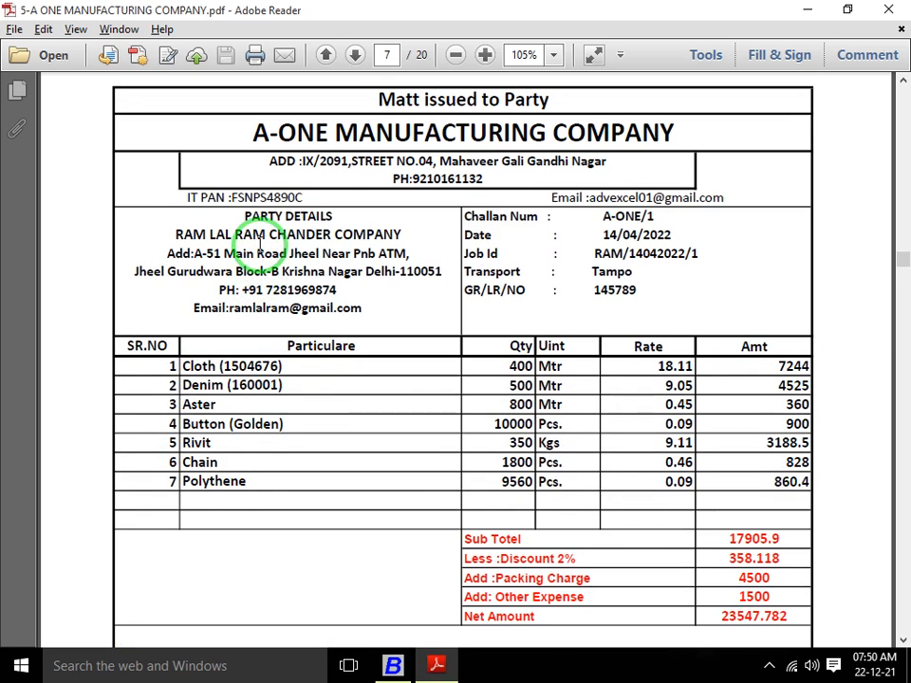
pyautogui.scroll(1, 260, 243)
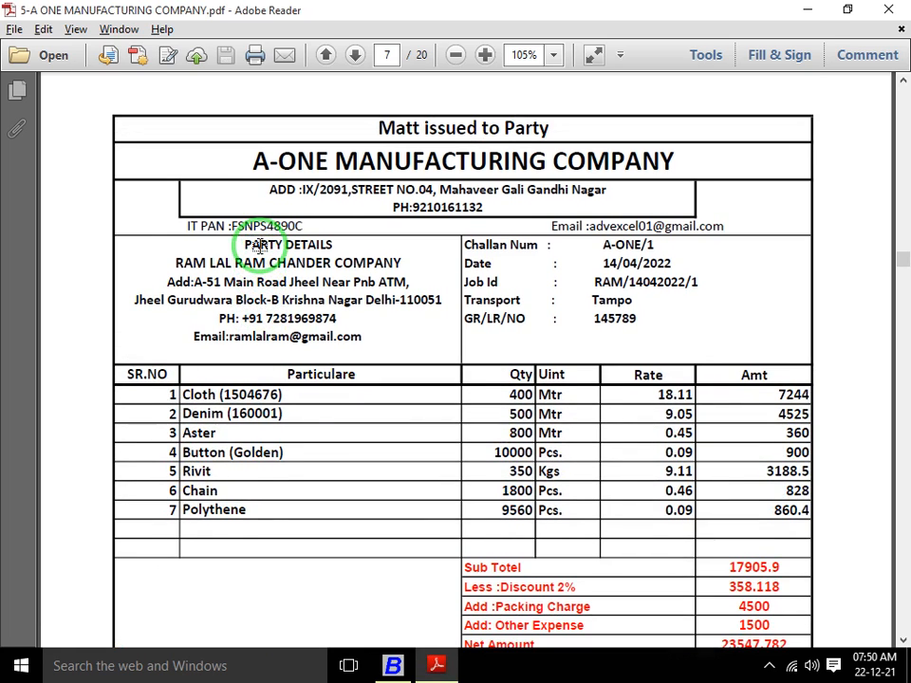
pyautogui.hotkey('alt', 'Tab')
pyautogui.hotkey('alt', 'Tab')
pyautogui.hotkey('alt', 'Tab')
pyautogui.press('Return')
pyautogui.press('Return')
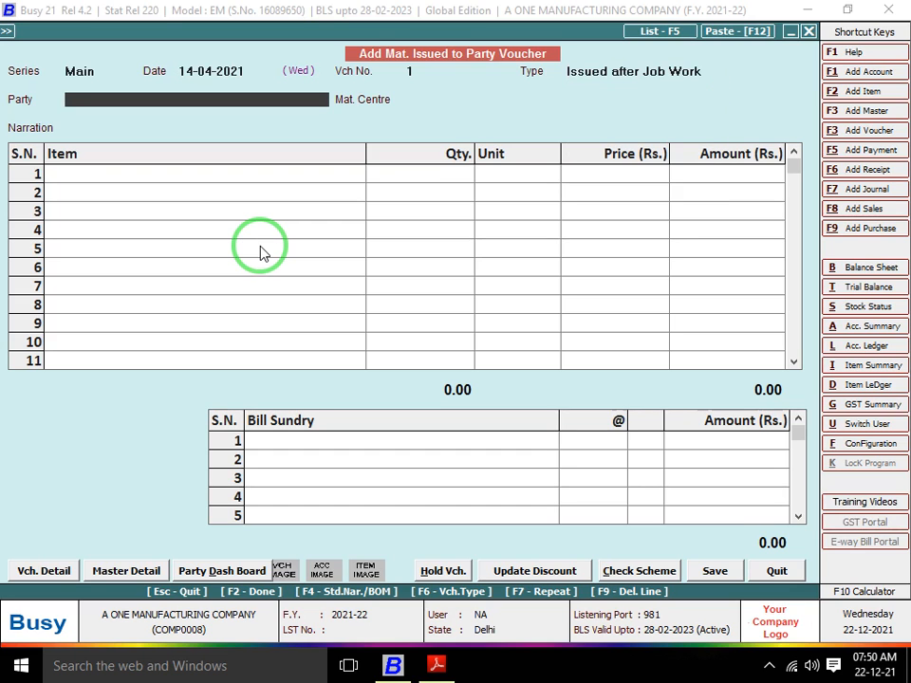
pyautogui.hotkey('shift', 'Tab')
pyautogui.press('Down')
pyautogui.press('Return')
# Set the voucher's party to RAM LAL RAM CHANDER COMPANY and the material centre to Main Store.
pyautogui.write('R')
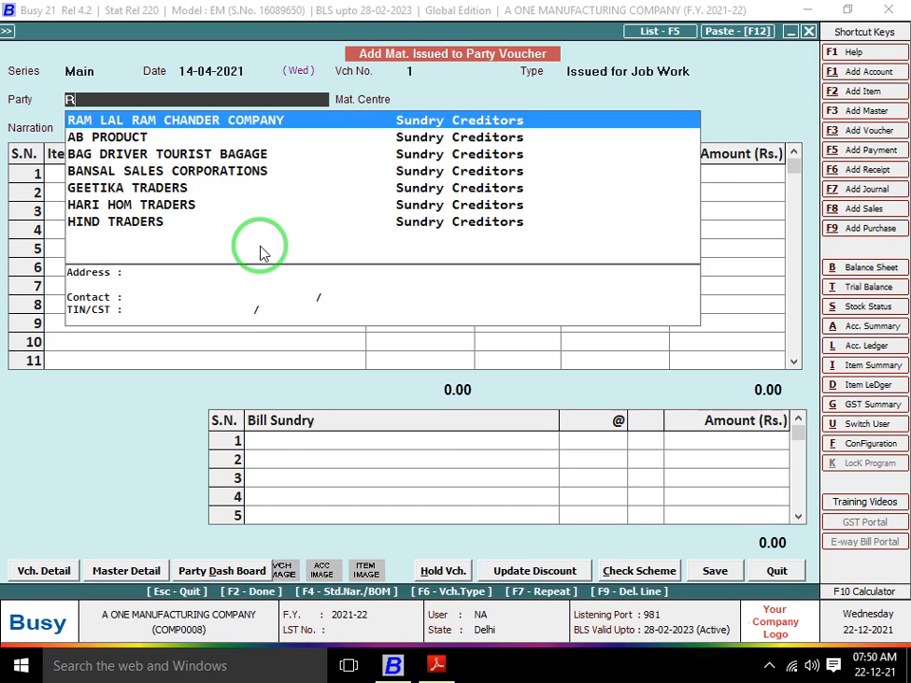
pyautogui.write('A')
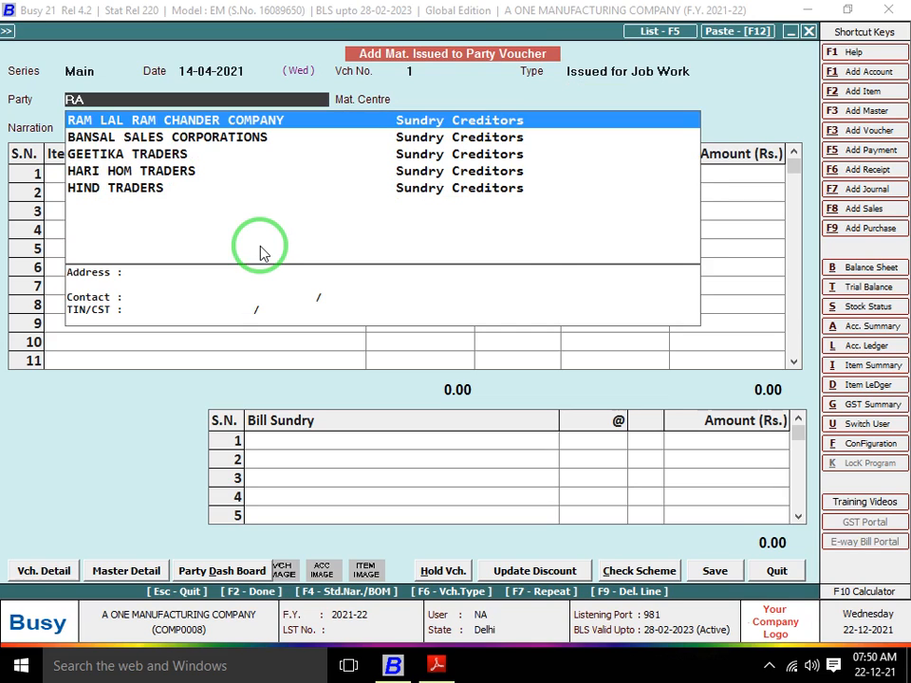
pyautogui.press('Return')
pyautogui.press('Return')
pyautogui.press('Return')
pyautogui.press('Return')
# Add CLOTH 1504676 as the first voucher item with a quantity of 400 metres at a price of 18.11.
pyautogui.hotkey('alt', 'Tab')
pyautogui.hotkey('alt', 'Tab')
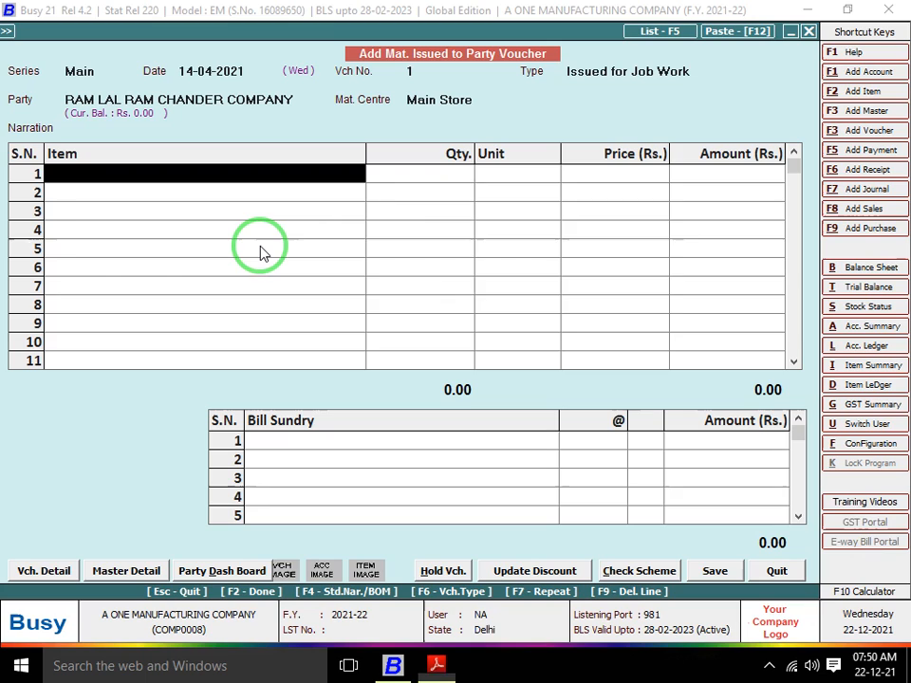
pyautogui.write('CLOT')
pyautogui.press('Return')
pyautogui.hotkey('alt', 'Tab')
pyautogui.hotkey('alt', 'Tab')
pyautogui.write('400')
pyautogui.press('Return')
pyautogui.press('Return')
pyautogui.press('Return')
pyautogui.press('Return')
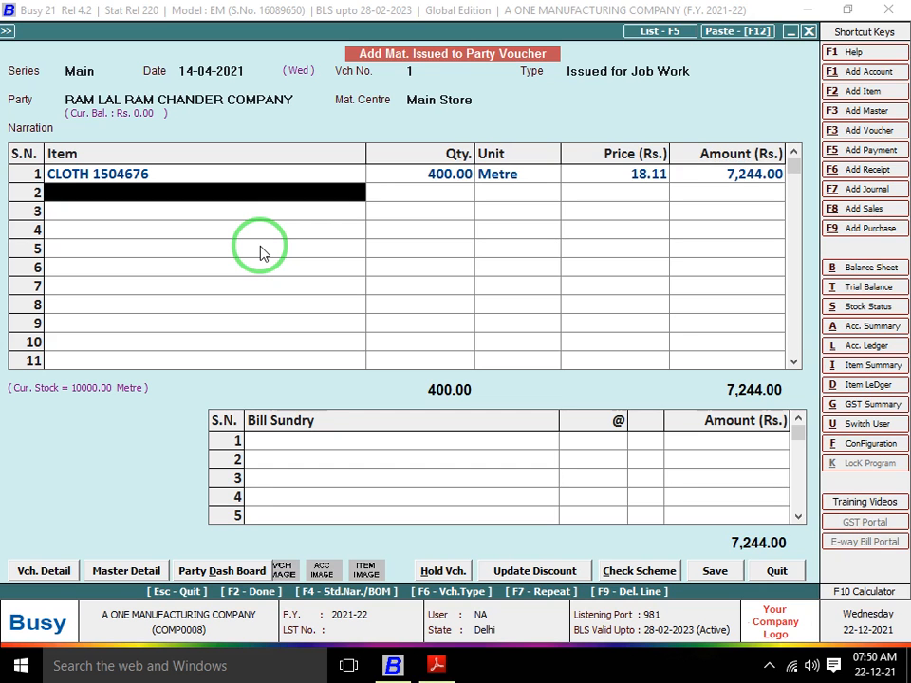
# Add DENIM 16001 as the second voucher item with a quantity of 500 metres at a price of 9.05.
pyautogui.hotkey('alt', 'Tab')
pyautogui.hotkey('alt', 'Tab')
pyautogui.write('dE')
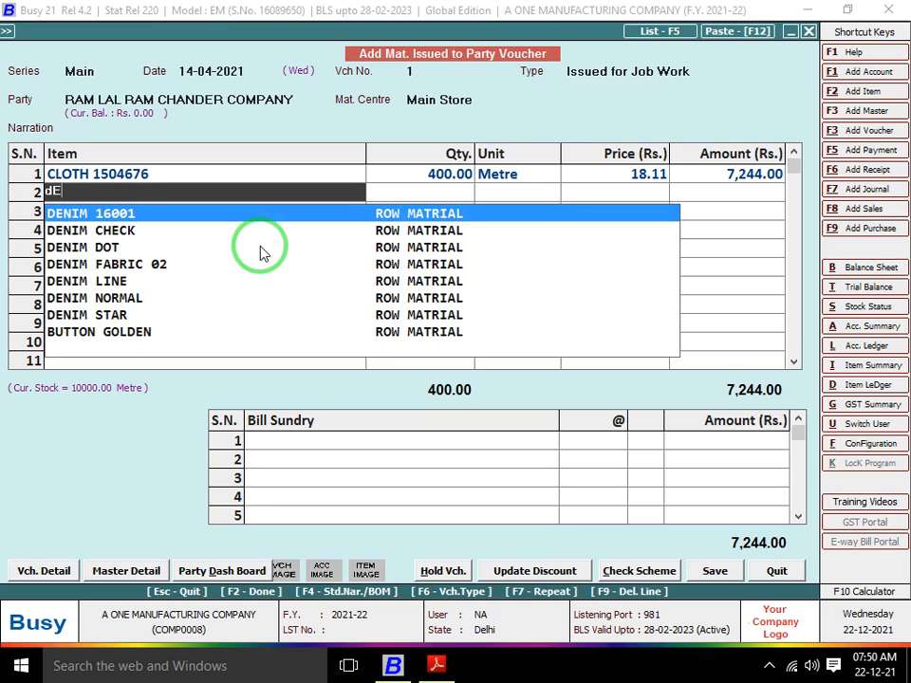
pyautogui.press('Return')
pyautogui.hotkey('alt', 'Tab')
pyautogui.hotkey('alt', 'Tab')
pyautogui.write('500')
pyautogui.press('Return')
pyautogui.press('Return')
pyautogui.write('9.05')
pyautogui.press('Return')
pyautogui.press('Return')
# Add ASTER as the third voucher item with a quantity of 800 metres at a price of 0.45.
pyautogui.hotkey('alt', 'Tab')
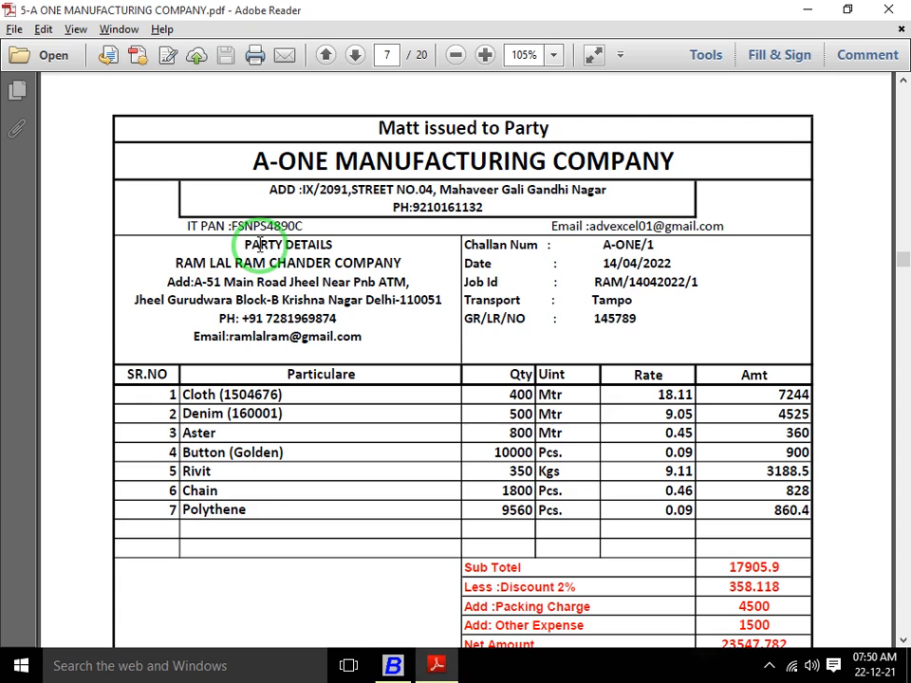
pyautogui.hotkey('alt', 'Tab')
pyautogui.write('AST')
pyautogui.press('Return')
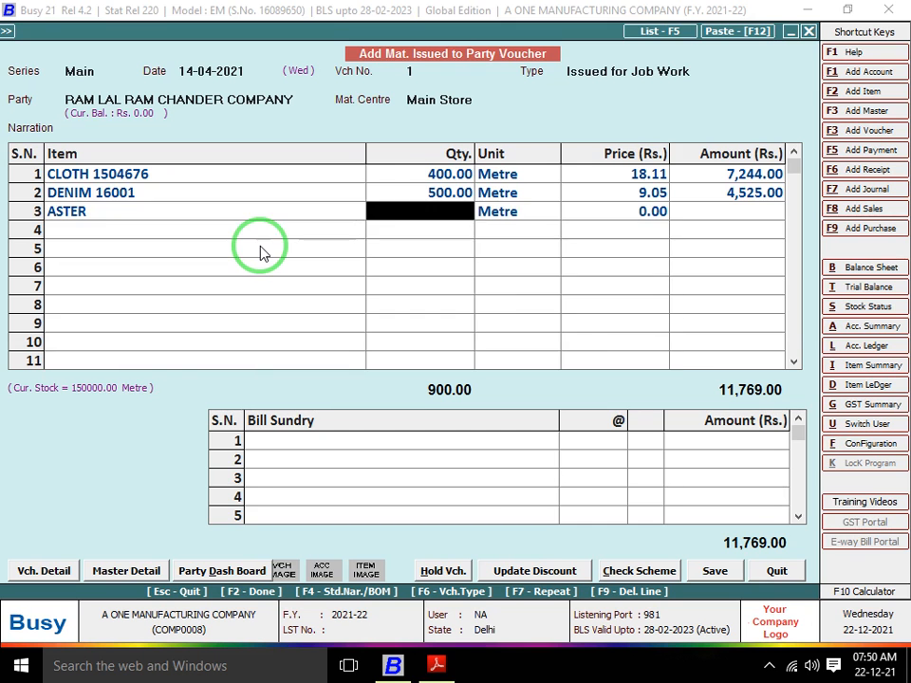
pyautogui.hotkey('alt', 'Tab')
pyautogui.hotkey('alt', 'Tab')
pyautogui.write('80')
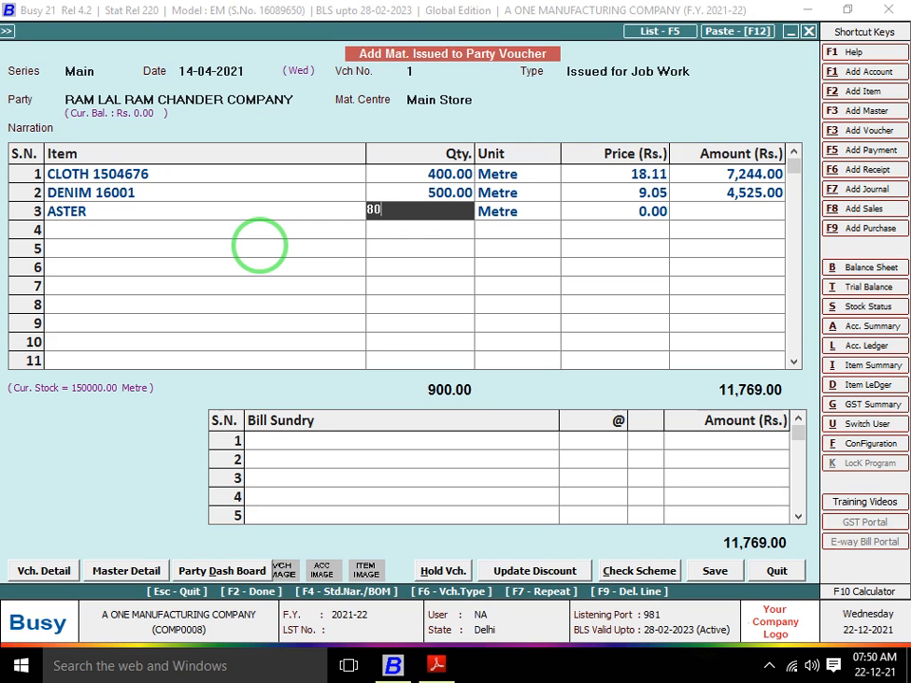
pyautogui.write('0')
pyautogui.press('Return')
pyautogui.press('Return')
pyautogui.press('Return')
pyautogui.press('Return')
# Add BUTTON GOLDEN as the fourth voucher item with a quantity of 10,000 pieces at a price of 0.09.
pyautogui.hotkey('alt', 'Tab')
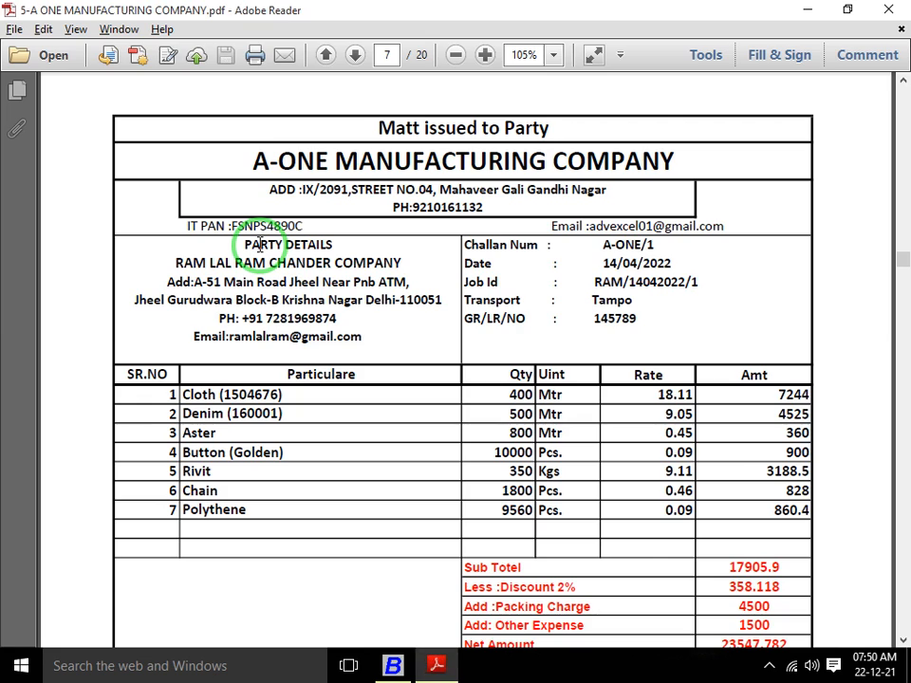
pyautogui.hotkey('alt', 'Tab')
pyautogui.write('bu')
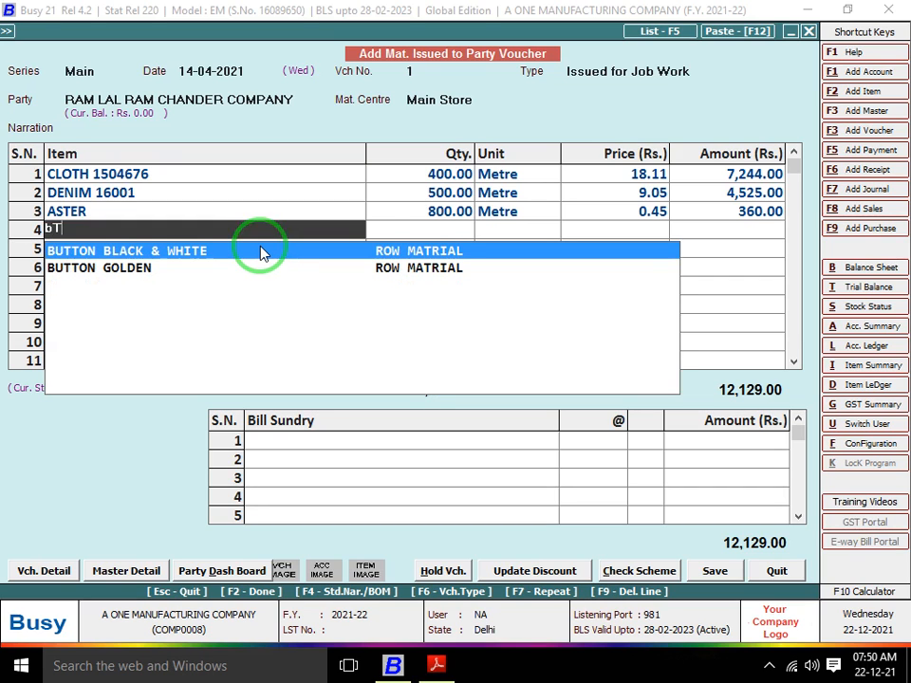
pyautogui.press('Down')
pyautogui.press('Return')
pyautogui.hotkey('alt', 'Tab')
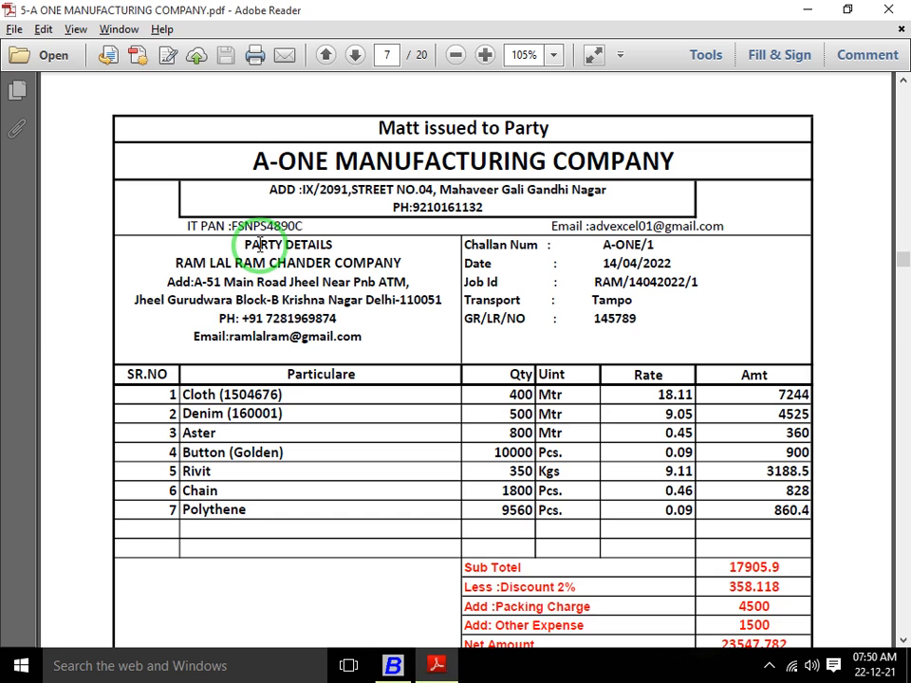
pyautogui.hotkey('alt', 'Tab')
pyautogui.write('10000')
pyautogui.press('Return')
pyautogui.press('Return')
pyautogui.press('Return')
# Add RIVIT as the fifth voucher item with a quantity of 350 at a price of 9.11.
pyautogui.hotkey('alt', 'Tab')
pyautogui.hotkey('alt', 'Tab')
pyautogui.write('riv')
pyautogui.press('Return')
pyautogui.hotkey('alt', 'Tab')
pyautogui.hotkey('alt', 'Tab')
pyautogui.write('350')
pyautogui.press('Return')
pyautogui.press('Return')
pyautogui.press('Return')
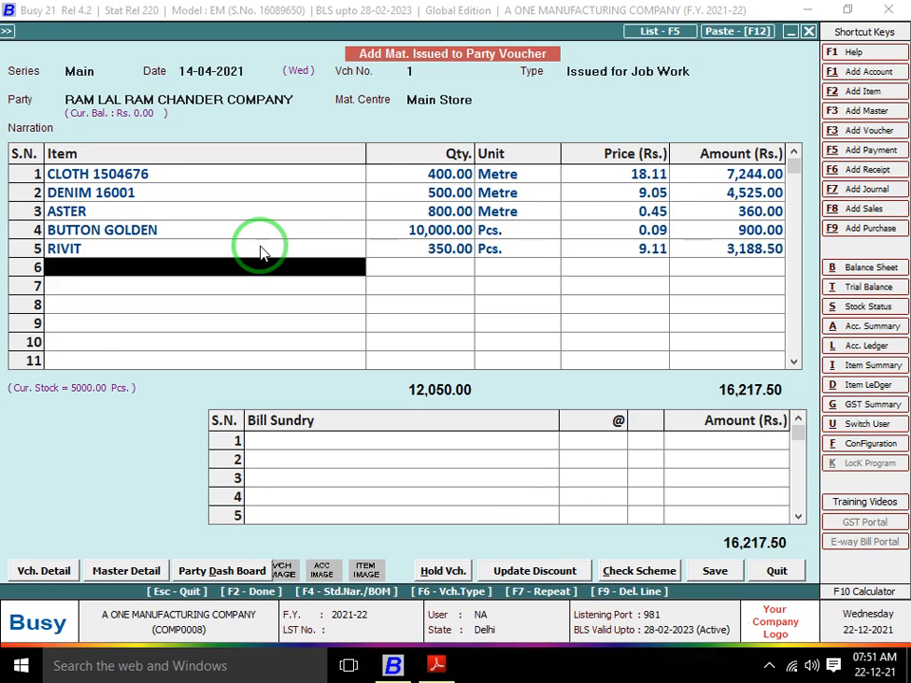
# Add CHAIN as the sixth voucher item with a quantity of 1,800 pieces at a price of 0.46.
pyautogui.hotkey('alt', 'Tab')
pyautogui.hotkey('alt', 'Tab')
pyautogui.write('cHAI')
pyautogui.press('Return')
pyautogui.hotkey('alt', 'Tab')
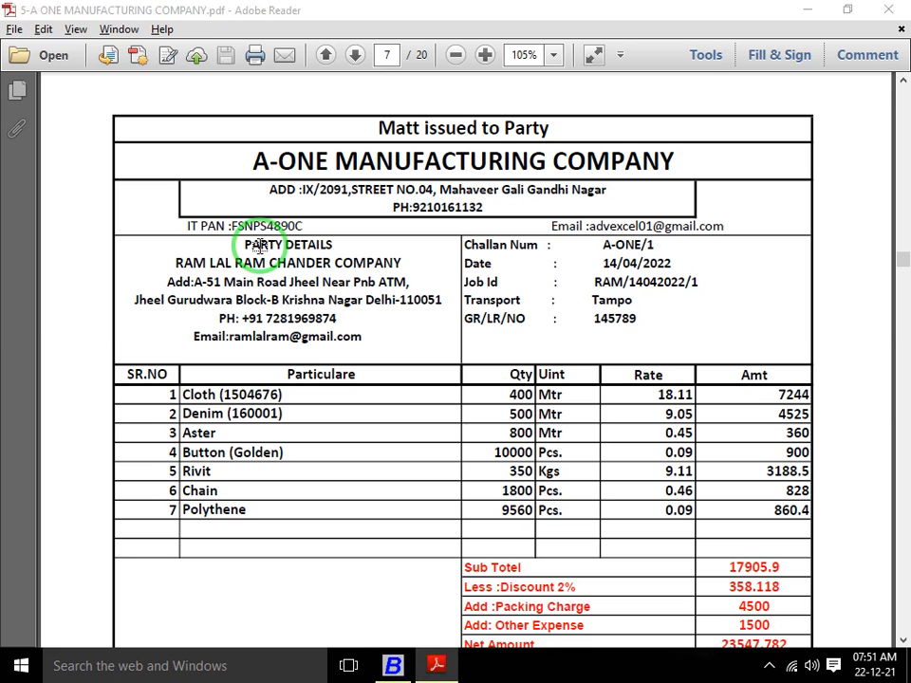
pyautogui.hotkey('alt', 'Tab')
pyautogui.write('18')
pyautogui.press('Return')
pyautogui.press('Return')
# Add POLYTHENE as the seventh voucher item with a quantity of 9,560 pieces at 0.09 and finish the item list.
pyautogui.hotkey('alt', 'Tab')
pyautogui.hotkey('alt', 'Tab')
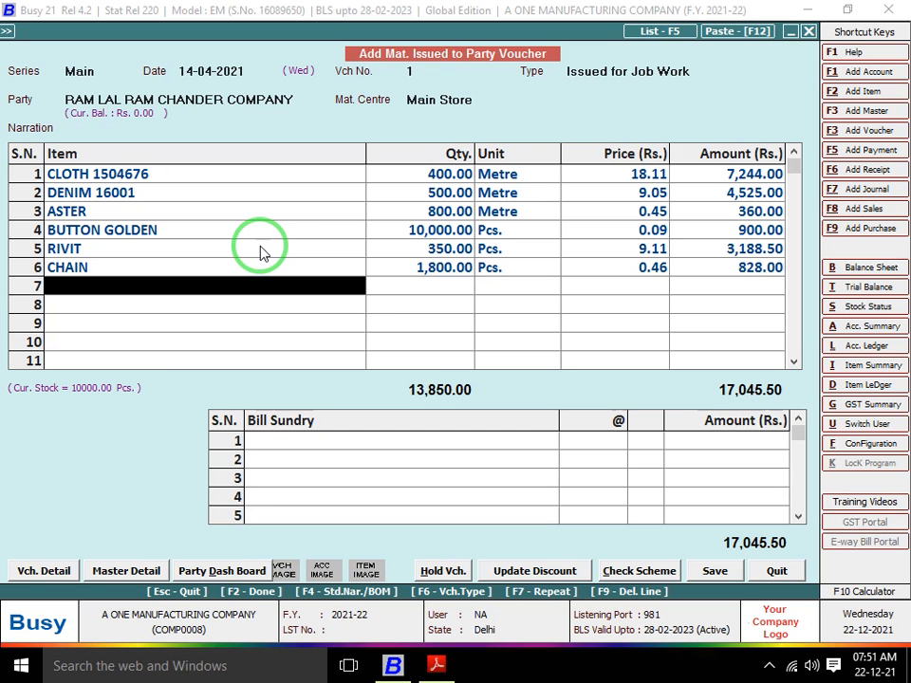
pyautogui.write('pOL')
pyautogui.press('Down')
pyautogui.press('Return')
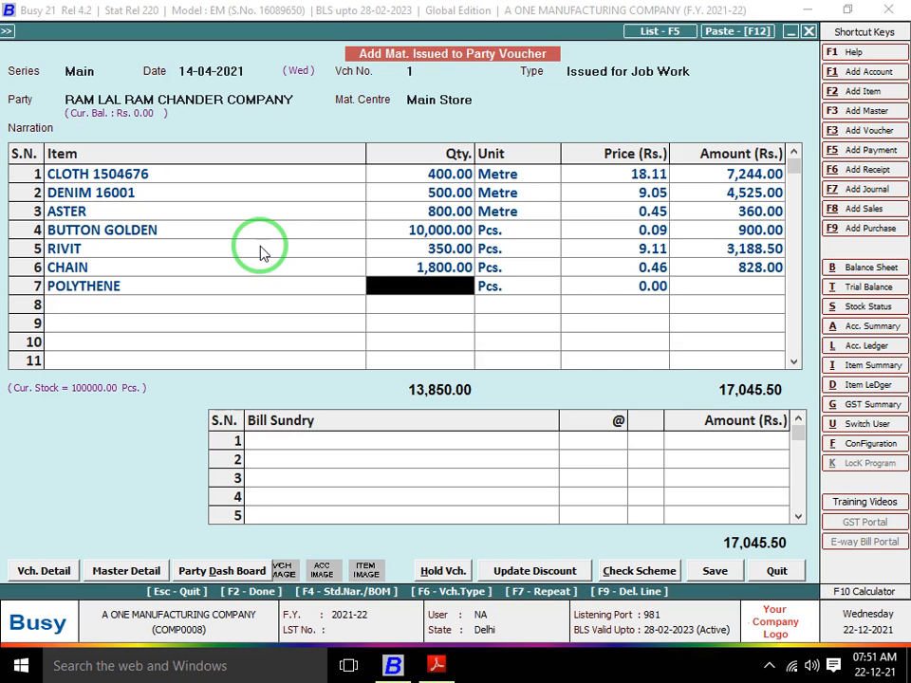
pyautogui.hotkey('alt', 'Tab')
pyautogui.hotkey('alt', 'Tab')
pyautogui.write('9,56')
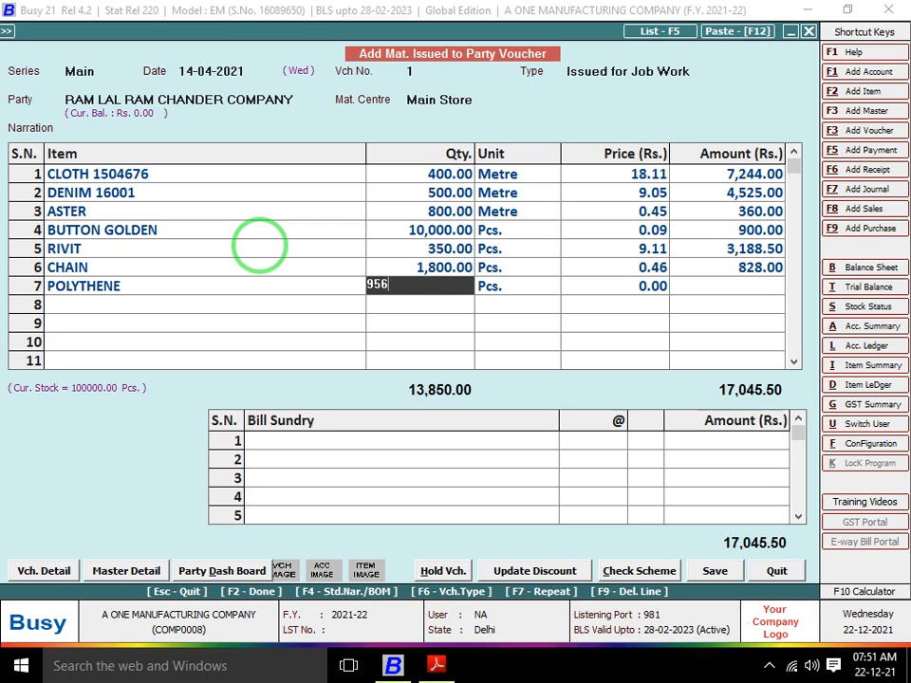
pyautogui.write('0')
pyautogui.press('Return')
pyautogui.press('Return')
pyautogui.press('Return')
pyautogui.press('Return')
pyautogui.press('Return')
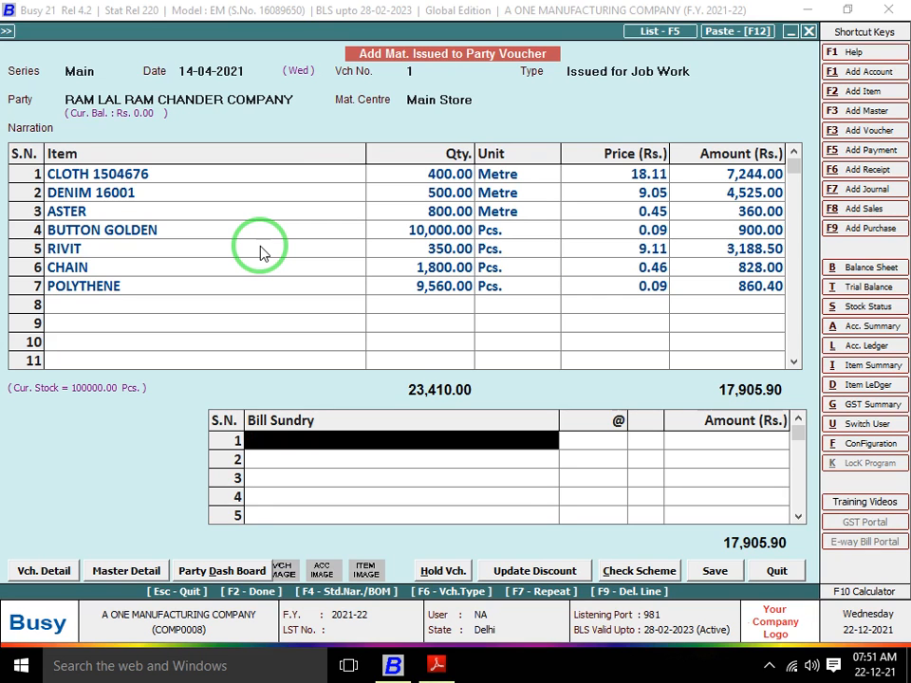
# Add the Discount bill sundry at 2% as shown in the PDF challan's summary.
pyautogui.hotkey('alt', 'Tab')
pyautogui.scroll(-2, 261, 246)
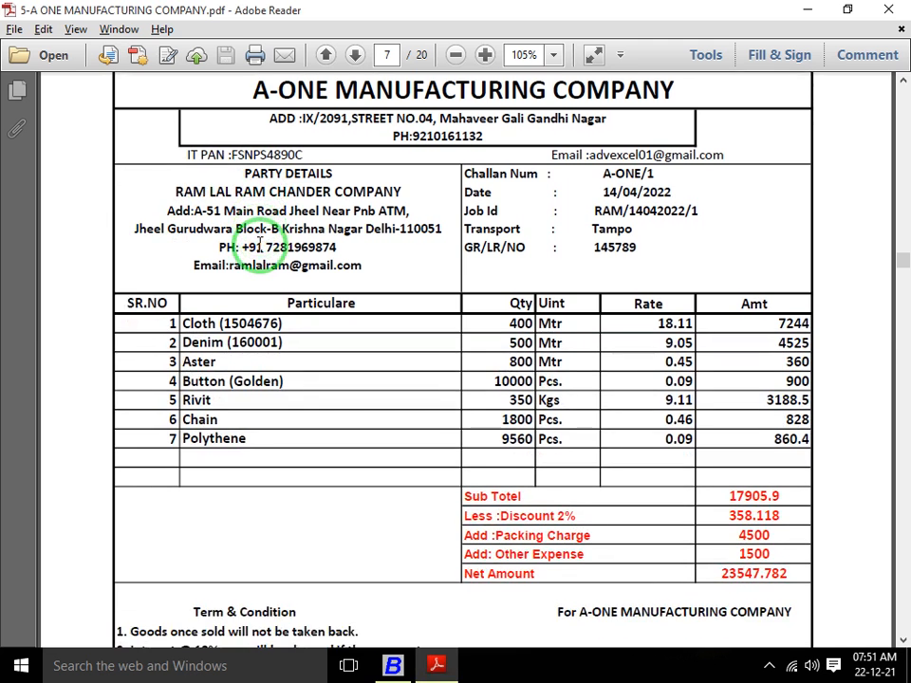
pyautogui.hotkey('alt', 'Tab')
pyautogui.write('di')
pyautogui.press('Return')
pyautogui.write('2')
pyautogui.press('Return')
pyautogui.press('Return')
# Add the PACKING CHARGES bill sundry with an amount of 4,500.
pyautogui.hotkey('alt', 'Tab')
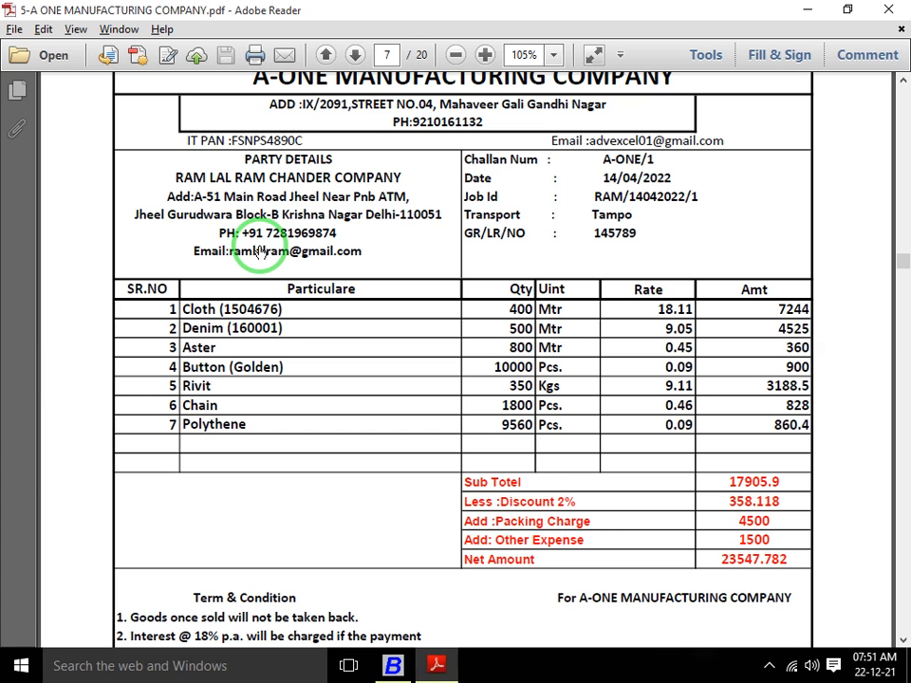
pyautogui.hotkey('alt', 'Tab')
pyautogui.write('p')
pyautogui.press('Return')
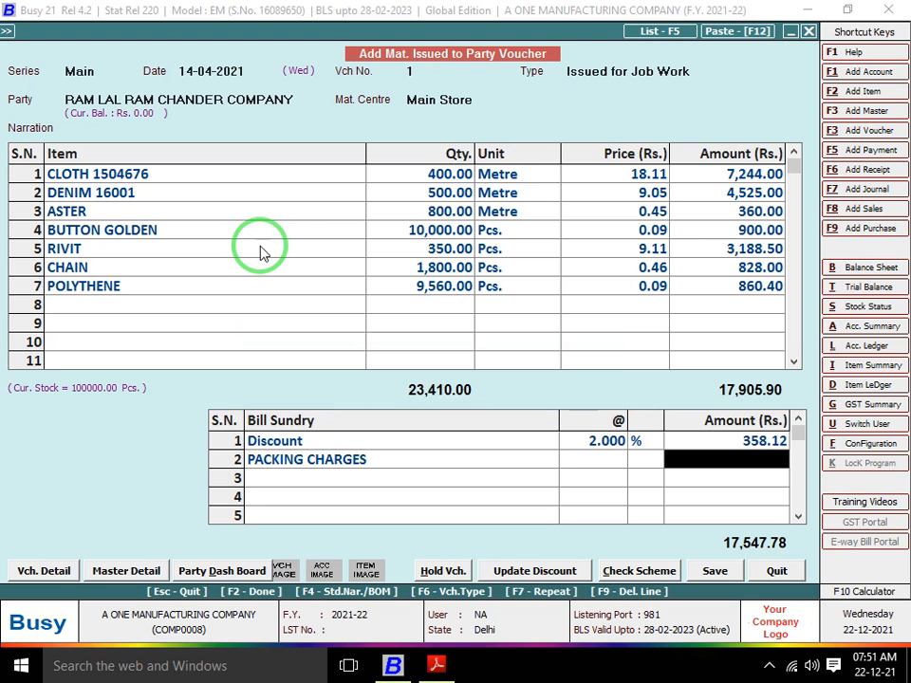
pyautogui.hotkey('alt', 'Tab')
pyautogui.hotkey('alt', 'Tab')
pyautogui.write('4500')
pyautogui.press('Return')
# Add the OTHER CHARGES bill sundry with an amount of 1,500.
pyautogui.hotkey('alt', 'Tab')
pyautogui.hotkey('alt', 'Tab')
pyautogui.write('o')
pyautogui.press('Return')
pyautogui.hotkey('alt', 'Tab')
pyautogui.hotkey('alt', 'Tab')
pyautogui.write('1500')
pyautogui.press('Return')
# Check the voucher against the PDF challan and save it with the finished goods to be received left blank.
pyautogui.hotkey('alt', 'Tab')
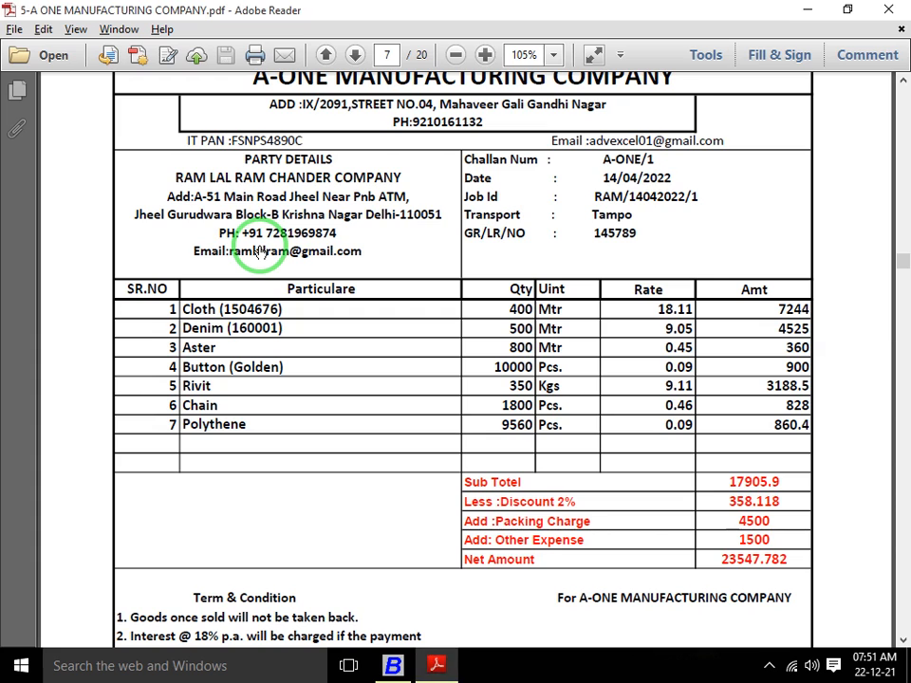
pyautogui.hotkey('alt', 'Tab')
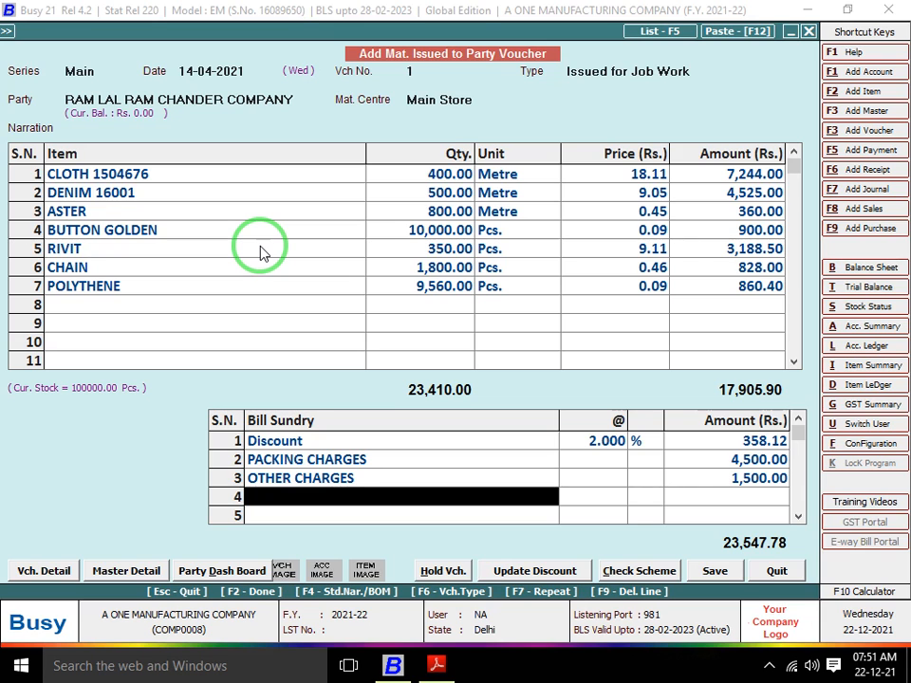
pyautogui.hotkey('alt', 'Tab')
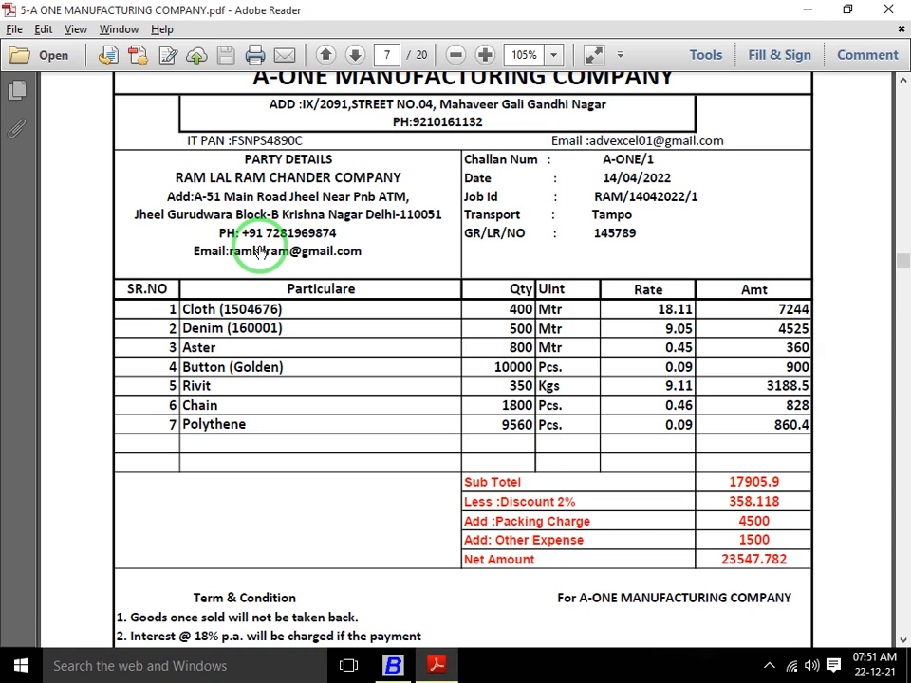
pyautogui.hotkey('alt', 'Tab')
pyautogui.press('F2')
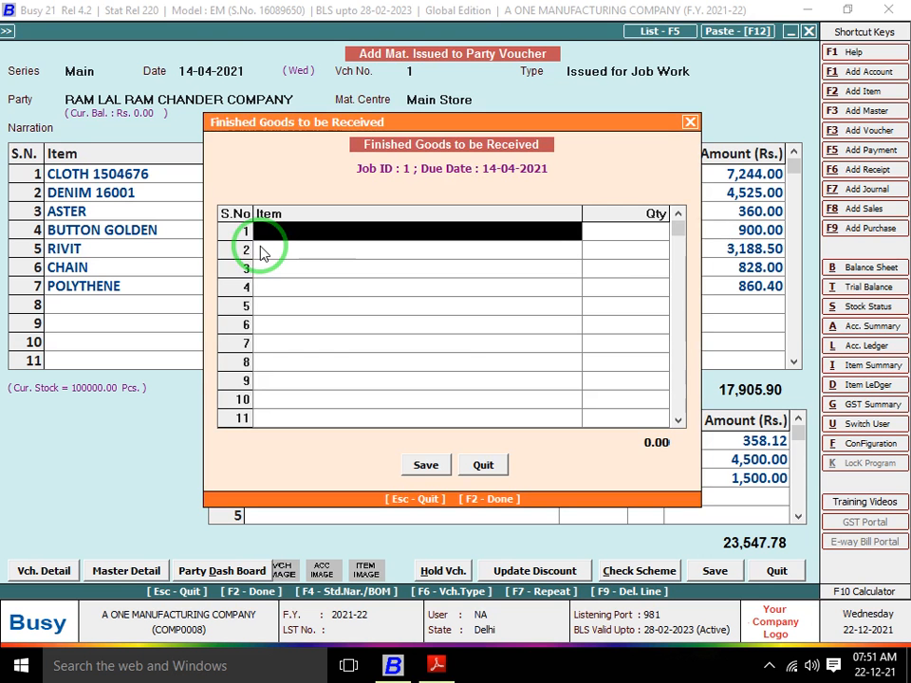
pyautogui.press('F2')
pyautogui.press('F2')
pyautogui.press('Return')
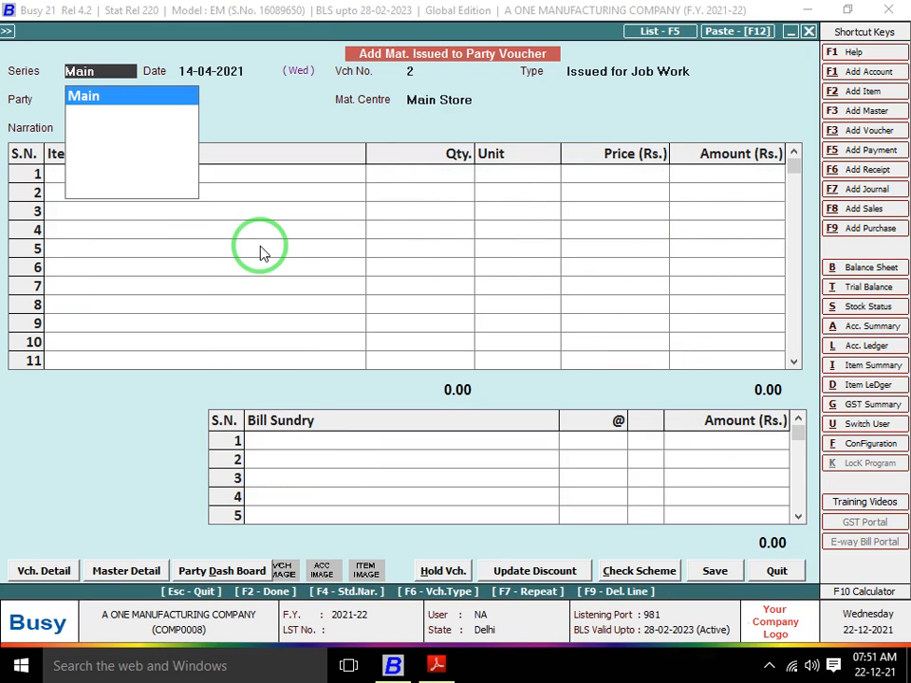
# Find challan A-ONE/2 in the PDF and date the new Main series voucher 15-04-2021.
pyautogui.hotkey('alt', 'Tab')
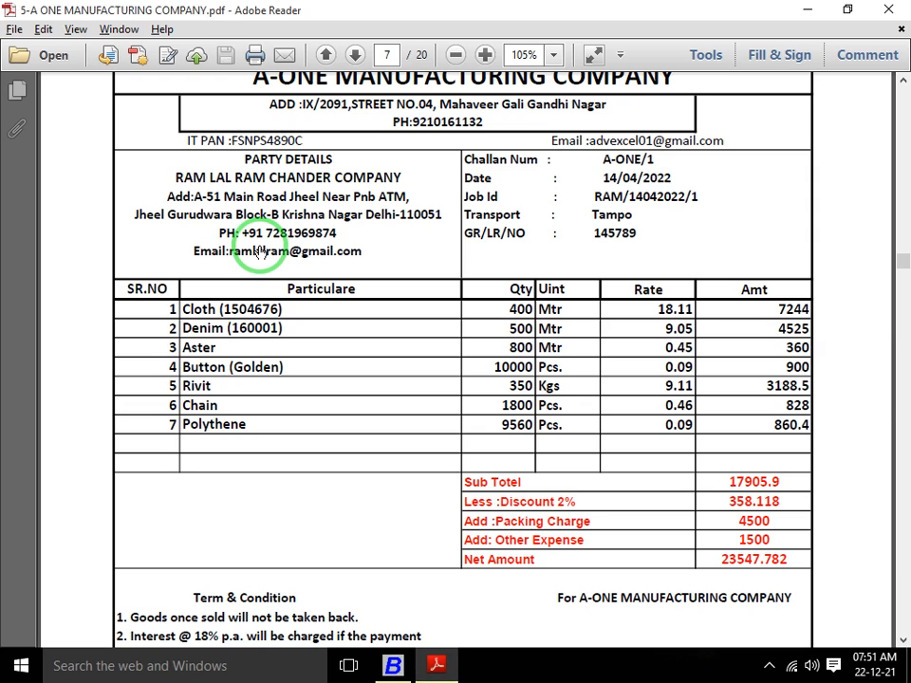
pyautogui.scroll(-5, 258, 250)
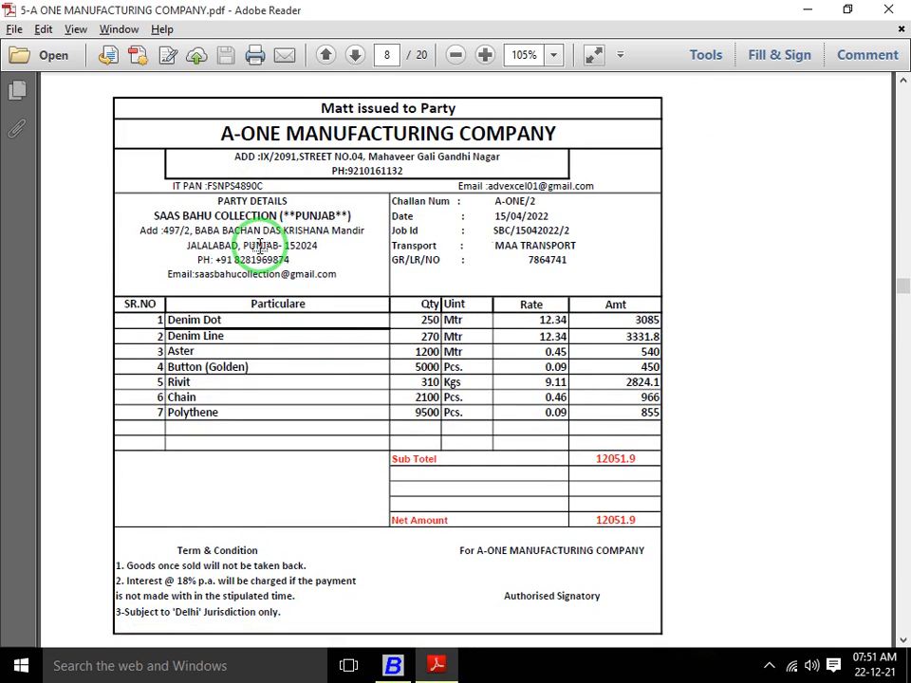
pyautogui.hotkey('alt', 'Tab')
pyautogui.press('Return')
pyautogui.hotkey('alt', 'Tab')
pyautogui.hotkey('alt', 'Tab')
pyautogui.write('15')
pyautogui.press('Return')
pyautogui.press('Return')
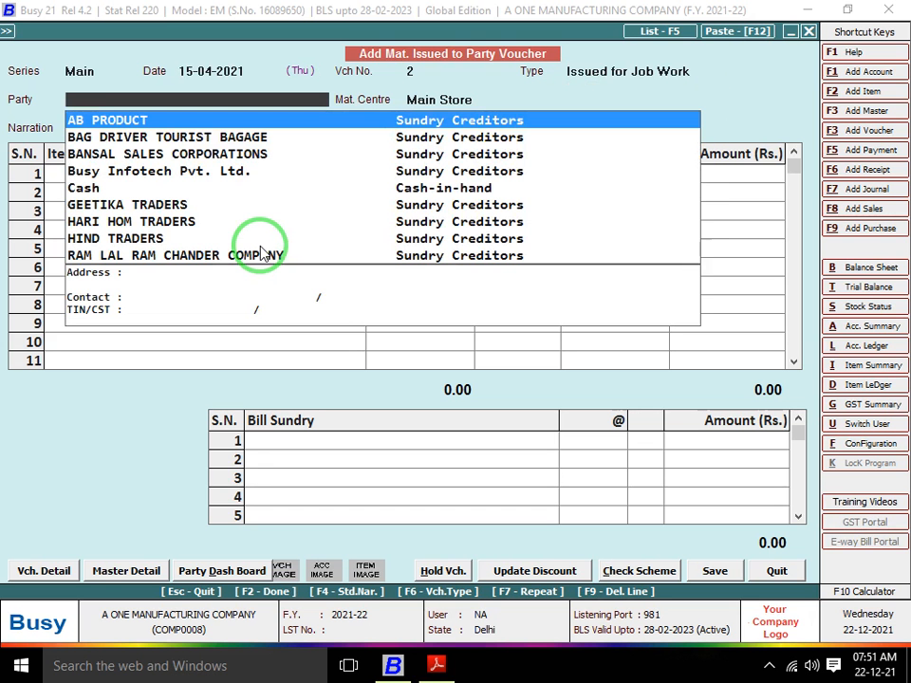
# Set the second voucher's party to SAAS BAHU COLLECTION and keep Main Store as the material centre.
pyautogui.write('SAAS')
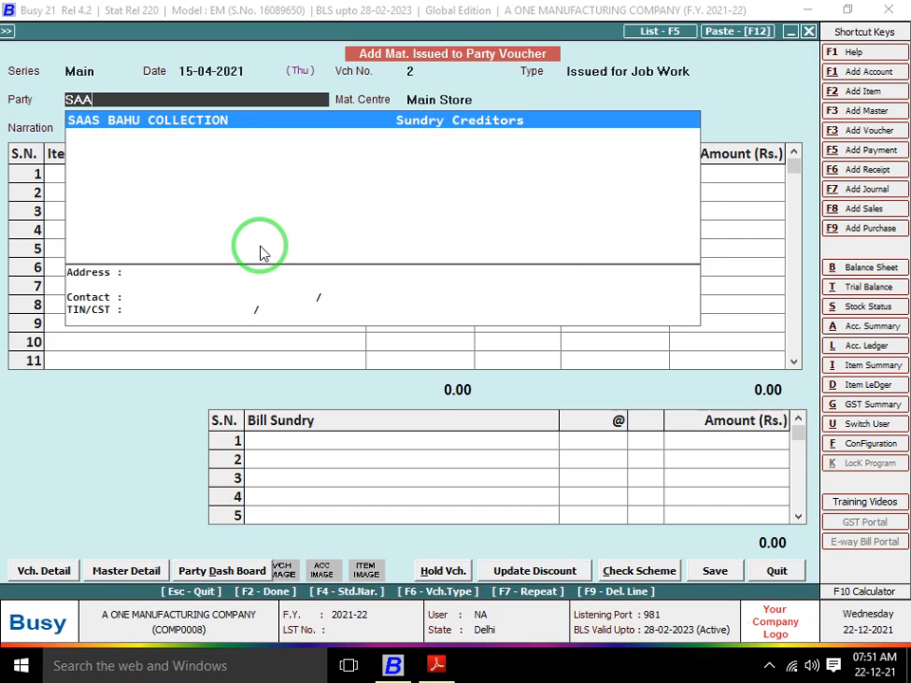
pyautogui.press('Return')
pyautogui.press('Return')
pyautogui.press('Return')
pyautogui.press('Return')
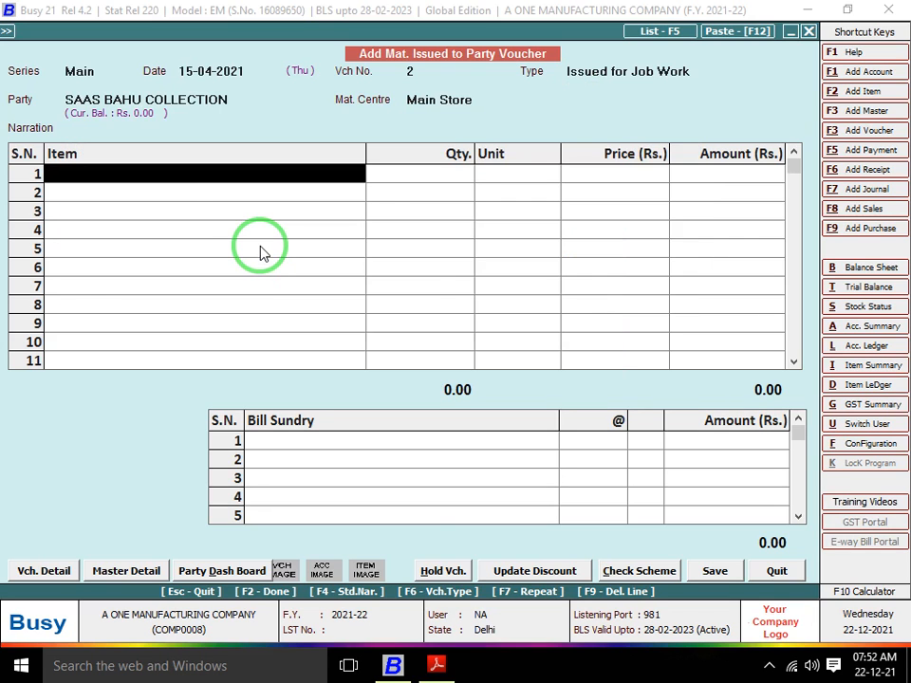
# Add DENIM DOT as the first item of the second voucher with a quantity of 250 metres at 12.34.
pyautogui.hotkey('alt', 'Tab')
pyautogui.hotkey('alt', 'Tab')
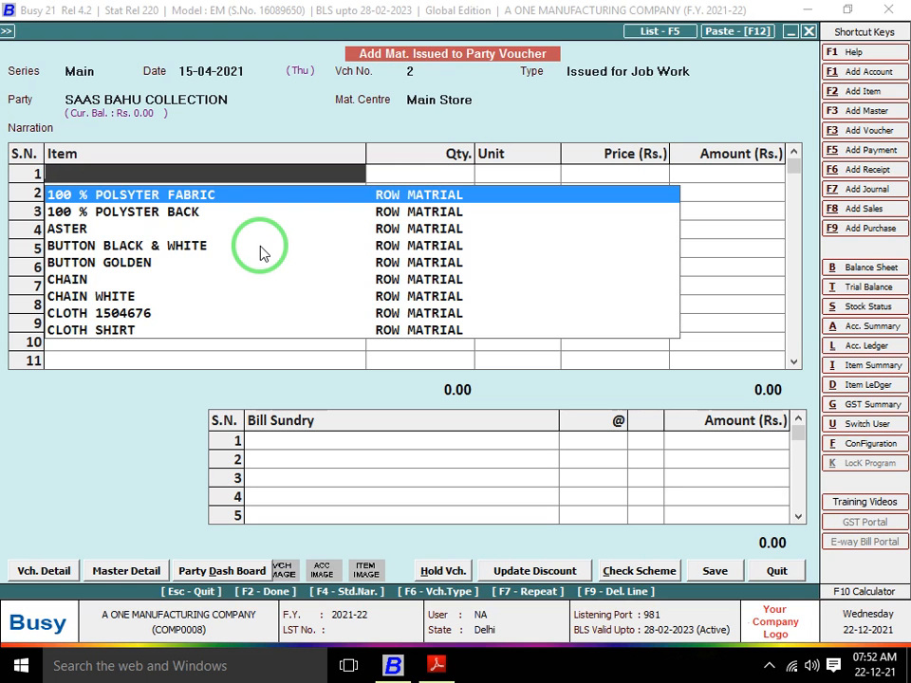
pyautogui.write('DENIM')
pyautogui.press('Down')
pyautogui.press('Down')
pyautogui.press('Return')
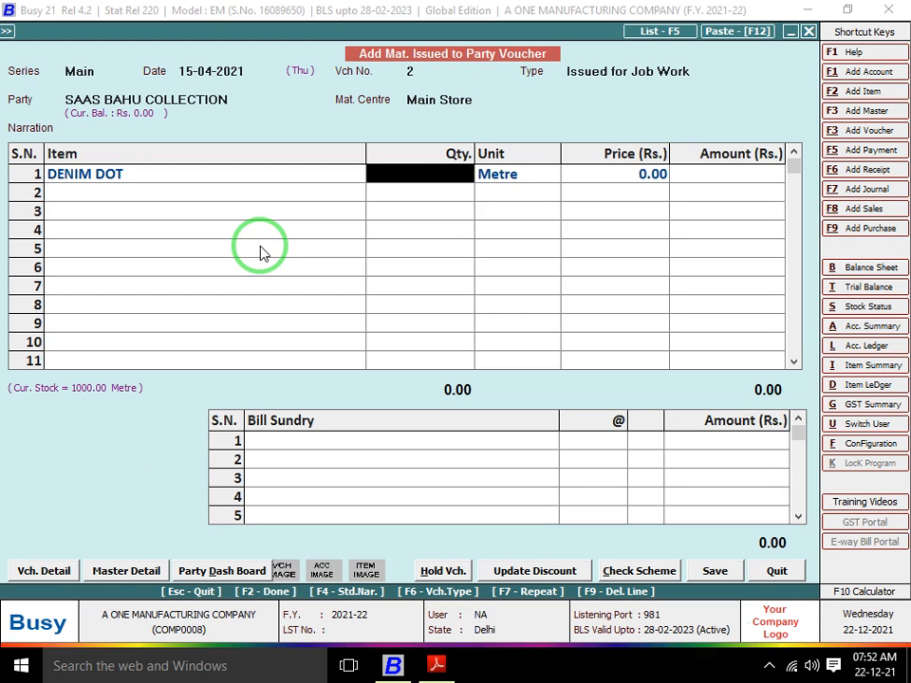
pyautogui.hotkey('alt', 'Tab')
pyautogui.hotkey('alt', 'Tab')
pyautogui.write('250')
pyautogui.press('Return')
pyautogui.press('Return')
pyautogui.press('Return')
pyautogui.press('Return')
# Add DENIM LINE as the second item with a quantity of 270 metres at a price of 12.34.
pyautogui.hotkey('alt', 'Tab')
pyautogui.hotkey('alt', 'Tab')
pyautogui.write('dENIM')
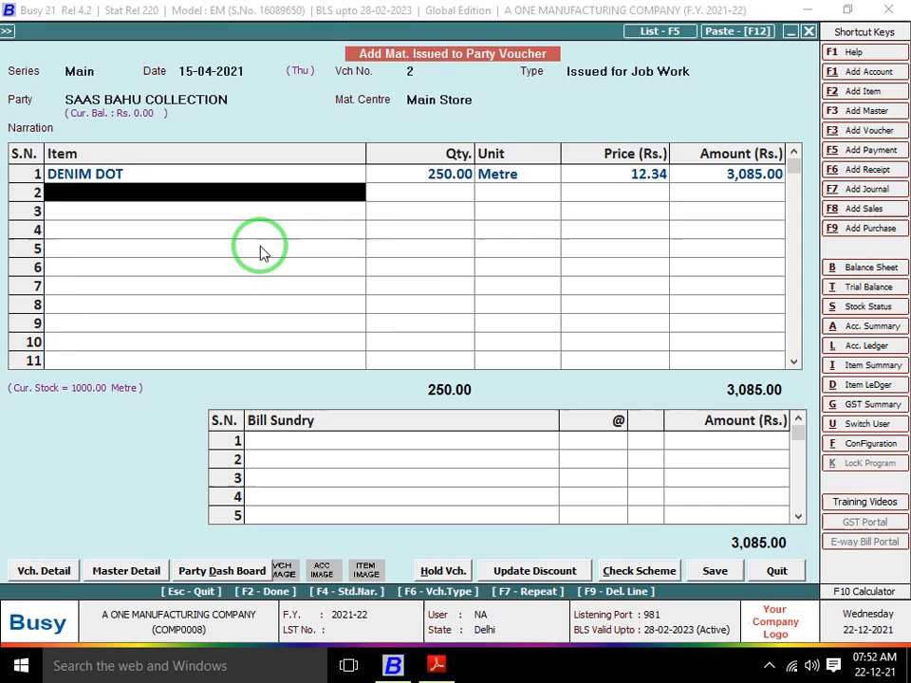
pyautogui.write(' L')
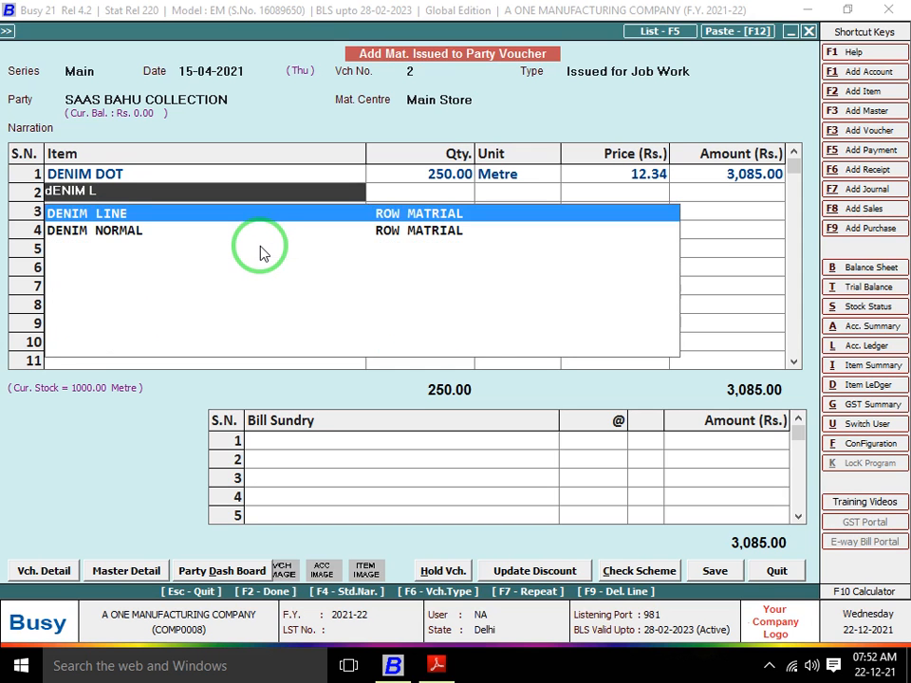
pyautogui.press('Return')
pyautogui.hotkey('alt', 'Tab')
pyautogui.hotkey('alt', 'Tab')
pyautogui.write('270')
pyautogui.press('Return')
pyautogui.press('Return')
pyautogui.press('Return')
pyautogui.press('Return')
# Add ASTER as the third item with a quantity of 1,200 metres at a price of 0.45.
pyautogui.hotkey('alt', 'Tab')
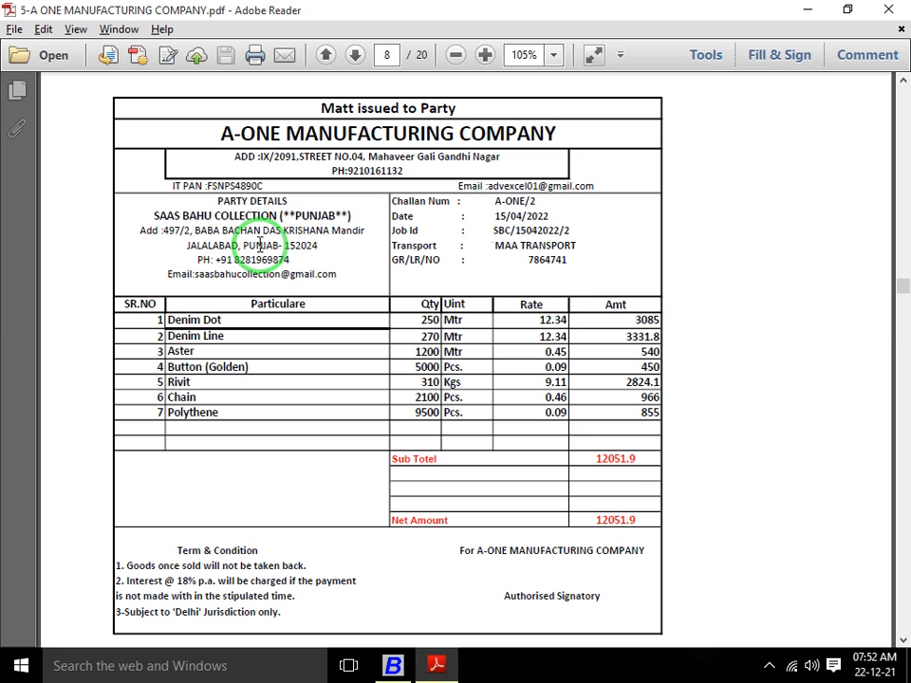
pyautogui.hotkey('alt', 'Tab')
pyautogui.write('ASTER')
pyautogui.hotkey('alt', 'Tab')
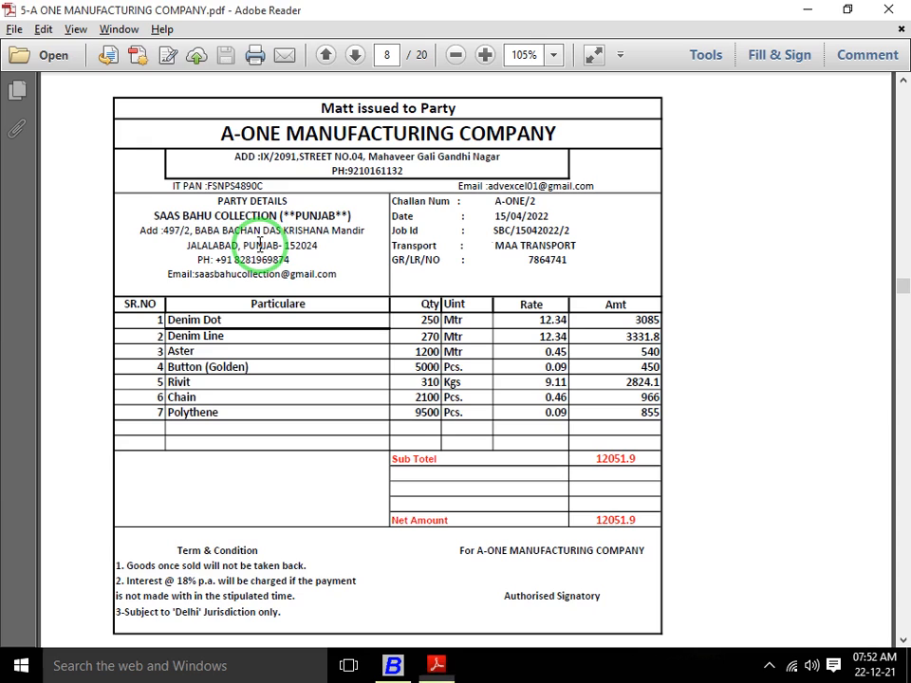
pyautogui.hotkey('alt', 'Tab')
pyautogui.press('Return')
pyautogui.write('1200')
pyautogui.press('Return')
pyautogui.press('Return')
pyautogui.press('Return')
# Add BUTTON GOLDEN as the fourth item with a quantity of 5,000 pieces at a price of 0.09.
pyautogui.hotkey('alt', 'Tab')
pyautogui.hotkey('alt', 'Tab')
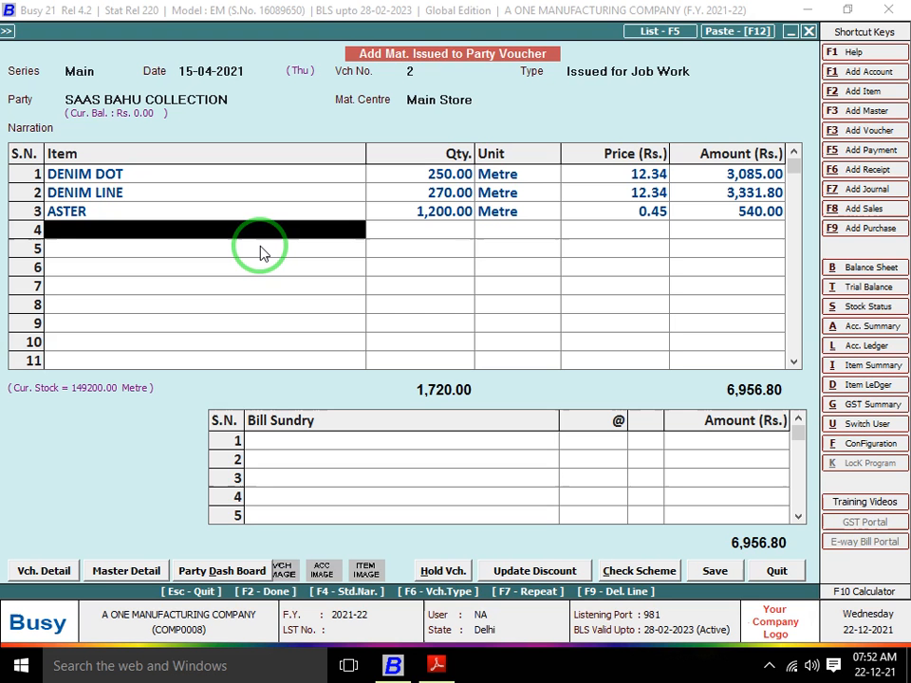
pyautogui.write('BUTT')
pyautogui.press('Down')
pyautogui.press('Return')
pyautogui.hotkey('alt', 'Tab')
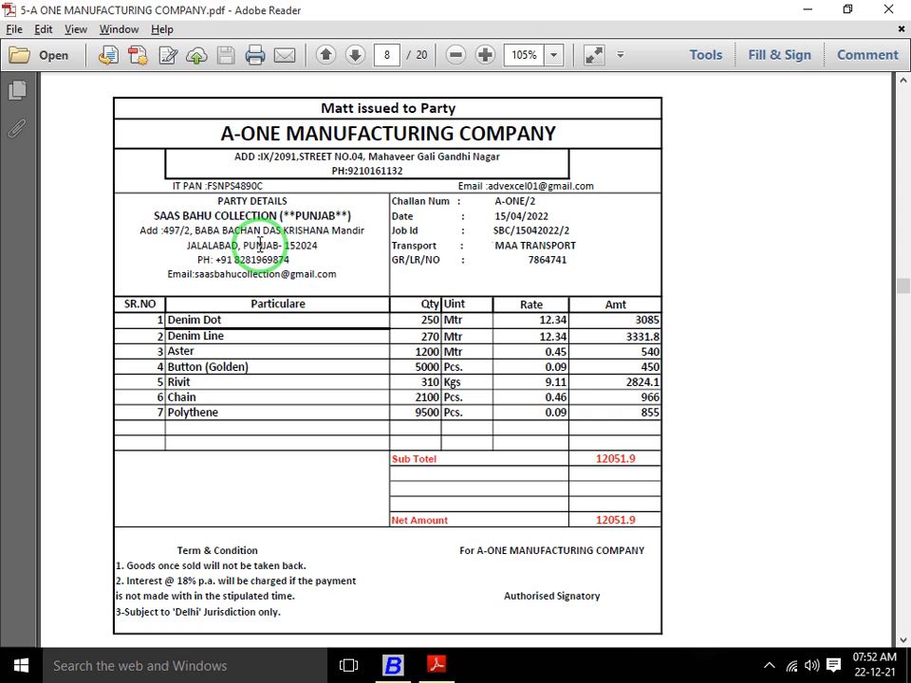
pyautogui.hotkey('alt', 'Tab')
pyautogui.write('5000')
pyautogui.press('Return')
pyautogui.press('Return')
# Add RIVIT as the fifth item with a quantity of 310 at a price of 9.11.
pyautogui.hotkey('alt', 'Tab')
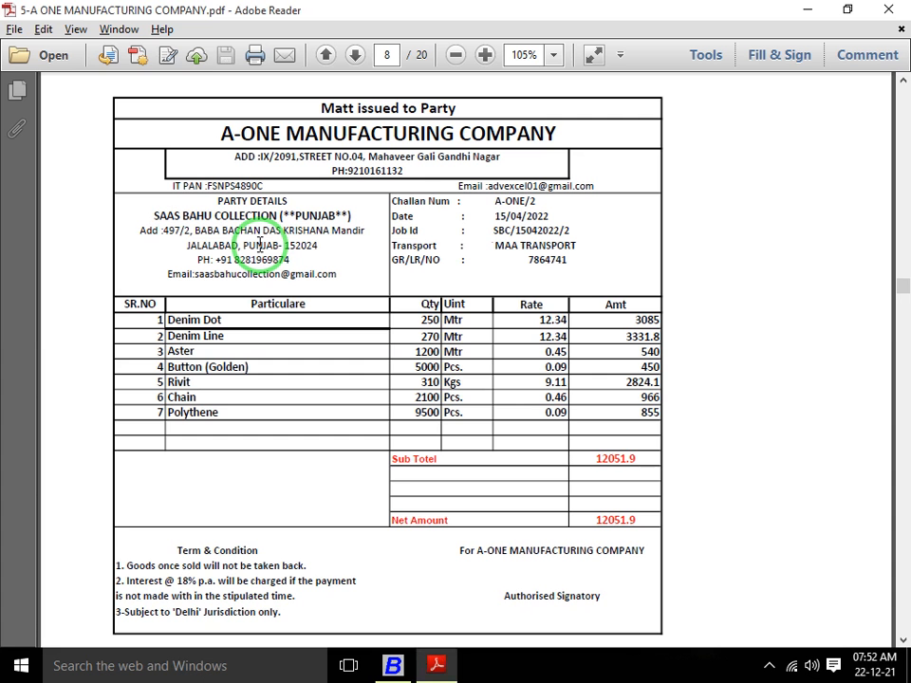
pyautogui.hotkey('alt', 'Tab')
pyautogui.write('riv')
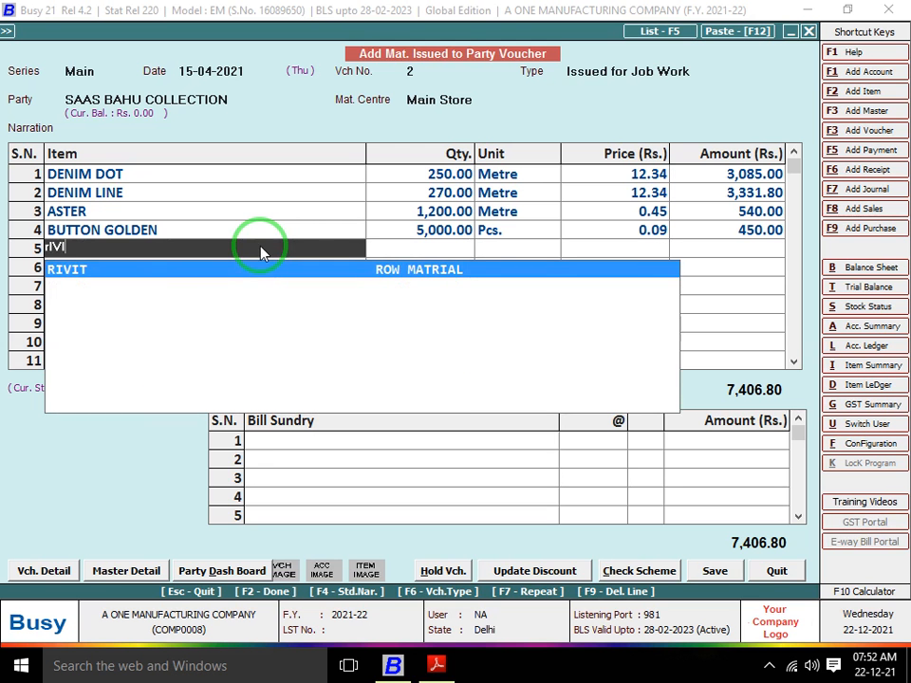
pyautogui.press('Return')
pyautogui.hotkey('alt', 'Tab')
pyautogui.hotkey('alt', 'Tab')
pyautogui.write('310')
pyautogui.press('Return')
pyautogui.press('Return')
pyautogui.press('Return')
pyautogui.press('Return')
# Add CHAIN as the sixth item with a quantity of 2,100 pieces at a price of 0.46.
pyautogui.hotkey('alt', 'Tab')
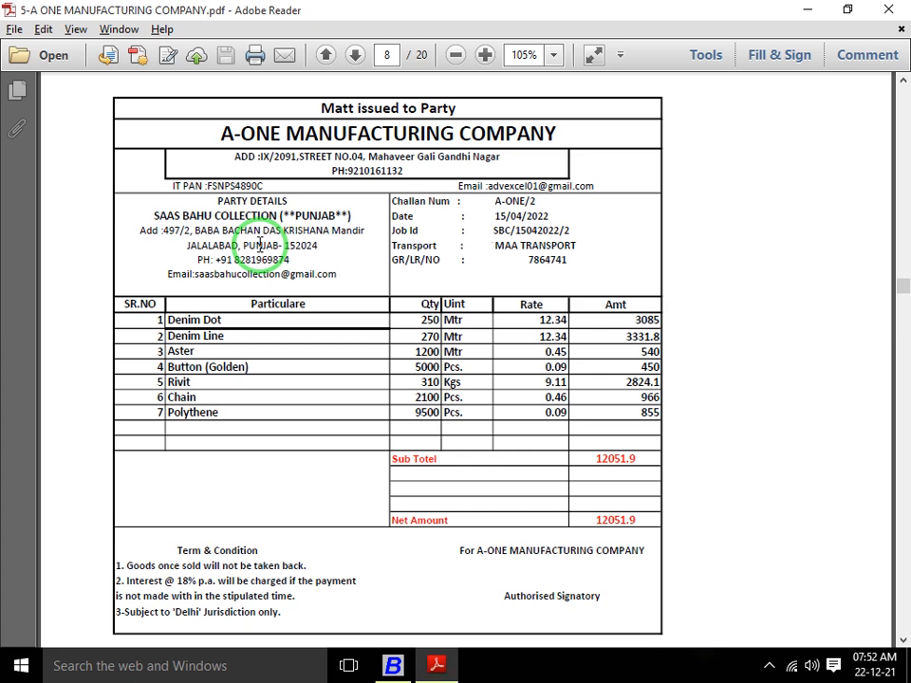
pyautogui.hotkey('alt', 'Tab')
pyautogui.write('ch')
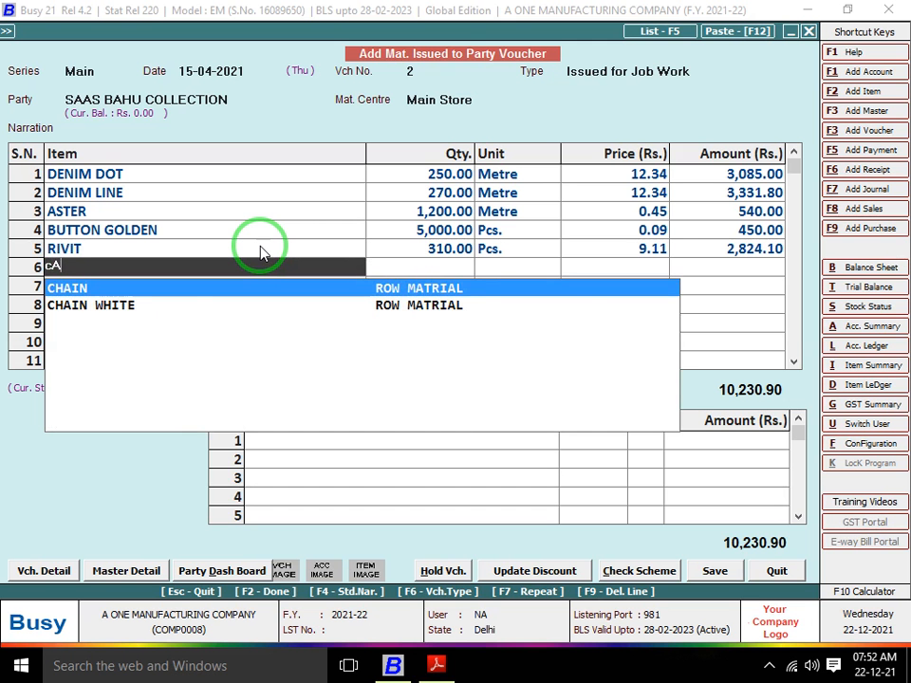
pyautogui.press('Return')
pyautogui.hotkey('alt', 'Tab')
pyautogui.hotkey('alt', 'Tab')
pyautogui.write('21')
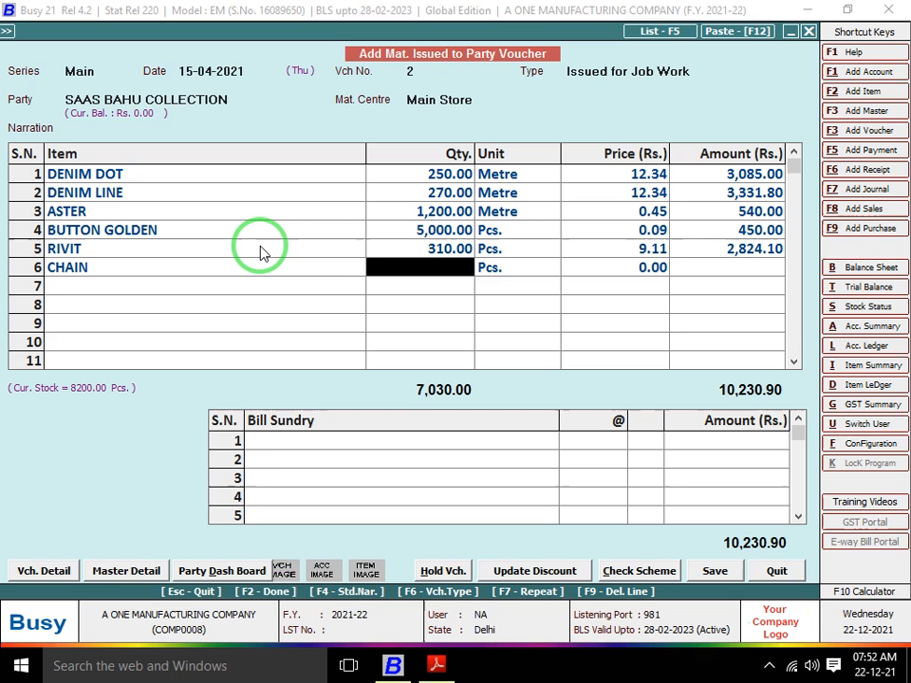
pyautogui.write('00')
pyautogui.press('Return')
pyautogui.press('Return')
pyautogui.press('Return')
pyautogui.press('Return')
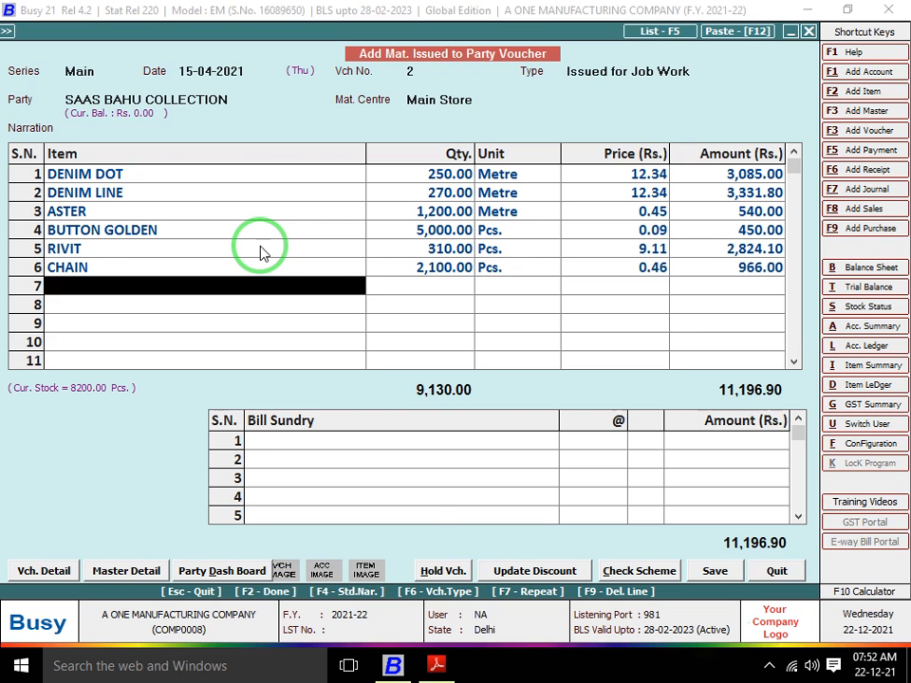
# Add POLYTHENE as the seventh item with a quantity of 9,500 pieces at a price of 0.09.
pyautogui.hotkey('alt', 'Tab')
pyautogui.hotkey('alt', 'Tab')
pyautogui.write('pOL')
pyautogui.press('Down')
pyautogui.press('Return')
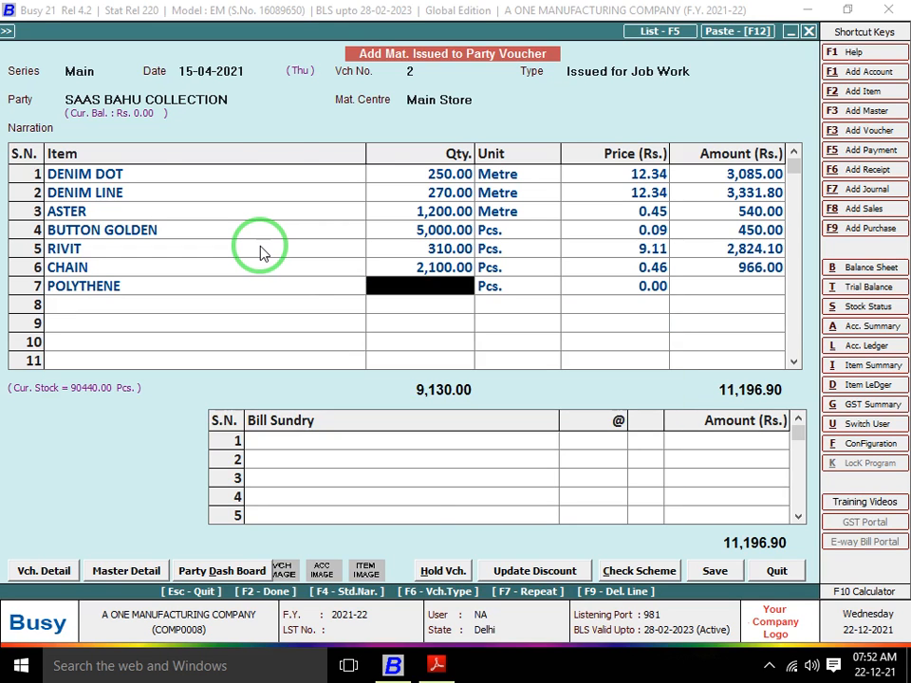
pyautogui.hotkey('alt', 'Tab')
pyautogui.hotkey('alt', 'Tab')
pyautogui.write('9')
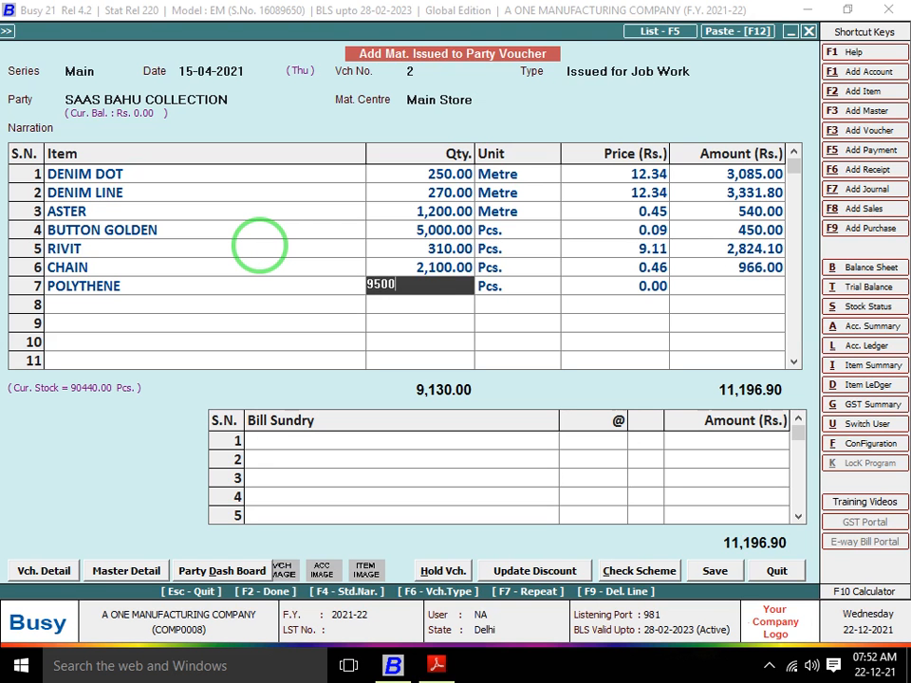
pyautogui.press('Return')
pyautogui.press('Return')
pyautogui.press('Return')
pyautogui.press('Return')
# Check the SAAS BAHU COLLECTION voucher against its challan and save it without bill sundries or transport details.
pyautogui.hotkey('alt', 'Tab')
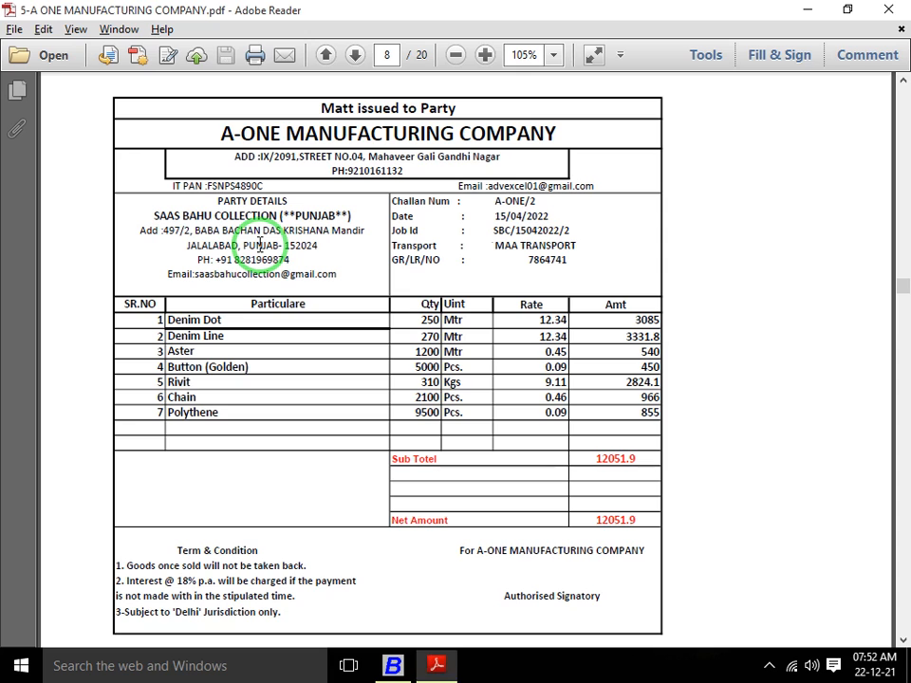
pyautogui.hotkey('alt', 'Tab')
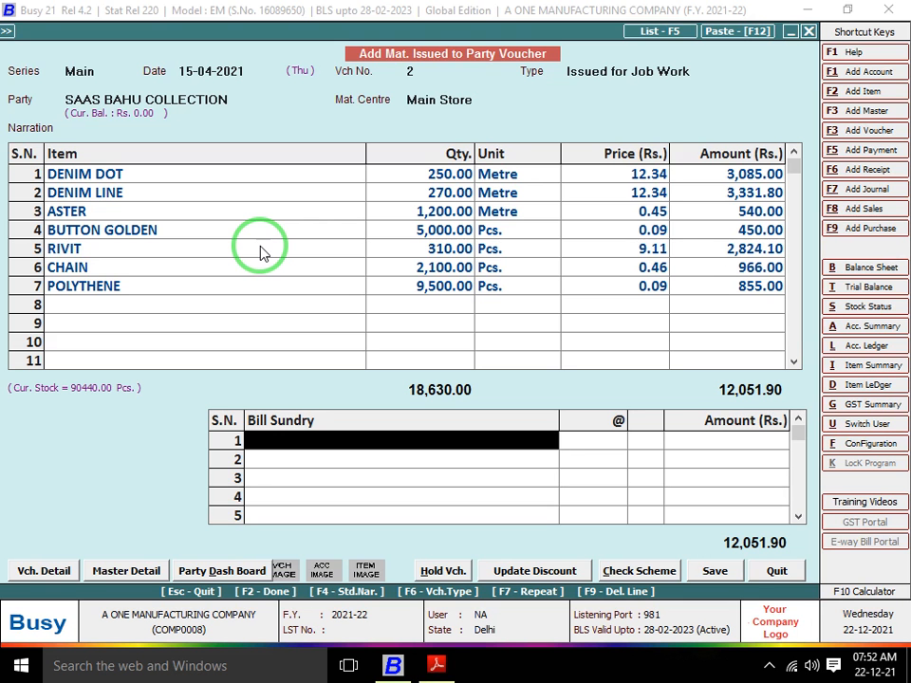
pyautogui.press('Return')
pyautogui.press('F2')
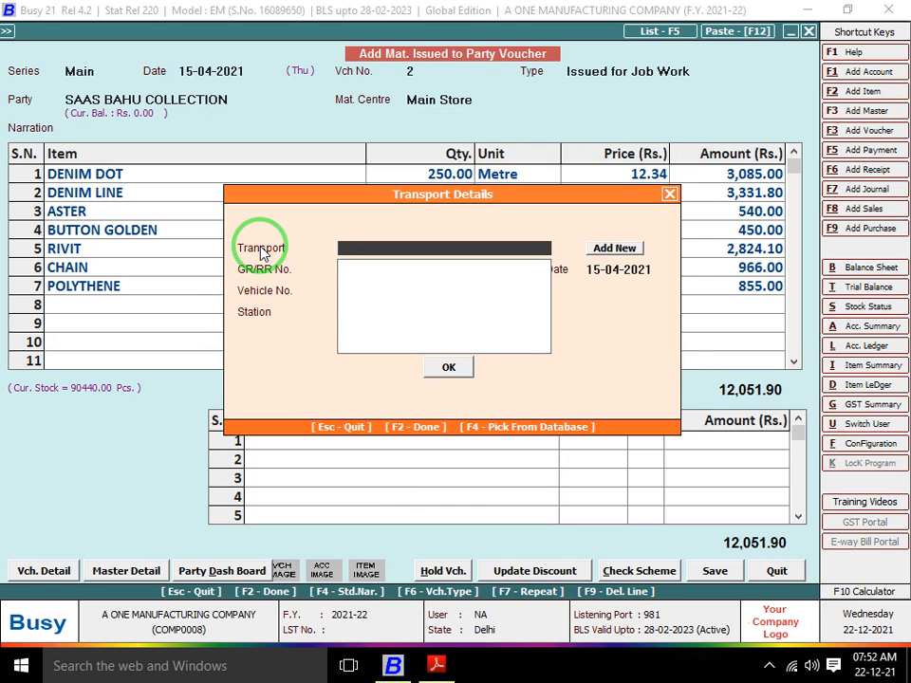
pyautogui.hotkey('alt', 'Tab')
pyautogui.hotkey('alt', 'Tab')
pyautogui.hotkey('alt', 'Tab')
pyautogui.hotkey('alt', 'Tab')
pyautogui.press('F2')
pyautogui.press('Return')
# Start the voucher for challan A-ONE/3, dated 16-04-2021, Issued for Job Work to RAM LAL RAM CHANDER COMPANY from Main Store.
pyautogui.hotkey('alt', 'Tab')
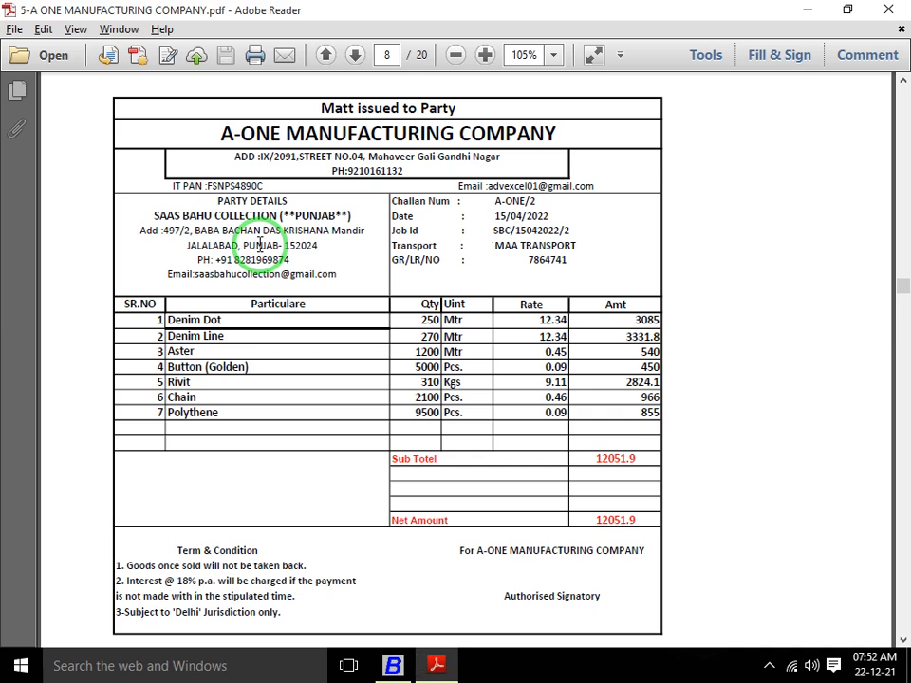
pyautogui.scroll(-10, 259, 242)
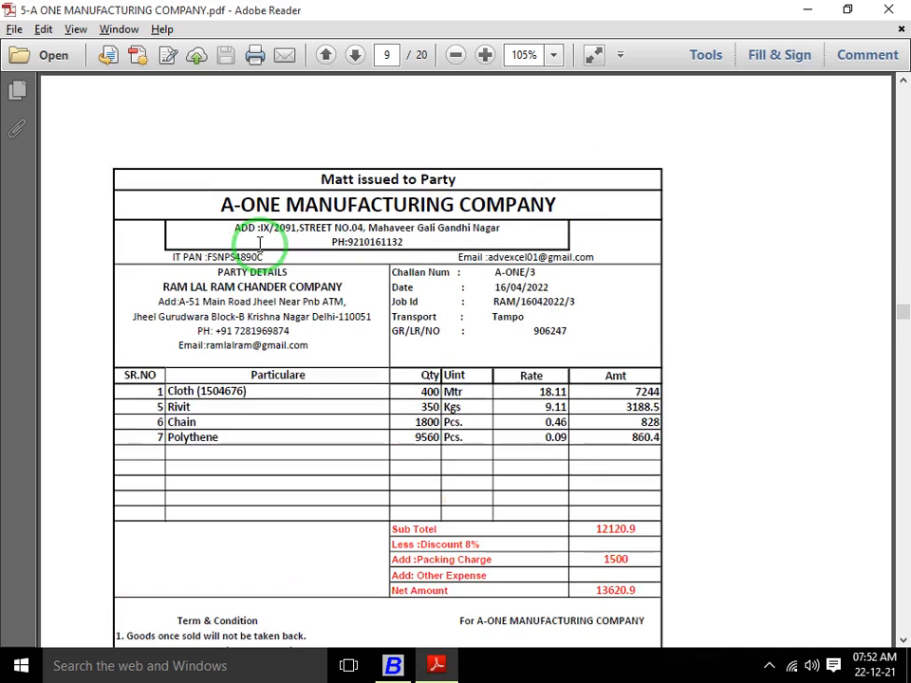
pyautogui.scroll(-1, 259, 244)
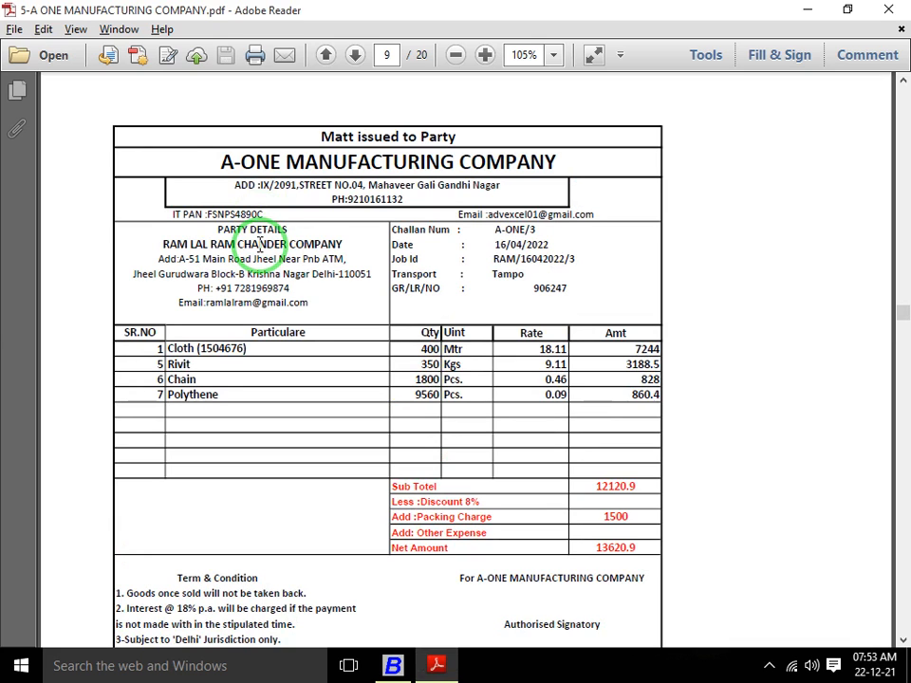
pyautogui.hotkey('alt', 'Tab')
pyautogui.press('Return')
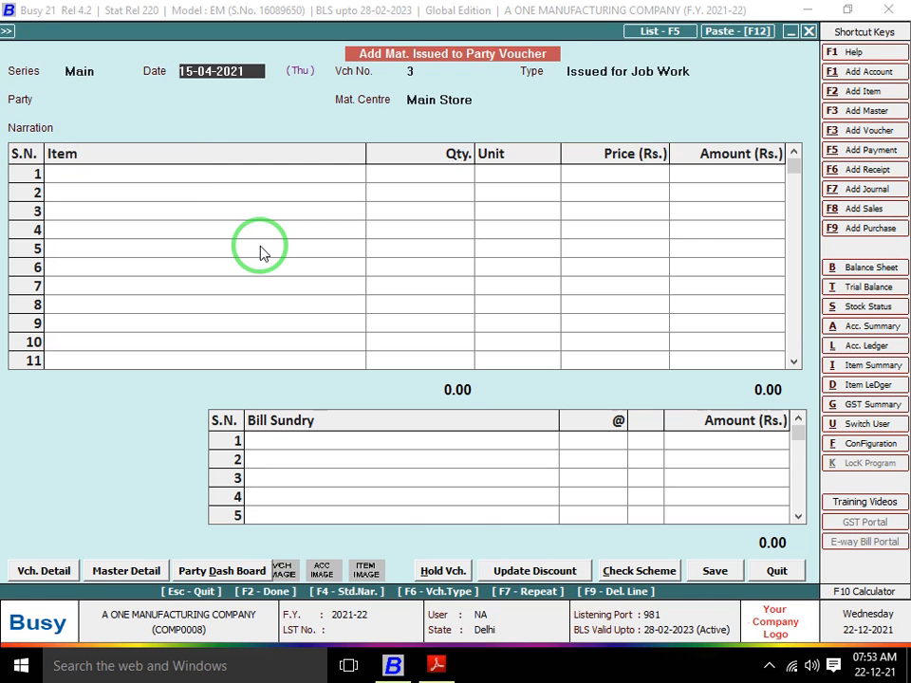
pyautogui.hotkey('alt', 'Tab')
pyautogui.hotkey('alt', 'Tab')
pyautogui.press('Return')
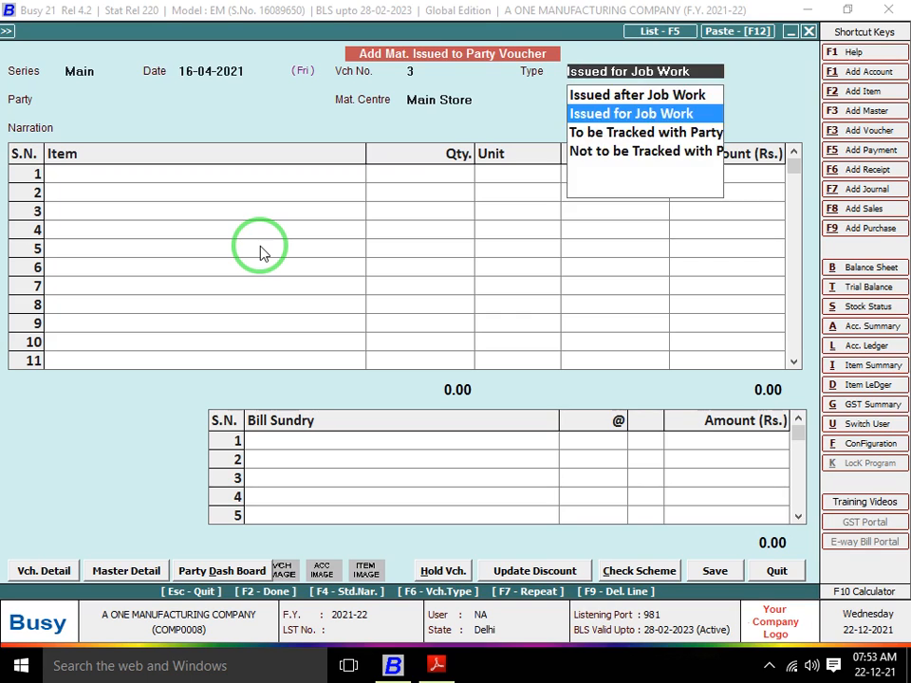
pyautogui.press('Return')
pyautogui.write('RAM LAL RAM CHANDER COMPANY')
pyautogui.press('Return')
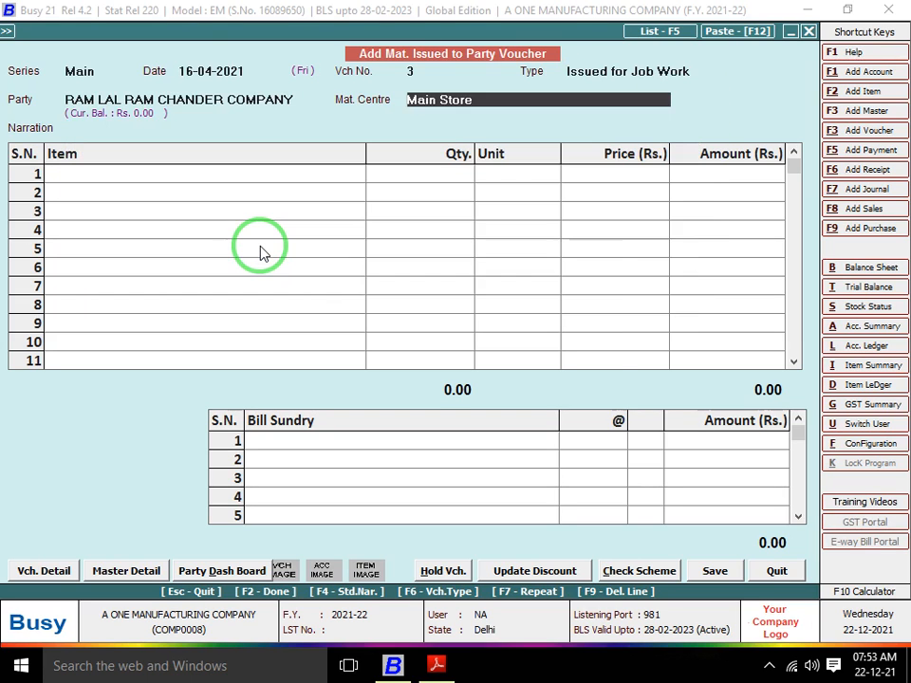
pyautogui.press('Return')
pyautogui.press('Return')
pyautogui.press('Return')
pyautogui.press('Return')
# Add CLOTH 1504676 as the first item with a quantity of 400 metres at a price of 18.11.
pyautogui.hotkey('alt', 'Tab')
pyautogui.hotkey('alt', 'Tab')
pyautogui.write('CLOTH')
pyautogui.press('Return')
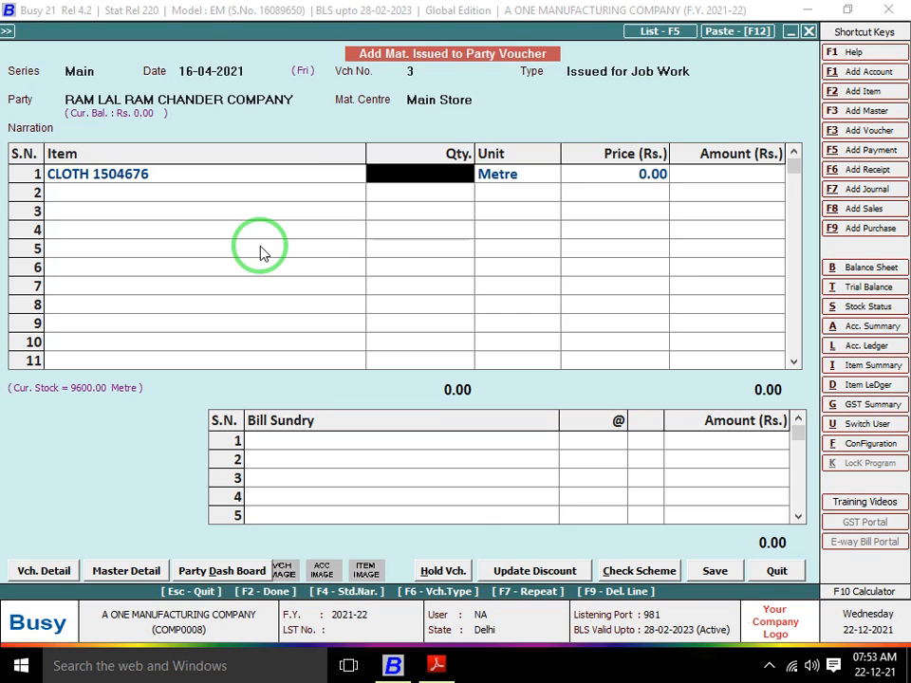
pyautogui.hotkey('alt', 'Tab')
pyautogui.hotkey('alt', 'Tab')
pyautogui.write('4')
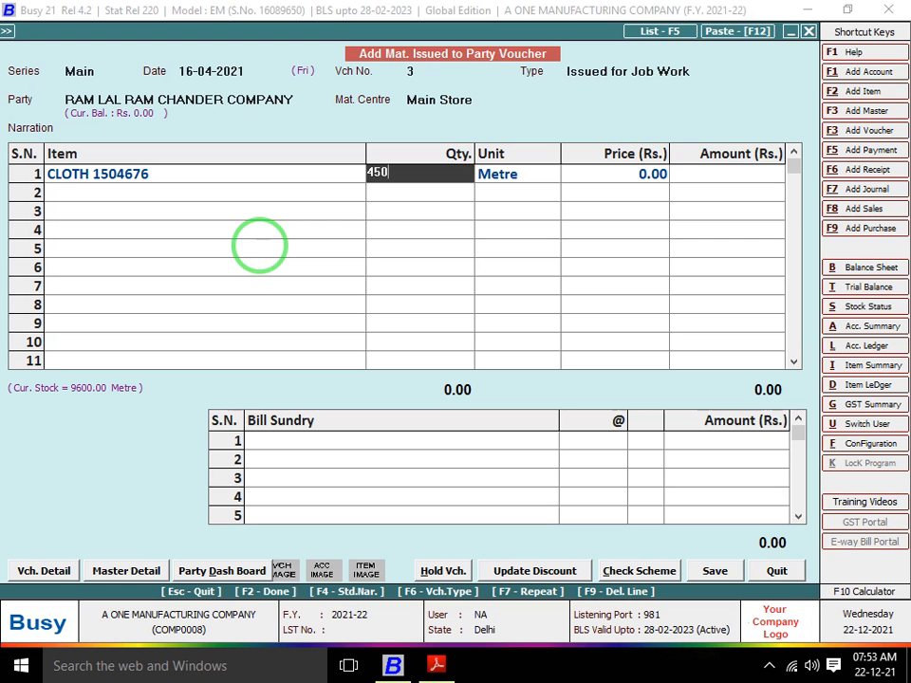
pyautogui.write('00')
pyautogui.press('Return')
pyautogui.press('Return')
pyautogui.press('Return')
pyautogui.press('Return')
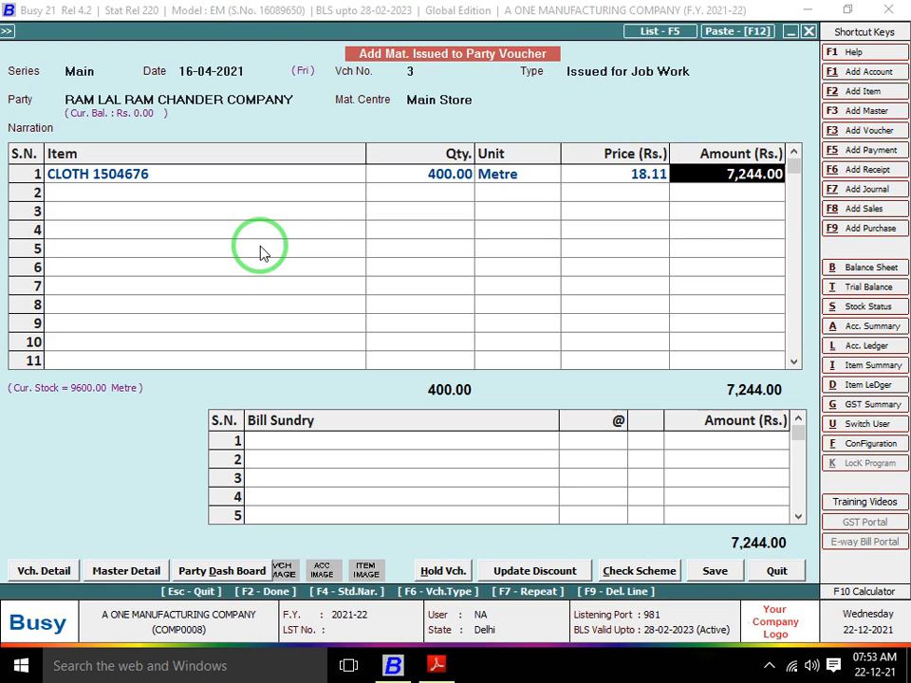
# Add RIVIT as the second item with a quantity of 350 at a price of 9.11.
pyautogui.hotkey('alt', 'Tab')
pyautogui.hotkey('alt', 'Tab')
pyautogui.write('RIV')
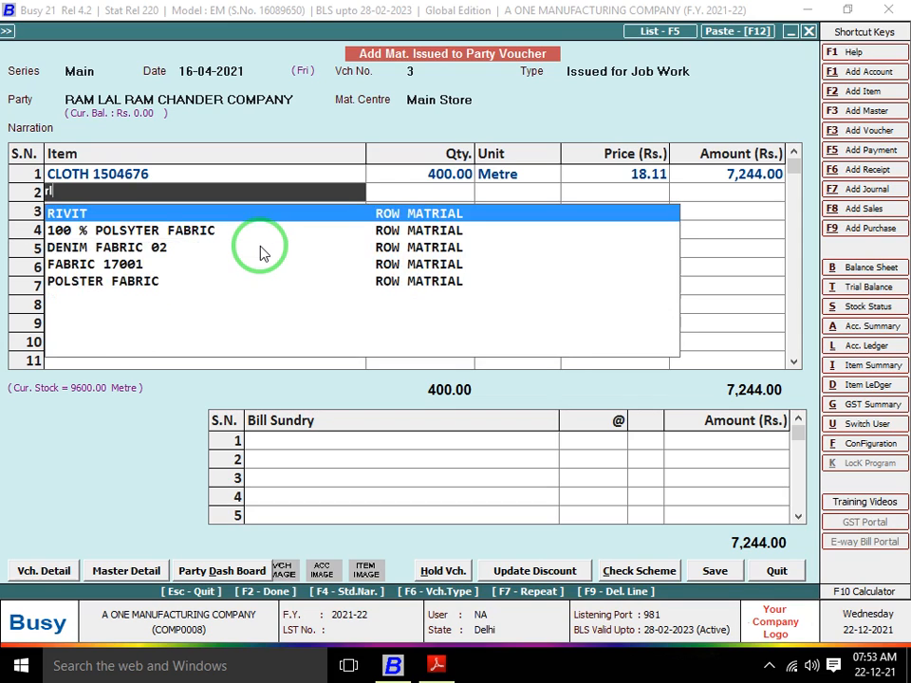
pyautogui.press('Return')
pyautogui.hotkey('alt', 'Tab')
pyautogui.hotkey('alt', 'Tab')
pyautogui.write('350')
pyautogui.press('Return')
pyautogui.press('Return')
pyautogui.press('Return')
pyautogui.press('Return')
# Add CHAIN as the third item with a quantity of 1,800 pieces at a price of 0.46.
pyautogui.hotkey('alt', 'Tab')
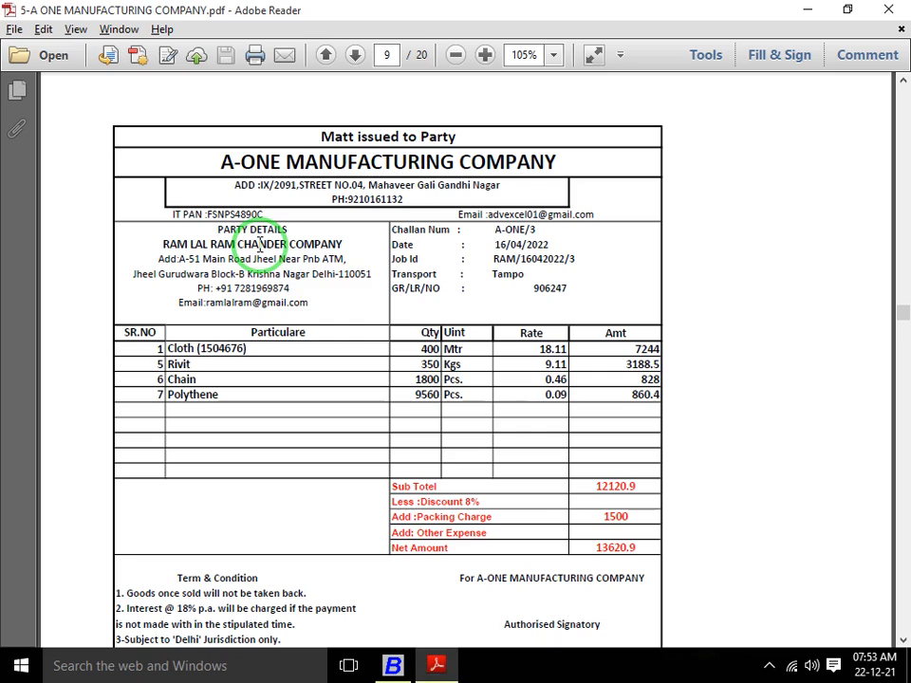
pyautogui.hotkey('alt', 'Tab')
pyautogui.write('CHAIN')
pyautogui.hotkey('alt', 'Tab')
pyautogui.hotkey('alt', 'Tab')
pyautogui.write('1800')
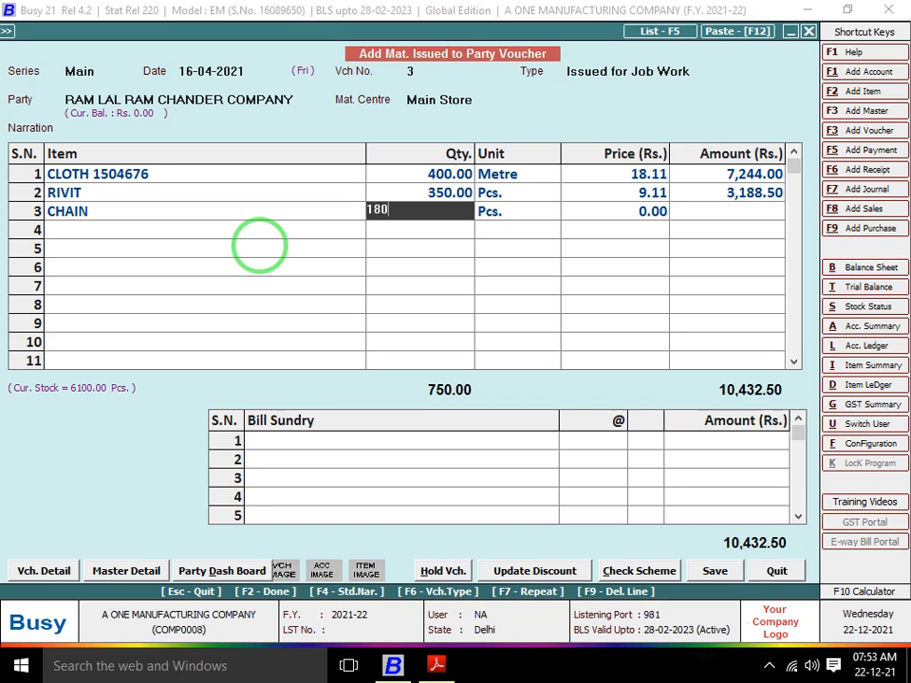
pyautogui.press('Return')
pyautogui.press('Return')
pyautogui.press('Return')
pyautogui.press('Return')
# Add POLYTHENE as the fourth item with a quantity of 9,560 pieces at a price of 0.09.
pyautogui.hotkey('alt', 'Tab')
pyautogui.hotkey('alt', 'Tab')
pyautogui.write('pOLY')
pyautogui.press('Return')
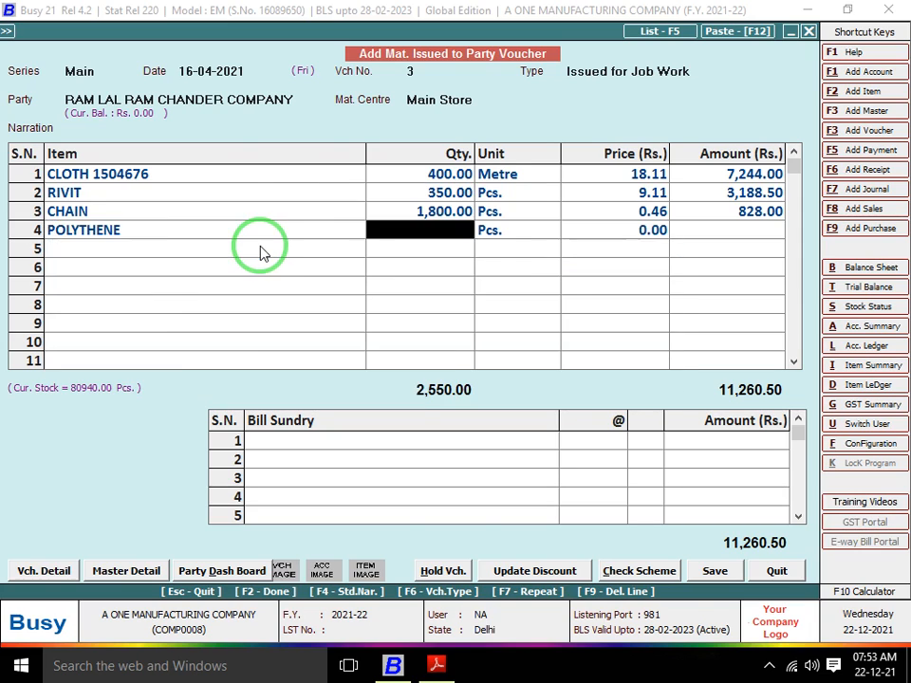
pyautogui.hotkey('alt', 'Tab')
pyautogui.hotkey('alt', 'Tab')
pyautogui.write('9,5')
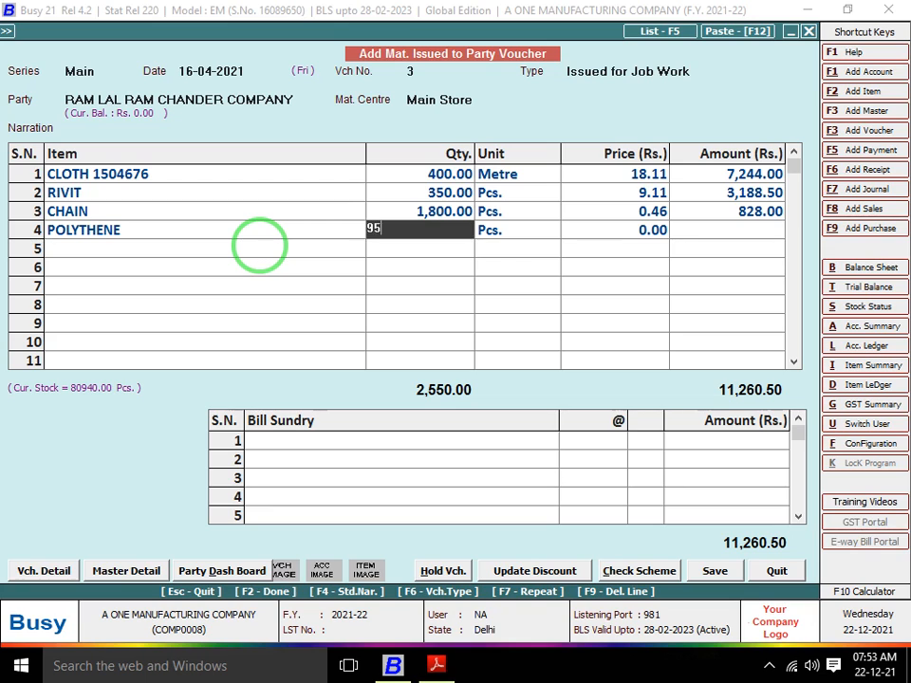
pyautogui.write('60')
pyautogui.press('Return')
pyautogui.press('Return')
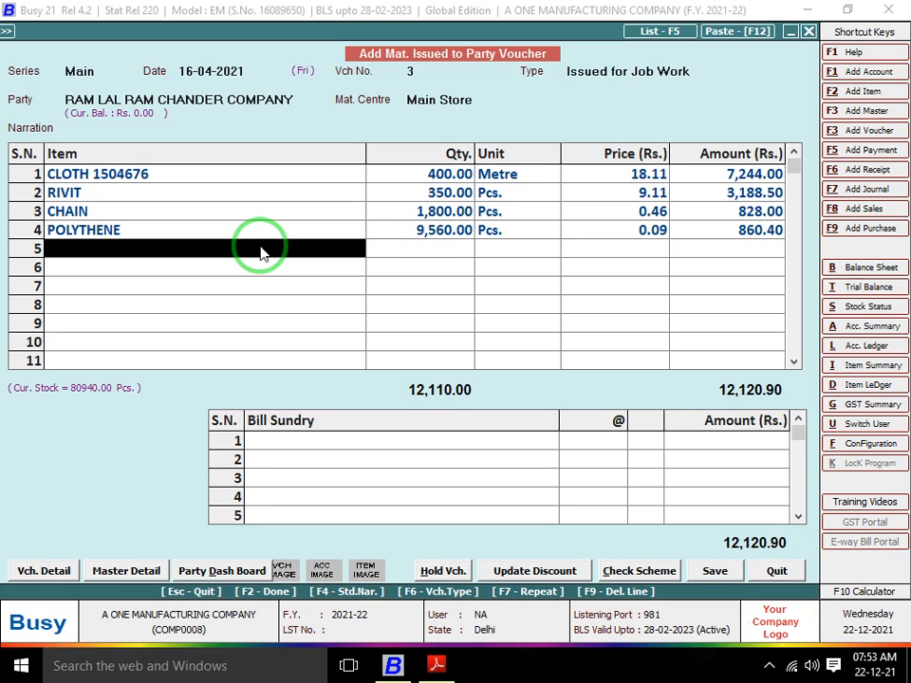
# Save the RAM LAL RAM CHANDER COMPANY voucher without entering bill sundries or transport details.
pyautogui.press('Return')
pyautogui.press('Return')
pyautogui.press('Return')
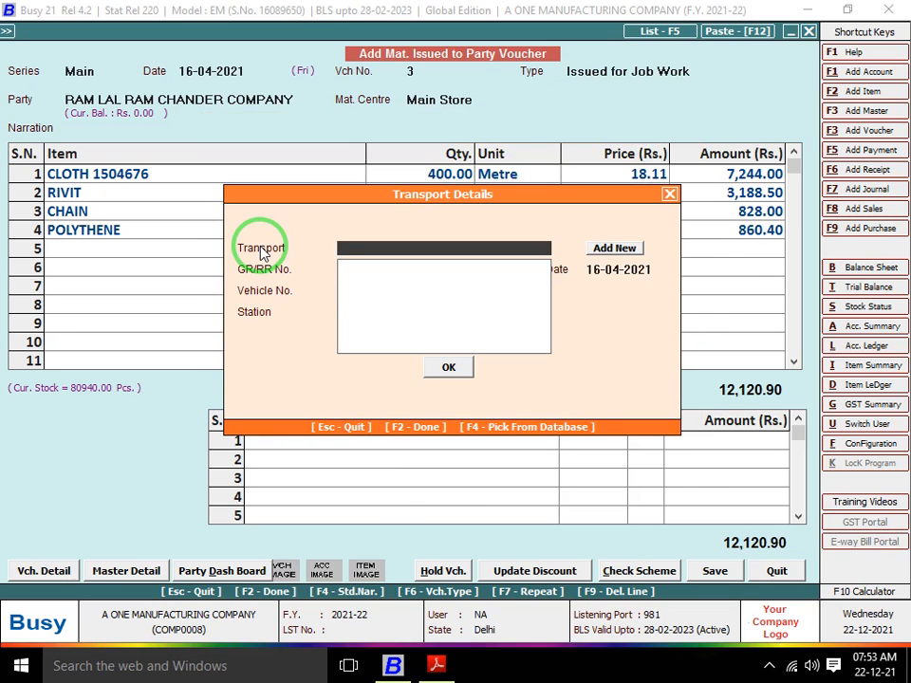
pyautogui.press('Return')
pyautogui.press('Return')
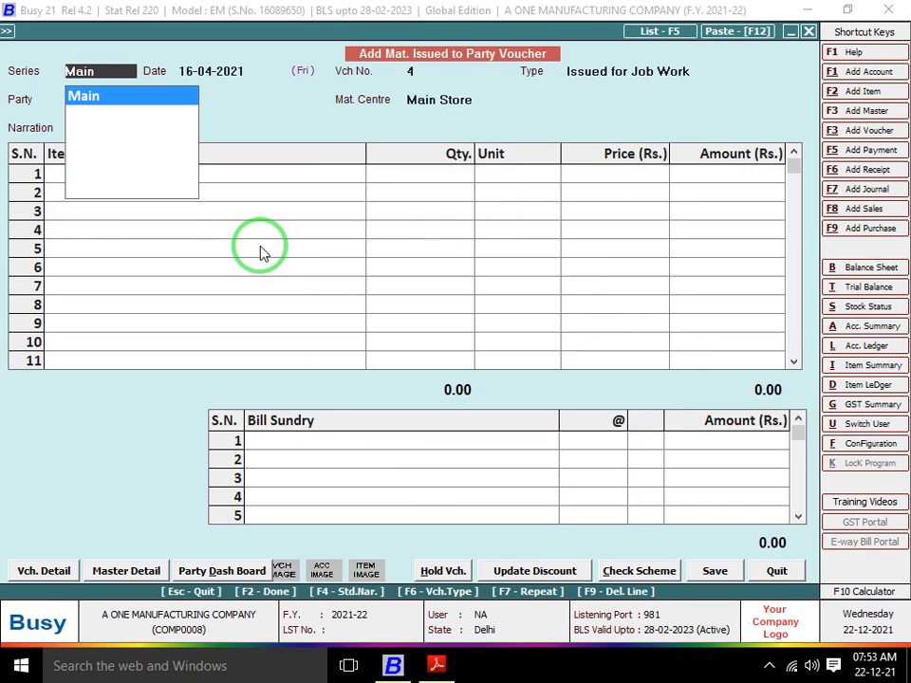
# Start the voucher for challan A-ONE/4, dated 17-04-2021, Issued for Job Work to AB PRODUCT from Main Store.
pyautogui.hotkey('alt', 'Tab')
pyautogui.scroll(-5, 259, 244)
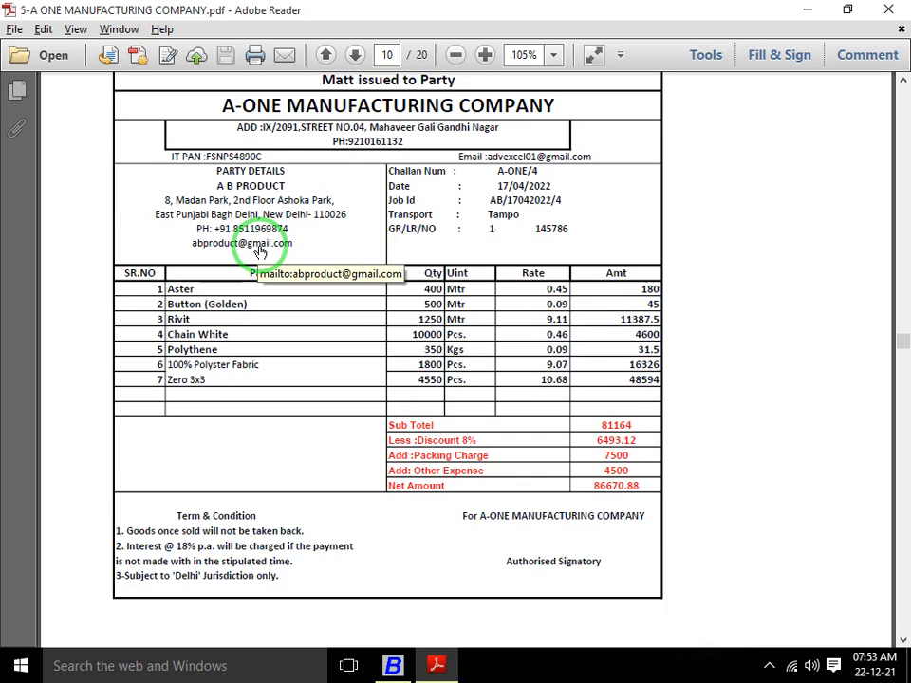
pyautogui.scroll(1, 259, 249)
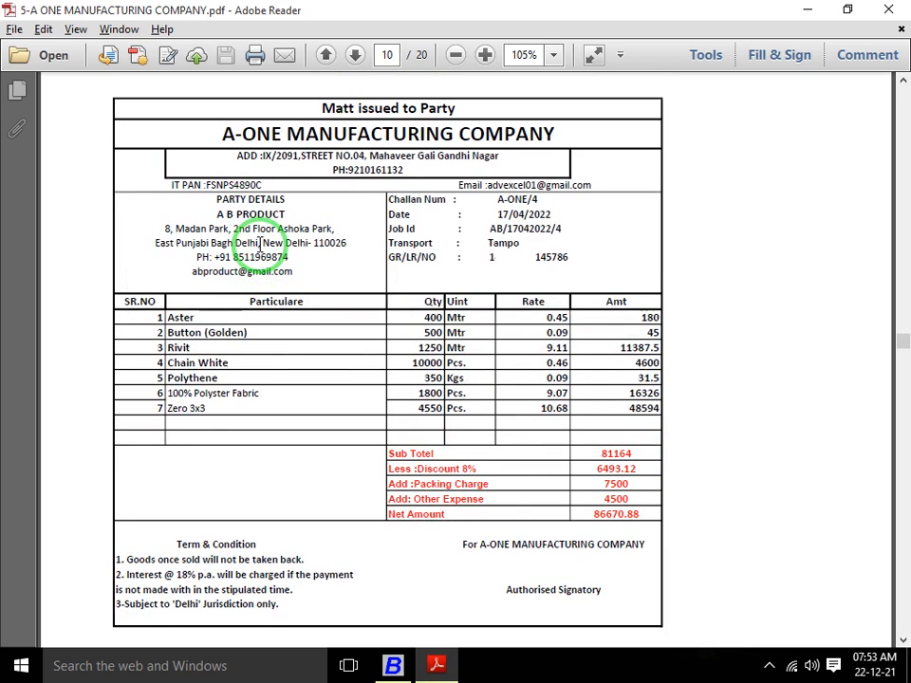
pyautogui.hotkey('alt', 'Tab')
pyautogui.press('Return')
pyautogui.write('17-04-2021')
pyautogui.press('Return')
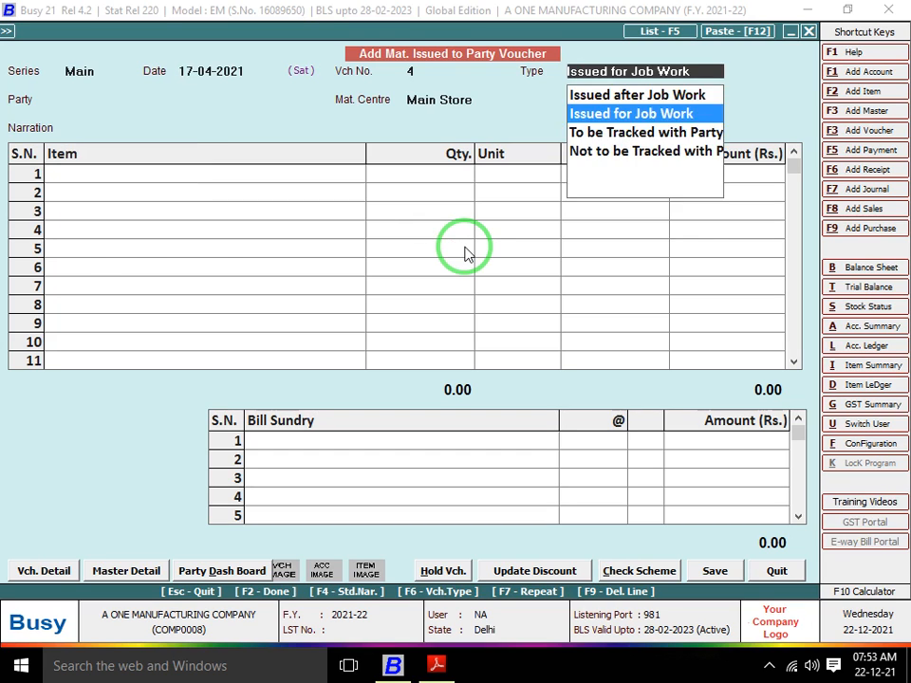
pyautogui.press('Return')
pyautogui.press('Return')
pyautogui.press('Return')
pyautogui.press('Return')
pyautogui.press('Return')
# Add ASTER as the first item with a quantity of 400 metres at a price of 0.45.
pyautogui.hotkey('alt', 'Tab')
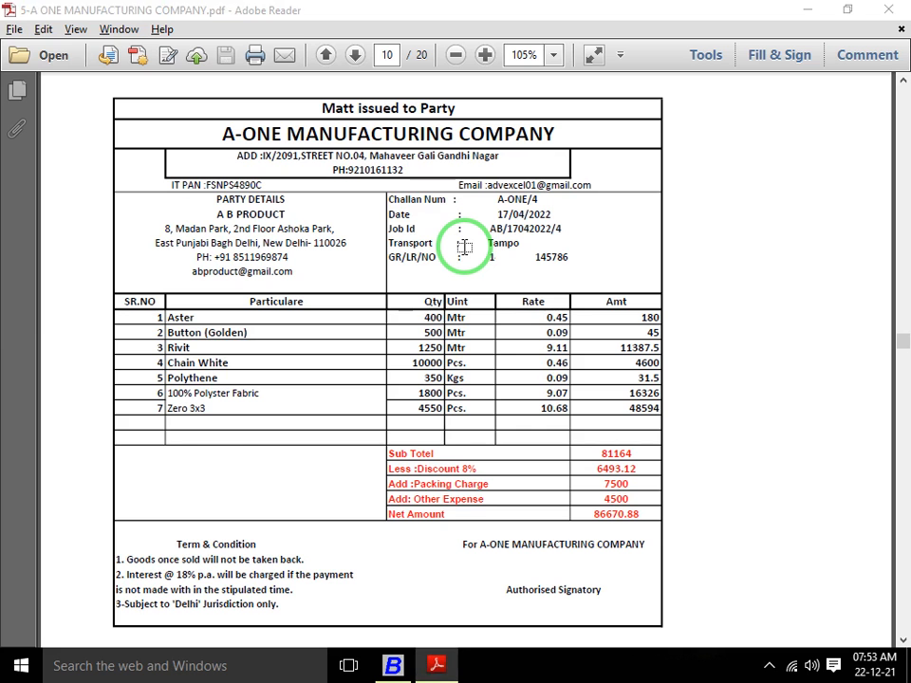
pyautogui.hotkey('alt', 'Tab')
pyautogui.write('AST')
pyautogui.press('Return')
pyautogui.hotkey('alt', 'Tab')
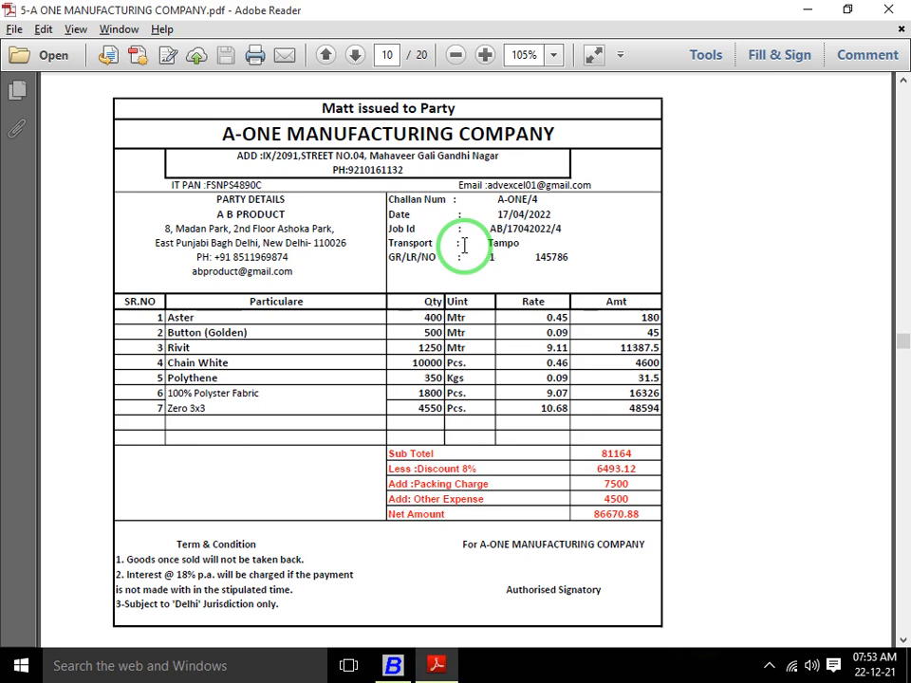
pyautogui.hotkey('alt', 'Tab')
pyautogui.write('400')
pyautogui.press('Return')
pyautogui.press('Return')
pyautogui.press('Return')
pyautogui.press('Return')
# Add BUTTON GOLDEN as the second item with a quantity of 500 pieces at a price of 0.09.
pyautogui.hotkey('alt', 'Tab')
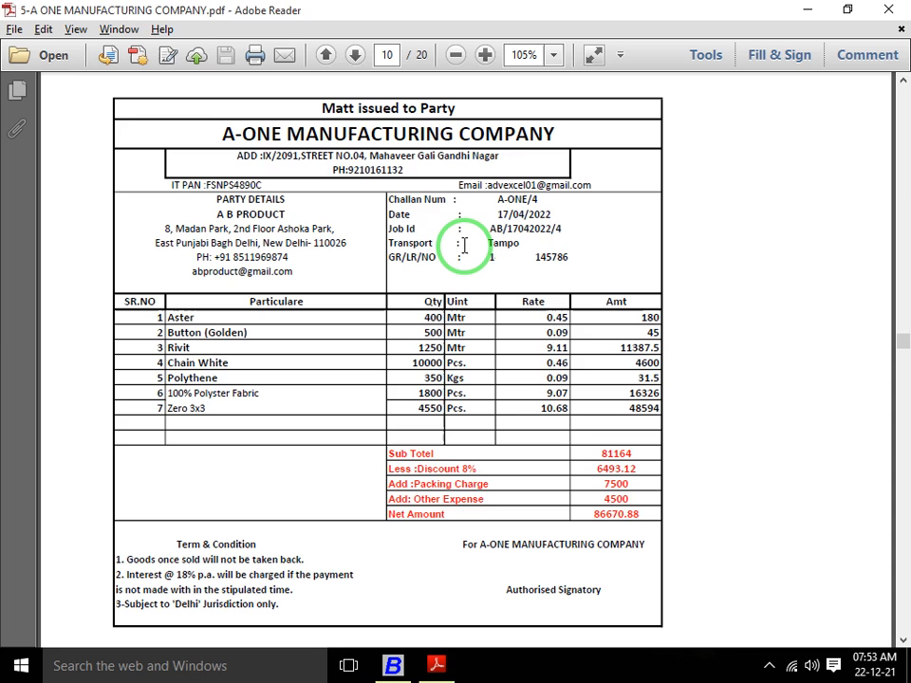
pyautogui.hotkey('alt', 'Tab')
pyautogui.write('bUT')
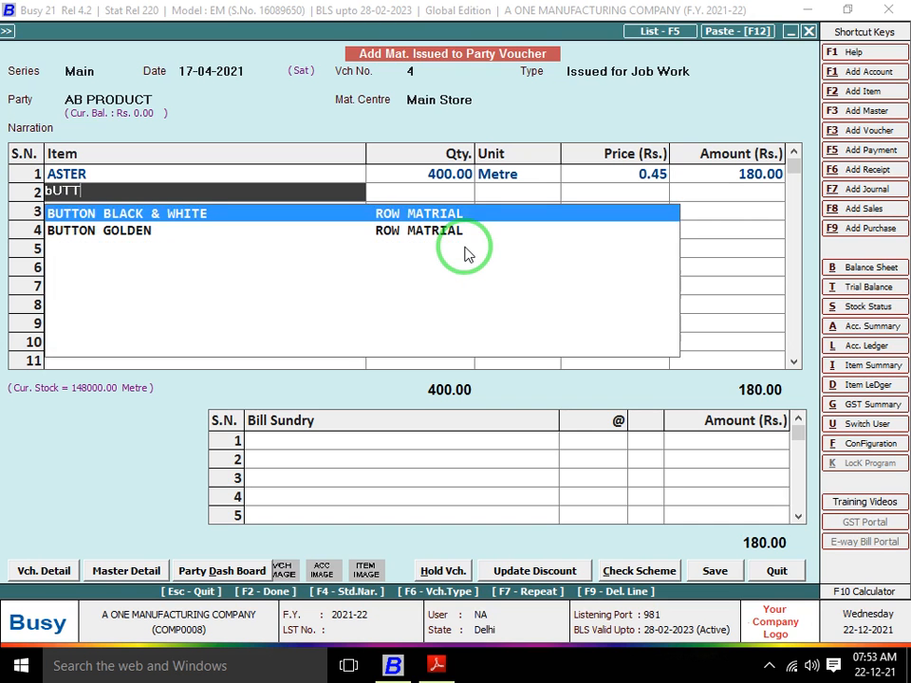
pyautogui.write('T')
pyautogui.press('Down')
pyautogui.press('Return')
pyautogui.hotkey('alt', 'Tab')
pyautogui.hotkey('alt', 'Tab')
pyautogui.write('500')
pyautogui.press('Return')
pyautogui.press('Return')
pyautogui.press('Return')
pyautogui.press('Return')
# Add RIVIT from the challan as the third item with a quantity of 1,250 pieces at a price of 9.11.
pyautogui.hotkey('alt', 'Tab')
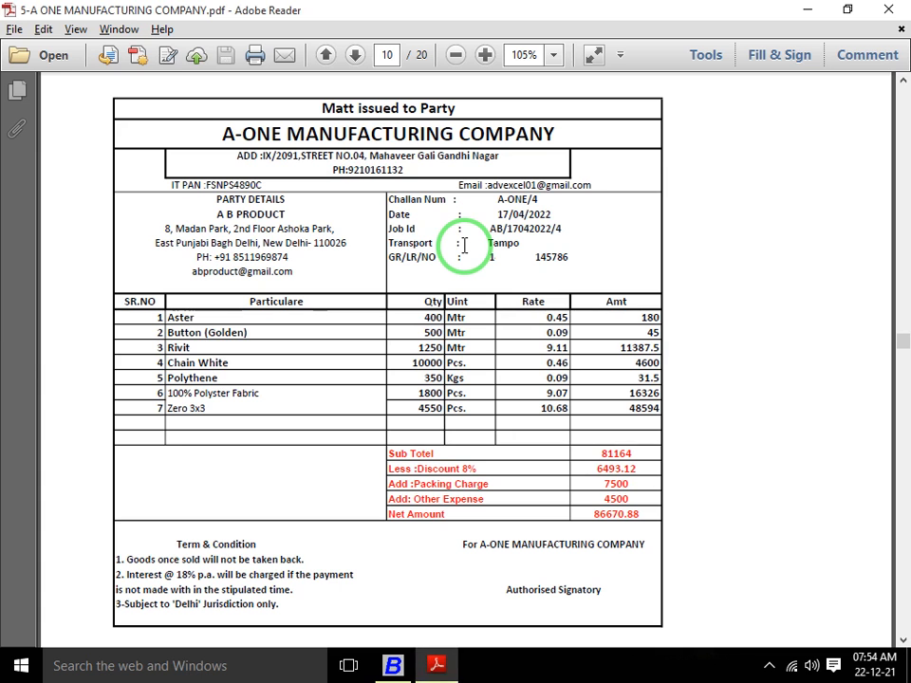
pyautogui.hotkey('alt', 'Tab')
pyautogui.write('riv')
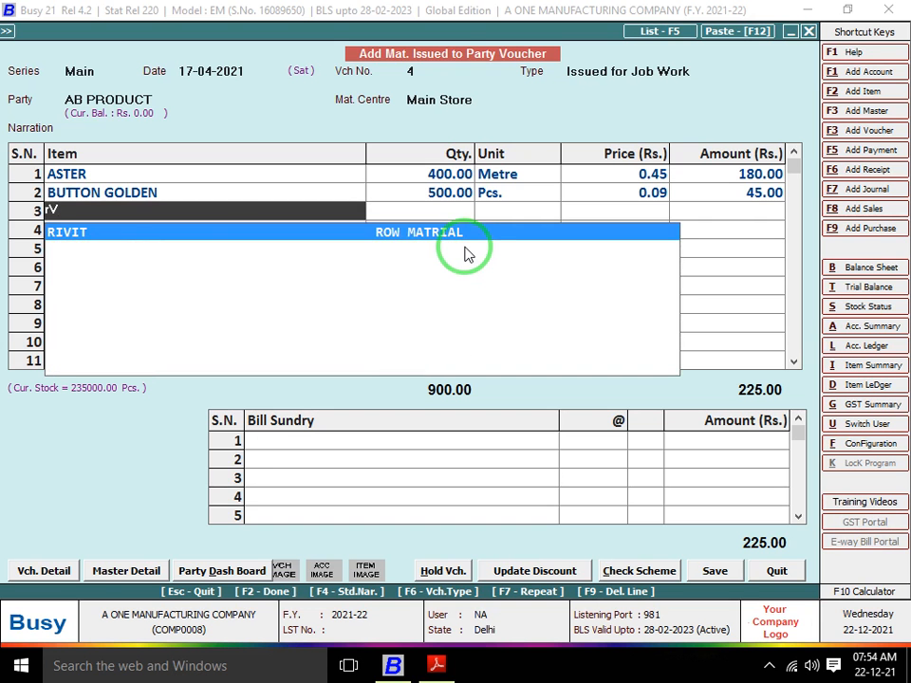
pyautogui.press('Return')
pyautogui.hotkey('alt', 'Tab')
pyautogui.hotkey('alt', 'Tab')
pyautogui.write('1,250')
pyautogui.press('Return')
pyautogui.press('Return')
pyautogui.press('Return')
# Add CHAIN WHITE as the fourth item with a quantity of 10,000 pieces at a price of 0.46.
pyautogui.hotkey('alt', 'Tab')
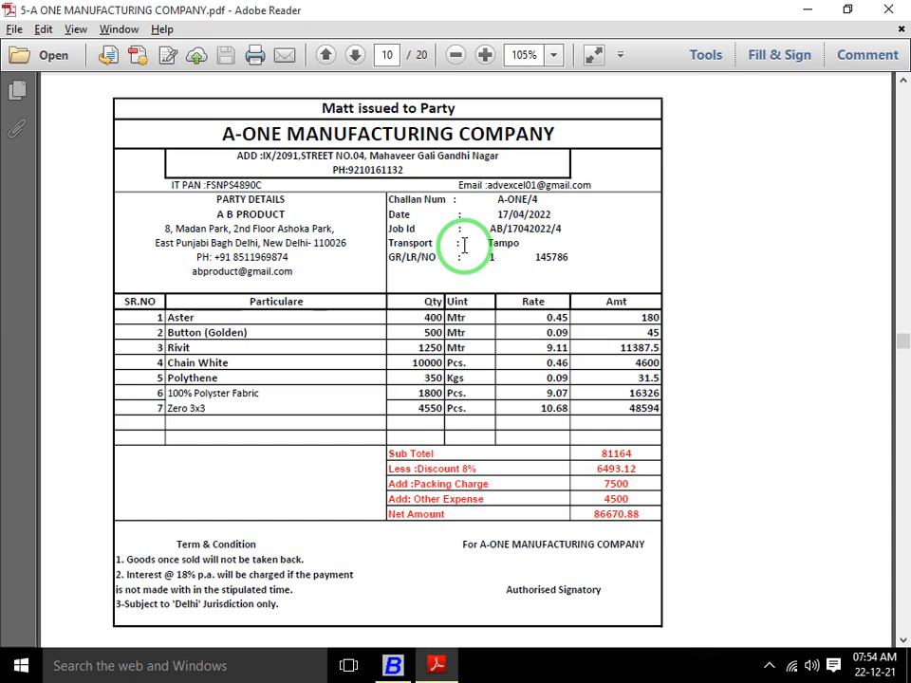
pyautogui.hotkey('alt', 'Tab')
pyautogui.write('ch')
pyautogui.press('Down')
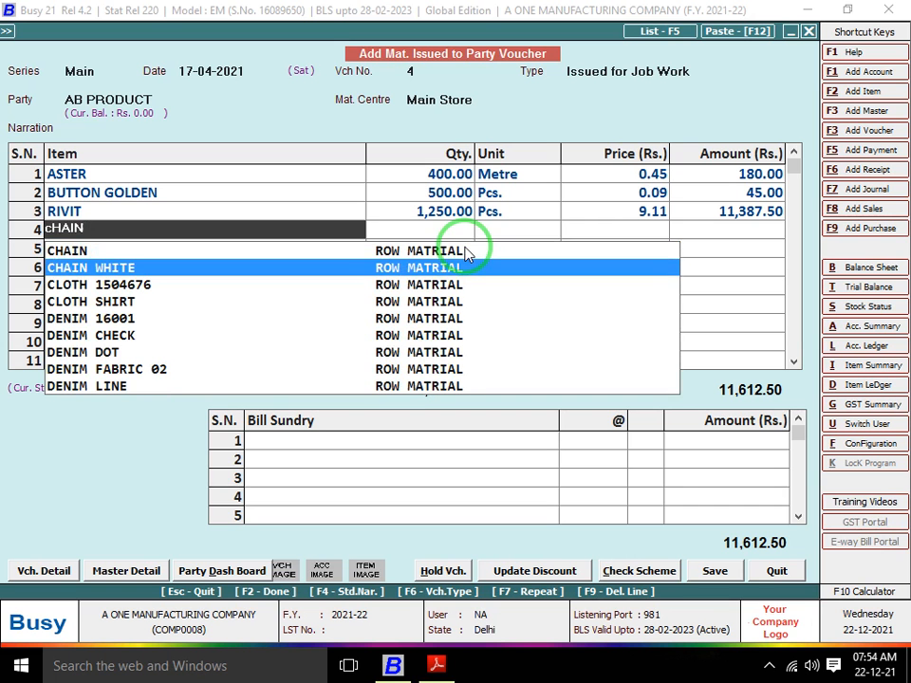
pyautogui.press('Return')
pyautogui.hotkey('alt', 'Tab')
pyautogui.hotkey('alt', 'Tab')
pyautogui.write('10000')
pyautogui.press('Return')
pyautogui.press('Return')
# Add POLYTHENE as the fifth item with a quantity of 350 pieces at a price of 0.09.
pyautogui.hotkey('alt', 'Tab')
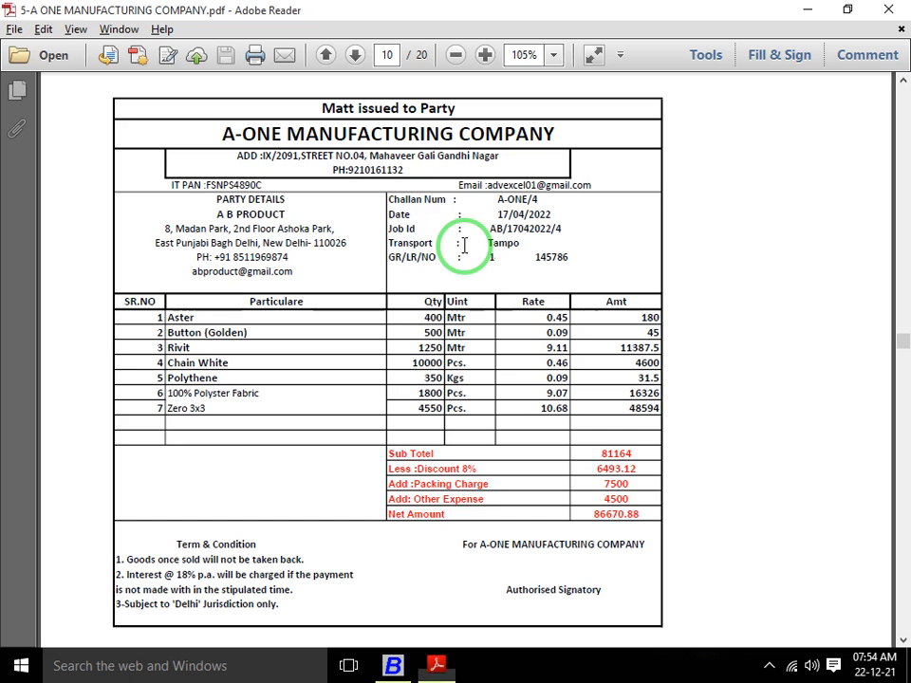
pyautogui.hotkey('alt', 'Tab')
pyautogui.write('pOL')
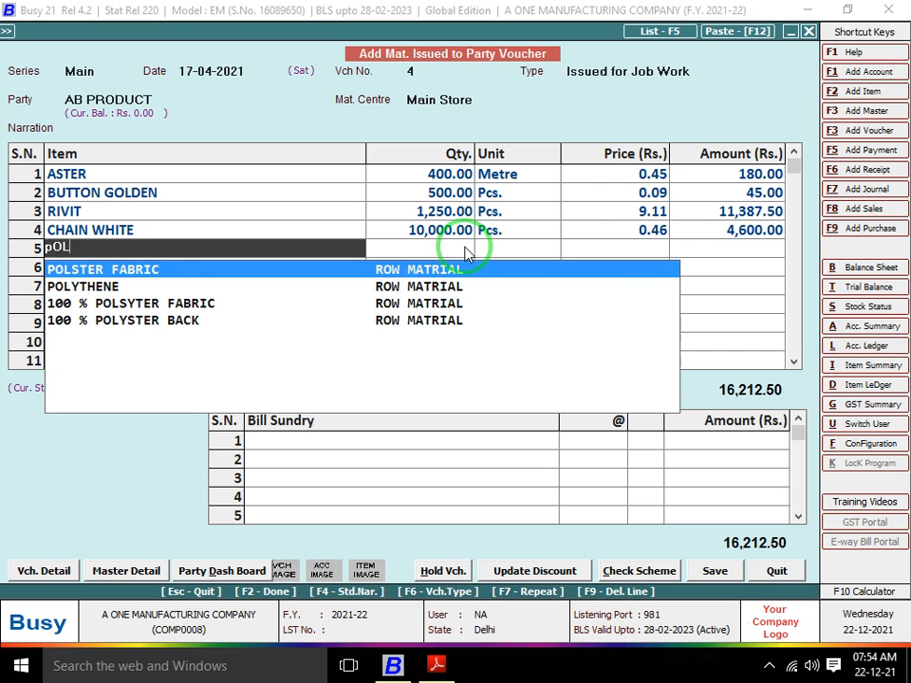
pyautogui.press('Down')
pyautogui.press('Return')
pyautogui.hotkey('alt', 'Tab')
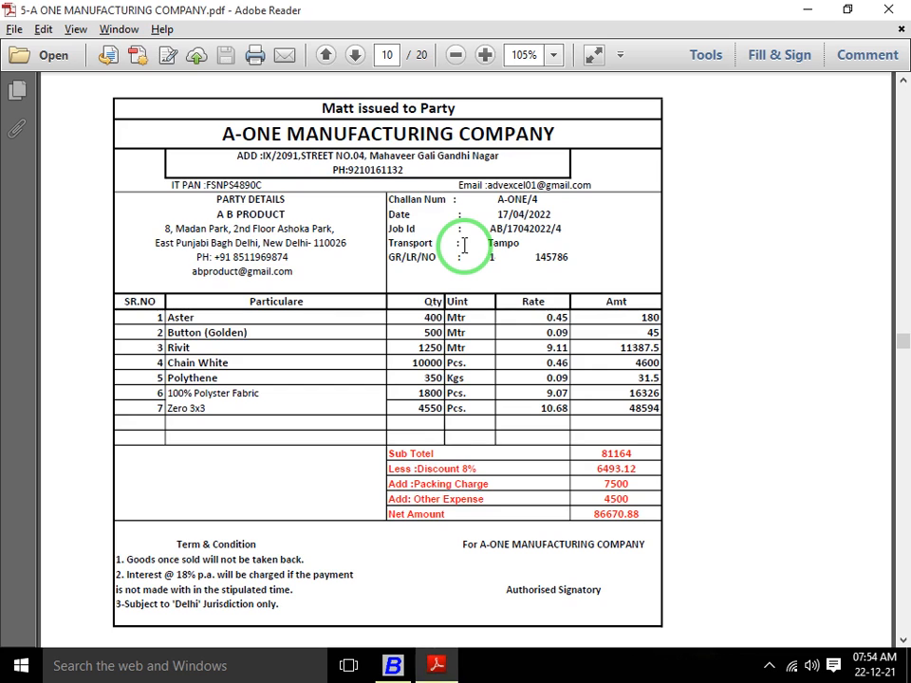
pyautogui.hotkey('alt', 'Tab')
pyautogui.write('350')
pyautogui.press('Return')
pyautogui.press('Return')
pyautogui.press('Return')
pyautogui.press('Return')
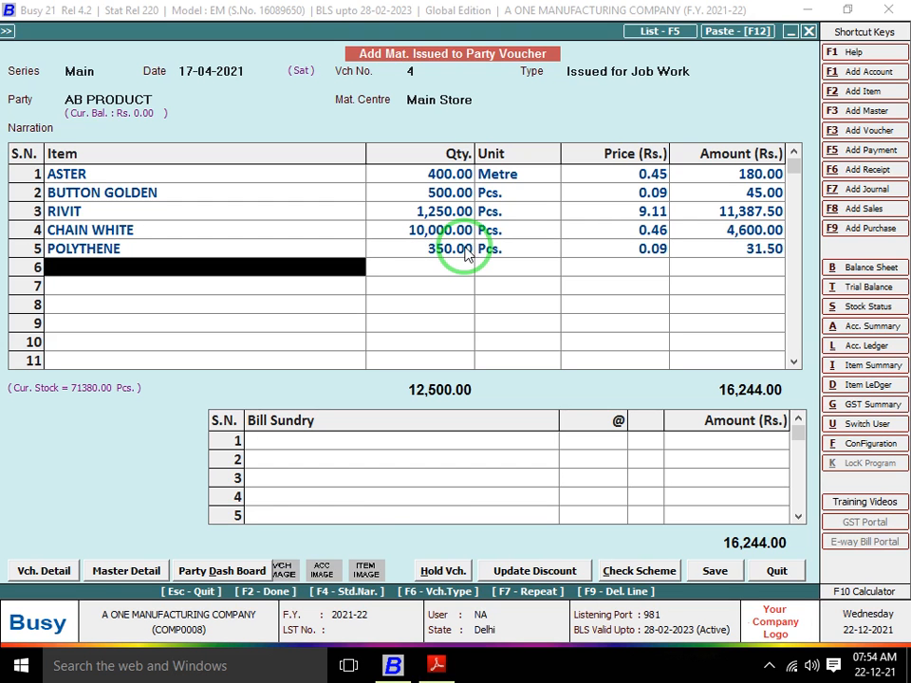
# Add 100 % POLSYTER FABRIC as the sixth item with a quantity of 1,800 metres at a price of 9.07.
pyautogui.hotkey('alt', 'Tab')
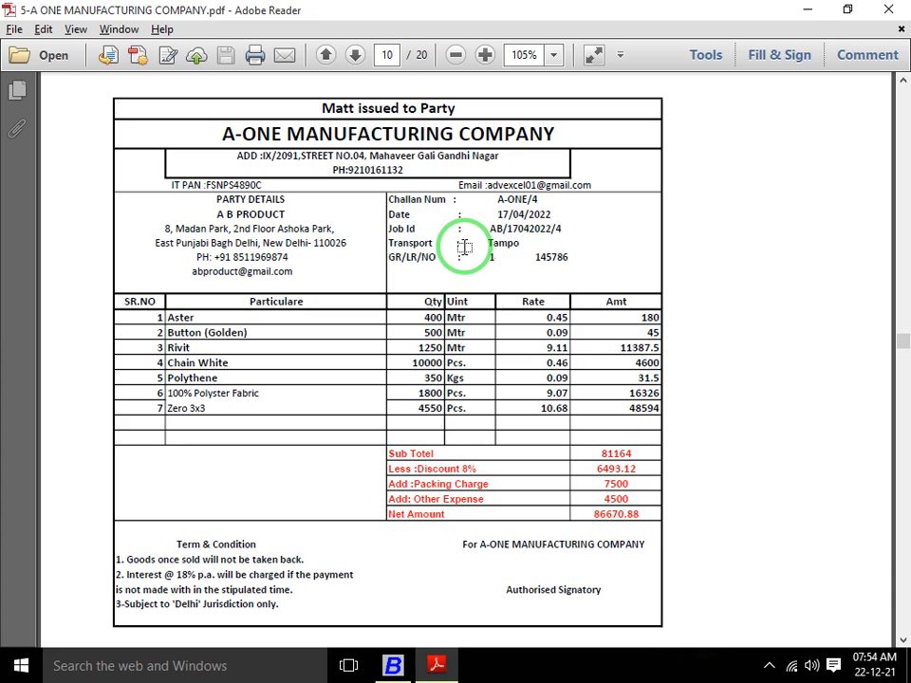
pyautogui.hotkey('alt', 'Tab')
pyautogui.write('100')
pyautogui.hotkey('alt', 'Tab')
pyautogui.hotkey('alt', 'Tab')
pyautogui.press('Return')
pyautogui.hotkey('alt', 'Tab')
pyautogui.hotkey('alt', 'Tab')
pyautogui.write('1800')
pyautogui.press('Return')
pyautogui.write('9.07')
pyautogui.press('Return')
pyautogui.press('Return')
# Add ZERO 3*3 as the seventh item with a quantity of 4,550 metres at a price of 10.65.
pyautogui.hotkey('alt', 'Tab')
pyautogui.hotkey('alt', 'Tab')
pyautogui.write('zer')
pyautogui.press('Return')
pyautogui.hotkey('alt', 'Tab')
pyautogui.hotkey('alt', 'Tab')
pyautogui.write('4550')
pyautogui.press('Return')
pyautogui.press('Return')
pyautogui.press('Return')
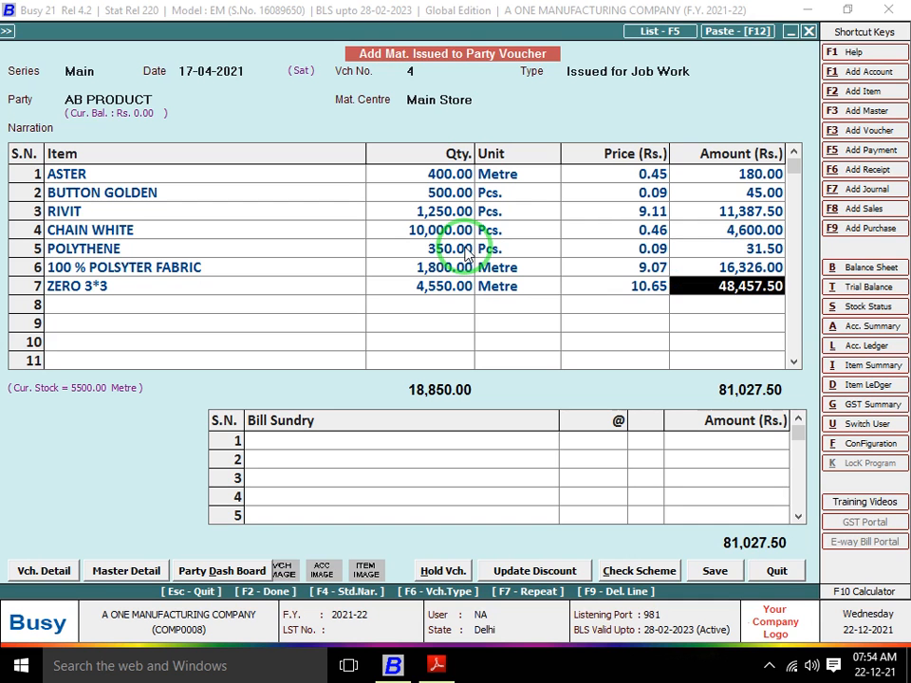
pyautogui.hotkey('alt', 'Tab')
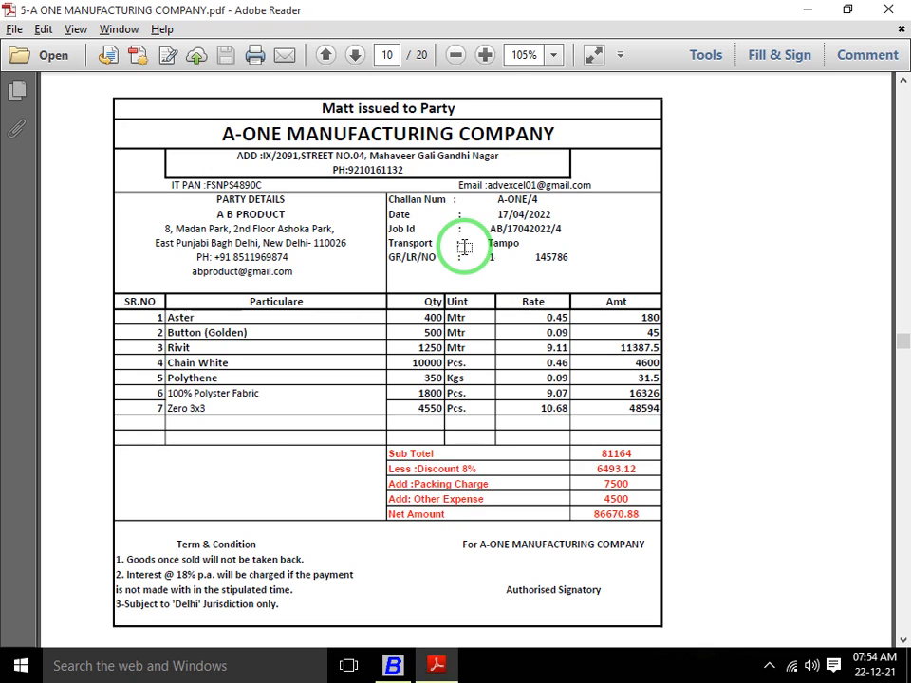
pyautogui.hotkey('alt', 'Tab')
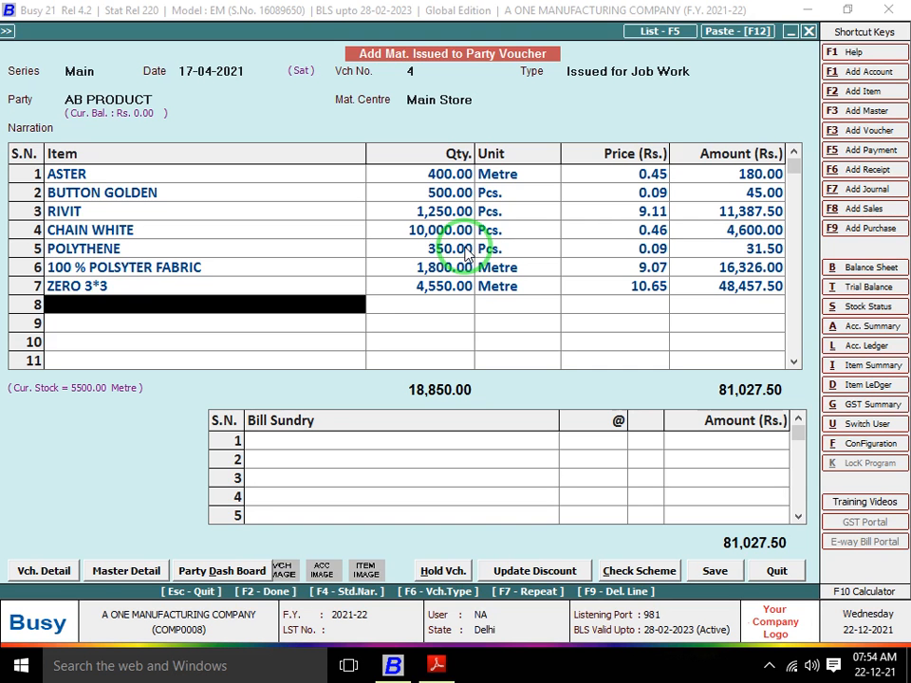
# Finish the item list and add a Discount bill sundry of 8%.
pyautogui.press('Return')
pyautogui.hotkey('alt', 'Tab')
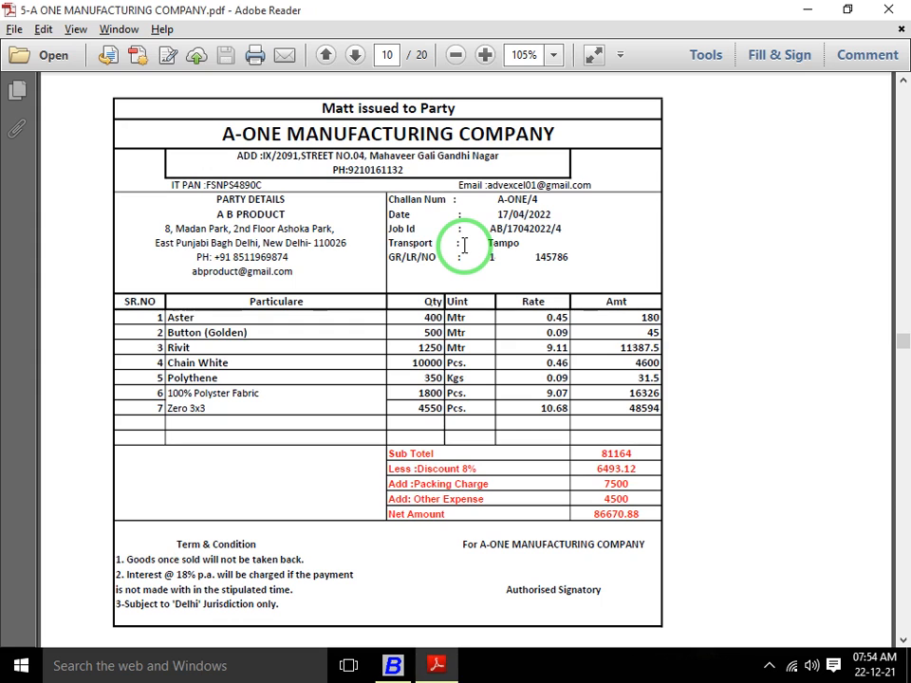
pyautogui.hotkey('alt', 'Tab')
pyautogui.write('dis')
pyautogui.press('Return')
pyautogui.write('85')
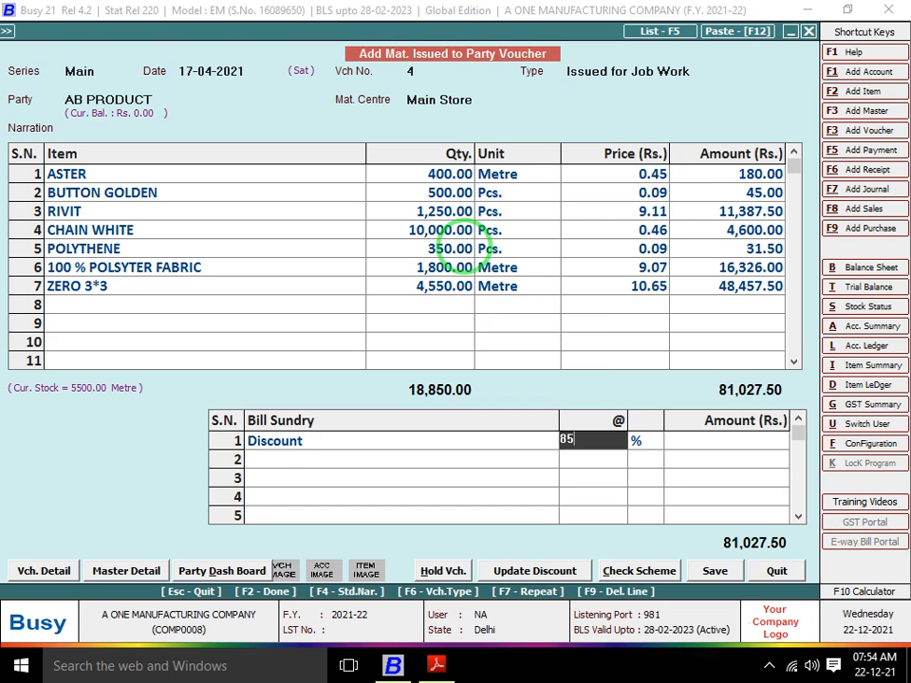
pyautogui.press('BackSpace')
pyautogui.press('Return')
pyautogui.press('Return')
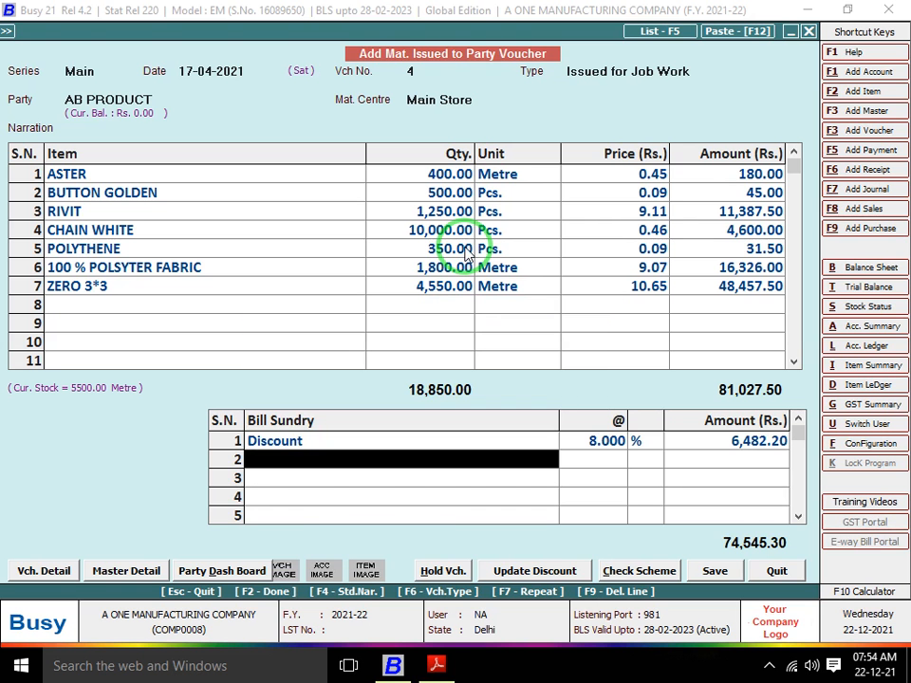
# Add PACKING CHARGES of 7,500 as the second bill sundry.
pyautogui.hotkey('alt', 'Tab')
pyautogui.hotkey('alt', 'Tab')
pyautogui.write('pac')
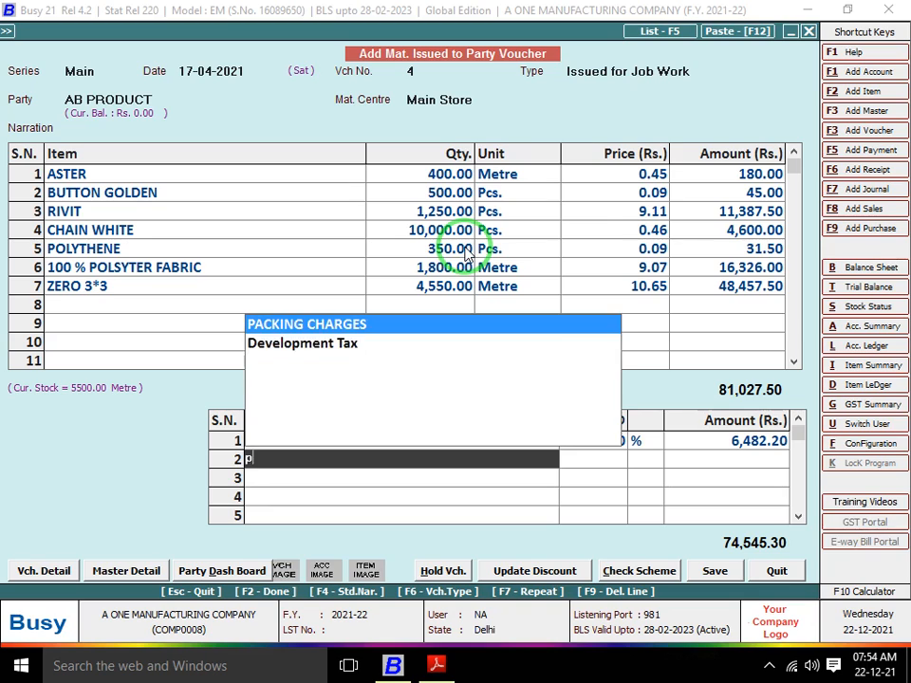
pyautogui.press('Return')
pyautogui.hotkey('alt', 'Tab')
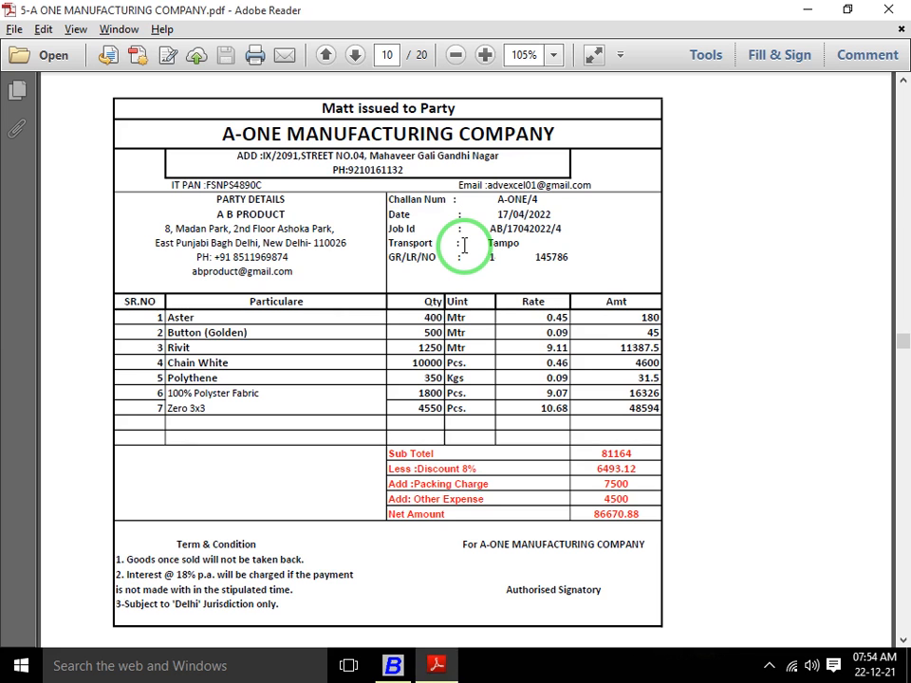
pyautogui.hotkey('alt', 'Tab')
pyautogui.write('7500')
pyautogui.press('Return')
# Add OTHER CHARGES of 4,500 as the third bill sundry.
pyautogui.hotkey('alt', 'Tab')
pyautogui.hotkey('alt', 'Tab')
pyautogui.write('other')
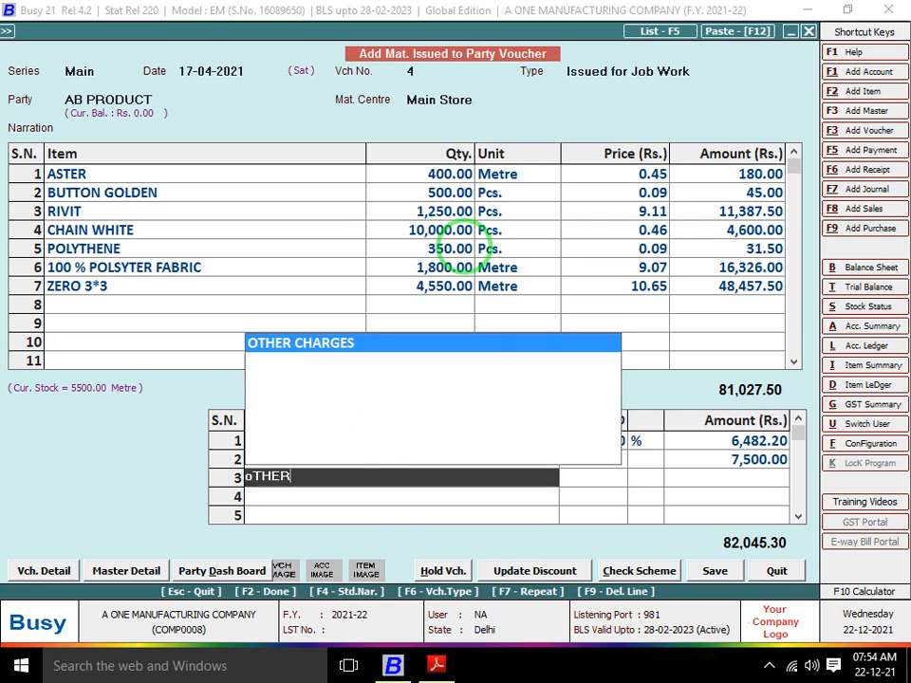
pyautogui.press('Return')
pyautogui.hotkey('alt', 'Tab')
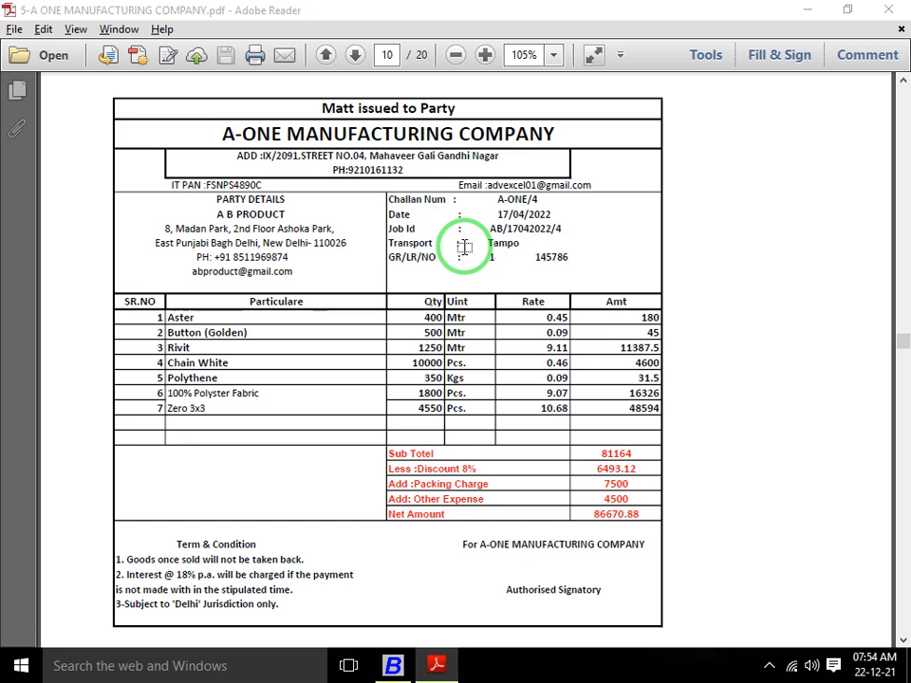
pyautogui.hotkey('alt', 'Tab')
pyautogui.write('45')
pyautogui.press('Return')
# Compare the voucher's subtotal, bill sundries and net amount with those on the PDF challan.
pyautogui.hotkey('alt', 'Tab')
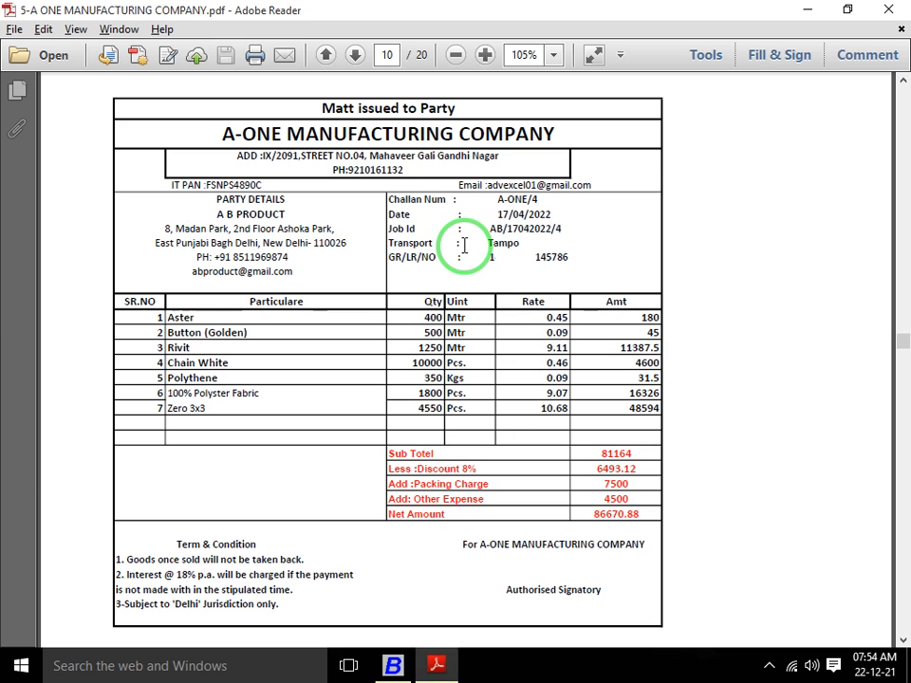
pyautogui.hotkey('alt', 'Tab')
pyautogui.hotkey('alt', 'Tab')
pyautogui.hotkey('alt', 'Tab')
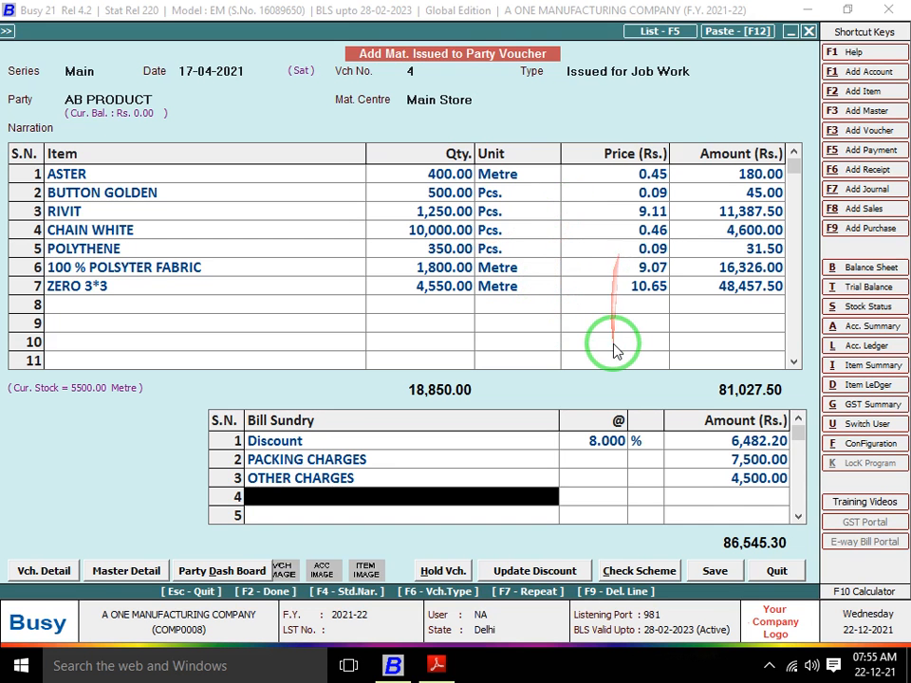
pyautogui.hotkey('alt', 'Tab')
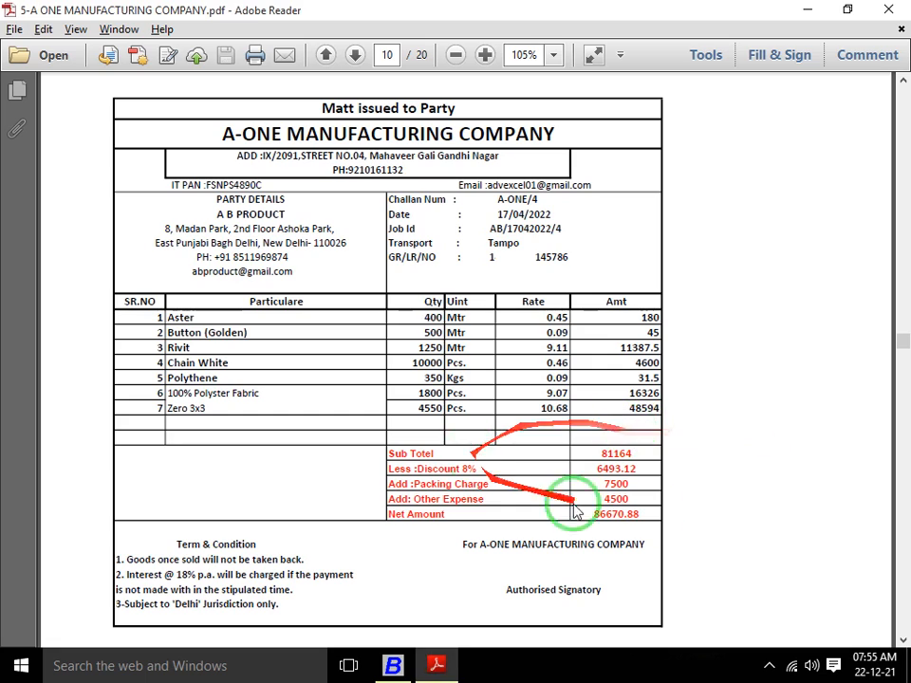
pyautogui.hotkey('alt', 'Tab')
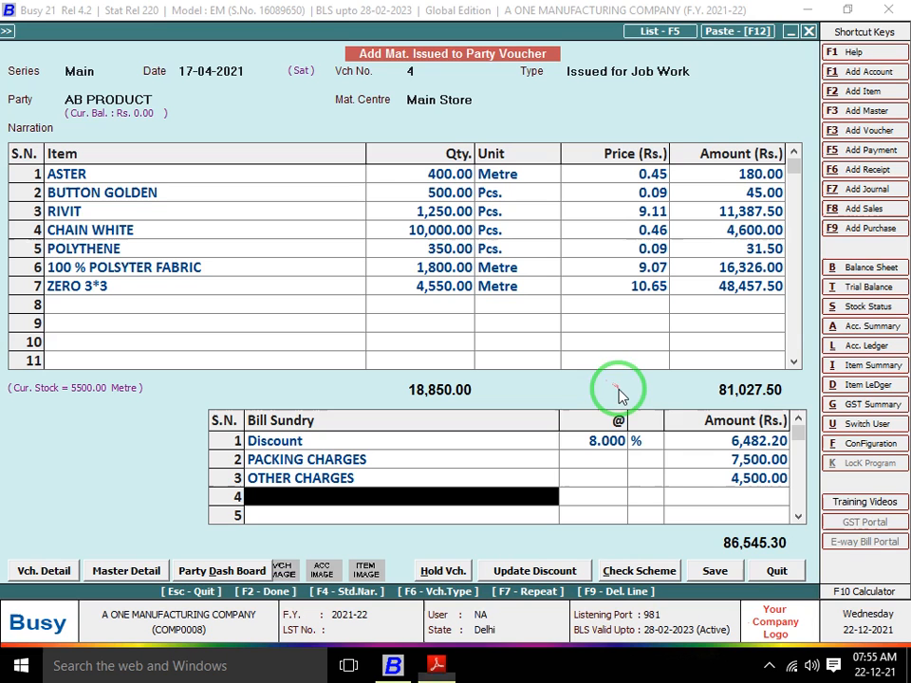
pyautogui.hotkey('alt', 'Tab')
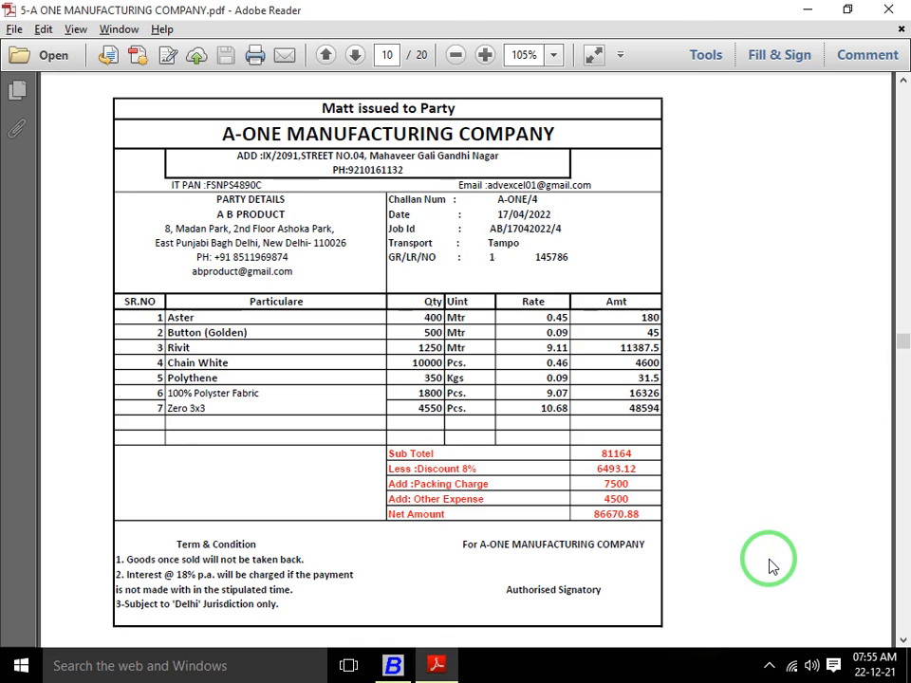
pyautogui.hotkey('alt', 'Tab')
# Check the voucher's item quantities and prices line by line against the PDF challan, especially the ZERO 3*3 row.
pyautogui.click(432, 194)
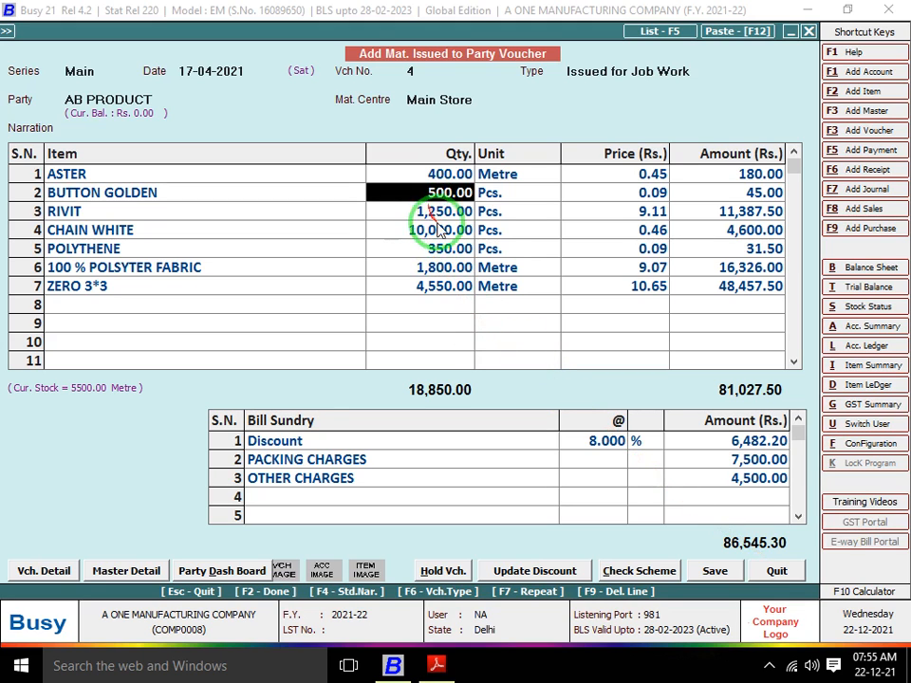
pyautogui.hotkey('alt', 'Tab')
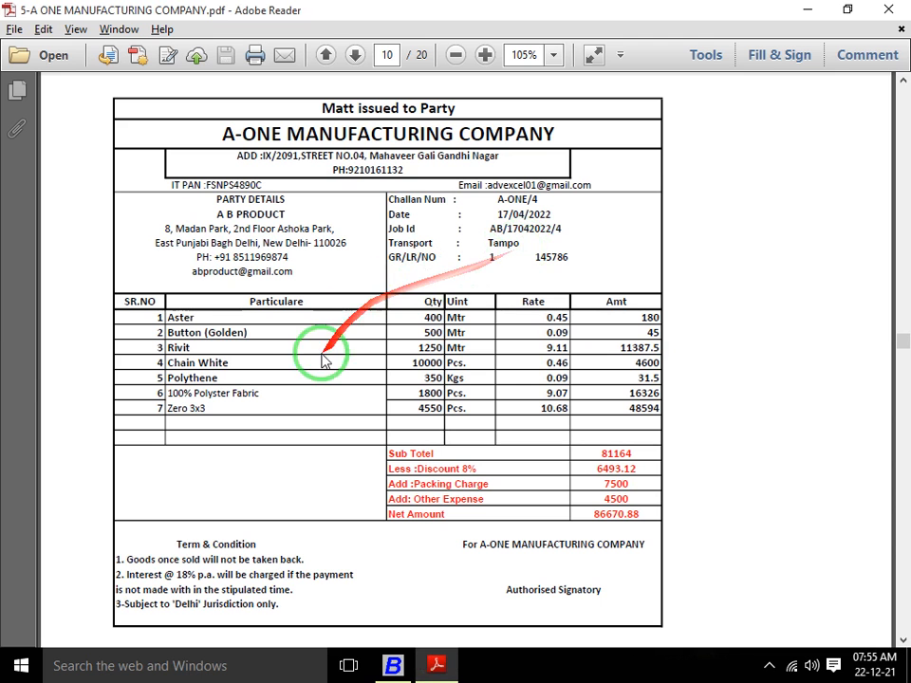
pyautogui.click(291, 416)
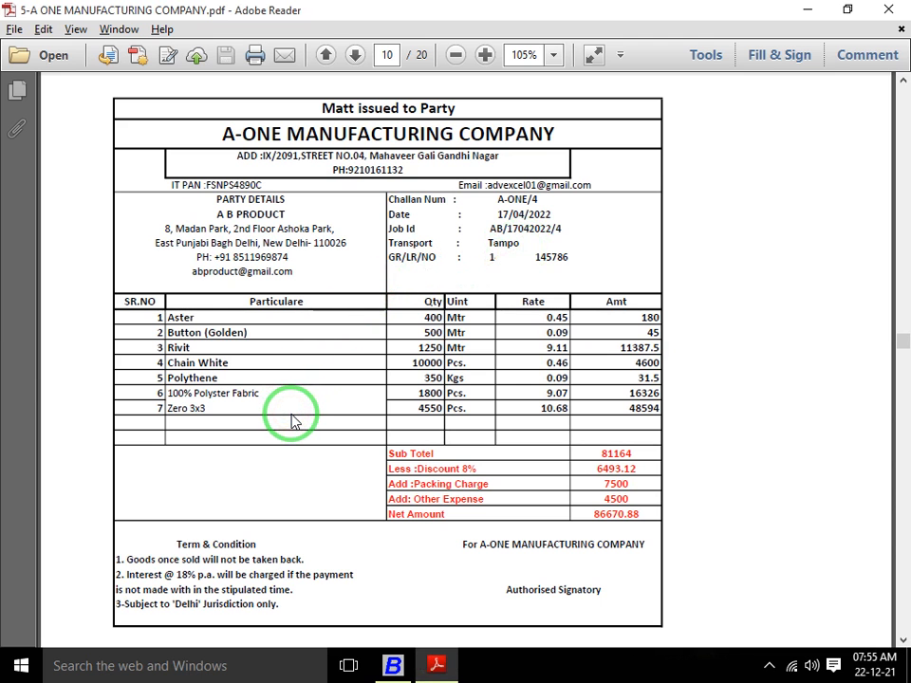
pyautogui.hotkey('alt', 'Tab')
pyautogui.click(638, 290)
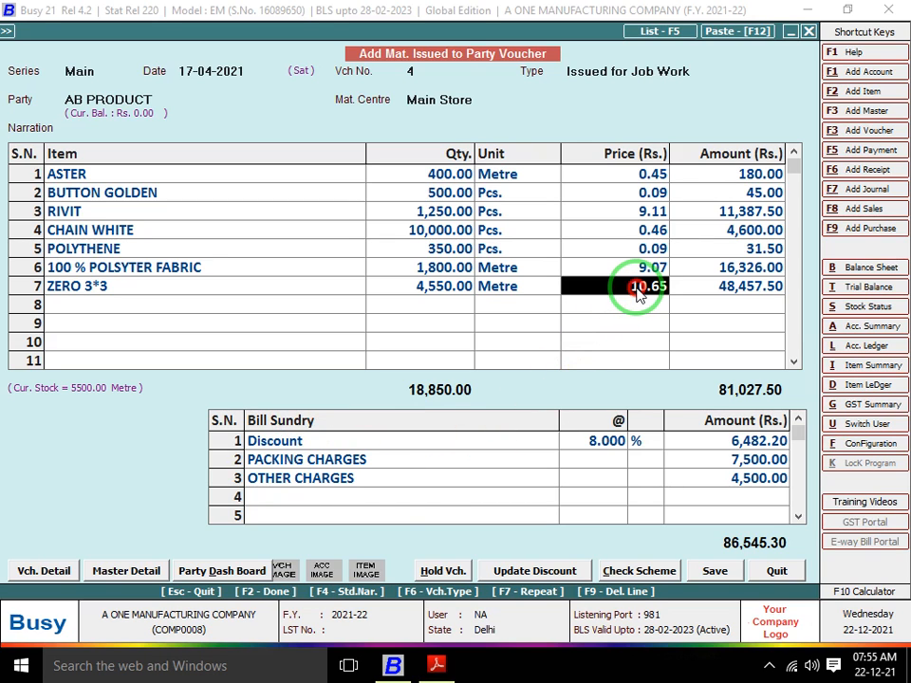
pyautogui.hotkey('alt', 'Tab')
pyautogui.click(556, 413)
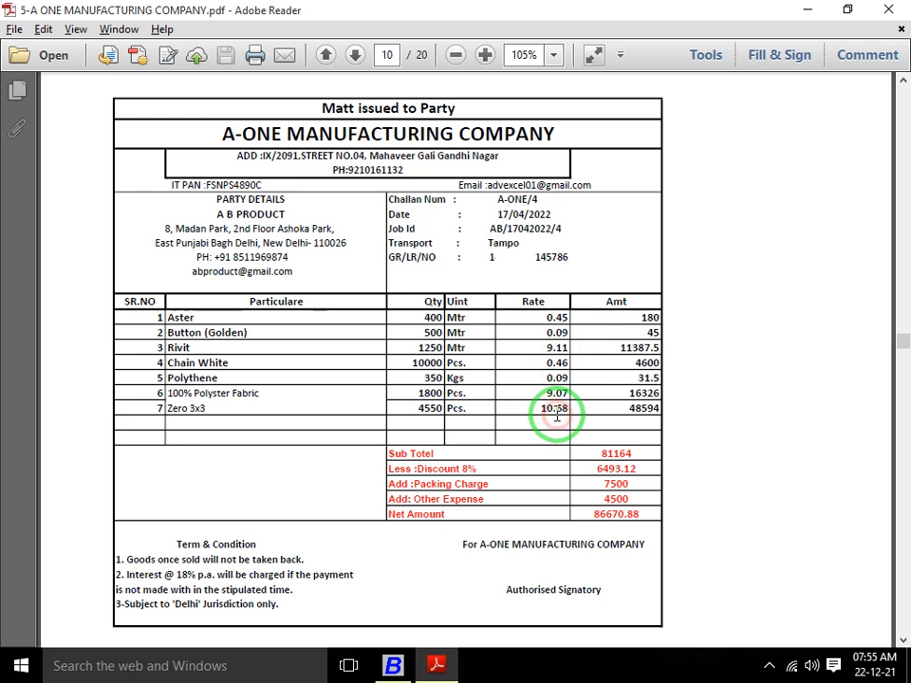
pyautogui.hotkey('alt', 'Tab')
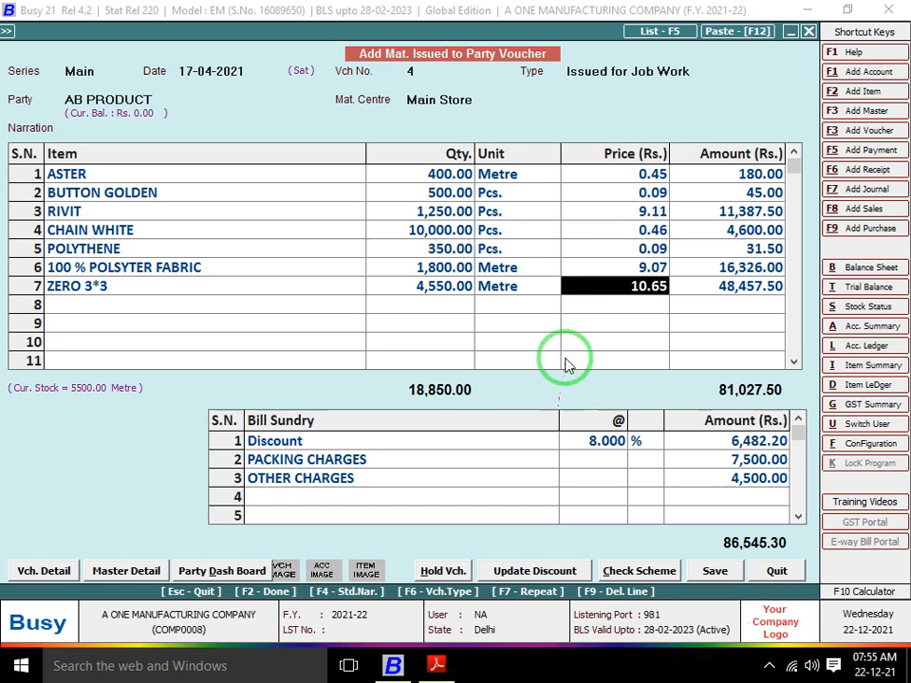
pyautogui.click(604, 188)
pyautogui.hotkey('alt', 'Tab')
pyautogui.hotkey('alt', 'Tab')
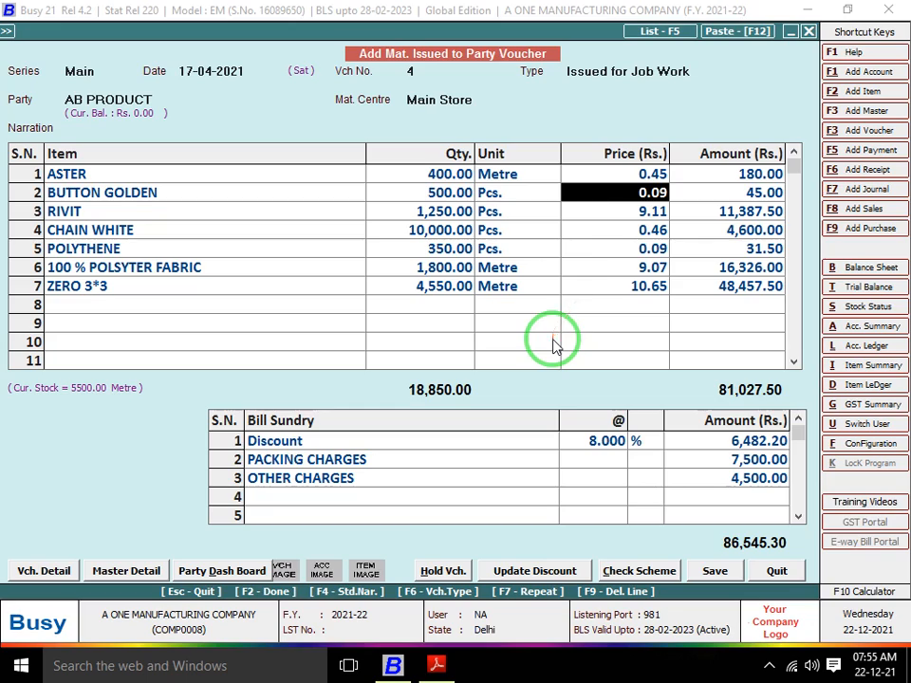
pyautogui.click(598, 211)
pyautogui.hotkey('alt', 'Tab')
pyautogui.hotkey('alt', 'Tab')
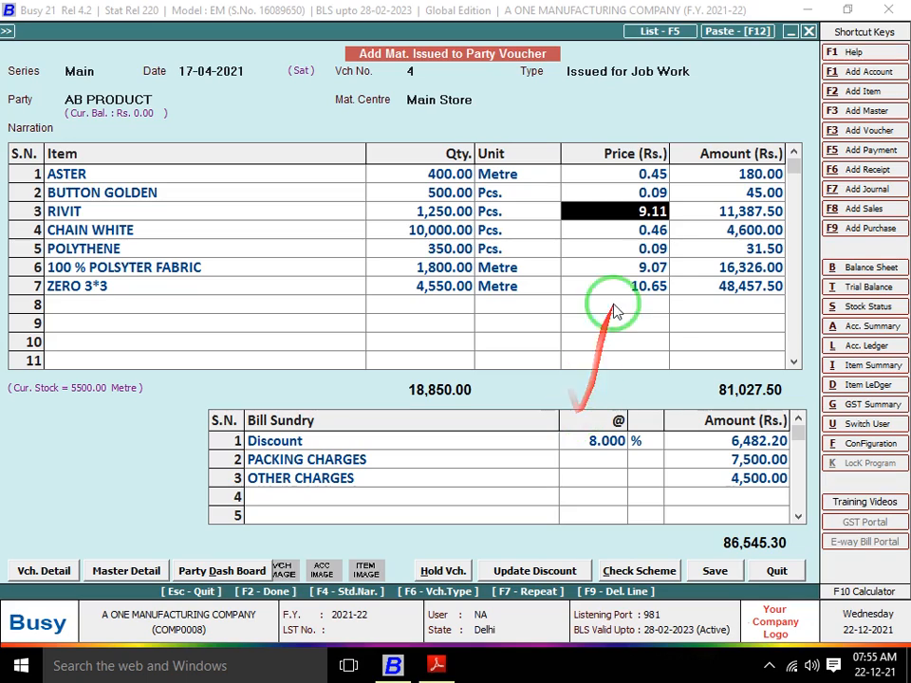
pyautogui.hotkey('alt', 'Tab')
pyautogui.hotkey('alt', 'Tab')
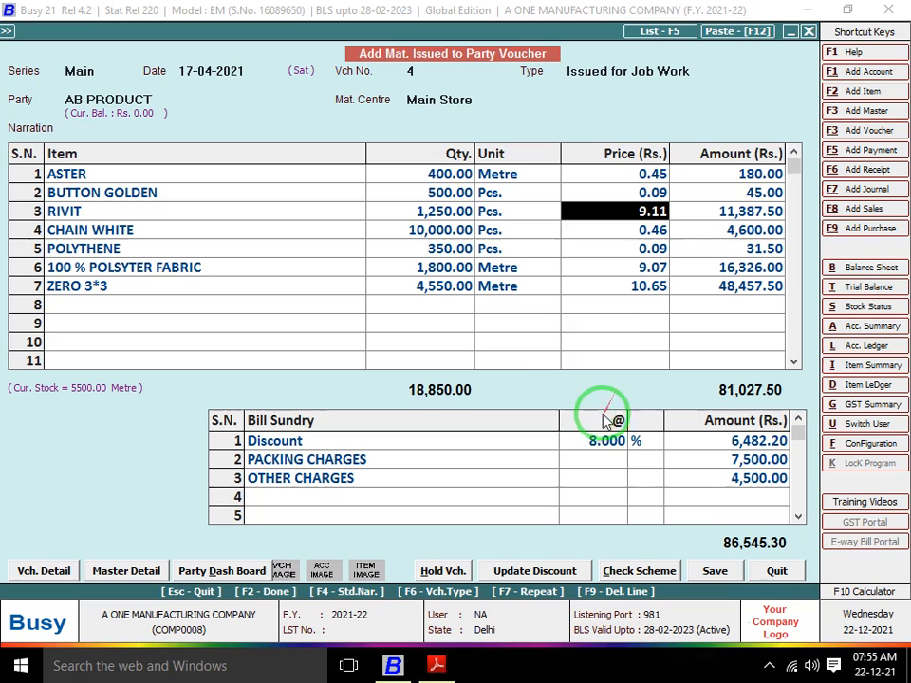
pyautogui.click(639, 287)
pyautogui.click(217, 294)
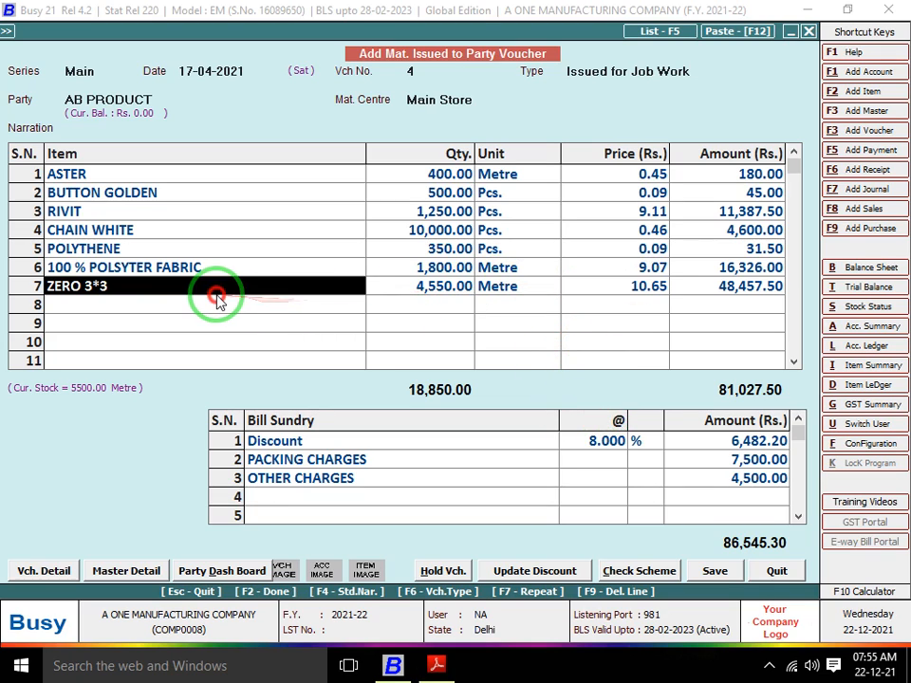
pyautogui.click(452, 297)
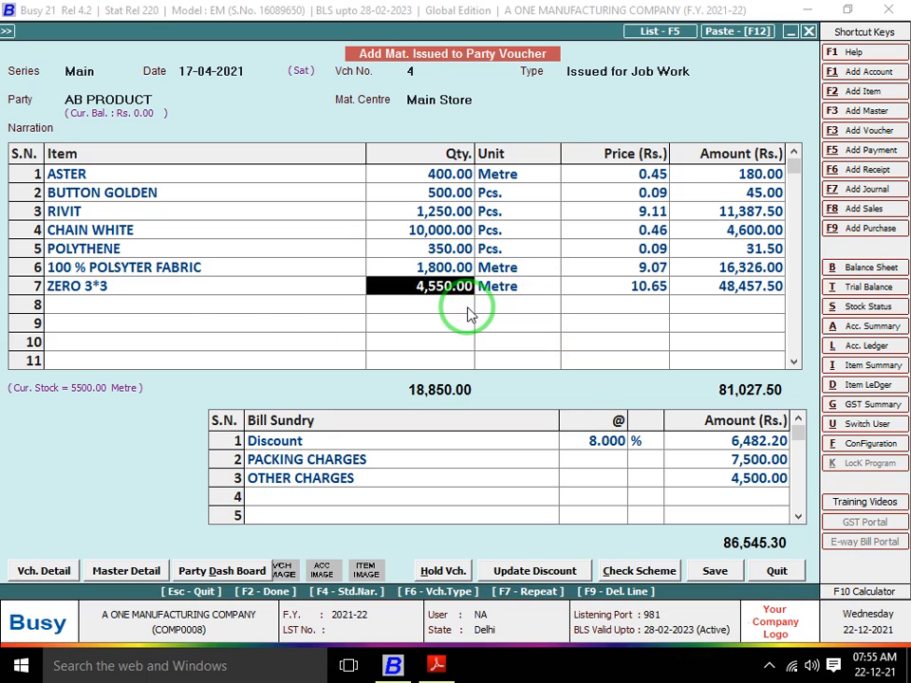
# Recheck the price of the ZERO 3*3 row against its rate on PDF challan A-ONE/4.
pyautogui.hotkey('alt', 'Tab')
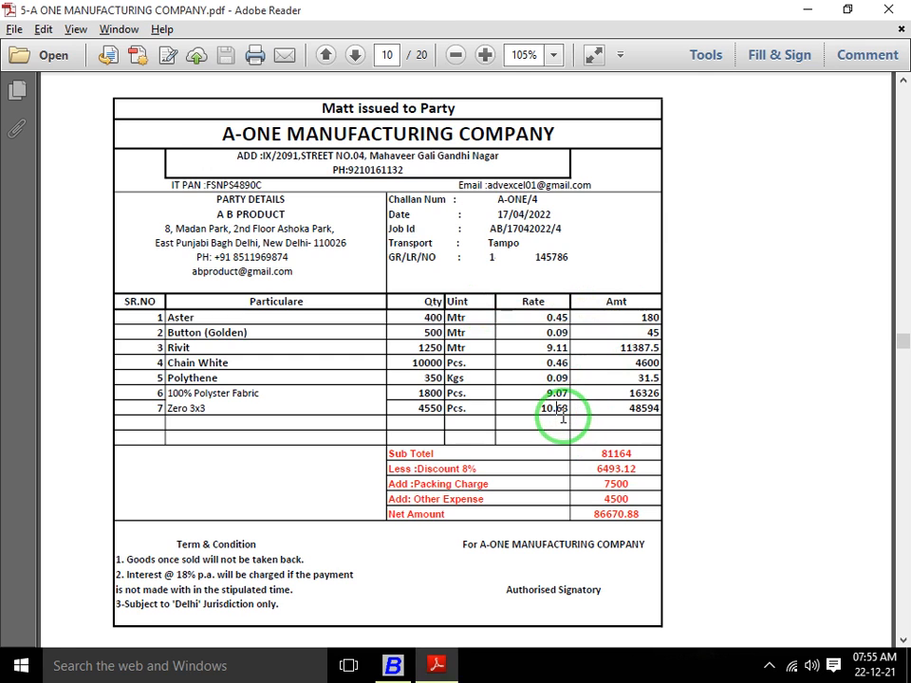
pyautogui.hotkey('alt', 'Tab')
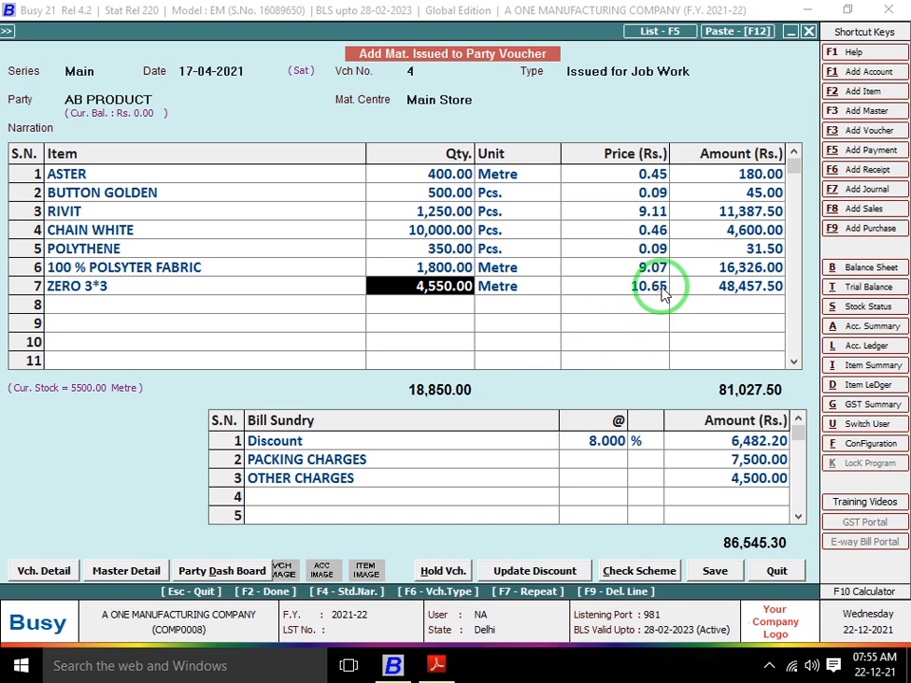
pyautogui.click(662, 290)
pyautogui.hotkey('alt', 'Tab')
pyautogui.hotkey('alt', 'Tab')
pyautogui.write('10.66')
pyautogui.press('Return')
pyautogui.press('Return')
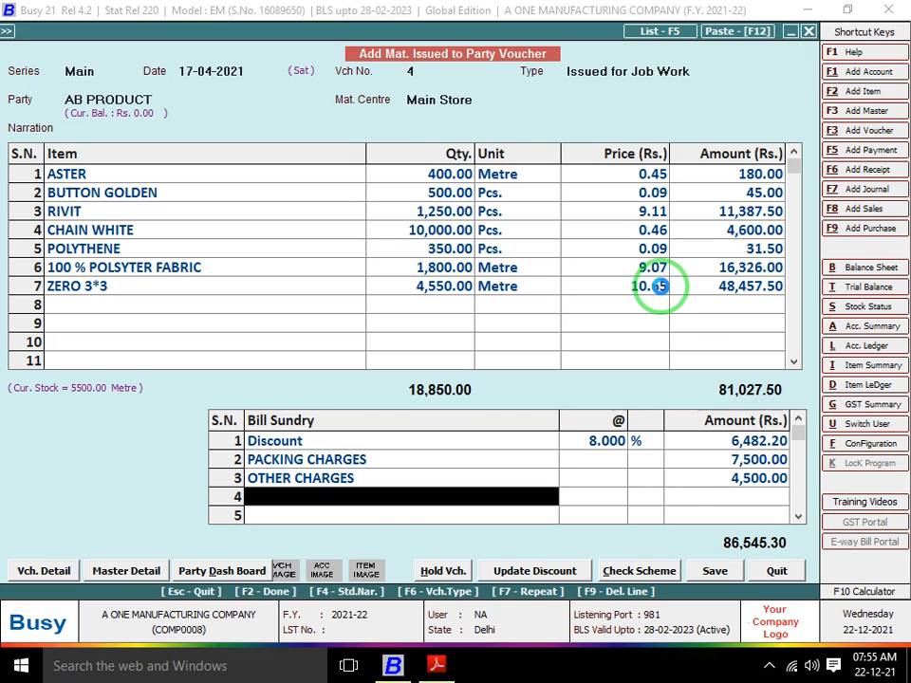
# Save the AB PRODUCT voucher without listing any finished goods to be received.
pyautogui.press('Return')
pyautogui.hotkey('alt', 'Tab')
pyautogui.hotkey('alt', 'Tab')
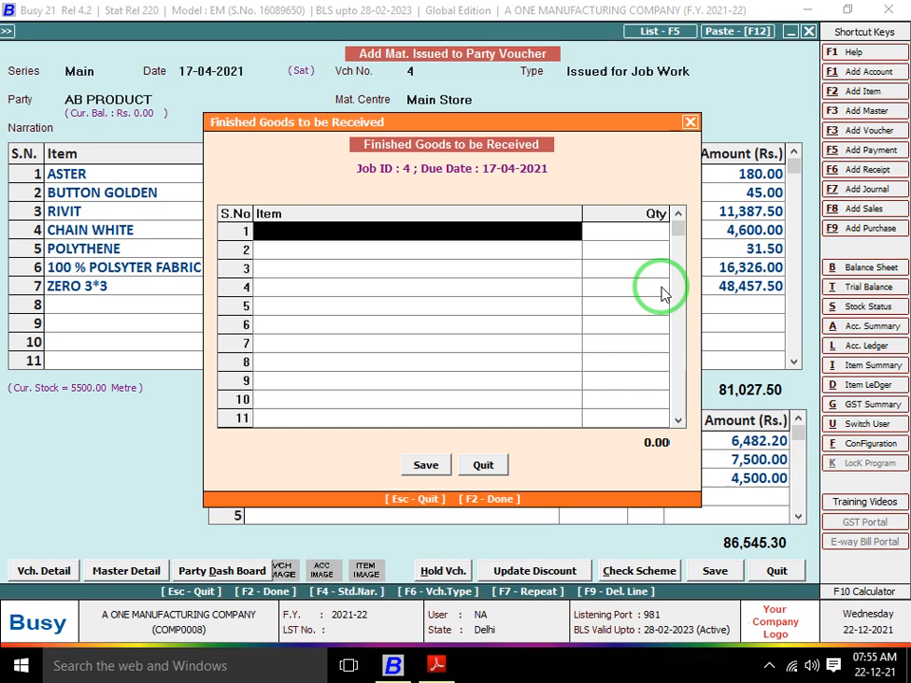
pyautogui.hotkey('alt', 'Tab')
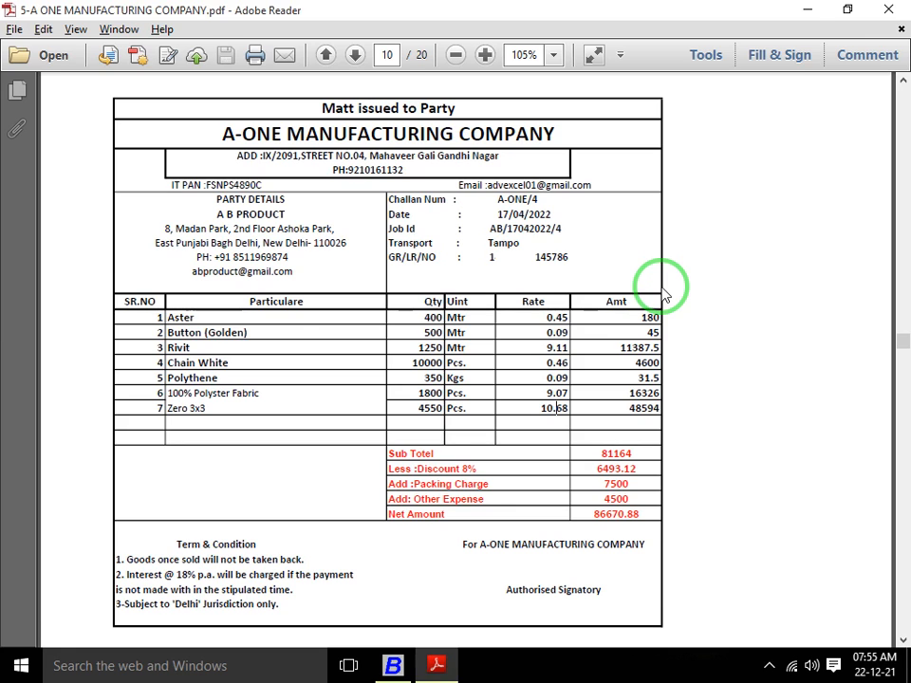
pyautogui.hotkey('alt', 'Tab')
pyautogui.press('Escape')
pyautogui.press('F2')
pyautogui.press('Return')
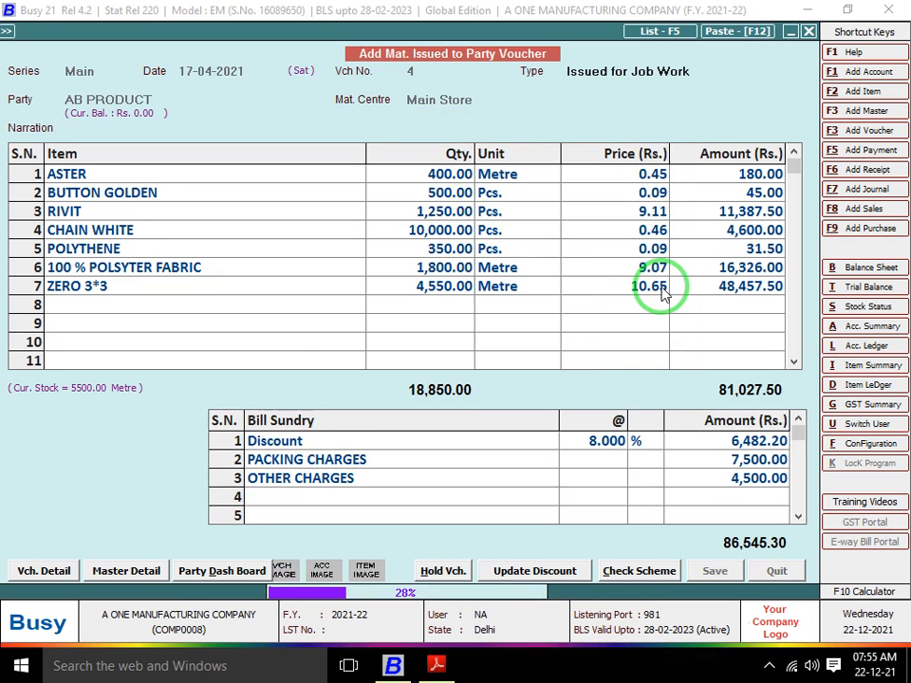
# Find challan A-ONE/5 for RAM LAL RAM CHANDER COMPANY in the PDF.
pyautogui.hotkey('alt', 'Tab')
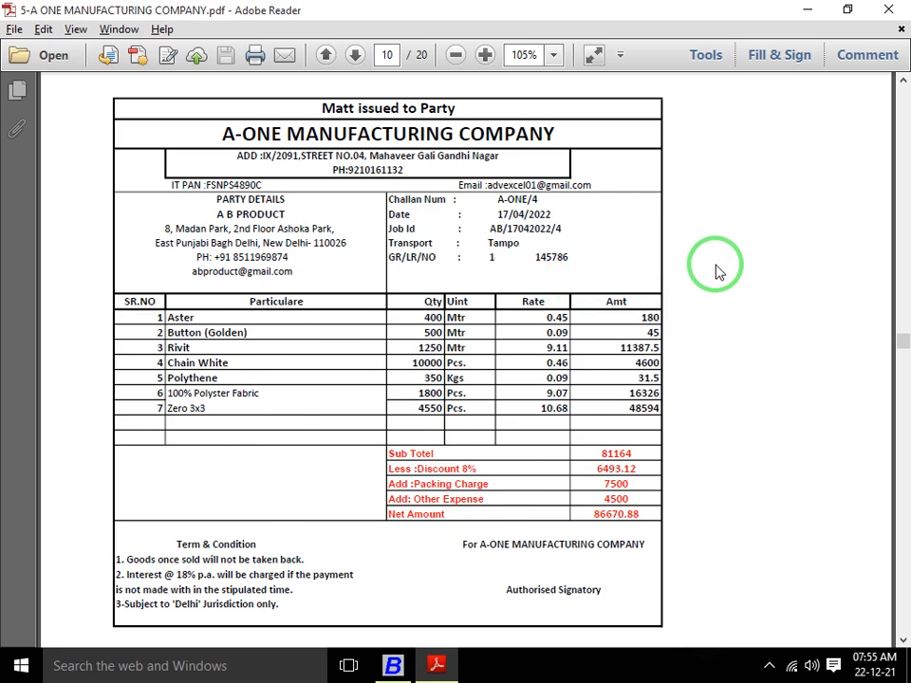
pyautogui.scroll(-3, 716, 266)
pyautogui.scroll(-2, 716, 270)
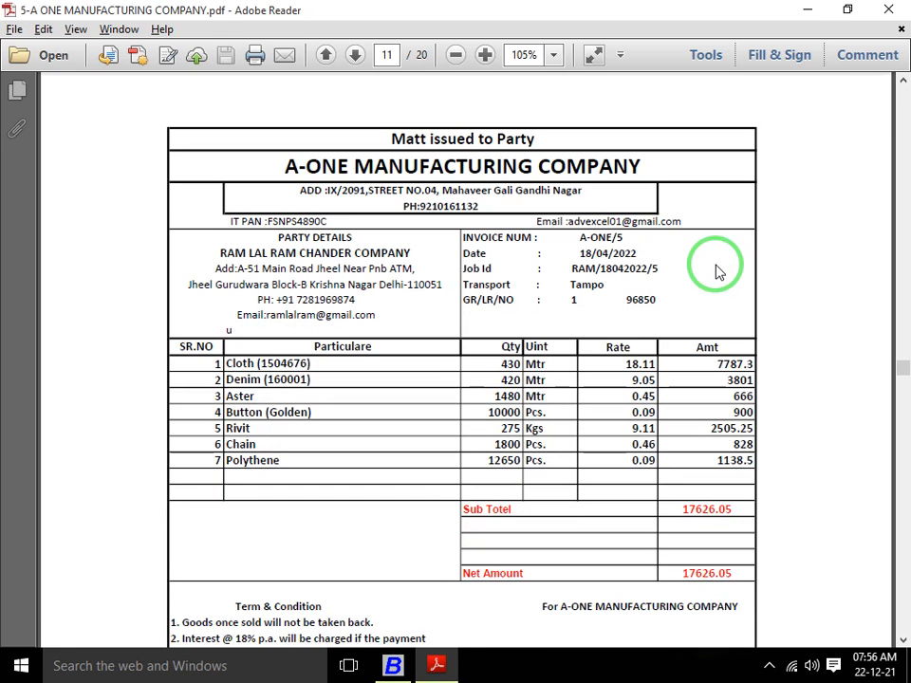
pyautogui.hotkey('alt', 'Tab')
pyautogui.press('Return')
pyautogui.hotkey('alt', 'Tab')
pyautogui.scroll(-5, 716, 270)
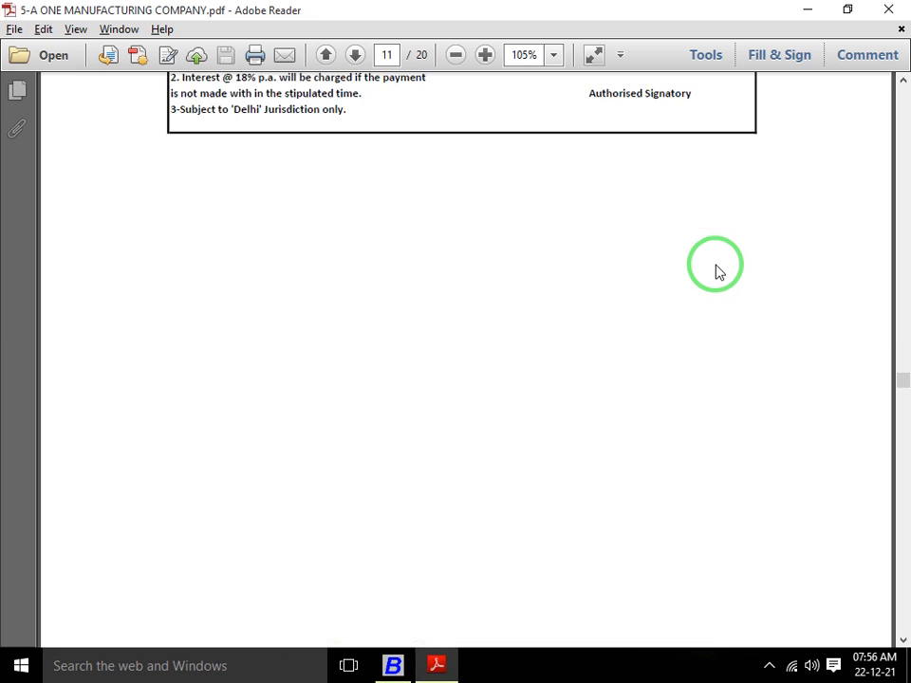
pyautogui.hotkey('alt', 'Tab')
pyautogui.hotkey('alt', 'Tab')
pyautogui.scroll(1, 719, 273)
pyautogui.scroll(5, 716, 270)
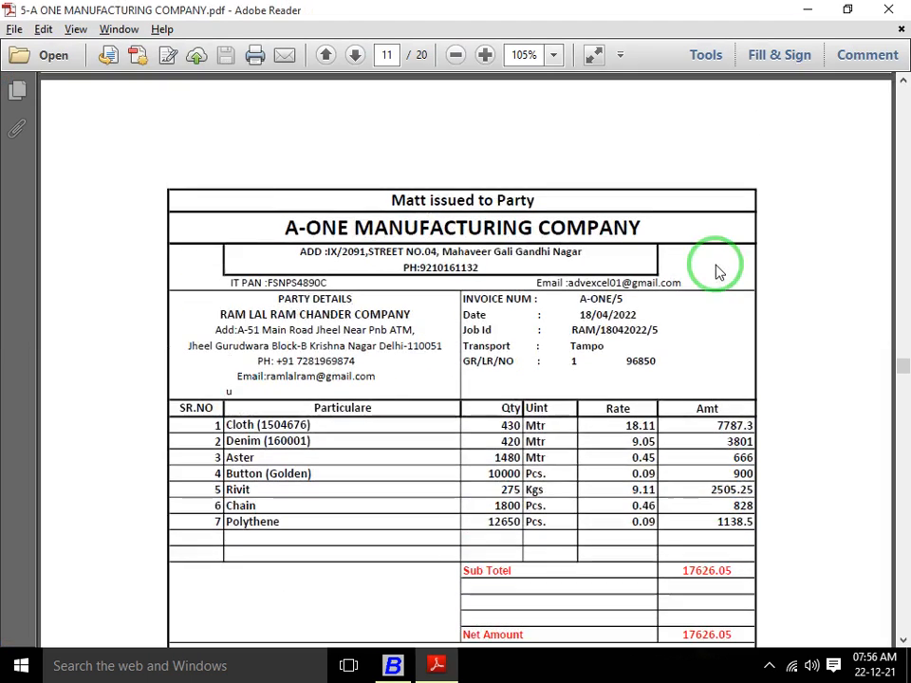
# Fill in the new job work voucher's header with date 18-04-2021, party RAM LAL RAM CHANDER COMPANY and material centre Main Store.
pyautogui.hotkey('alt', 'Tab')
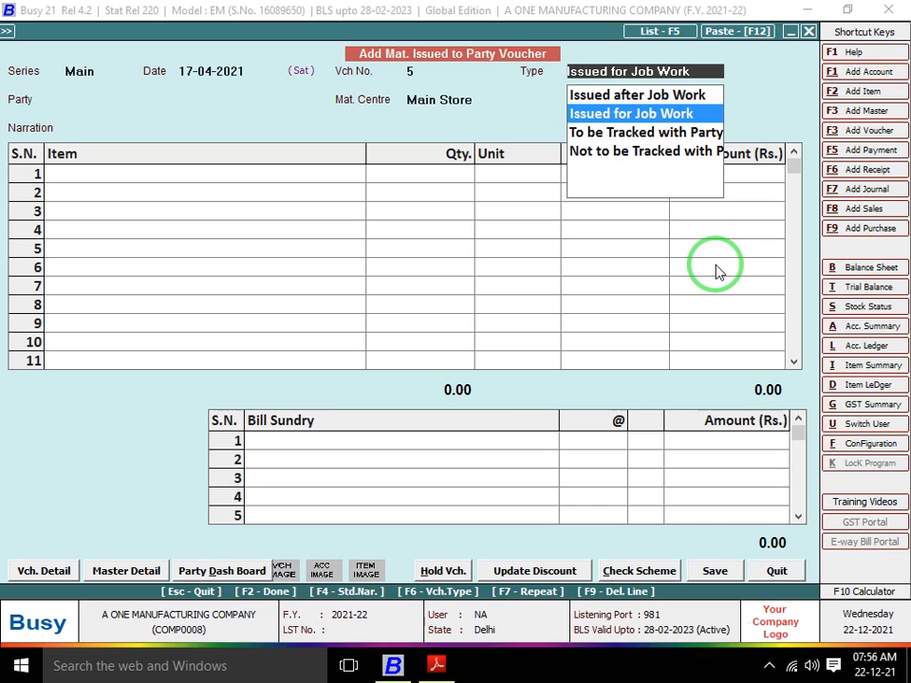
pyautogui.hotkey('alt', 'Tab')
pyautogui.hotkey('alt', 'Tab')
pyautogui.write('18')
pyautogui.press('Return')
pyautogui.press('Return')
pyautogui.write('RAM')
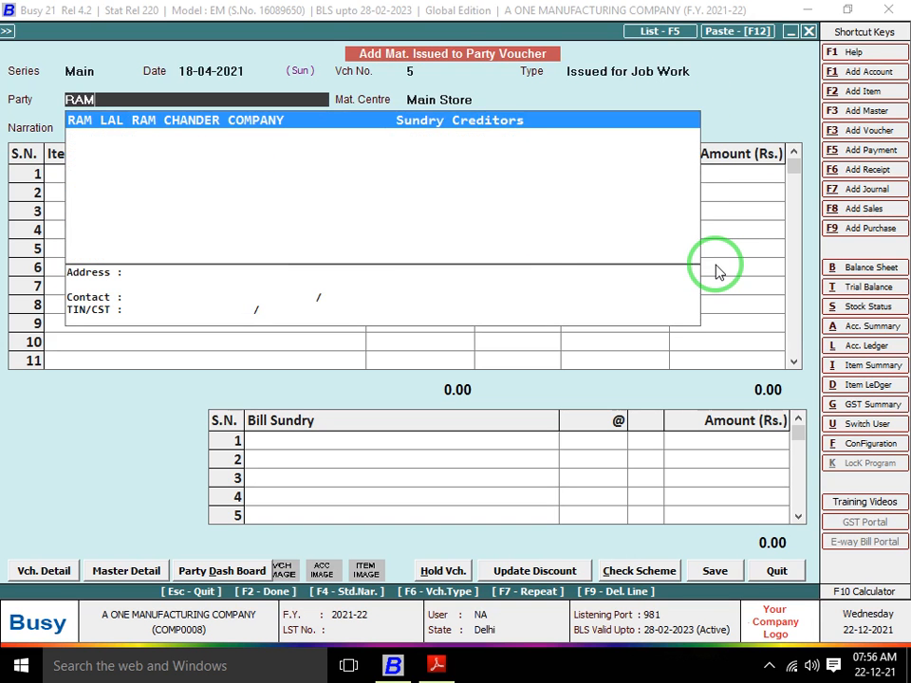
pyautogui.press('Return')
pyautogui.press('Return')
pyautogui.press('Return')
pyautogui.press('Return')
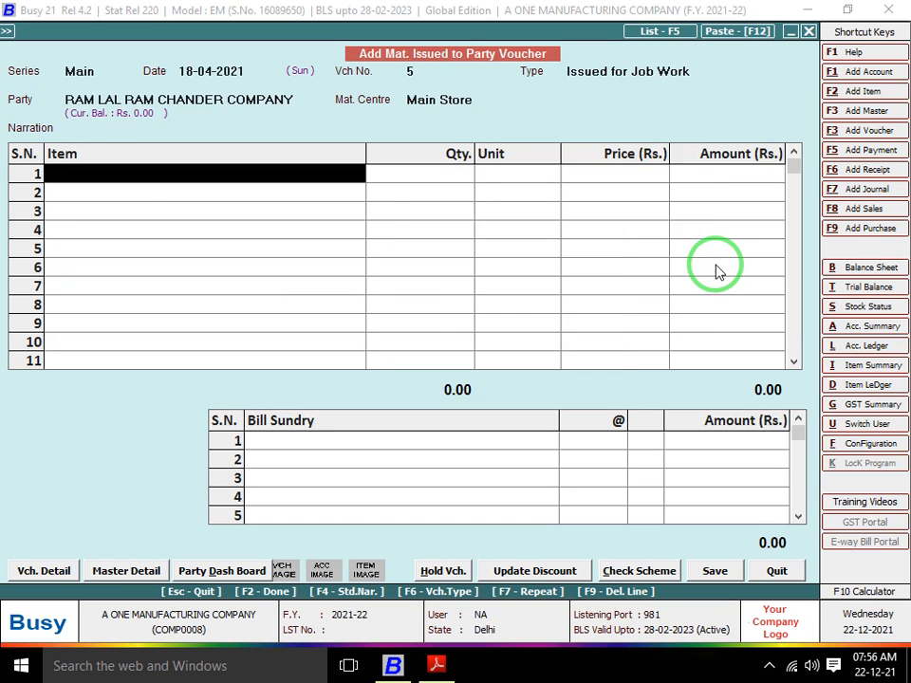
# Add CLOTH 1504676 as the first item with a quantity of 430 metres.
pyautogui.hotkey('alt', 'Tab')
pyautogui.hotkey('alt', 'Tab')
pyautogui.write('CLOT')
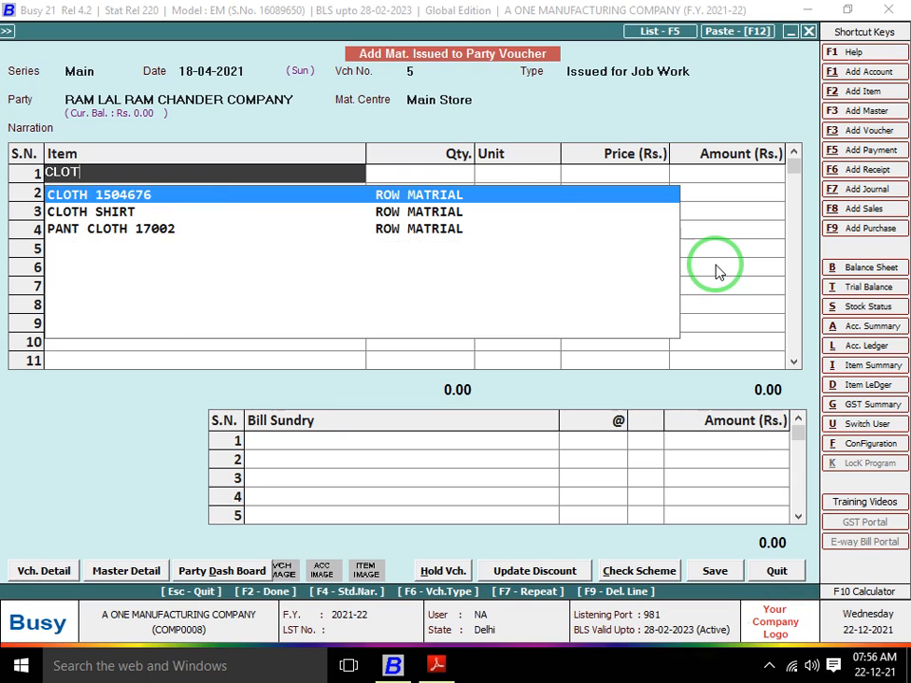
pyautogui.hotkey('alt', 'Tab')
pyautogui.hotkey('alt', 'Tab')
pyautogui.press('Return')
pyautogui.write('430')
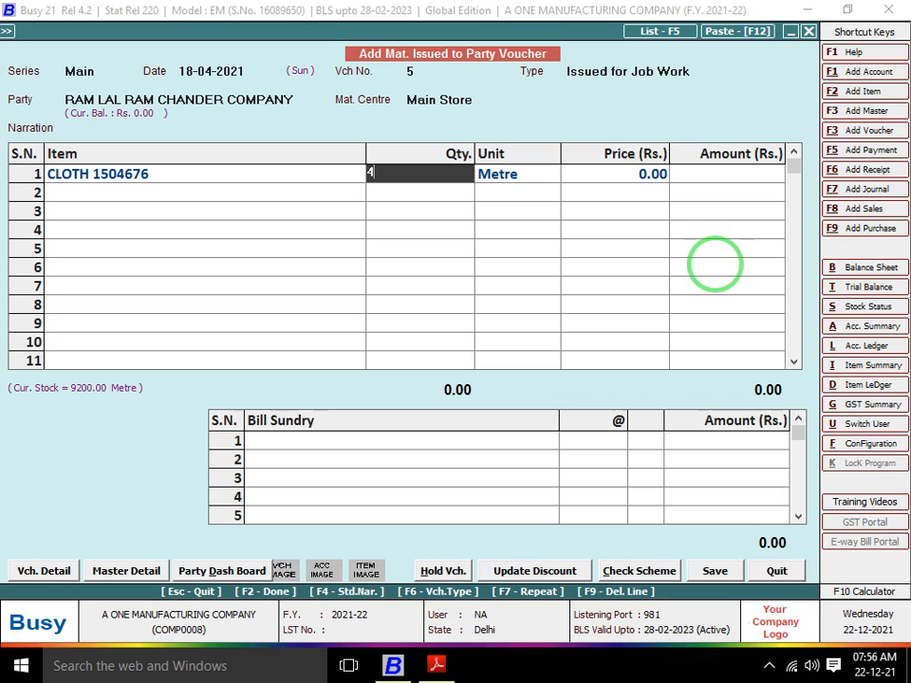
pyautogui.press('Return')
pyautogui.press('Return')
pyautogui.press('Return')
pyautogui.press('Return')
# Add DENIM 16001 as the second item with a quantity of 420 metres.
pyautogui.hotkey('alt', 'Tab')
pyautogui.hotkey('alt', 'Tab')
pyautogui.write('DEN')
pyautogui.press('Return')
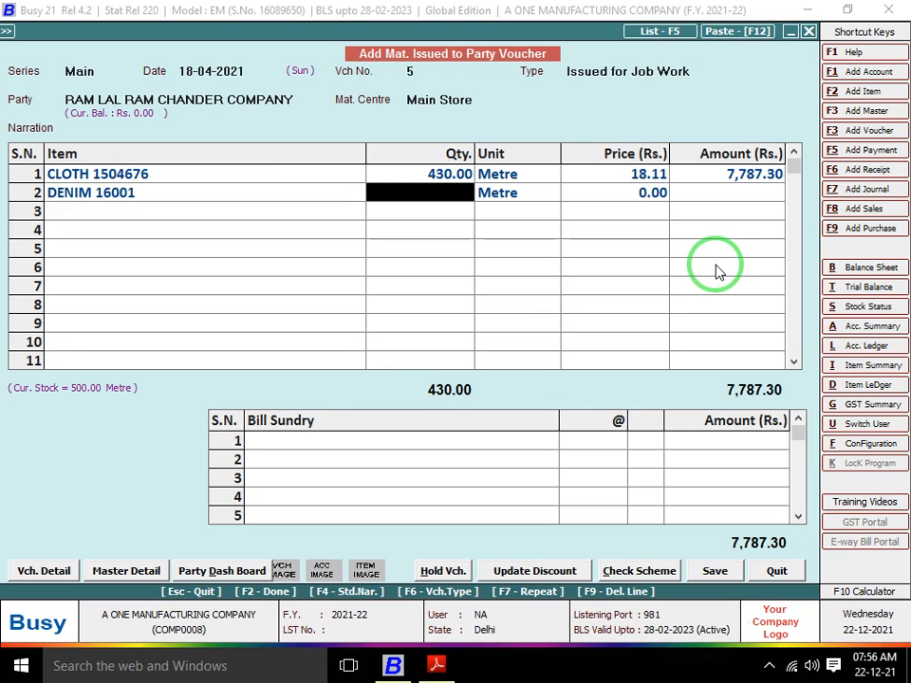
pyautogui.hotkey('alt', 'Tab')
pyautogui.hotkey('alt', 'Tab')
pyautogui.write('420')
pyautogui.press('Return')
pyautogui.press('Return')
pyautogui.press('Return')
# Add ASTER as the third item with a quantity of 1,480 metres.
pyautogui.hotkey('alt', 'Tab')
pyautogui.hotkey('alt', 'Tab')
pyautogui.write('ASTE')
pyautogui.press('Return')
pyautogui.hotkey('alt', 'Tab')
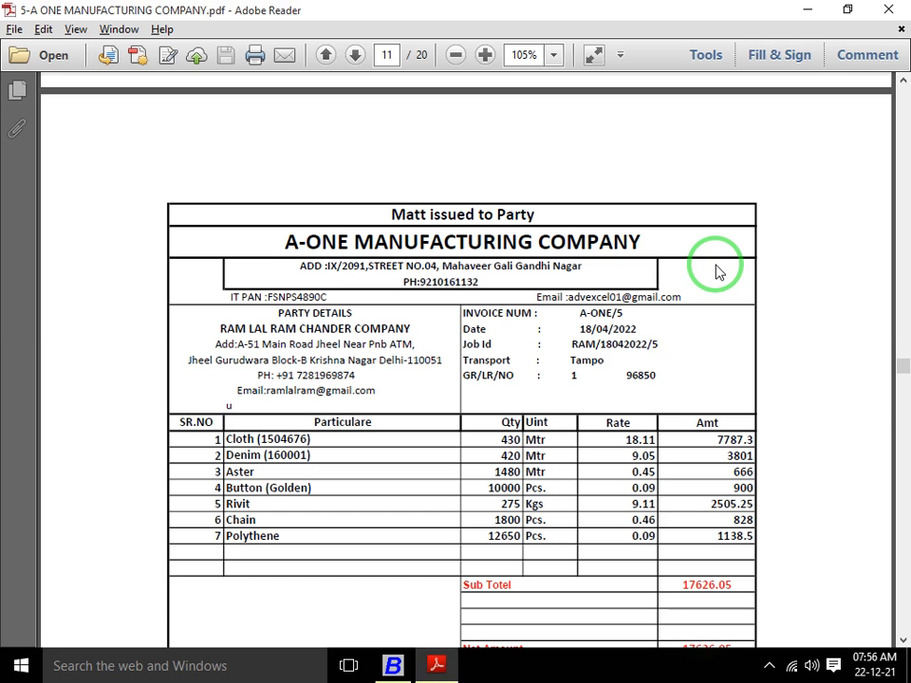
pyautogui.hotkey('alt', 'Tab')
pyautogui.write('1480')
pyautogui.press('Return')
pyautogui.press('Return')
pyautogui.press('Return')
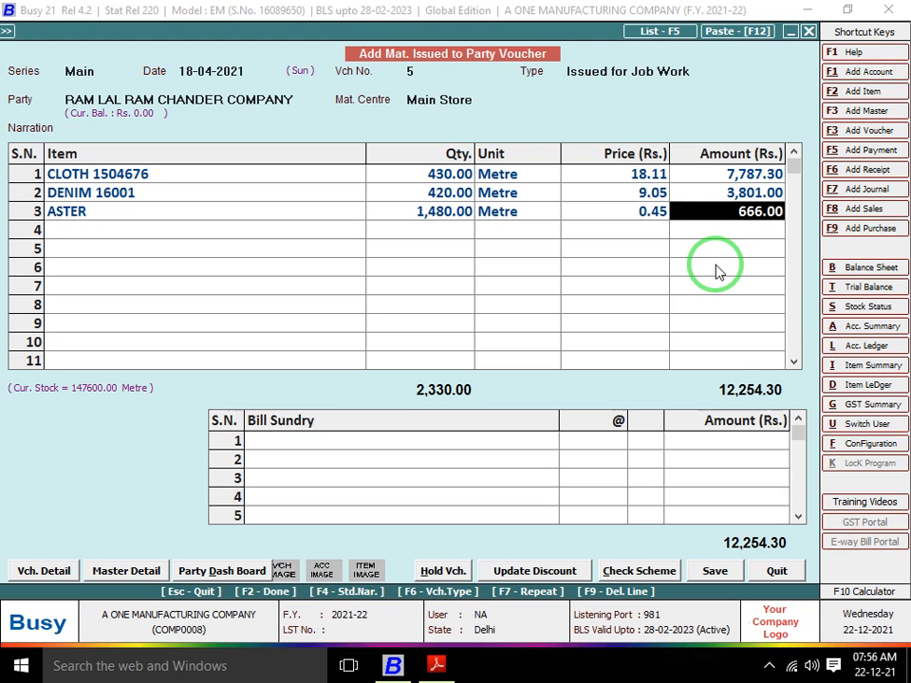
# Add BUTTON GOLDEN as the fourth item with a quantity of 10,000 pieces.
pyautogui.hotkey('alt', 'Tab')
pyautogui.hotkey('alt', 'Tab')
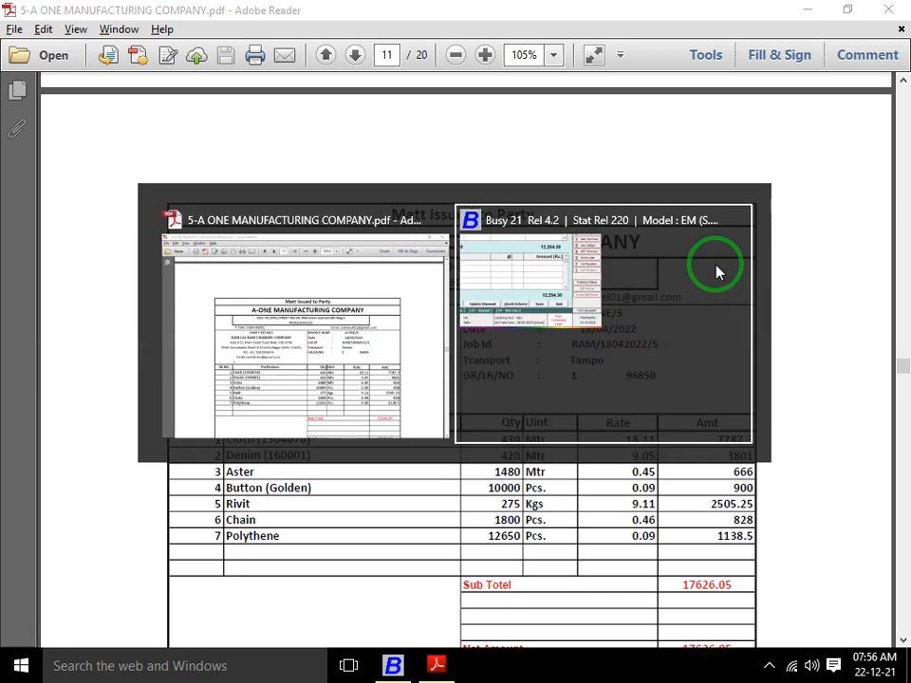
pyautogui.write('bUTT')
pyautogui.press('Down')
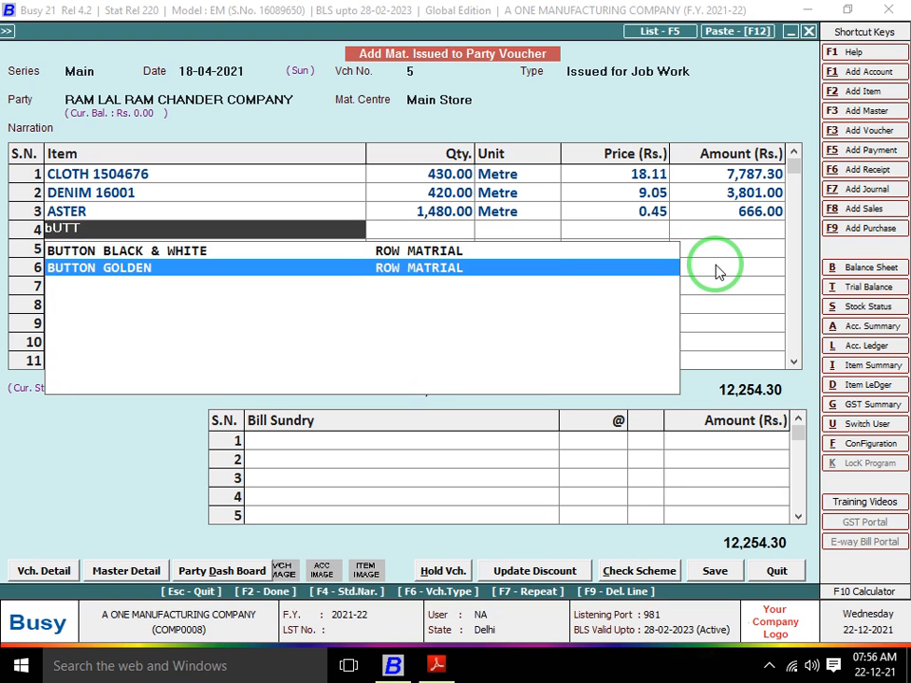
pyautogui.press('Return')
pyautogui.hotkey('alt', 'Tab')
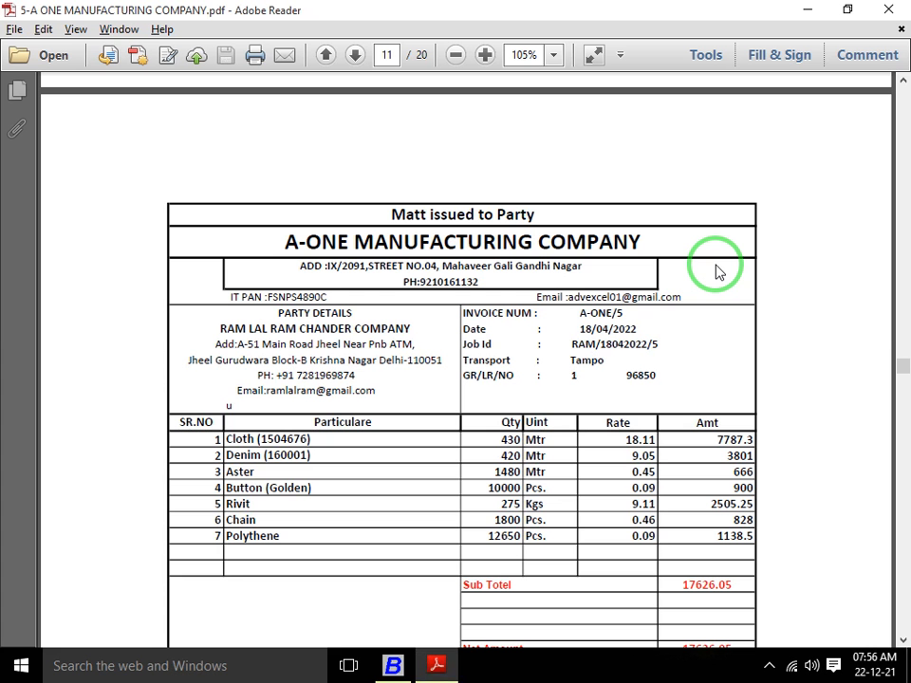
pyautogui.hotkey('alt', 'Tab')
pyautogui.write('10000')
pyautogui.press('Return')
pyautogui.press('Return')
pyautogui.press('Return')
pyautogui.press('Return')
# Add RIVIT as the fifth item with a quantity of 275 pieces.
pyautogui.hotkey('alt', 'Tab')
pyautogui.hotkey('alt', 'Tab')
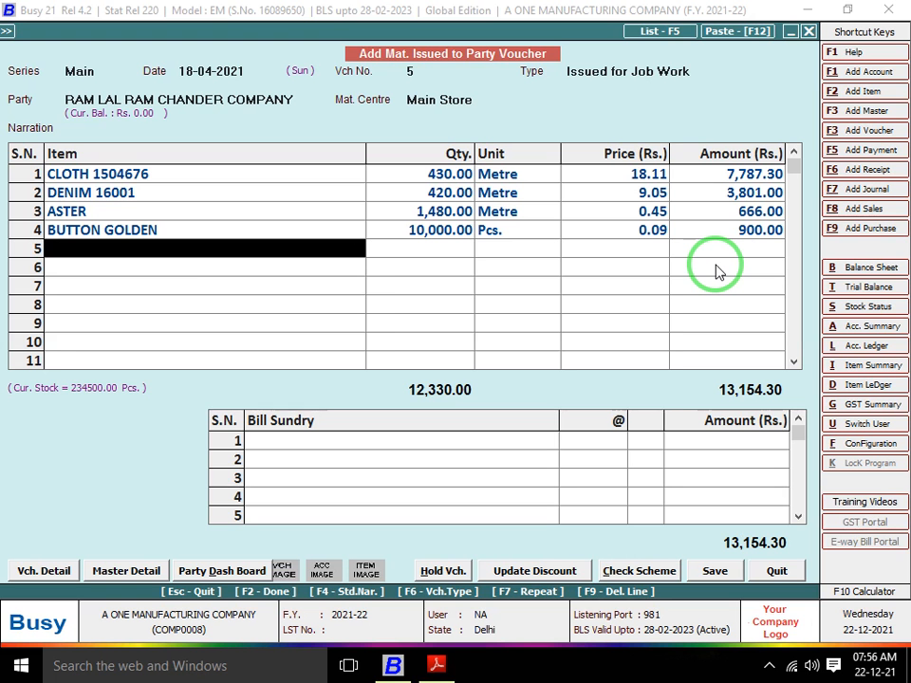
pyautogui.write('rivi')
pyautogui.press('Return')
pyautogui.hotkey('alt', 'Tab')
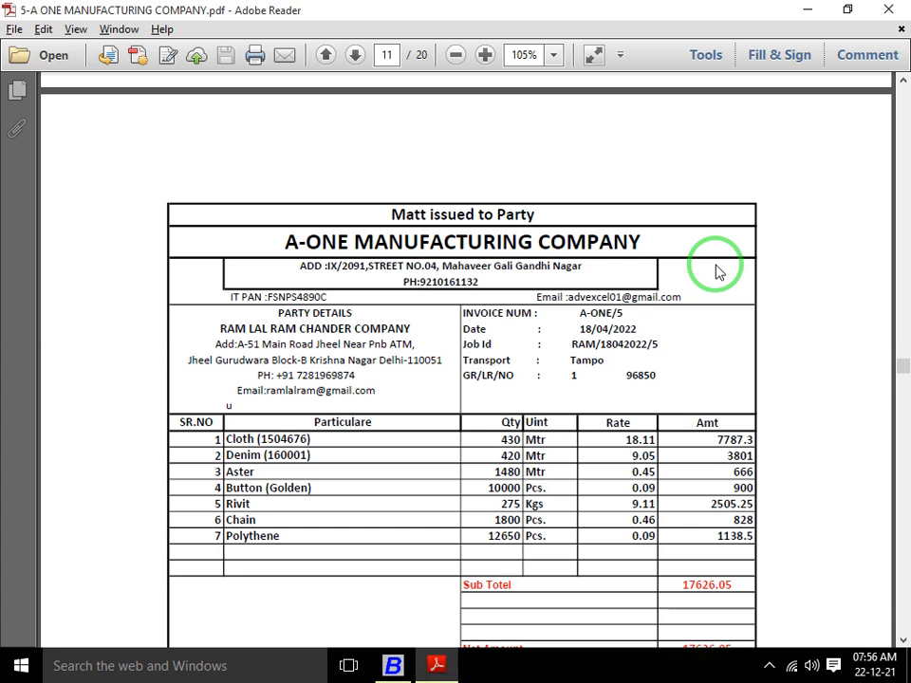
pyautogui.hotkey('alt', 'Tab')
pyautogui.write('275')
pyautogui.press('Return')
pyautogui.press('Return')
pyautogui.press('Return')
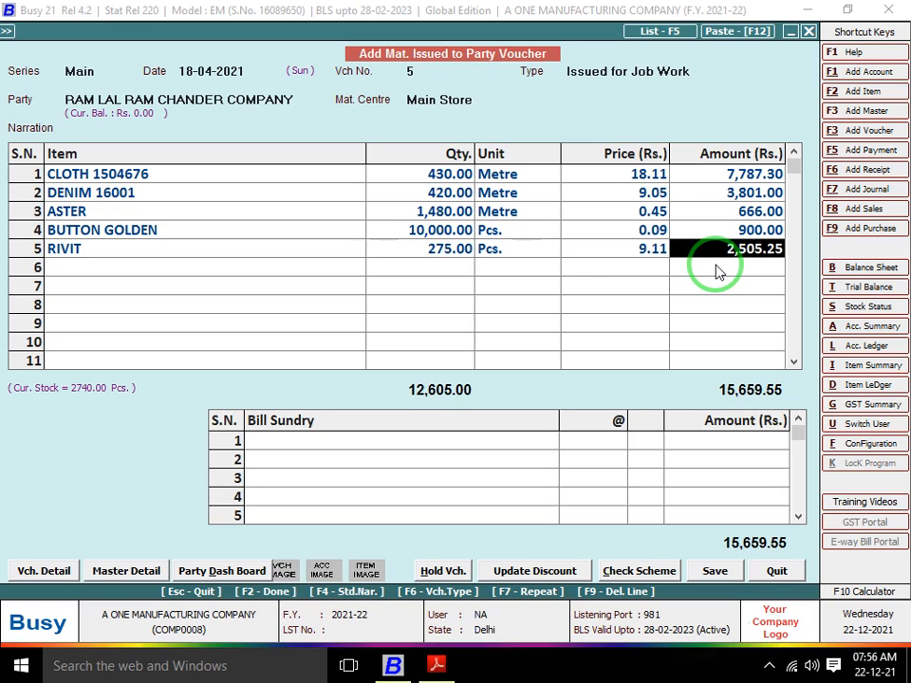
# Add CHAIN as the sixth item with a quantity of 1,800 pieces.
pyautogui.hotkey('alt', 'Tab')
pyautogui.hotkey('alt', 'Tab')
pyautogui.write('chain')
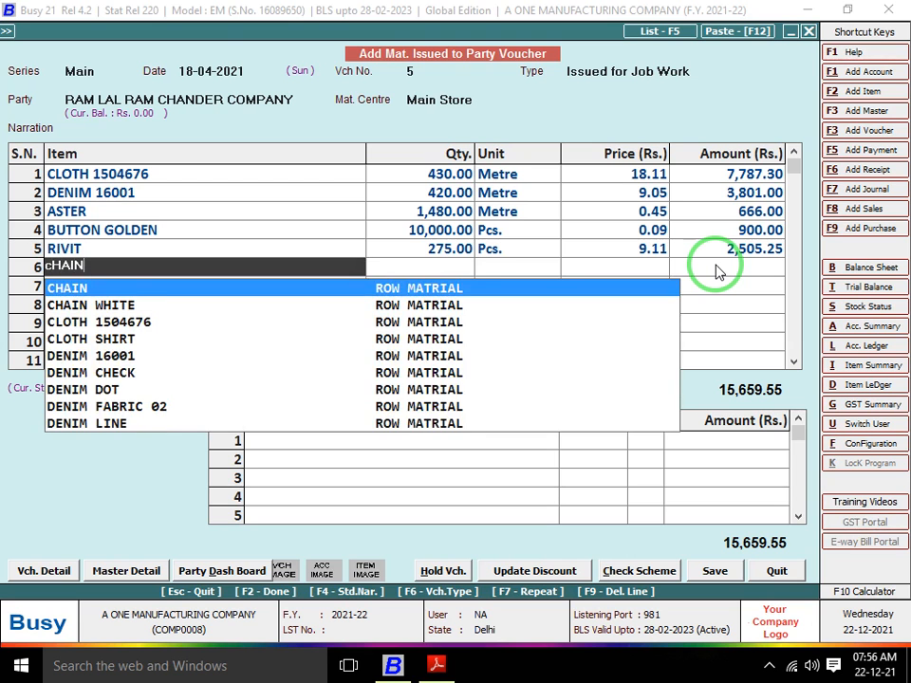
pyautogui.press('Return')
pyautogui.hotkey('alt', 'Tab')
pyautogui.hotkey('alt', 'Tab')
pyautogui.write('1800')
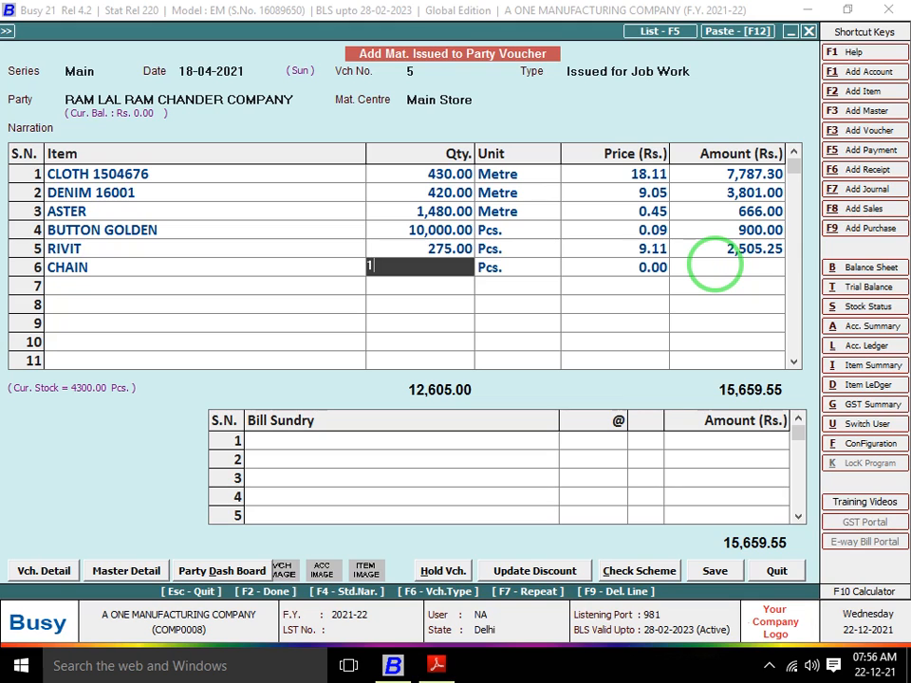
pyautogui.press('Return')
pyautogui.press('Return')
pyautogui.press('Return')
pyautogui.press('Return')
# Choose POLYTHENE as the seventh item of the voucher.
pyautogui.hotkey('alt', 'Tab')
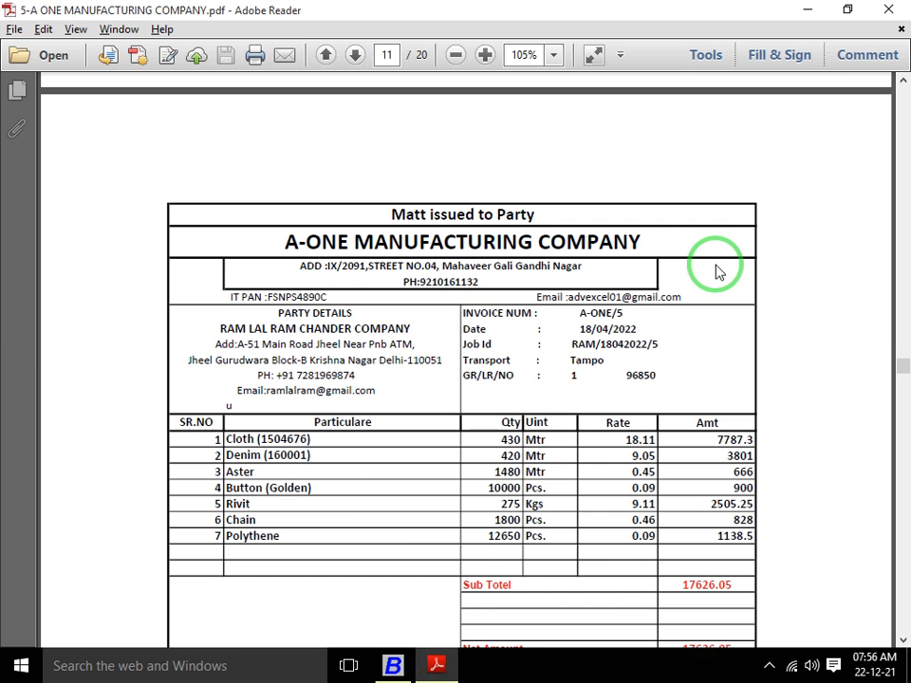
pyautogui.hotkey('alt', 'Left')
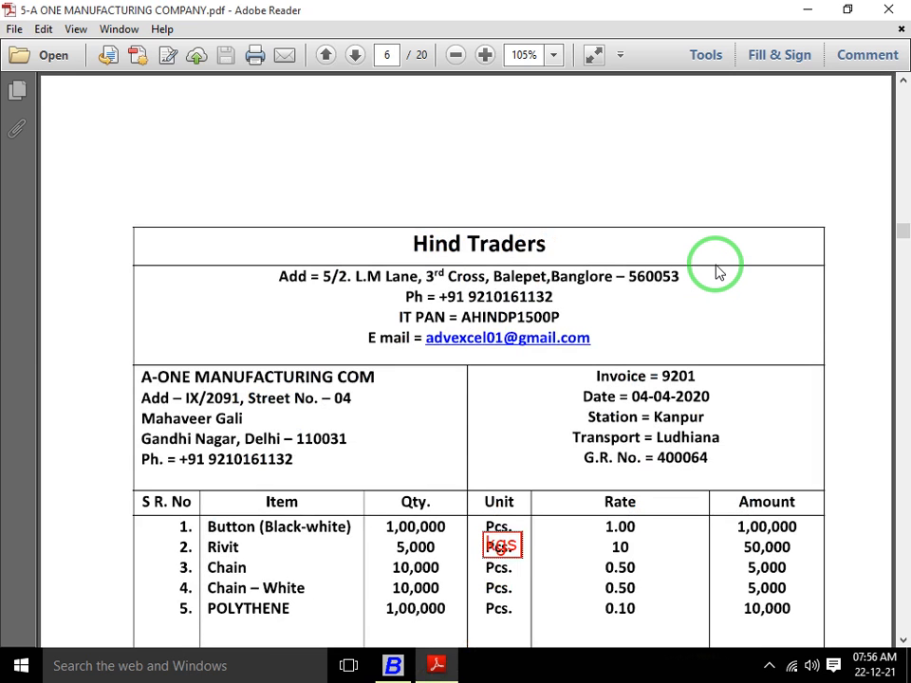
pyautogui.hotkey('alt', 'Tab')
pyautogui.write('pO')
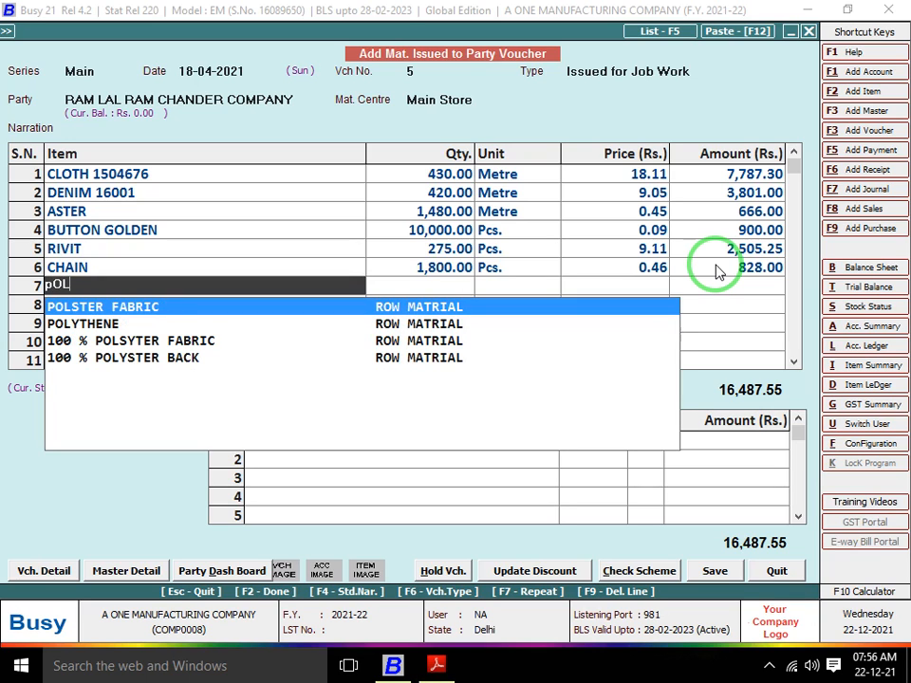
pyautogui.press('Down')
# Look up POLYTHENE on challan A-ONE/5 in the PDF and enter its quantity of 12,650 pieces in the Busy voucher.
pyautogui.hotkey('alt', 'Tab')
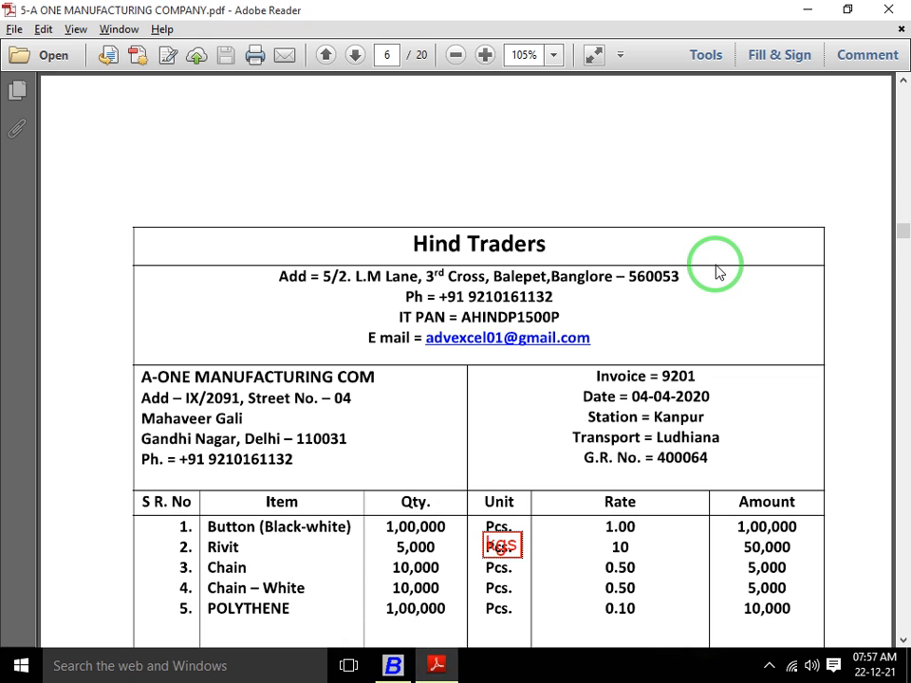
pyautogui.scroll(-1, 719, 273)
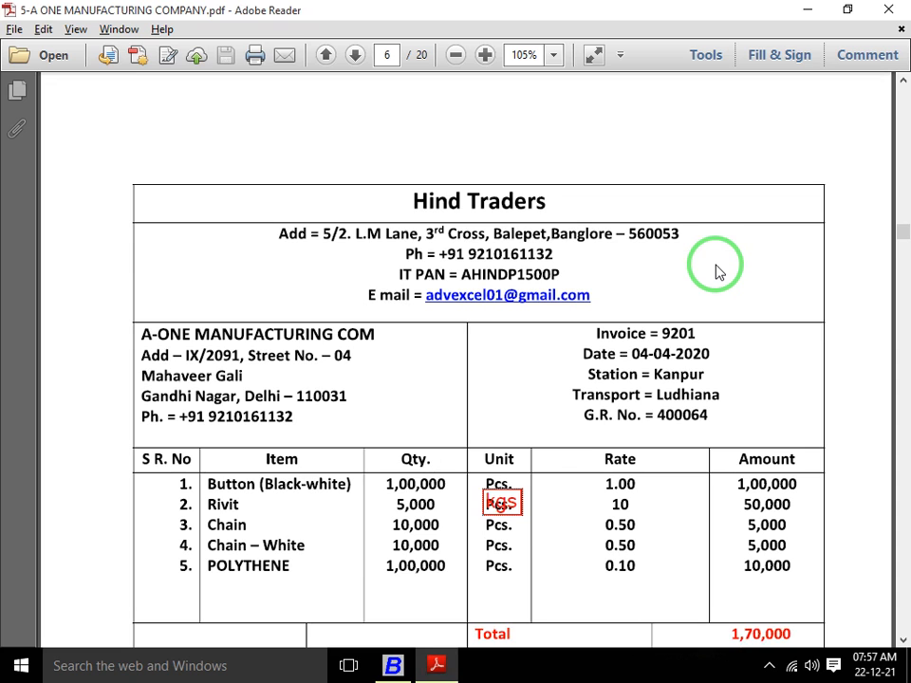
pyautogui.press('Right')
pyautogui.press('Right')
pyautogui.press('Right')
pyautogui.press('Right')
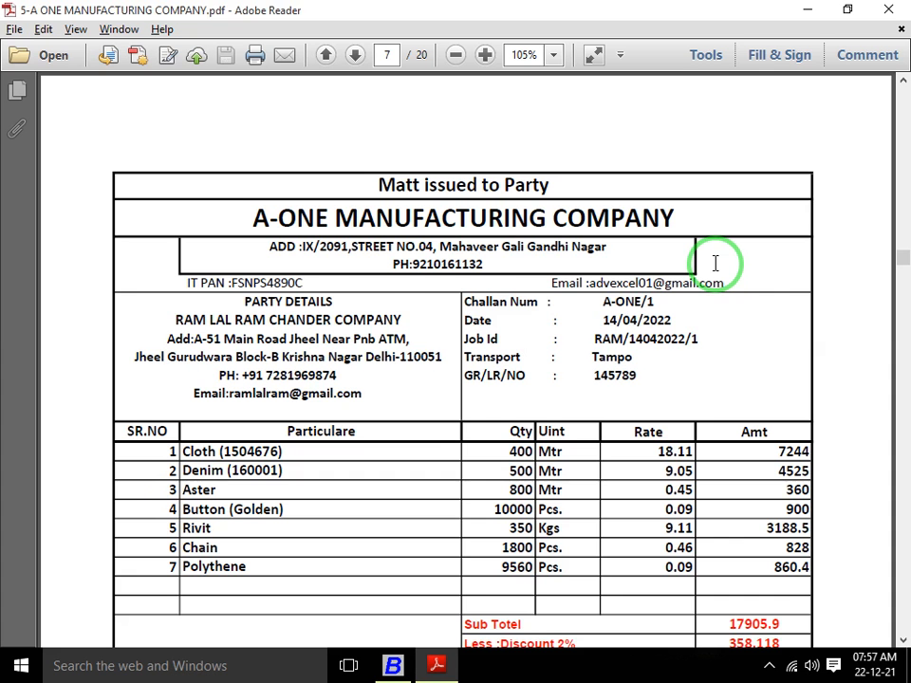
pyautogui.press('Right')
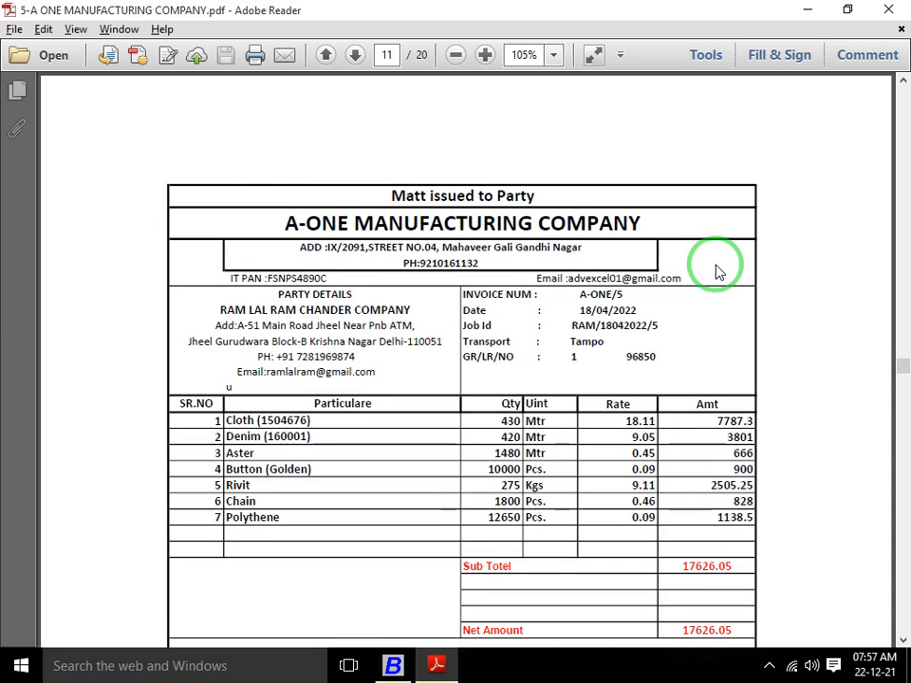
pyautogui.hotkey('alt', 'Tab')
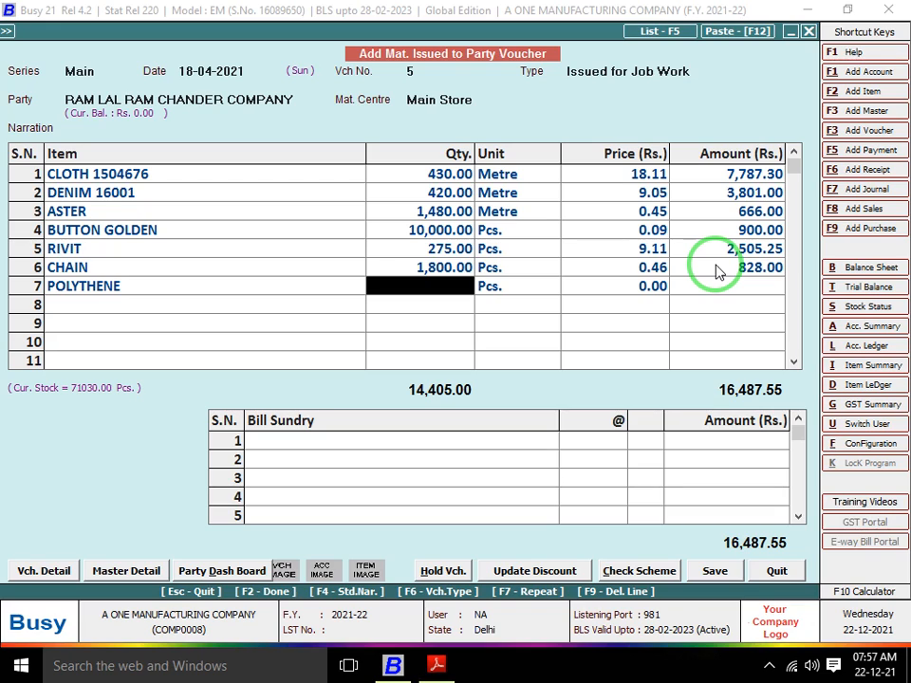
pyautogui.hotkey('alt', 'Tab')
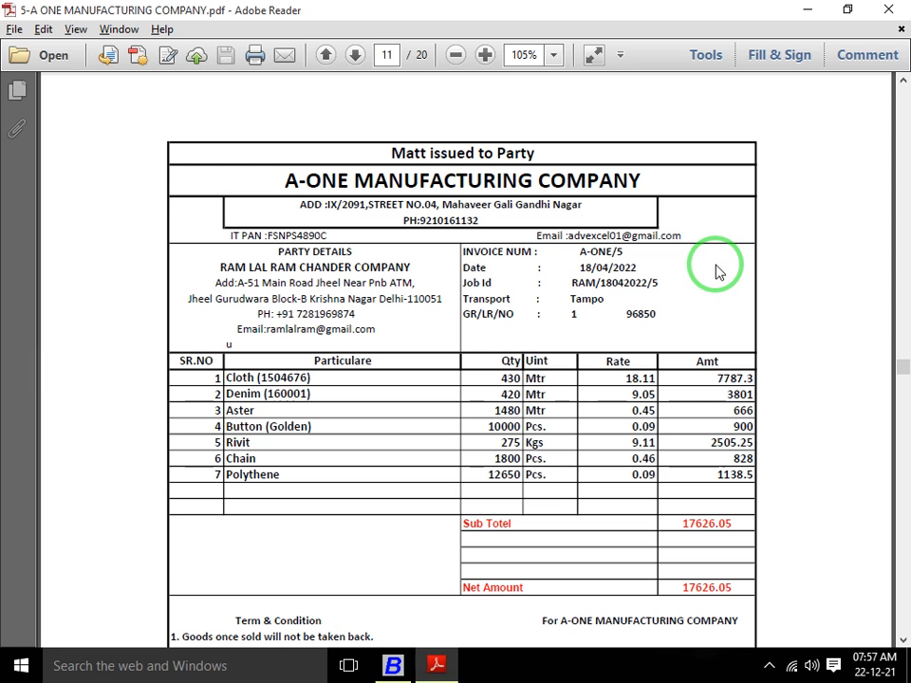
pyautogui.hotkey('alt', 'Tab')
pyautogui.hotkey('alt', 'Tab')
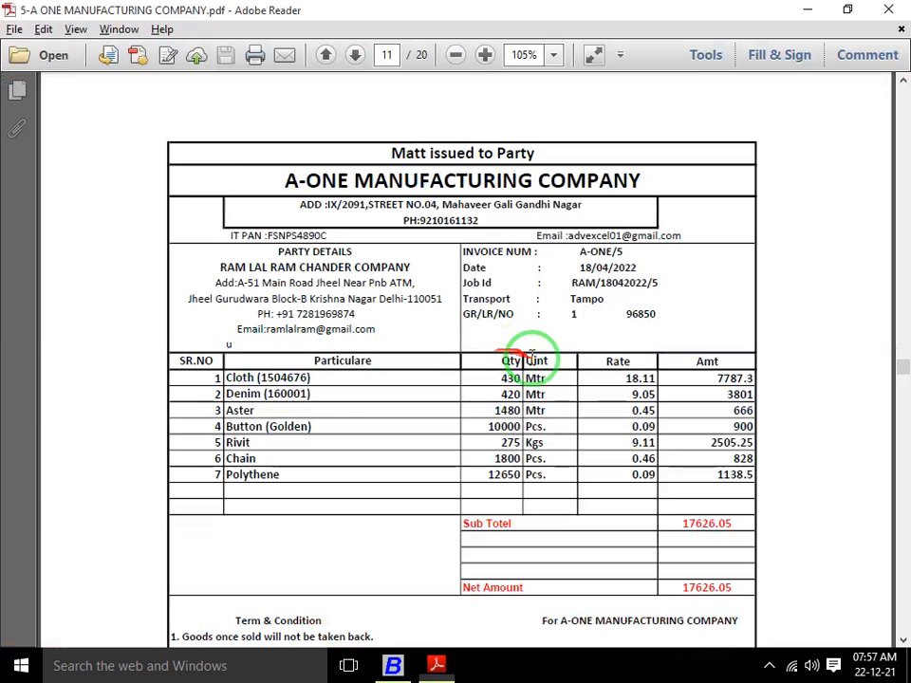
pyautogui.hotkey('alt', 'Tab')
pyautogui.write('12650')
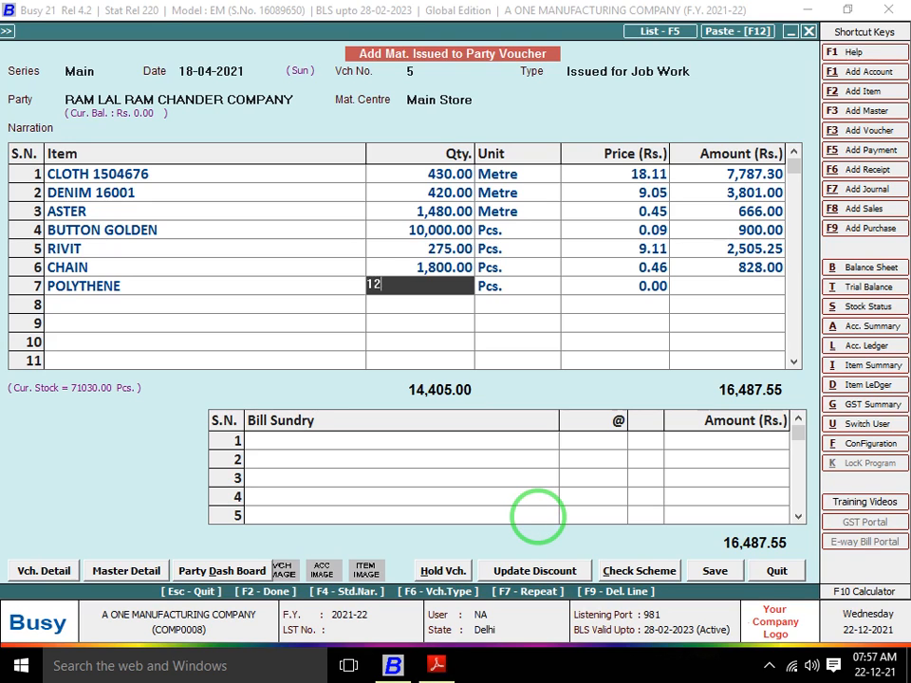
pyautogui.press('Return')
pyautogui.press('Return')
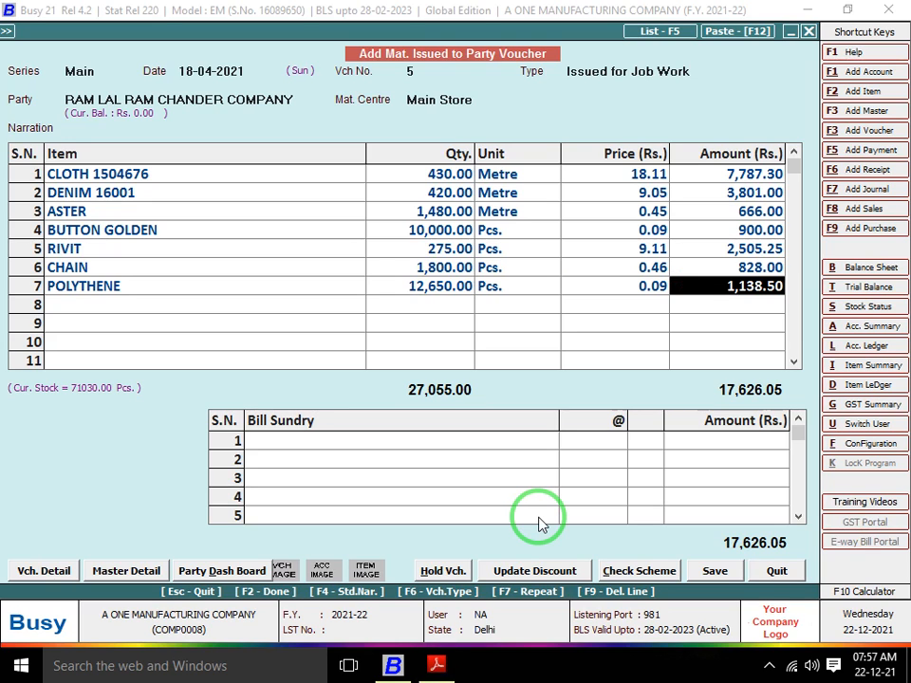
# Finish the item list, compare the voucher with challan A-ONE/5 in the PDF, and save voucher 5.
pyautogui.press('Return')
pyautogui.press('Return')
pyautogui.hotkey('alt', 'Tab')
pyautogui.scroll(-1, 539, 525)
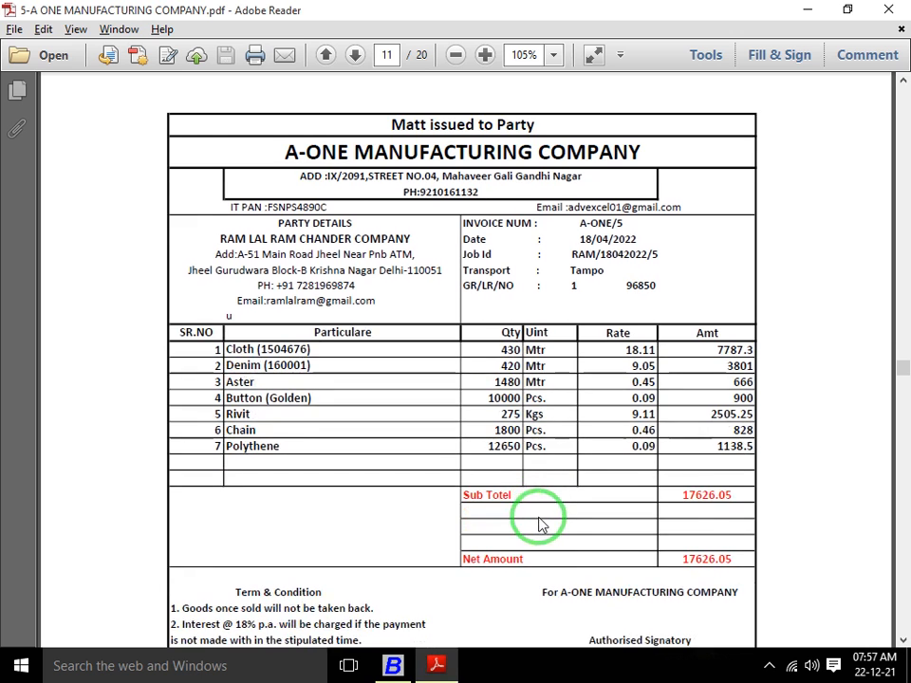
pyautogui.hotkey('alt', 'Tab')
pyautogui.hotkey('alt', 'Tab')
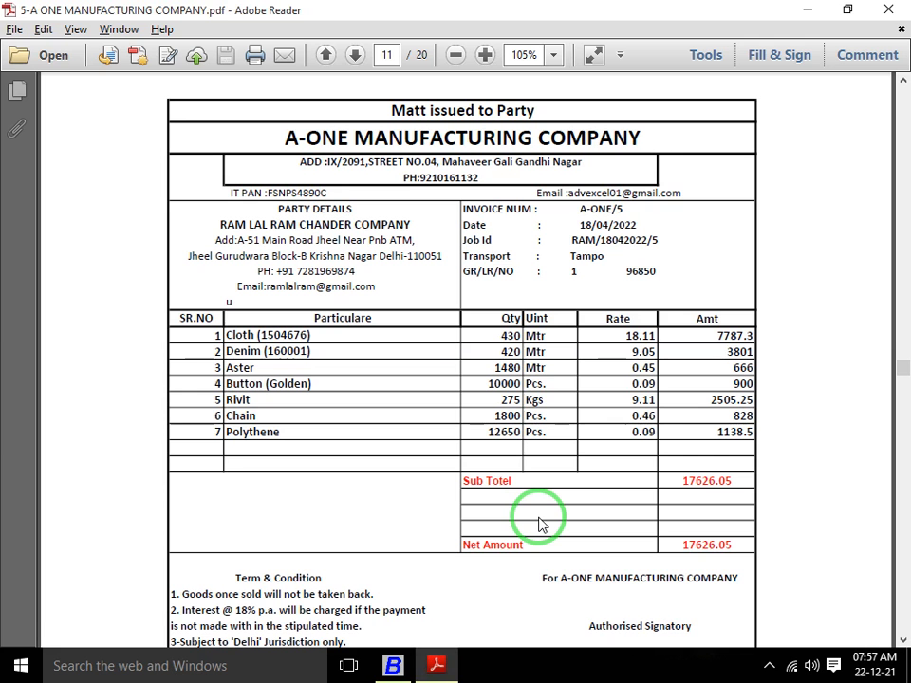
pyautogui.hotkey('alt', 'Tab')
pyautogui.press('F2')
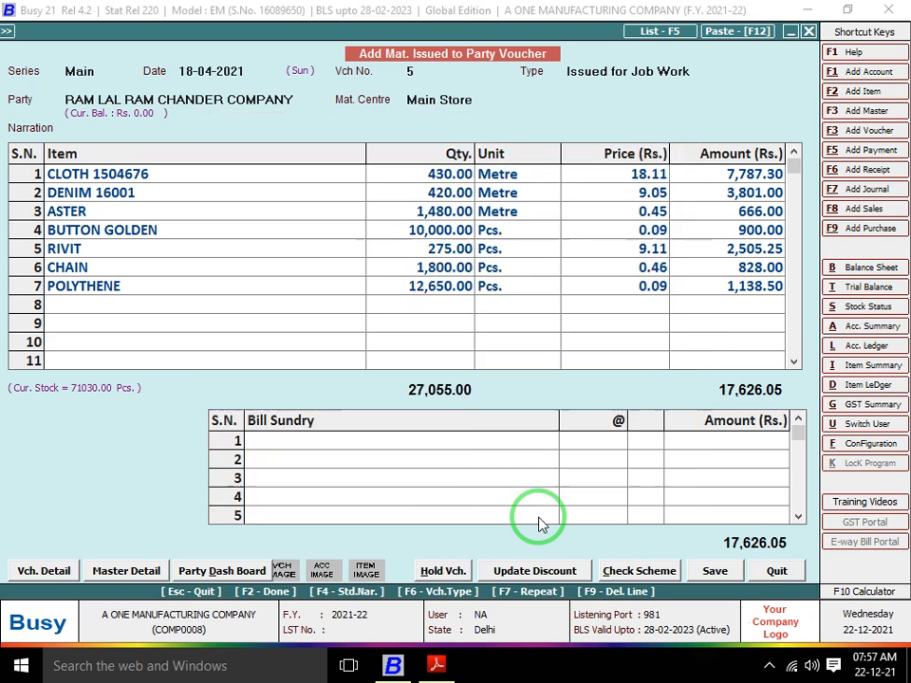
pyautogui.press('F2')
pyautogui.press('F2')
pyautogui.press('Return')
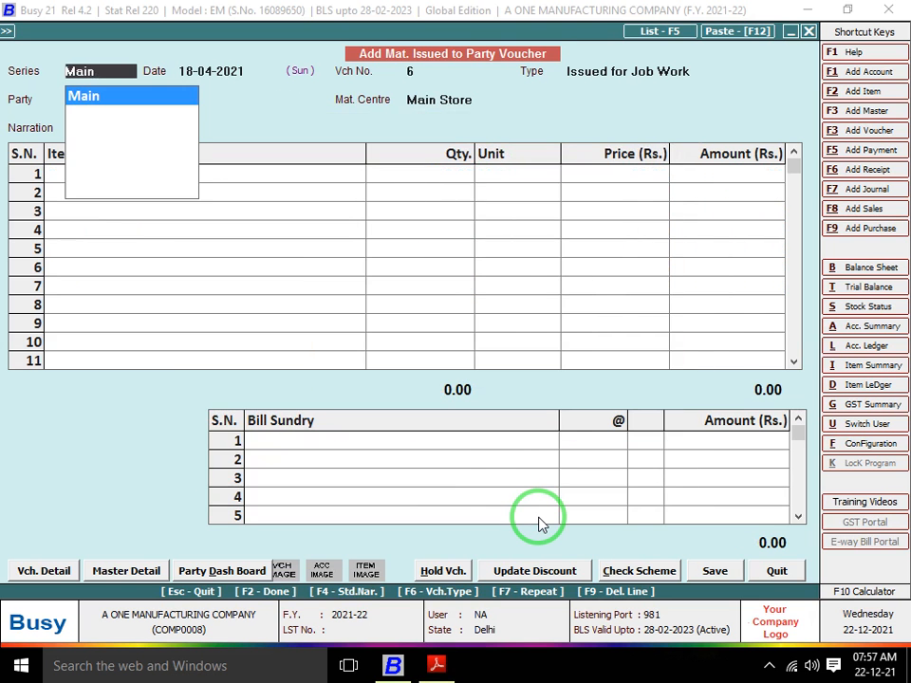
# View the next challan, RAM/1020, in the PDF and close the blank material-issued-to-party voucher in Busy.
pyautogui.hotkey('alt', 'Tab')
pyautogui.scroll(-4, 539, 525)
pyautogui.scroll(-1, 539, 524)
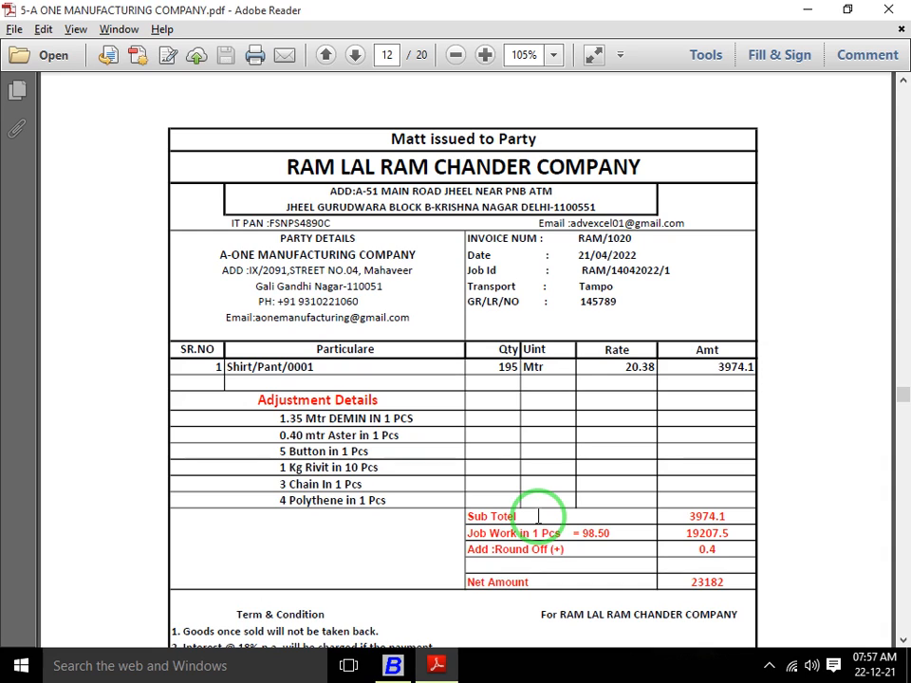
pyautogui.hotkey('alt', 'Tab')
pyautogui.press('Escape')
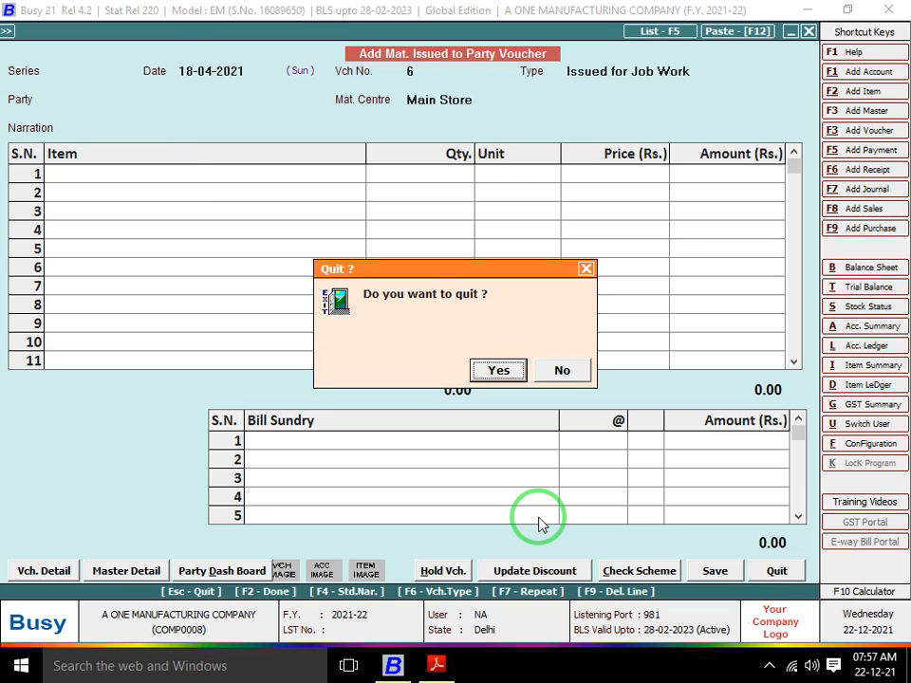
pyautogui.press('Return')
pyautogui.press('Escape')
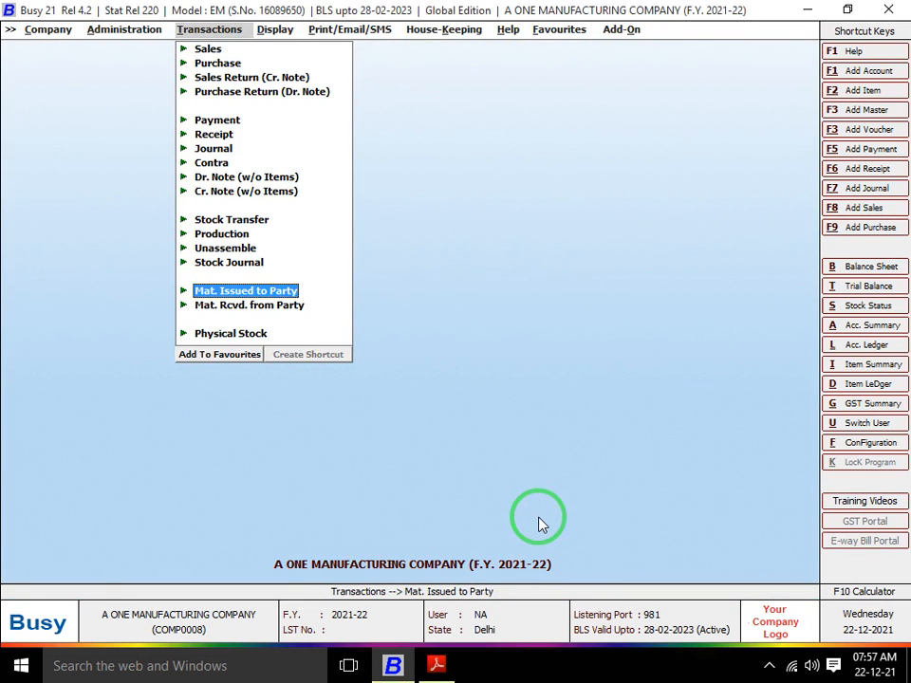
# Start a new material-received-from-party voucher in the Main series, dated 21-04-2021.
pyautogui.press('Down')
pyautogui.press('Return')
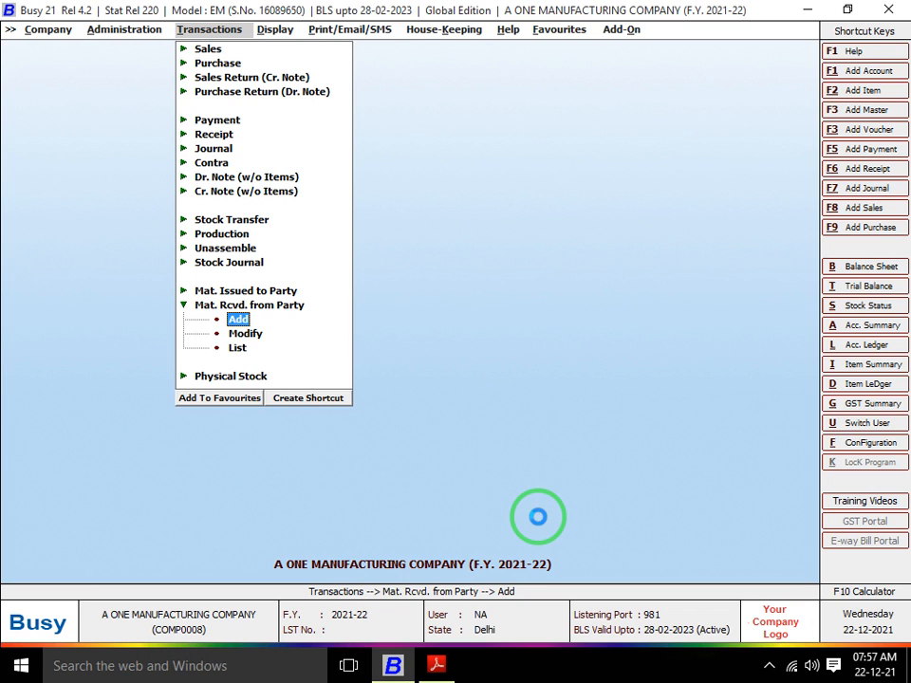
pyautogui.press('Return')
pyautogui.press('Return')
pyautogui.hotkey('alt', 'Tab')
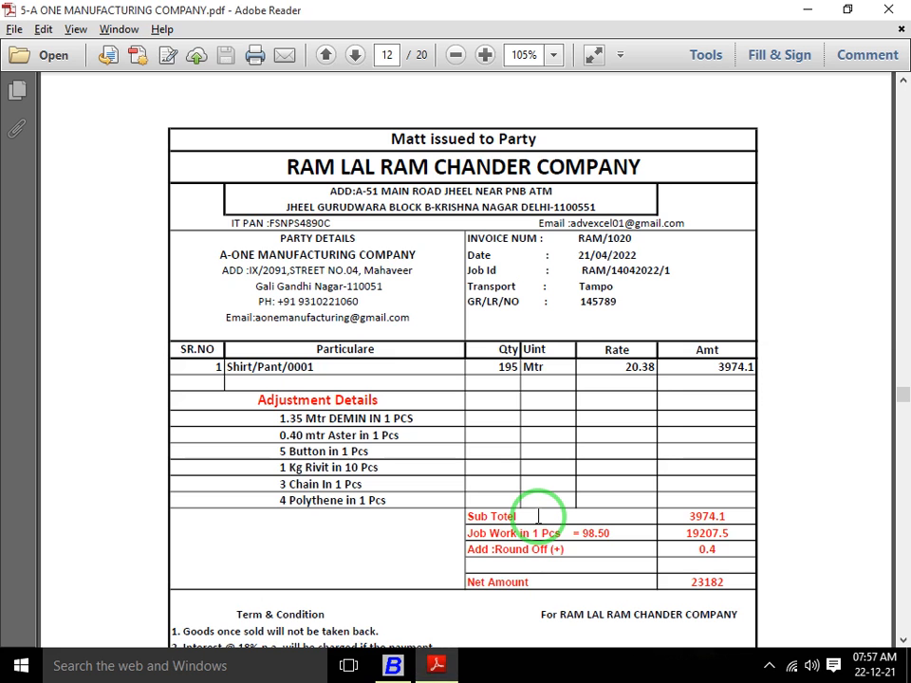
pyautogui.hotkey('alt', 'Tab')
pyautogui.press('Return')
# Enter RAM/1020 from the PDF challan as the voucher number.
pyautogui.hotkey('alt', 'Tab')
pyautogui.hotkey('alt', 'Tab')
pyautogui.write('RAM/')
pyautogui.hotkey('alt', 'Tab')
pyautogui.hotkey('alt', 'Tab')
pyautogui.write('1020')
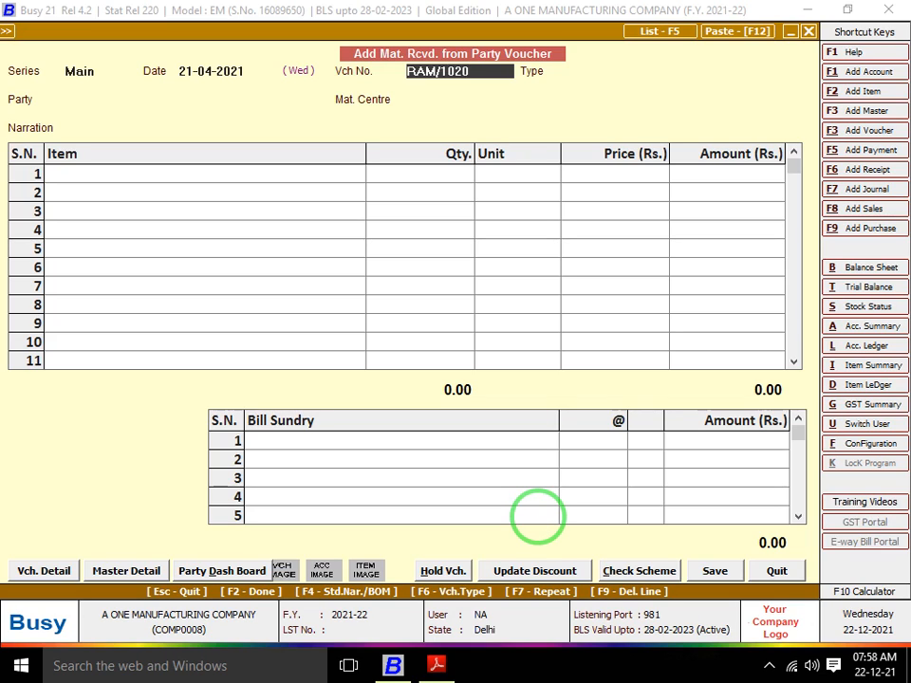
pyautogui.press('Return')
# Set the voucher type to Rcvd. after Job Work, with party RAM LAL RAM CHANDER COMPANY and material centre Main Store.
pyautogui.press('Down')
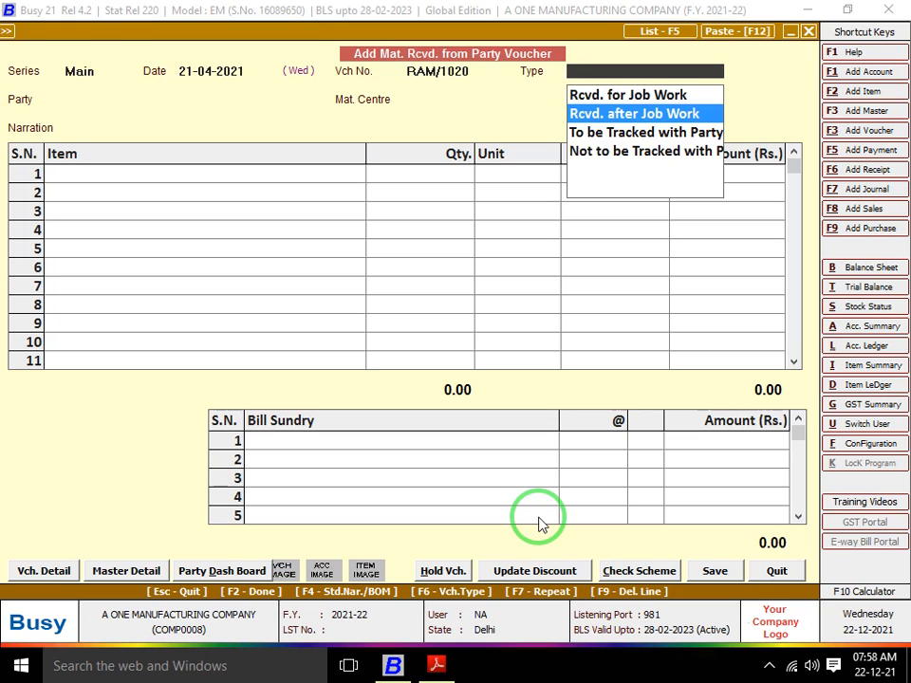
pyautogui.press('Return')
pyautogui.write('RAM LAL RAM CHANDER COMPANY')
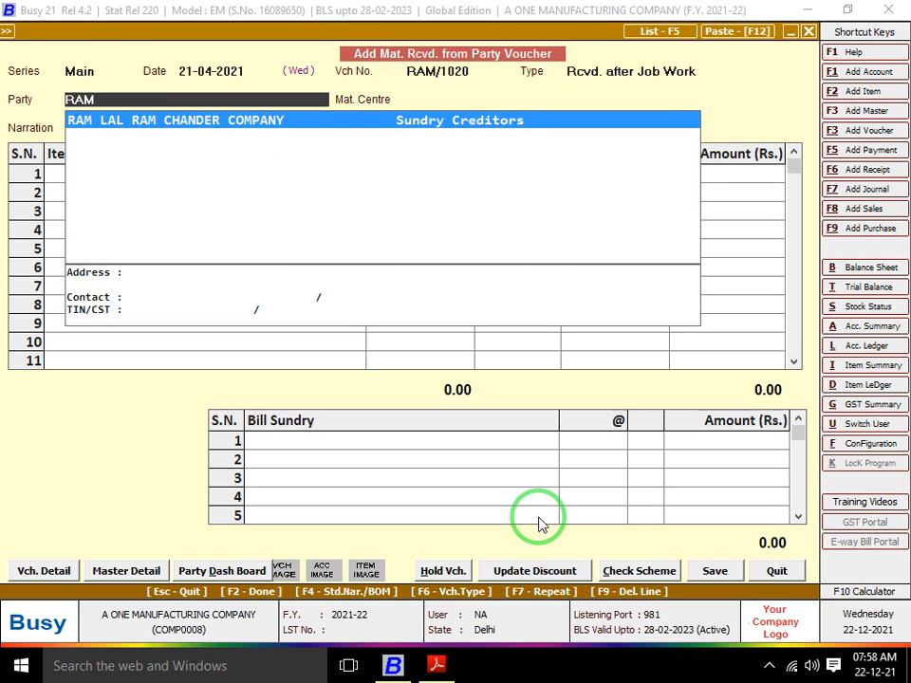
pyautogui.press('Return')
pyautogui.press('Return')
pyautogui.press('Return')
# Check the received item on challan RAM/1020 and start a new item master named SHIRT PANT 0001.
pyautogui.hotkey('alt', 'Tab')
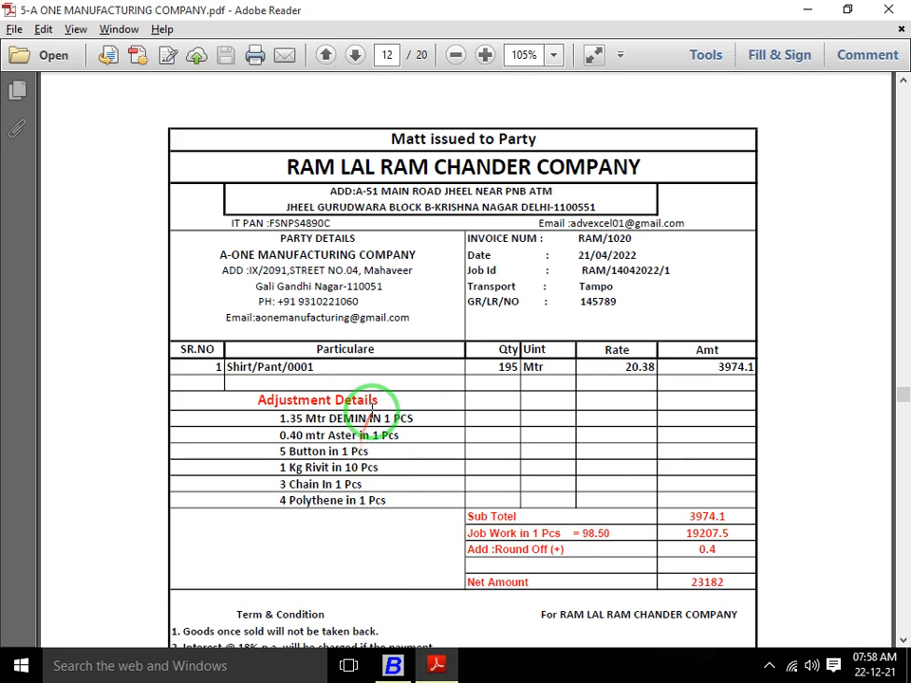
pyautogui.hotkey('alt', 'Tab')
pyautogui.press('F3')
pyautogui.write('SH')
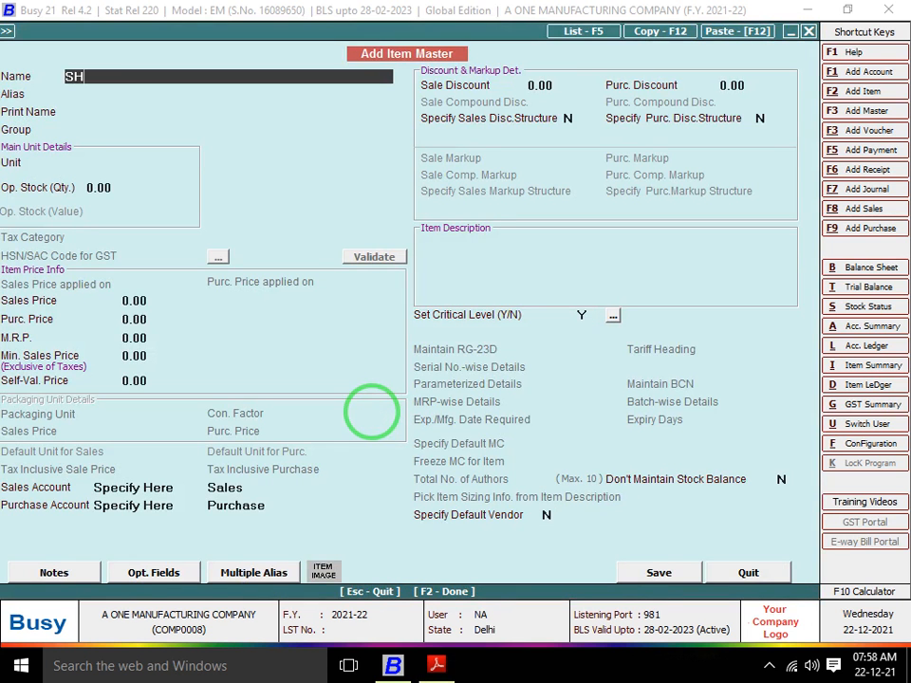
pyautogui.write('IRT PANT 00')
pyautogui.press('Return')
pyautogui.press('Return')
pyautogui.press('Return')
pyautogui.press('Return')
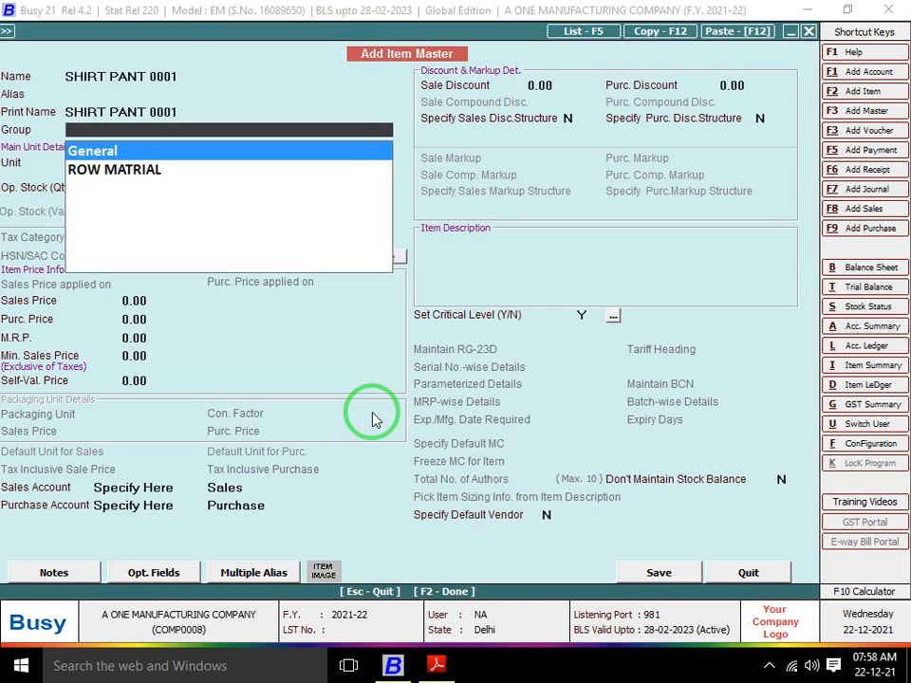
# Create the item group FINISH GOODS under General and assign it to the new item.
pyautogui.press('Up')
pyautogui.press('F3')
pyautogui.write('F')
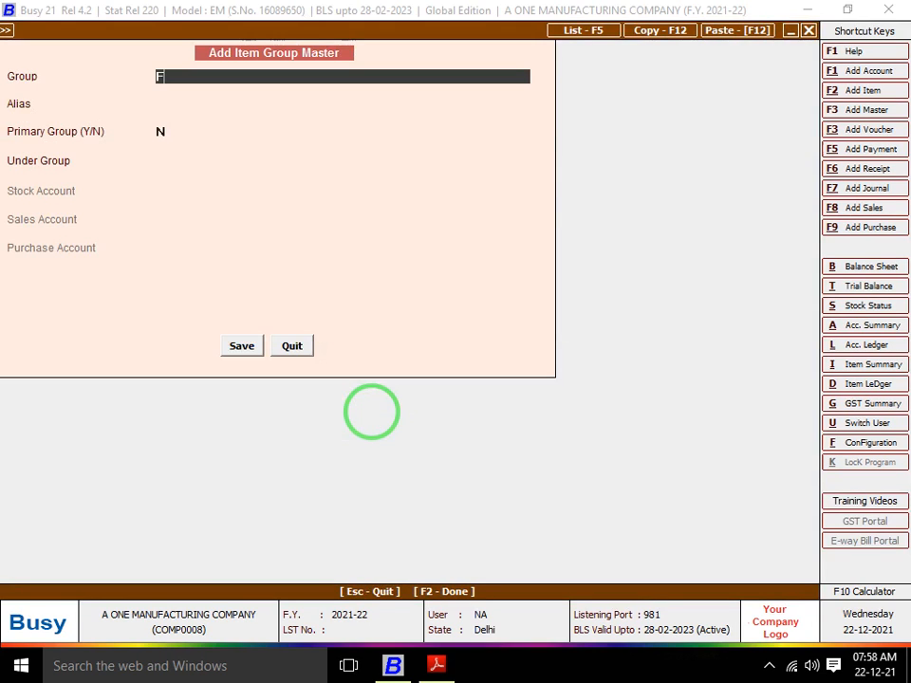
pyautogui.write('INISH GOODS')
pyautogui.press('Return')
pyautogui.press('Return')
pyautogui.press('Return')
pyautogui.press('Return')
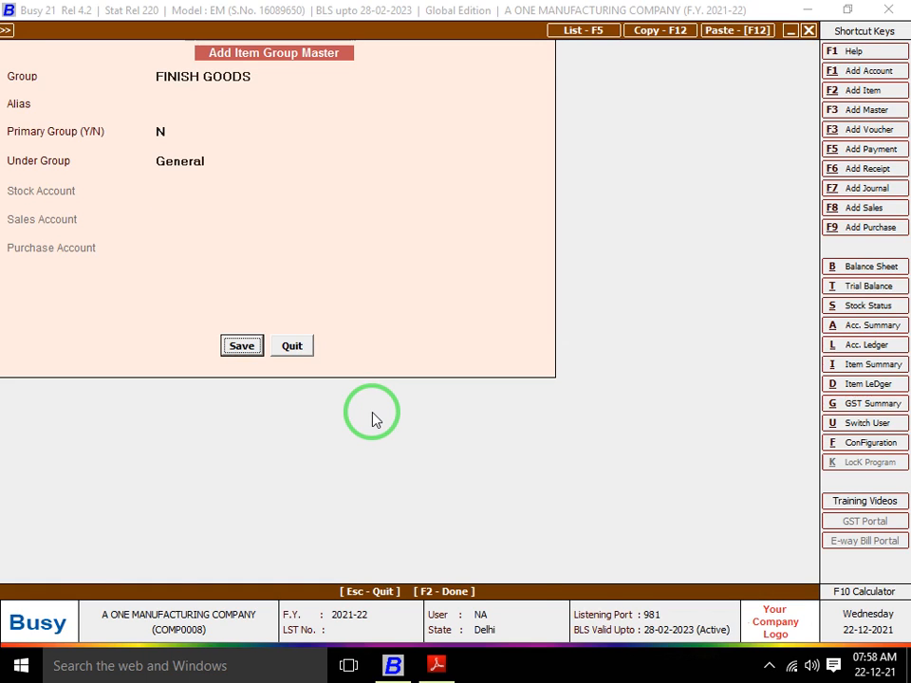
pyautogui.press('Return')
# Set the item's unit to Pcs., keep the prices at zero, and save SHIRT PANT 0001 into the voucher.
pyautogui.write('PC')
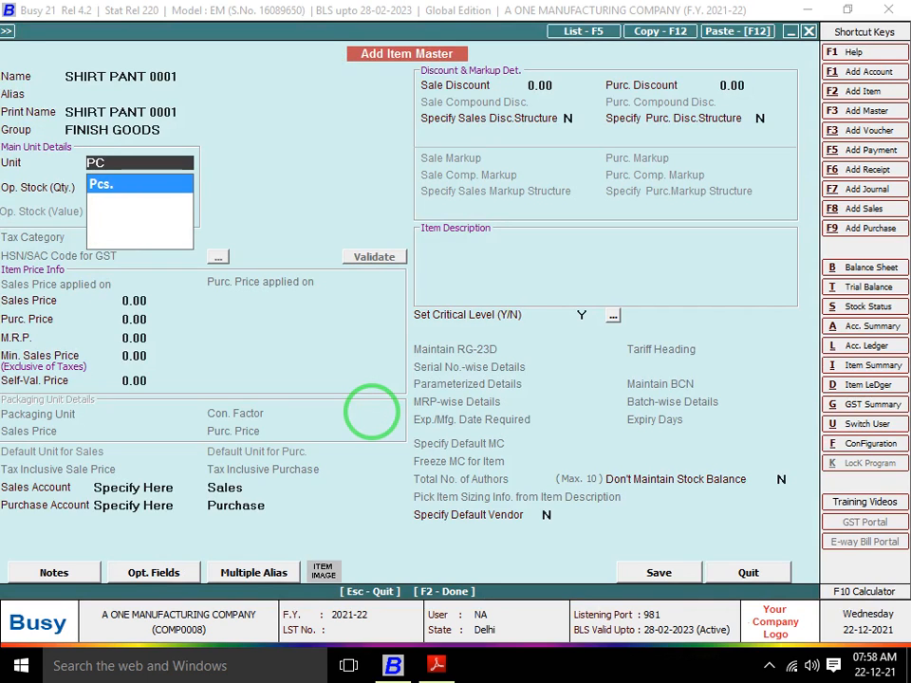
pyautogui.press('Return')
pyautogui.press('Return')
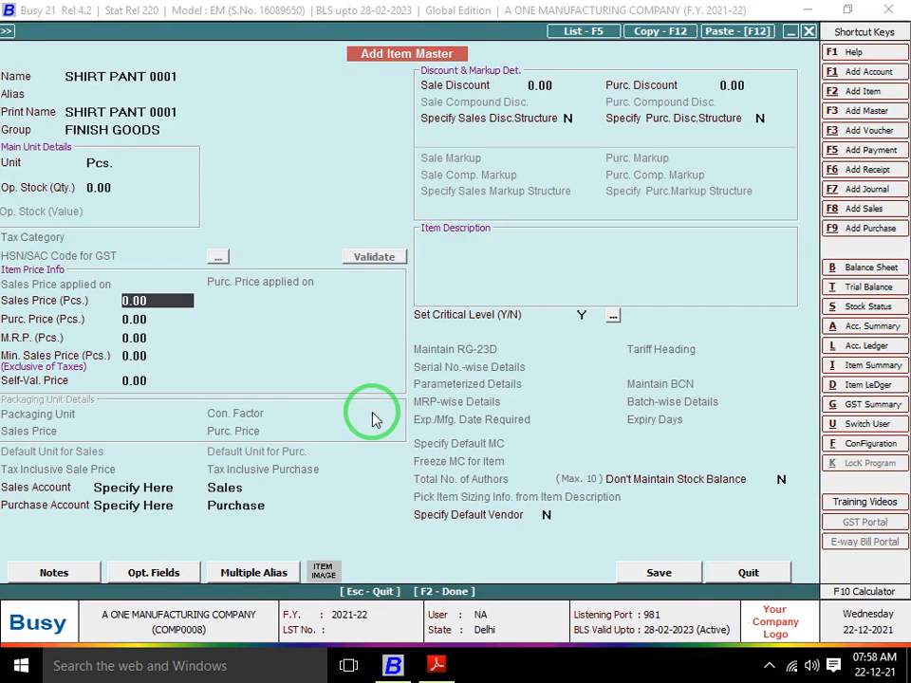
pyautogui.hotkey('alt', 'Tab')
pyautogui.hotkey('alt', 'Tab')
pyautogui.press('Return')
pyautogui.press('Return')
pyautogui.press('Return')
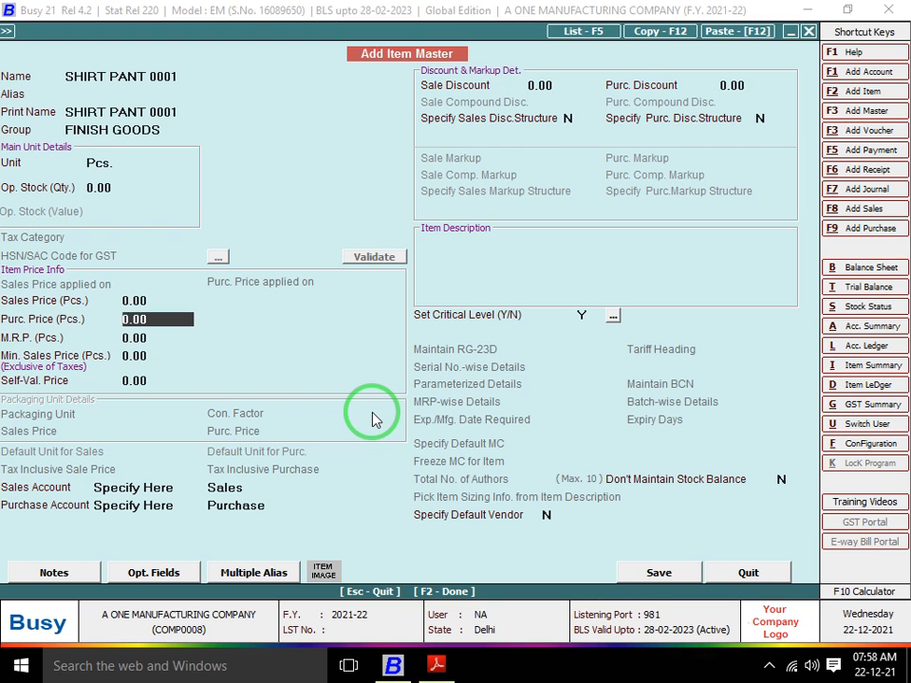
pyautogui.press('F2')
pyautogui.press('Return')
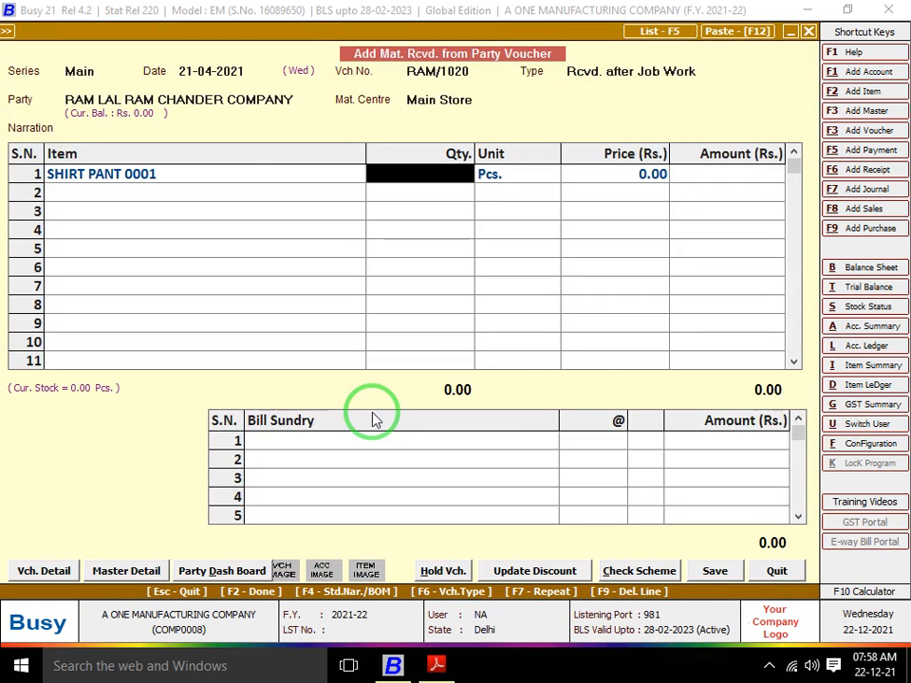
# Set the SHIRT PANT 0001 quantity to 195 pieces and open its job work material consumption details.
pyautogui.hotkey('alt', 'Tab')
pyautogui.hotkey('alt', 'Tab')
pyautogui.write('19')
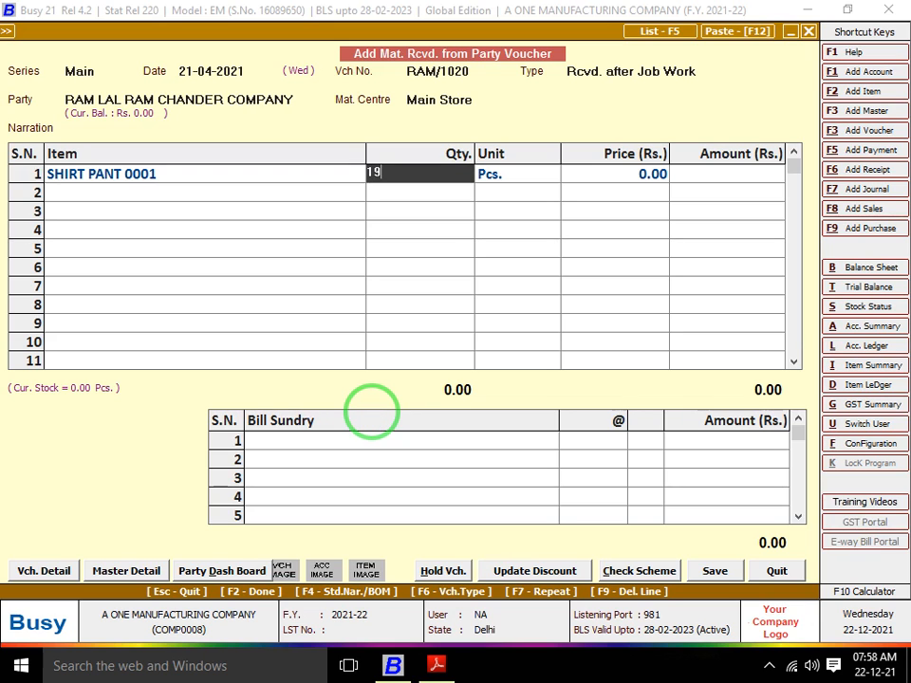
pyautogui.write('5')
pyautogui.press('Return')
pyautogui.press('Return')
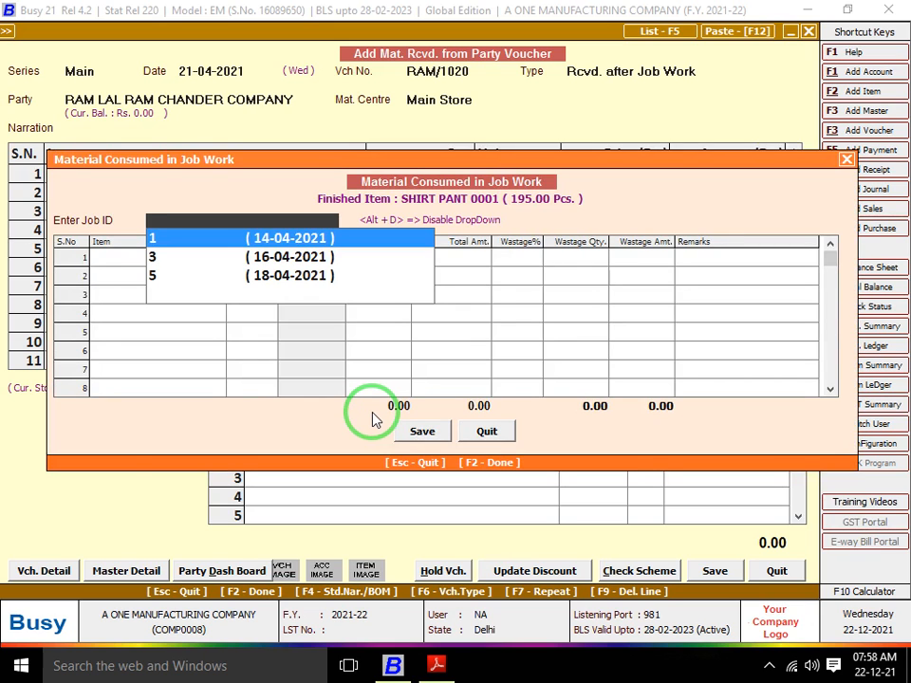
# Check the job ID on challan RAM/1020 in the PDF and load job ID 1 dated 14-04-2021 into the consumption details.
pyautogui.hotkey('alt', 'Tab')
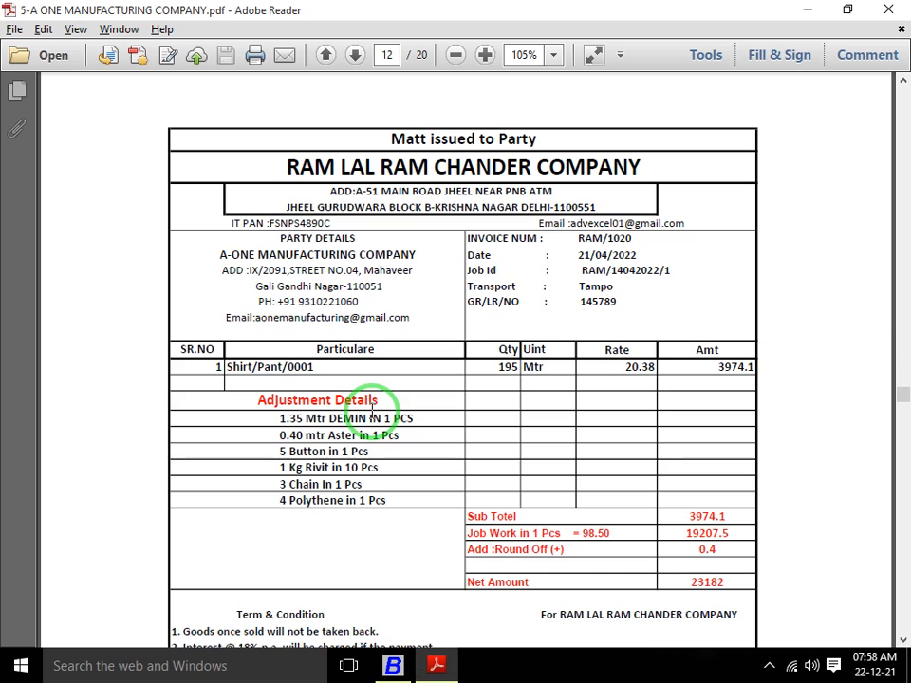
pyautogui.scroll(-3, 372, 404)
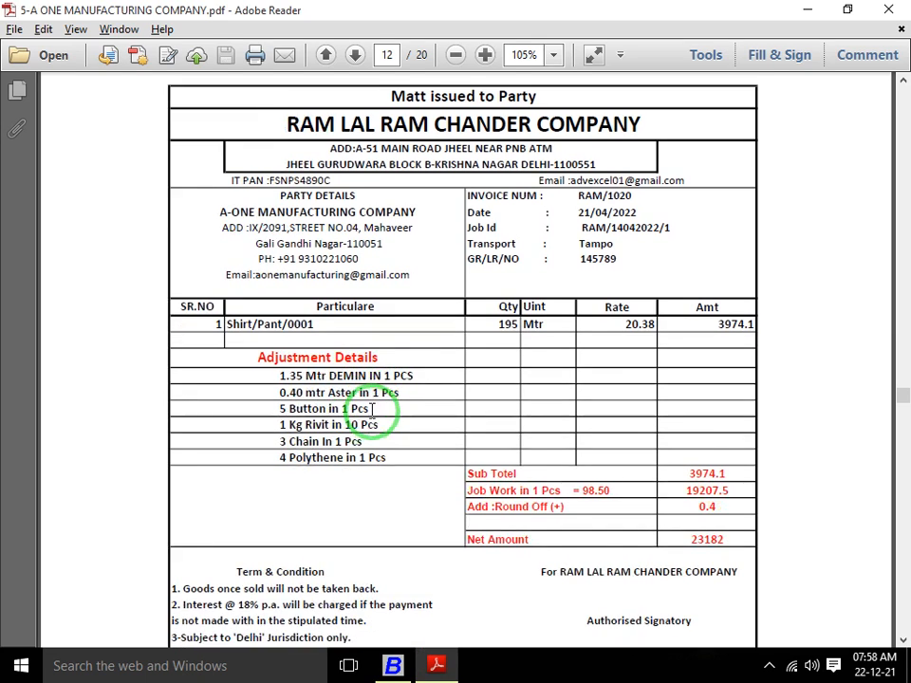
pyautogui.hotkey('alt', 'Tab')
pyautogui.press('Down')
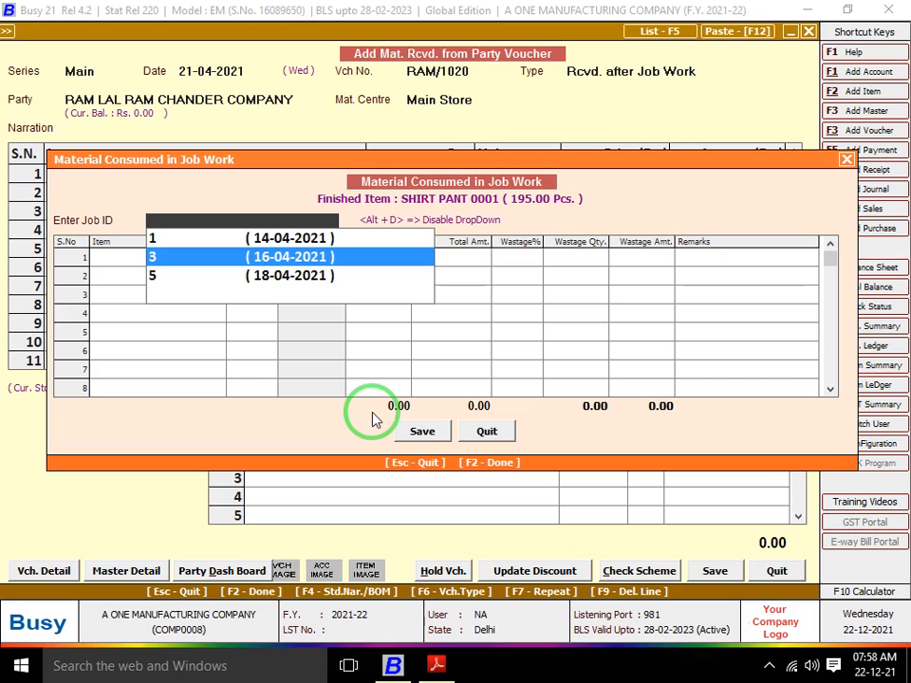
pyautogui.press('Down')
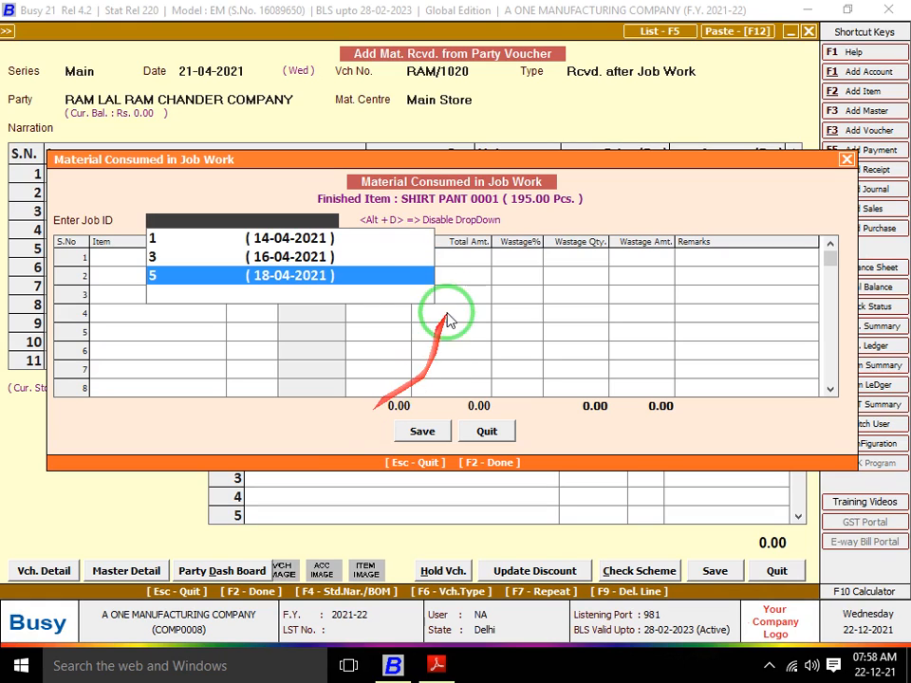
pyautogui.click(439, 220)
pyautogui.click(439, 220)
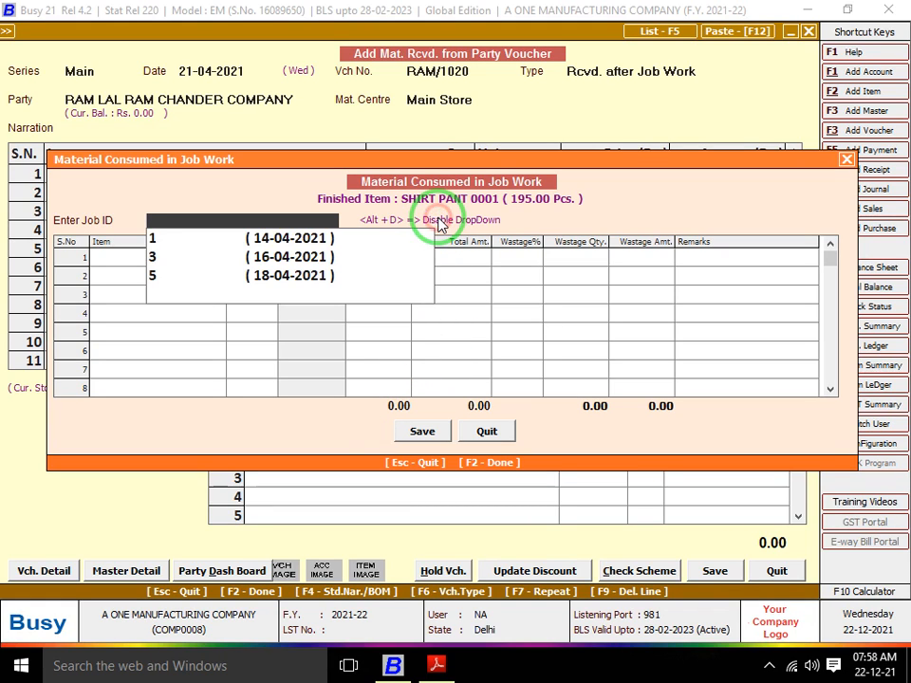
pyautogui.hotkey('alt', 'Tab')
pyautogui.scroll(1, 439, 224)
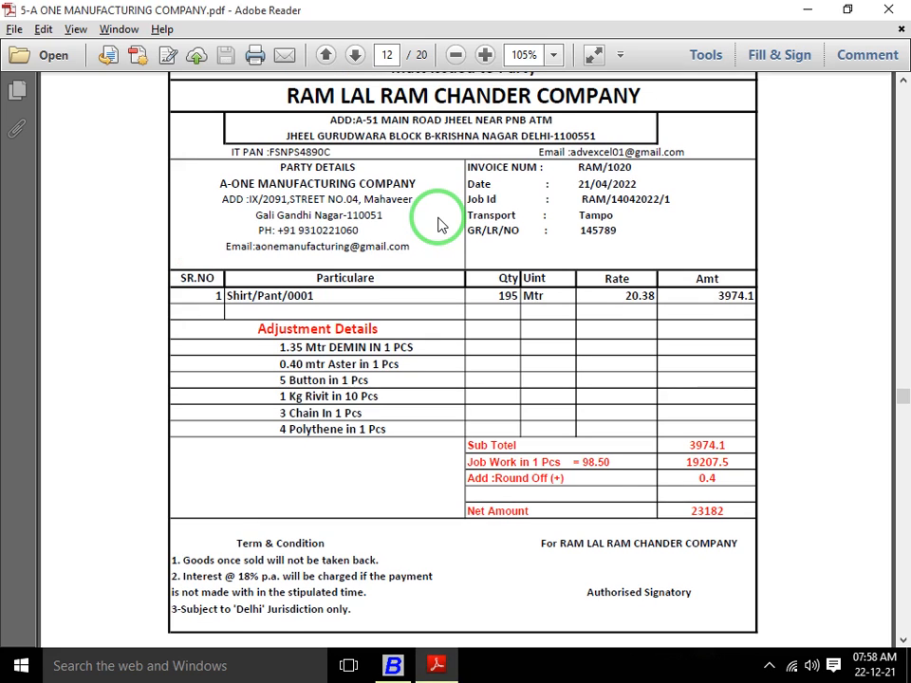
pyautogui.scroll(3, 438, 224)
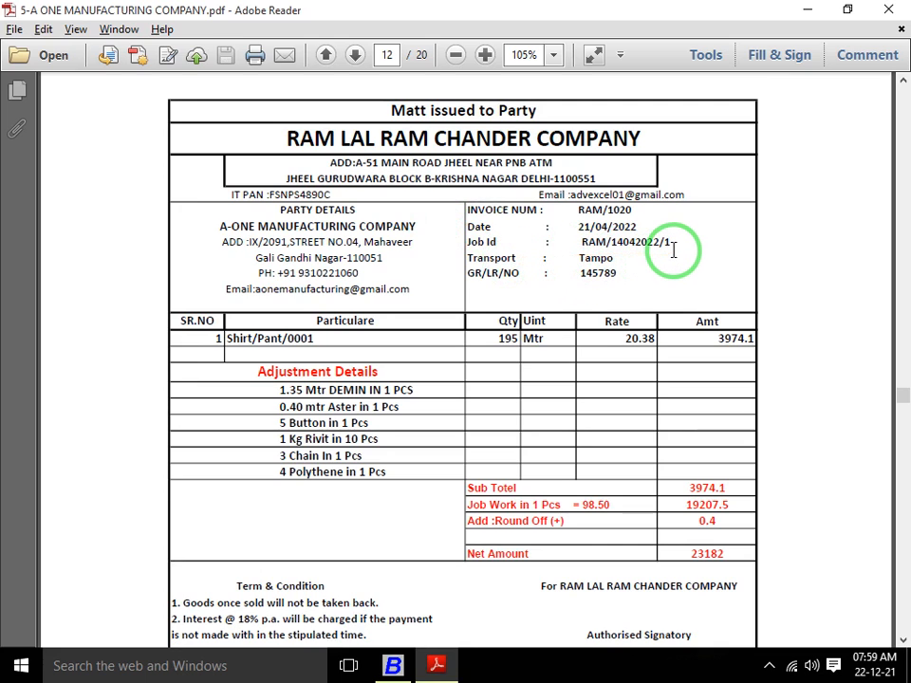
pyautogui.hotkey('alt', 'Tab')
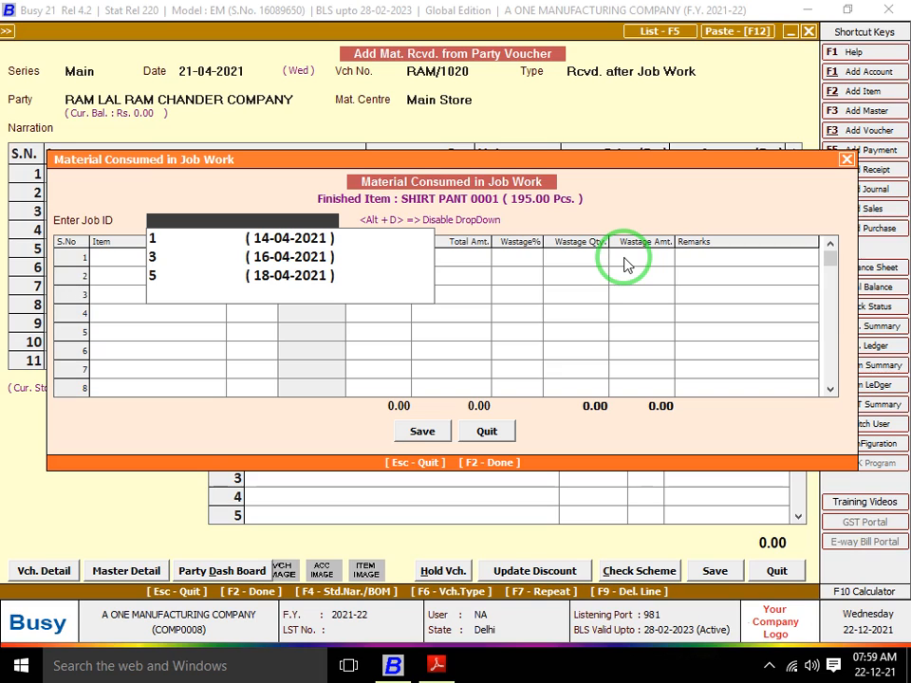
pyautogui.press('Down')
pyautogui.press('Return')
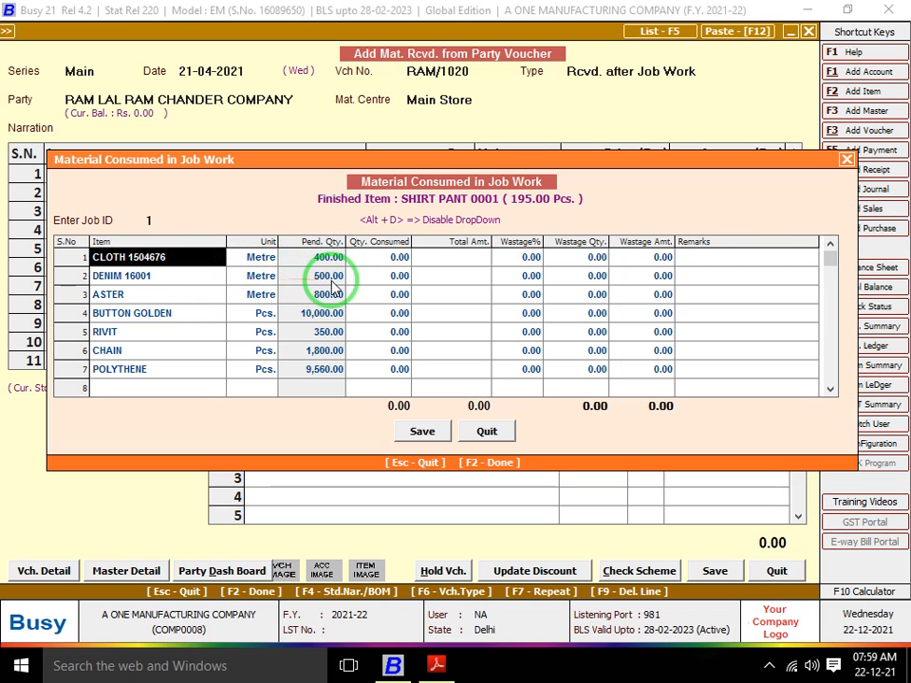
# Review the pending quantities of the job 1 materials from ASTER through POLYTHENE.
pyautogui.click(157, 296)
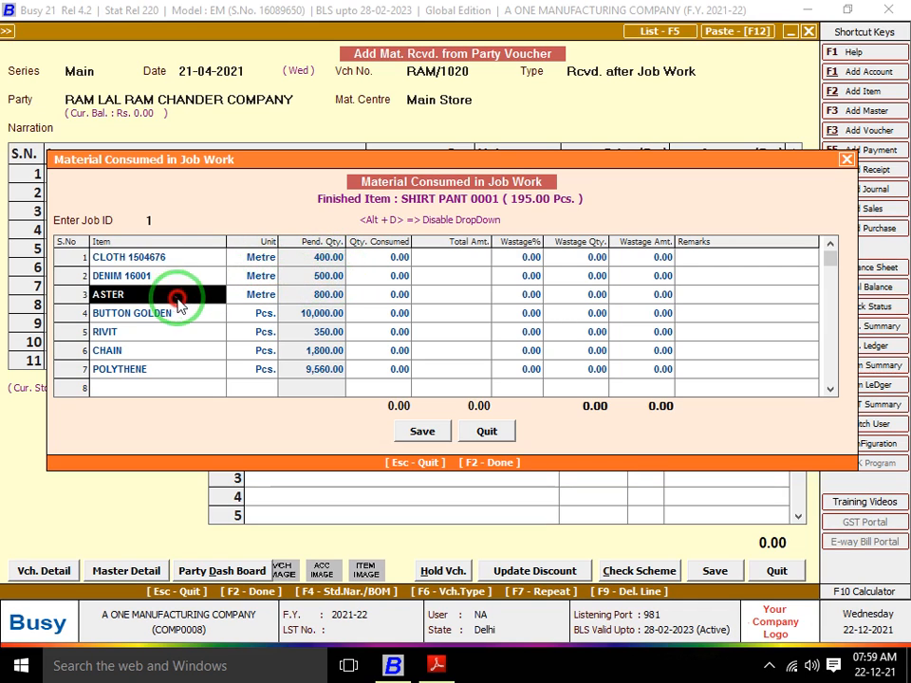
pyautogui.click(319, 300)
pyautogui.click(152, 314)
pyautogui.click(309, 313)
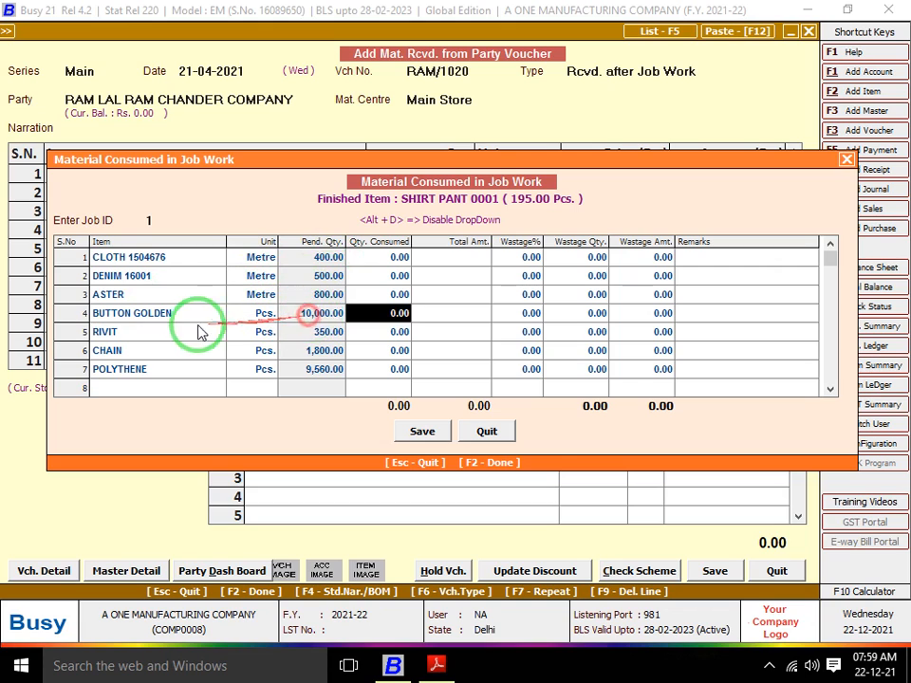
pyautogui.click(182, 333)
pyautogui.click(319, 333)
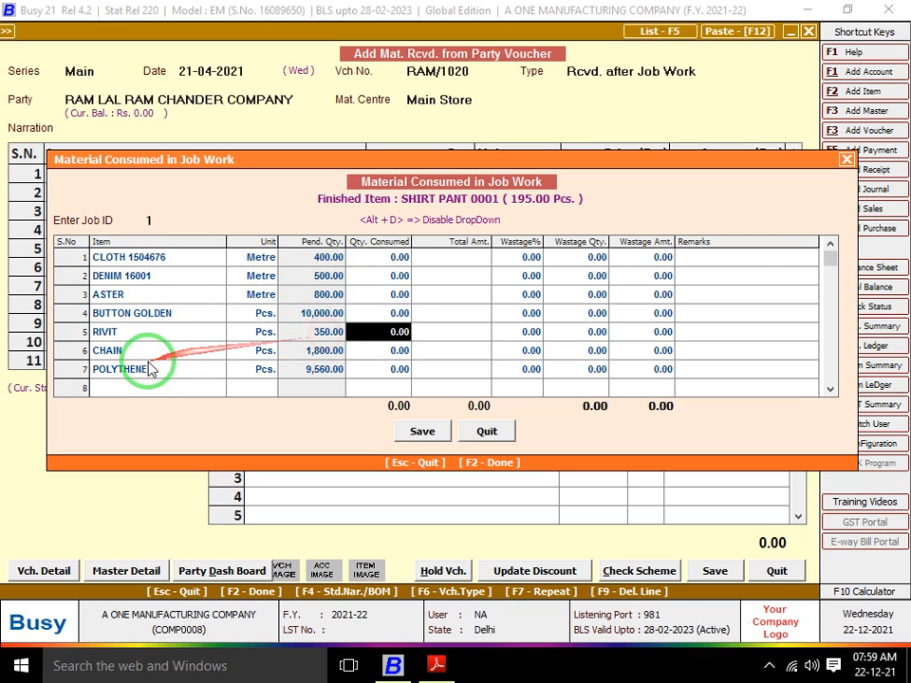
pyautogui.click(158, 350)
pyautogui.click(325, 353)
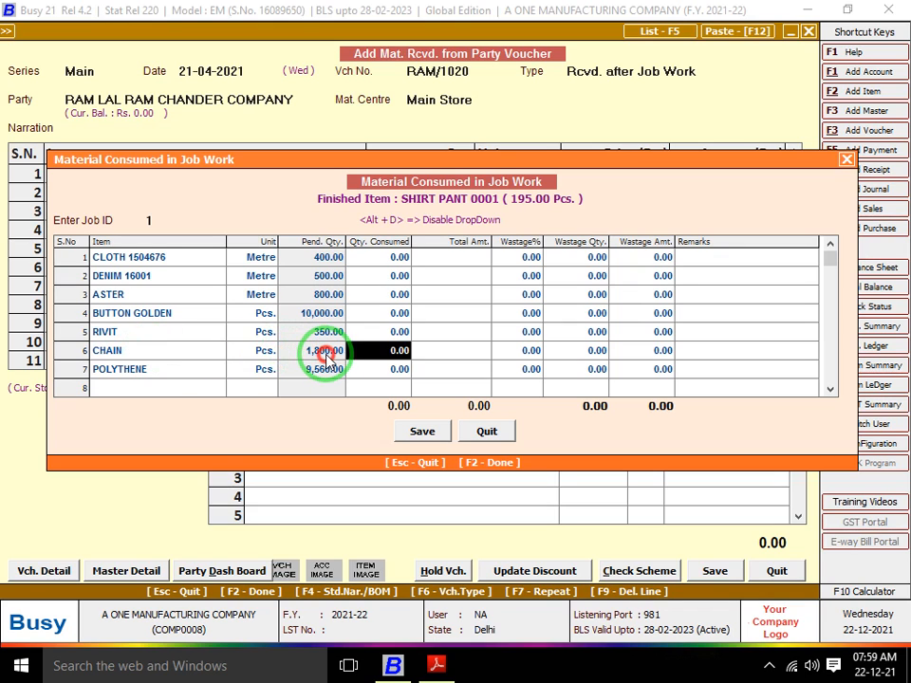
pyautogui.click(189, 372)
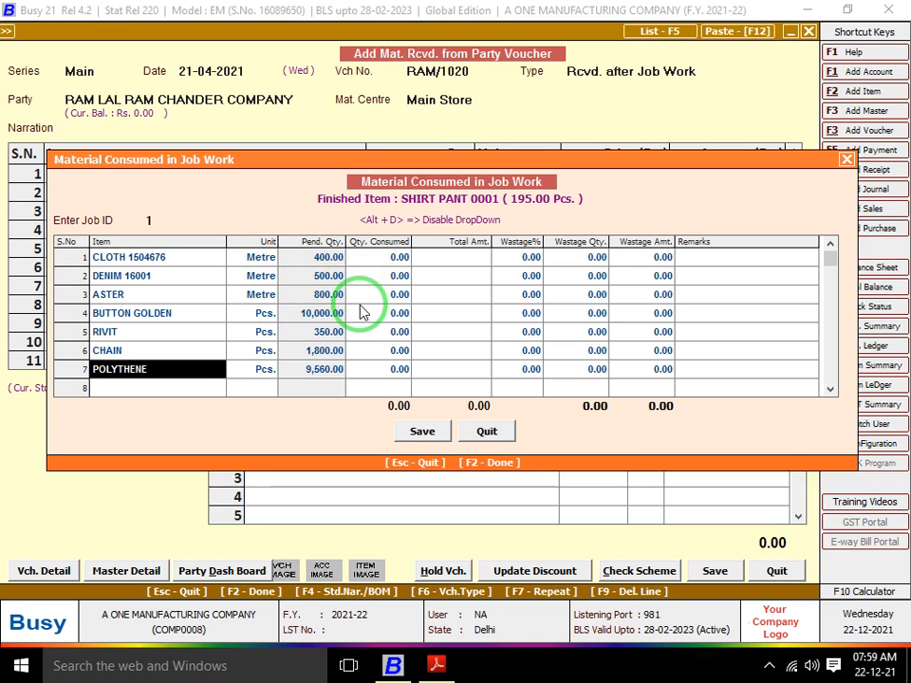
# Compare the challan's quantity and per-piece adjustment details with the consumption list, selecting the DENIM 16001 consumed quantity.
pyautogui.click(400, 258)
pyautogui.hotkey('alt', 'Tab')
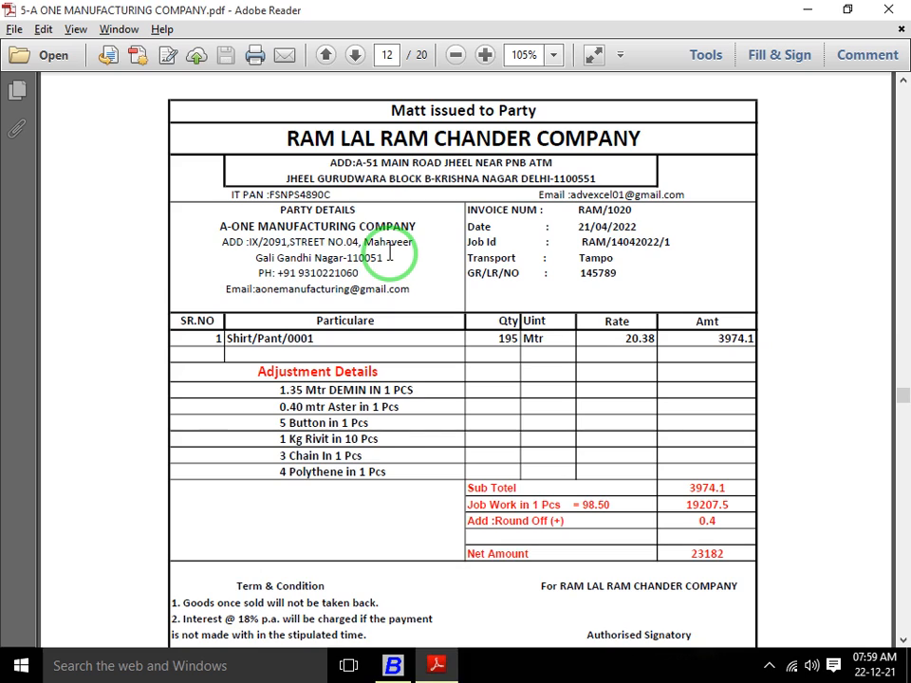
pyautogui.scroll(-1, 284, 387)
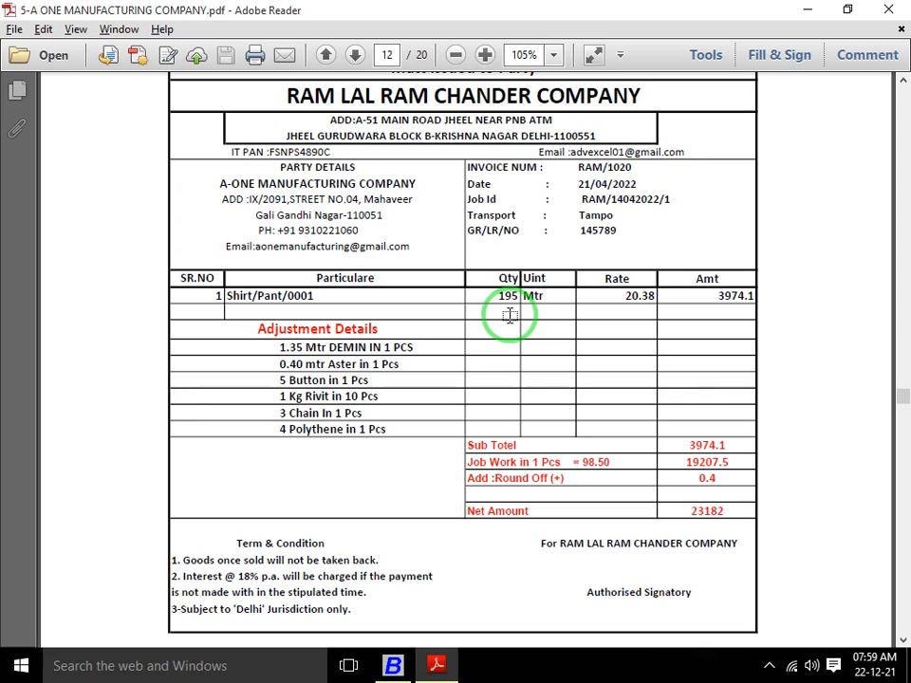
pyautogui.hotkey('alt', 'Tab')
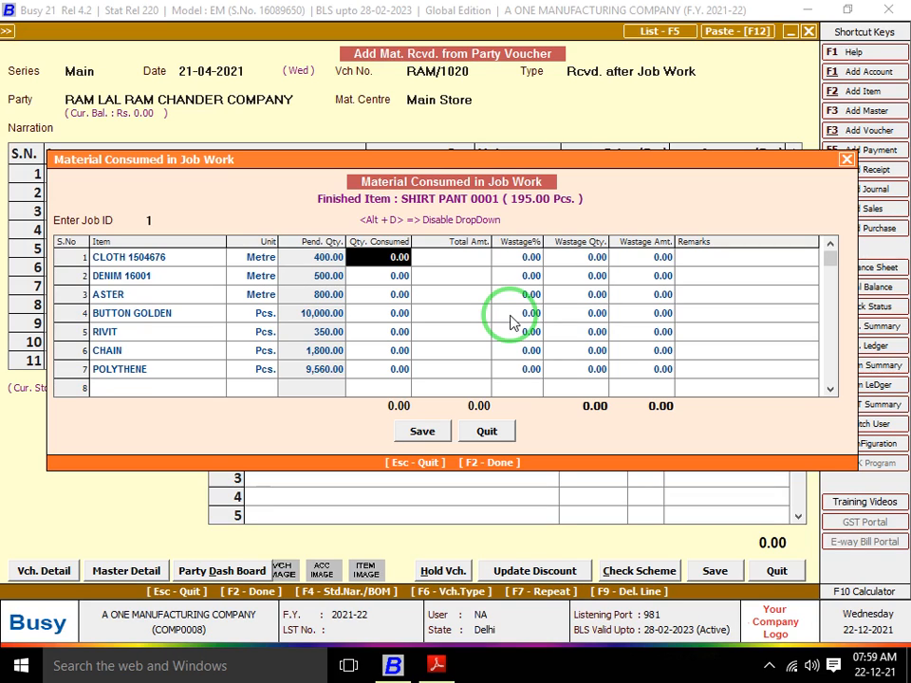
pyautogui.press('Down')
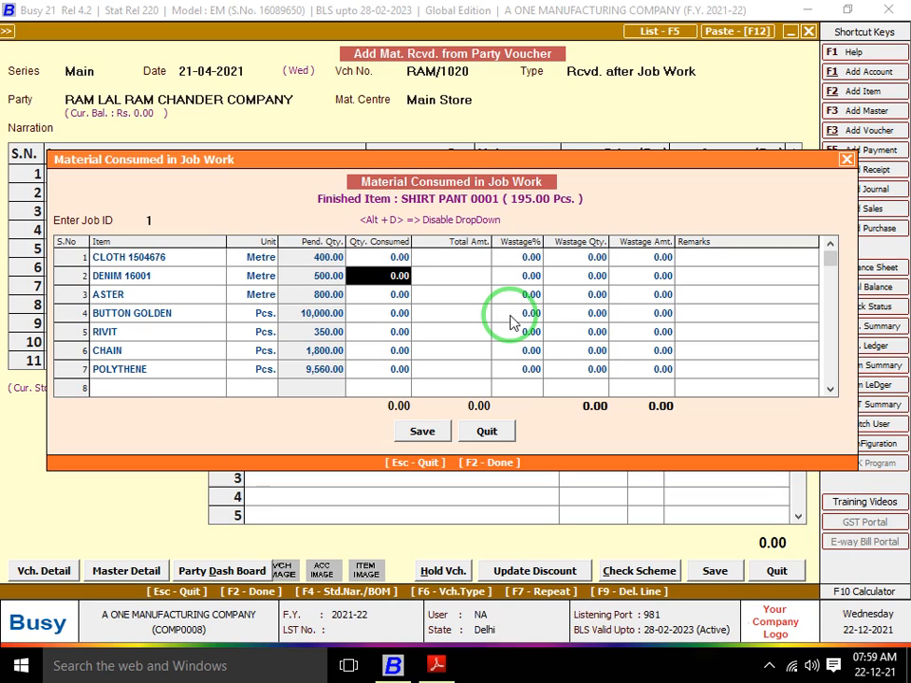
pyautogui.hotkey('alt', 'Tab')
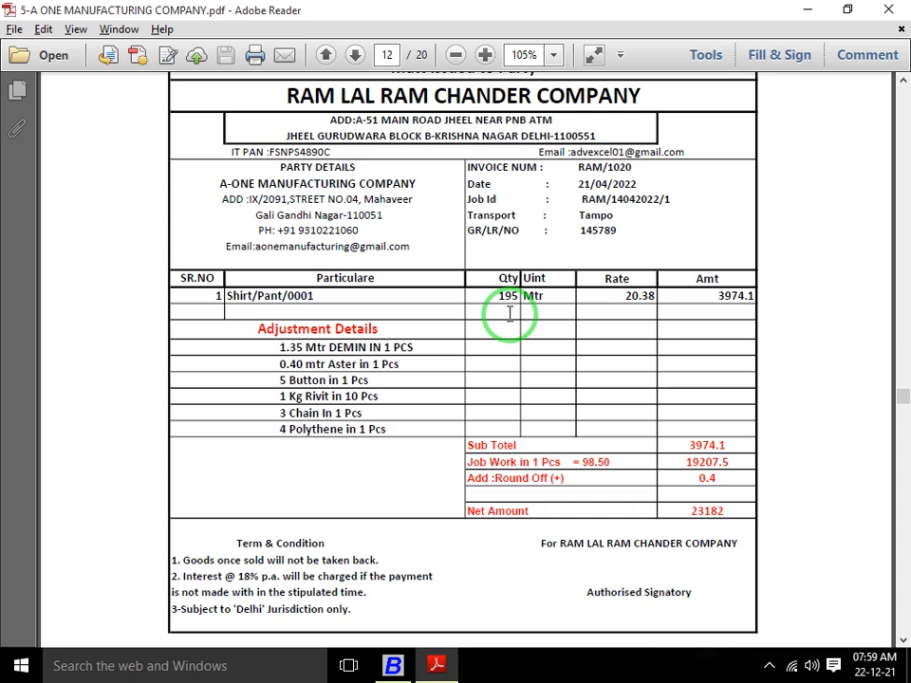
pyautogui.hotkey('alt', 'Tab')
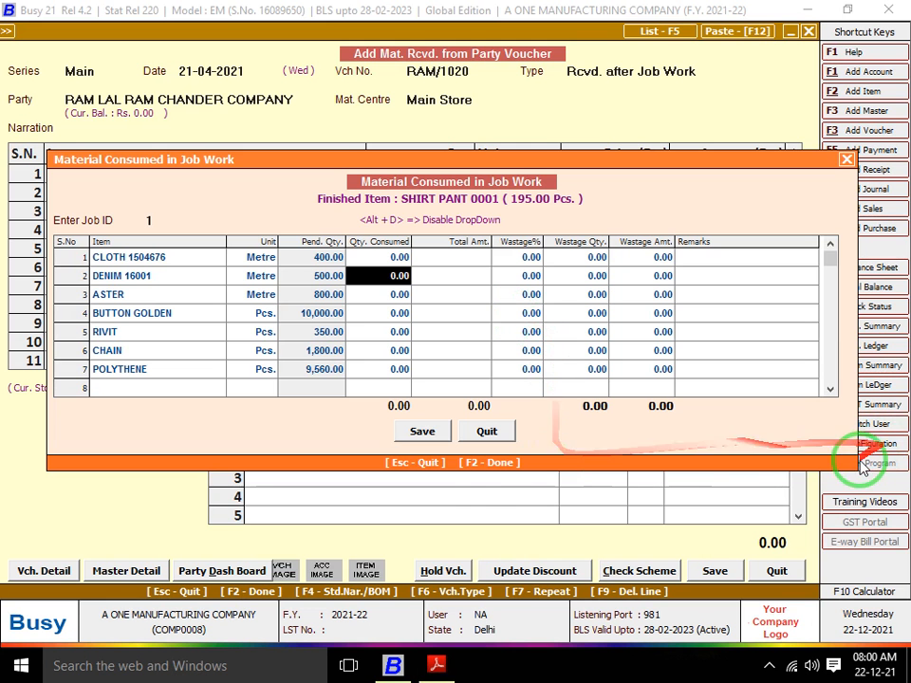
# Launch Excel with a blank workbook for the consumption calculations.
pyautogui.hotkey('alt', 'Tab')
pyautogui.press('super')
pyautogui.press('super')
pyautogui.press('super+r')
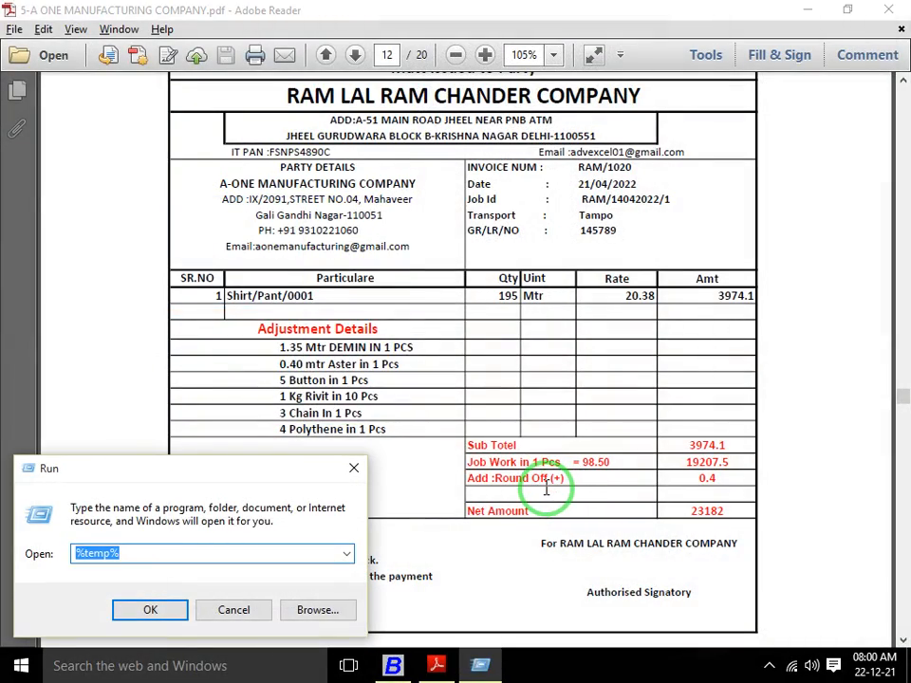
pyautogui.press('BackSpace')
pyautogui.write('excel')
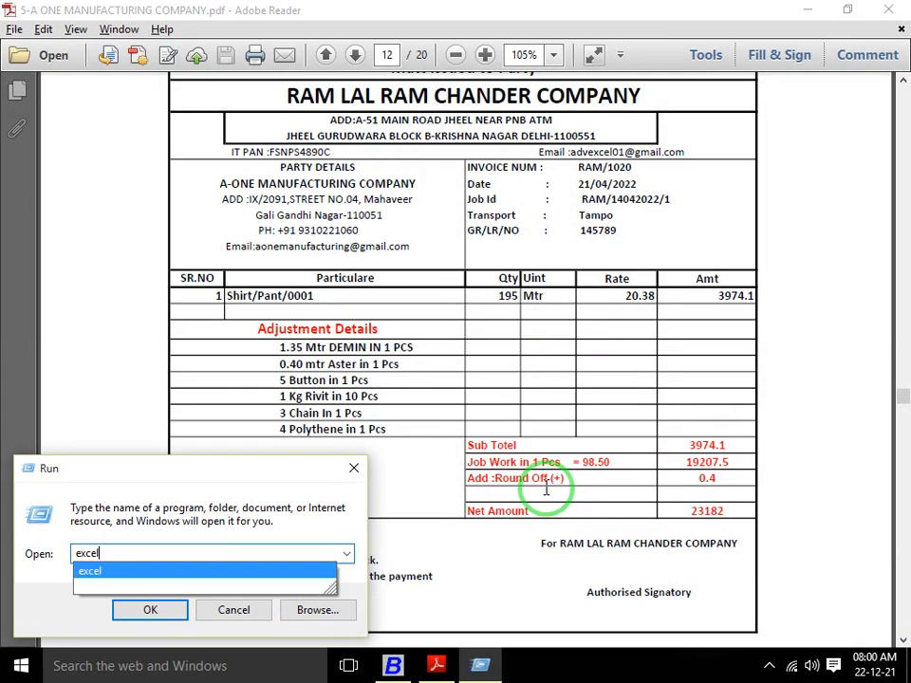
pyautogui.press('Return')
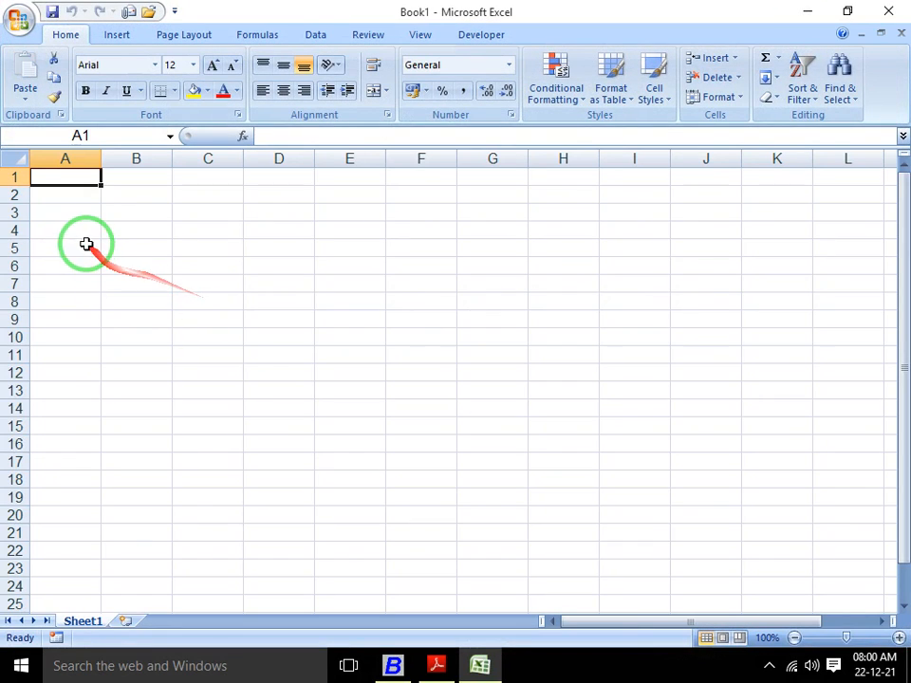
# Calculate the denim consumption in cell A5 with the formula =1.35*195.
pyautogui.click(87, 248)
pyautogui.write('=1.5')
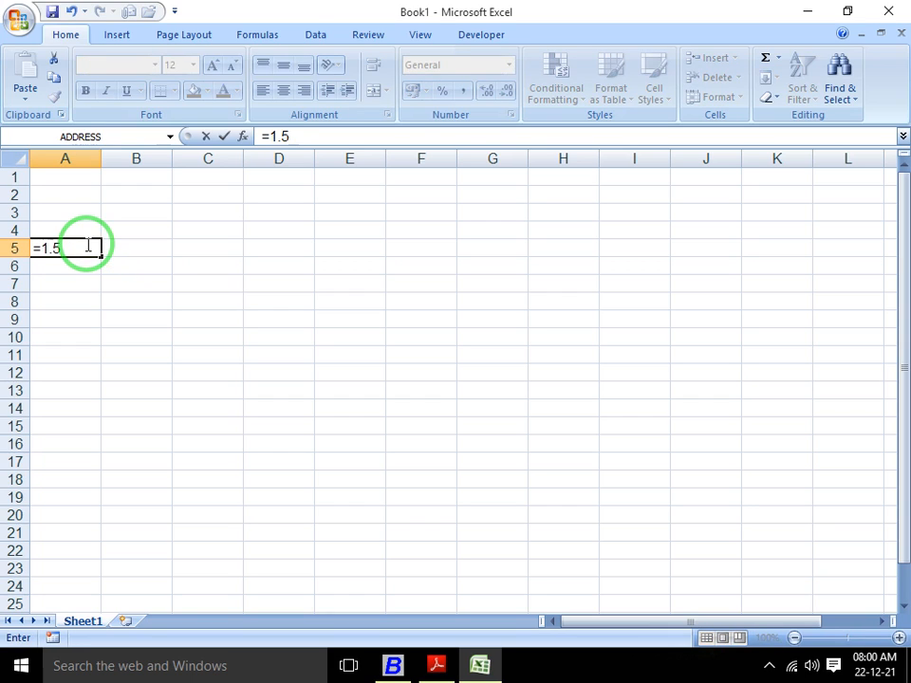
pyautogui.press('BackSpace')
pyautogui.write('35*195')
pyautogui.press('Return')
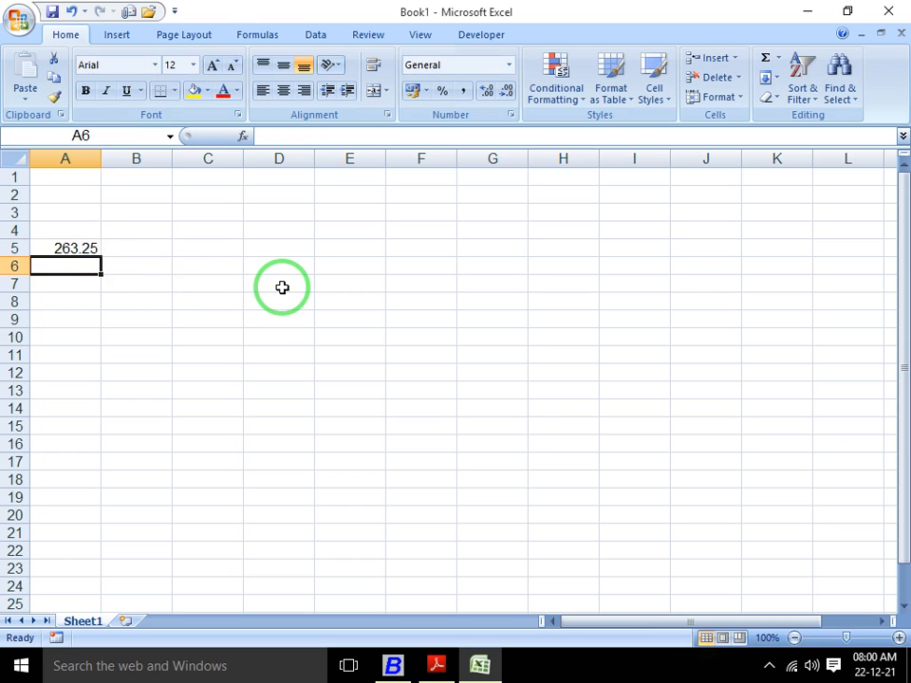
# Return to Busy and set the DENIM 16001 quantity consumed to 263.25 metres.
pyautogui.hotkey('alt', 'Tab')
pyautogui.hotkey('alt', 'Tab')
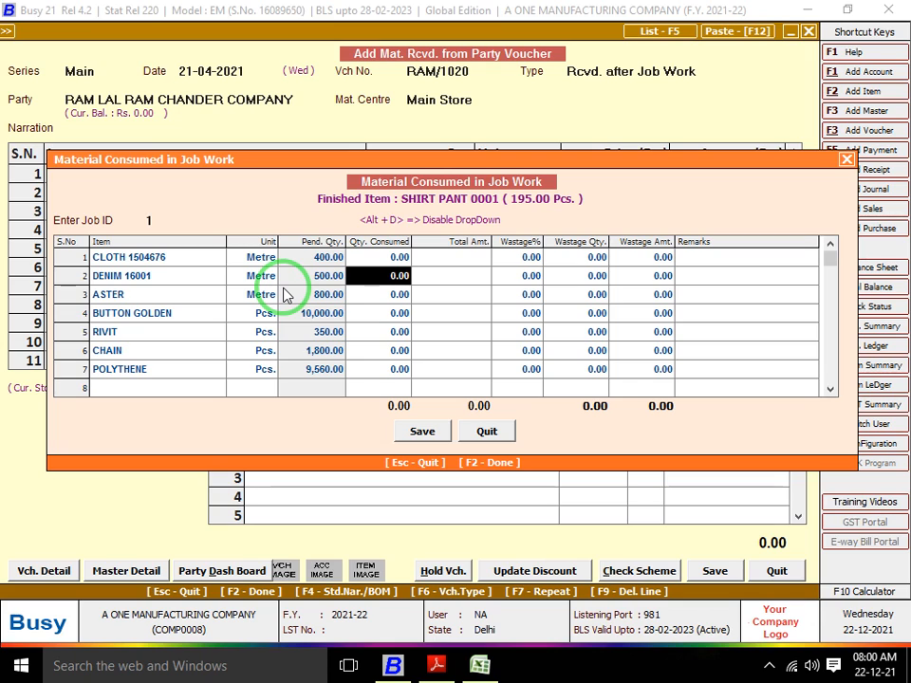
pyautogui.write('263.25')
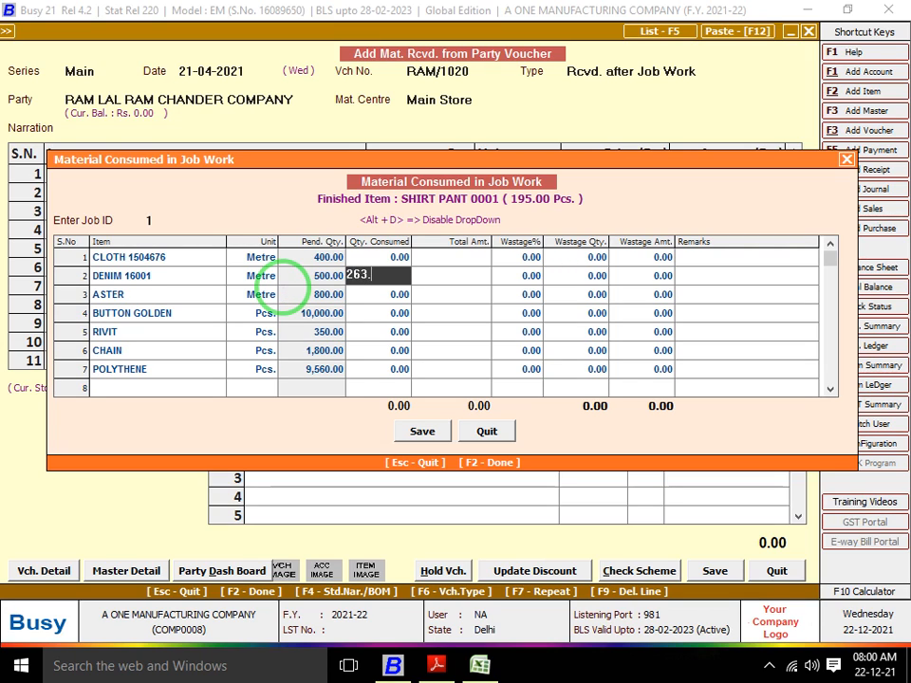
pyautogui.press('Return')
pyautogui.press('Return')
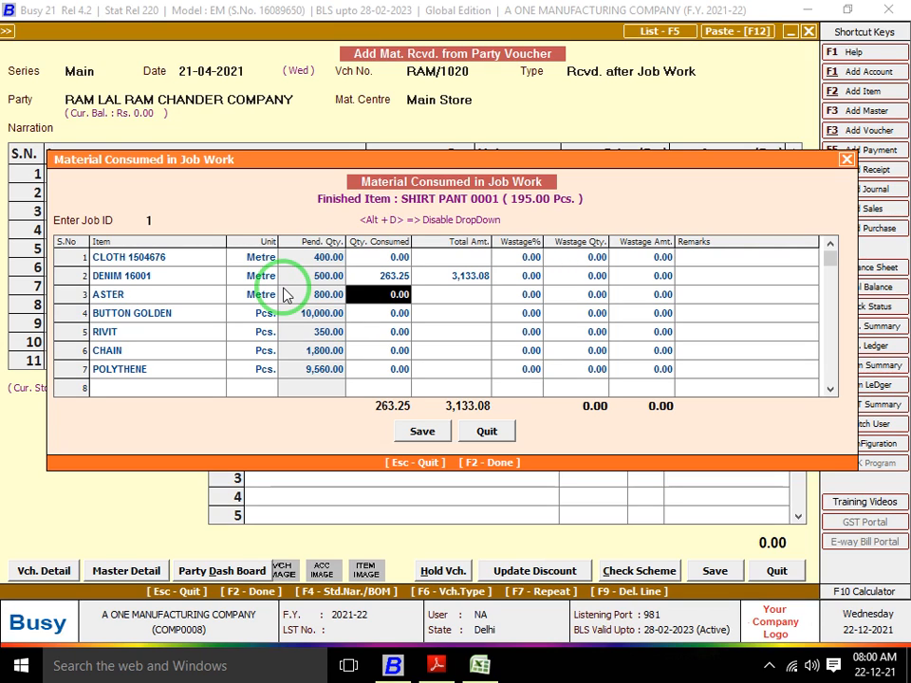
# Check the aster usage per piece on the challan PDF and calculate =0.40*195 in cell A6 of the Excel sheet.
pyautogui.hotkey('alt', 'Tab')
pyautogui.hotkey('alt', 'Tab')
pyautogui.press('Tab')
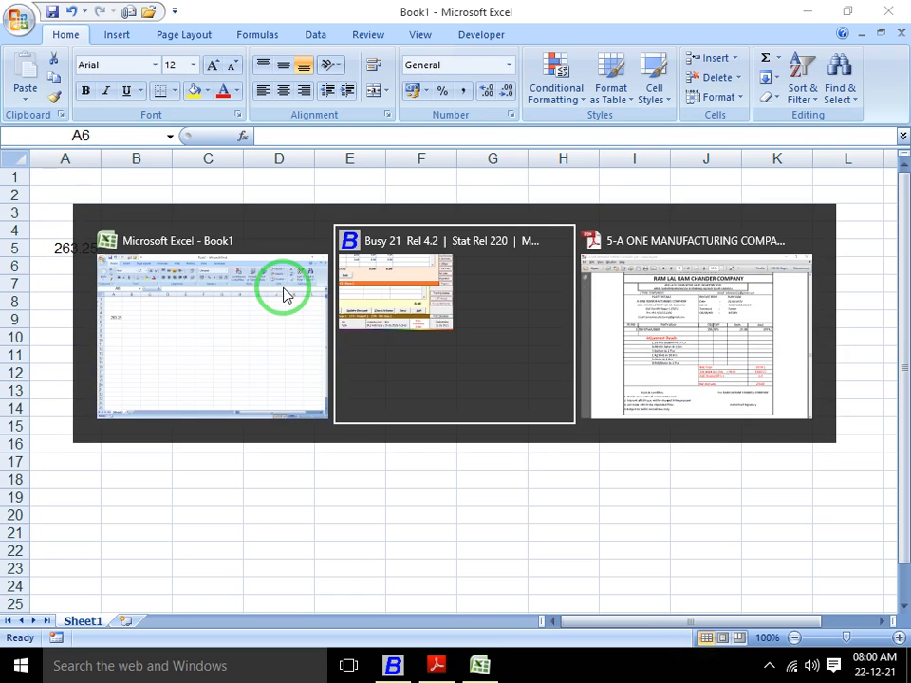
pyautogui.scroll(-2, 283, 285)
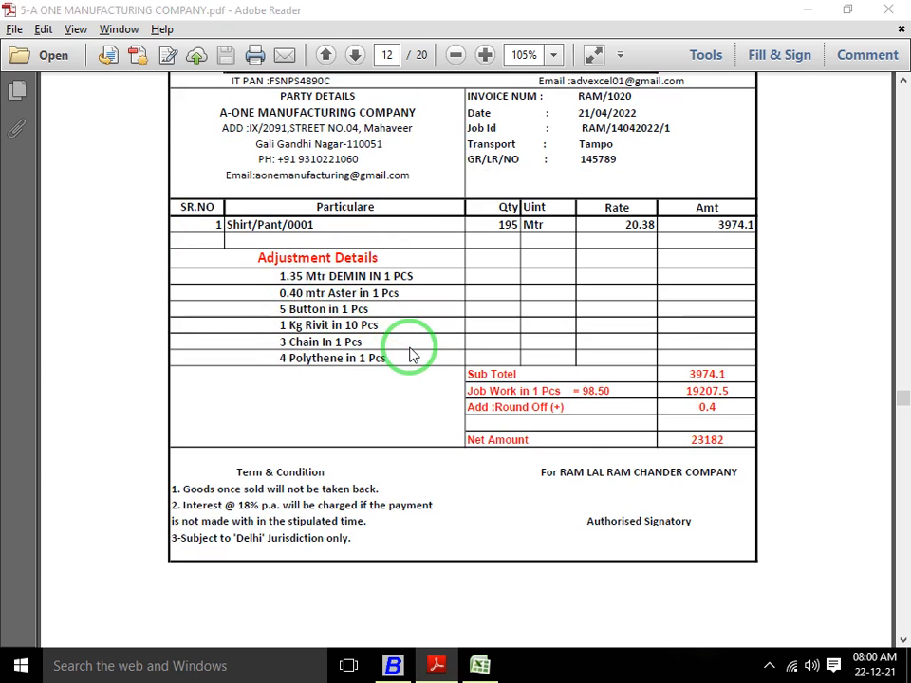
pyautogui.hotkey('alt', 'Tab')
pyautogui.write('0.50')
pyautogui.press('BackSpace')
pyautogui.press('BackSpace')
pyautogui.press('BackSpace')
pyautogui.press('BackSpace')
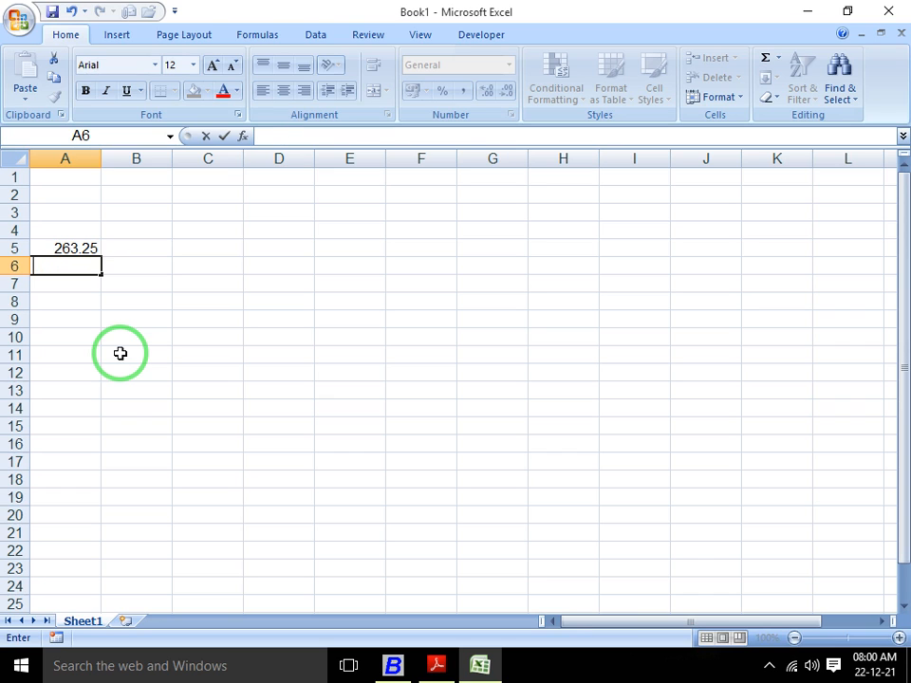
pyautogui.write('=0.40*195')
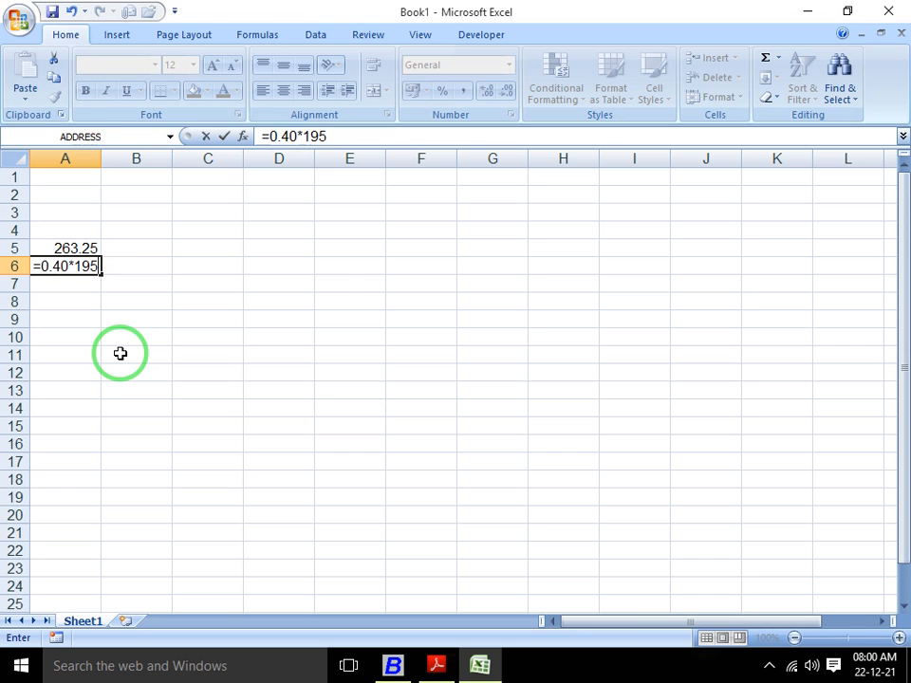
pyautogui.press('Return')
# Return to Busy and set the ASTER quantity consumed to 78 metres.
pyautogui.hotkey('alt', 'Tab')
pyautogui.hotkey('alt', 'Tab')
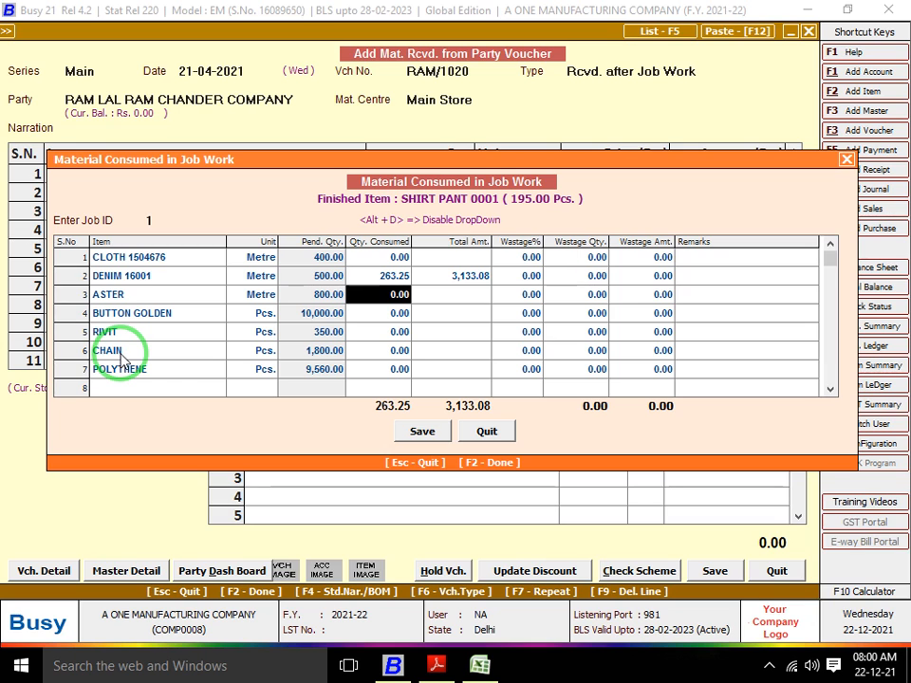
pyautogui.write('78')
pyautogui.press('Return')
pyautogui.press('Return')
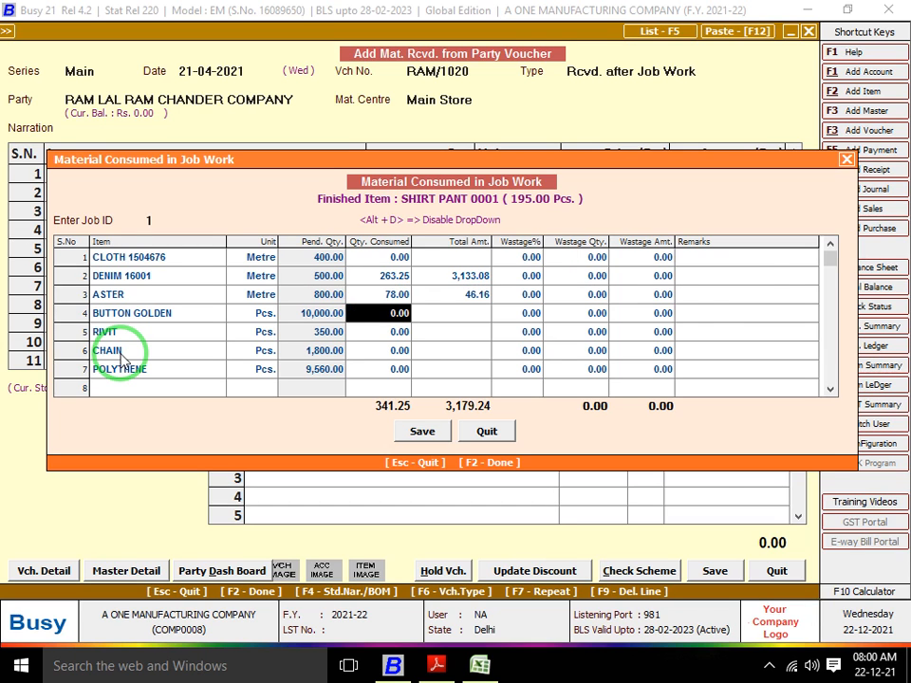
# Check the button usage per piece on the challan PDF and calculate =195*5 in cell A7 of the Excel sheet.
pyautogui.hotkey('alt', 'Tab')
pyautogui.hotkey('alt', 'Tab')
pyautogui.hotkey('alt', 'Tab')
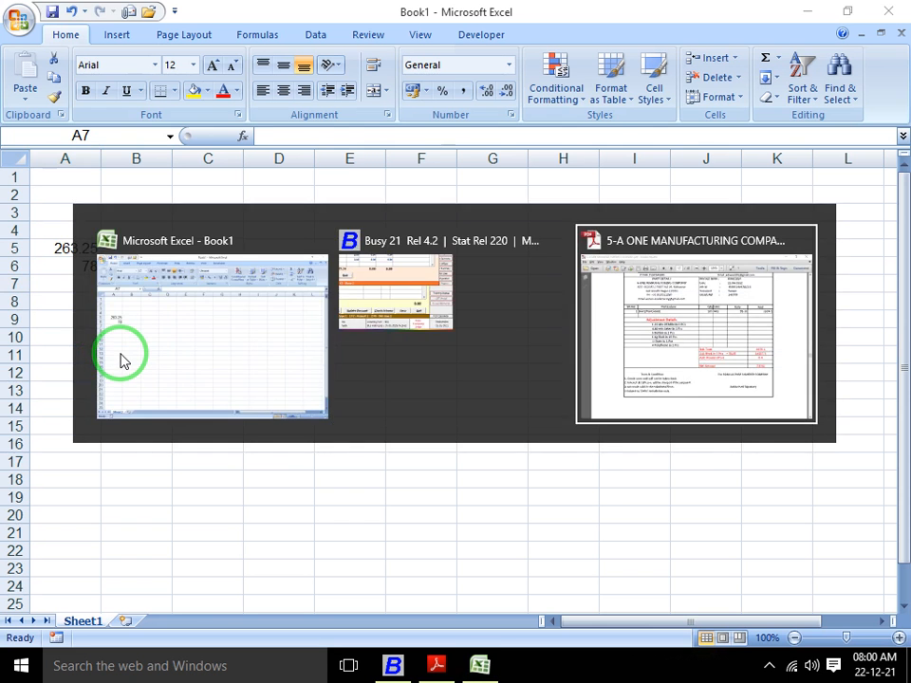
pyautogui.scroll(-1, 121, 359)
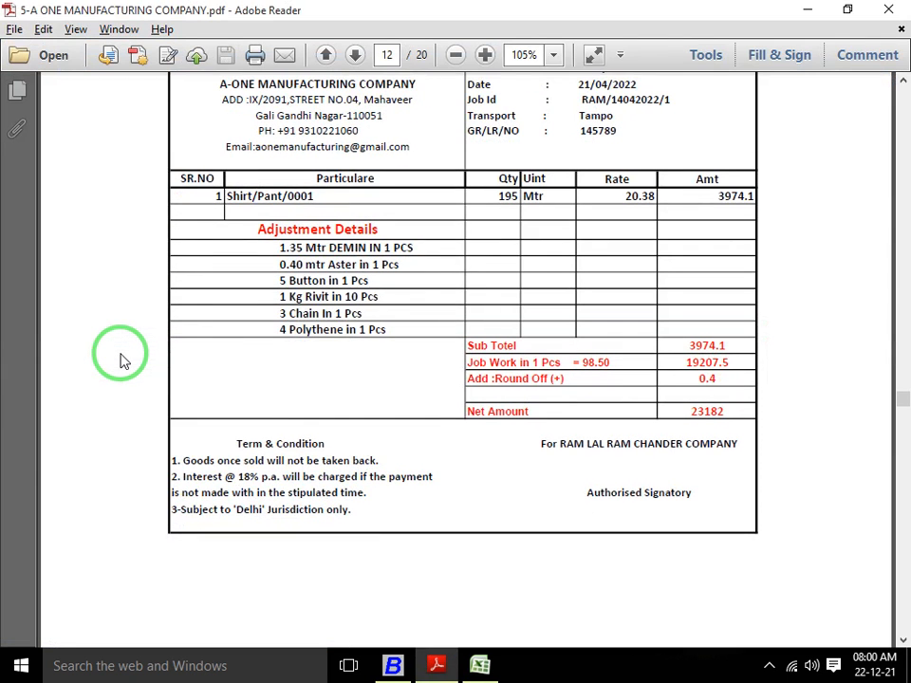
pyautogui.hotkey('alt', 'Tab')
pyautogui.write('=')
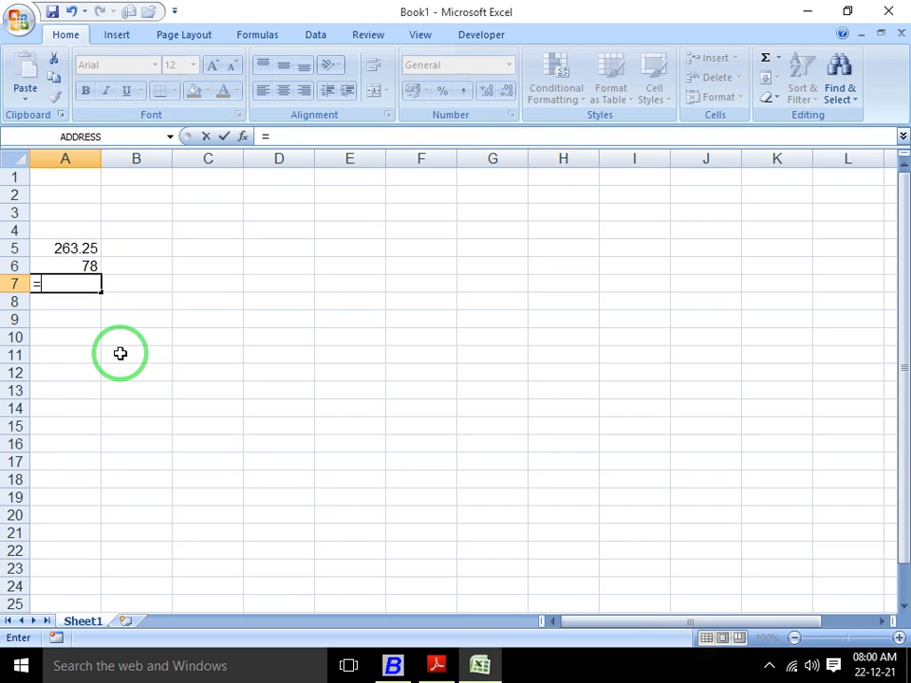
pyautogui.write('195*5')
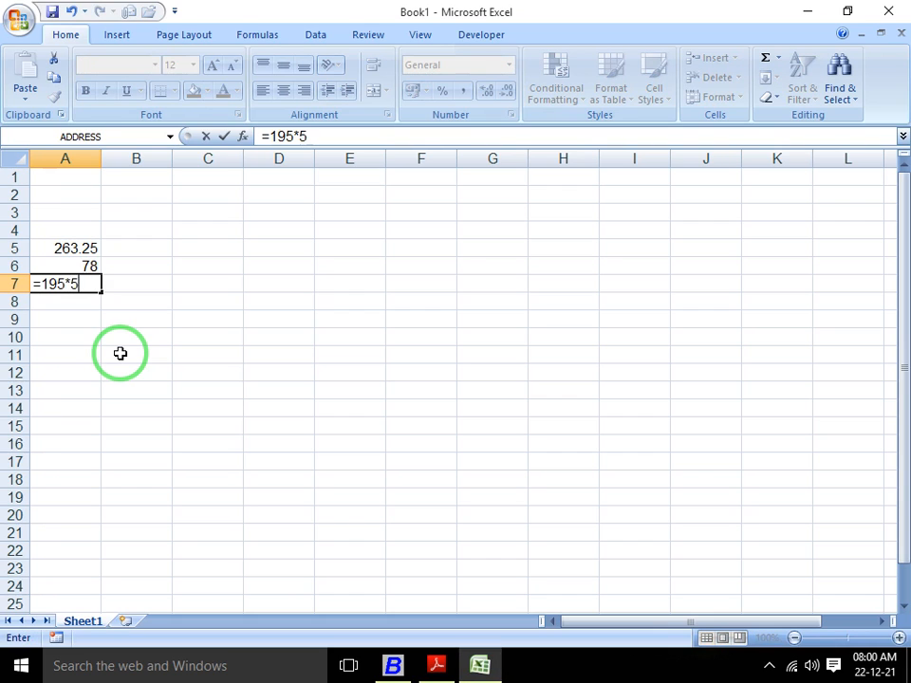
pyautogui.press('Return')
# Return to Busy and set the BUTTON GOLDEN quantity consumed to 975 pieces.
pyautogui.hotkey('alt', 'Tab')
pyautogui.press('Tab')
pyautogui.write('975')
pyautogui.press('Return')
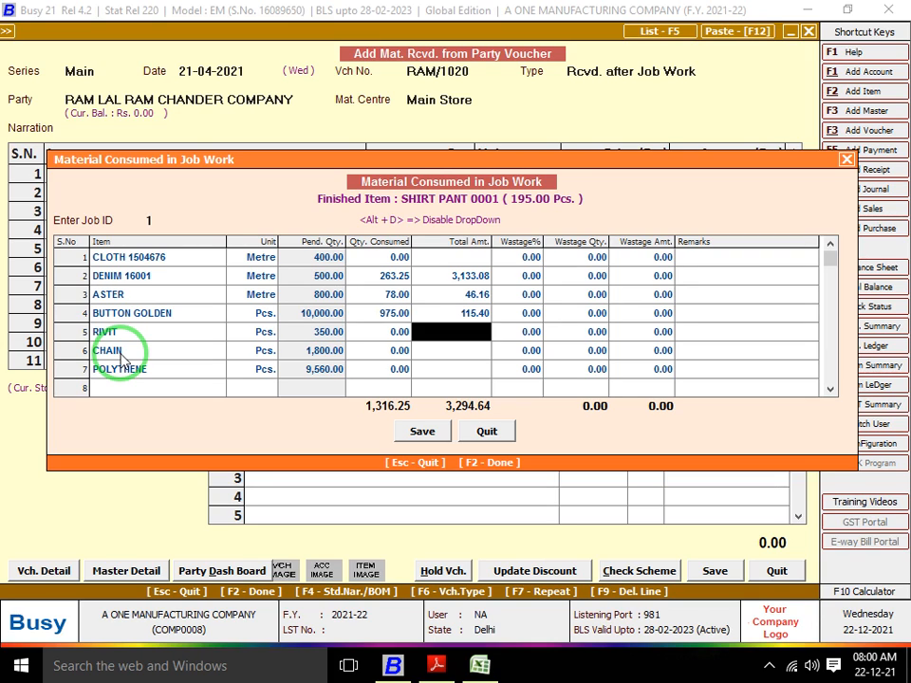
# Check the rivit usage on the challan PDF and calculate =195/10 in cell A8 of the Excel sheet.
pyautogui.hotkey('alt', 'Tab')
pyautogui.hotkey('alt', 'Tab')
pyautogui.press('Tab')
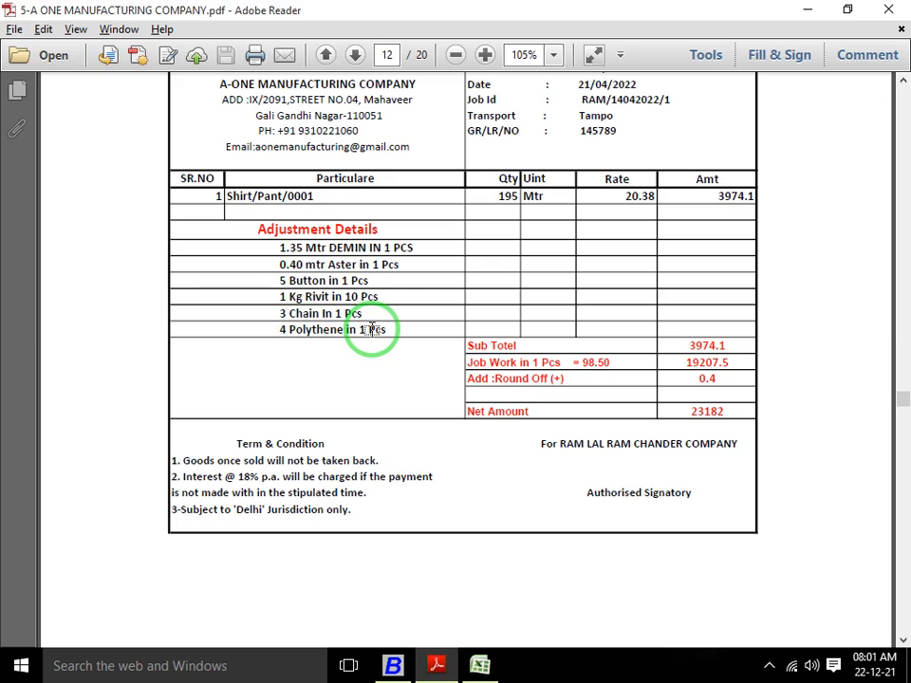
pyautogui.click(389, 294)
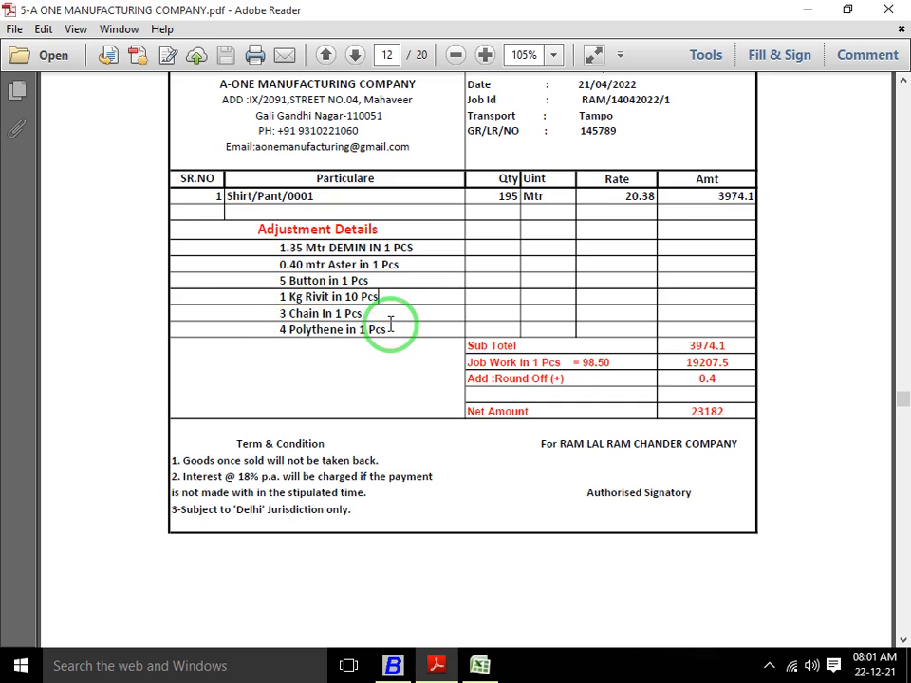
pyautogui.hotkey('alt', 'Tab')
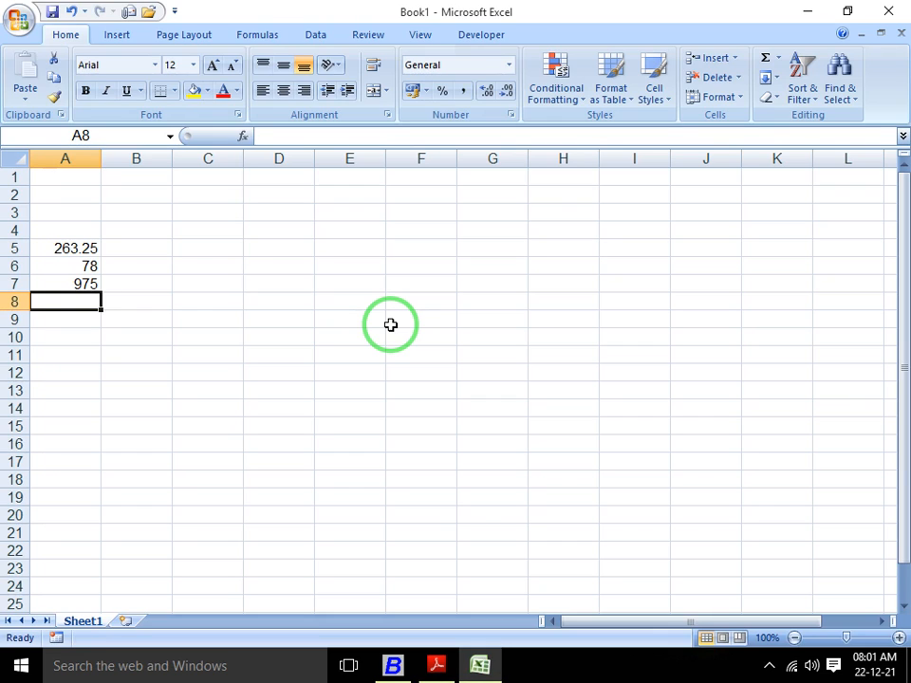
pyautogui.write('=195/100')
pyautogui.press('BackSpace')
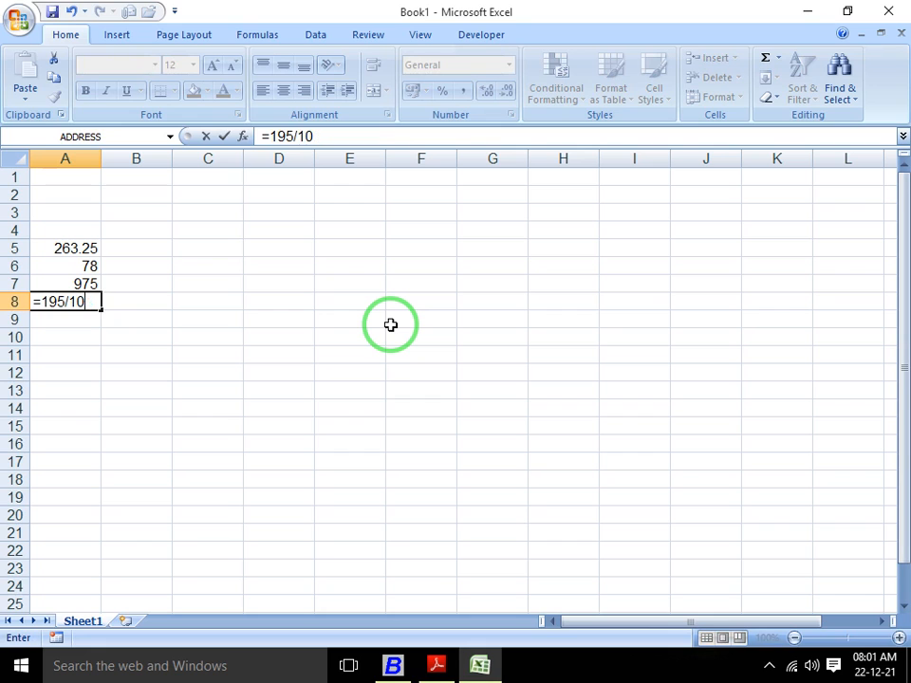
pyautogui.press('Return')
# Return to Busy and set the RIVIT quantity consumed to 19.5.
pyautogui.hotkey('alt', 'Tab')
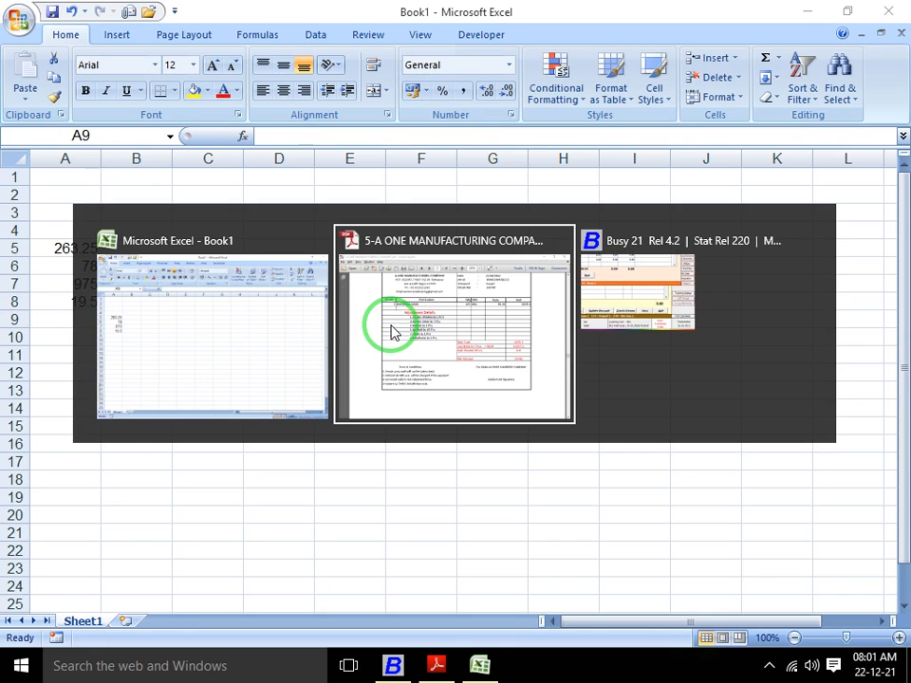
pyautogui.hotkey('alt', 'Tab')
pyautogui.write('19')
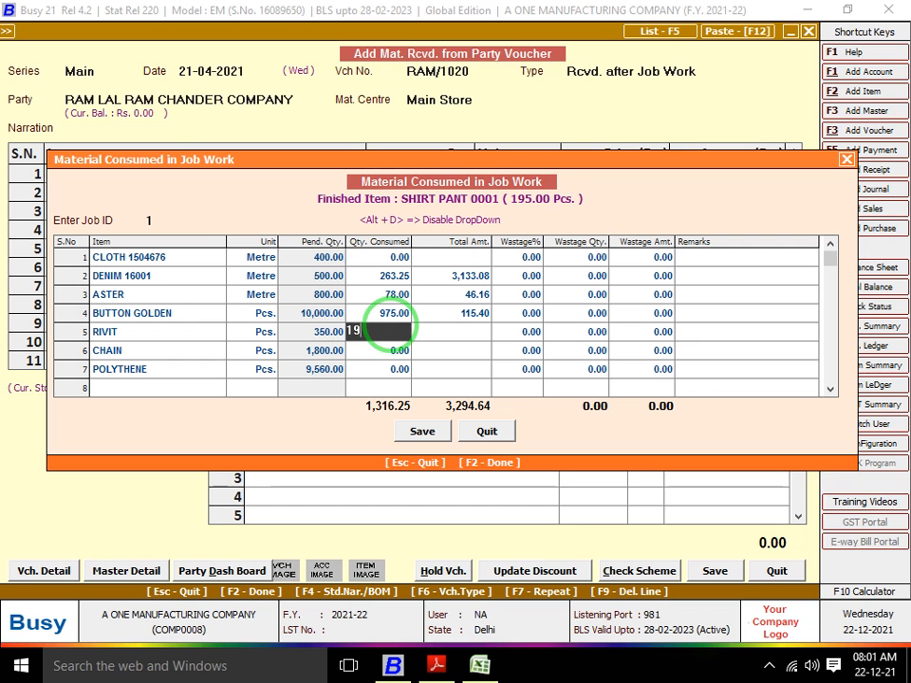
pyautogui.write('.5')
pyautogui.press('Return')
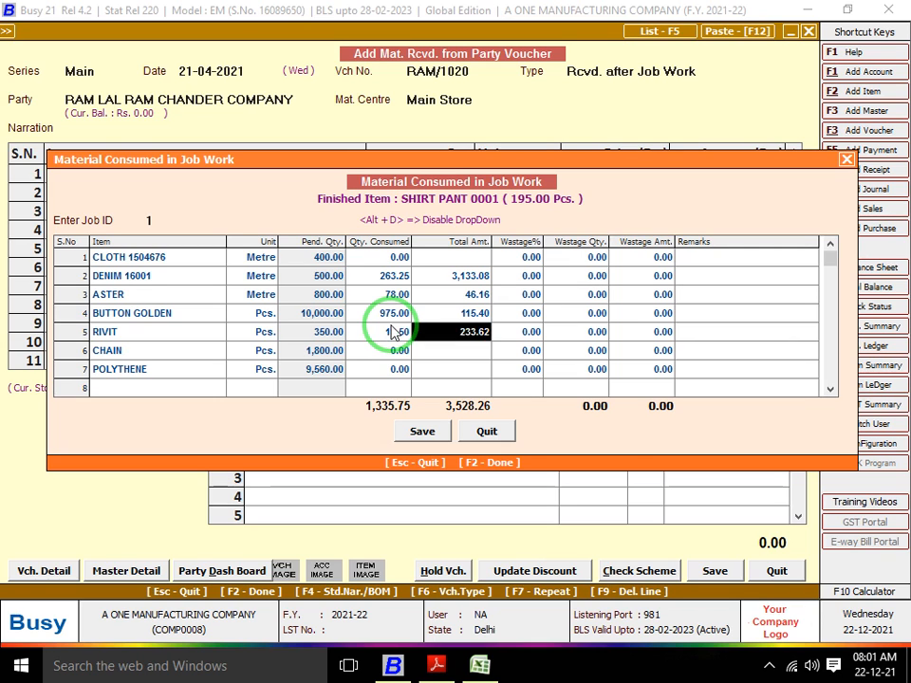
# Check the chain usage per piece on the challan PDF and calculate =195*3 in cell A9 of the Excel sheet.
pyautogui.click(380, 353)
pyautogui.hotkey('alt', 'Tab')
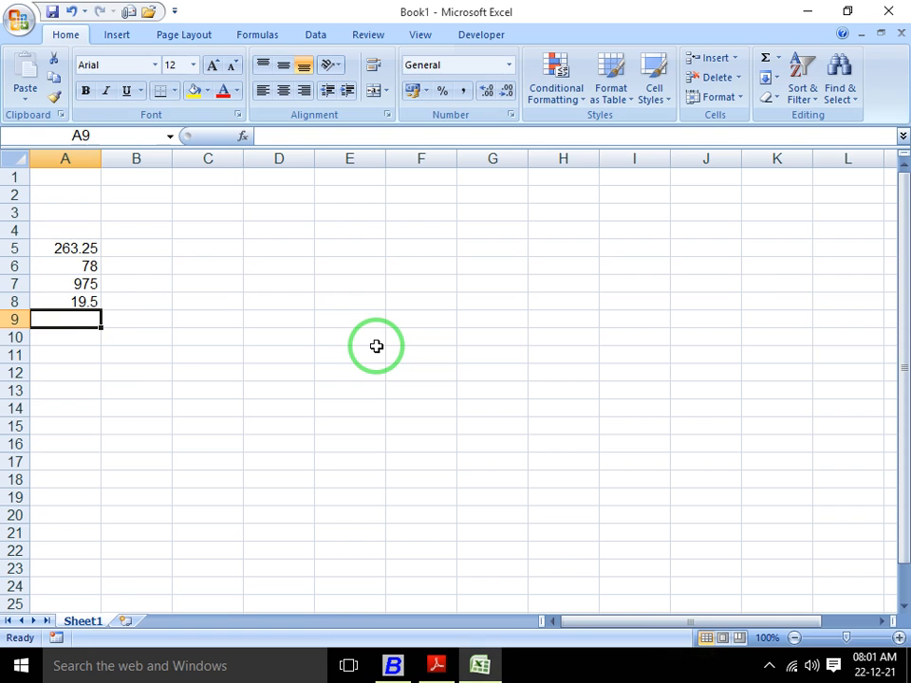
pyautogui.hotkey('alt', 'Tab')
pyautogui.press('Tab')
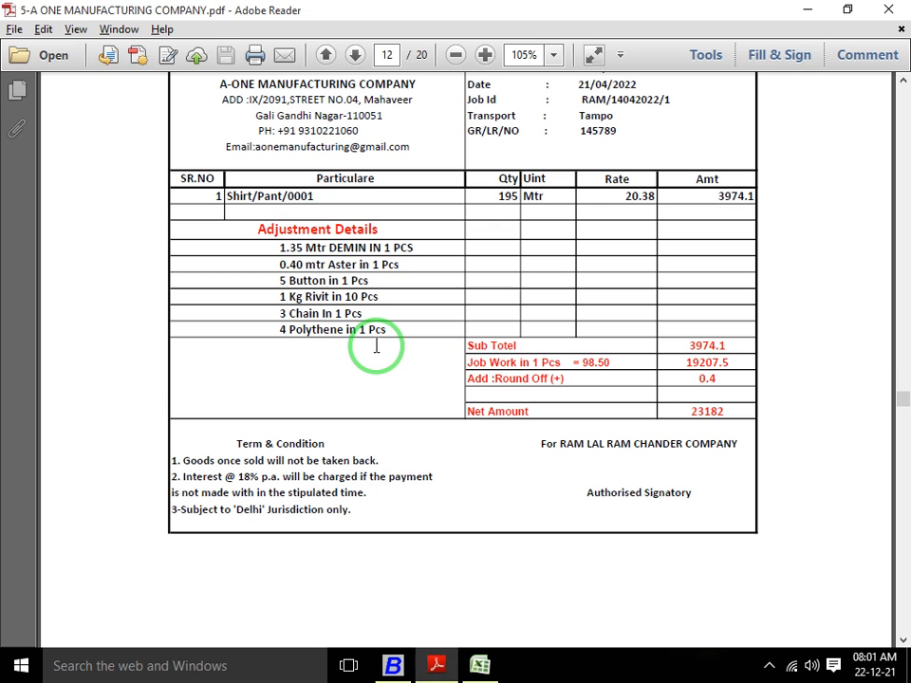
pyautogui.hotkey('alt', 'Tab')
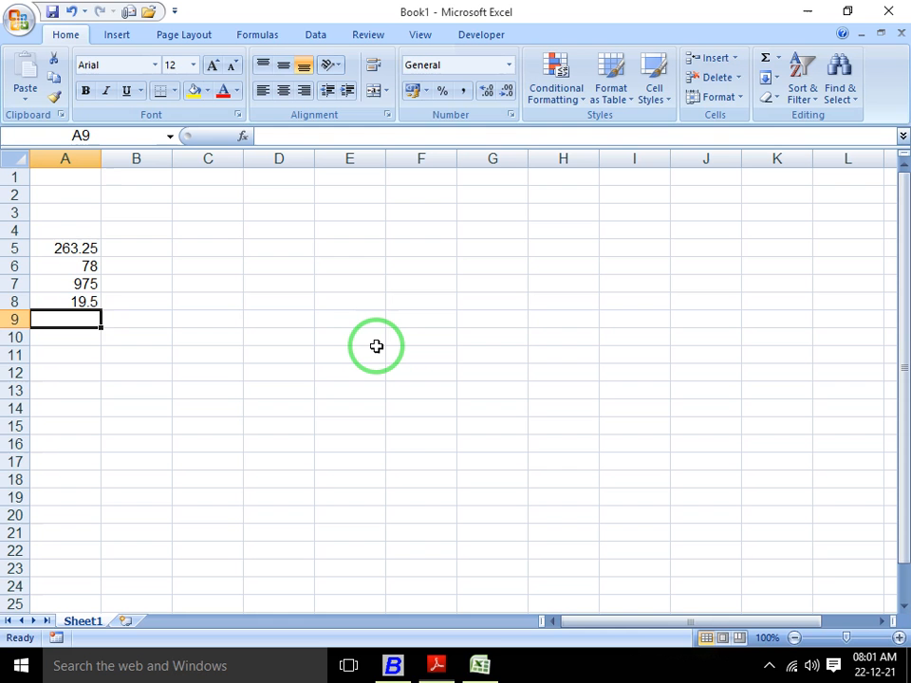
pyautogui.write('=195')
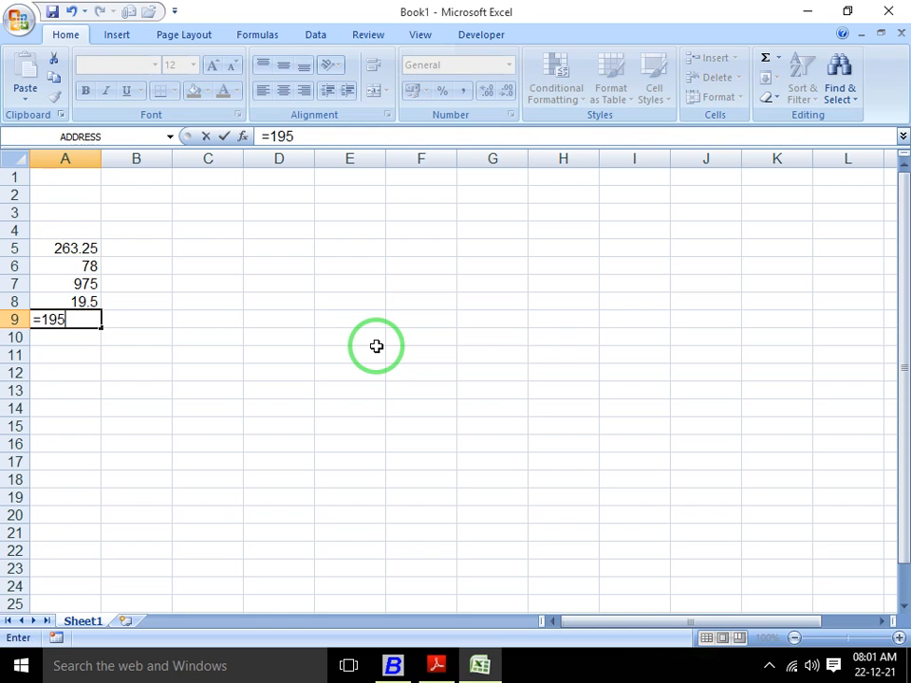
pyautogui.write('*3')
pyautogui.press('Return')
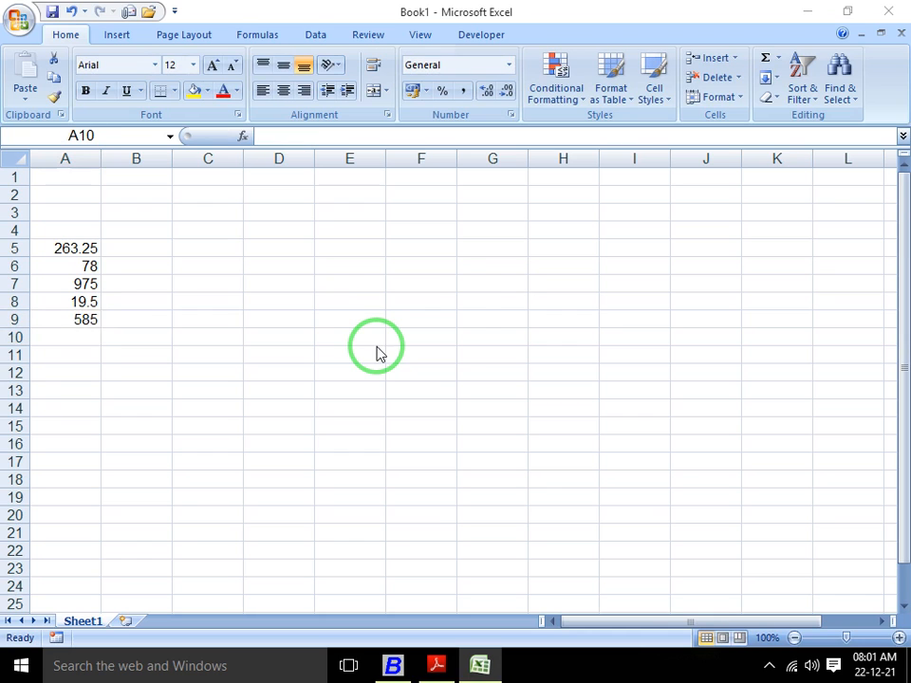
# Return to Busy and set the CHAIN quantity consumed to 585 pieces.
pyautogui.hotkey('alt', 'Tab')
pyautogui.press('Tab')
pyautogui.write('585')
pyautogui.press('Return')
pyautogui.press('Return')
# Check the polythene usage per piece on the challan PDF and calculate =195*4 in cell A10 of the Excel sheet.
pyautogui.hotkey('alt', 'Tab')
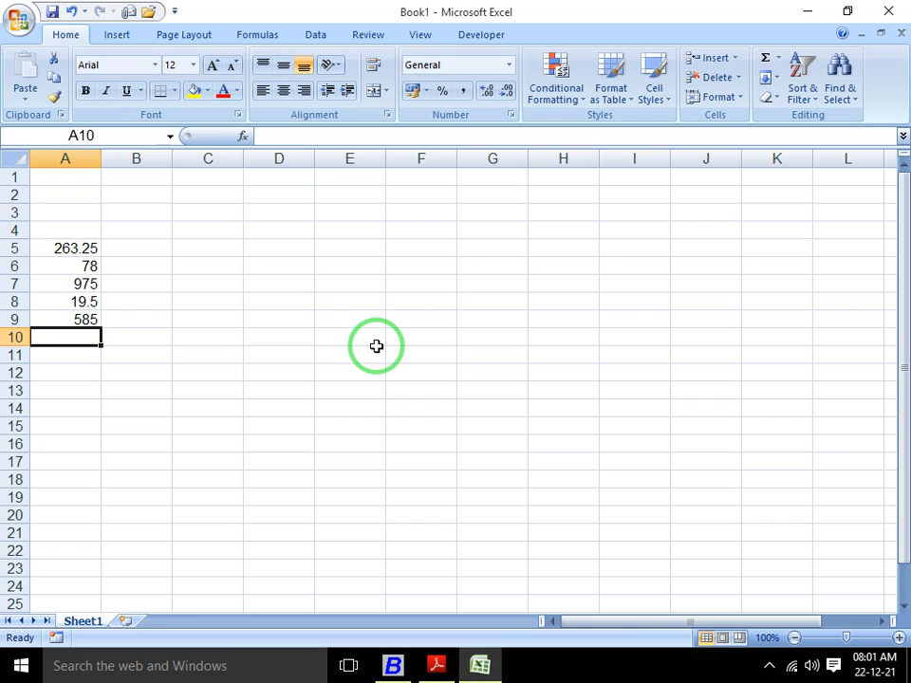
pyautogui.hotkey('alt', 'Tab')
pyautogui.press('Tab')
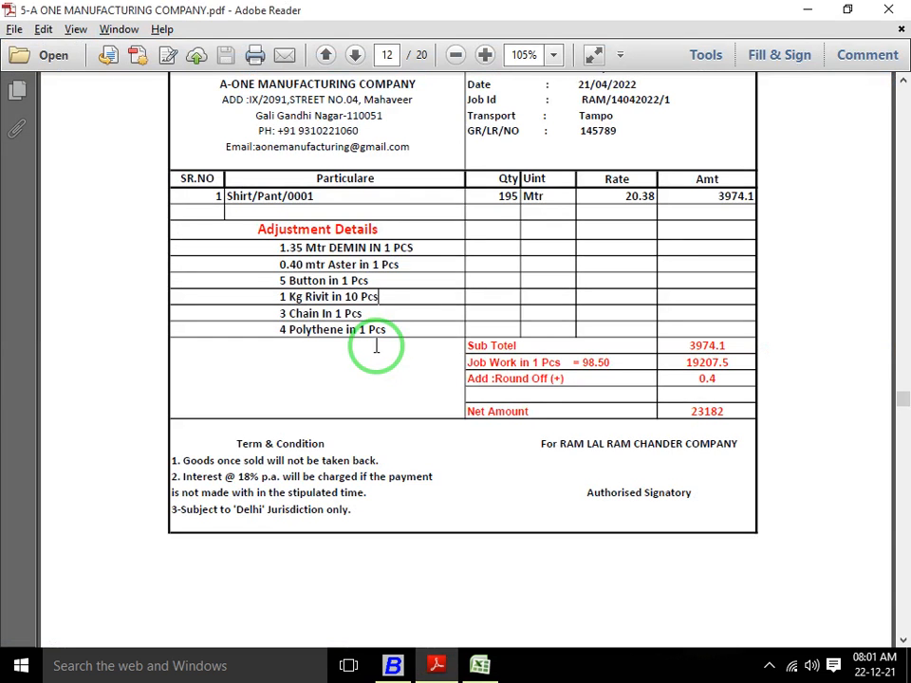
pyautogui.hotkey('alt', 'Tab')
pyautogui.write('=')
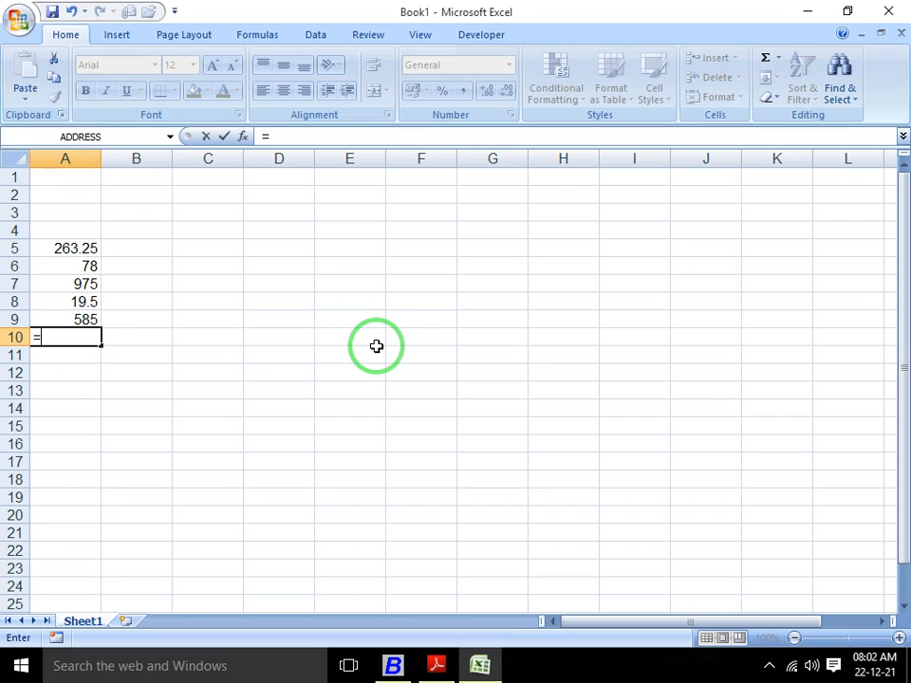
pyautogui.write('195*4')
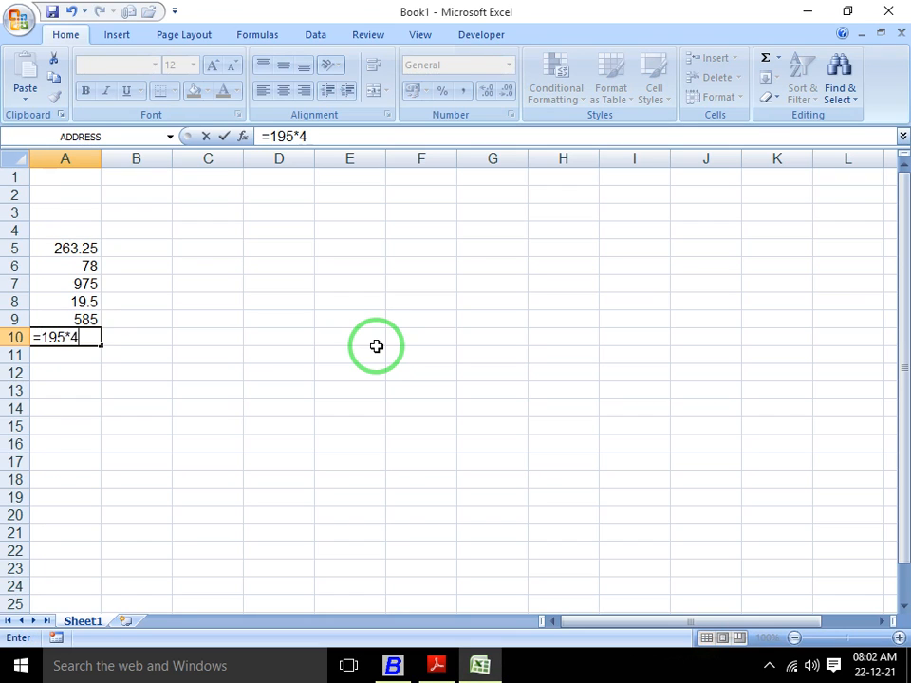
pyautogui.press('Return')
# Return to Busy and set the POLYTHENE quantity consumed to 780 pieces.
pyautogui.hotkey('alt', 'Tab')
pyautogui.hotkey('alt', 'Tab')
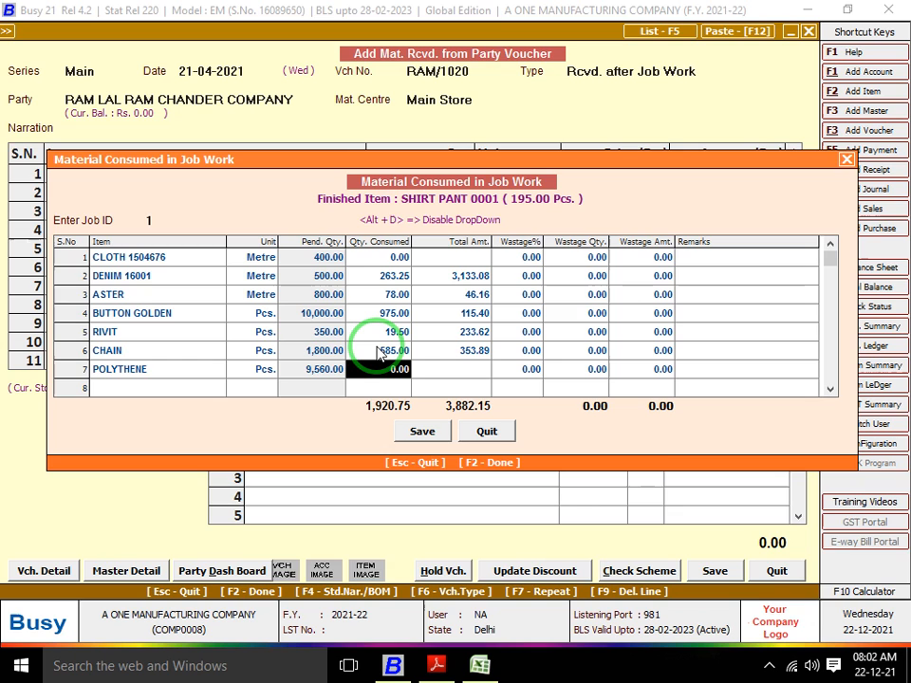
pyautogui.write('780')
pyautogui.press('Return')
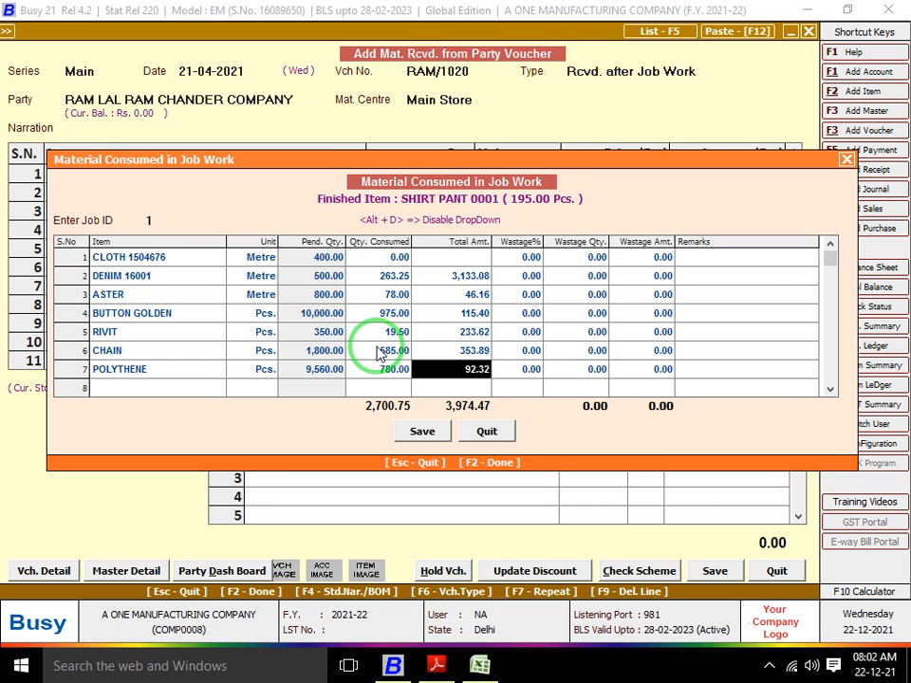
# Review the challan PDF's adjustment details and sub total and the calculated Excel quantities, and return to Busy.
pyautogui.hotkey('alt', 'Tab')
pyautogui.hotkey('alt', 'Tab')
pyautogui.hotkey('alt', 'Tab')
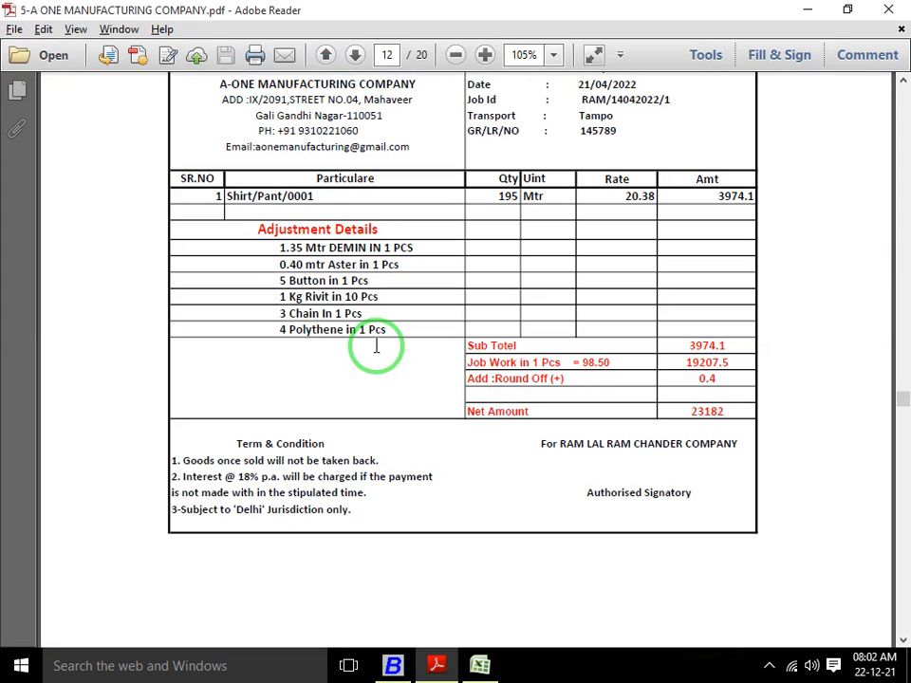
pyautogui.hotkey('alt', 'Tab')
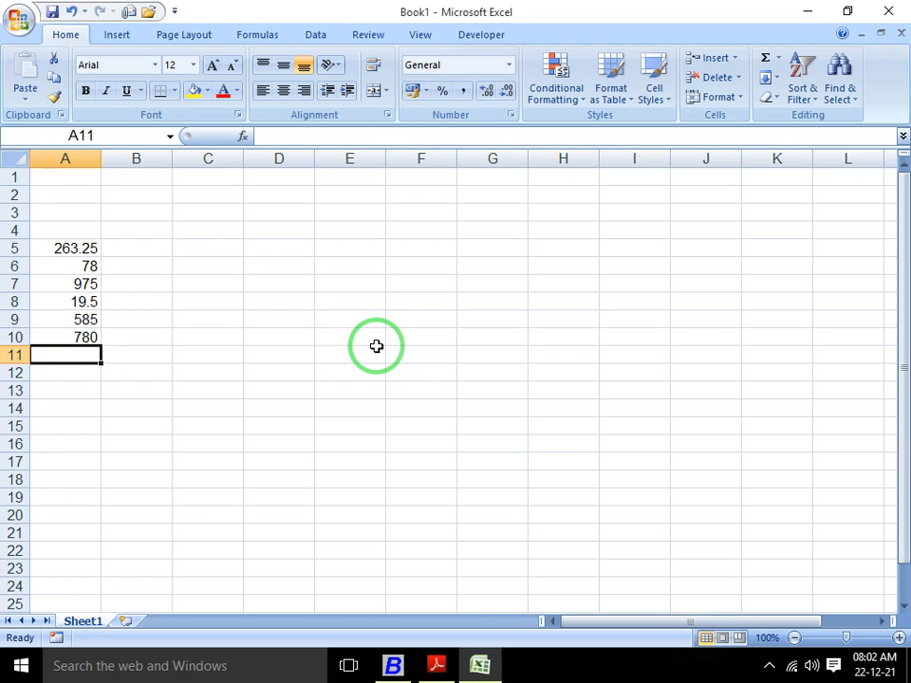
pyautogui.hotkey('alt', 'Tab')
pyautogui.hotkey('alt', 'Tab')
pyautogui.hotkey('alt', 'Tab')
# Set the quantity consumed for CLOTH 1504676 to 0.
pyautogui.press('Up')
pyautogui.press('Up')
pyautogui.press('Up')
pyautogui.press('Up')
pyautogui.press('Up')
pyautogui.press('Left')
pyautogui.press('Left')
pyautogui.press('Left')
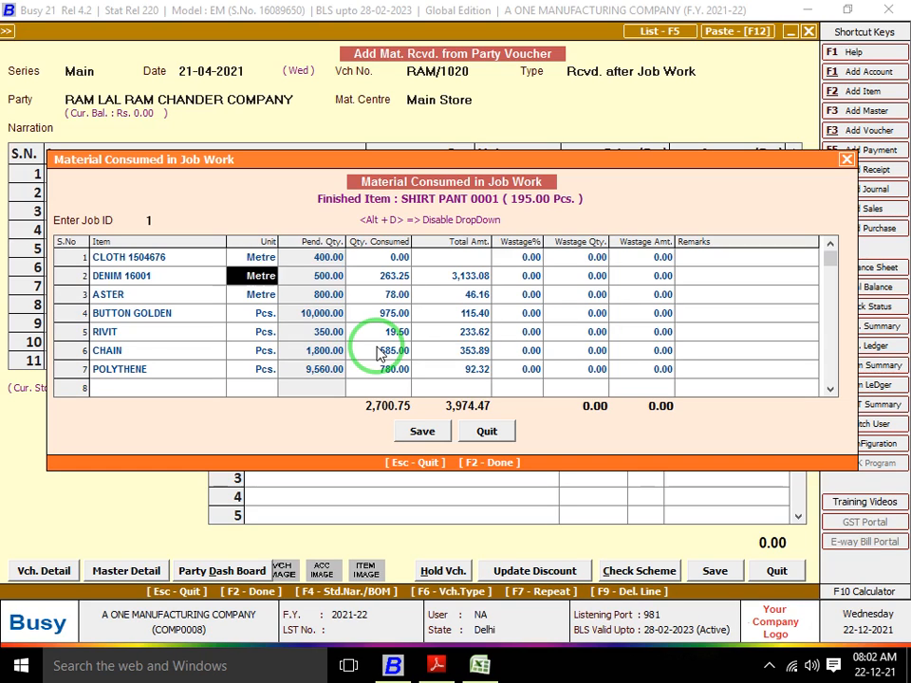
pyautogui.press('Up')
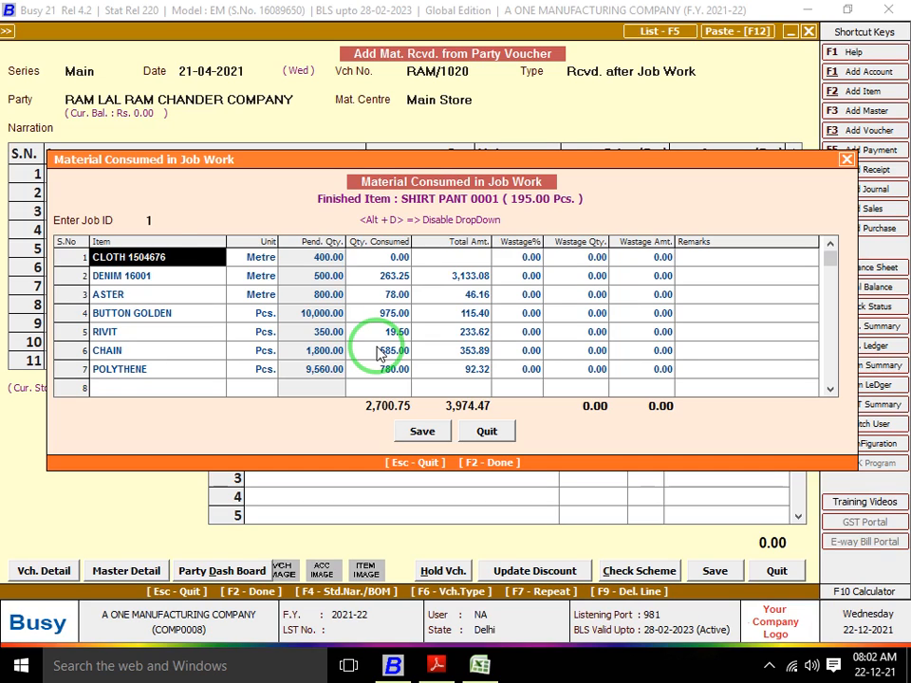
pyautogui.press('Return')
pyautogui.press('Return')
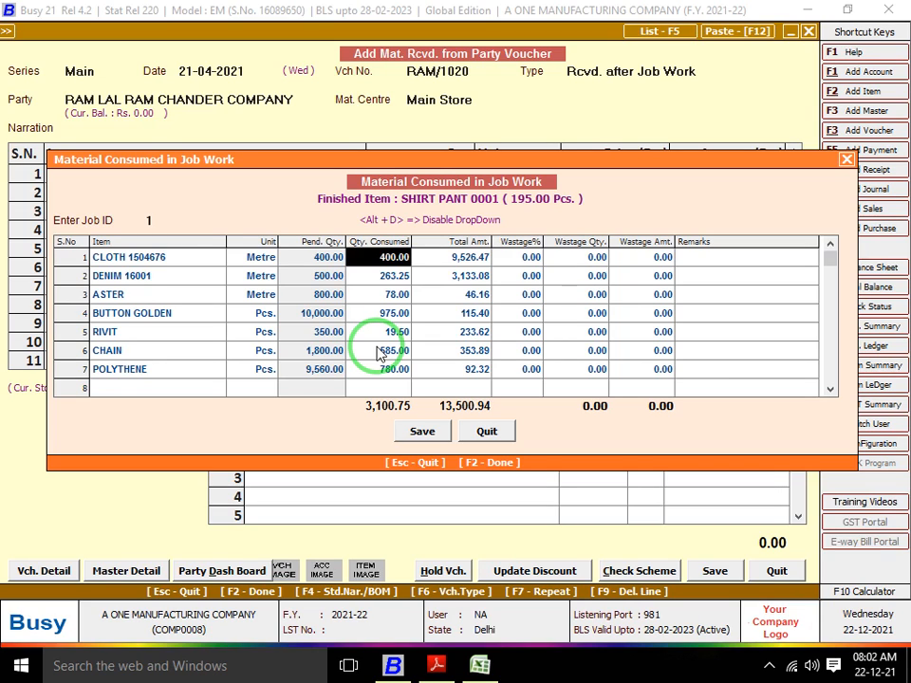
pyautogui.write('0')
pyautogui.press('Return')
pyautogui.press('Return')
pyautogui.press('Return')
pyautogui.press('Return')
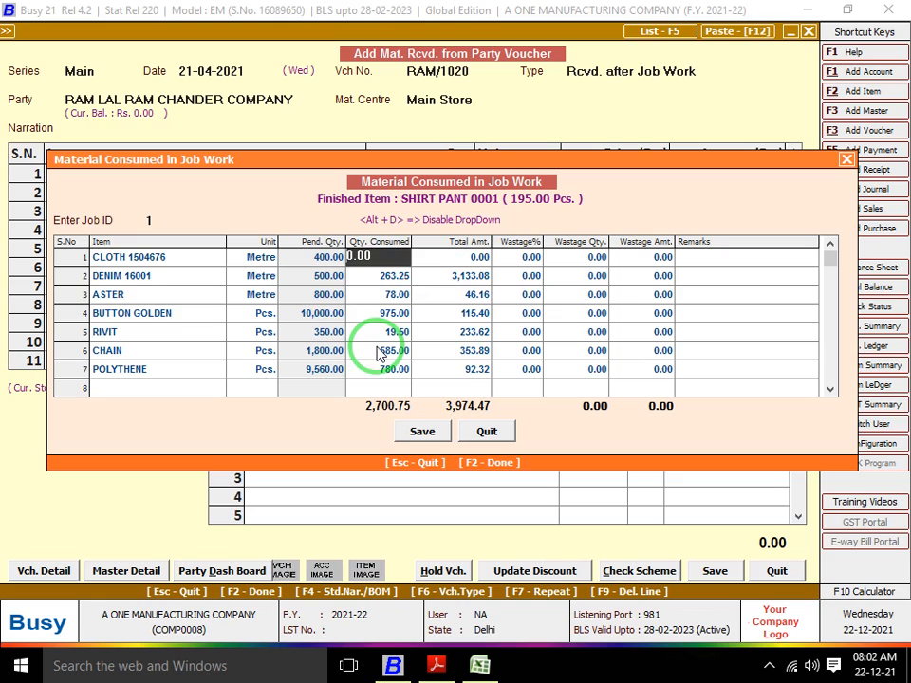
# Set the CLOTH 1504676 quantity consumed to 0.1 metre and save the material consumed details for job 1.
pyautogui.click(177, 260)
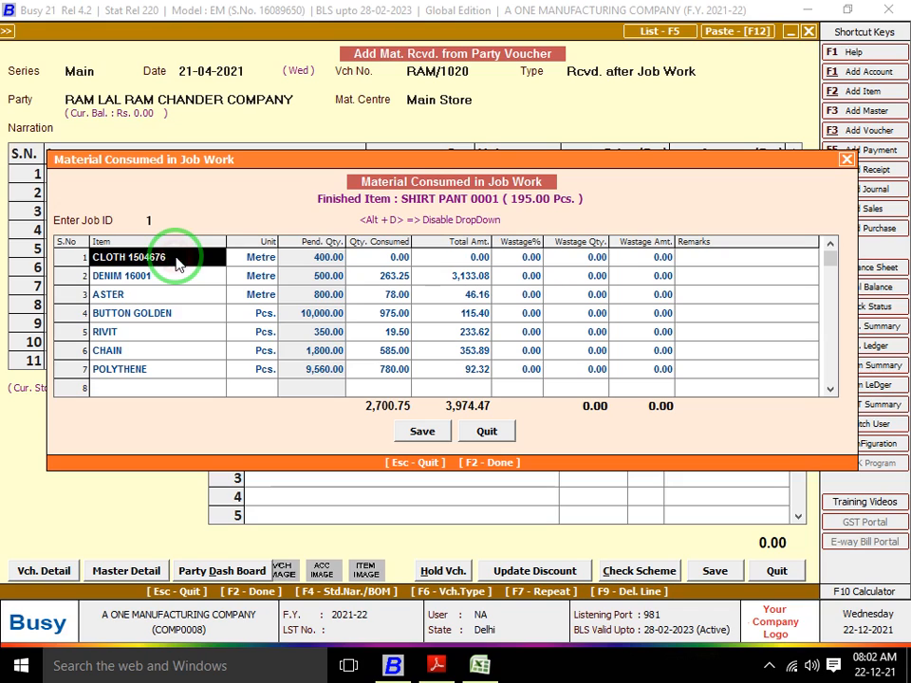
pyautogui.click(371, 260)
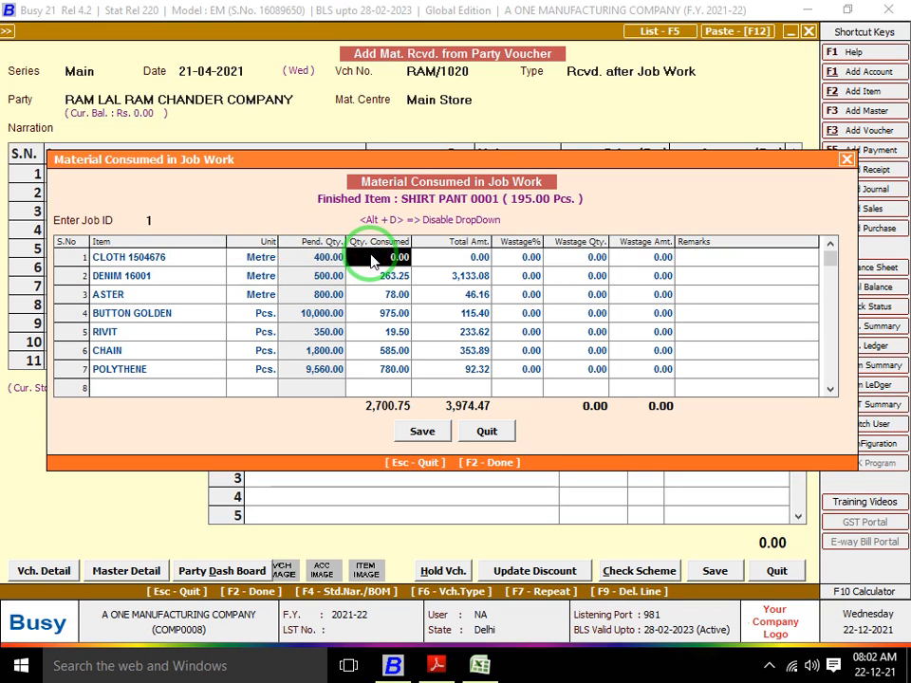
pyautogui.write('0')
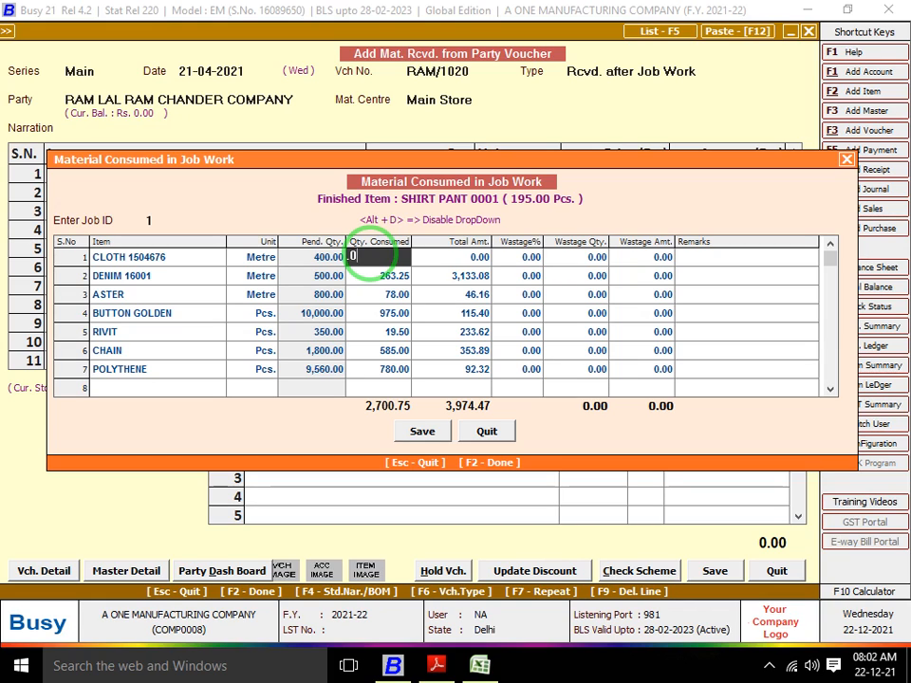
pyautogui.write('0.1')
pyautogui.press('Return')
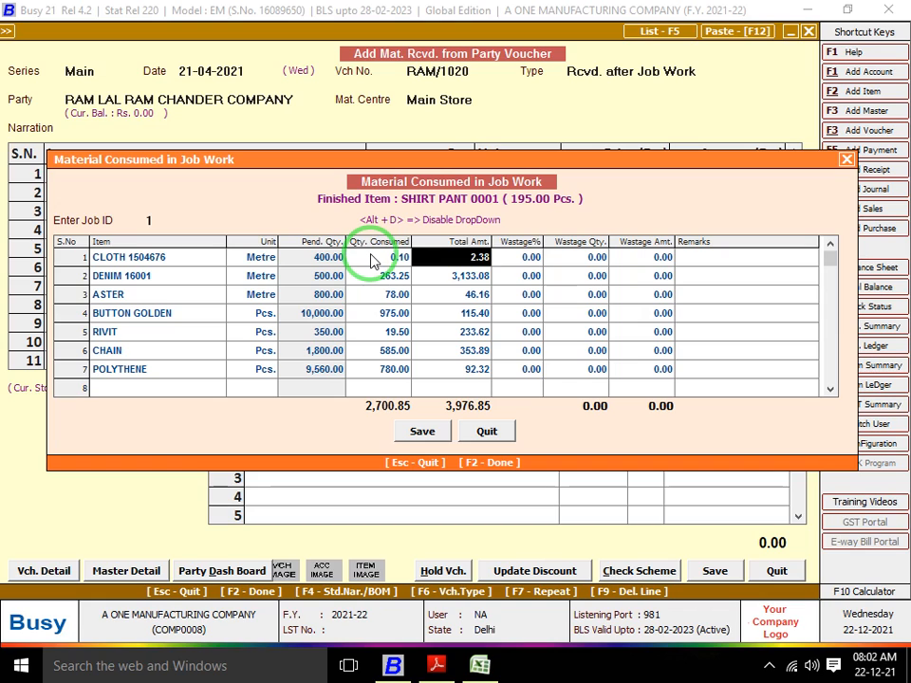
pyautogui.press('Return')
pyautogui.press('Return')
pyautogui.press('Return')
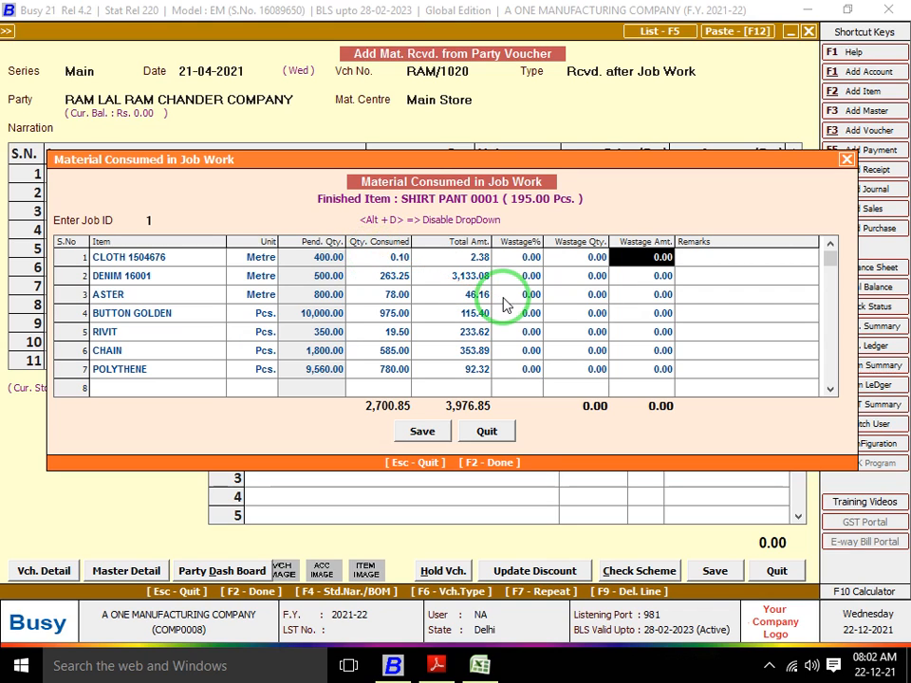
pyautogui.press('F2')
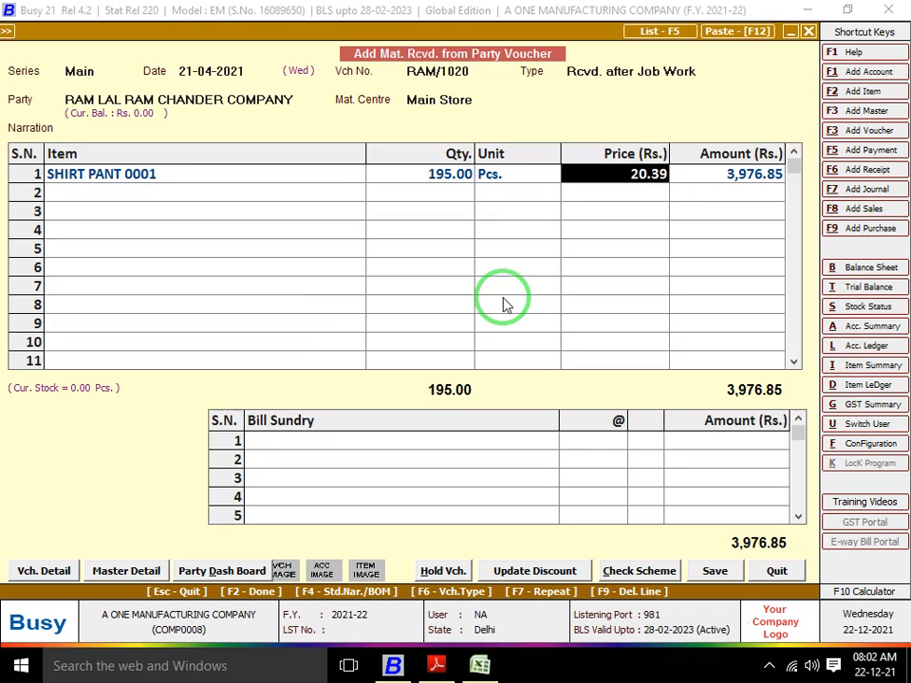
# Compare the price and amount of SHIRT PANT 0001 with the challan PDF and return to Busy.
pyautogui.hotkey('alt', 'Tab')
pyautogui.hotkey('alt', 'Tab')
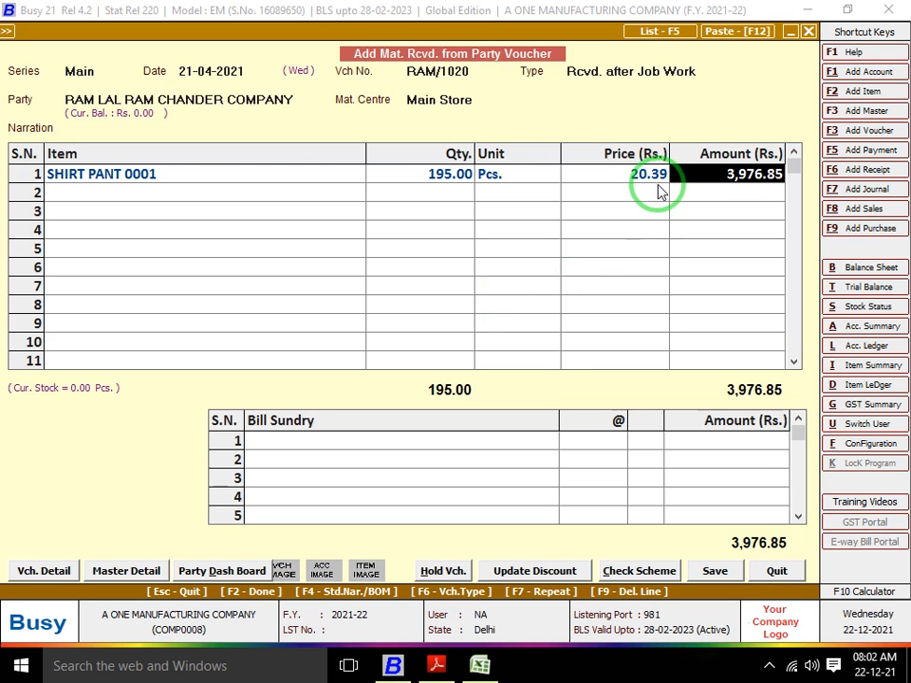
pyautogui.hotkey('alt', 'Tab')
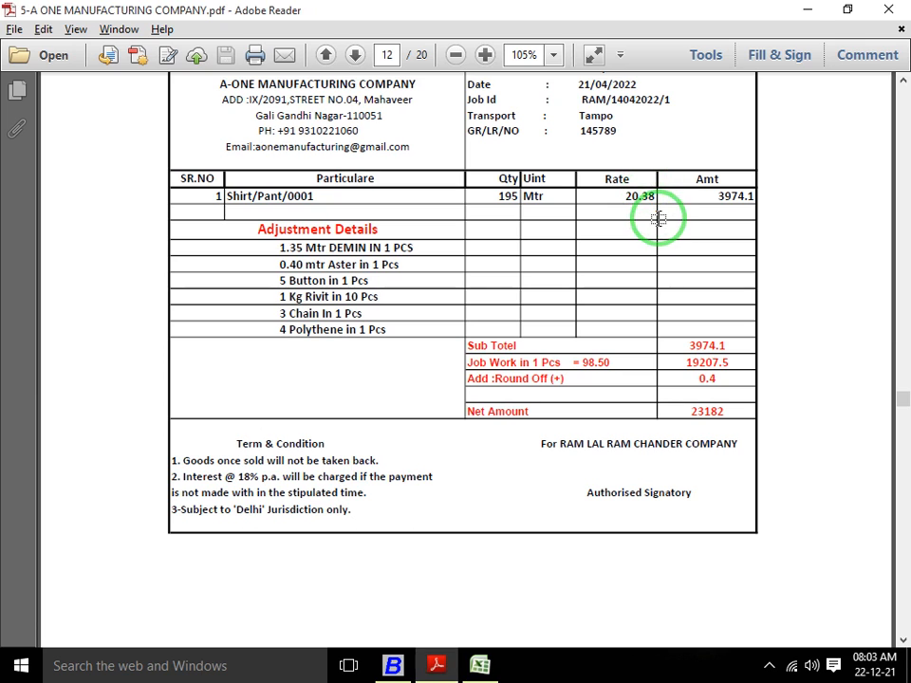
pyautogui.hotkey('alt', 'Tab')
# Reopen the material consumed details for SHIRT PANT 0001, re-enter 0.1 metre consumed for CLOTH 1504676 and save them.
pyautogui.click(404, 171)
pyautogui.press('Return')
pyautogui.press('Return')
pyautogui.press('Return')
pyautogui.press('Return')
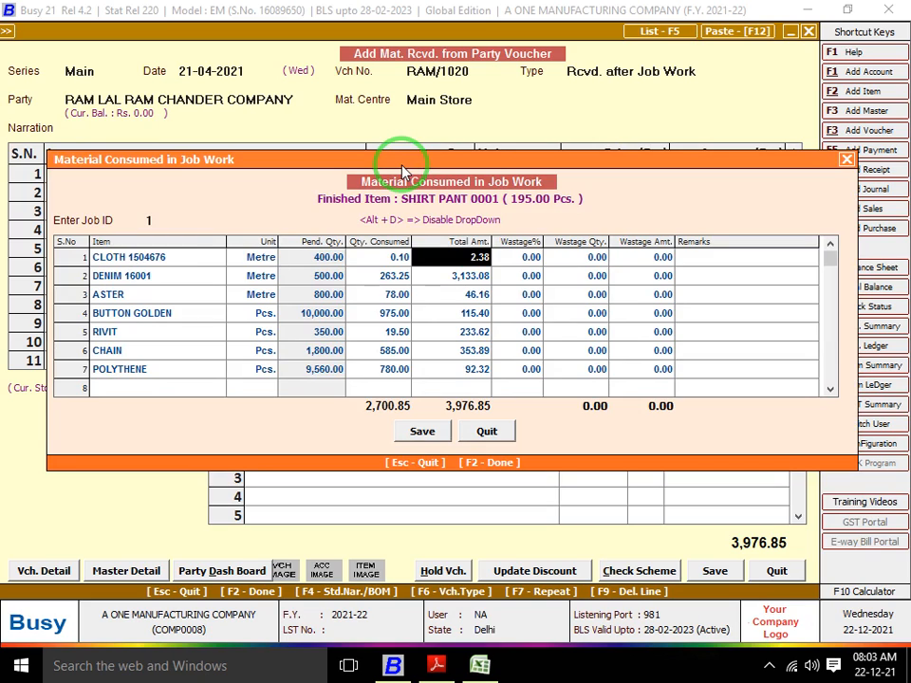
pyautogui.press('Left')
pyautogui.write('000.1')
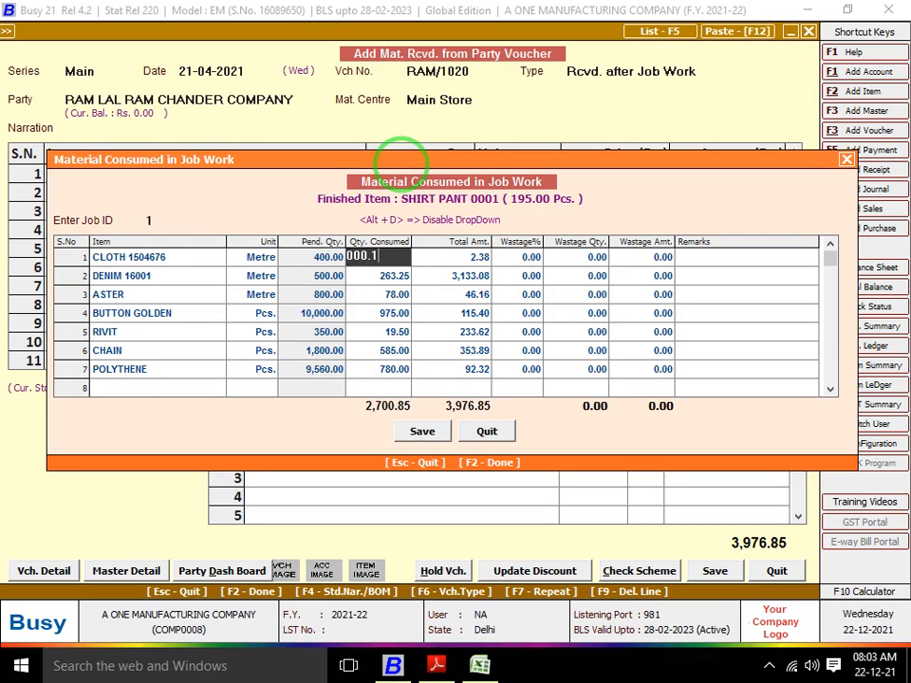
pyautogui.press('Return')
pyautogui.press('F2')
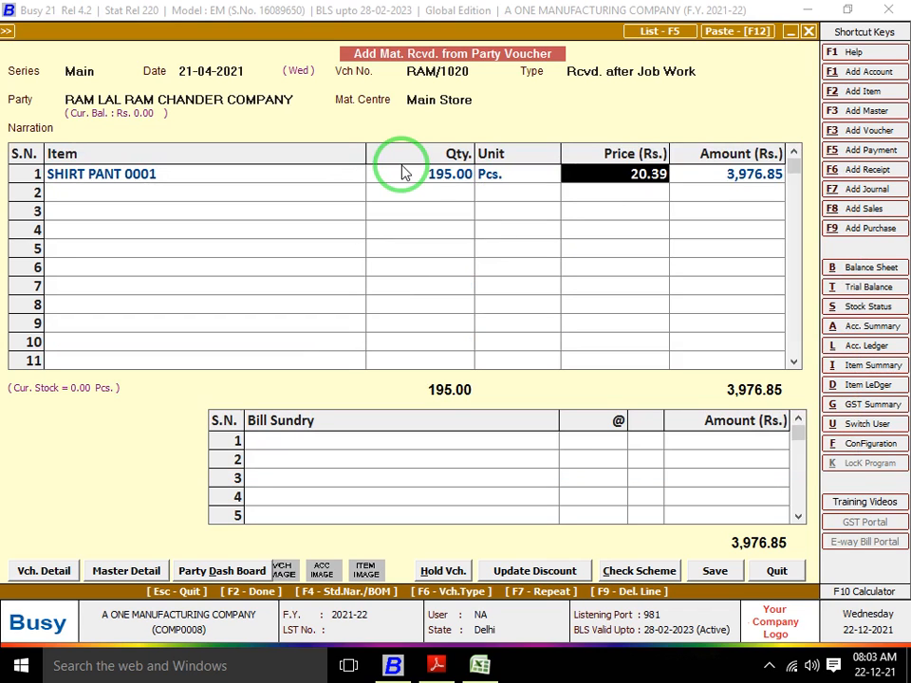
# Finish the item line and review the job work charge per piece in the challan PDF.
pyautogui.press('Return')
pyautogui.press('Return')
pyautogui.hotkey('alt', 'Tab')
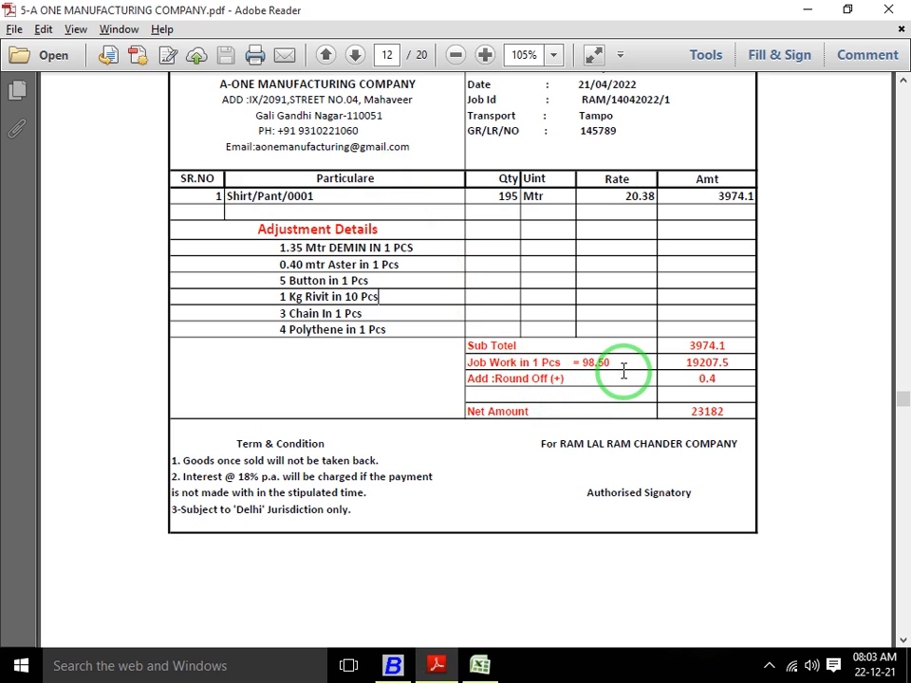
pyautogui.hotkey('alt', 'Tab')
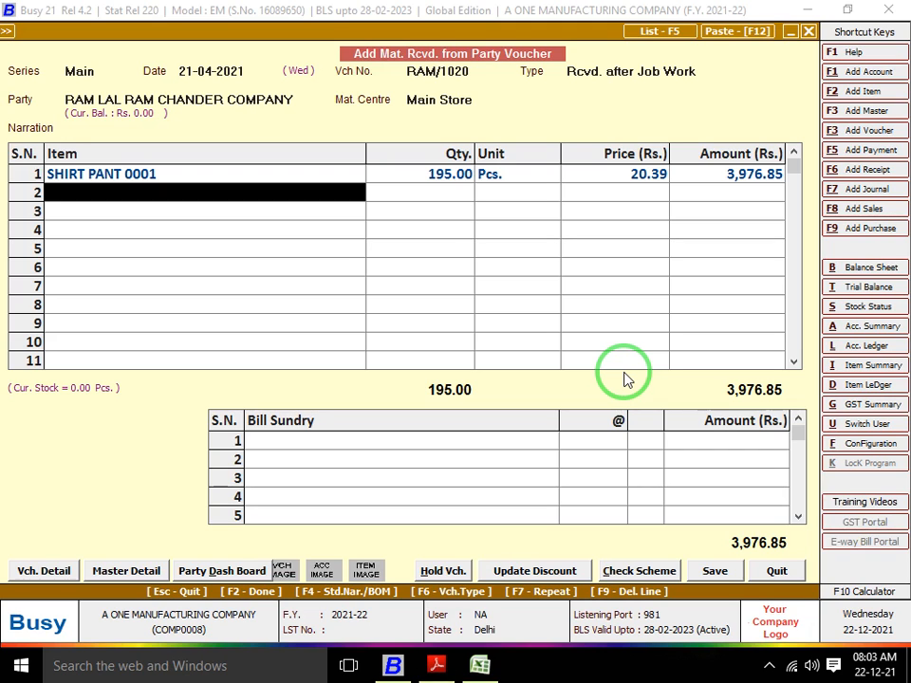
# Start a new bill sundry master named JOB WORK CHARGES with type Additive and nature Others.
pyautogui.press('Return')
pyautogui.write('O')
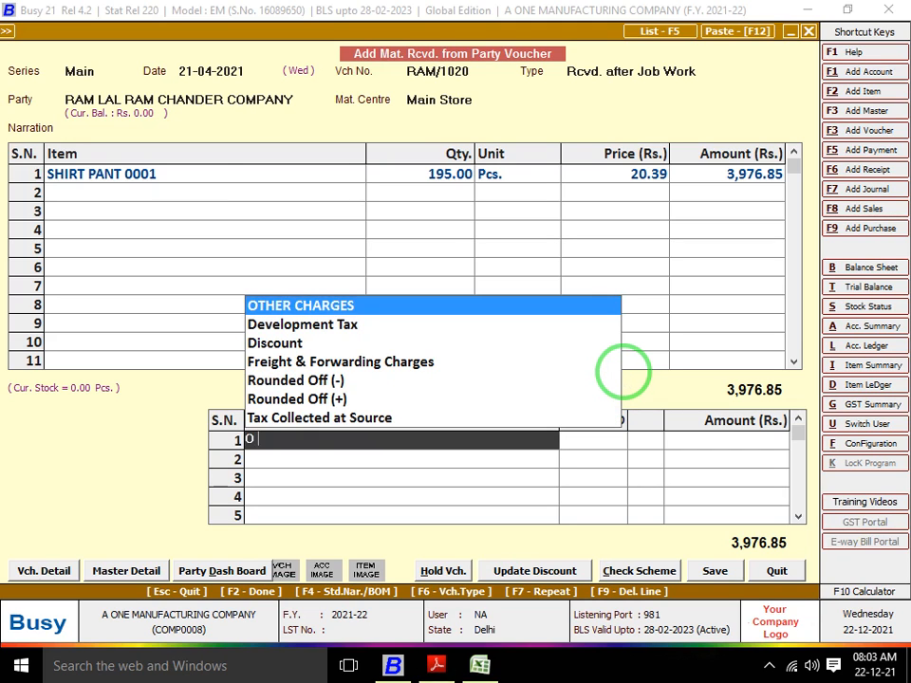
pyautogui.press('F3')
pyautogui.write('JO B')
pyautogui.press('BackSpace')
pyautogui.press('BackSpace')
pyautogui.write('B WORK CHARGES')
pyautogui.press('Return')
pyautogui.press('Return')
pyautogui.press('Return')
pyautogui.press('Return')
pyautogui.press('Return')
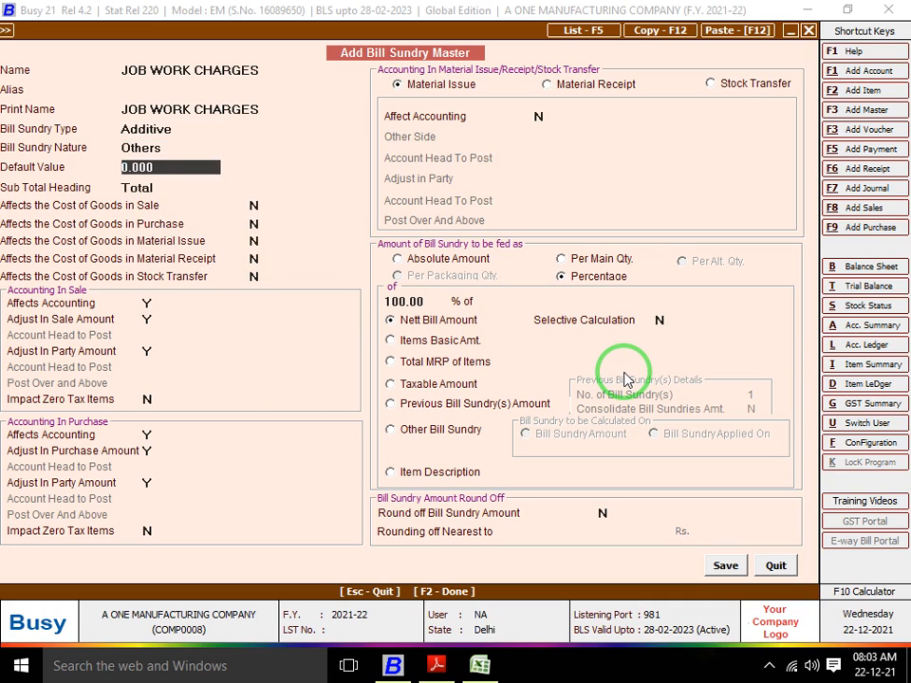
# Make JOB WORK CHARGES affect the cost of goods in sale, purchase, material issue, material receipt and stock transfer.
pyautogui.press('Return')
pyautogui.press('Return')
pyautogui.press('Return')
pyautogui.press('Up')
pyautogui.press('y')
pyautogui.press('Return')
pyautogui.press('y')
pyautogui.press('Return')
pyautogui.press('y')
pyautogui.press('Return')
pyautogui.press('y')
pyautogui.press('Return')
pyautogui.press('y')
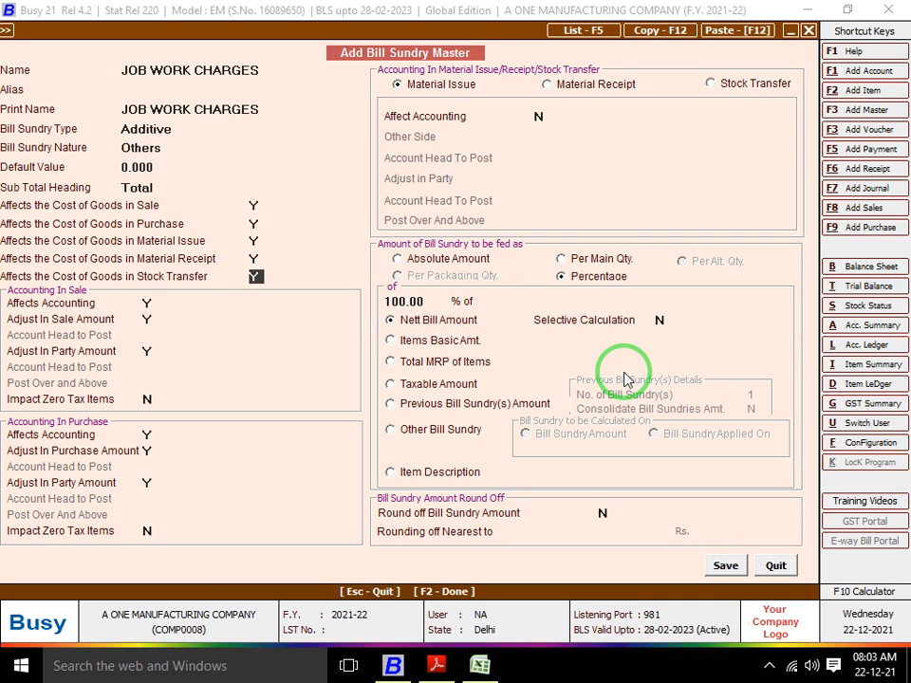
# Enable accounting for the bill sundry in material receipt, with the other side set to Specify Acc. Here.
pyautogui.click(618, 85)
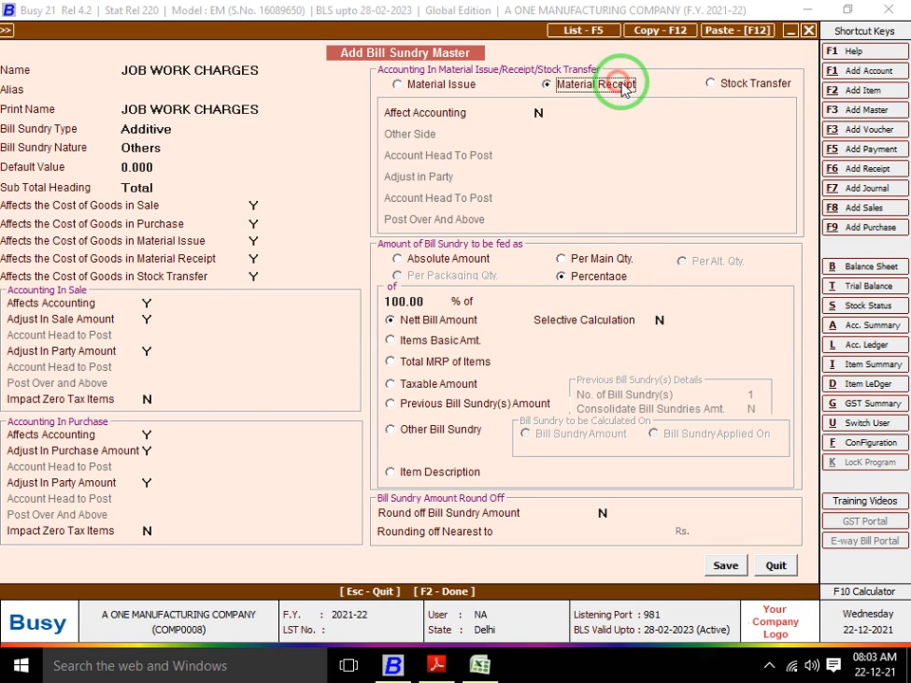
pyautogui.click(550, 113)
pyautogui.press('y')
pyautogui.press('Return')
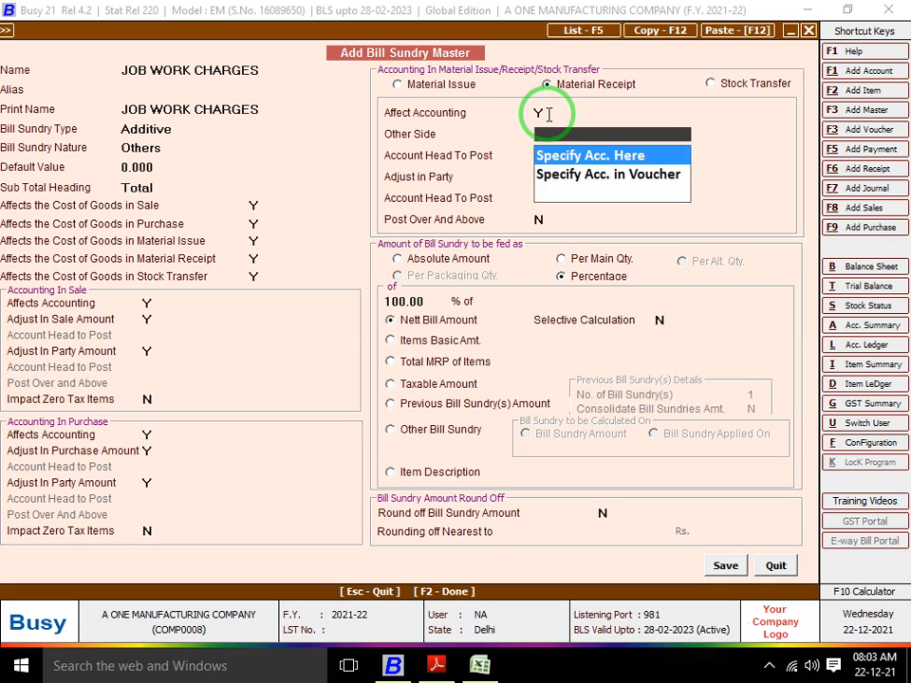
pyautogui.press('Return')
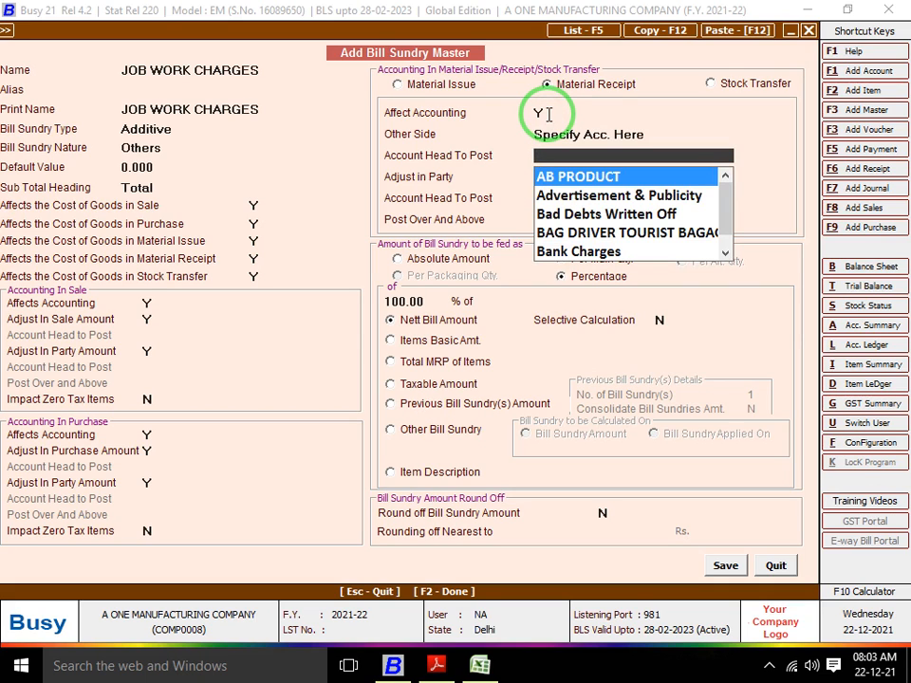
# Create the account JOB WORK CHARGES A/C under Expenses (Direct/Mfg.) and use it as the account head to post.
pyautogui.press('F3')
pyautogui.write('JOB WO')
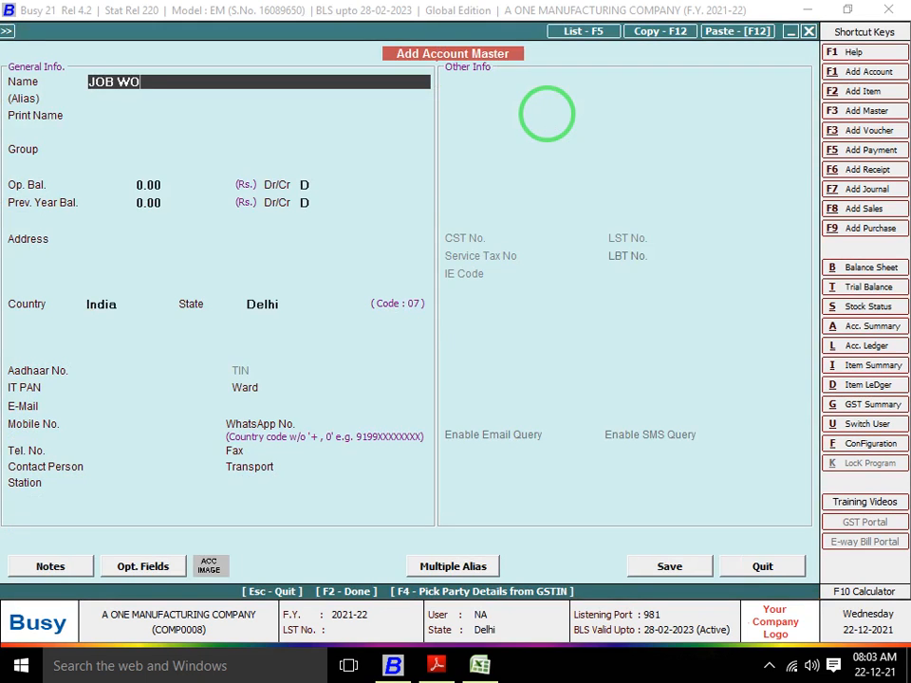
pyautogui.write('RK CHARGES A/C')
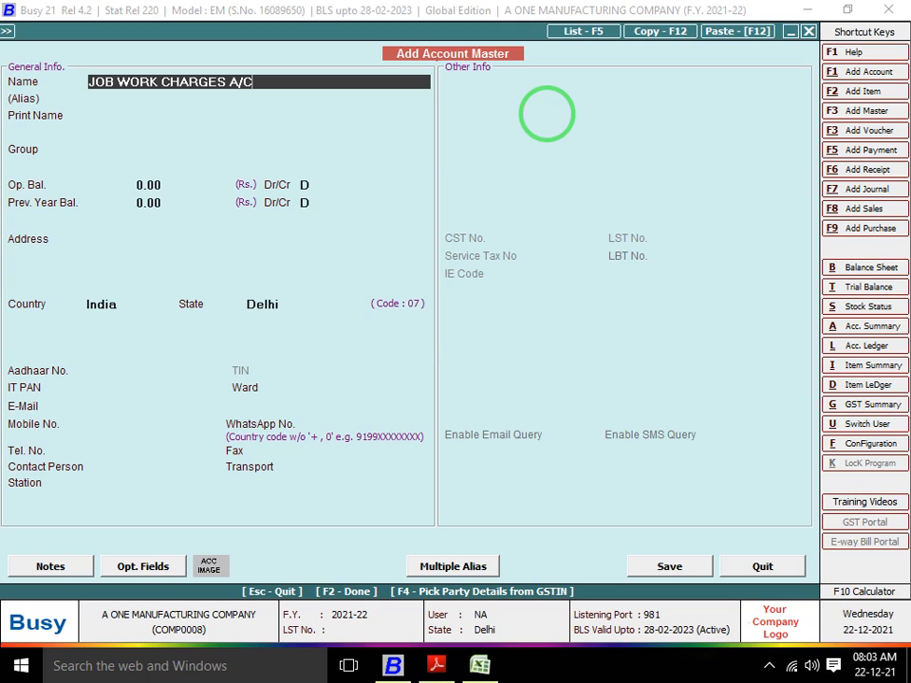
pyautogui.press('Return')
pyautogui.press('Return')
pyautogui.write('EX')
pyautogui.press('Down')
pyautogui.press('Up')
pyautogui.press('Return')
pyautogui.press('Return')
pyautogui.press('Return')
pyautogui.press('Return')
pyautogui.press('Return')
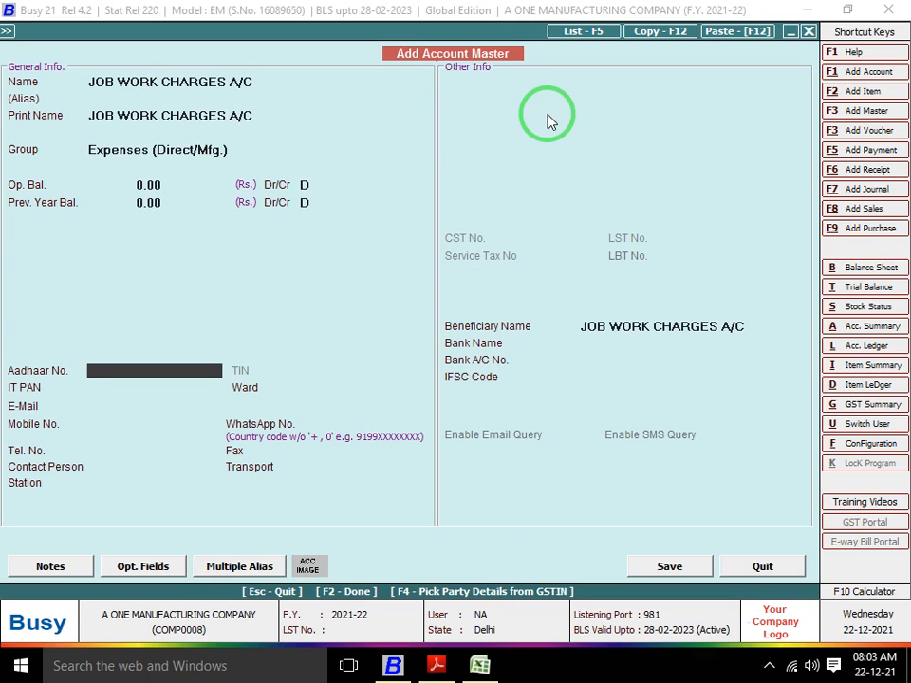
pyautogui.press('F2')
pyautogui.press('Return')
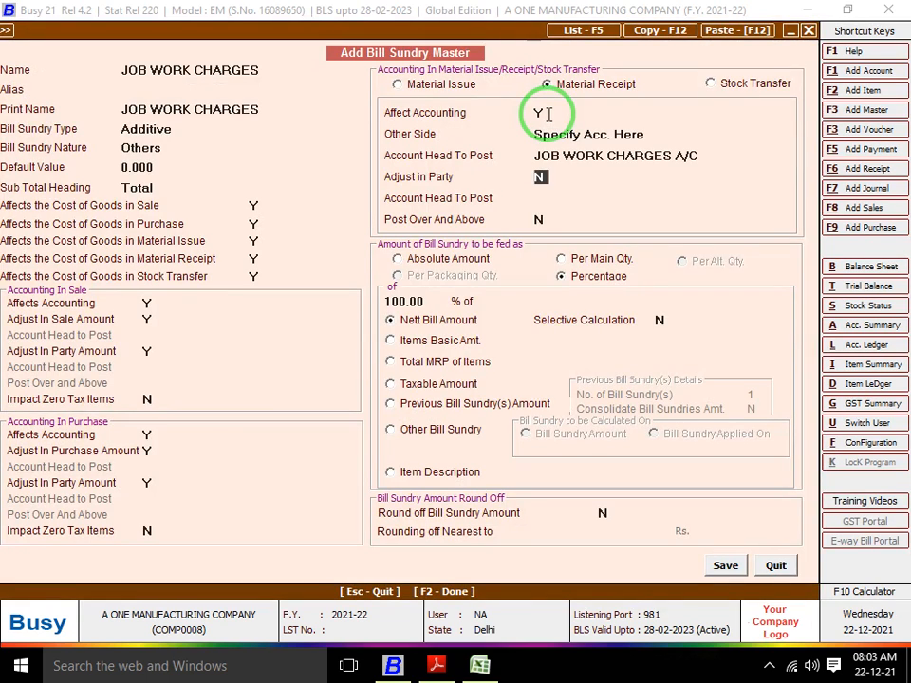
# Set Adjust in Party and Post Over And Above to Y, feed the amount Per Main Qty., and save the bill sundry.
pyautogui.press('Return')
pyautogui.press('y')
pyautogui.press('Return')
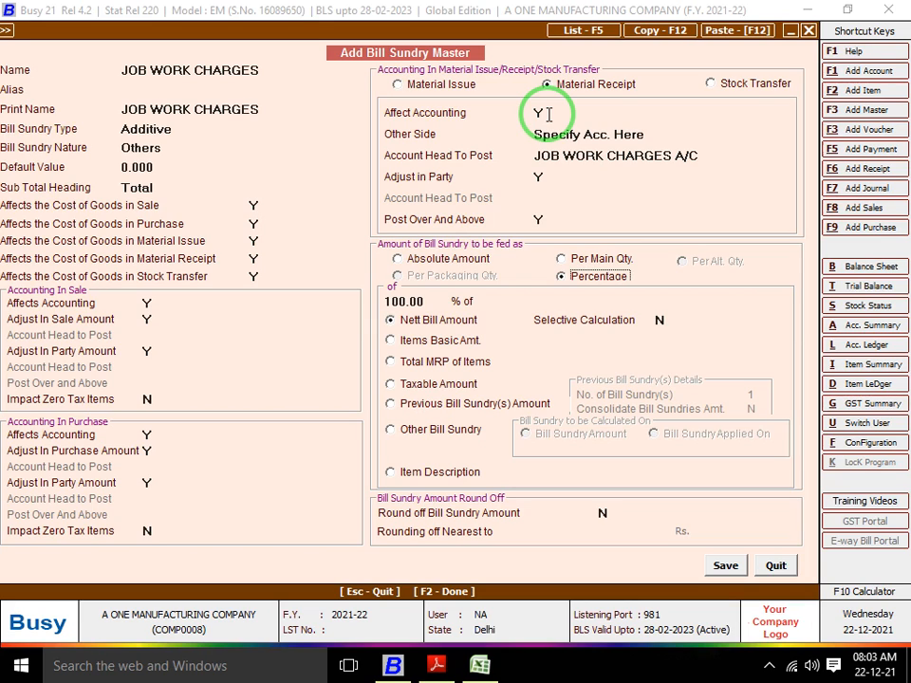
pyautogui.press('Up')
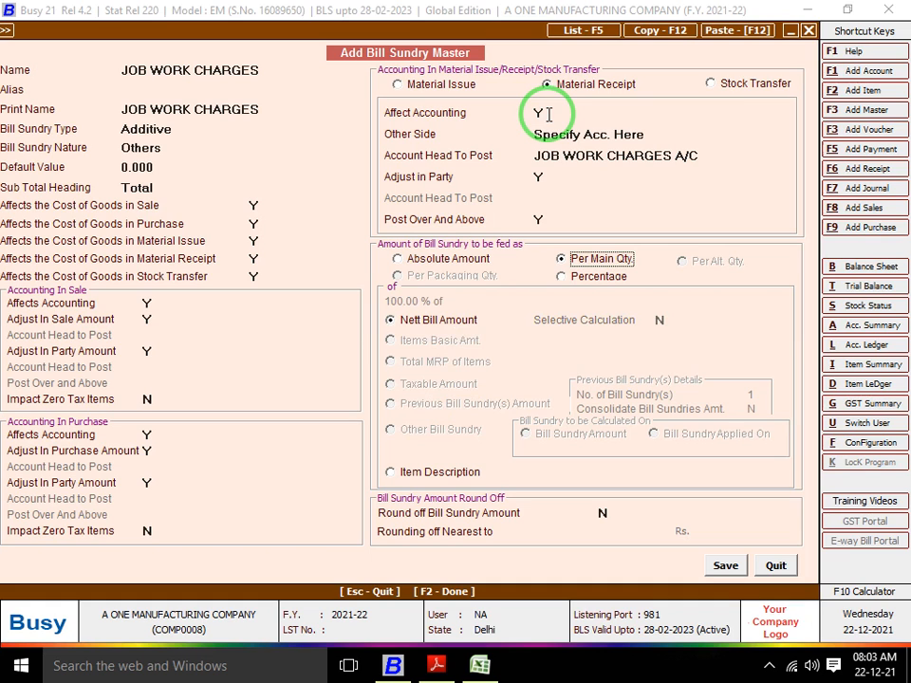
pyautogui.press('F2')
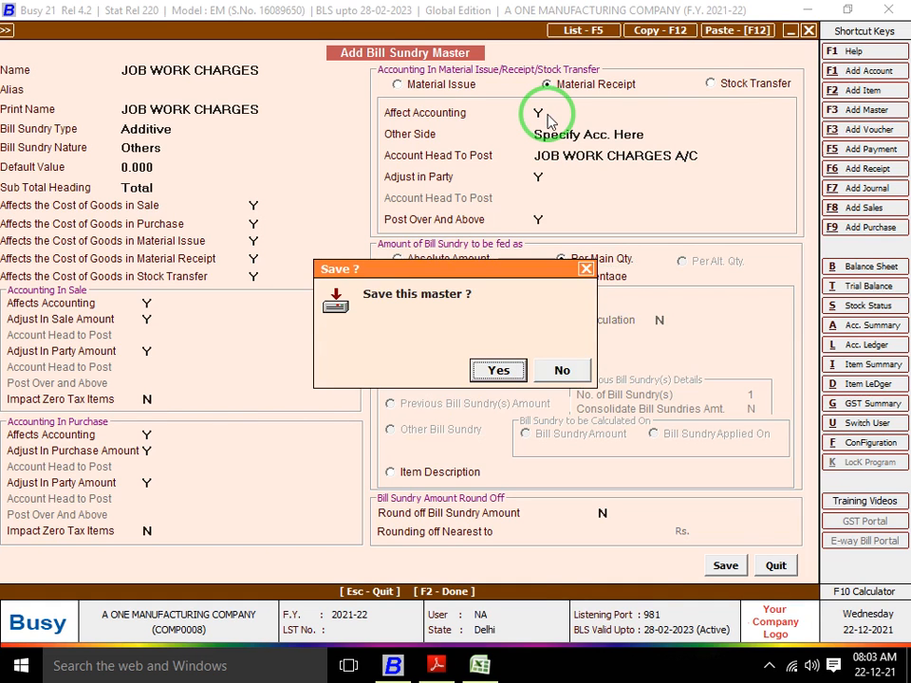
pyautogui.press('Return')
# Check the challan PDF and set the JOB WORK CHARGES rate to 98.50 per piece on voucher RAM/1020.
pyautogui.hotkey('alt', 'Tab')
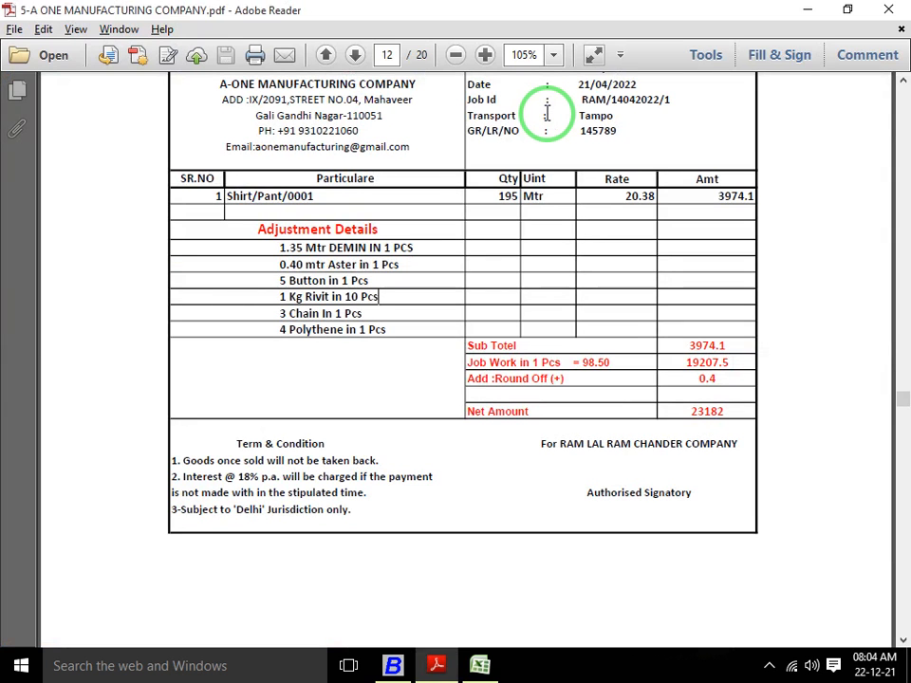
pyautogui.hotkey('alt', 'Tab')
pyautogui.write('98')
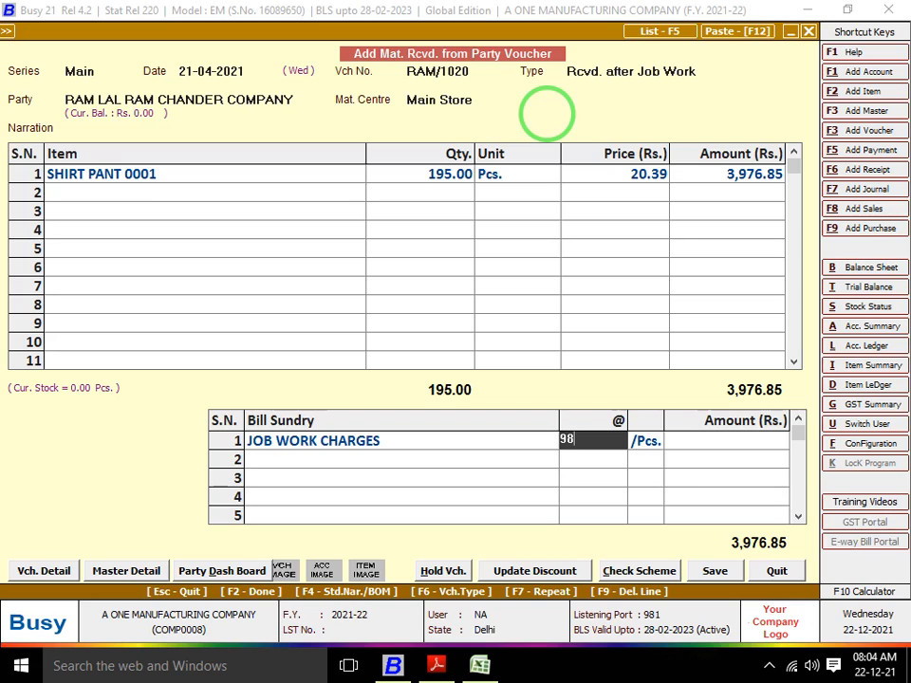
pyautogui.write('.50')
pyautogui.press('Return')
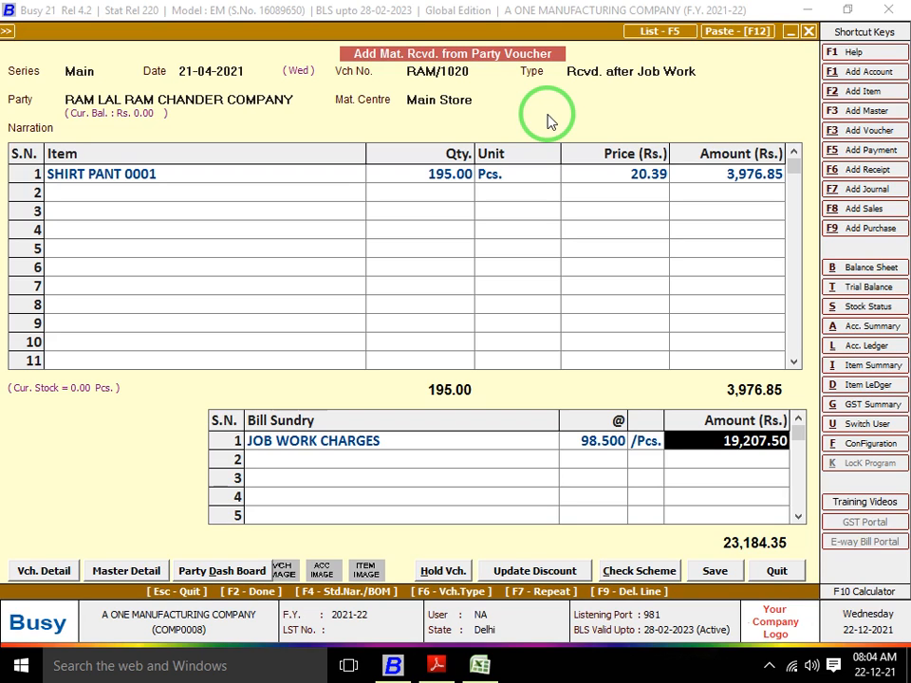
# Leave the transport details blank and save received voucher RAM/1020.
pyautogui.press('Return')
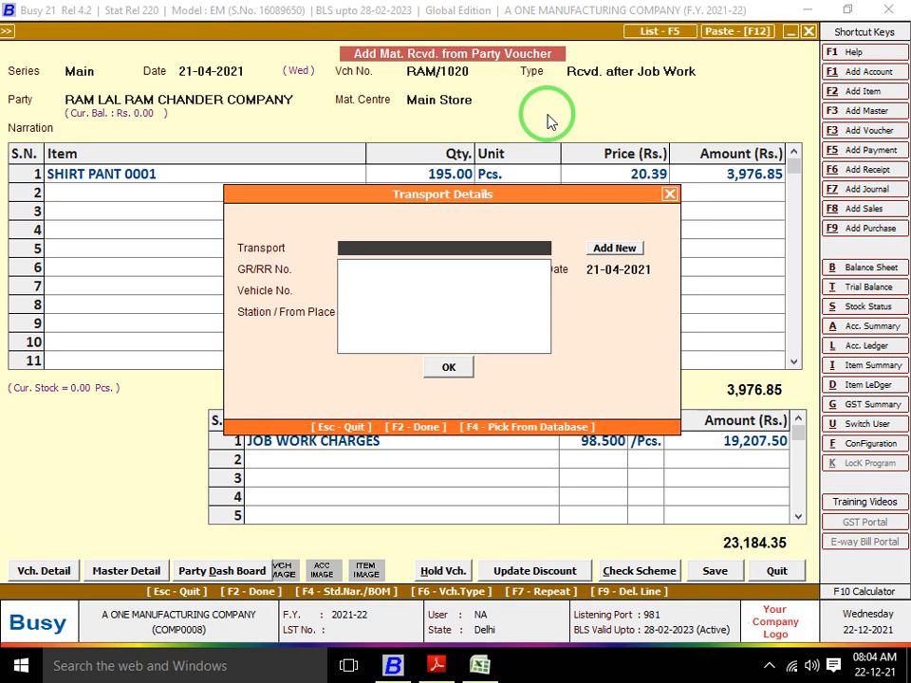
pyautogui.press('F2')
pyautogui.press('Return')
# Find the SAAS BAHU COLLECTION invoice on page 13 of the PDF and date the new received voucher 25-04-2021.
pyautogui.hotkey('alt', 'Tab')
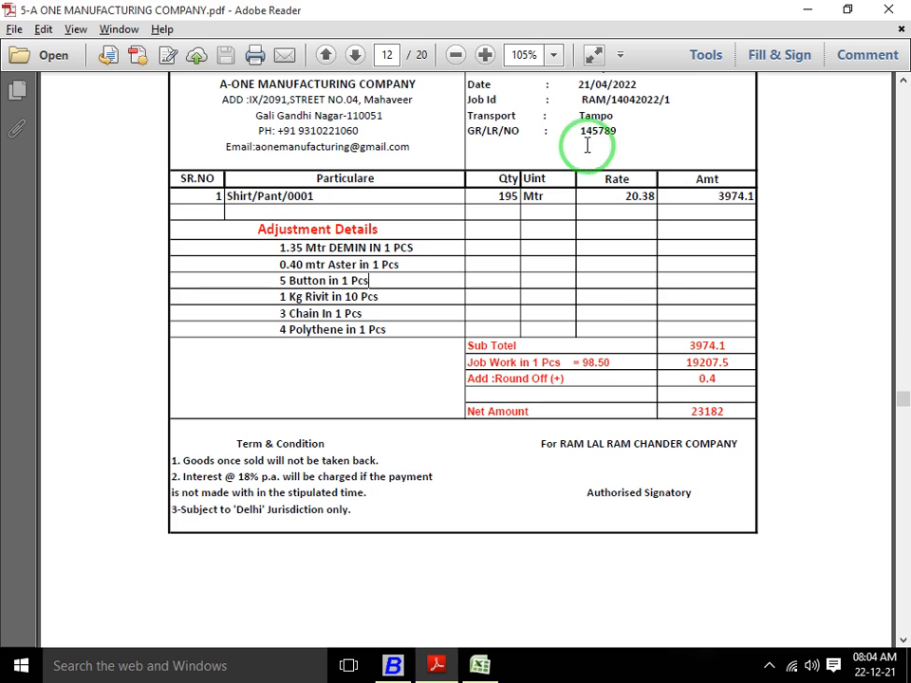
pyautogui.moveTo(902, 404); pyautogui.dragTo(903, 430)
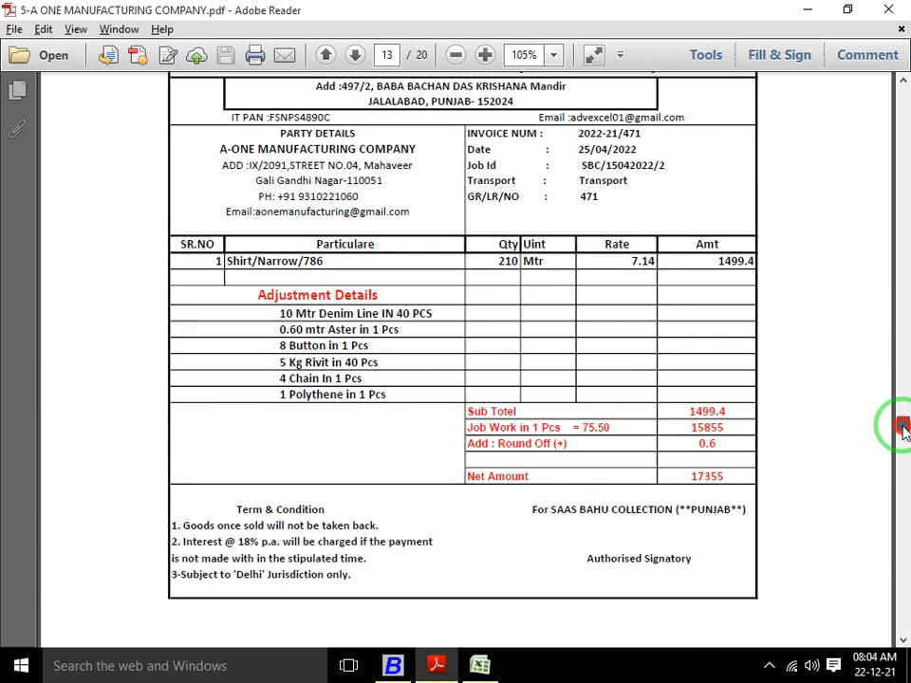
pyautogui.moveTo(904, 430); pyautogui.dragTo(902, 428)
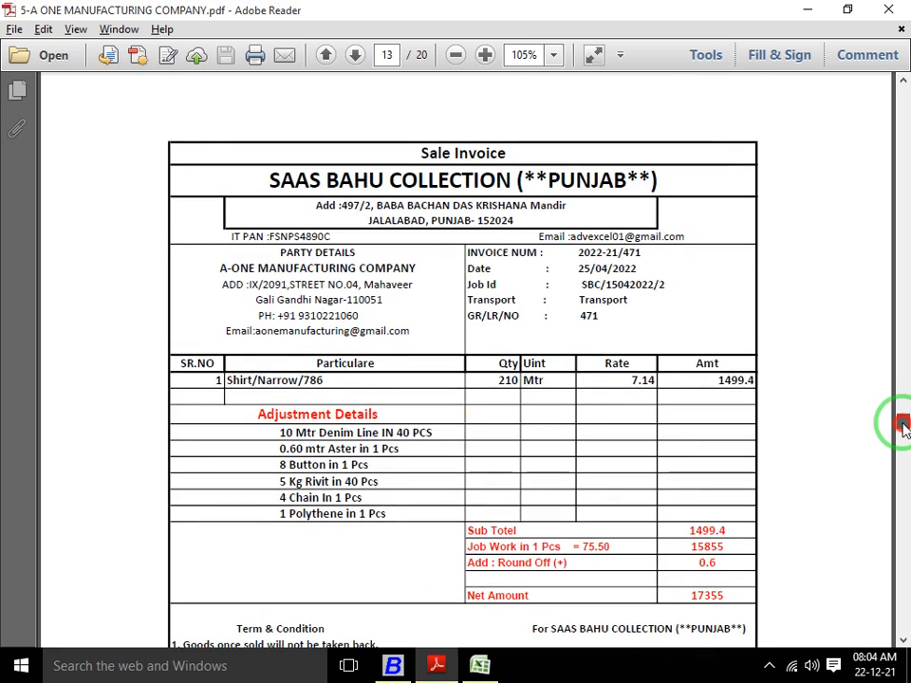
pyautogui.hotkey('alt', 'Tab')
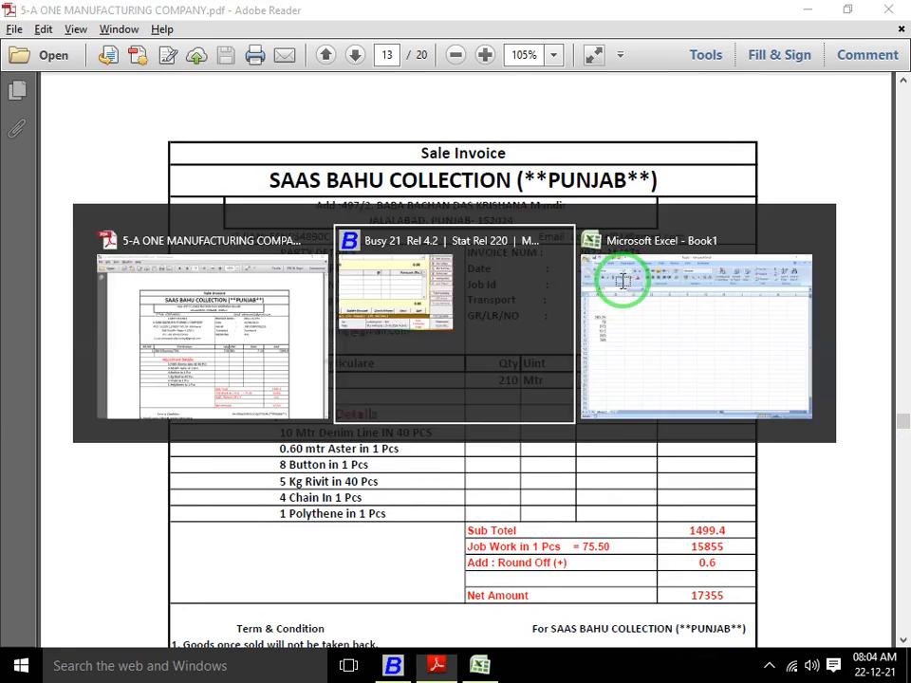
pyautogui.hotkey('alt', 'Tab')
pyautogui.hotkey('alt', 'Tab')
pyautogui.write('25-04-2021')
pyautogui.press('Return')
# Check the invoice number in the PDF and set the voucher number to 471 with type Rcvd. after Job Work.
pyautogui.hotkey('alt', 'Tab')
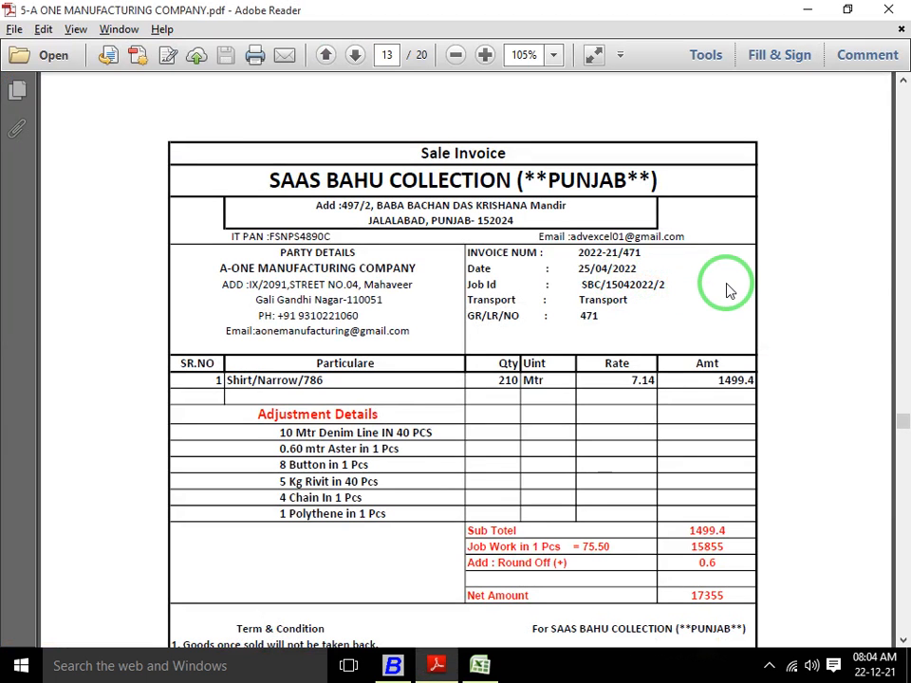
pyautogui.hotkey('alt', 'Tab')
pyautogui.write('471')
pyautogui.press('Return')
pyautogui.press('Return')
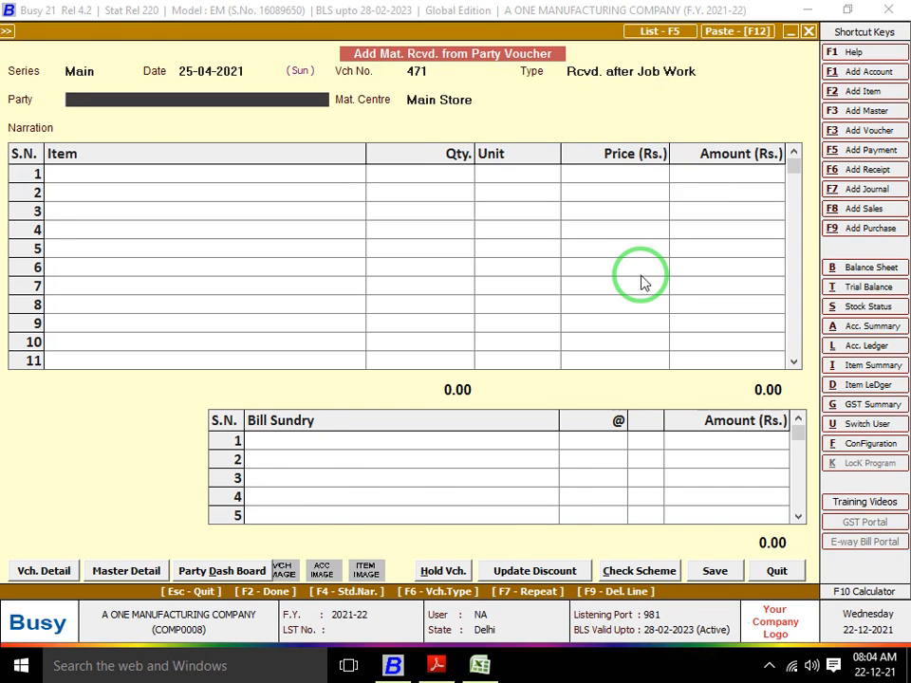
# Select SAAS BAHU COLLECTION as the voucher's party and keep Main Store as the material centre.
pyautogui.hotkey('alt', 'Tab')
pyautogui.hotkey('alt', 'Tab')
pyautogui.write('SAAS')
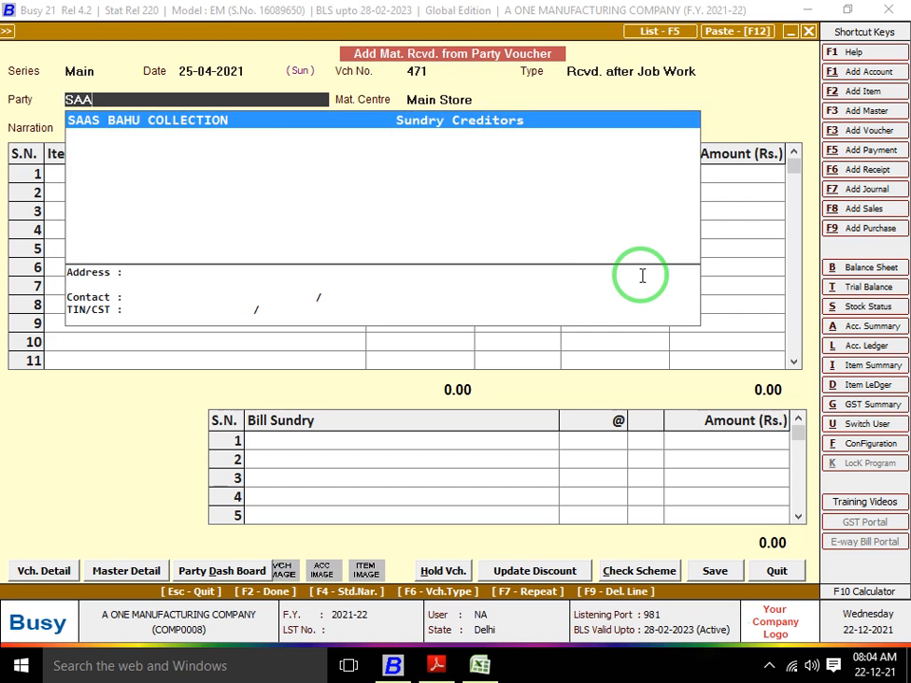
pyautogui.press('Return')
pyautogui.press('Return')
# Check the item name in the PDF invoice and define a new item SHIRT NARROW 786 in group FINISH GOODS with unit Pcs.
pyautogui.hotkey('alt', 'Tab')
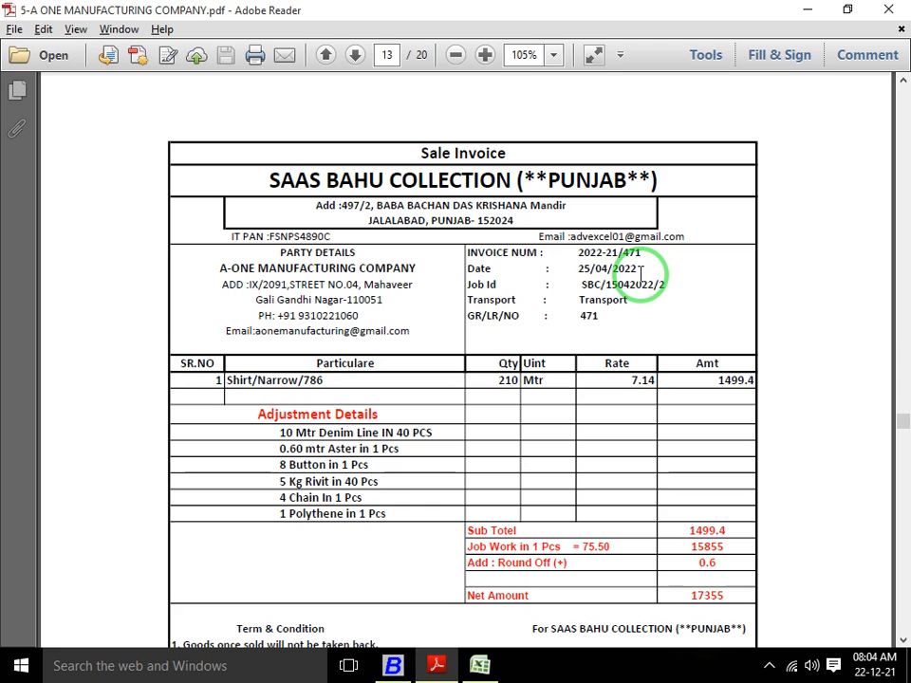
pyautogui.hotkey('alt', 'Tab')
pyautogui.press('F3')
pyautogui.write('SHI')
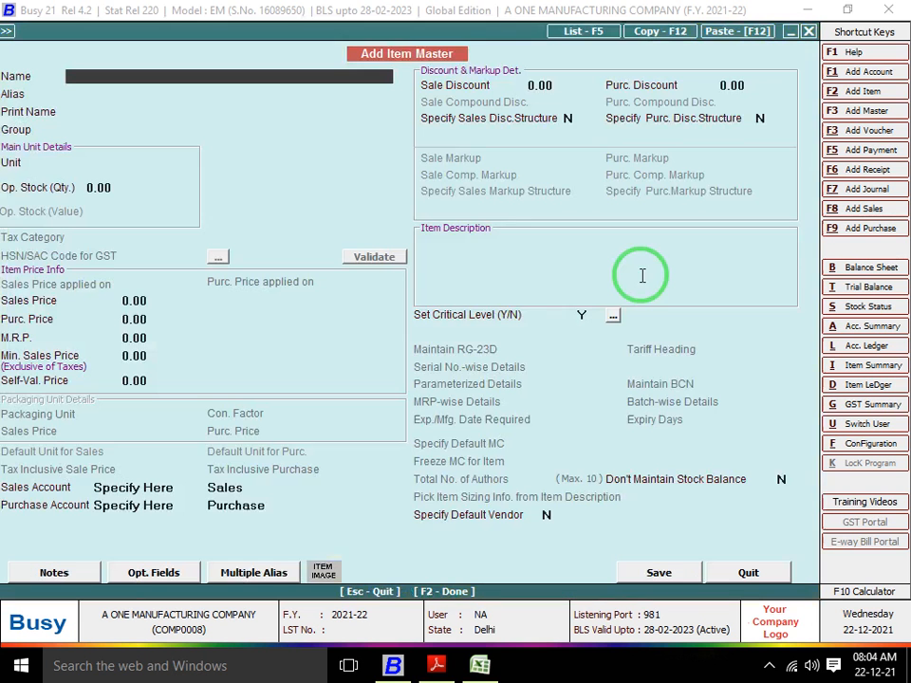
pyautogui.write('RT NARROW 786')
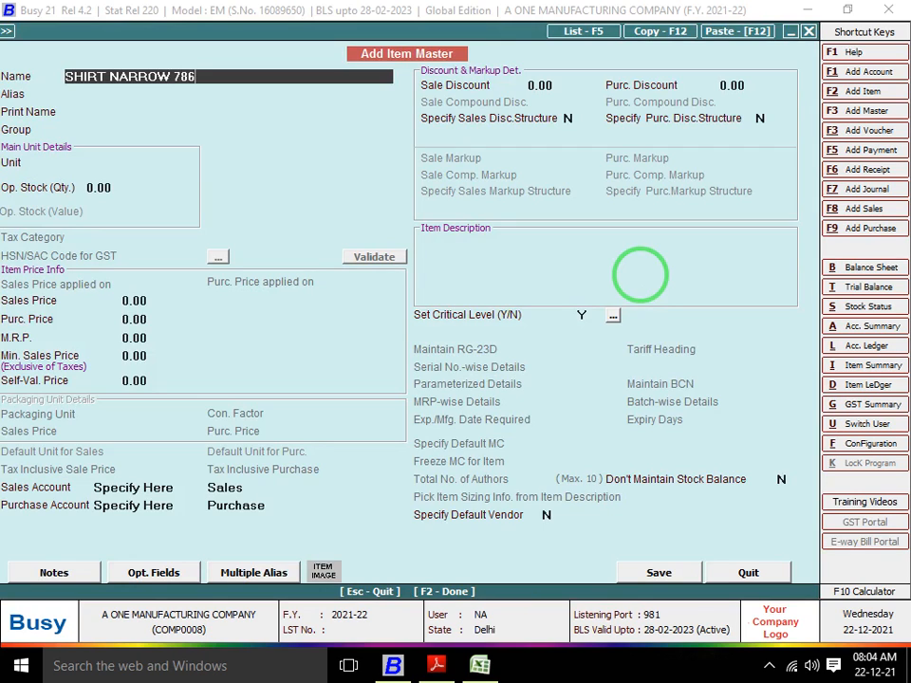
pyautogui.press('Return')
pyautogui.press('Return')
pyautogui.press('Return')
pyautogui.write('PC')
pyautogui.press('Return')
pyautogui.press('Return')
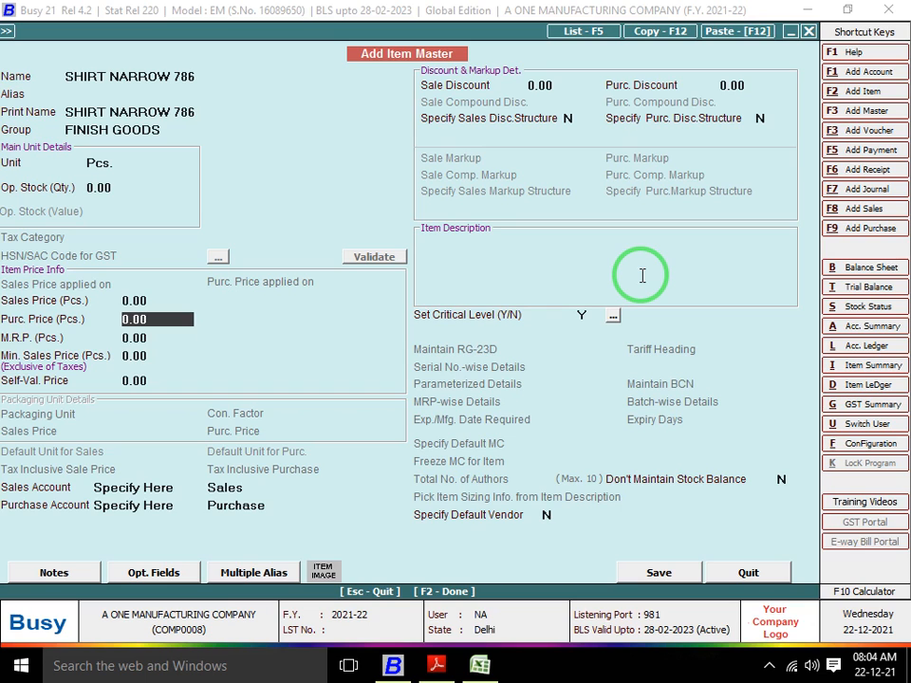
# Leave the remaining item details at their defaults, save the item and use it in the voucher's first row.
pyautogui.press('Return')
pyautogui.press('Return')
pyautogui.press('Return')
pyautogui.press('Return')
pyautogui.press('Return')
pyautogui.press('Return')
pyautogui.press('Return')
pyautogui.press('F2')
pyautogui.press('Return')
# Set the quantity to 210 as on the PDF invoice and load job ID 2 with 270 metres of DENIM LINE consumed.
pyautogui.hotkey('alt', 'Tab')
pyautogui.hotkey('alt', 'Tab')
pyautogui.write('210')
pyautogui.press('Return')
pyautogui.press('Return')
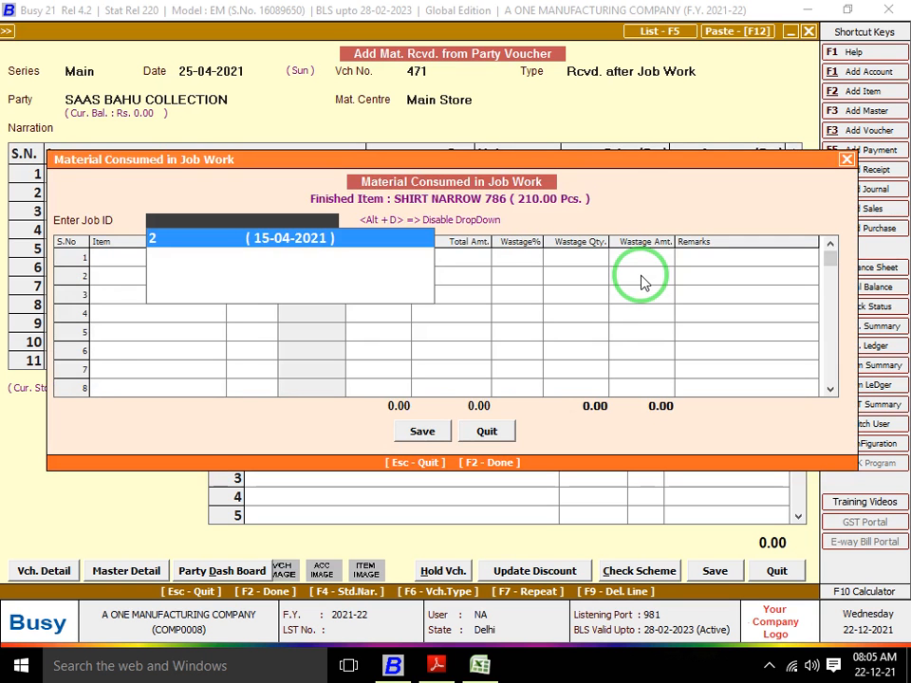
pyautogui.press('Return')
pyautogui.write('270')
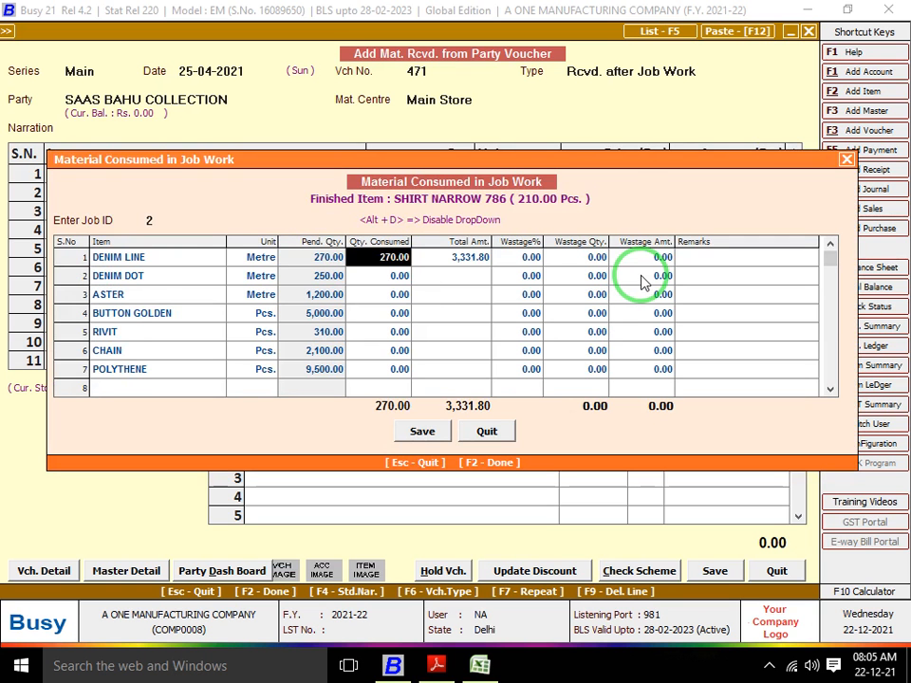
# Check the Denim Line usage in the PDF and calculate the pieces per metre in Excel cell B12 with =40/10.
pyautogui.hotkey('alt', 'Tab')
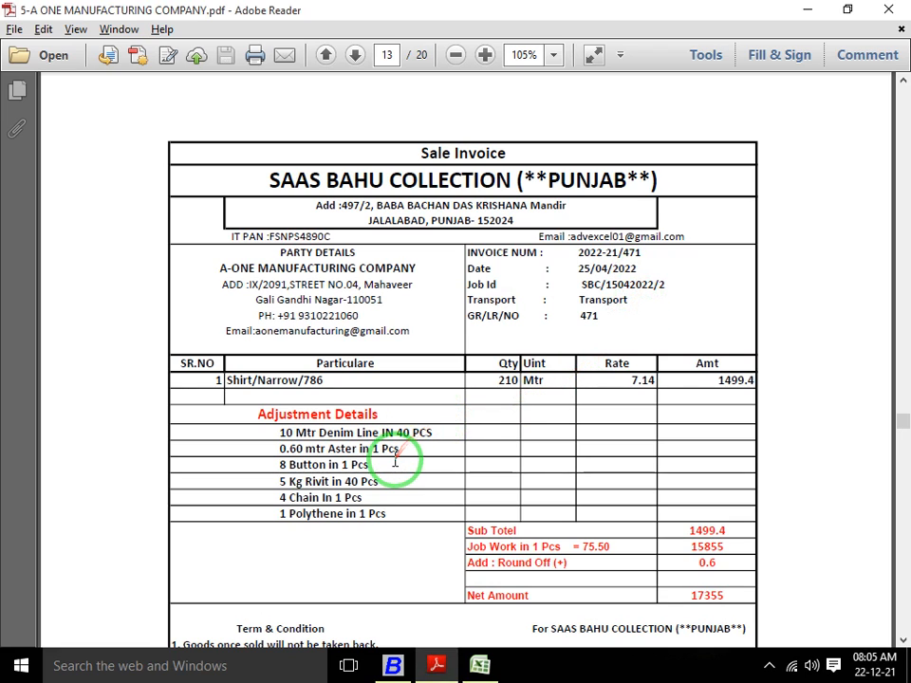
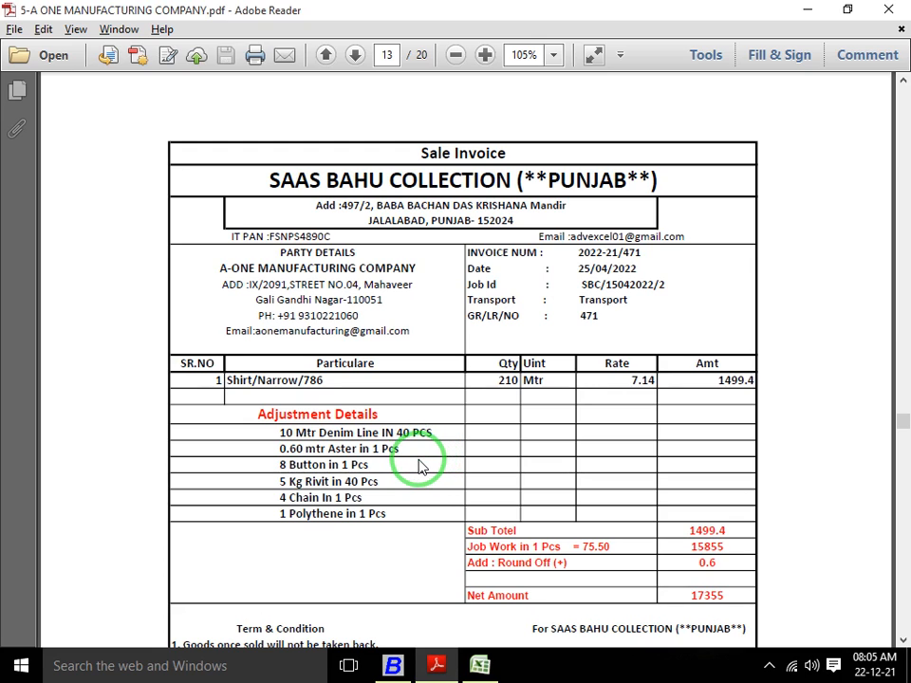
pyautogui.hotkey('alt', 'Tab')
pyautogui.hotkey('alt', 'Tab')
pyautogui.hotkey('alt', 'Tab')
pyautogui.press('Down')
pyautogui.press('Right')
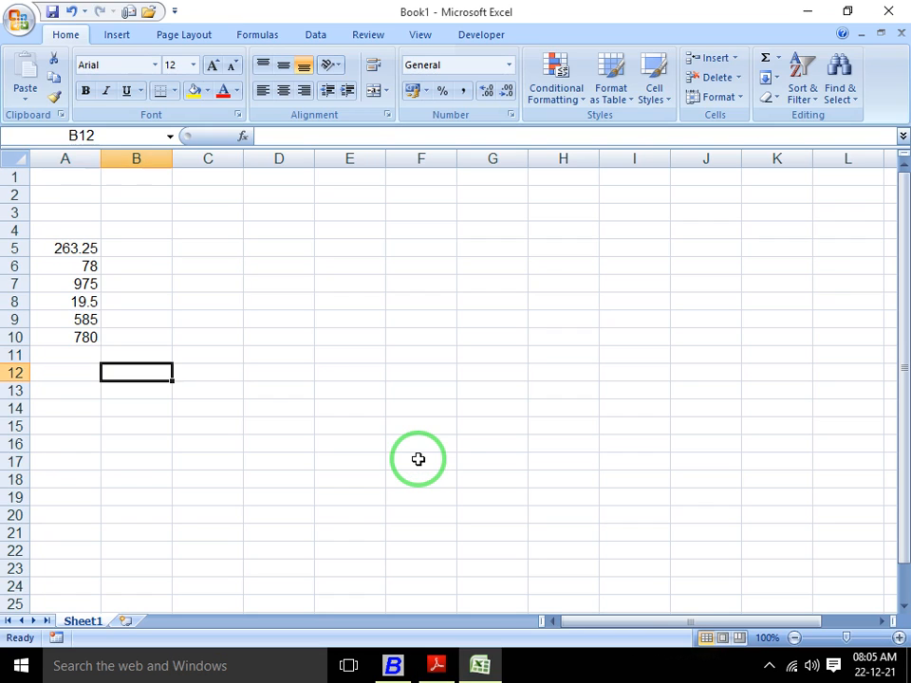
pyautogui.hotkey('alt', 'Tab')
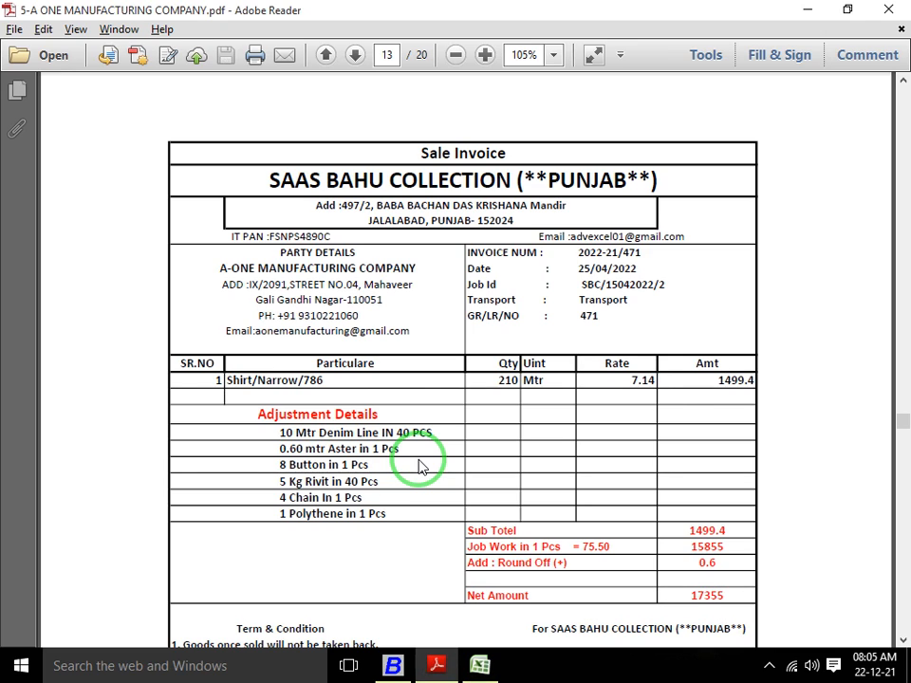
pyautogui.hotkey('alt', 'Tab')
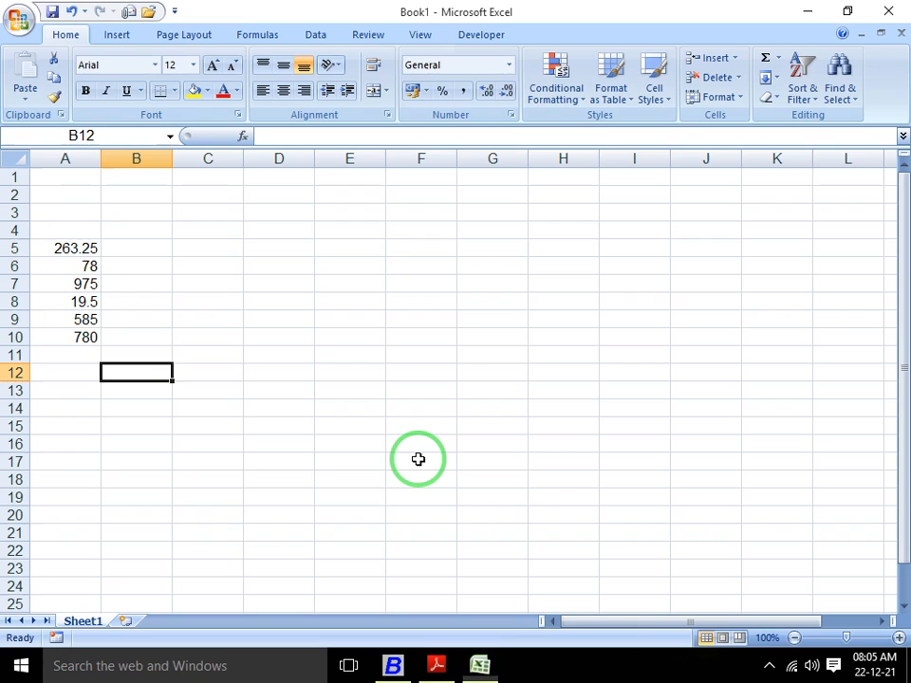
pyautogui.write('=4')
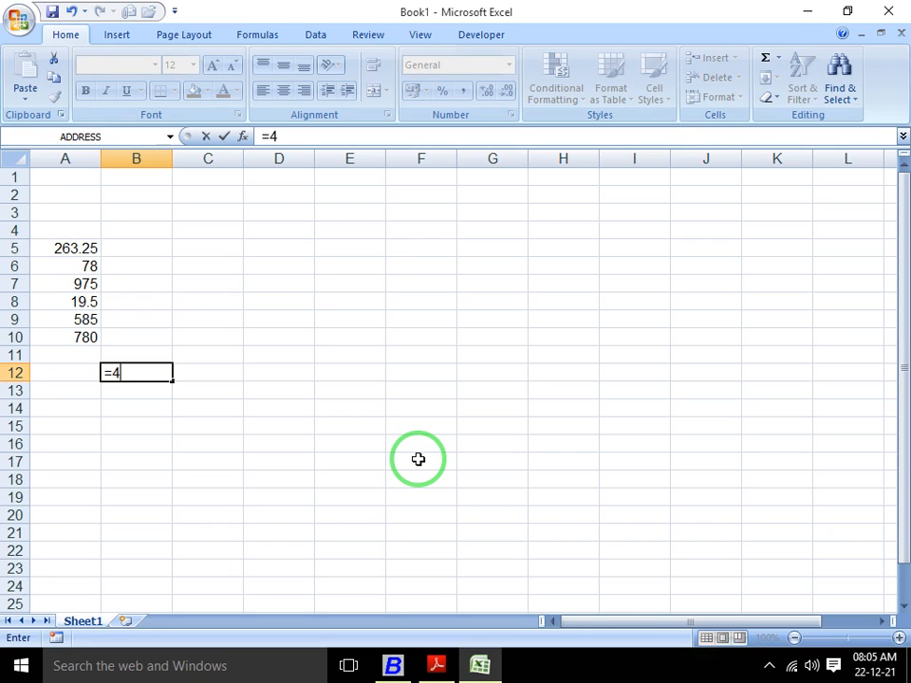
pyautogui.write('0/10')
pyautogui.press('Return')
pyautogui.hotkey('alt', 'Tab')
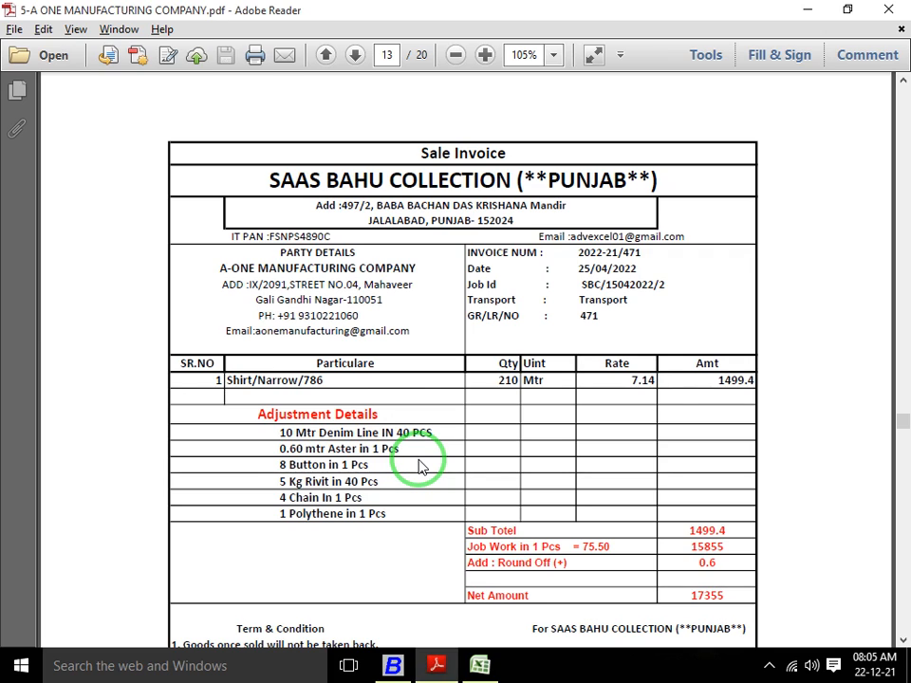
# Calculate the Denim Line metres needed for 210 pieces in cell C12 with =210/4.
pyautogui.hotkey('alt', 'Tab')
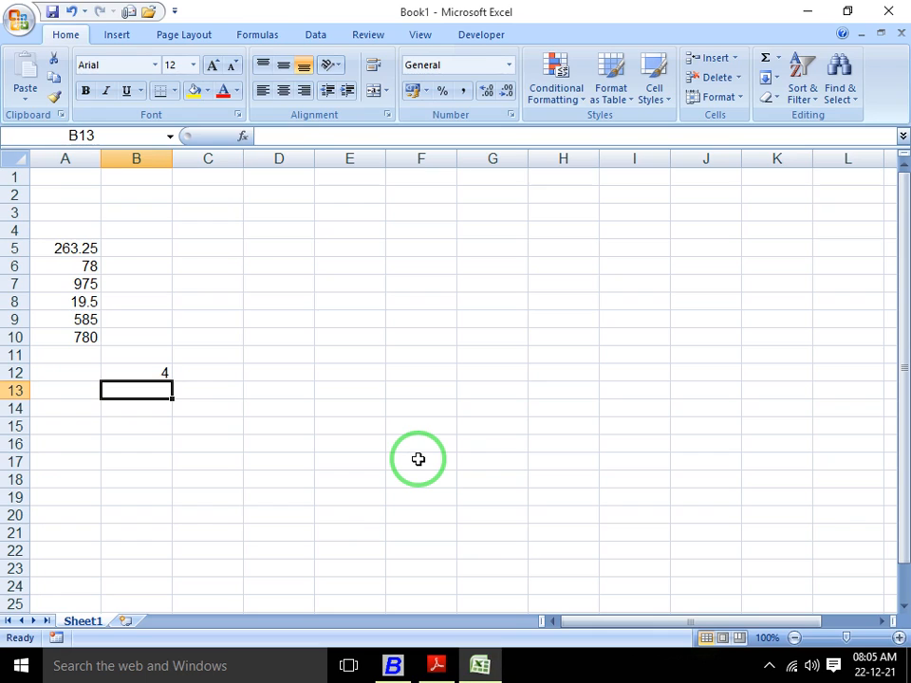
pyautogui.press('Up')
pyautogui.press('Right')
pyautogui.write('2')
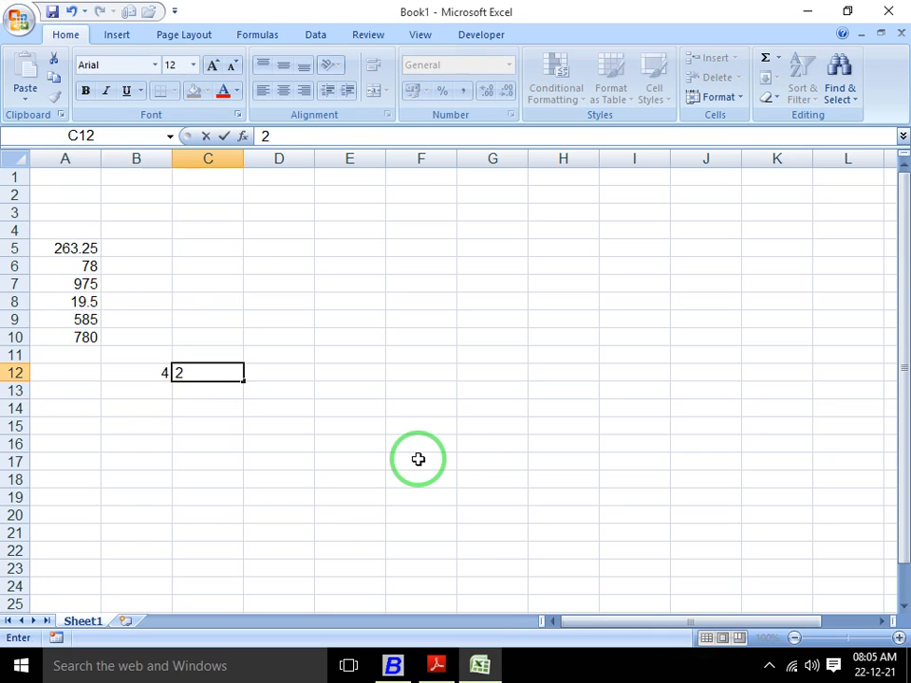
pyautogui.press('BackSpace')
pyautogui.write('=210')
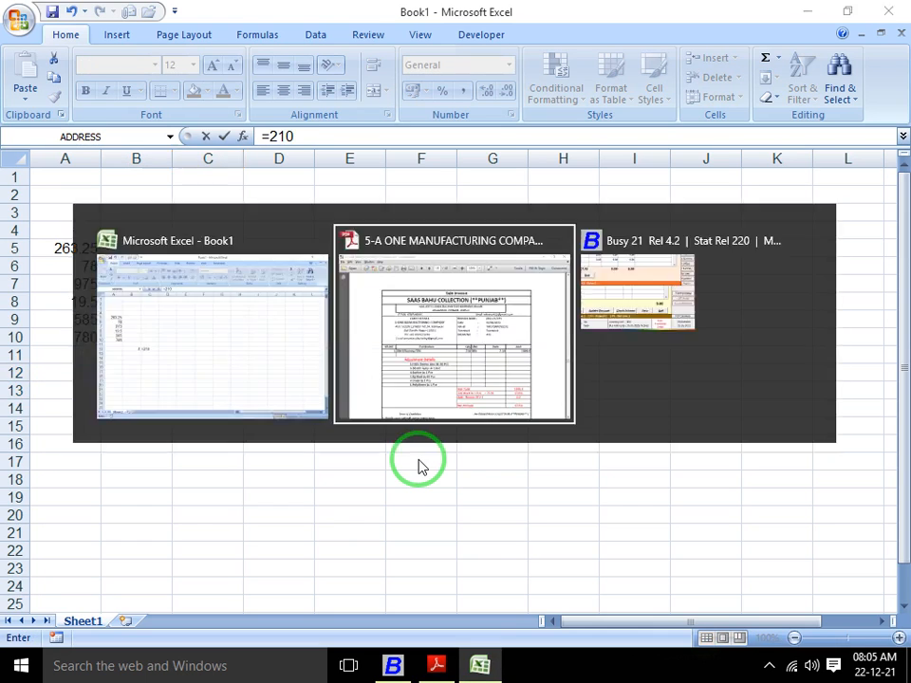
pyautogui.hotkey('alt', 'Tab')
pyautogui.hotkey('alt', 'Tab')
pyautogui.write('/4')
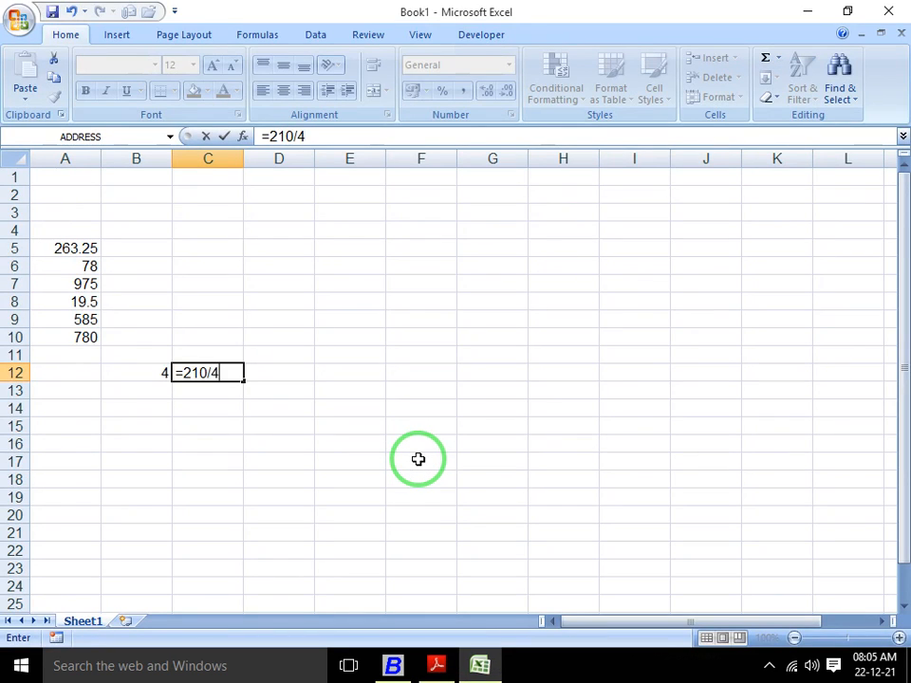
pyautogui.press('Return')
# Switch to Busy and set the consumed quantity of DENIM LINE to 52.50.
pyautogui.hotkey('alt', 'Tab')
pyautogui.hotkey('alt', 'Tab')
pyautogui.write('52.5')
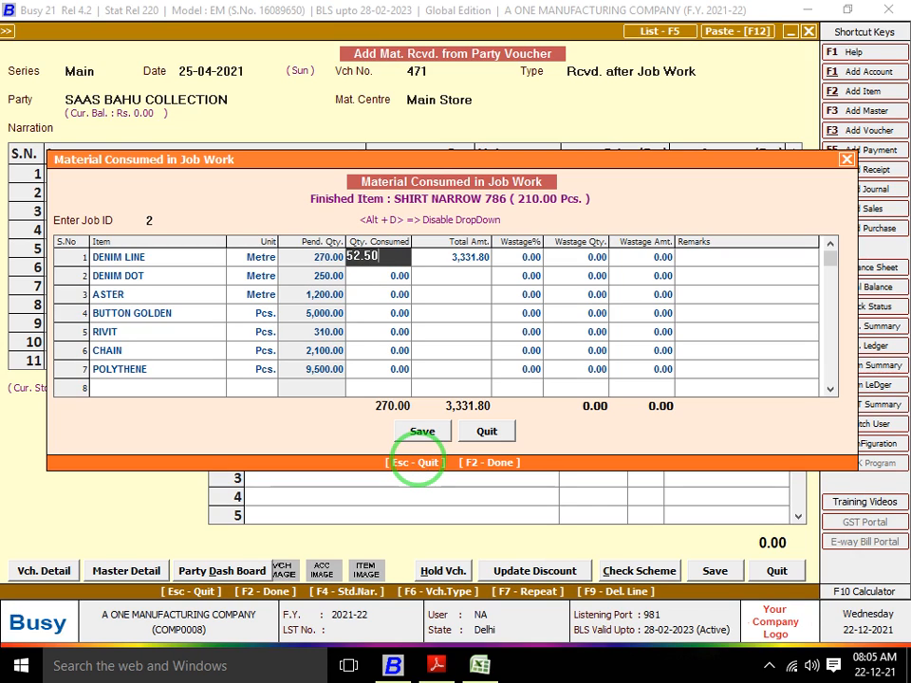
pyautogui.press('Return')
pyautogui.press('Left')
pyautogui.press('Down')
# Check the Aster usage per piece in the PDF and enter 0.60*210 in Excel cell C13.
pyautogui.hotkey('alt', 'Tab')
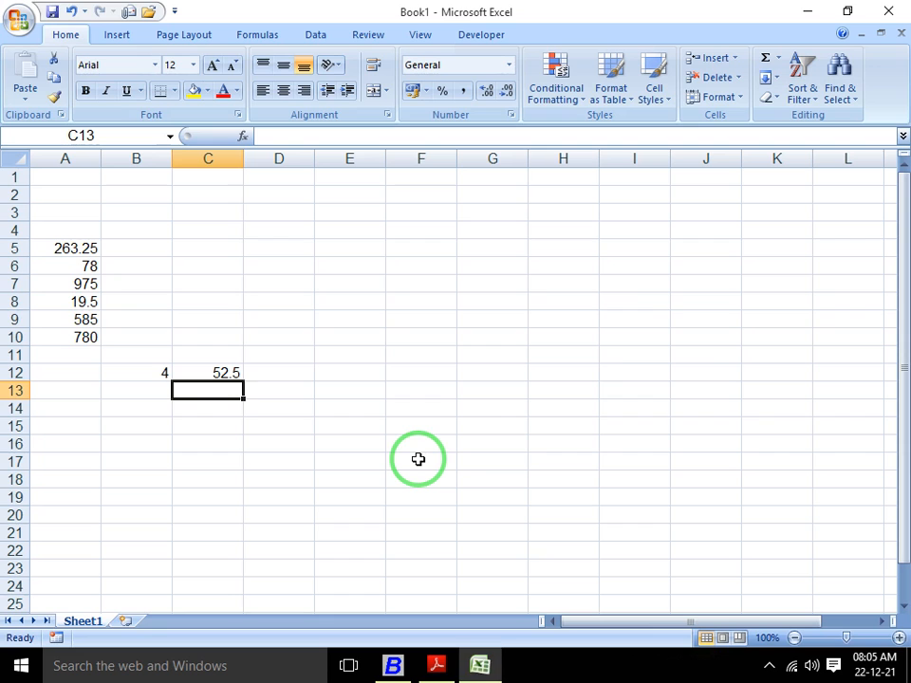
pyautogui.hotkey('alt', 'Tab')
pyautogui.press('Tab')
pyautogui.scroll(-1, 421, 465)
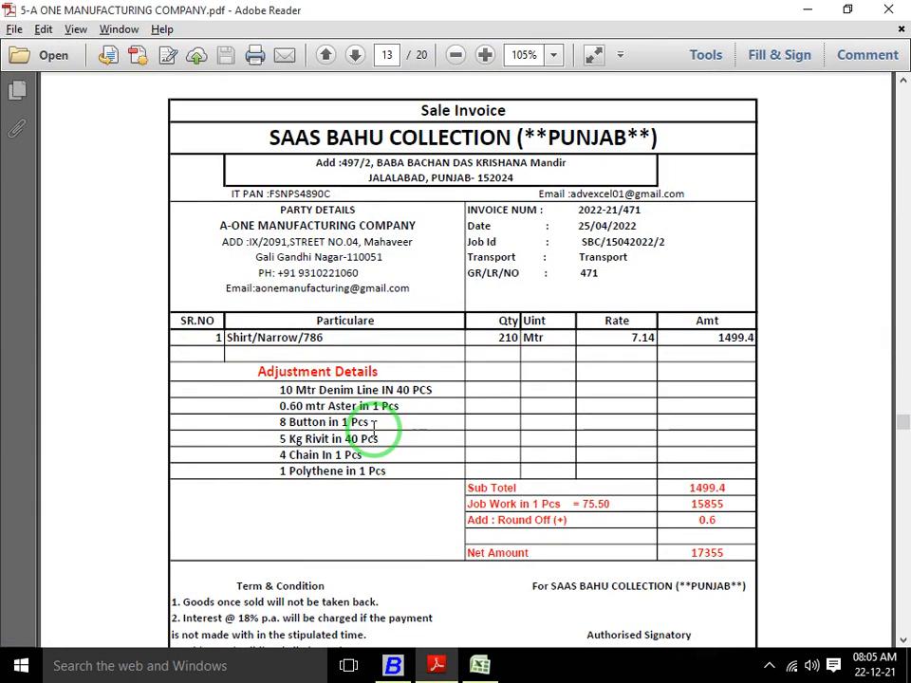
pyautogui.hotkey('alt', 'Tab')
pyautogui.write('0.')
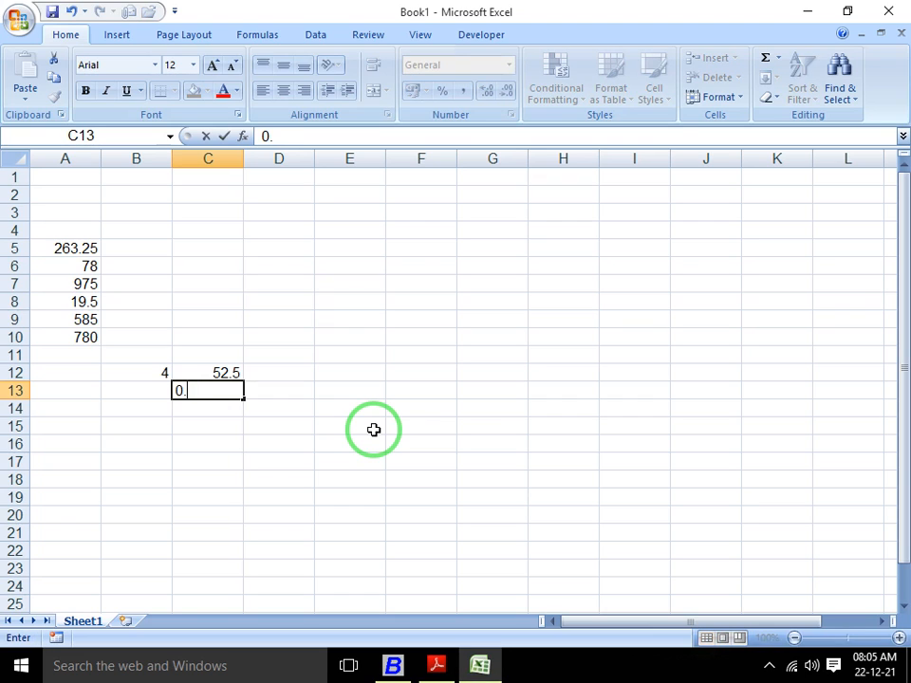
pyautogui.write('60*210')
pyautogui.press('Return')
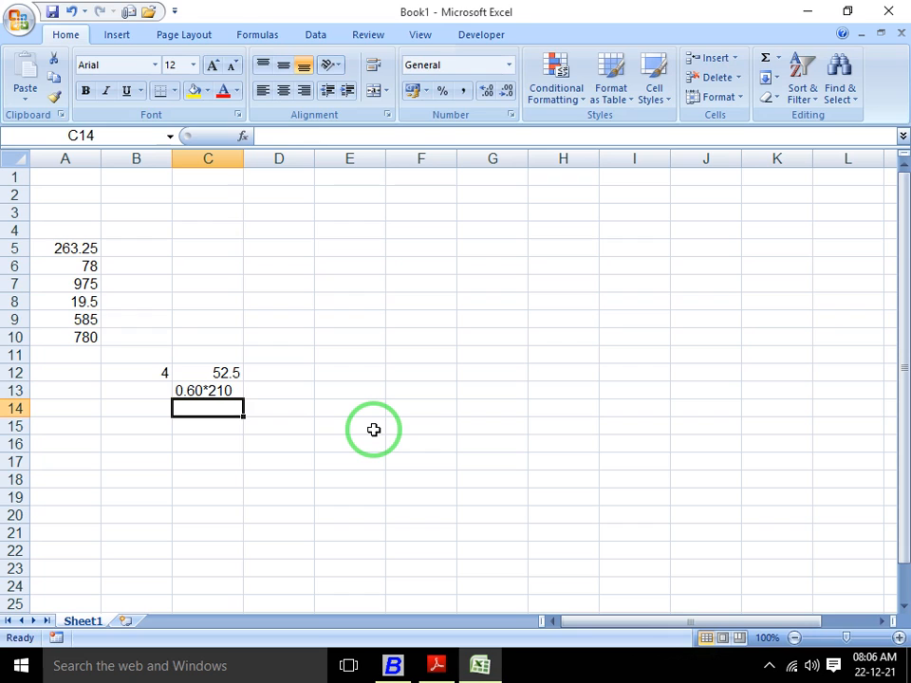
# Convert the entry in cell C13 into the formula =0.60*210.
pyautogui.press('Up')
pyautogui.press('F2')
pyautogui.press('Left')
pyautogui.press('Left')
pyautogui.press('Left')
pyautogui.press('Left')
pyautogui.press('Left')
pyautogui.press('Left')
pyautogui.press('Left')
pyautogui.press('Left')
pyautogui.write('=')
pyautogui.press('Return')
# Switch to Busy and enter 126 as the consumed quantity of DENIM DOT.
pyautogui.hotkey('alt', 'Tab')
pyautogui.press('Tab')
pyautogui.write('126')
pyautogui.press('Return')
pyautogui.press('Return')
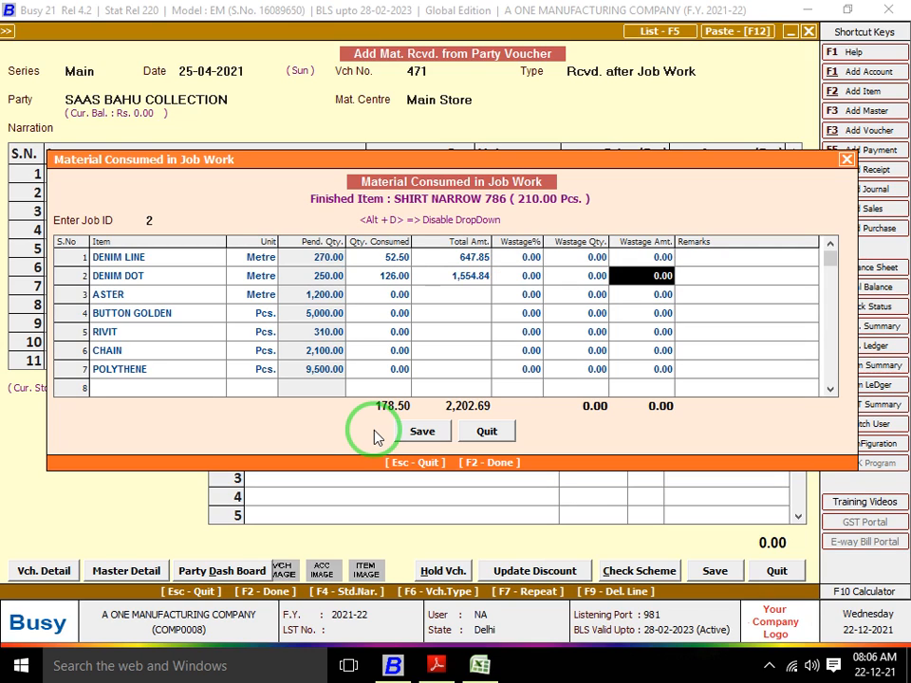
# Reset the consumed quantity of DENIM DOT to 0.
pyautogui.press('Left')
pyautogui.press('Left')
pyautogui.press('Left')
pyautogui.press('Left')
pyautogui.write('0')
pyautogui.press('Return')
pyautogui.press('Return')
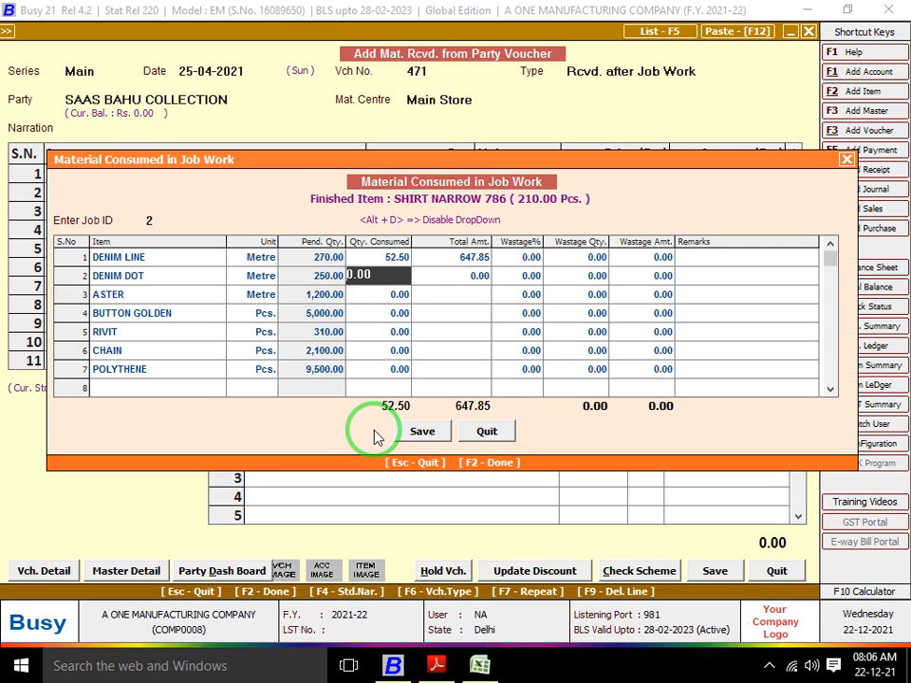
# Enter the consumed quantity of ASTER from the Excel calculation for 210 pieces.
pyautogui.write('1')
pyautogui.press('Return')
pyautogui.press('Down')
pyautogui.write('120')
pyautogui.press('Return')
pyautogui.press('Left')
pyautogui.press('Down')
# Check the button usage per piece in the PDF and calculate the total in Excel cell C14 with =210*8.
pyautogui.hotkey('alt', 'Tab')
pyautogui.hotkey('alt', 'Tab')
pyautogui.hotkey('alt', 'Tab')
pyautogui.scroll(-1, 374, 430)
pyautogui.scroll(-1, 373, 429)
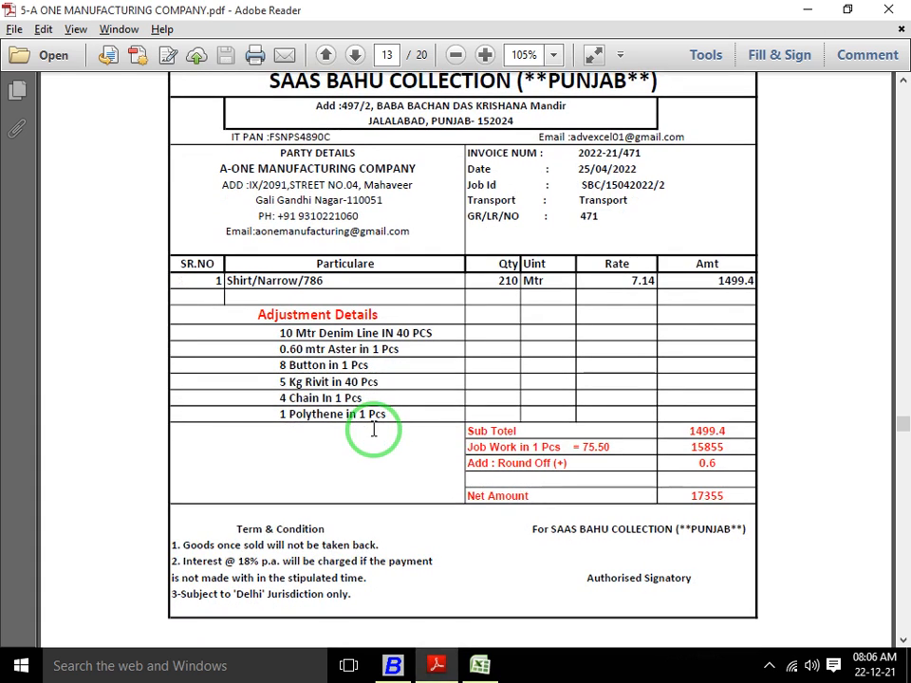
pyautogui.hotkey('alt', 'Tab')
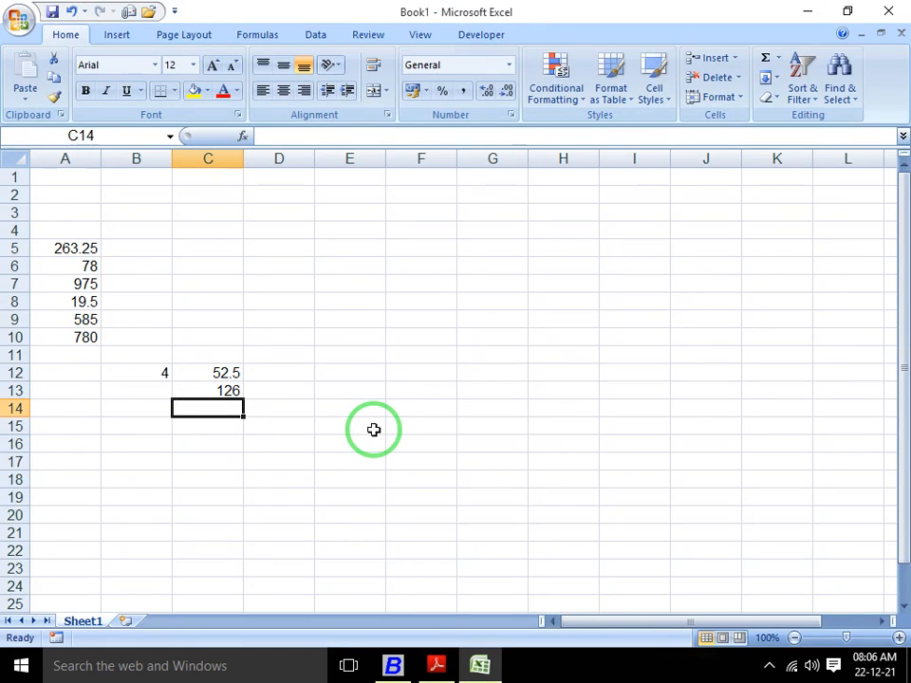
pyautogui.write('=210')
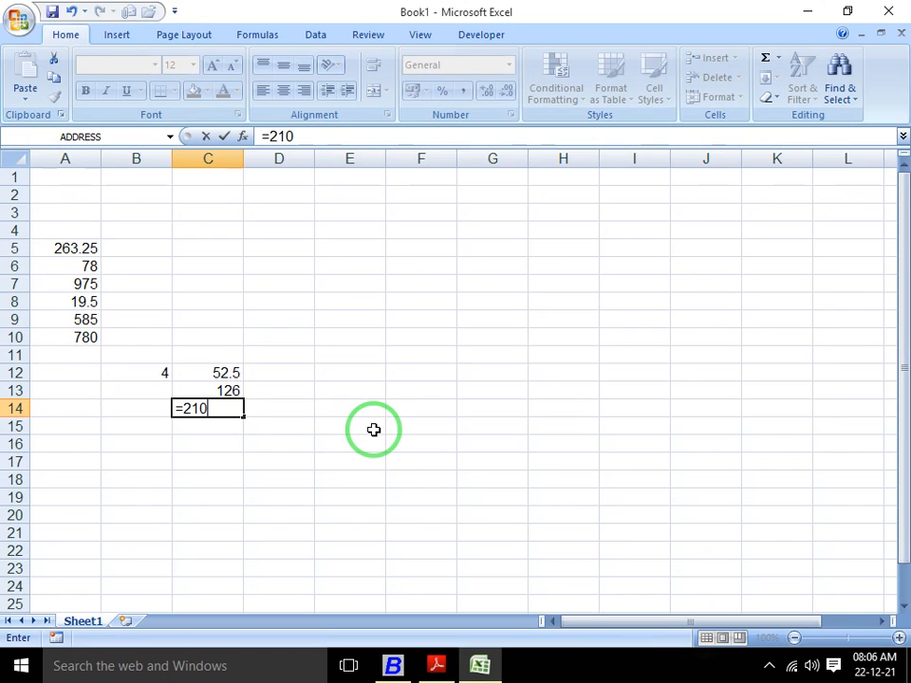
pyautogui.write('*8')
pyautogui.press('Return')
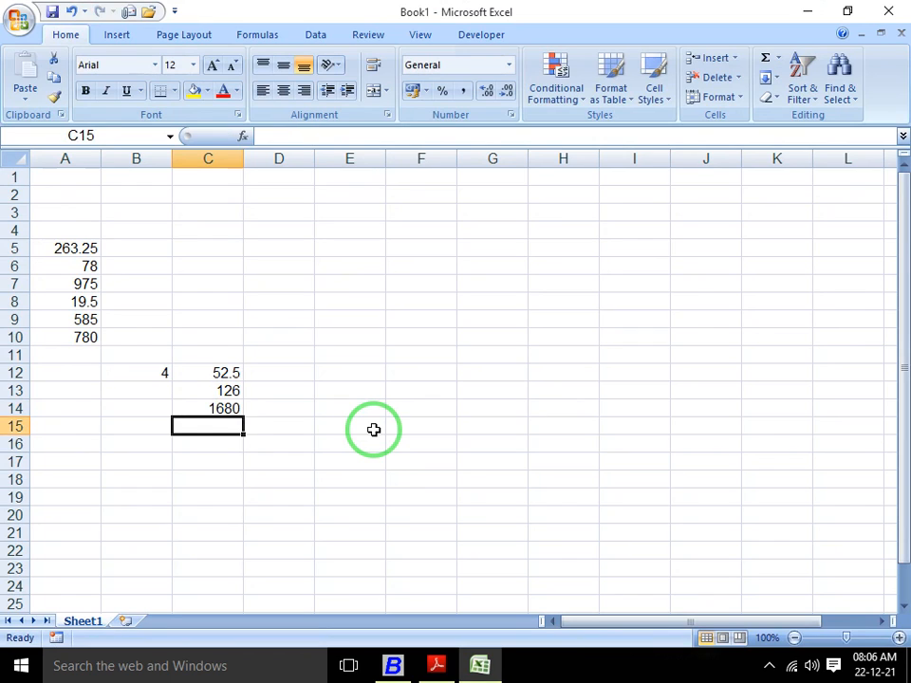
# Switch to Busy and set the consumed quantity of BUTTON GOLDEN to 1680.
pyautogui.hotkey('alt', 'Tab')
pyautogui.press('Tab')
pyautogui.write('1680')
pyautogui.press('Return')
pyautogui.press('Left')
# Check the Rivit usage in the PDF and calculate the pieces per kg in Excel cell C15 with =40/5.
pyautogui.hotkey('alt', 'Tab')
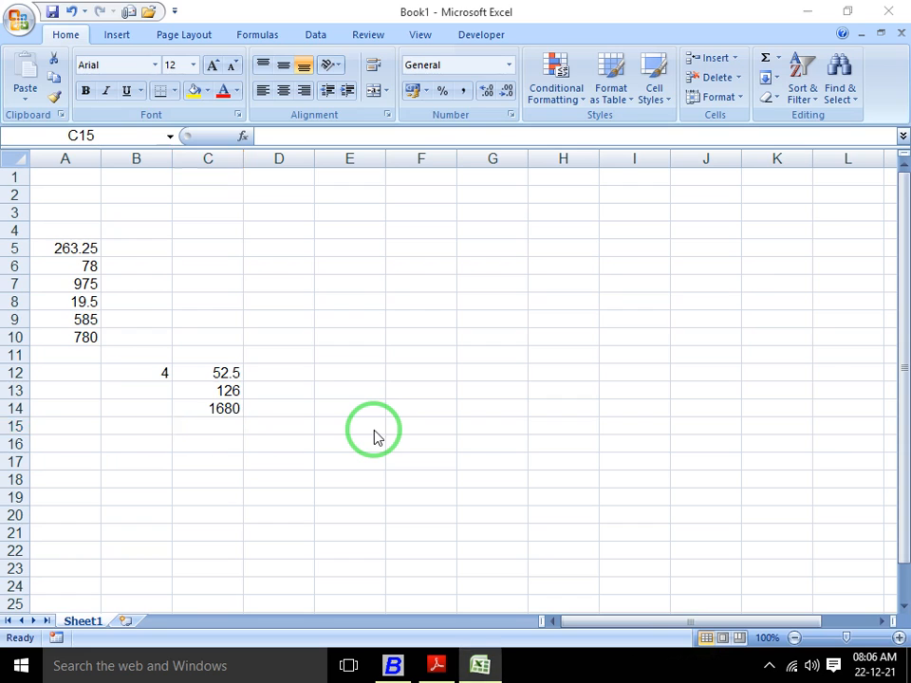
pyautogui.hotkey('alt', 'Tab')
pyautogui.scroll(-1, 374, 436)
pyautogui.scroll(-2, 374, 437)
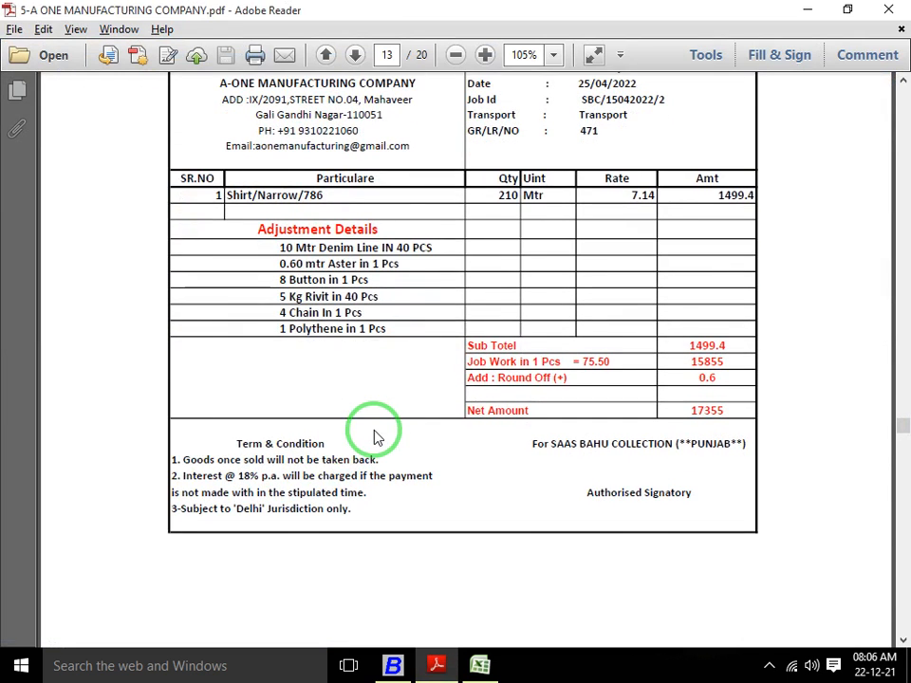
pyautogui.hotkey('alt', 'Tab')
pyautogui.write('=')
pyautogui.hotkey('alt', 'Tab')
pyautogui.hotkey('alt', 'Tab')
pyautogui.write('4')
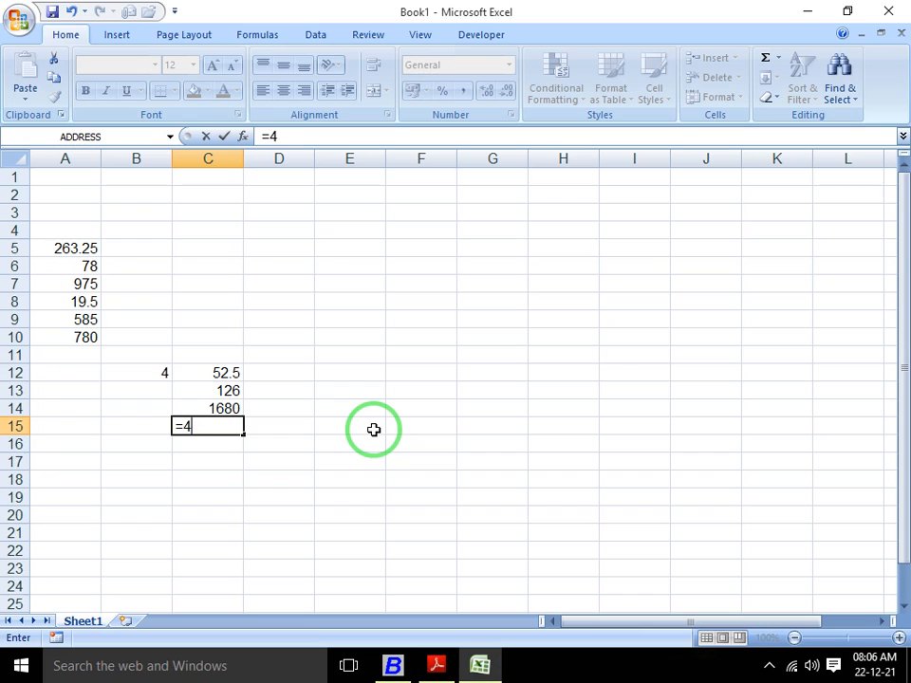
pyautogui.write('0/5')
pyautogui.press('Return')
pyautogui.press('Return')
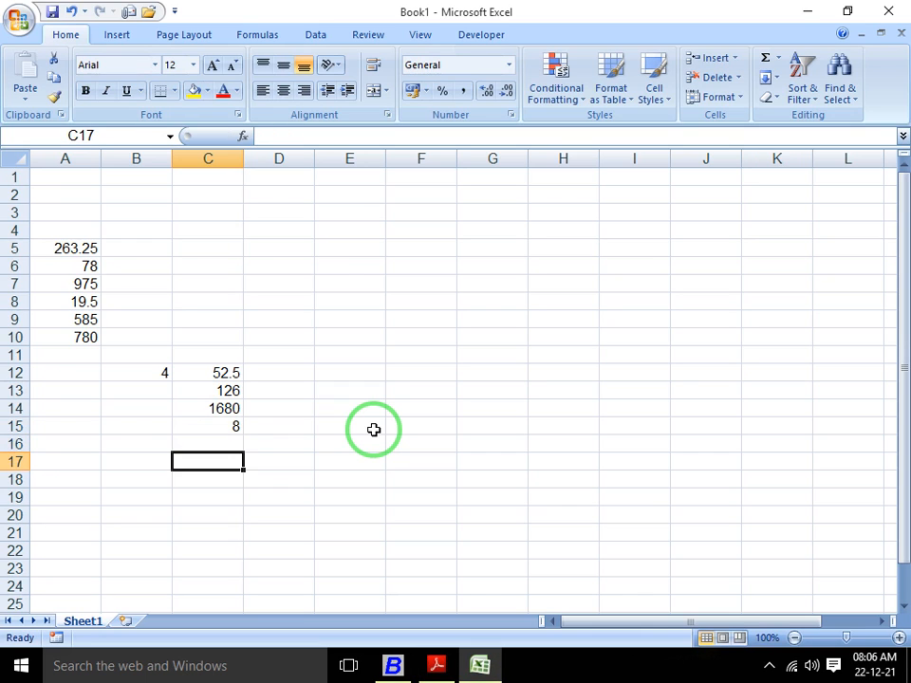
# Calculate the Rivit quantity for 210 pieces in cell C17 with =210/8 and return to the PDF invoice.
pyautogui.hotkey('alt', 'Tab')
pyautogui.hotkey('alt', 'Tab')
pyautogui.write('=')
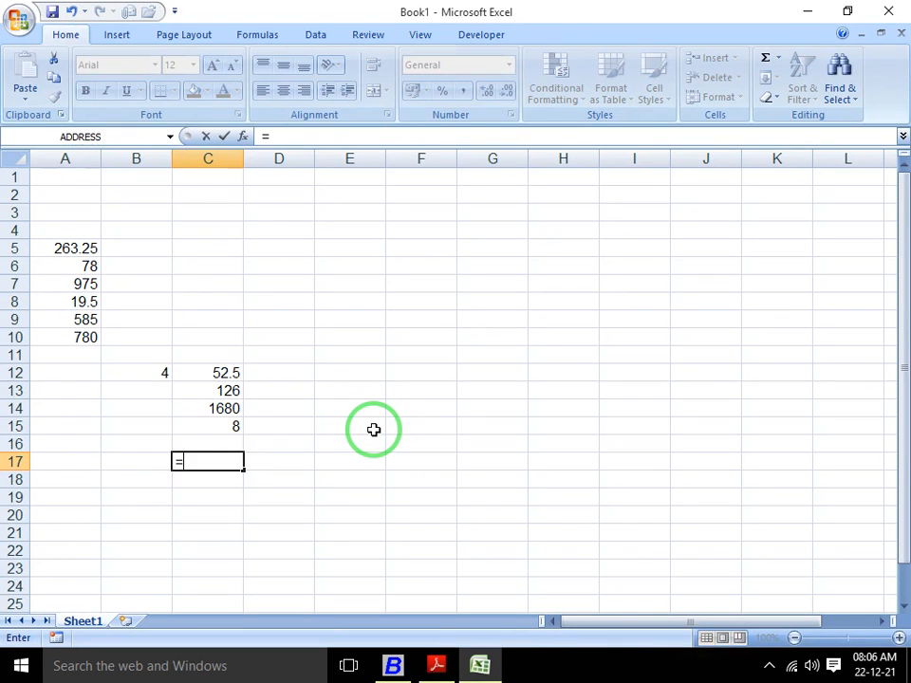
pyautogui.write('210/8')
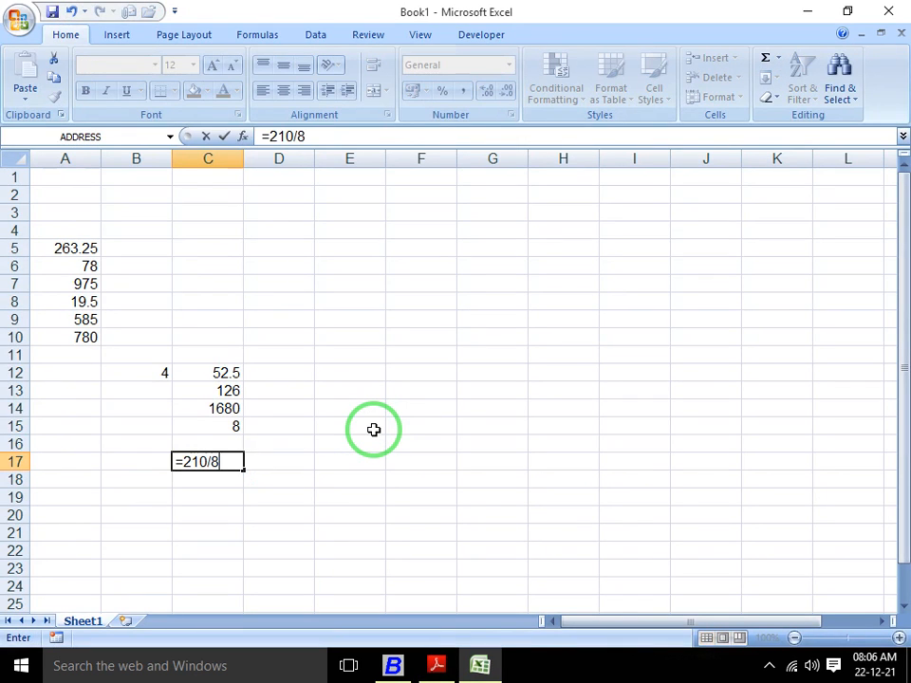
pyautogui.press('Return')
pyautogui.hotkey('alt', 'Tab')
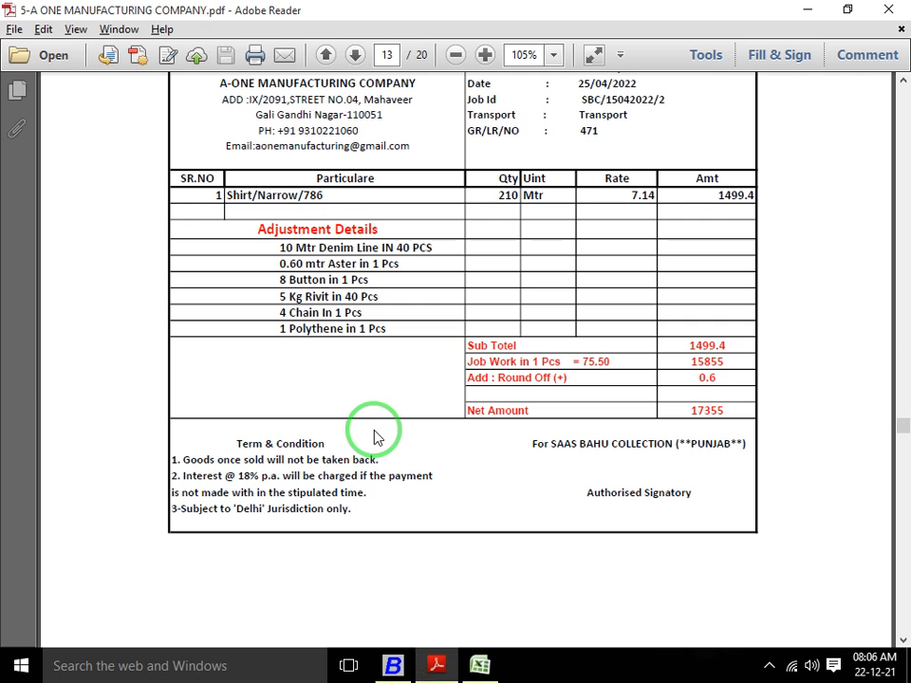
# Switch to Busy and set the consumed quantity of RIVIT to 26.25.
pyautogui.hotkey('alt', 'Tab')
pyautogui.write('26.25')
pyautogui.press('Return')
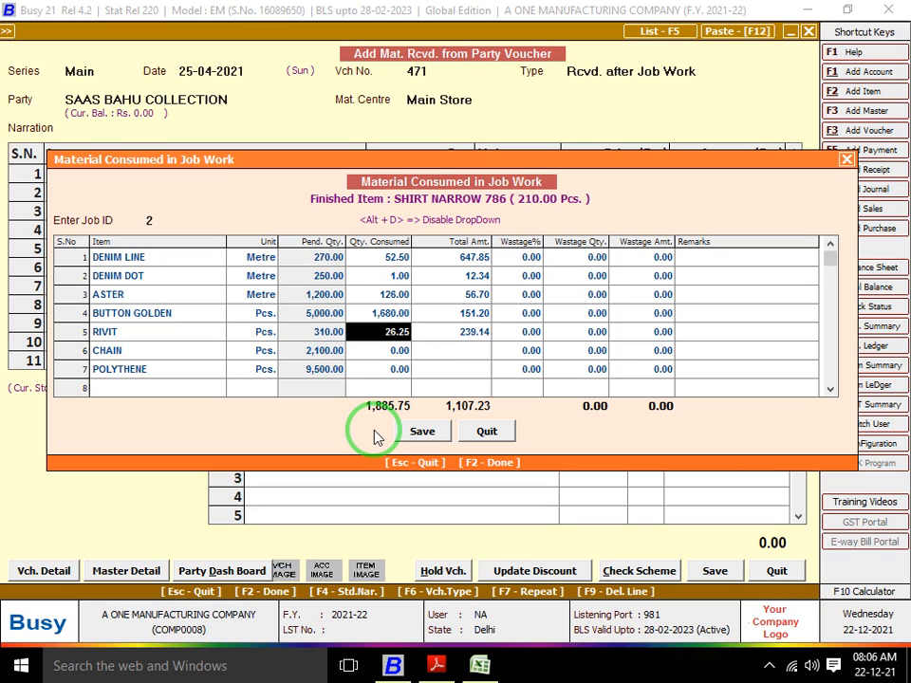
pyautogui.press('Return')
# Check the chain usage per piece in the PDF and calculate the total in Excel cell C18 with =210*4.
pyautogui.hotkey('alt', 'Tab')
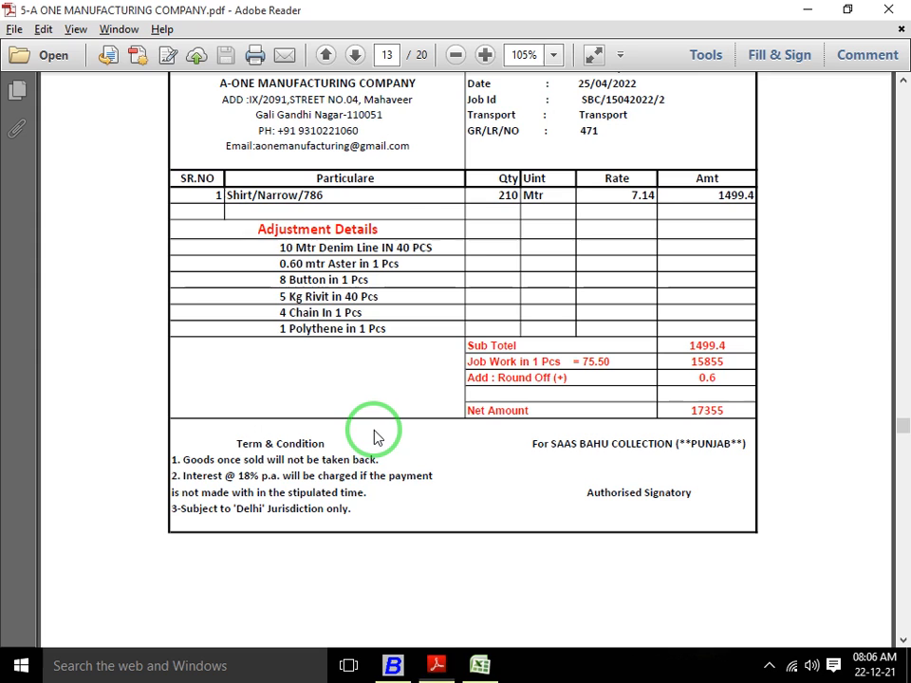
pyautogui.hotkey('alt', 'Tab')
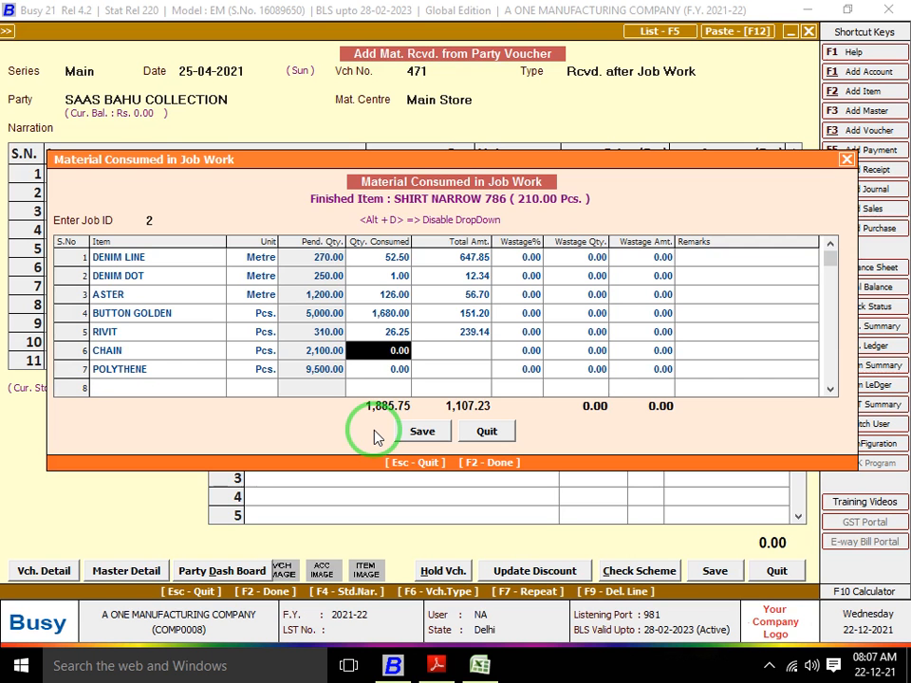
pyautogui.hotkey('alt', 'Tab')
pyautogui.hotkey('alt', 'Tab')
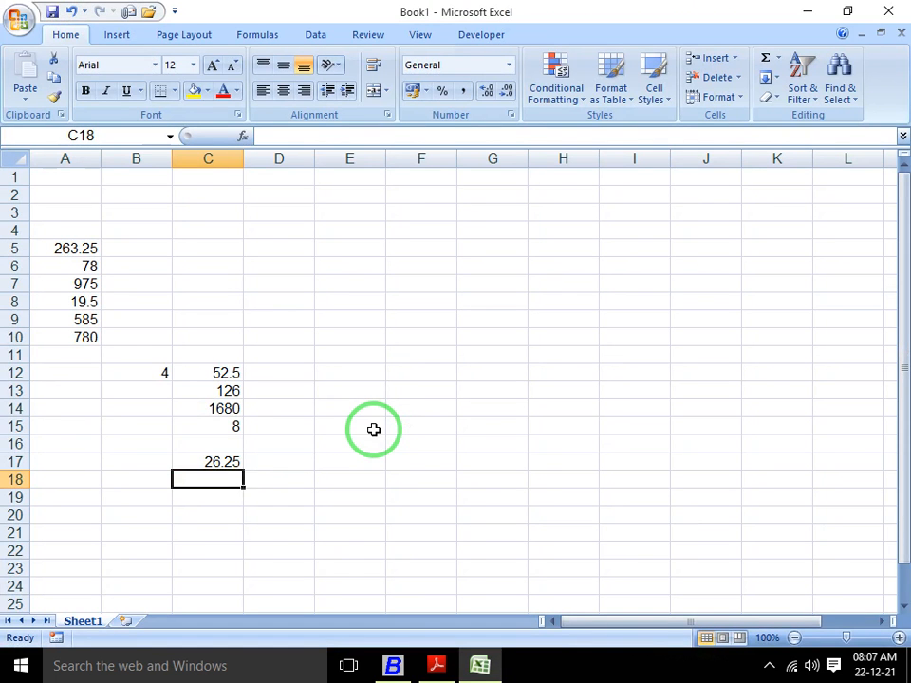
pyautogui.write('=210')
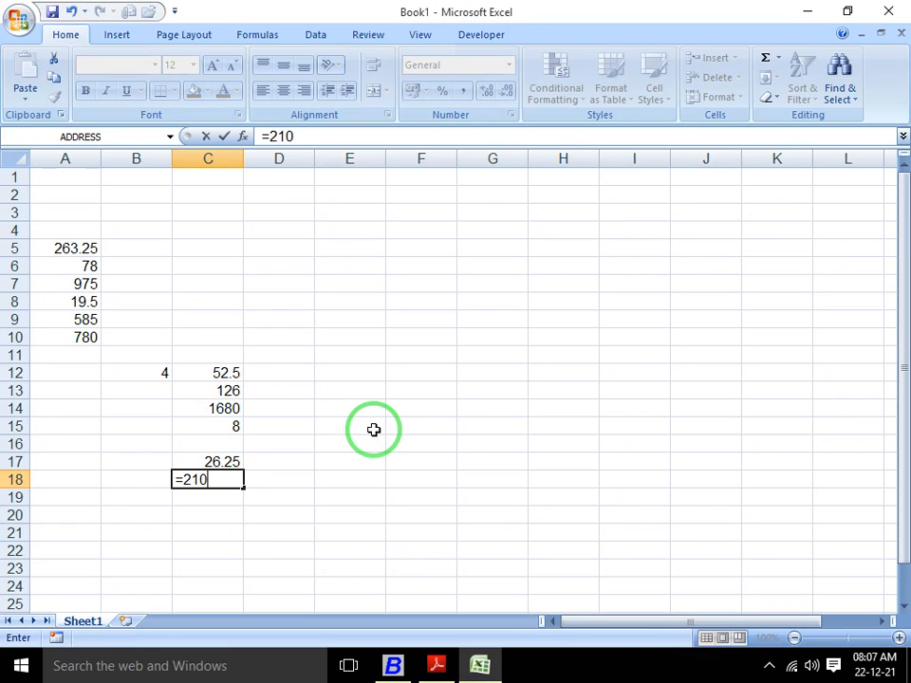
pyautogui.write('*4')
pyautogui.press('Return')
# Switch to Busy and set the consumed quantity of CHAIN to 840.
pyautogui.hotkey('alt', 'Tab')
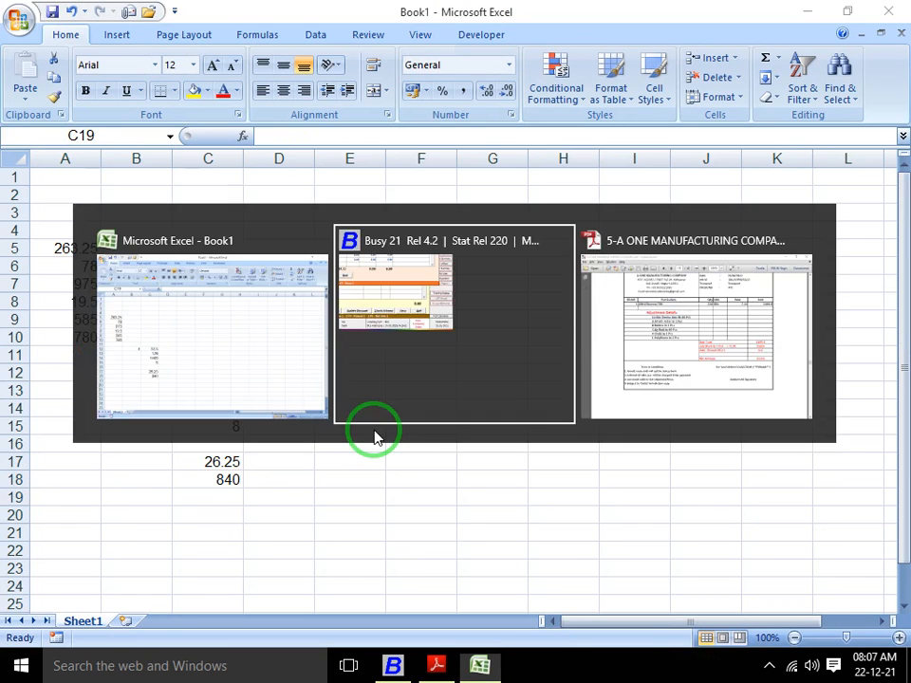
pyautogui.write('840')
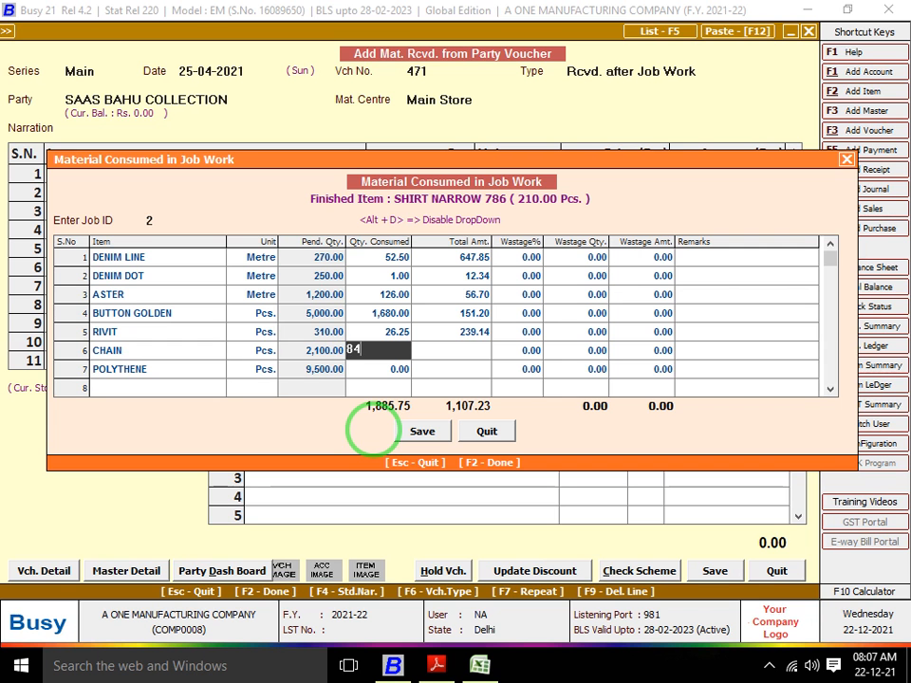
pyautogui.press('Return')
pyautogui.hotkey('shift', 'Tab')
# Check the polythene usage per piece in the PDF and set the consumed quantity of POLYTHENE to 210 in Busy.
pyautogui.hotkey('alt', 'Tab')
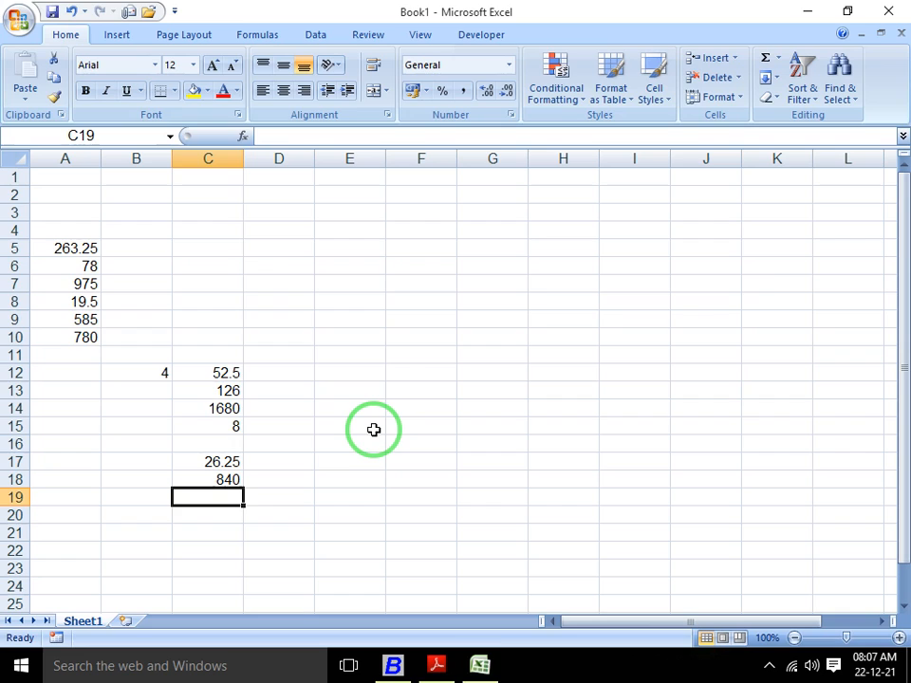
pyautogui.hotkey('alt', 'Tab')
pyautogui.scroll(-1, 374, 436)
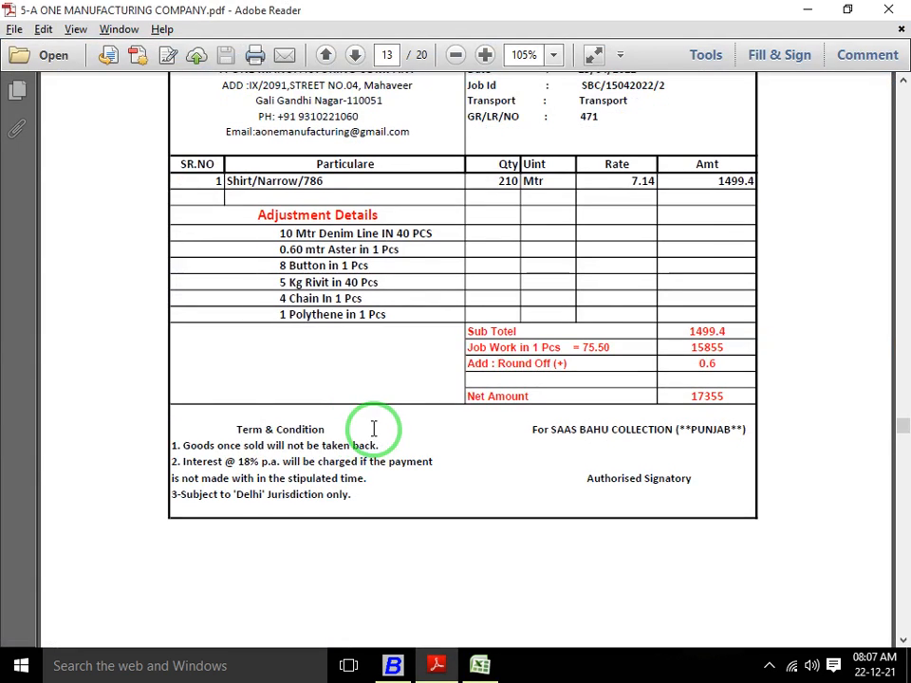
pyautogui.hotkey('alt', 'Tab')
pyautogui.hotkey('alt', 'Tab')
pyautogui.press('Tab')
pyautogui.write('2')
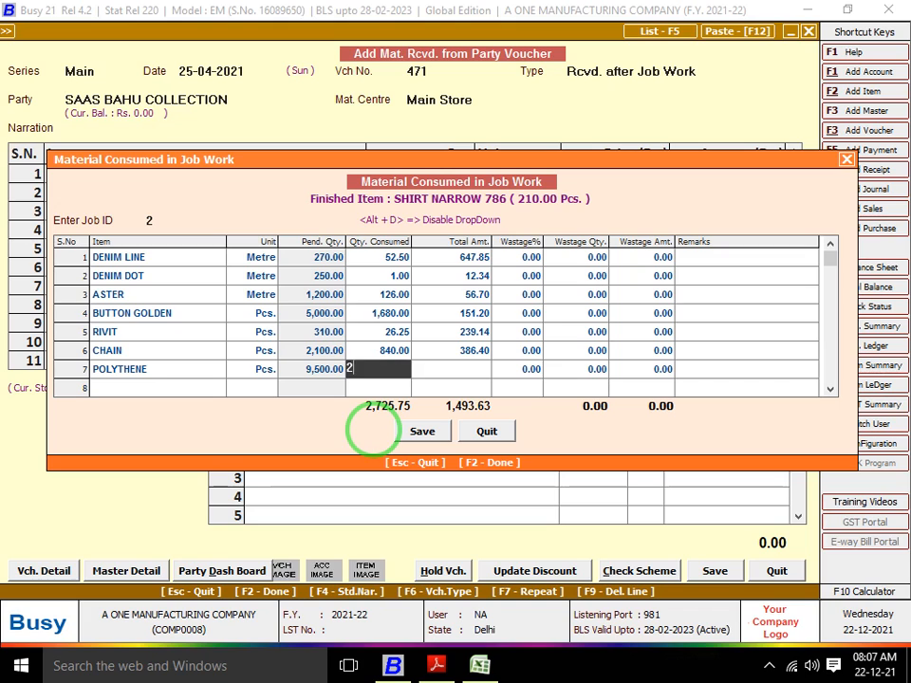
pyautogui.write('10')
pyautogui.press('Return')
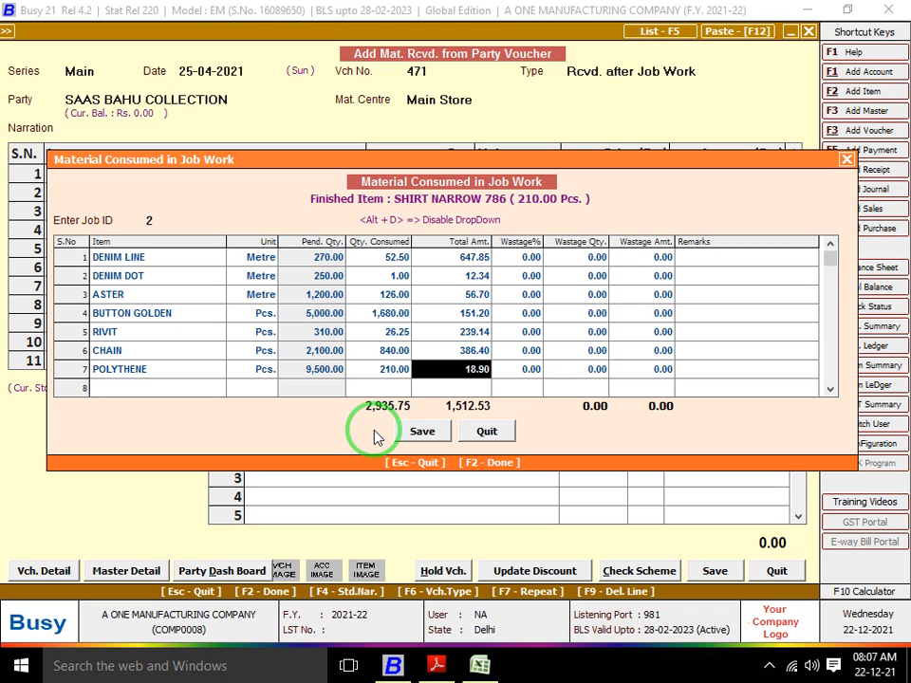
# Go back to the DENIM DOT row in Busy and check its consumption against the adjustment details in the PDF invoice.
pyautogui.press('Up')
pyautogui.press('Up')
pyautogui.press('Up')
pyautogui.press('Up')
pyautogui.press('Up')
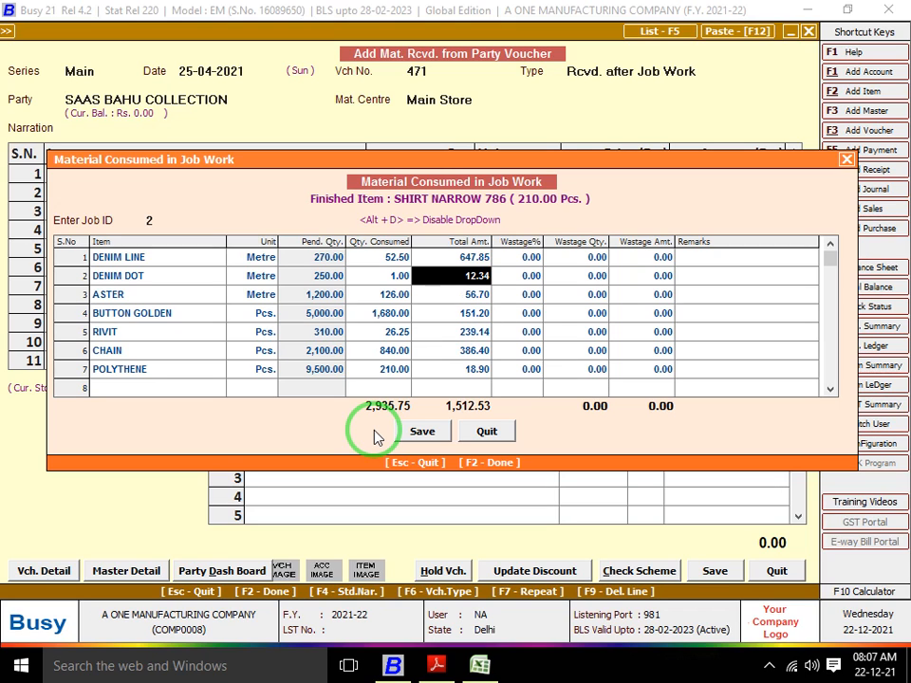
pyautogui.press('Left')
pyautogui.hotkey('alt', 'Tab')
pyautogui.hotkey('alt', 'Tab')
pyautogui.press('Tab')
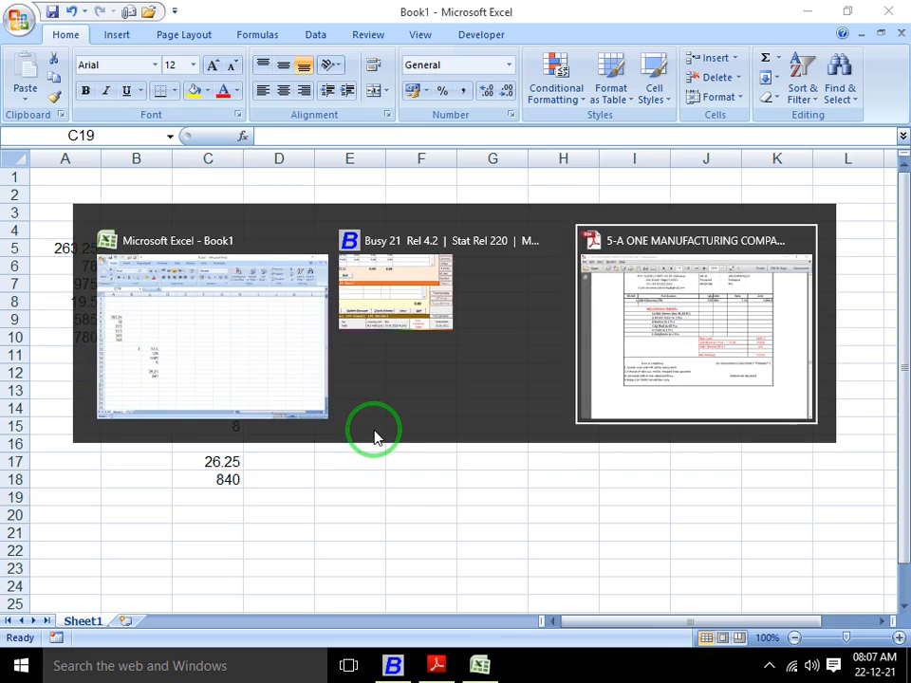
pyautogui.scroll(1, 378, 398)
pyautogui.hotkey('alt', 'Tab')
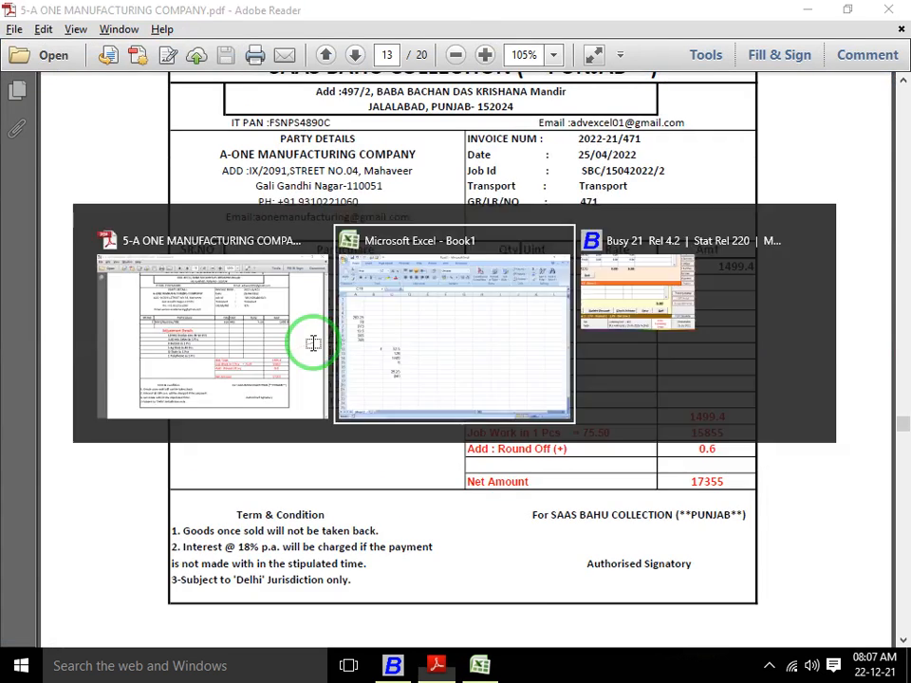
pyautogui.hotkey('alt', 'Tab')
pyautogui.press('Tab')
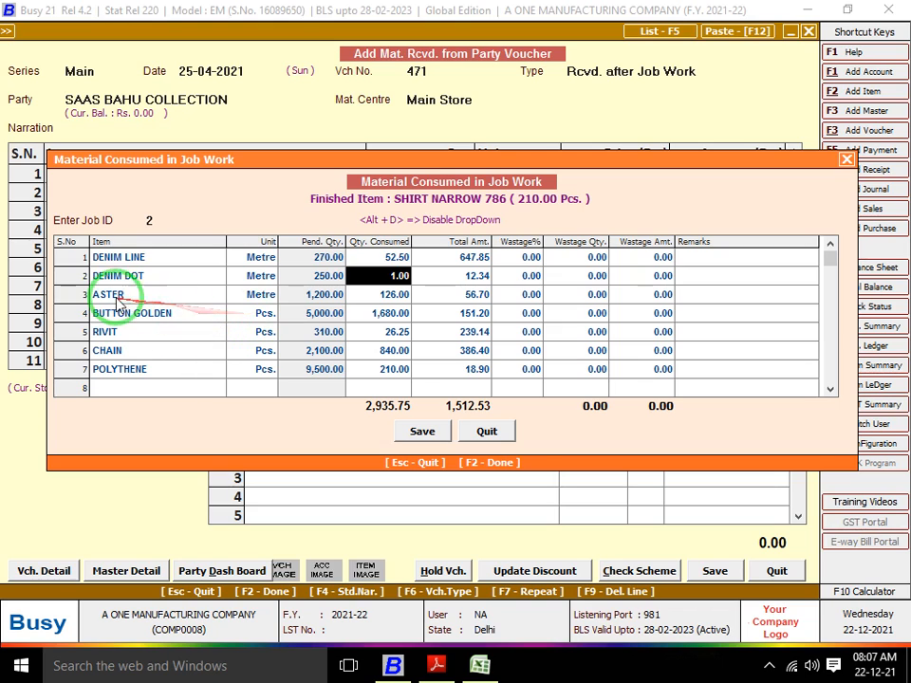
# Recheck the DENIM DOT item and set its consumed quantity to 0.1.
pyautogui.click(123, 277)
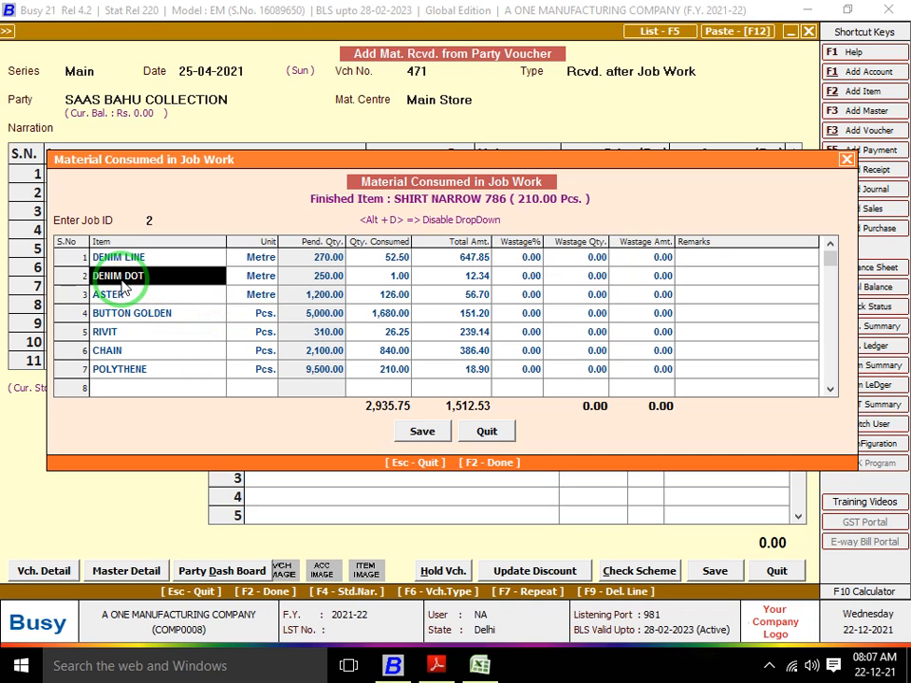
pyautogui.hotkey('alt', 'Tab')
pyautogui.hotkey('alt', 'Tab')
pyautogui.press('Return')
pyautogui.press('Return')
pyautogui.write('000.1')
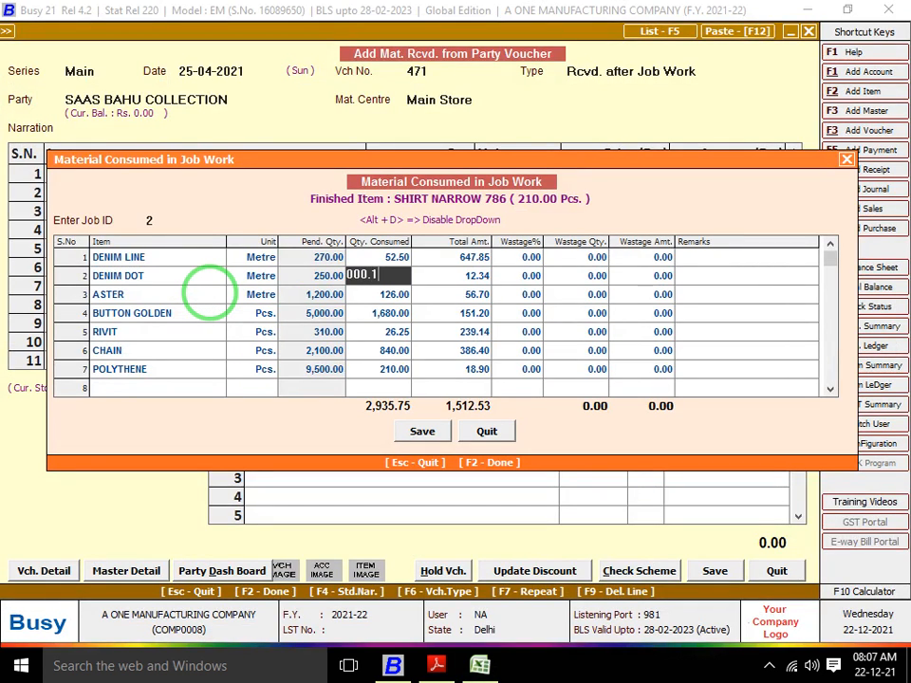
pyautogui.press('Return')
pyautogui.press('Return')
pyautogui.press('Return')
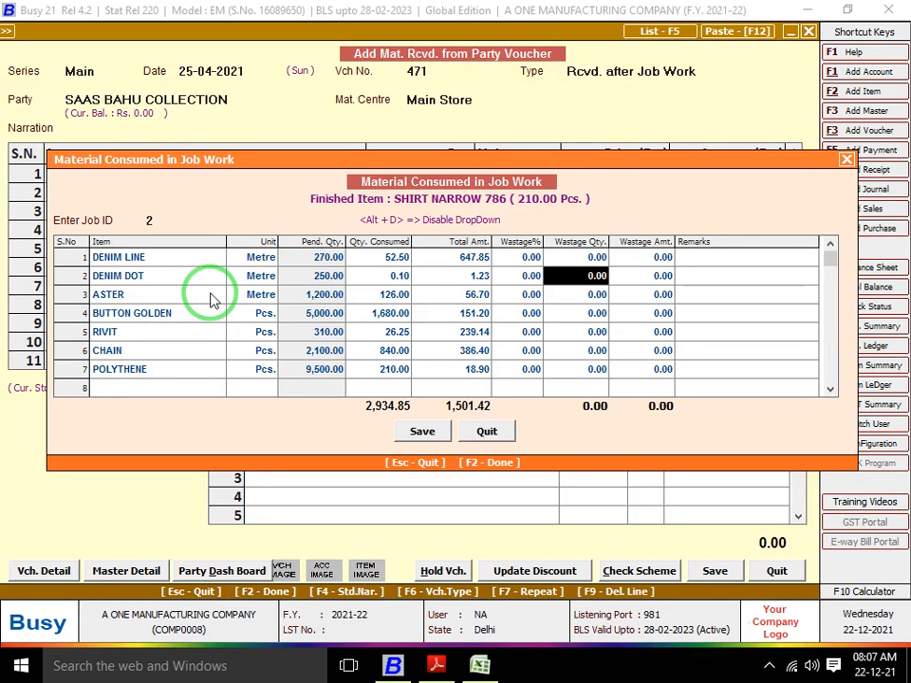
# Save the consumed materials and compare the SHIRT NARROW 786 price in the voucher with the PDF invoice rate.
pyautogui.press('F2')
pyautogui.hotkey('alt', 'Tab')
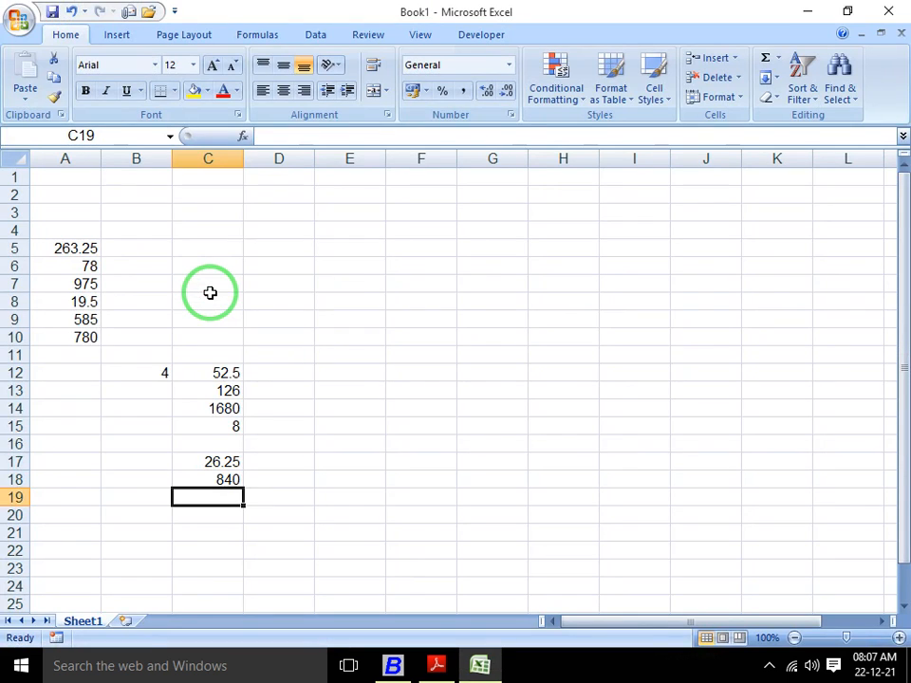
pyautogui.hotkey('alt', 'Tab')
pyautogui.hotkey('alt', 'Tab')
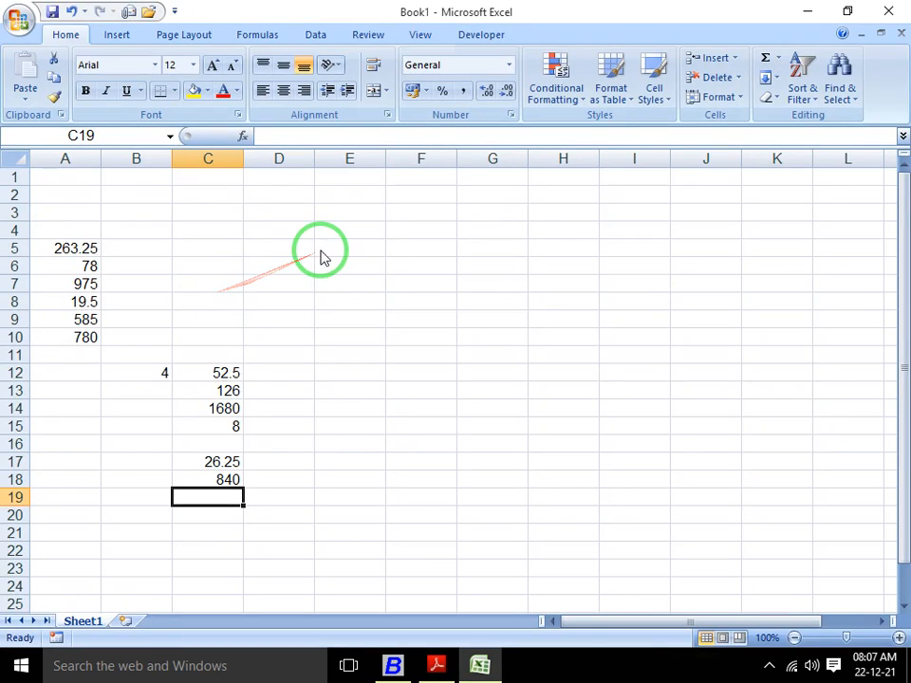
pyautogui.hotkey('alt', 'Tab')
pyautogui.press('Tab')
pyautogui.hotkey('alt', 'Tab')
pyautogui.press('Tab')
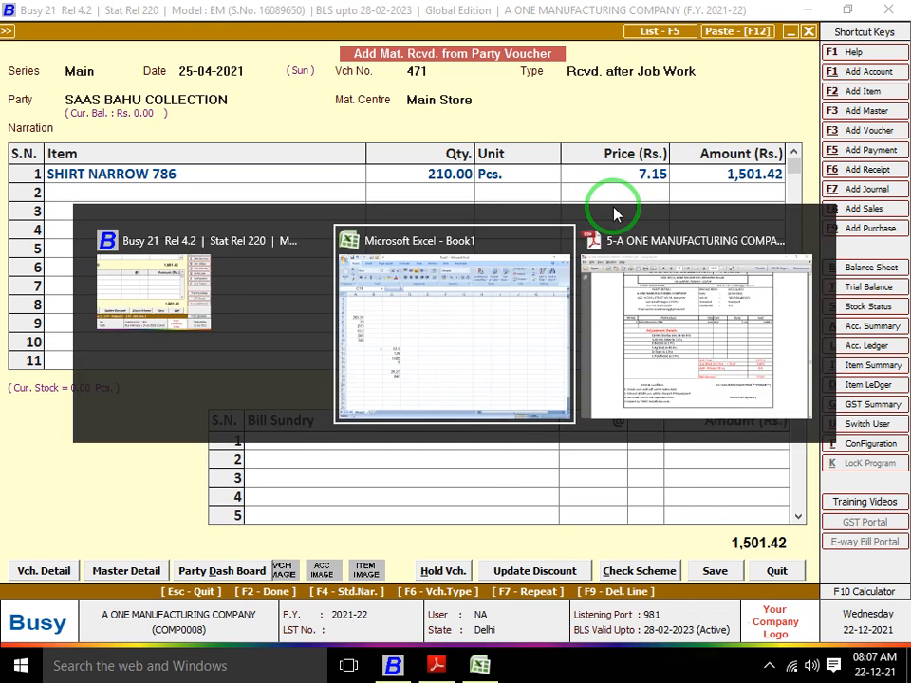
pyautogui.hotkey('alt', 'Tab')
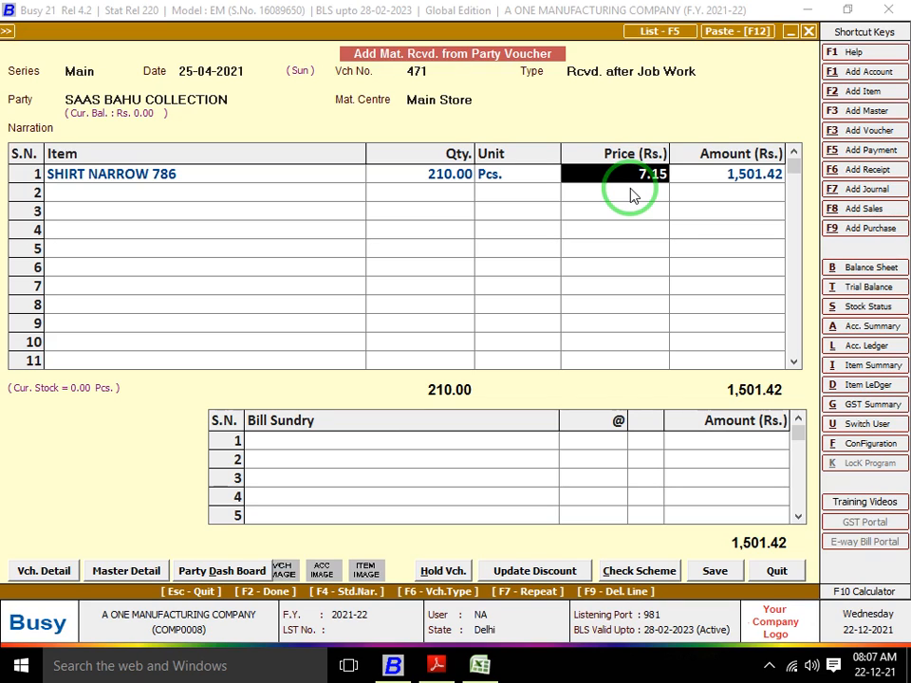
# Add the JOB WORK CHARGES bill sundry at the 75.50 per piece rate given in the PDF invoice.
pyautogui.press('Return')
pyautogui.press('Return')
pyautogui.hotkey('alt', 'Tab')
pyautogui.hotkey('alt', 'Tab')
pyautogui.hotkey('alt', 'shift', 'Tab')
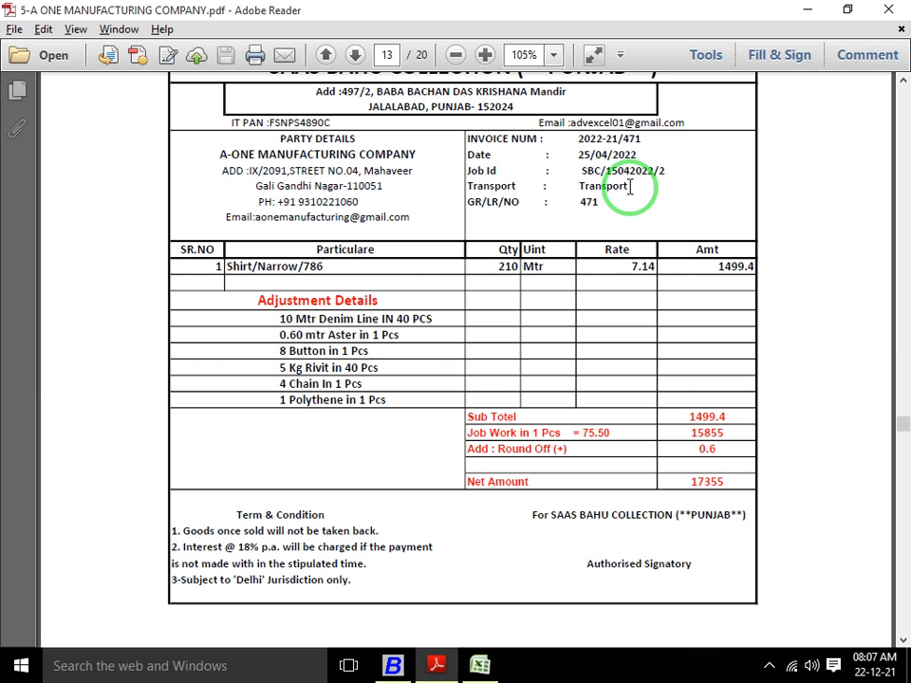
pyautogui.hotkey('alt', 'Tab')
pyautogui.write('75.50')
pyautogui.press('Return')
# Compare the voucher total with the PDF invoice and save the material received voucher for SAAS BAHU COLLECTION.
pyautogui.hotkey('alt', 'Tab')
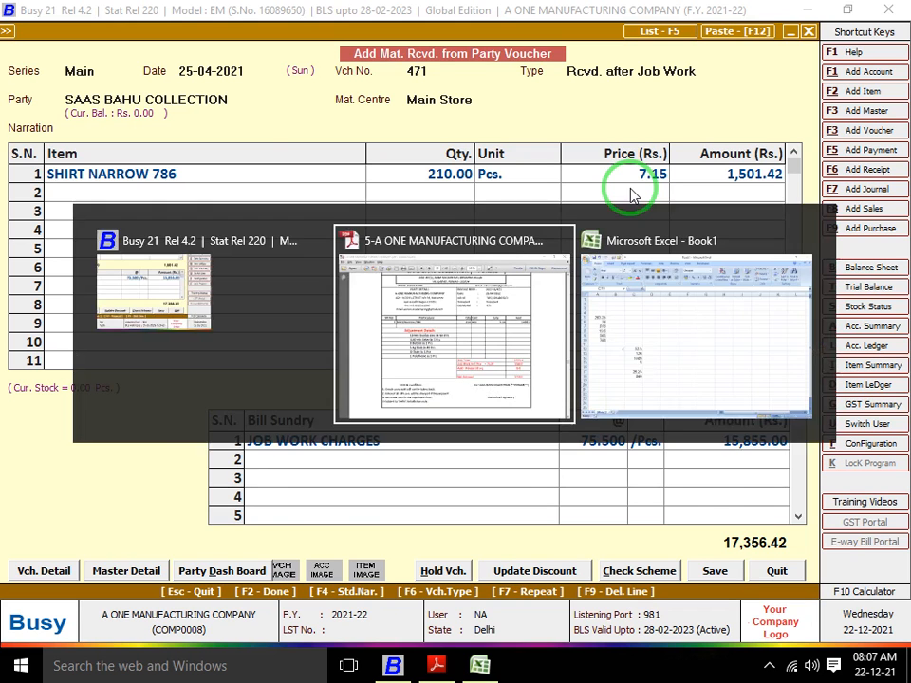
pyautogui.hotkey('alt', 'Tab')
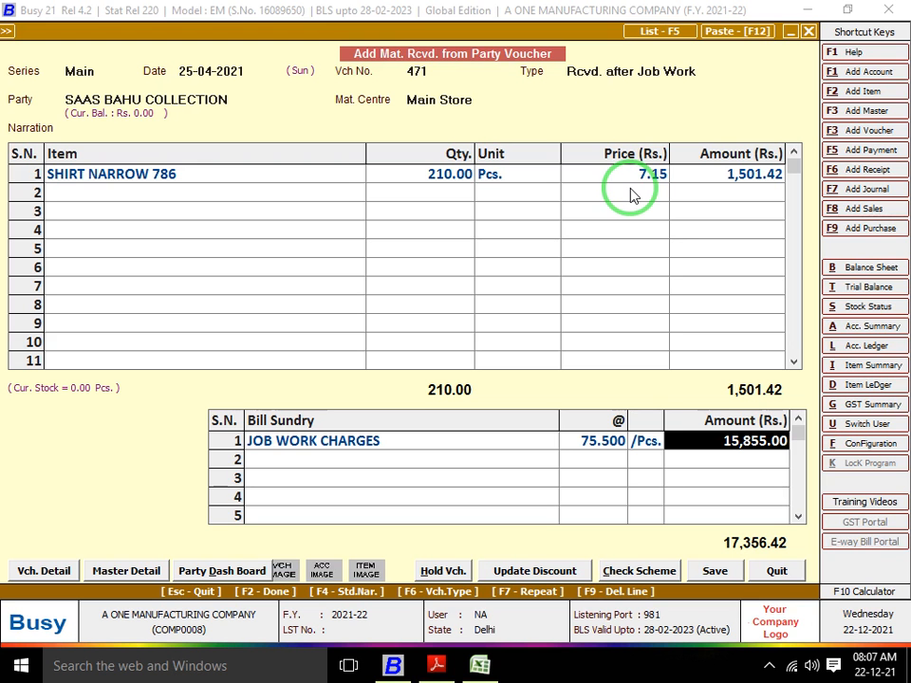
pyautogui.press('F2')
pyautogui.press('Return')
pyautogui.press('Return')
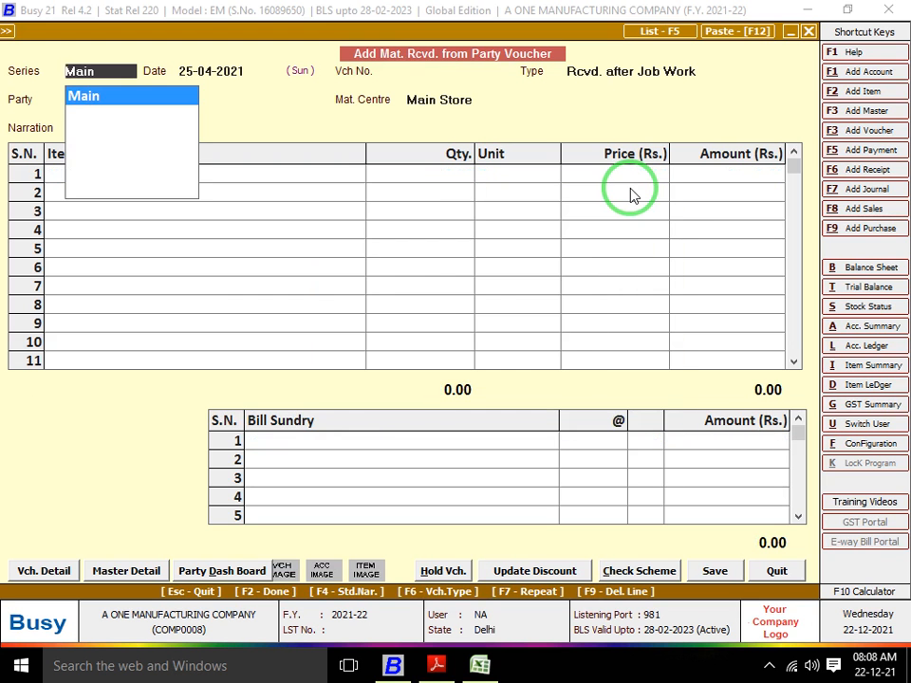
# Switch to the PDF and examine the next challan on page 14, from RAM LAL RAM CHANDER COMPANY, including its adjustment details.
pyautogui.hotkey('alt', 'Tab')
pyautogui.press('Right')
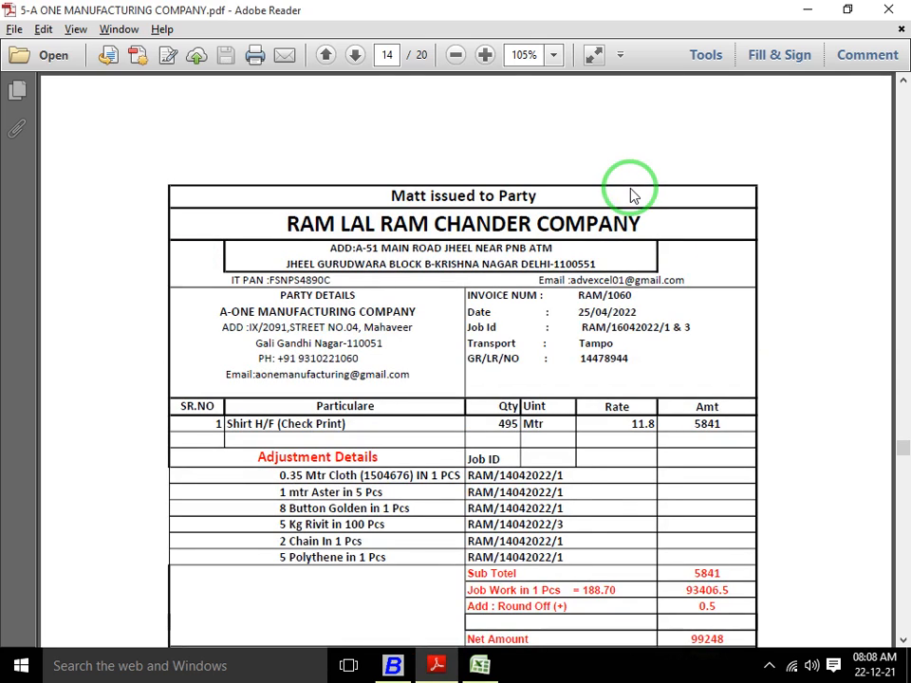
pyautogui.scroll(-1, 634, 195)
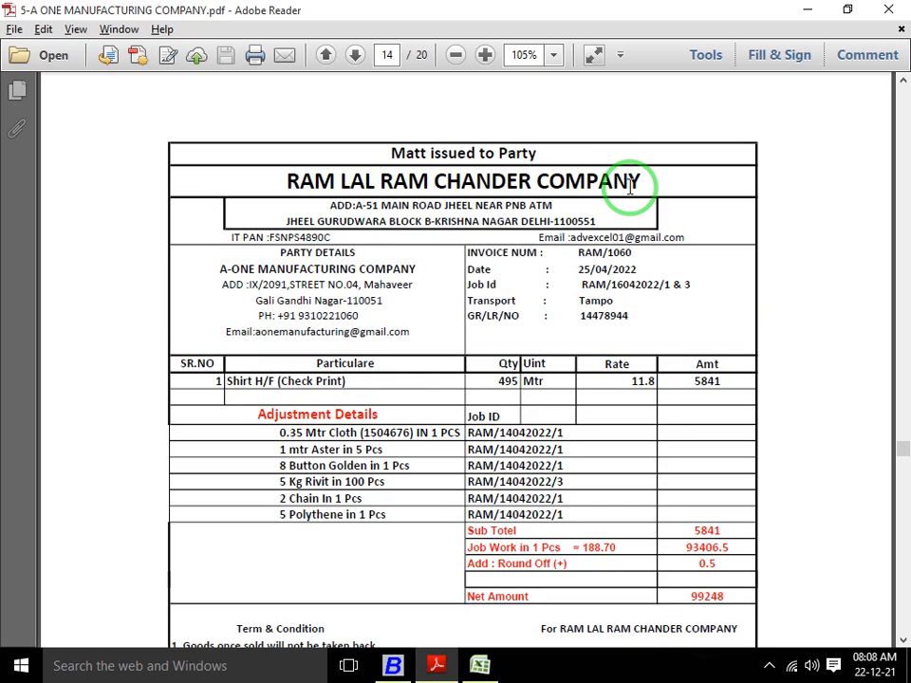
pyautogui.press('Right')
pyautogui.press('Left')
pyautogui.press('Down')
pyautogui.press('Down')
pyautogui.press('Down')
pyautogui.press('Down')
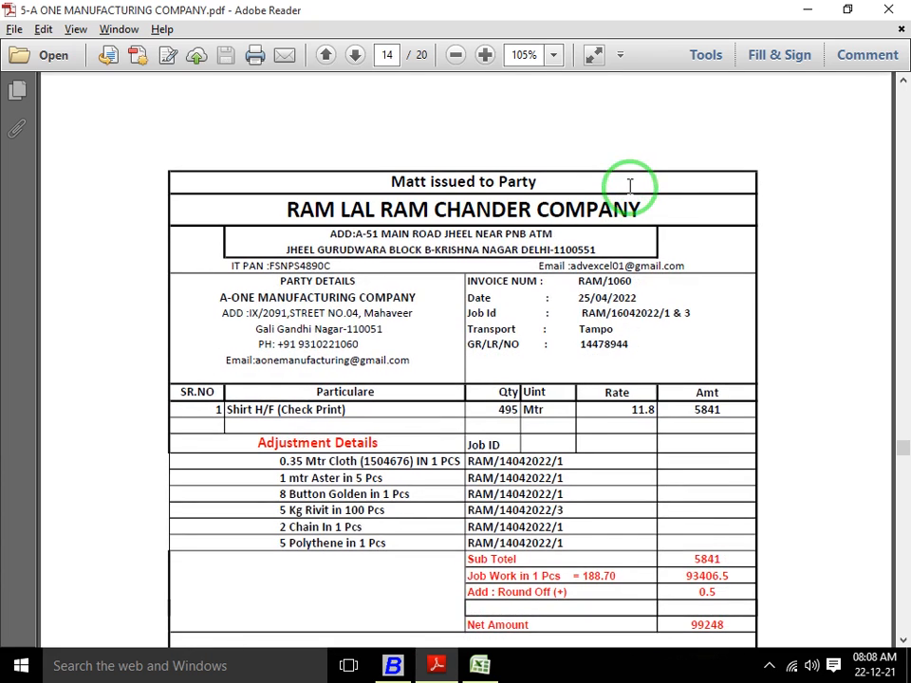
pyautogui.scroll(-1, 629, 187)
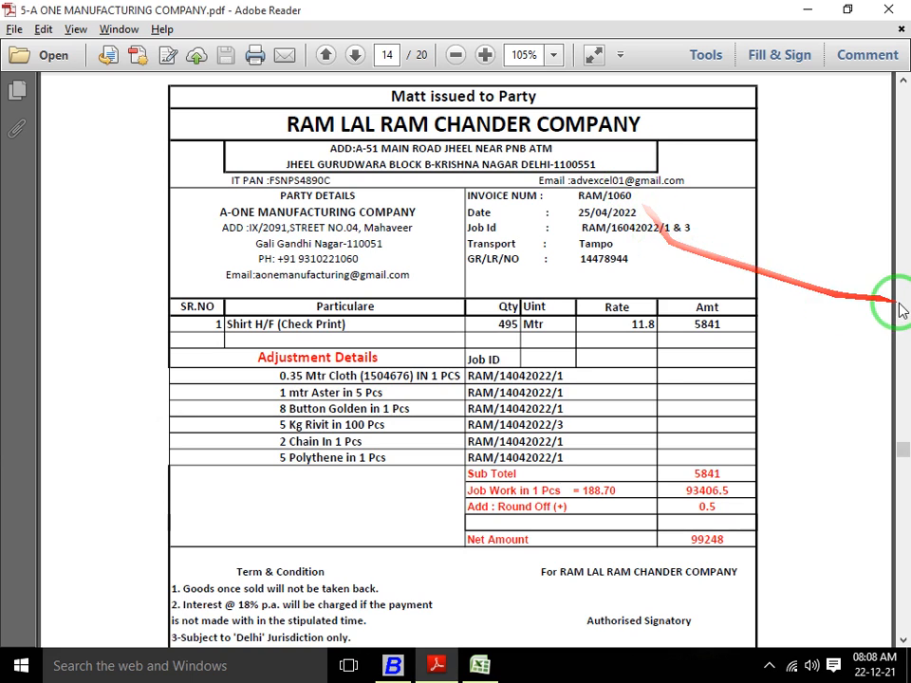
pyautogui.click(769, 665)
pyautogui.click(769, 665)
pyautogui.click(770, 666)
pyautogui.click(769, 630)
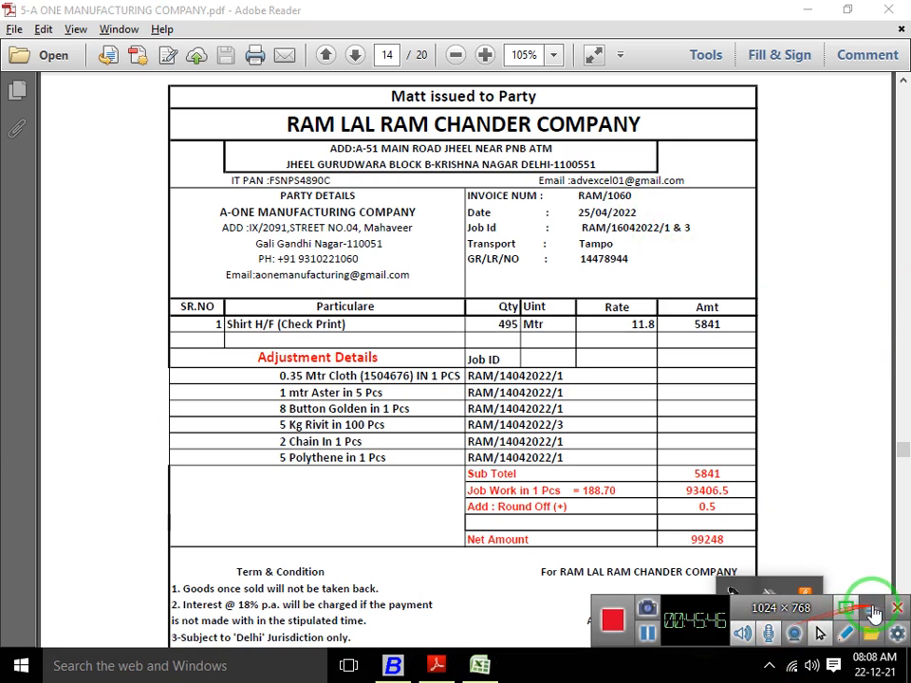